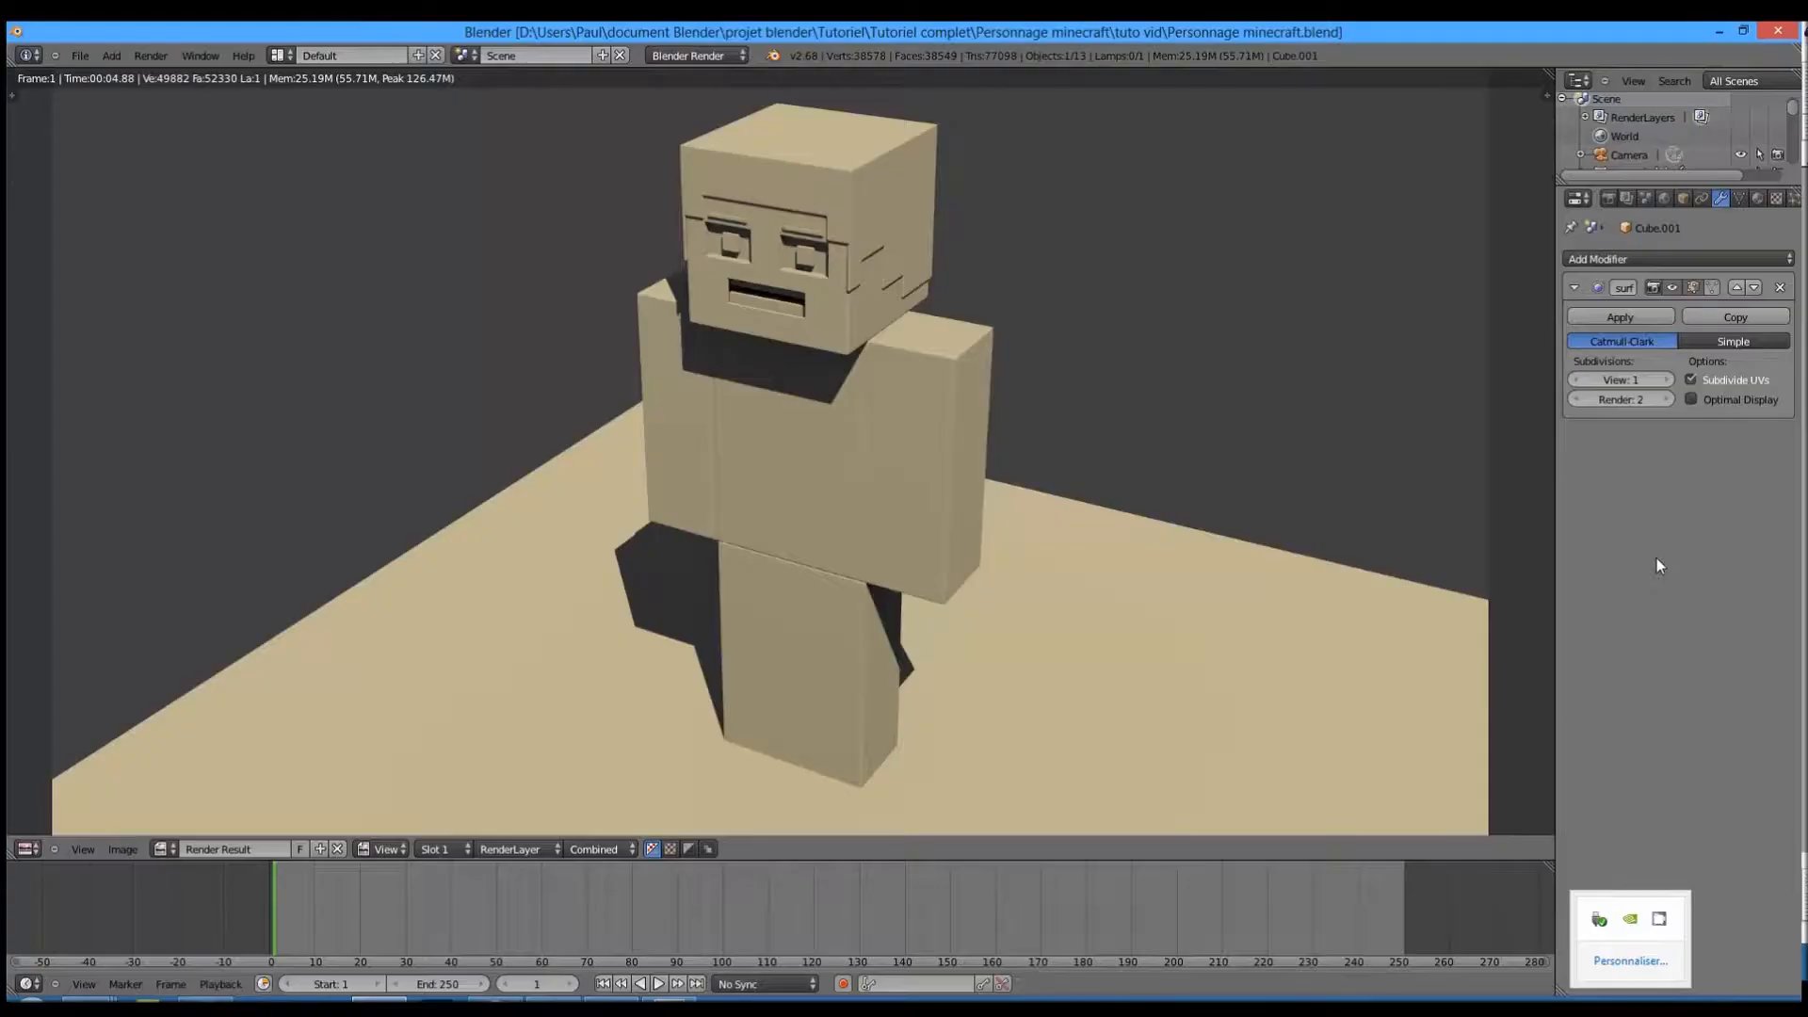
left_click(1659, 565)
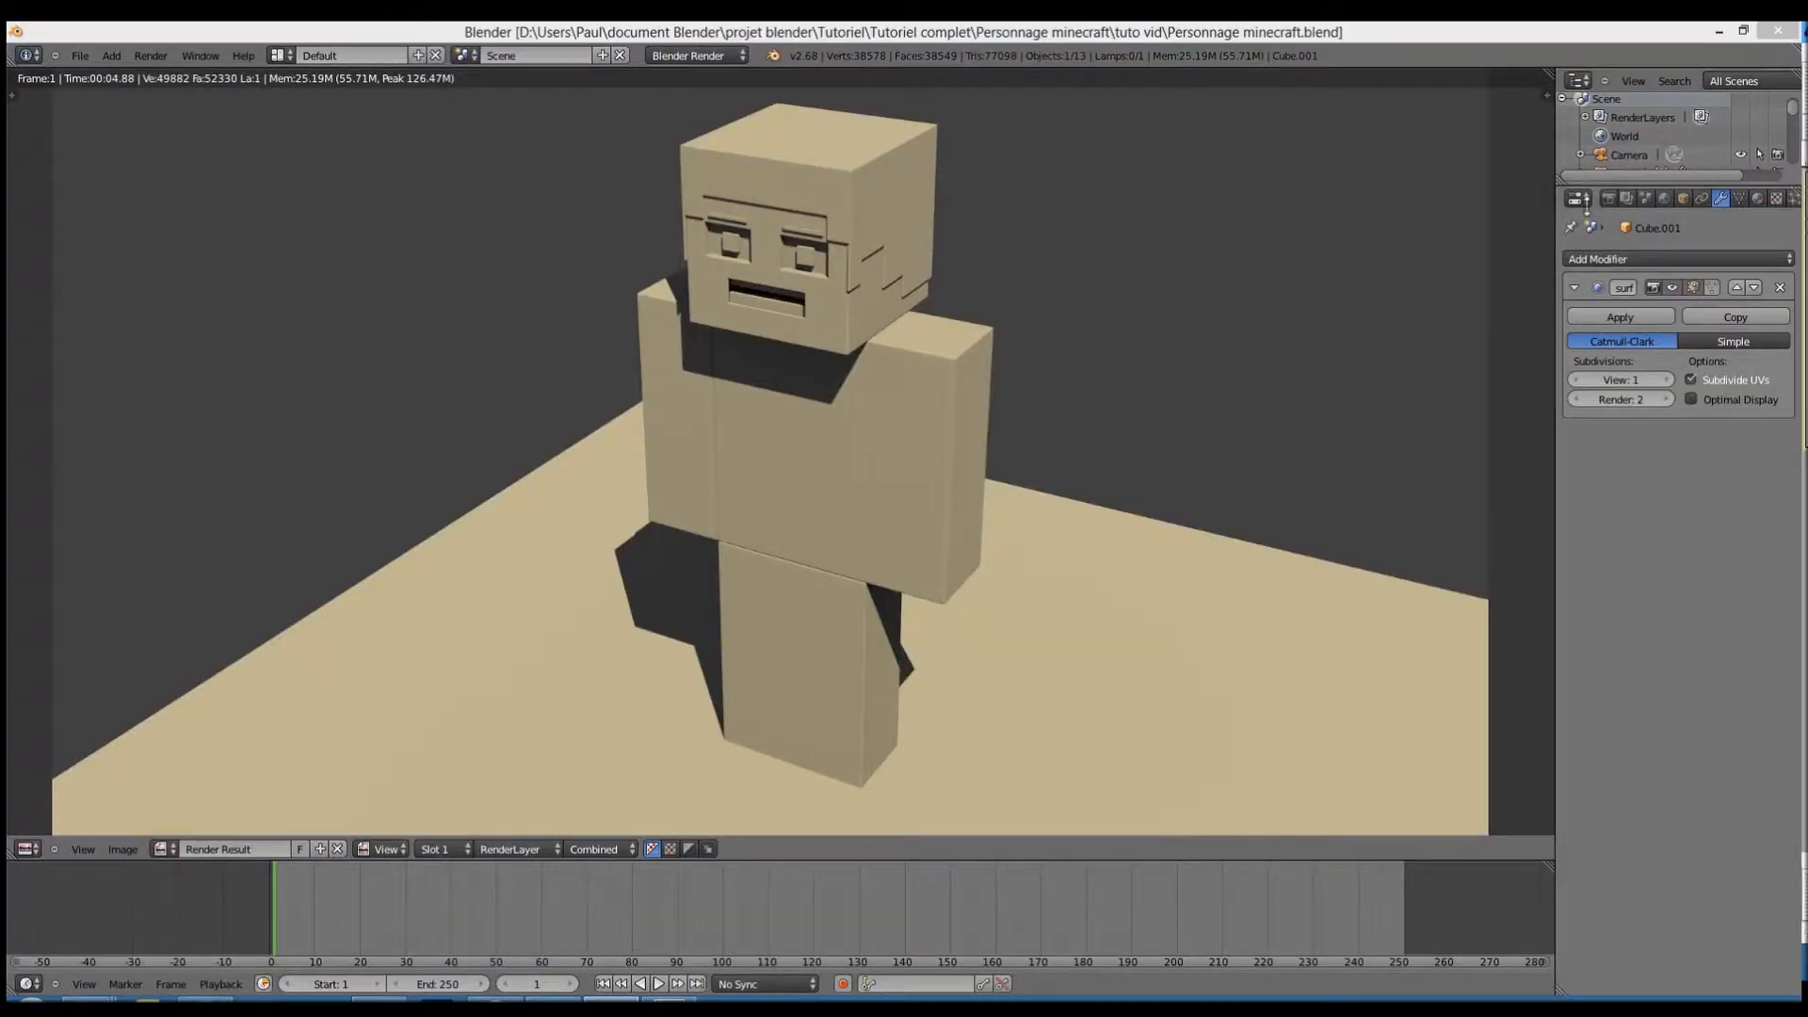
left_click(951, 178)
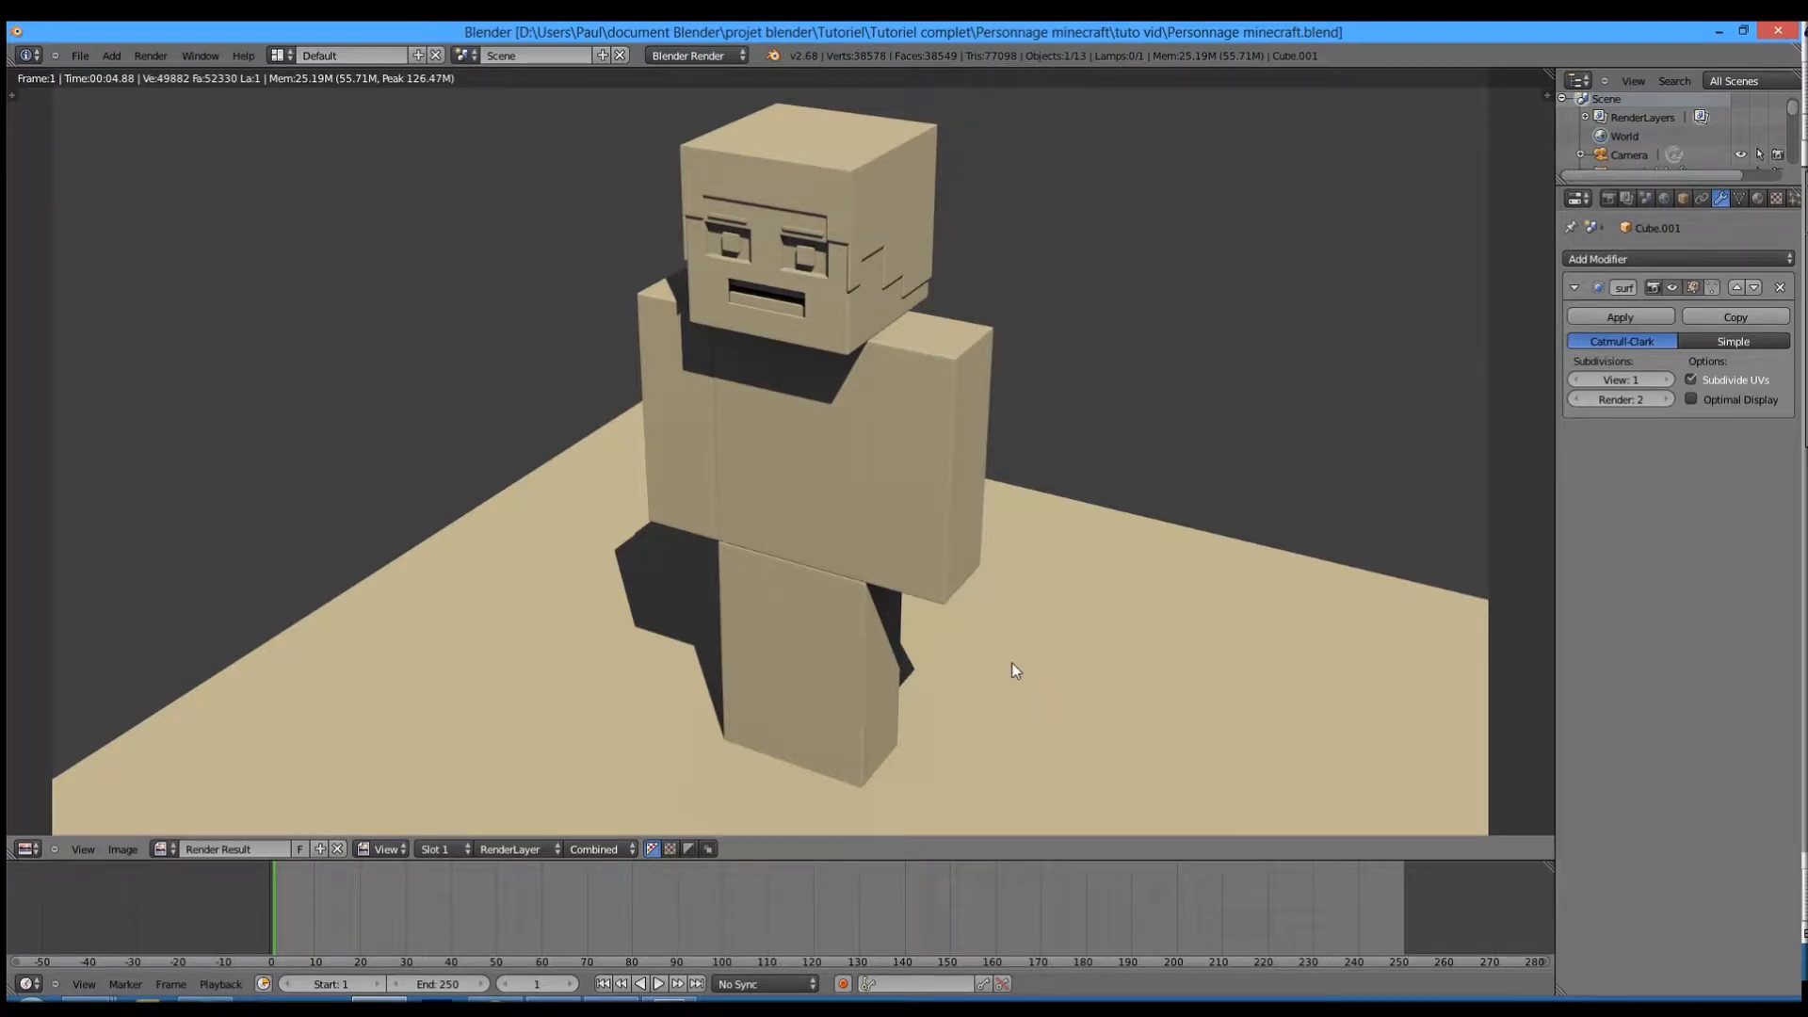
scroll(1011, 663, "down", 2)
scroll(954, 609, "up", 2)
- Switch the render area to a 3D View, frame the selected arm from the front and enter Edit Mode on it
left_click(27, 849)
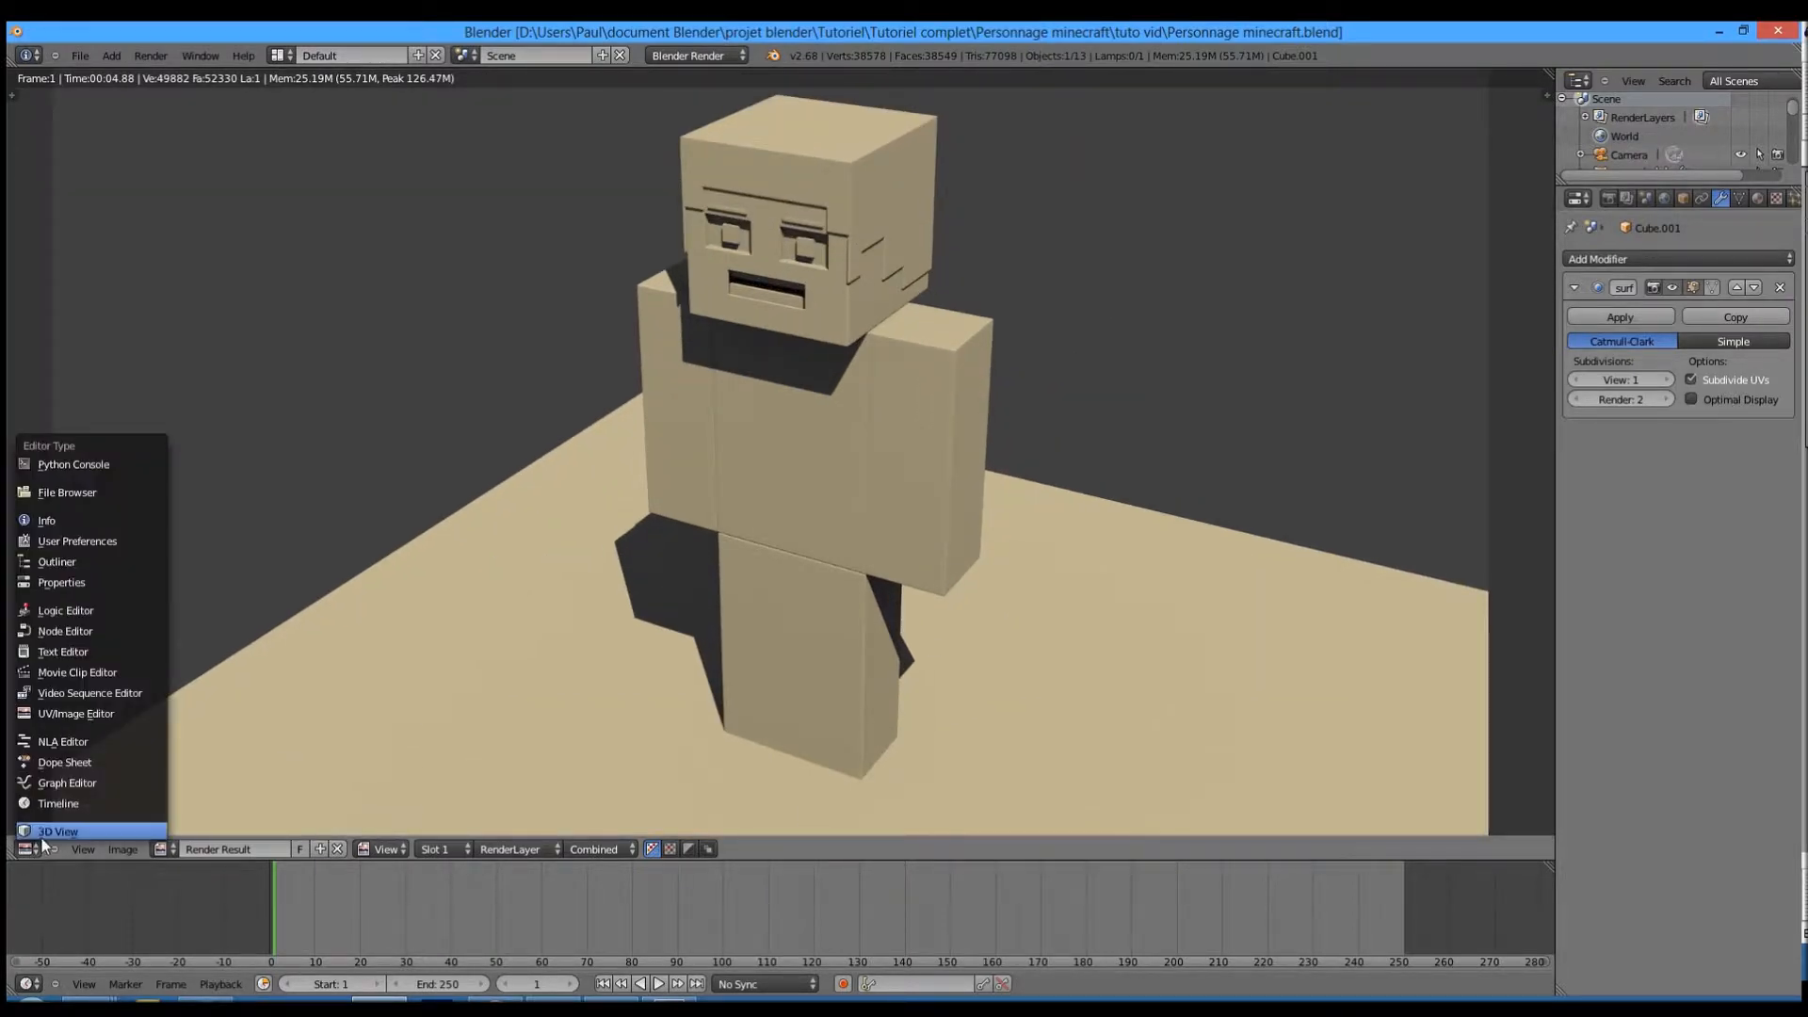
left_click(42, 836)
scroll(1135, 670, "down", 2)
scroll(1008, 667, "up", 2)
middle_click_drag(917, 666, 1019, 581)
scroll(1019, 581, "down", 2)
key("KP_1")
key("KP_Decimal")
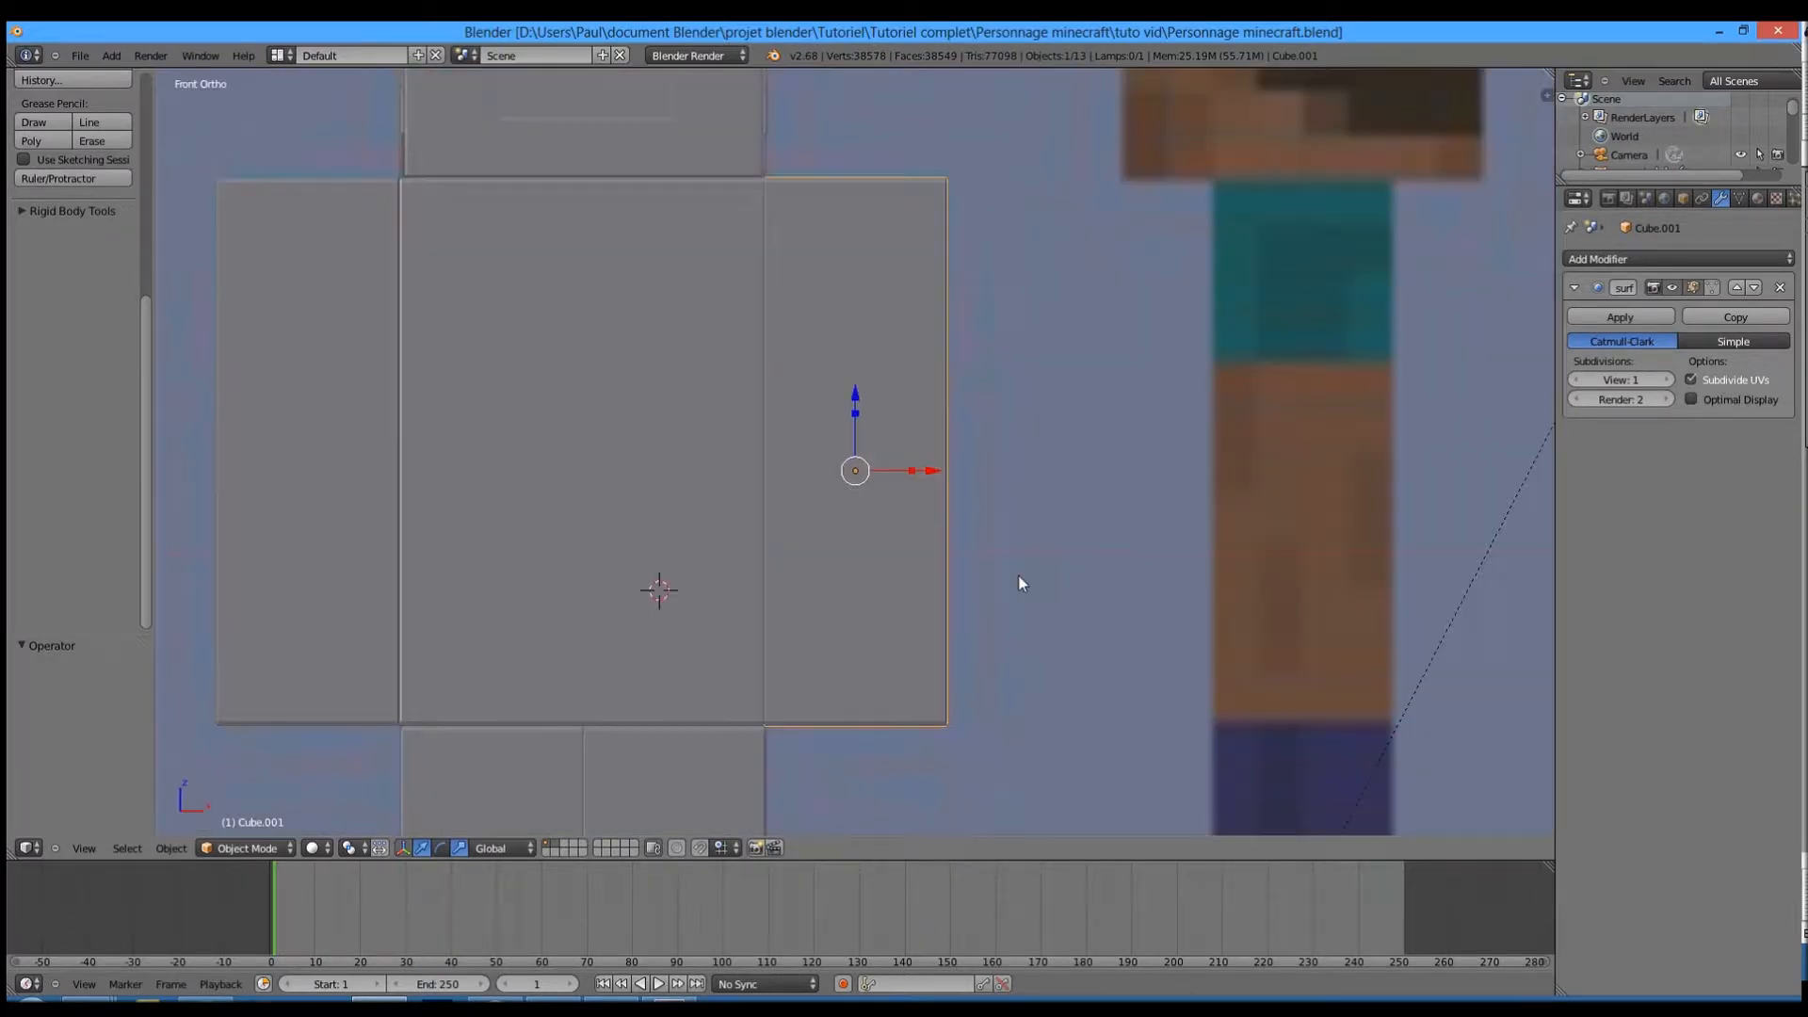
key("Tab")
scroll(1019, 583, "down", 3)
scroll(963, 409, "up", 3)
middle_click_drag(963, 409, 894, 200)
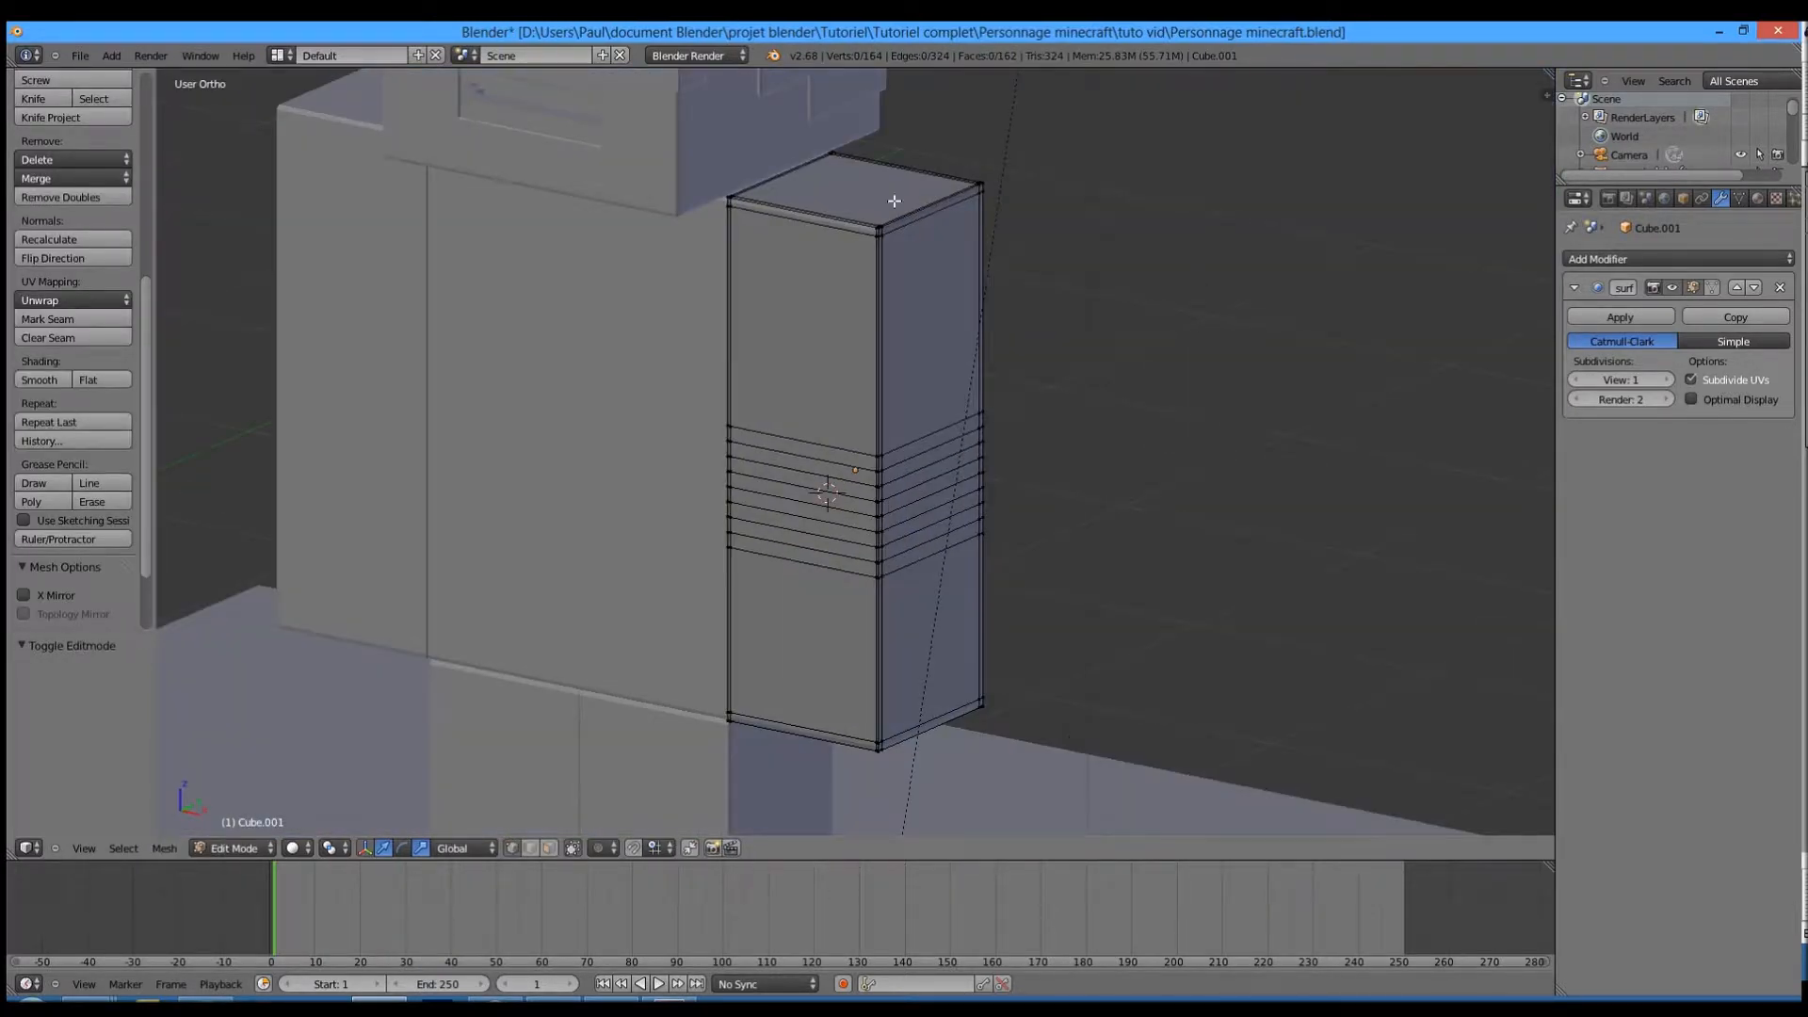
middle_click_drag(843, 352, 866, 408)
scroll(816, 415, "up", 4)
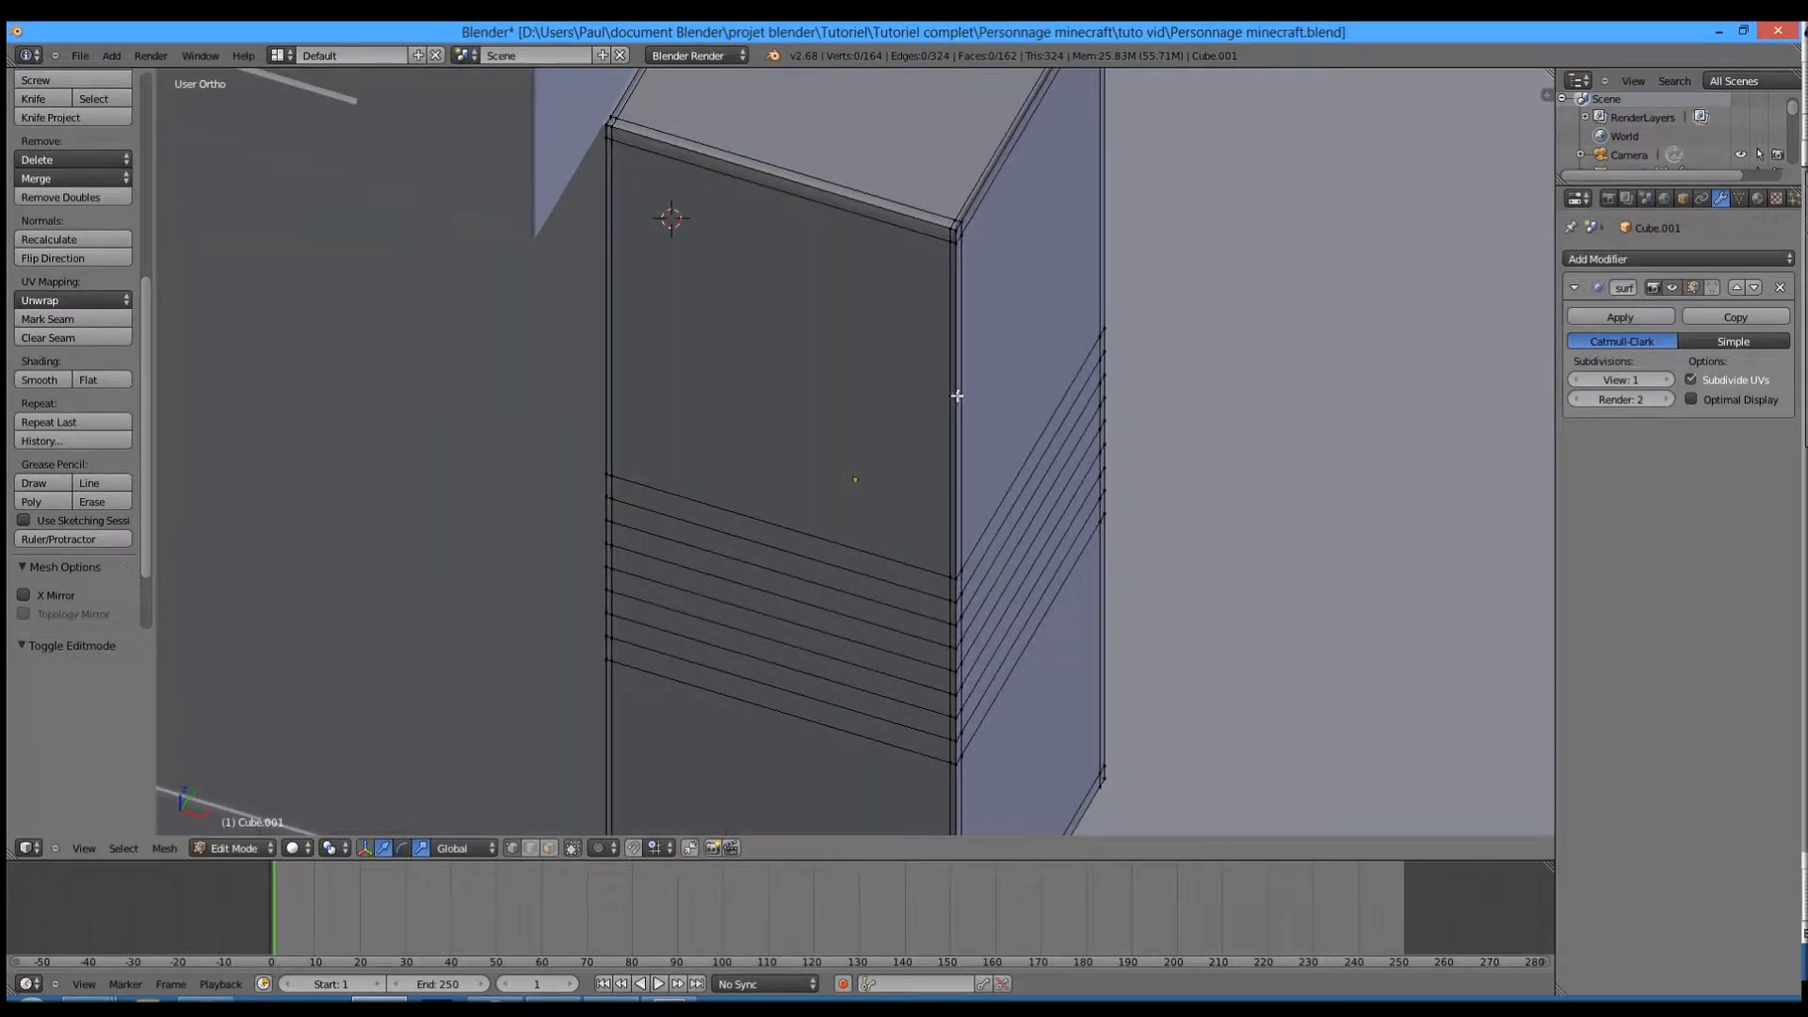
right_click(956, 396, "alt")
right_click(888, 212, "alt+shift")
middle_click_drag(888, 212, 781, 466, "shift")
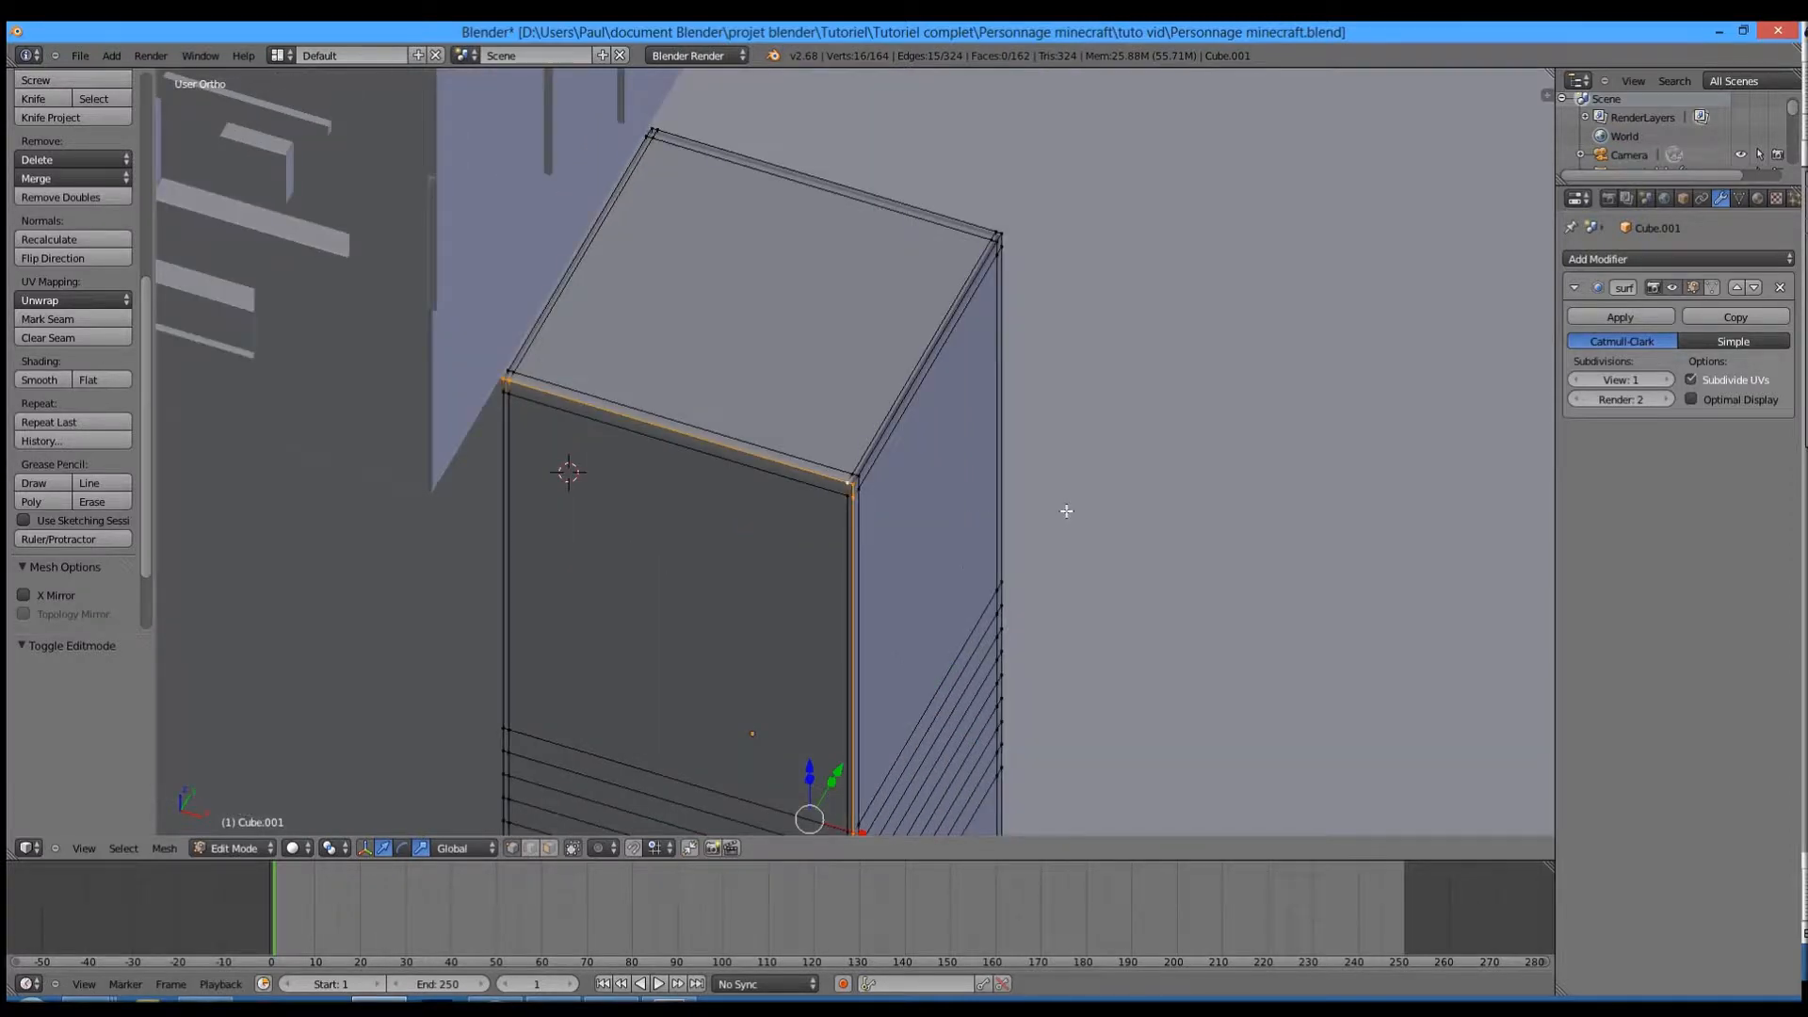
scroll(920, 581, "down", 2)
key("a")
scroll(763, 645, "down", 2)
middle_click_drag(754, 650, 840, 554)
key("Tab")
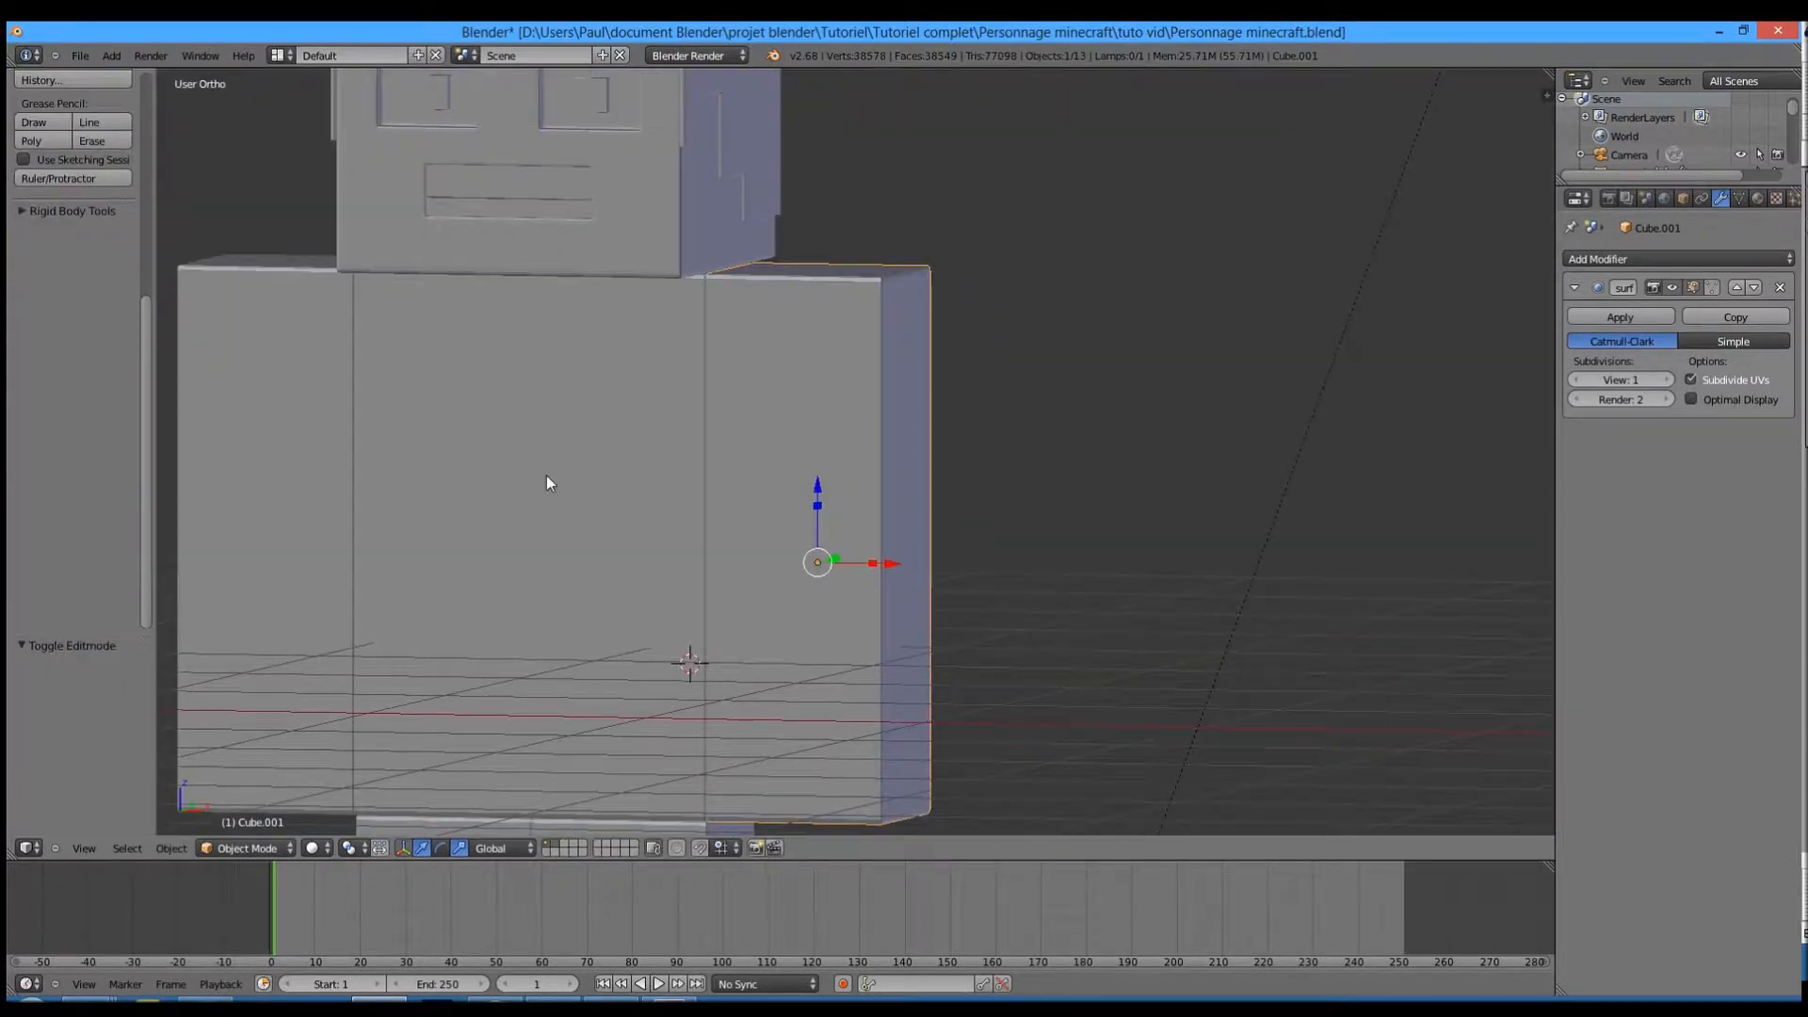
key("Tab")
middle_click_drag(835, 383, 791, 468)
scroll(843, 556, "up", 5)
scroll(843, 556, "up", 4)
right_click(756, 311, "alt")
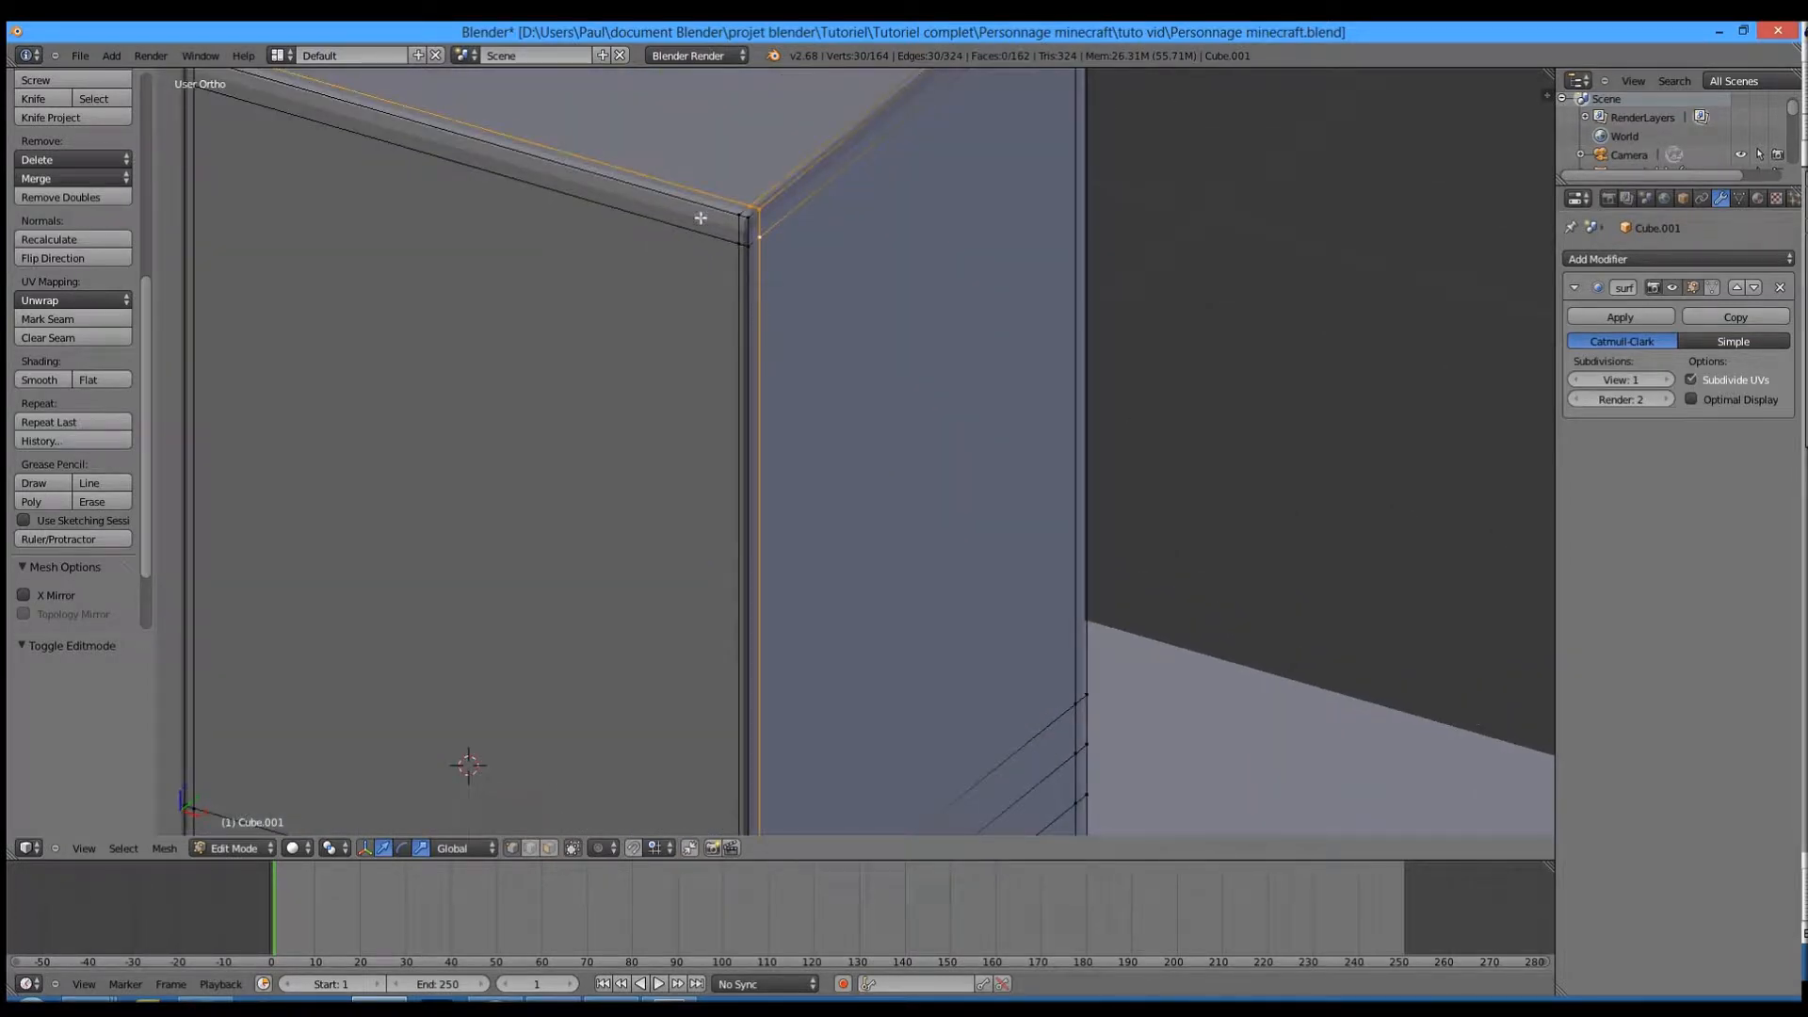
right_click(749, 298, "alt")
scroll(862, 551, "down", 4)
middle_click_drag(869, 560, 935, 428)
key("a")
- Select the arm's outer front vertical corner edge together with its front top edge
scroll(828, 468, "up", 3)
scroll(964, 299, "up", 2)
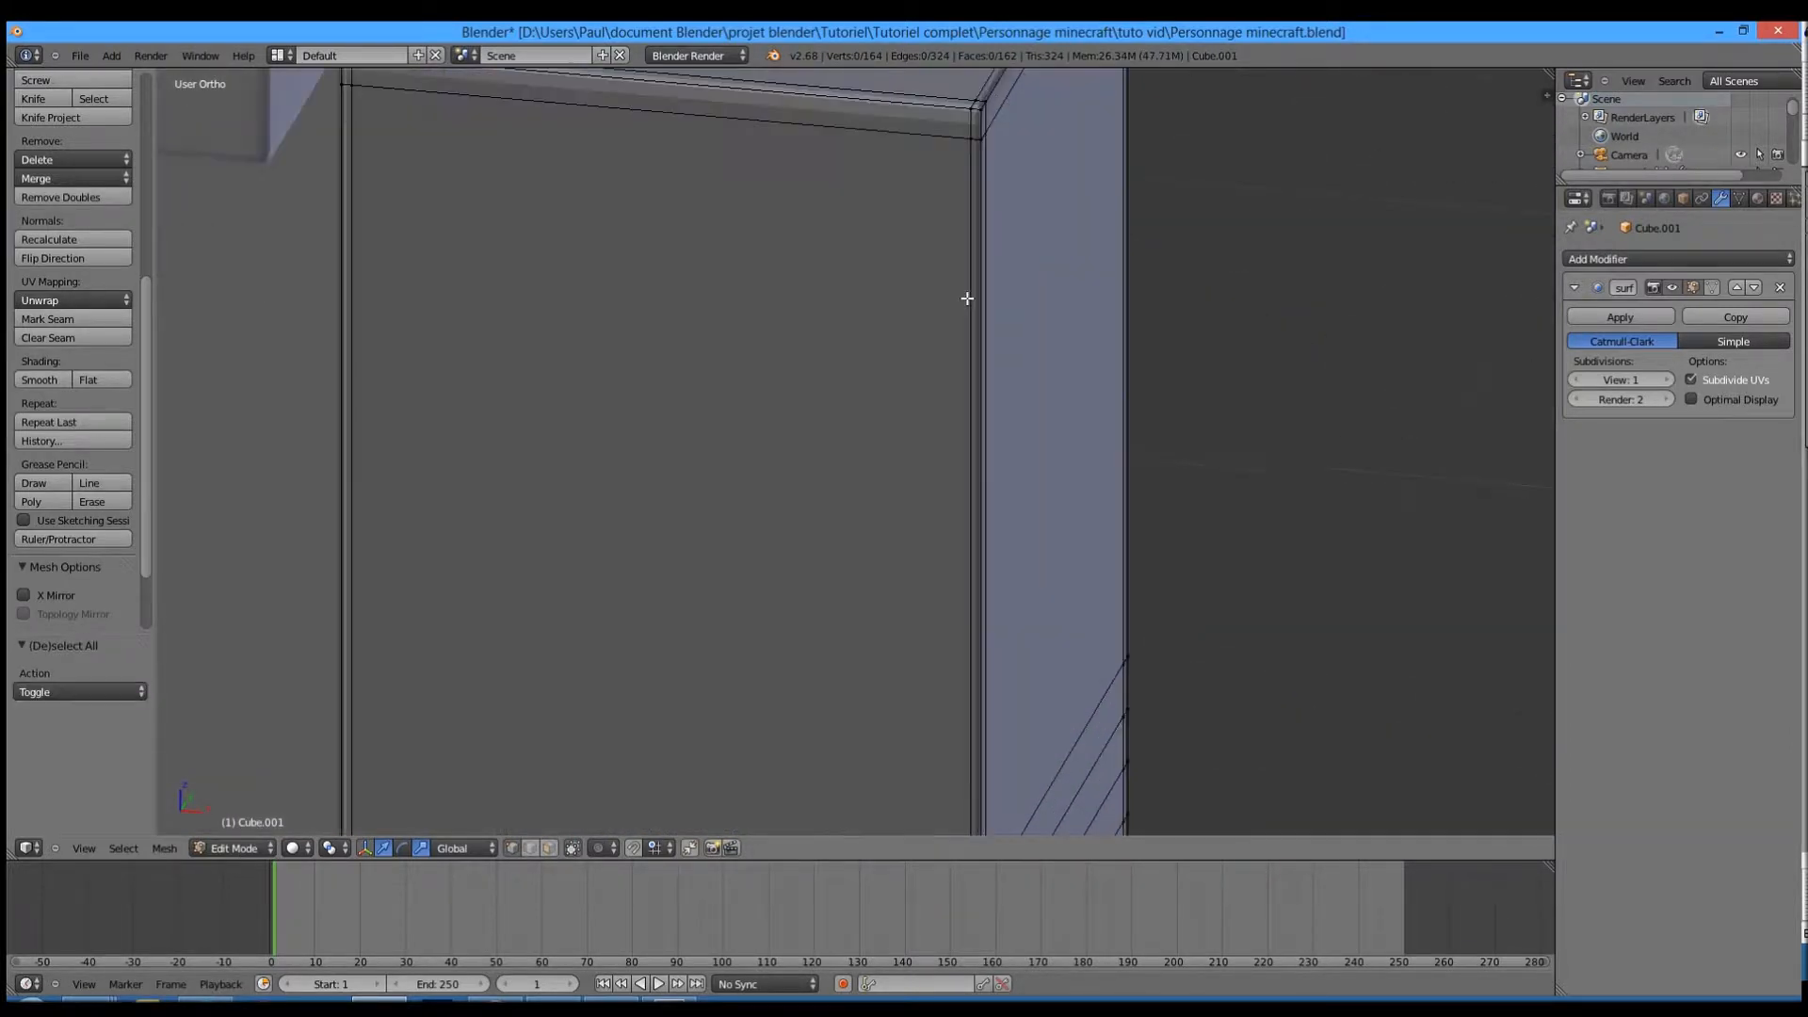
right_click(965, 280, "alt")
right_click(961, 280, "alt")
scroll(862, 460, "down", 1)
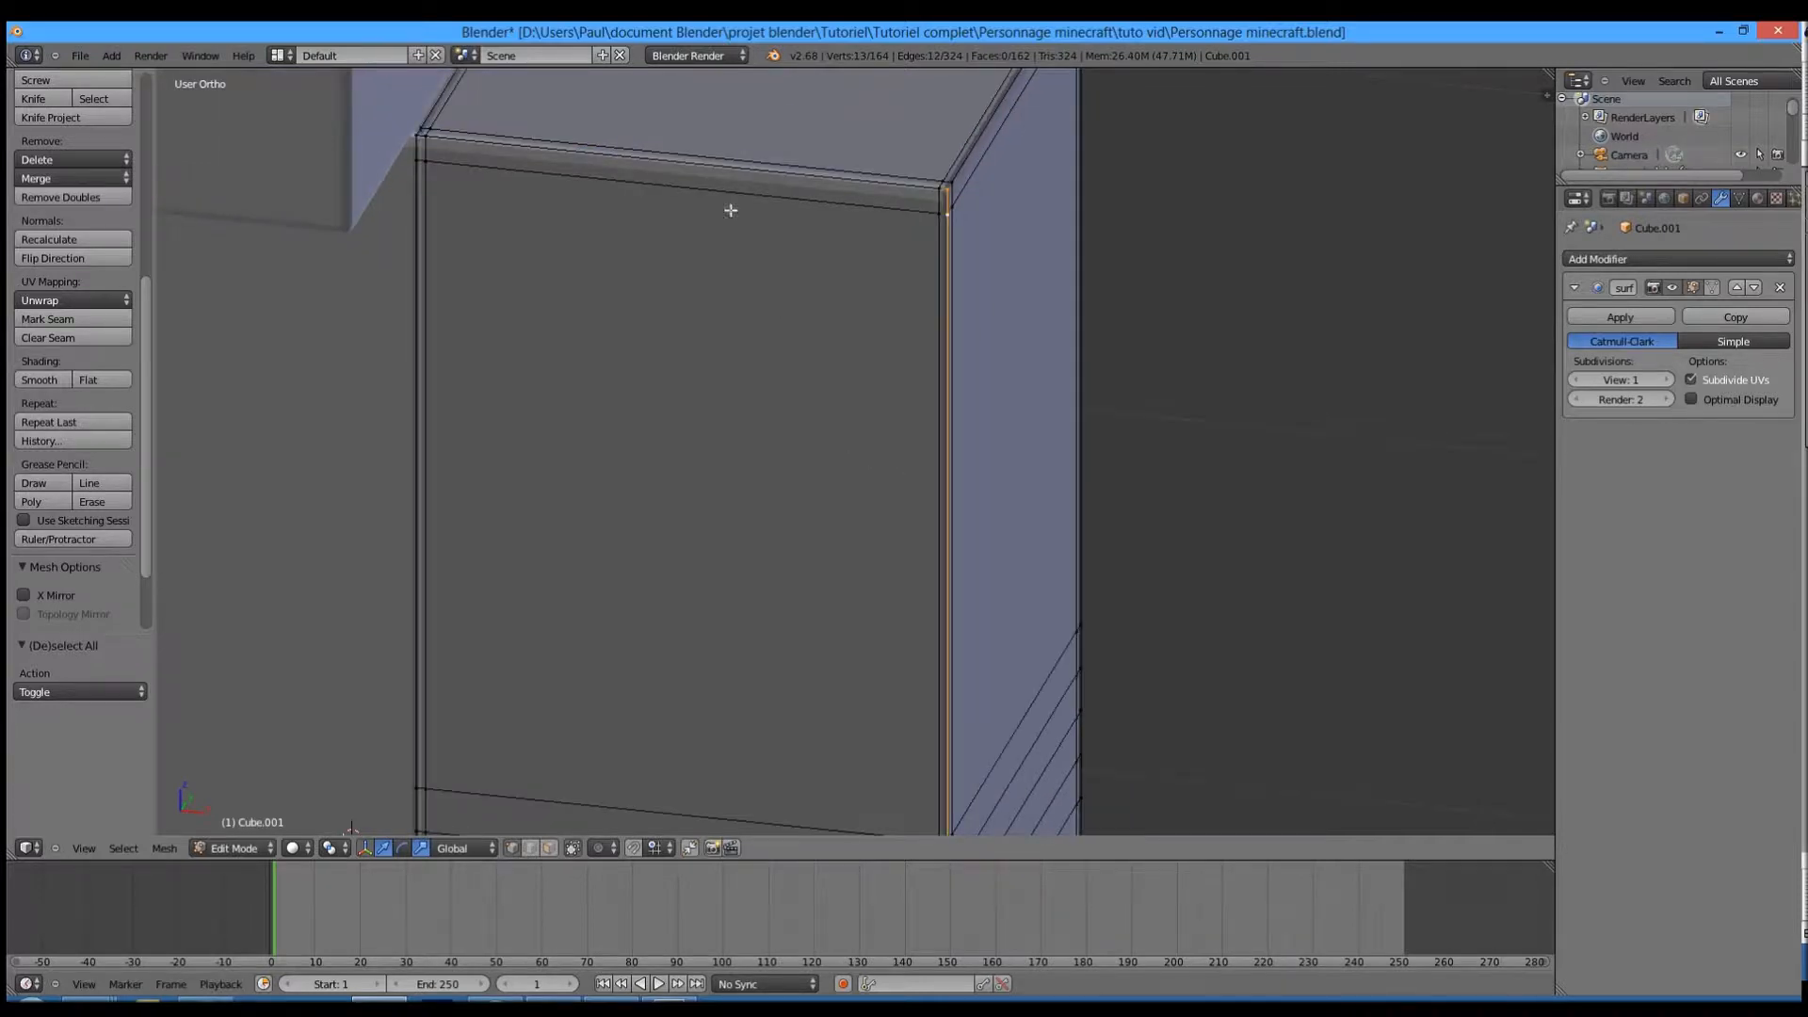
middle_click_drag(731, 206, 778, 439)
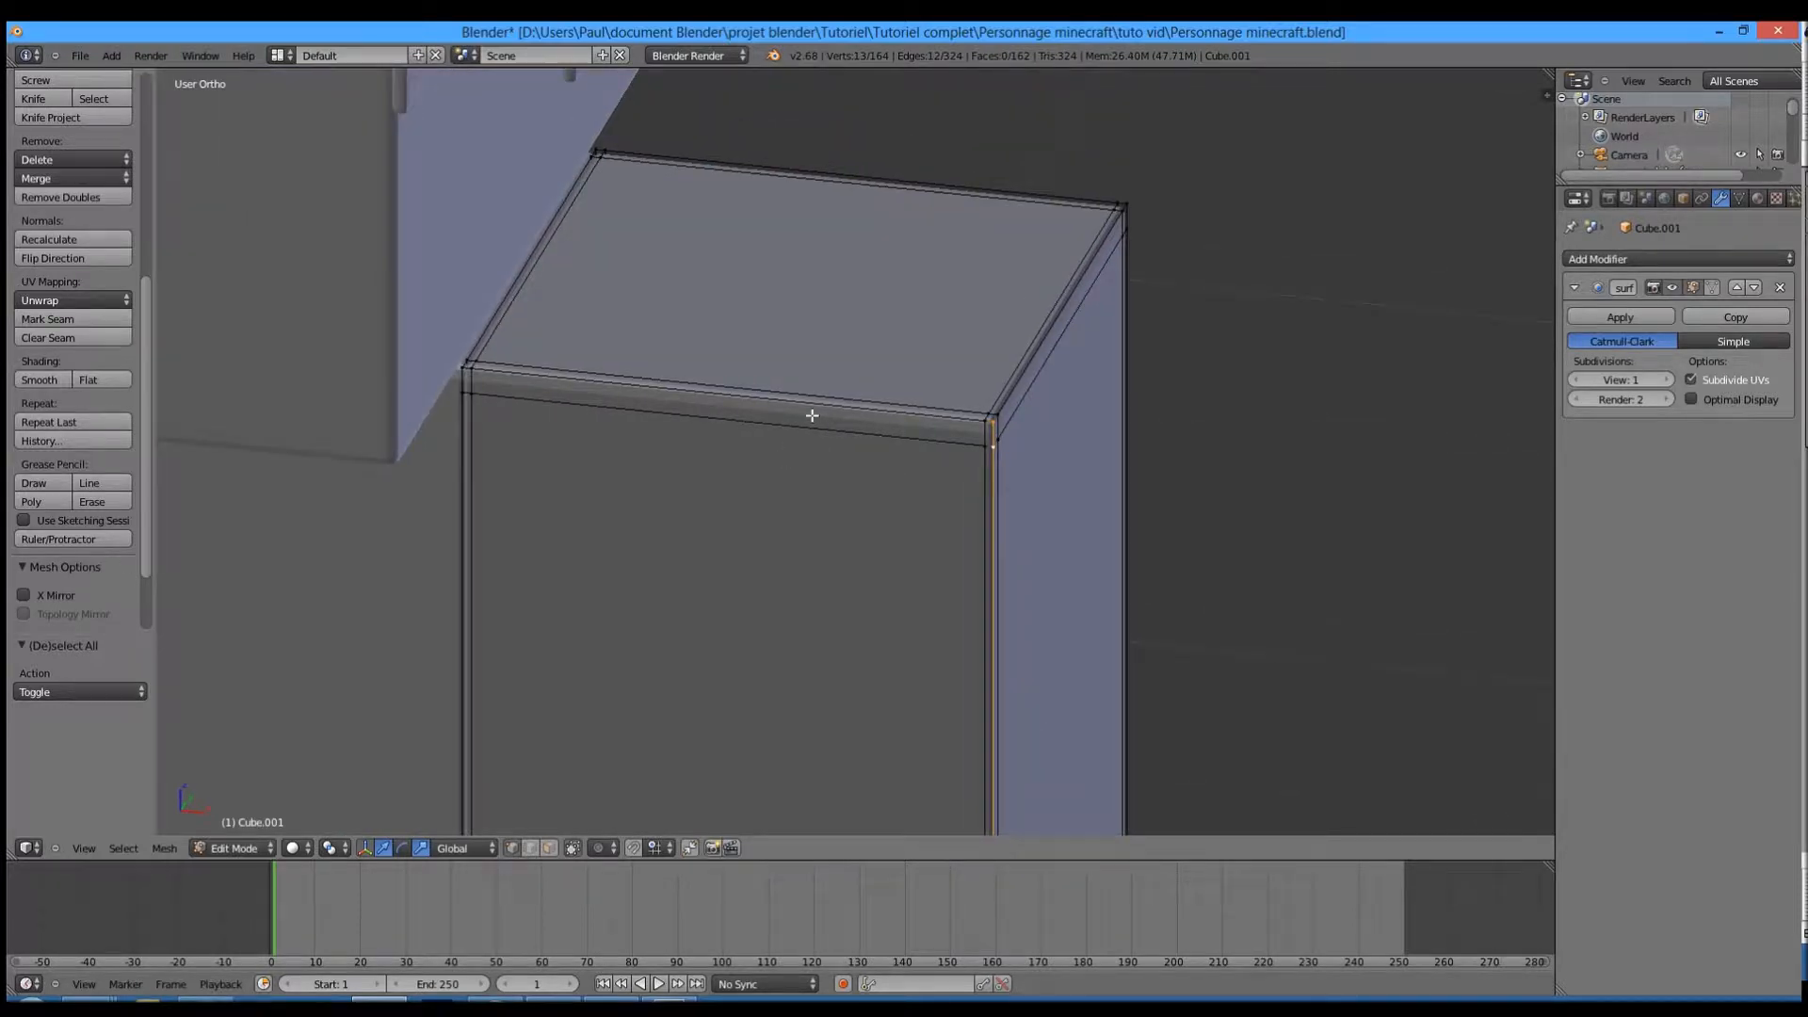
right_click(797, 404, "shift")
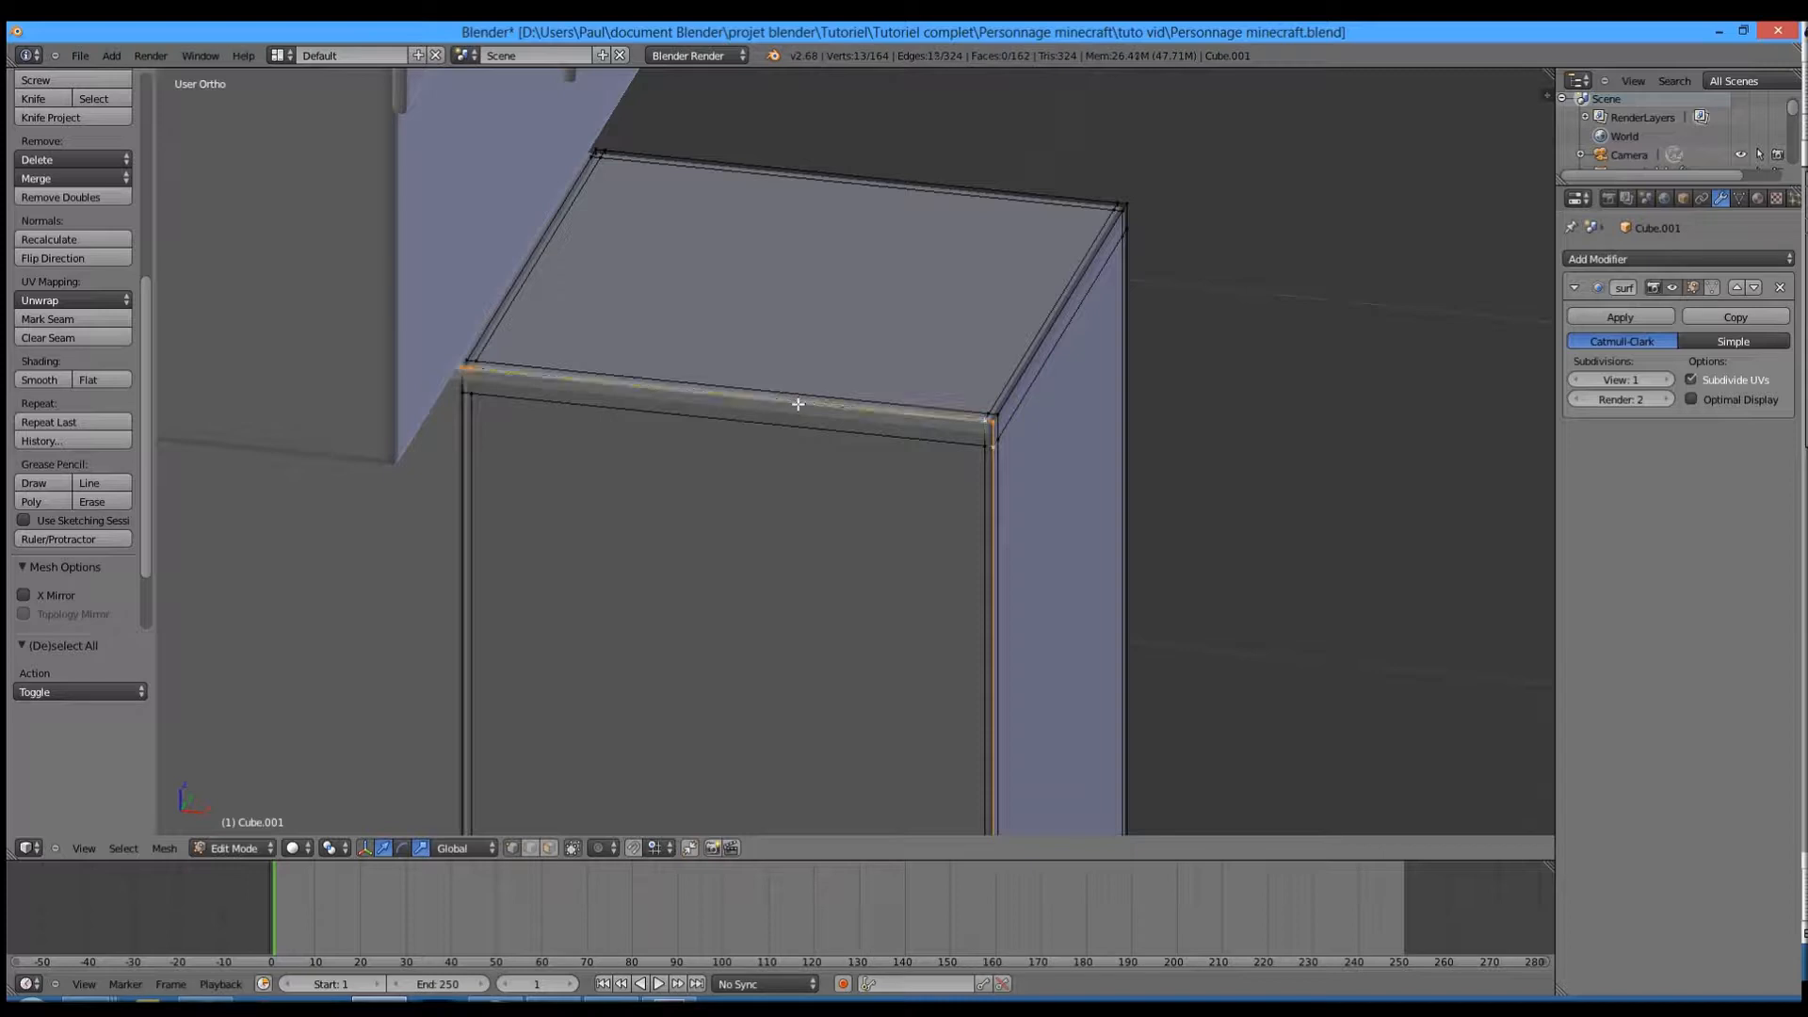
- Add the arm's two rear vertical corner edges and its outer and rear top edges to the selection
middle_click_drag(1233, 469, 818, 434)
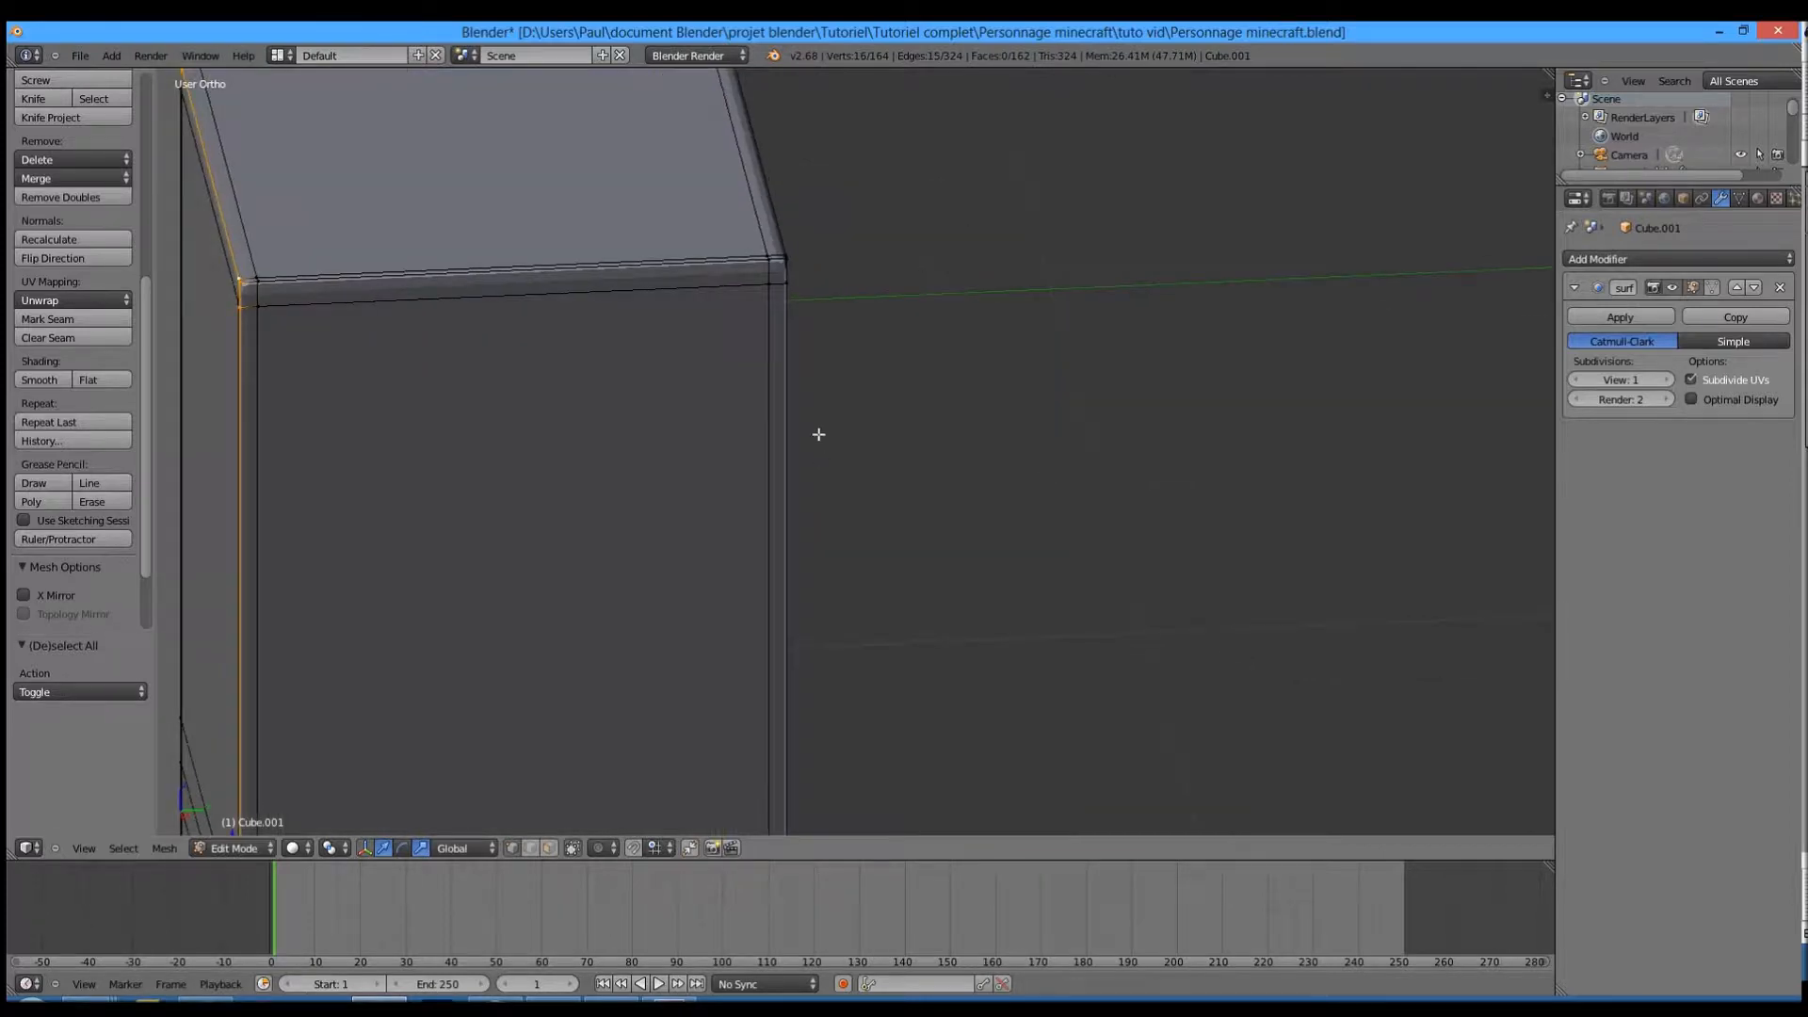
right_click(781, 389, "alt+shift")
middle_click_drag(904, 395, 1082, 474)
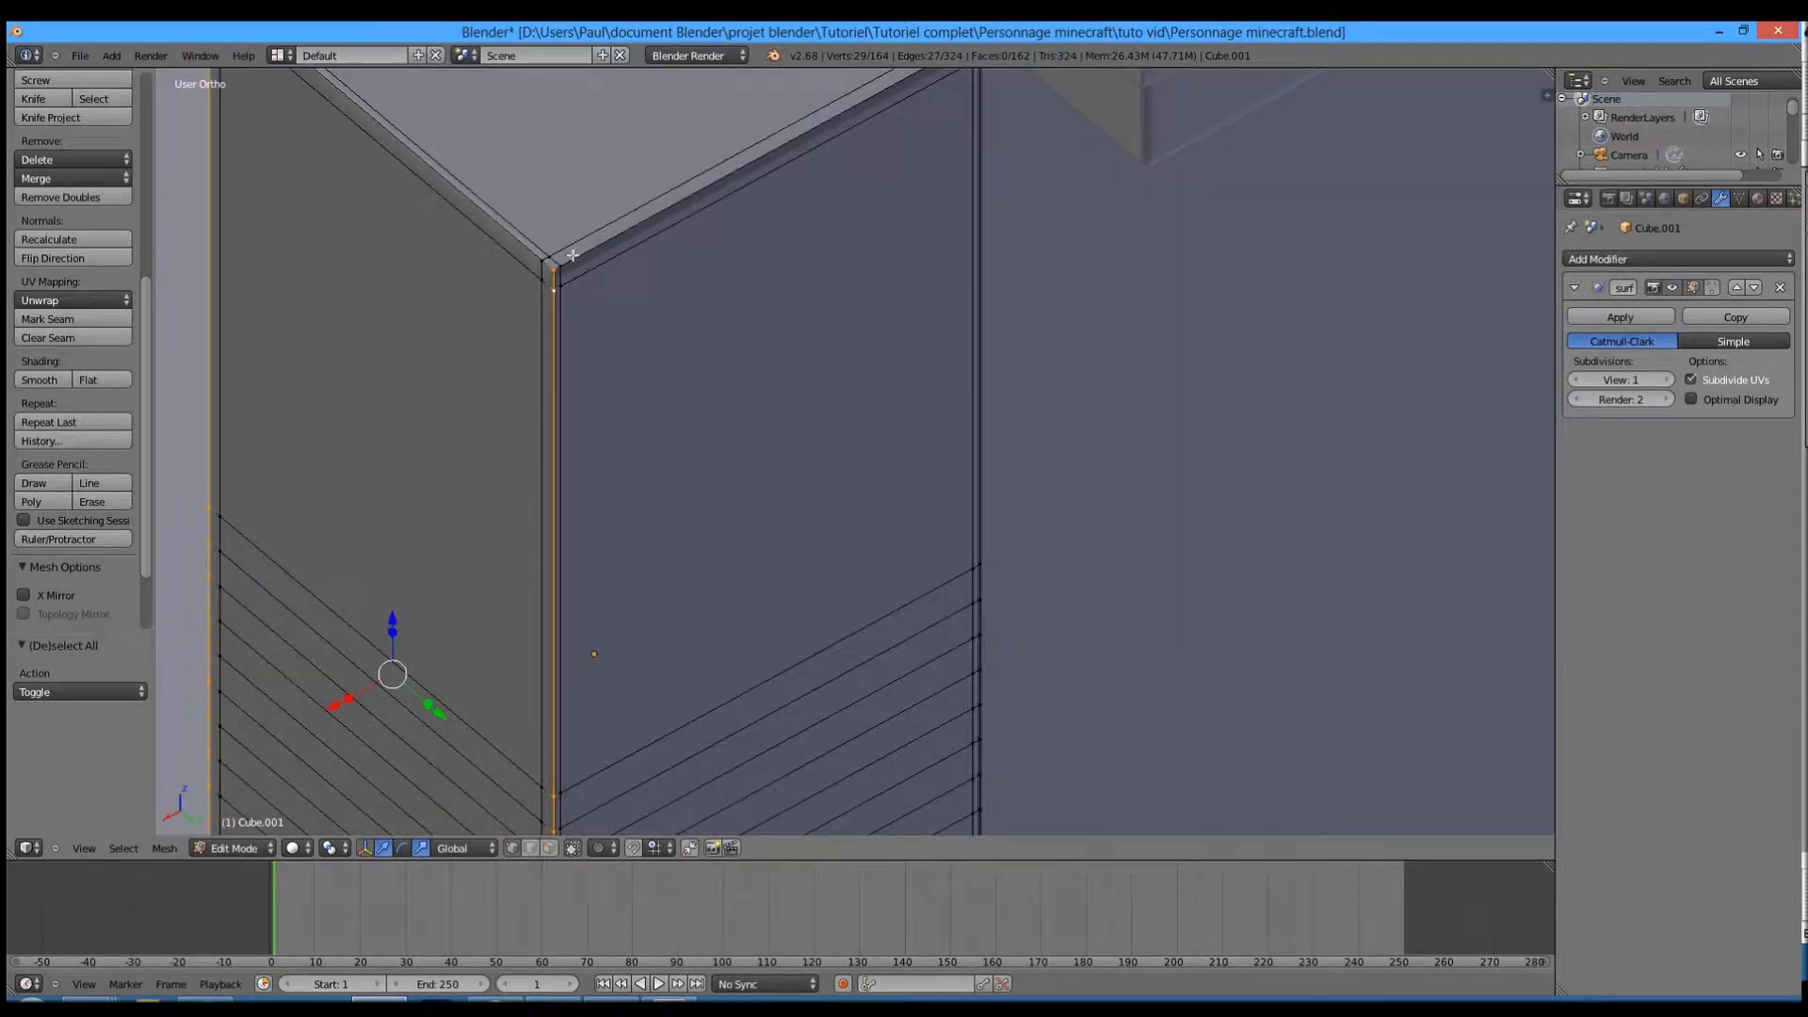
right_click(509, 255, "alt+shift")
right_click(531, 255, "alt+shift")
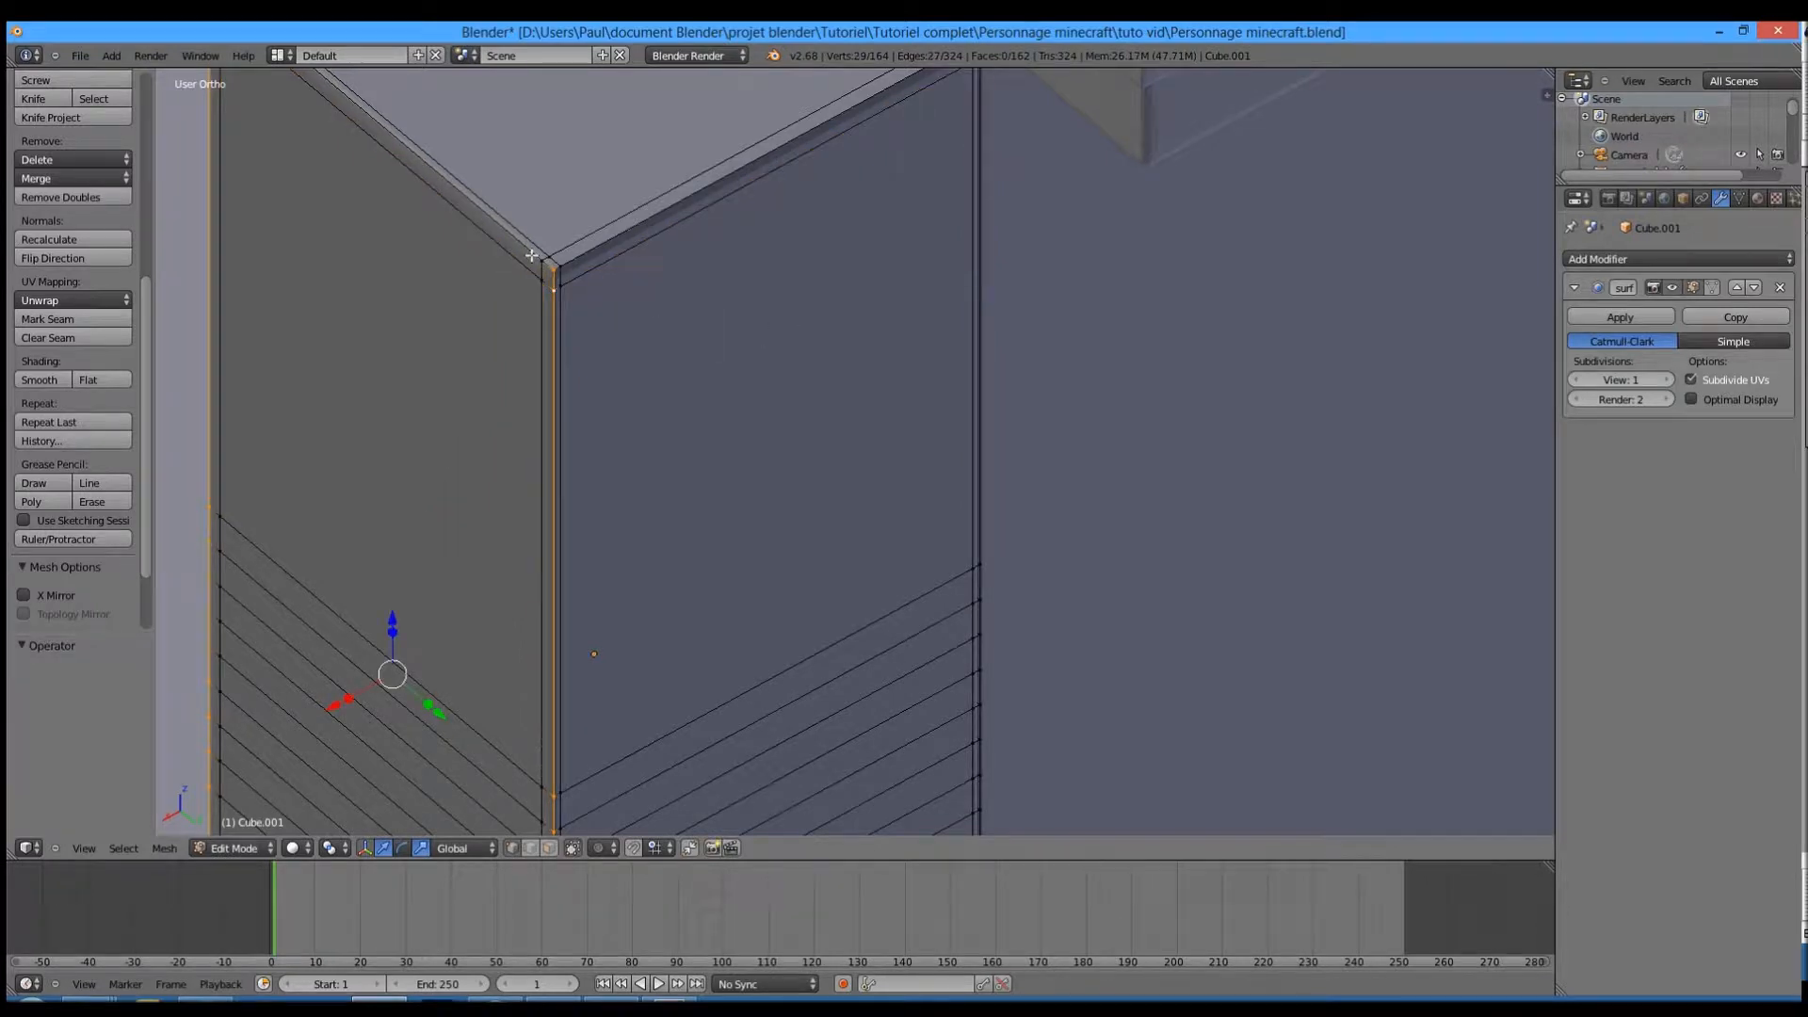
right_click(502, 223, "alt+shift")
right_click(618, 235, "alt+shift")
right_click(997, 270, "alt+shift")
scroll(646, 674, "down", 4)
scroll(669, 569, "down", 5)
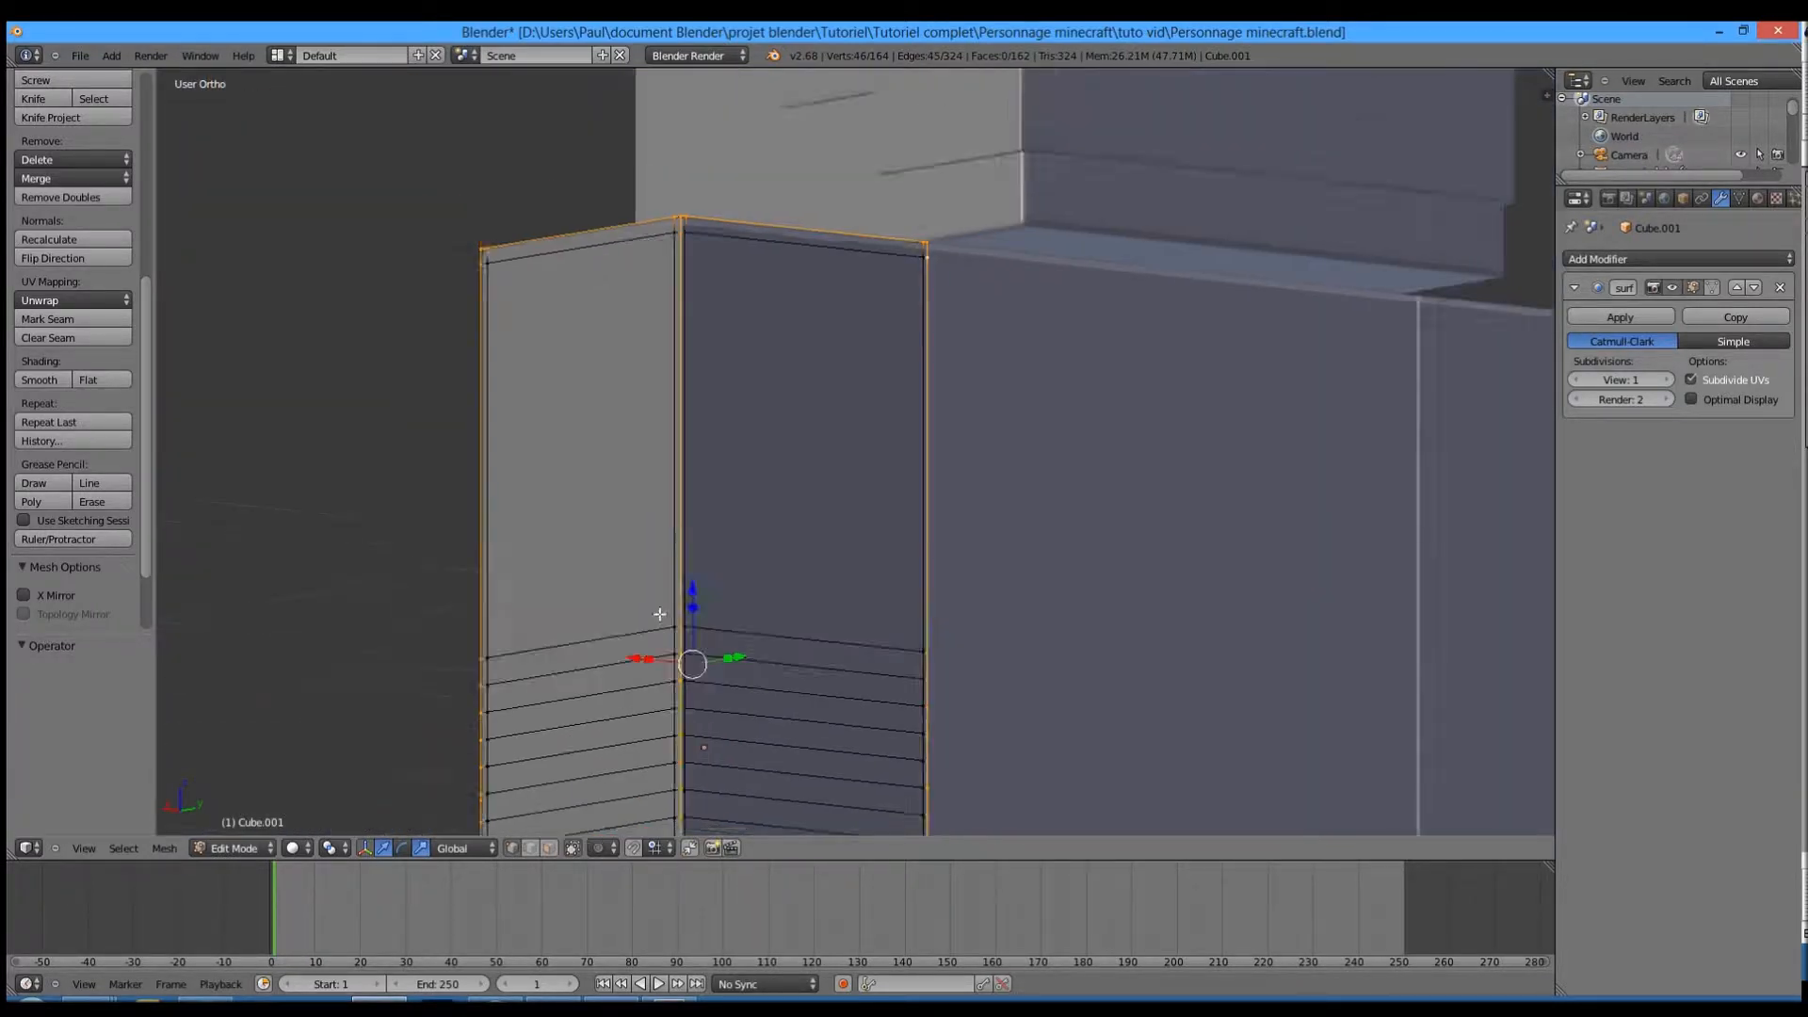
- In wireframe display, add the arm's outer, rear and front bottom edges to the selection
scroll(726, 582, "up", 4)
key("z")
right_click(707, 731, "alt+shift")
right_click(848, 720, "alt+shift")
middle_click_drag(763, 710, 857, 780)
scroll(852, 767, "up", 3)
middle_click_drag(792, 610, 823, 109, "shift")
scroll(848, 525, "up", 3)
scroll(654, 569, "down", 3)
middle_click_drag(535, 534, 778, 650, "shift")
right_click(775, 645, "alt+shift")
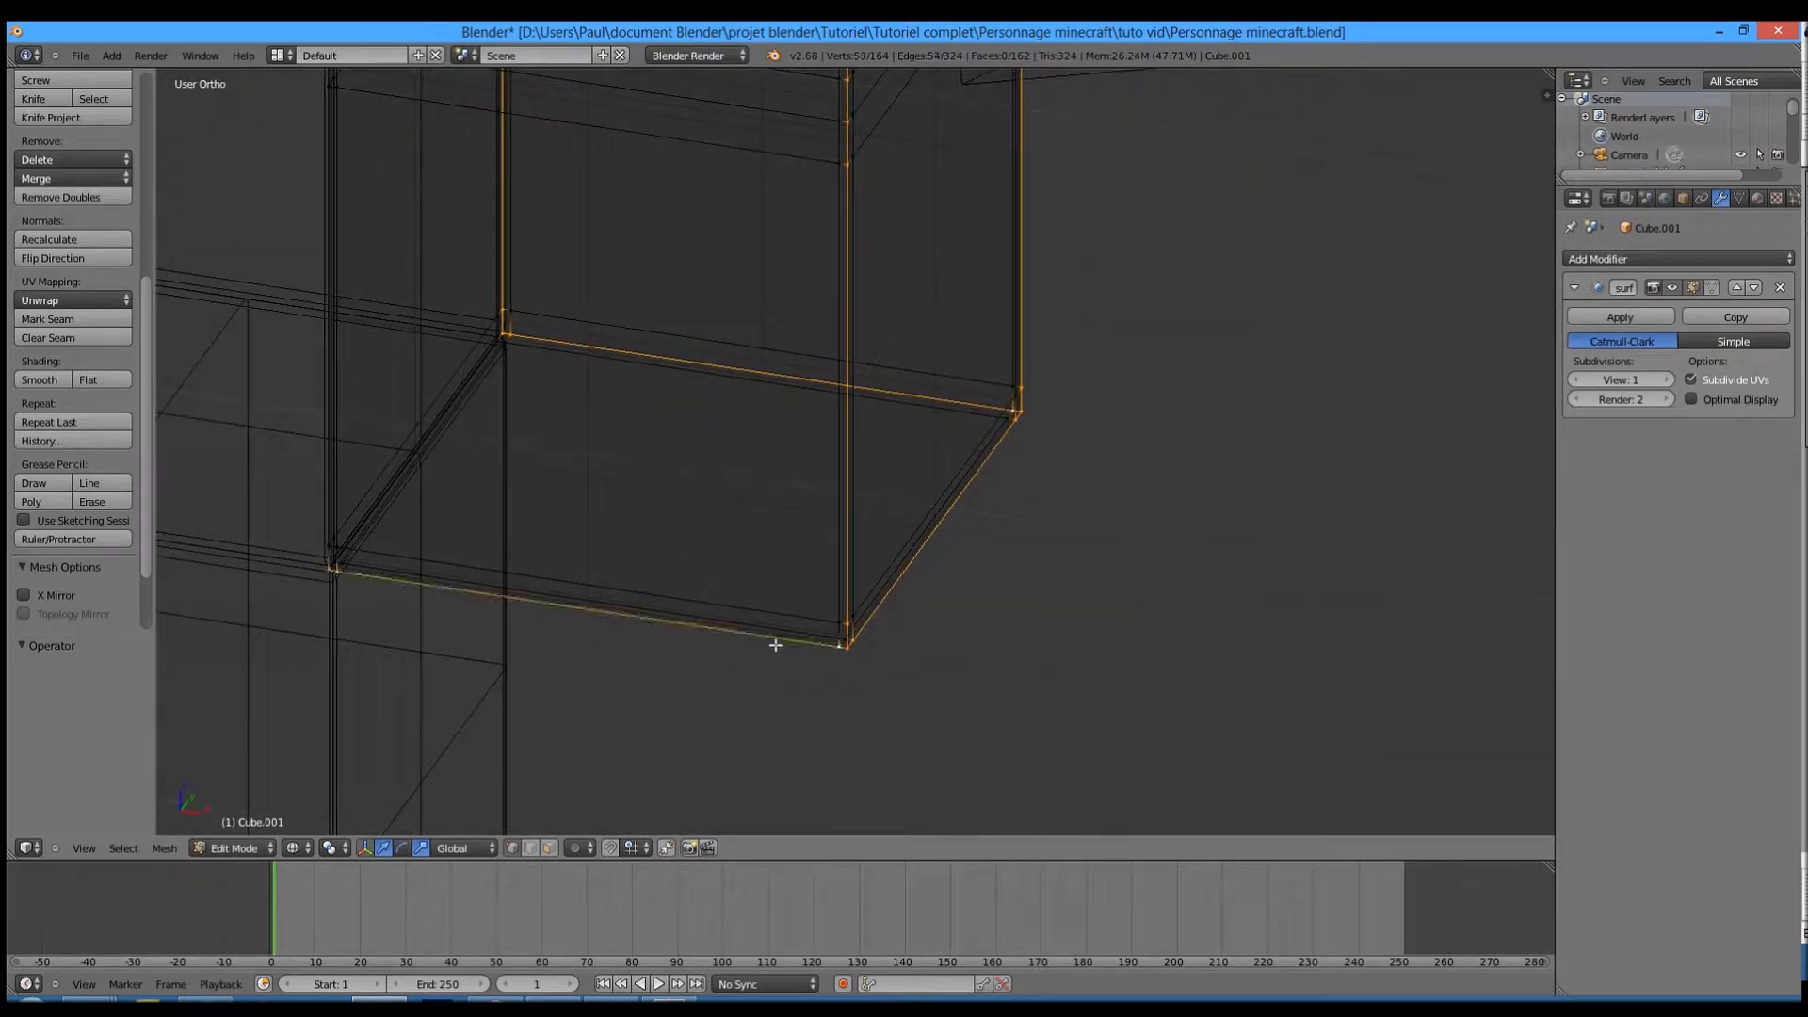
- Complete the selection with the arm's inner bottom, inner top and inner front vertical edges, and return to solid display
middle_click_drag(630, 562, 826, 517, "shift")
right_click(834, 516, "alt+shift")
right_click(751, 452, "alt+shift")
middle_click_drag(909, 258, 932, 687, "shift")
middle_click_drag(1012, 127, 978, 994, "shift")
right_click(817, 331, "alt+shift")
scroll(876, 386, "down", 5)
key("z")
mouse_move(934, 568)
middle_mouse_down()
mouse_move(581, 532)
mouse_move(795, 500)
mouse_move(904, 371)
mouse_move(924, 449)
mouse_move(864, 469)
mouse_move(879, 533)
middle_mouse_up()
scroll(840, 519, "down", 4)
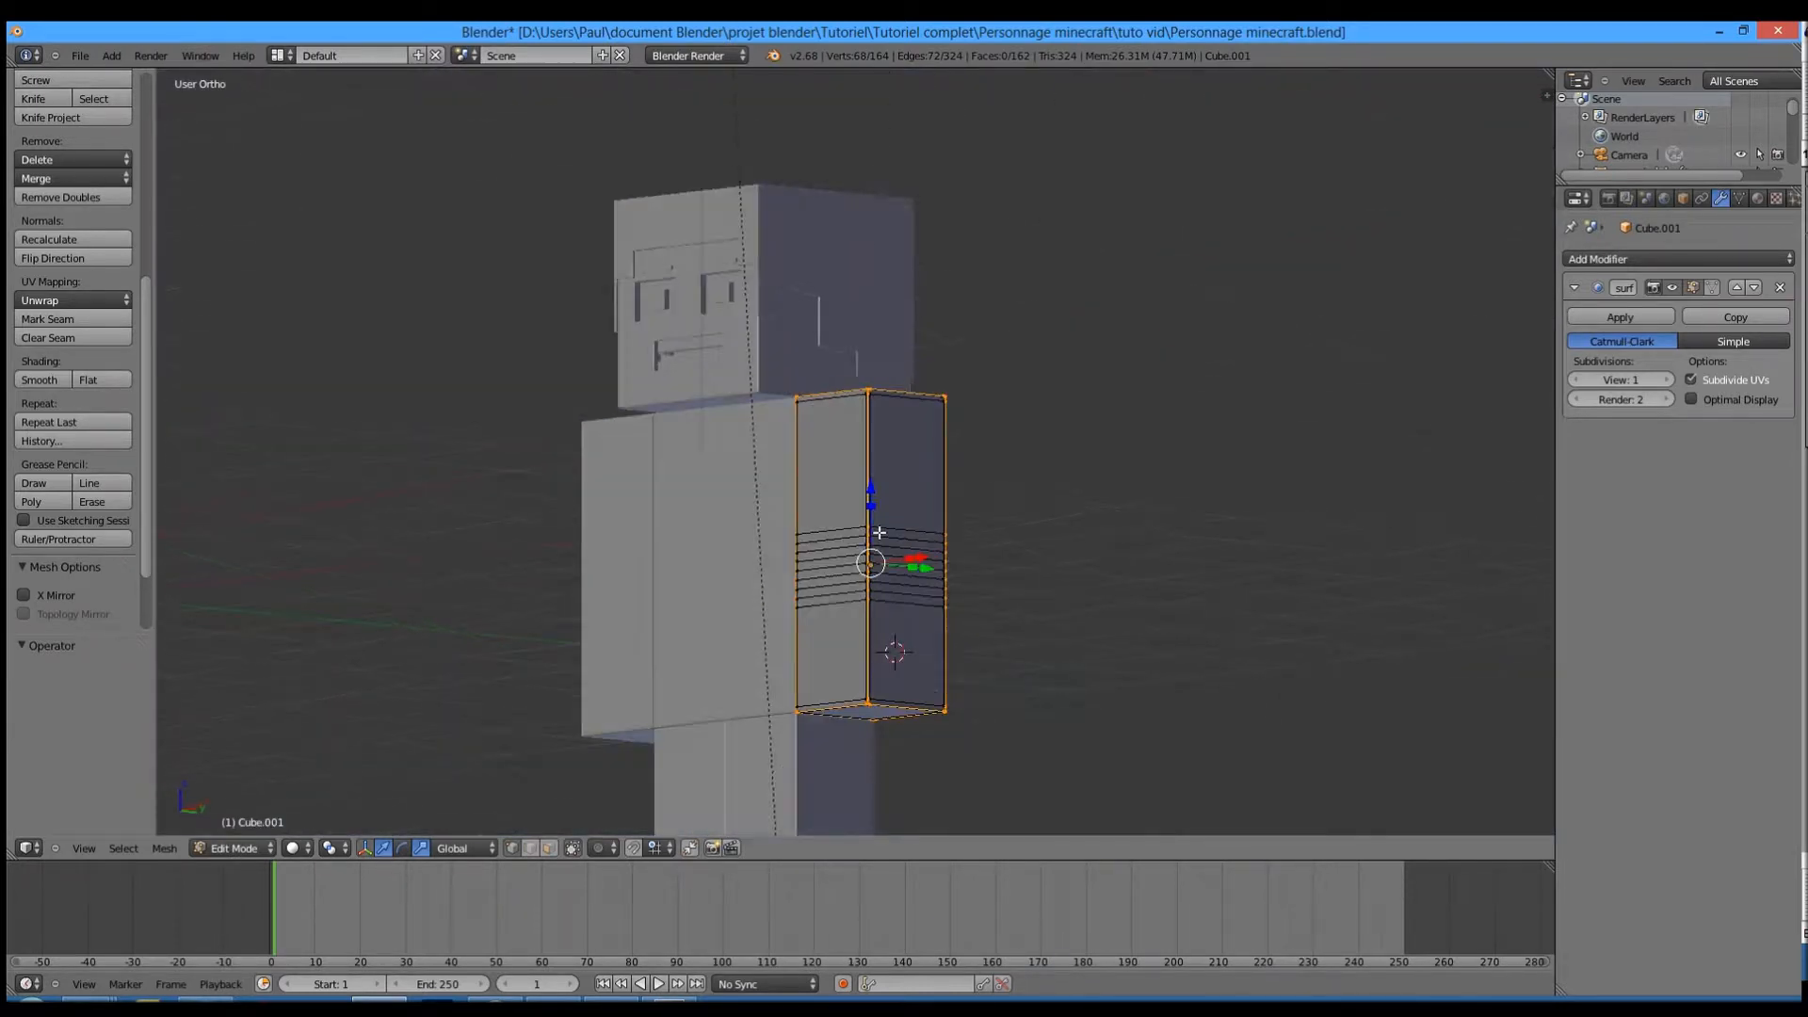
- Mark the selected arm edges as UV seams and clear the selection
middle_click_drag(736, 536, 726, 574)
scroll(898, 575, "up", 5)
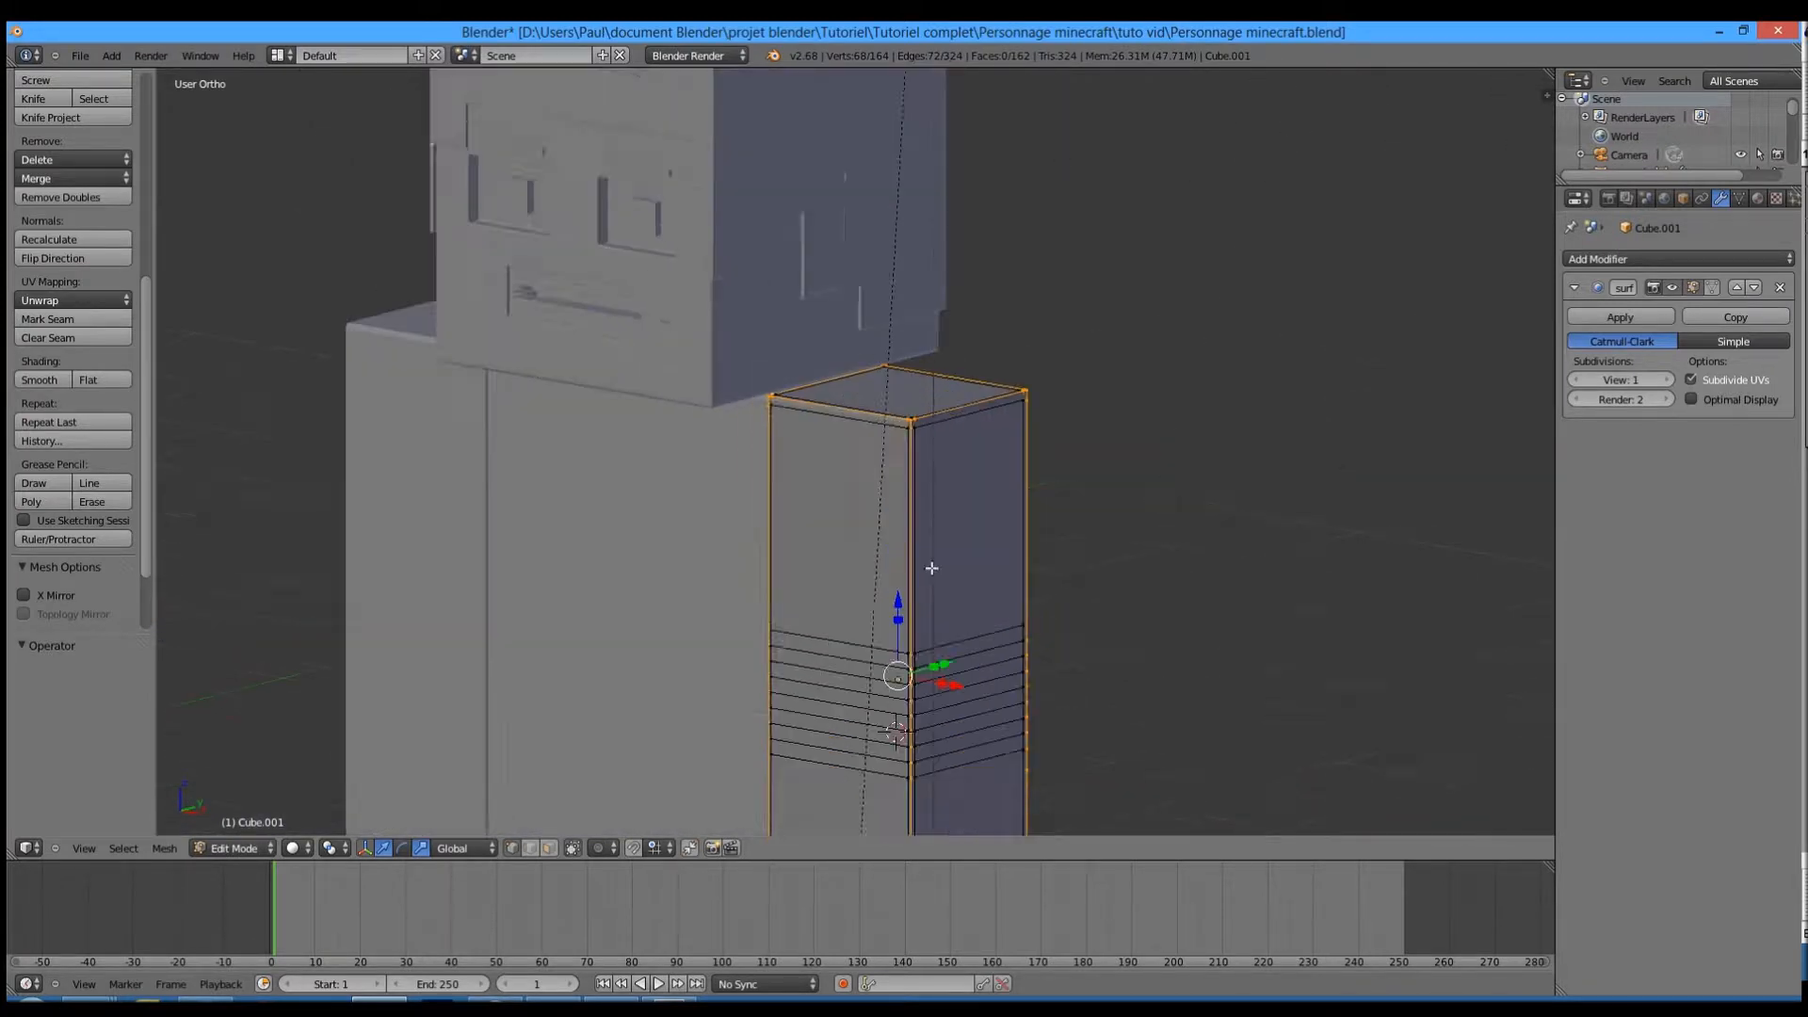
key("t")
key("t")
scroll(69, 238, "up", 10)
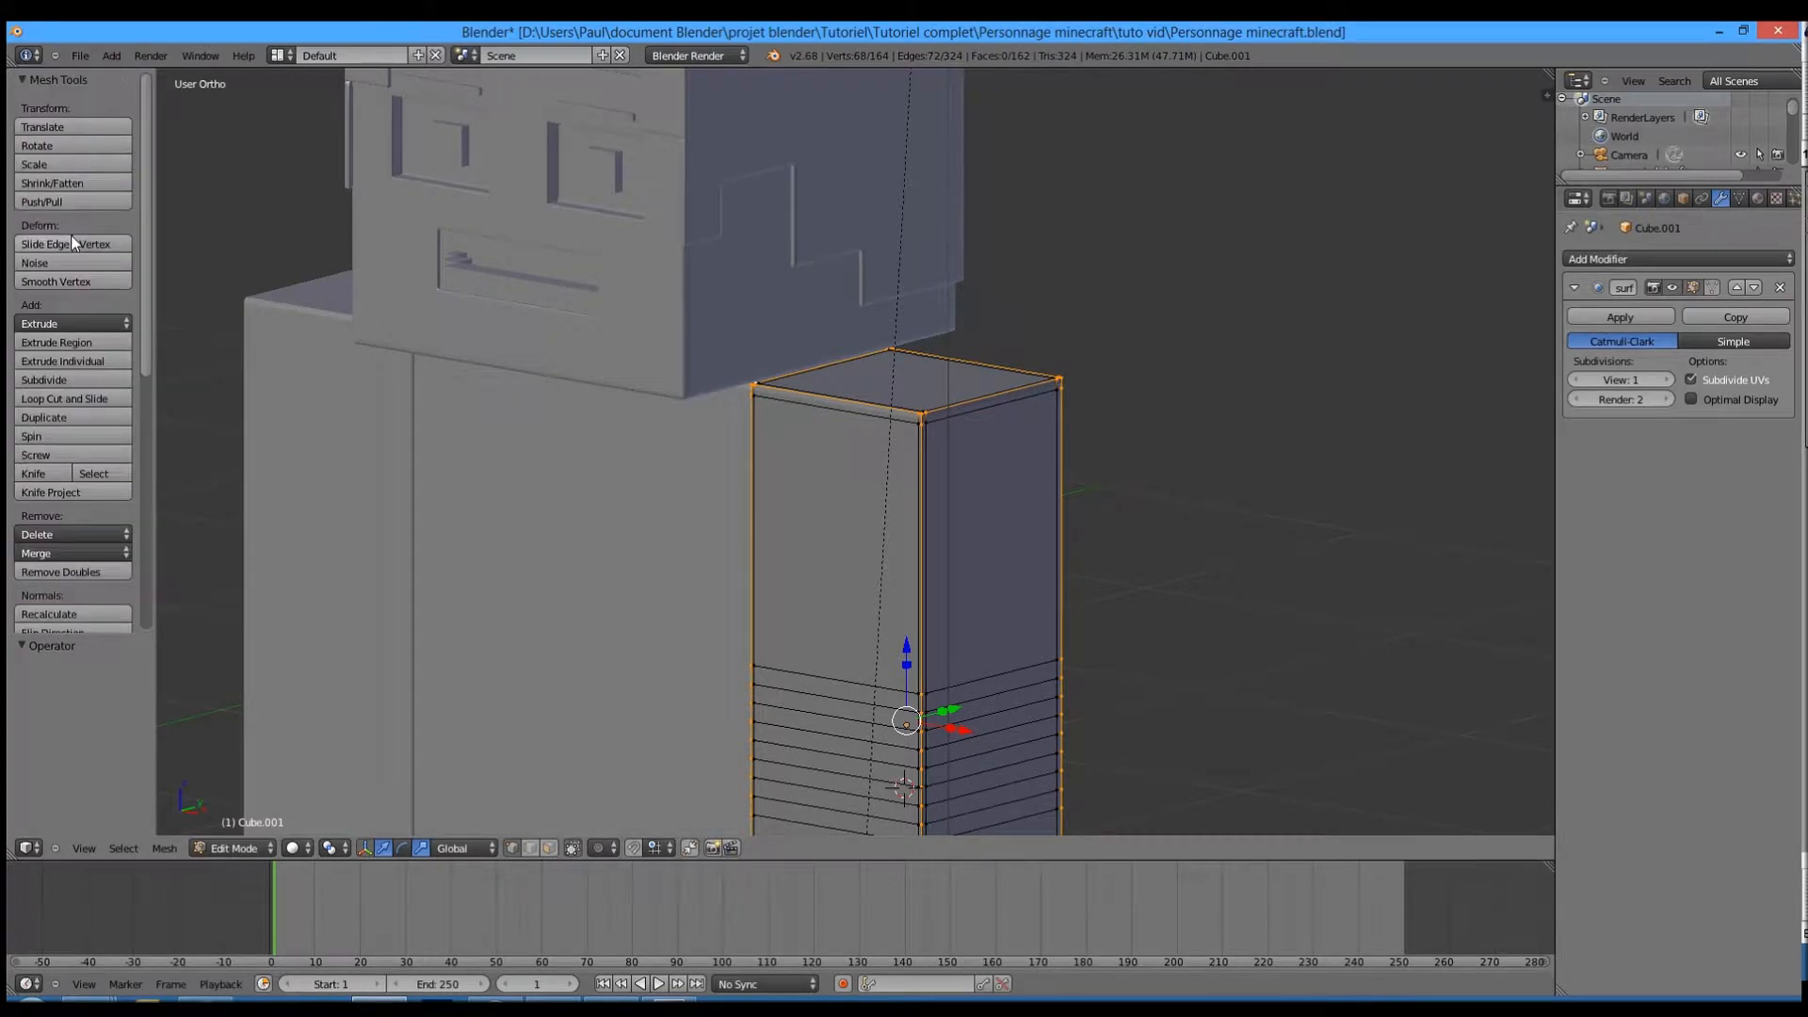
scroll(71, 235, "down", 10)
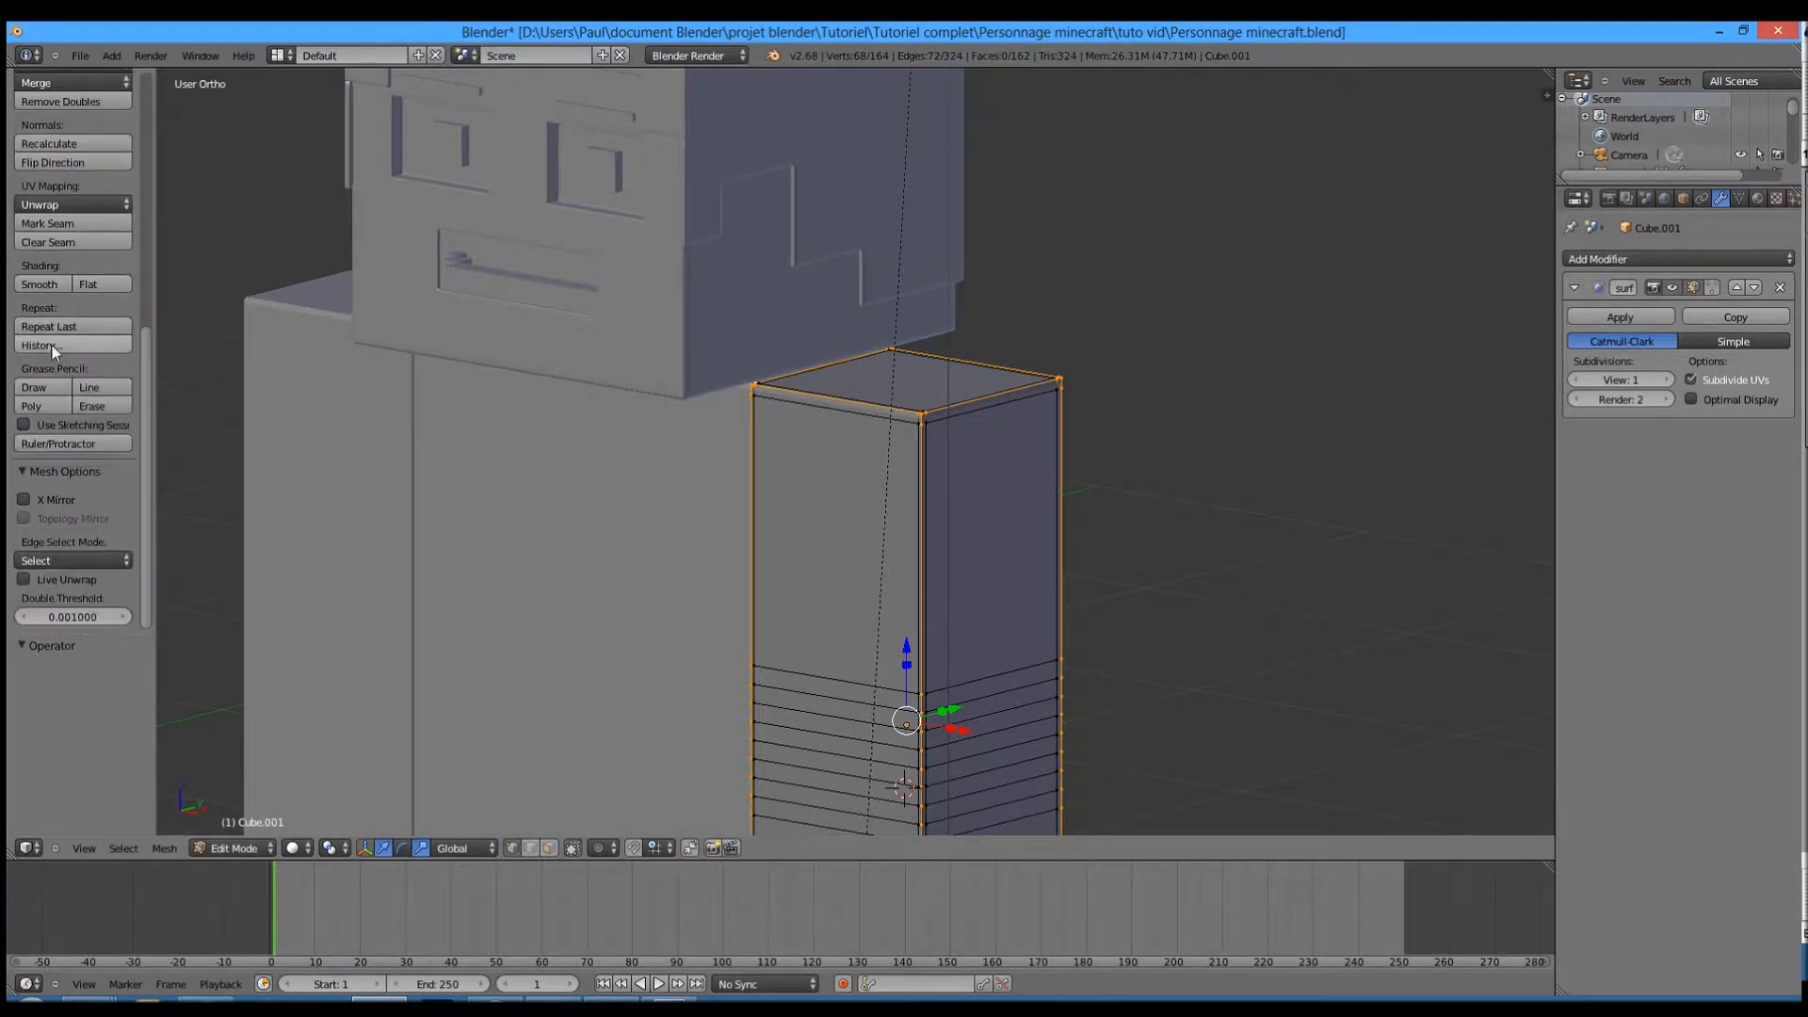
left_click(47, 223)
scroll(924, 520, "down", 4)
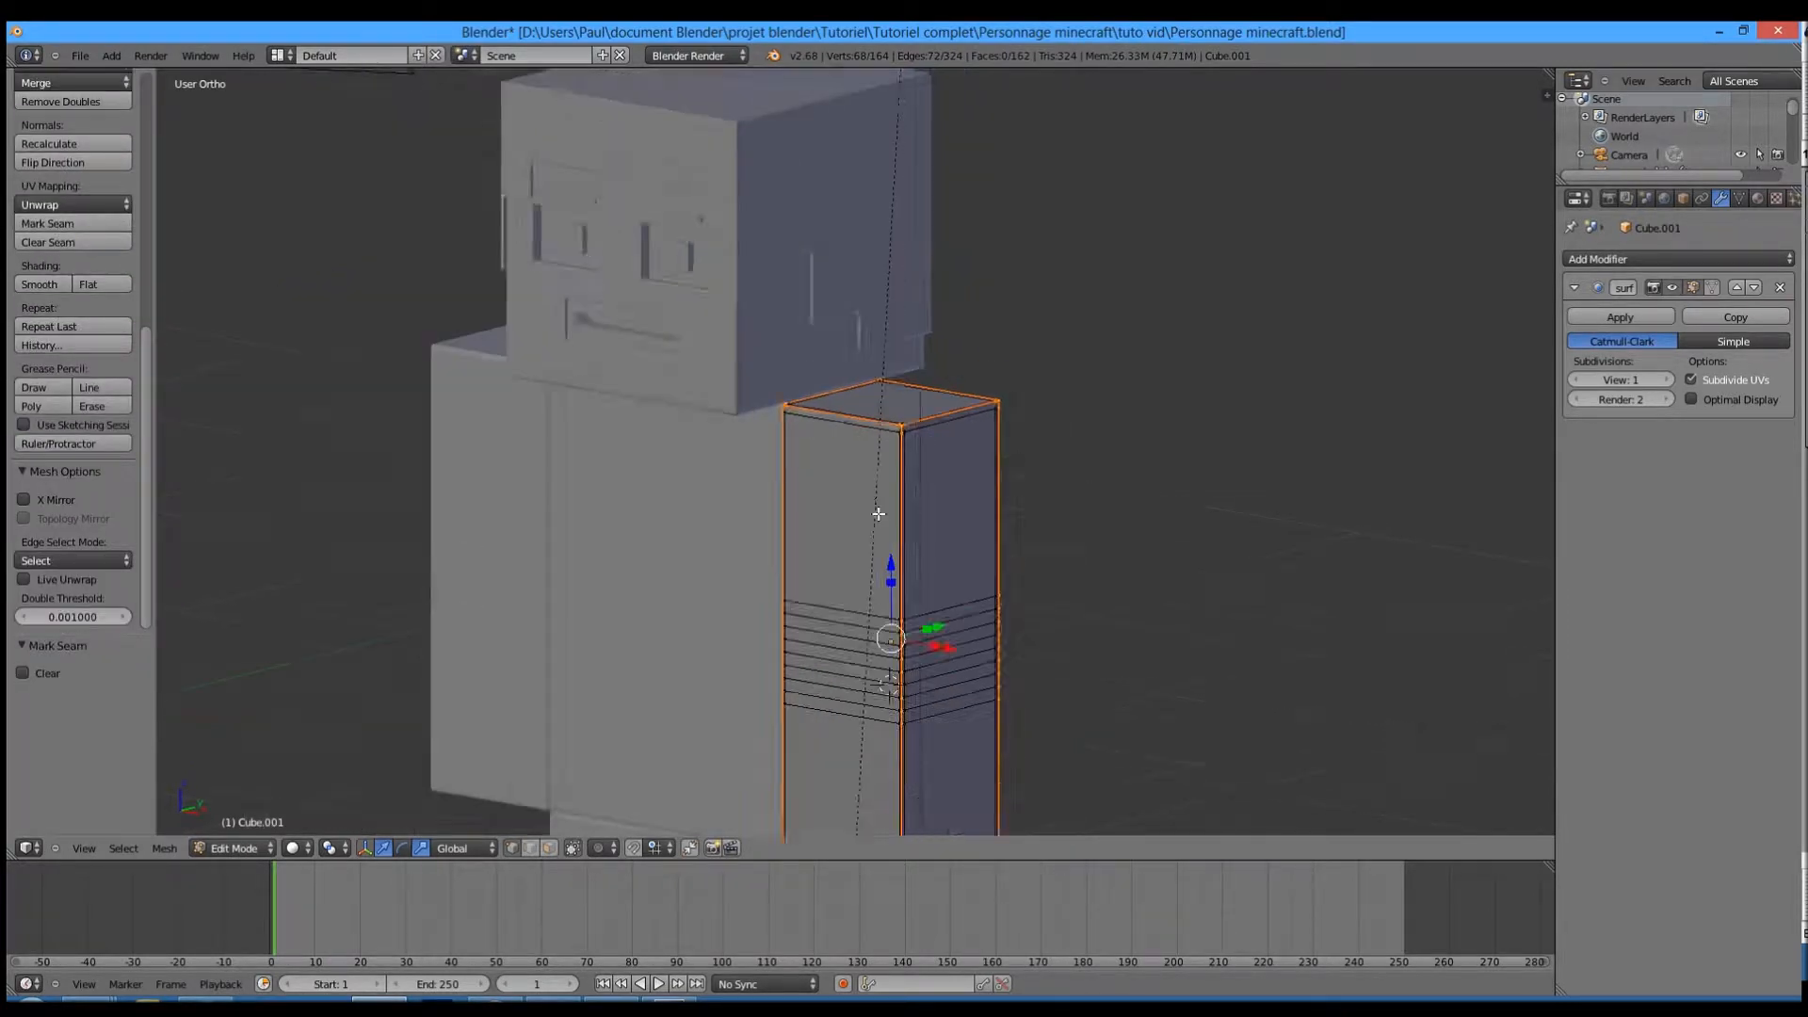
key("a")
scroll(923, 521, "up", 6)
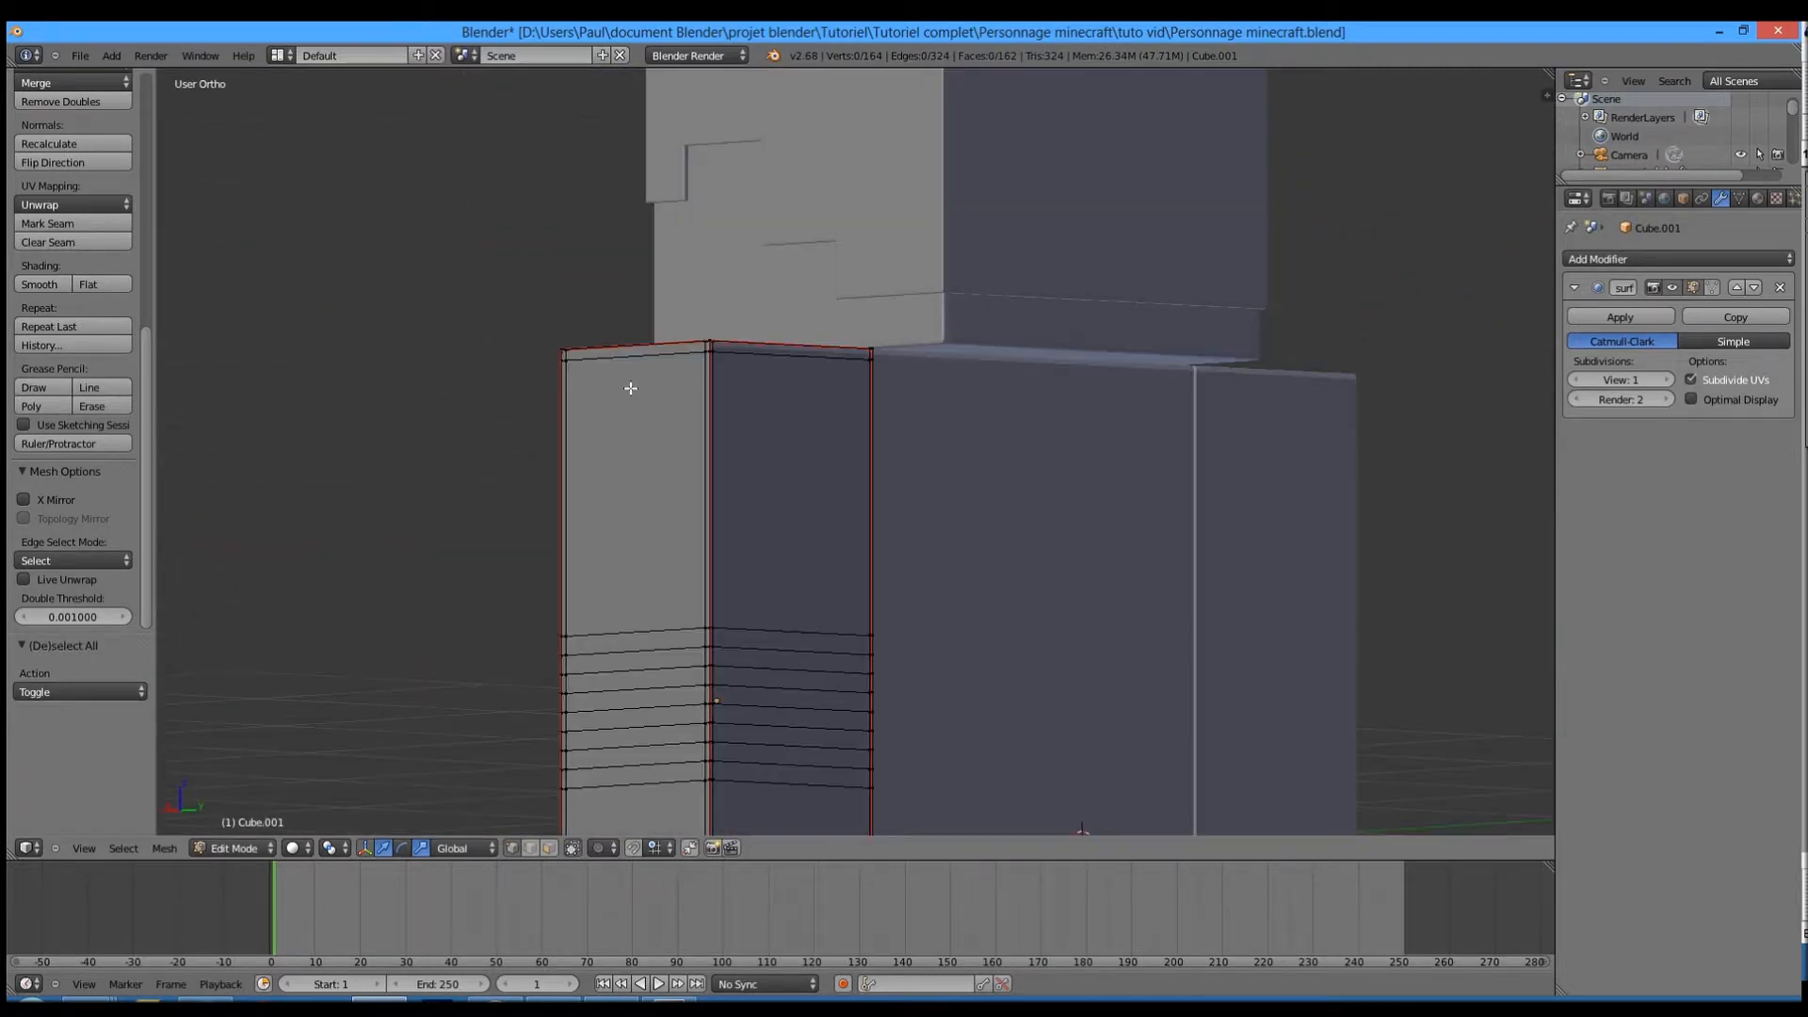
middle_click_drag(630, 388, 873, 425)
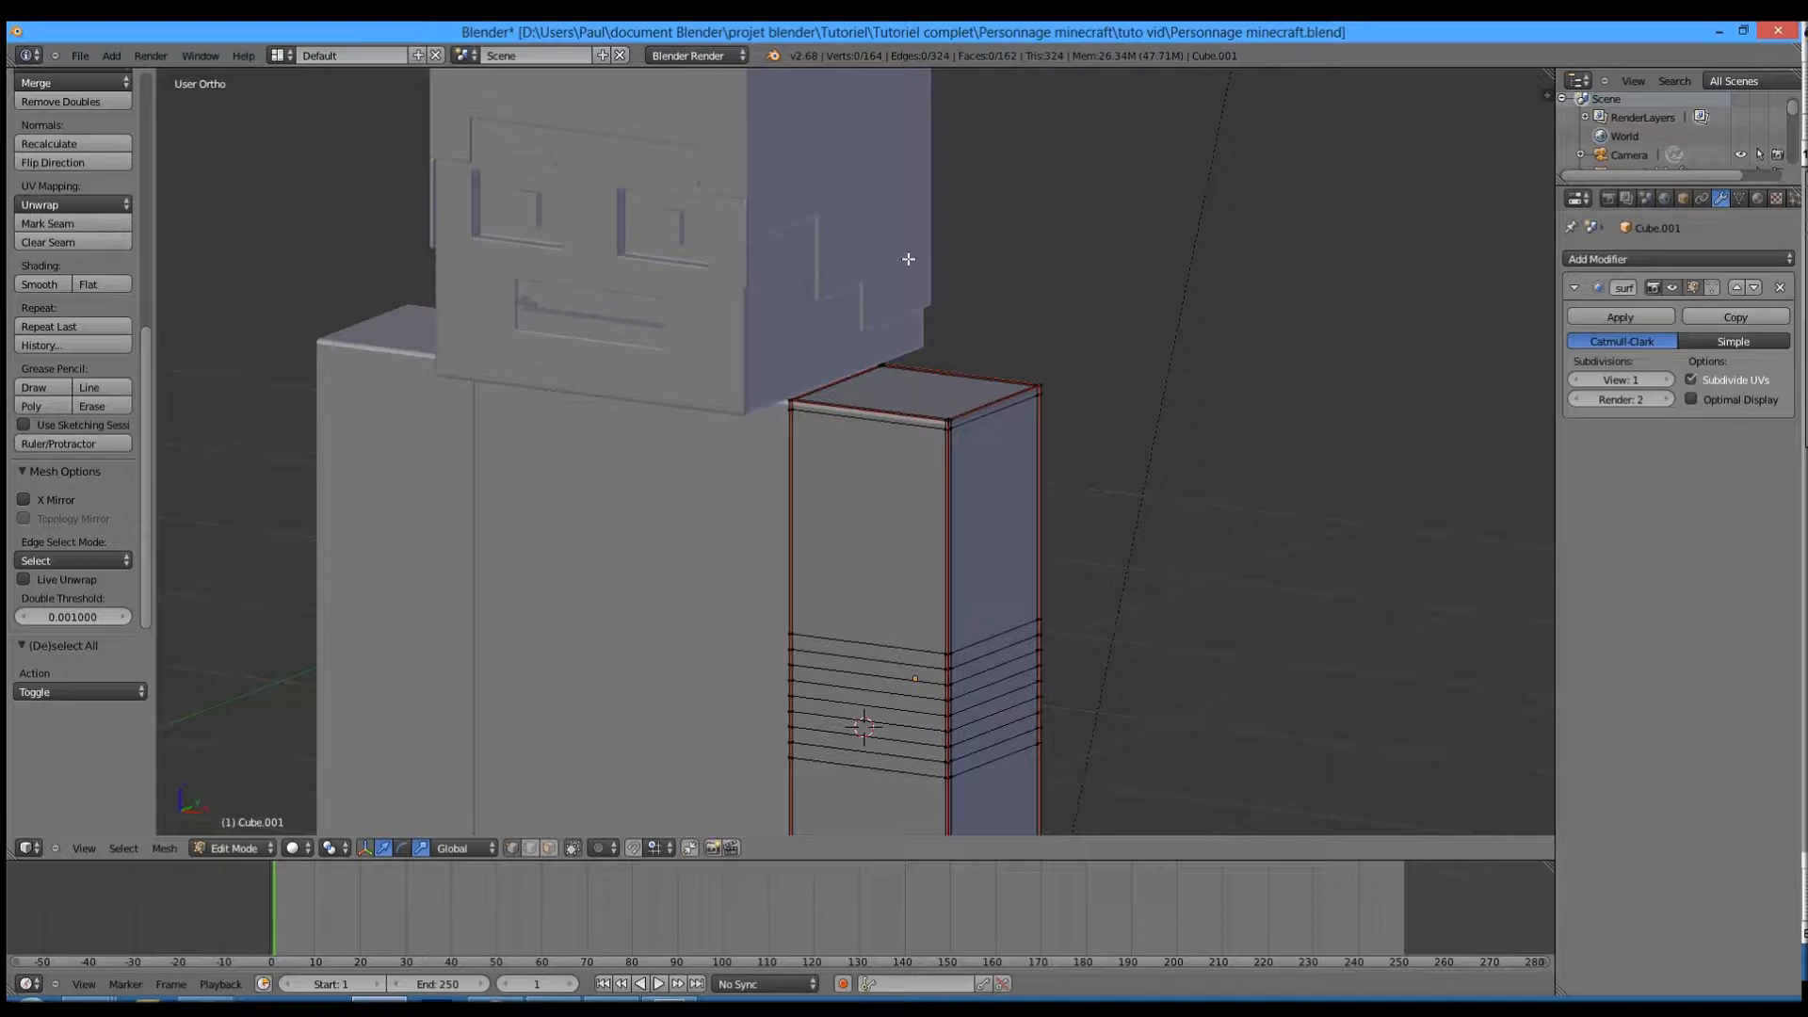
- Split the front 3D view in two, set the new area to UV/Image Editor and unlink its Render Result image
key("KP_1")
scroll(941, 330, "down", 4)
scroll(970, 382, "up", 3)
middle_click_drag(1027, 416, 747, 344, "shift")
key("KP_1")
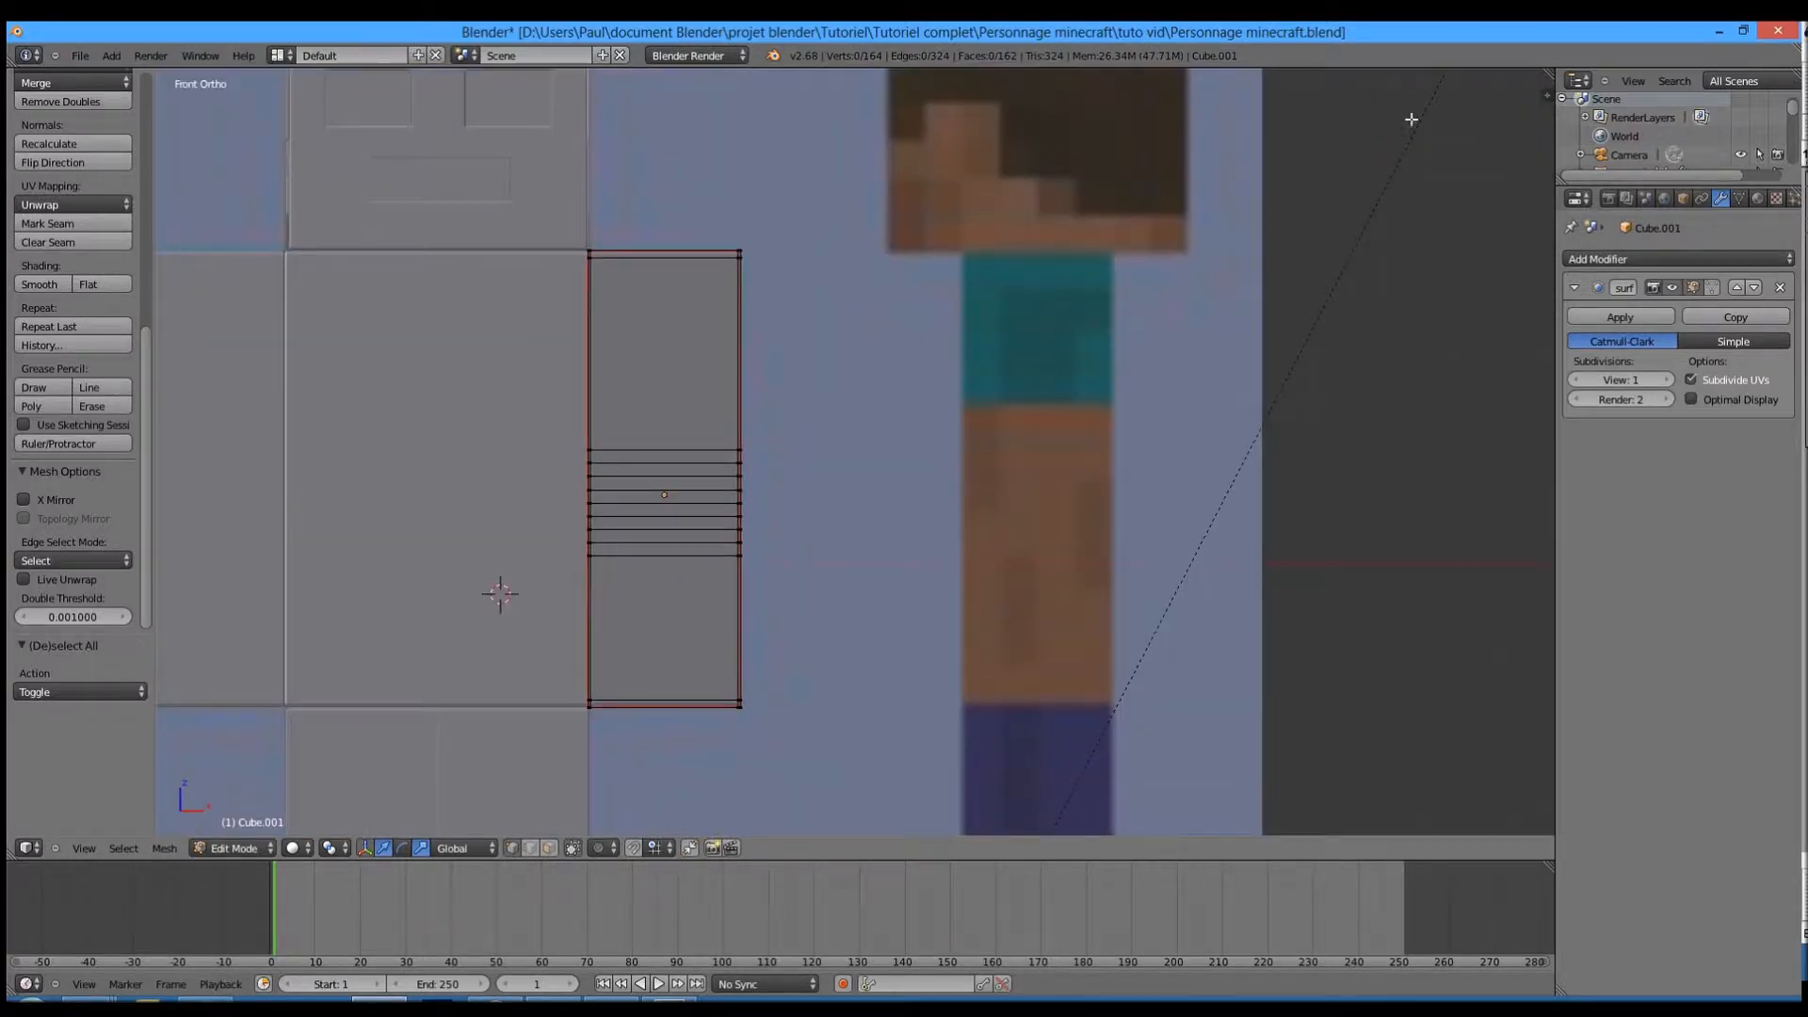
left_click_drag(1549, 74, 859, 60)
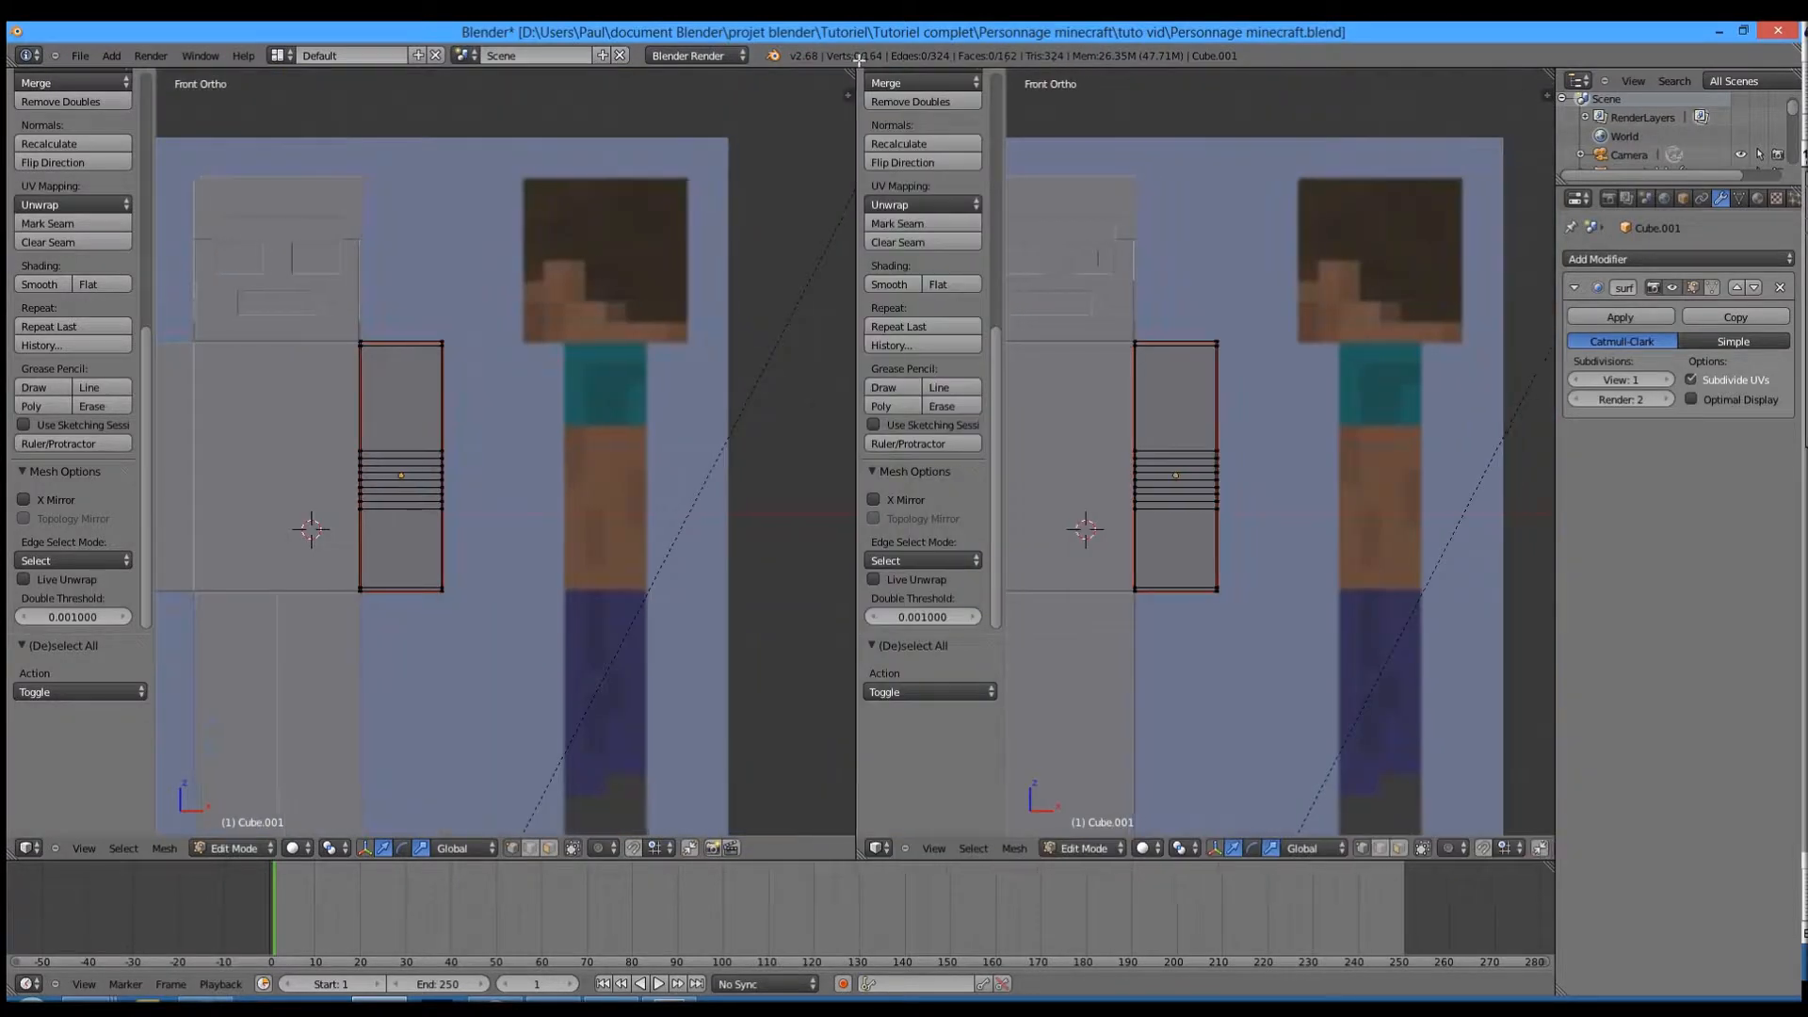
left_click(881, 846)
left_click(907, 712)
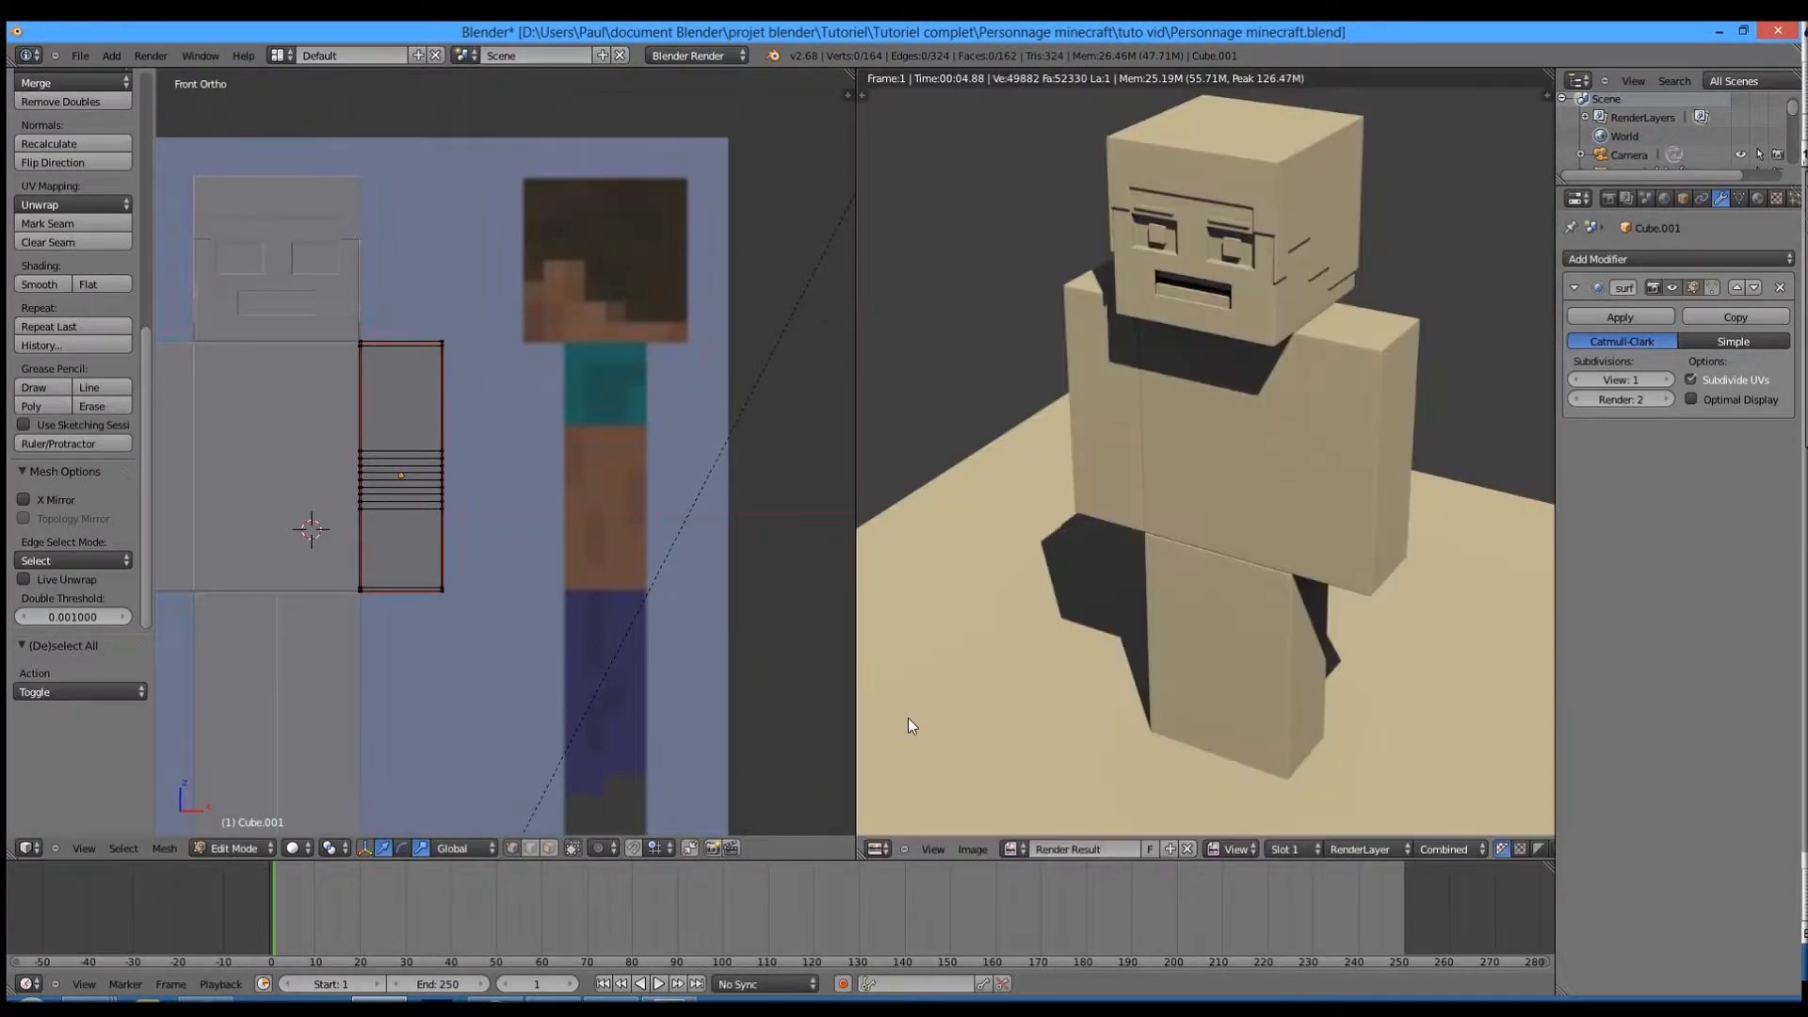
scroll(1081, 512, "down", 2)
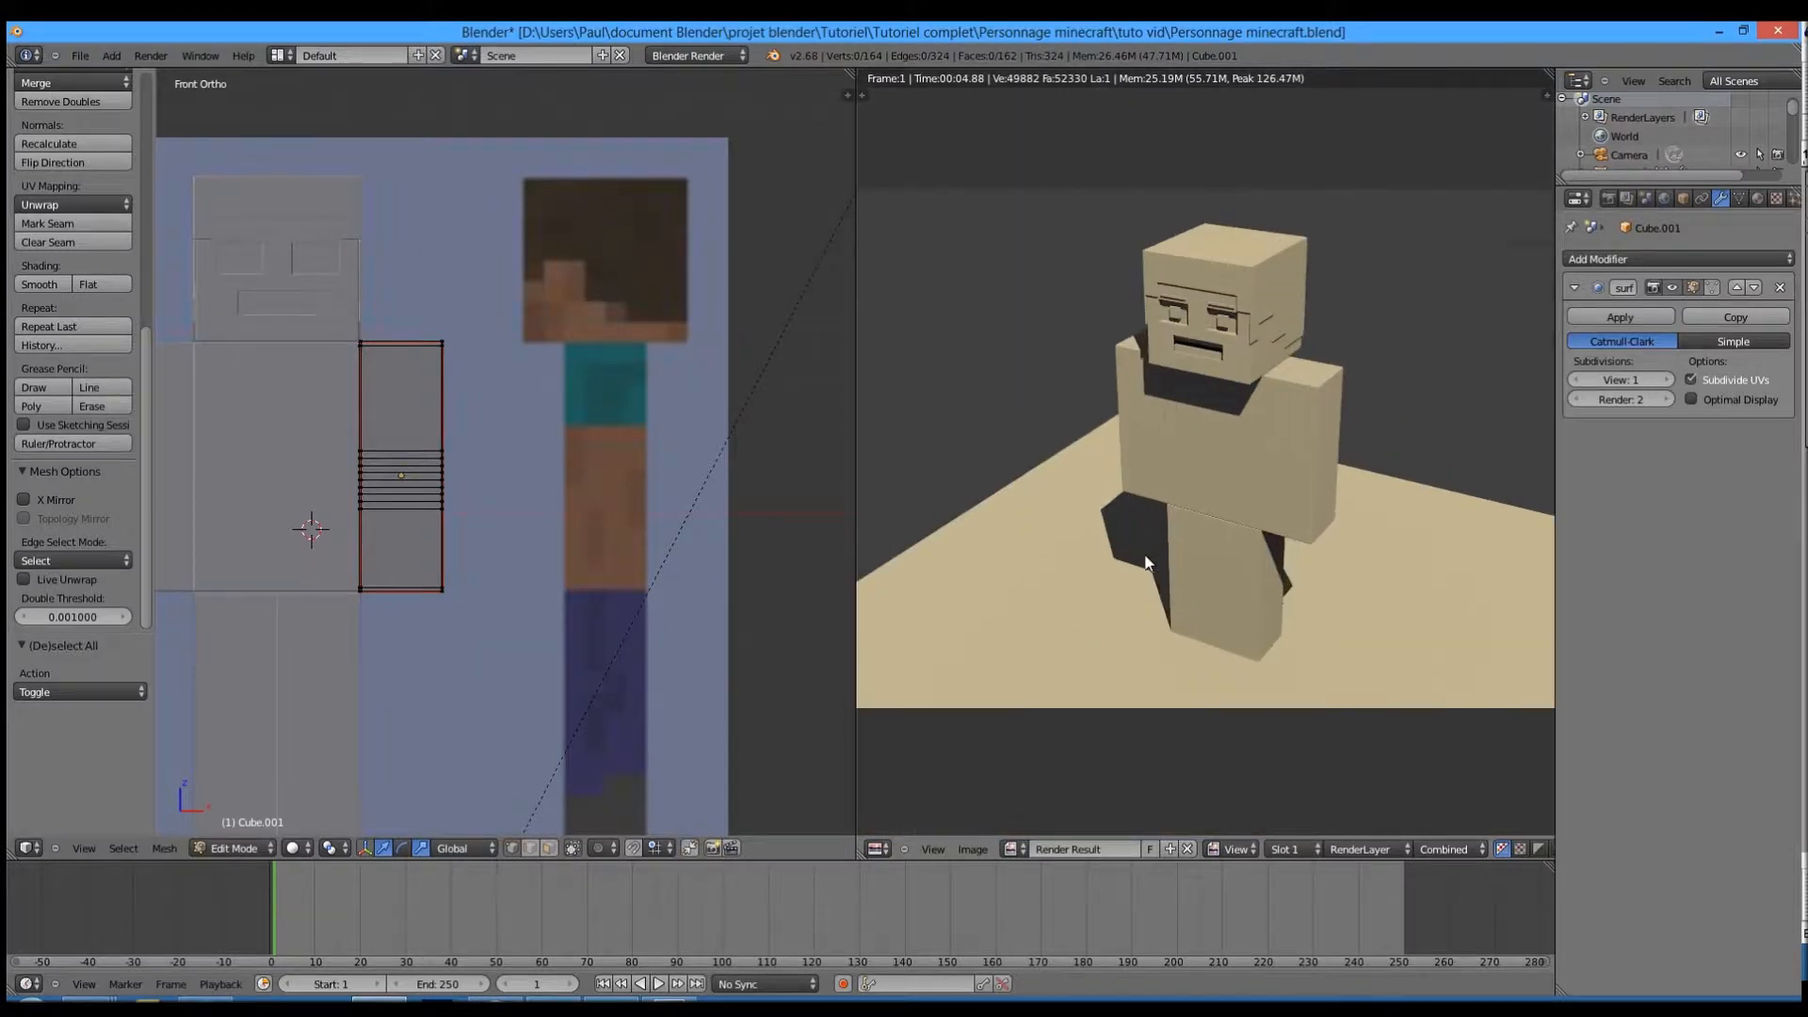
left_click(1187, 848)
- Select the whole arm mesh and unwrap it along its seams with Unwrap
scroll(1190, 445, "up", 3)
scroll(552, 509, "up", 4)
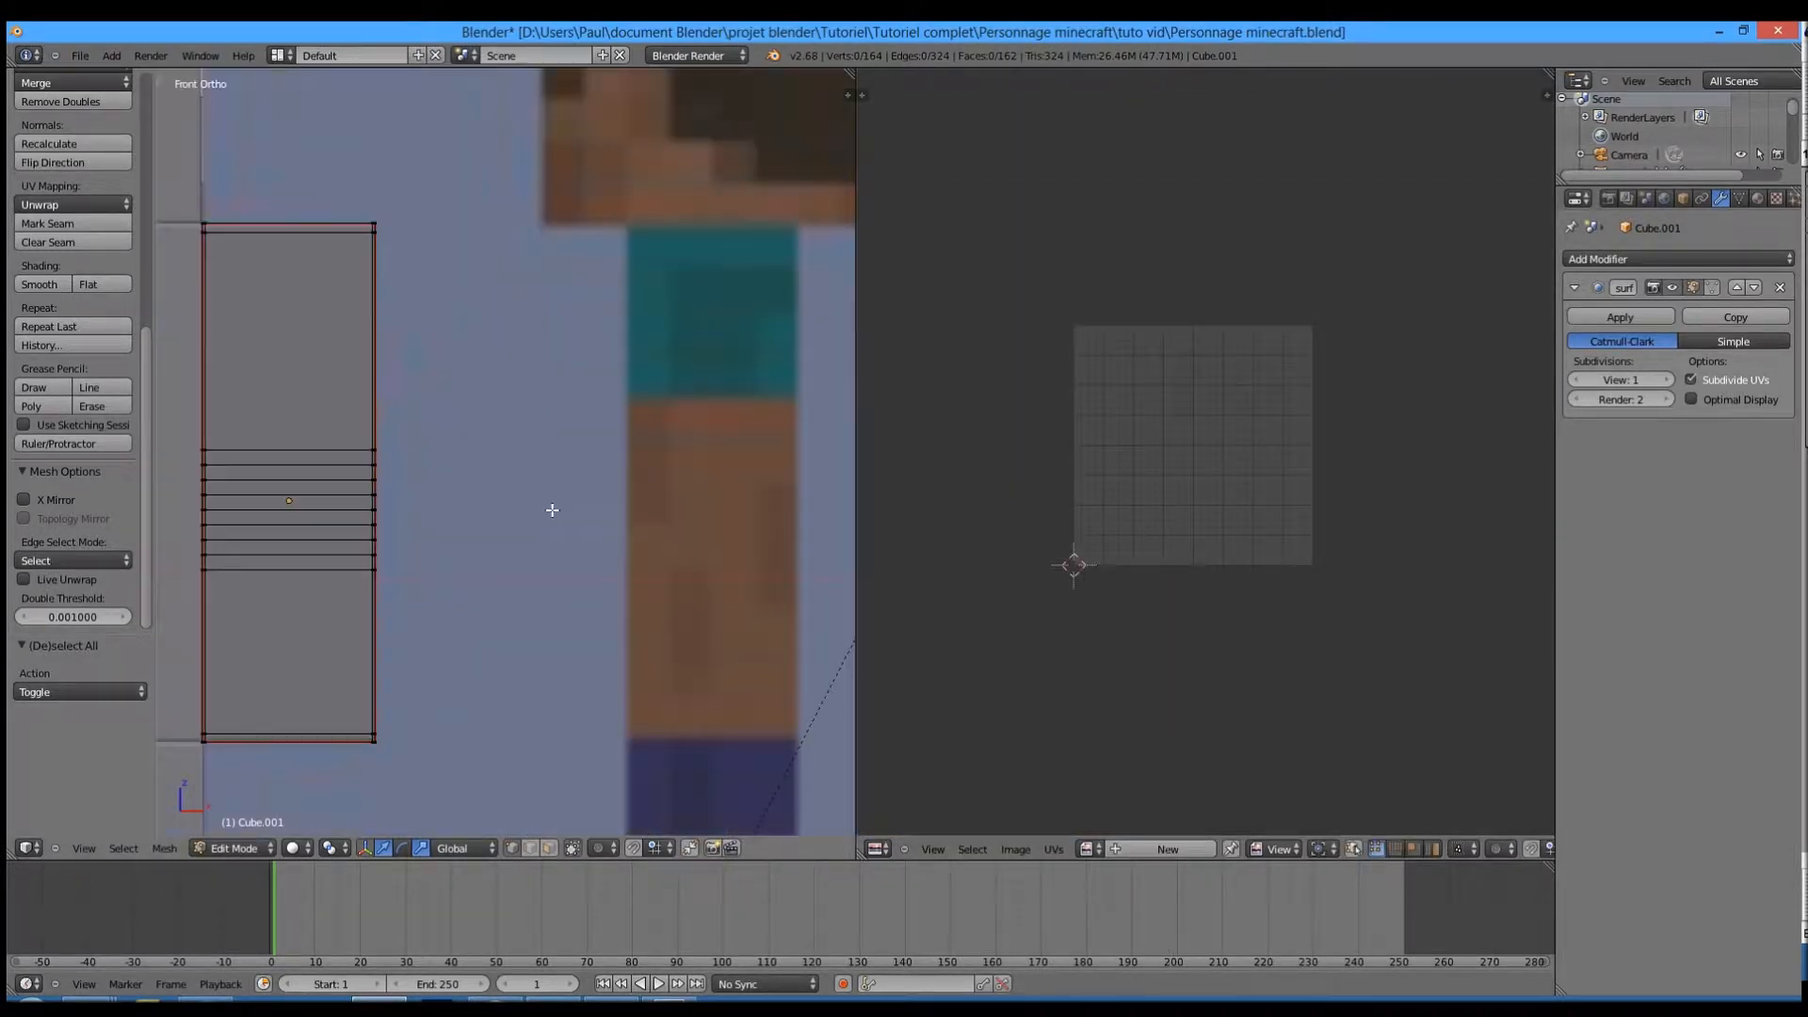
key("a")
middle_click_drag(537, 508, 636, 507, "shift")
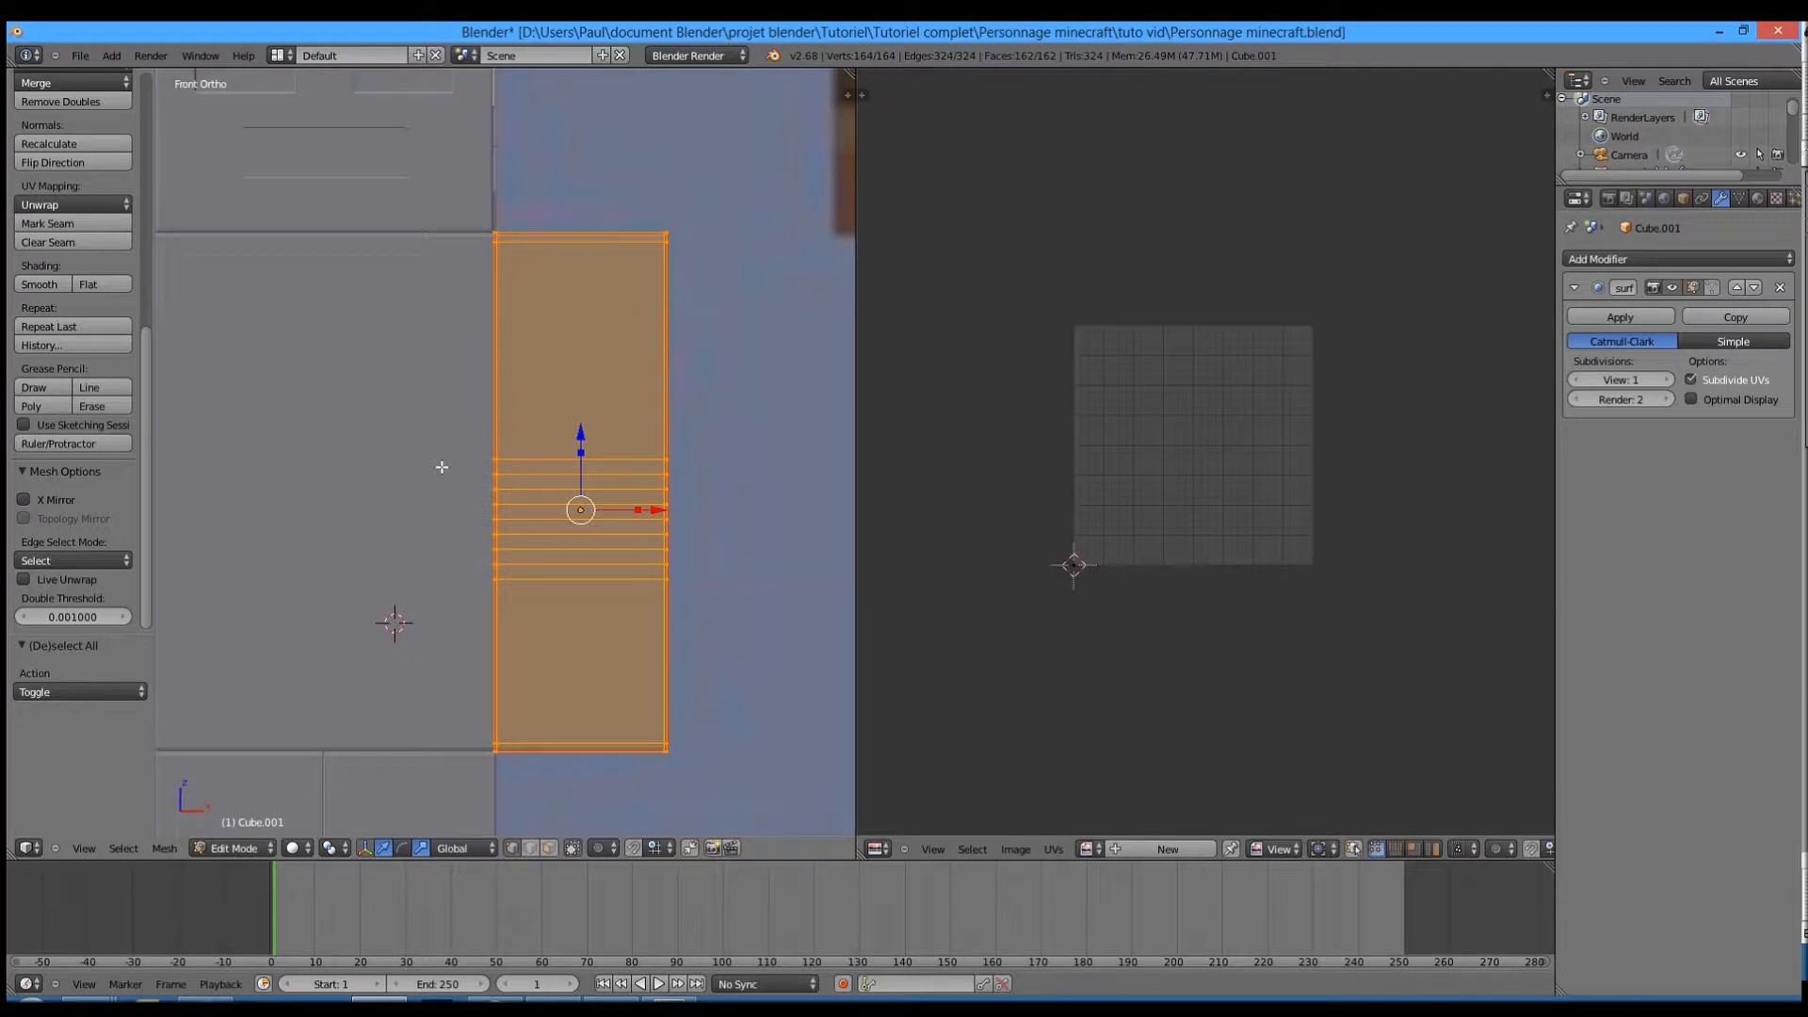
key("u")
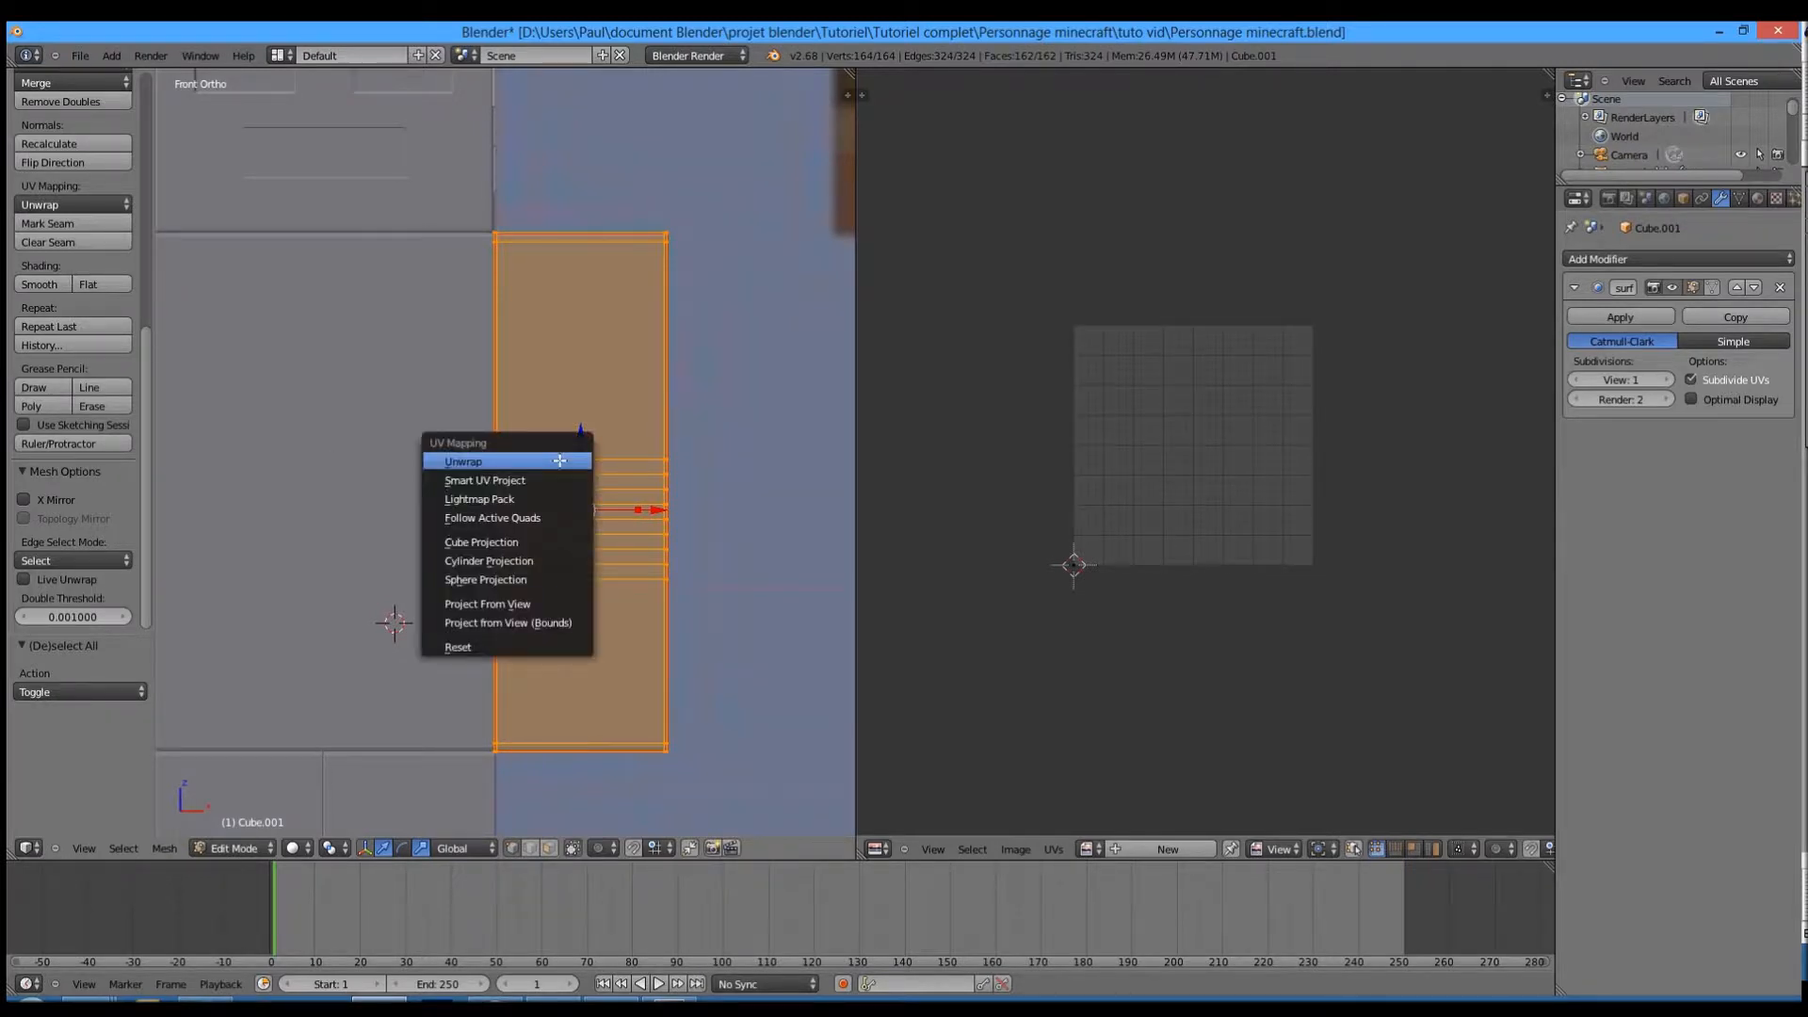
key("u")
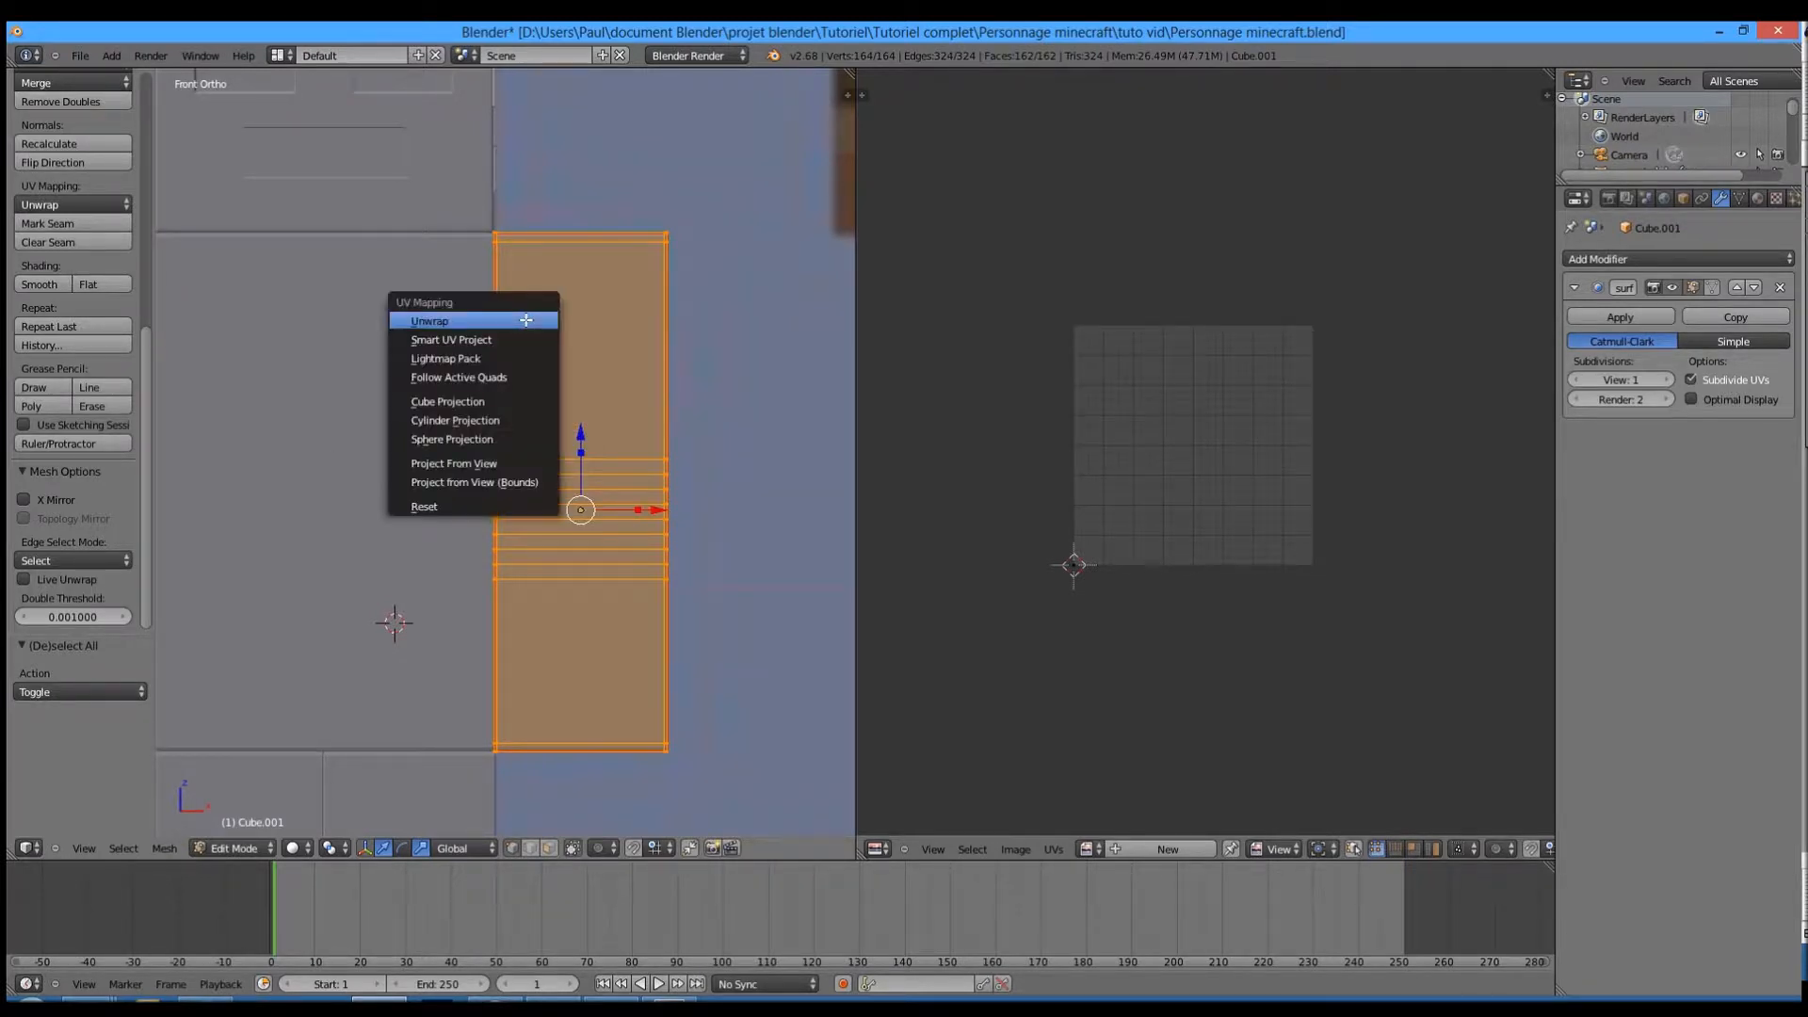
left_click(527, 317)
scroll(1194, 448, "up", 2)
scroll(1194, 448, "up", 4)
scroll(1161, 508, "down", 4)
scroll(1130, 541, "up", 4)
scroll(1130, 541, "down", 5)
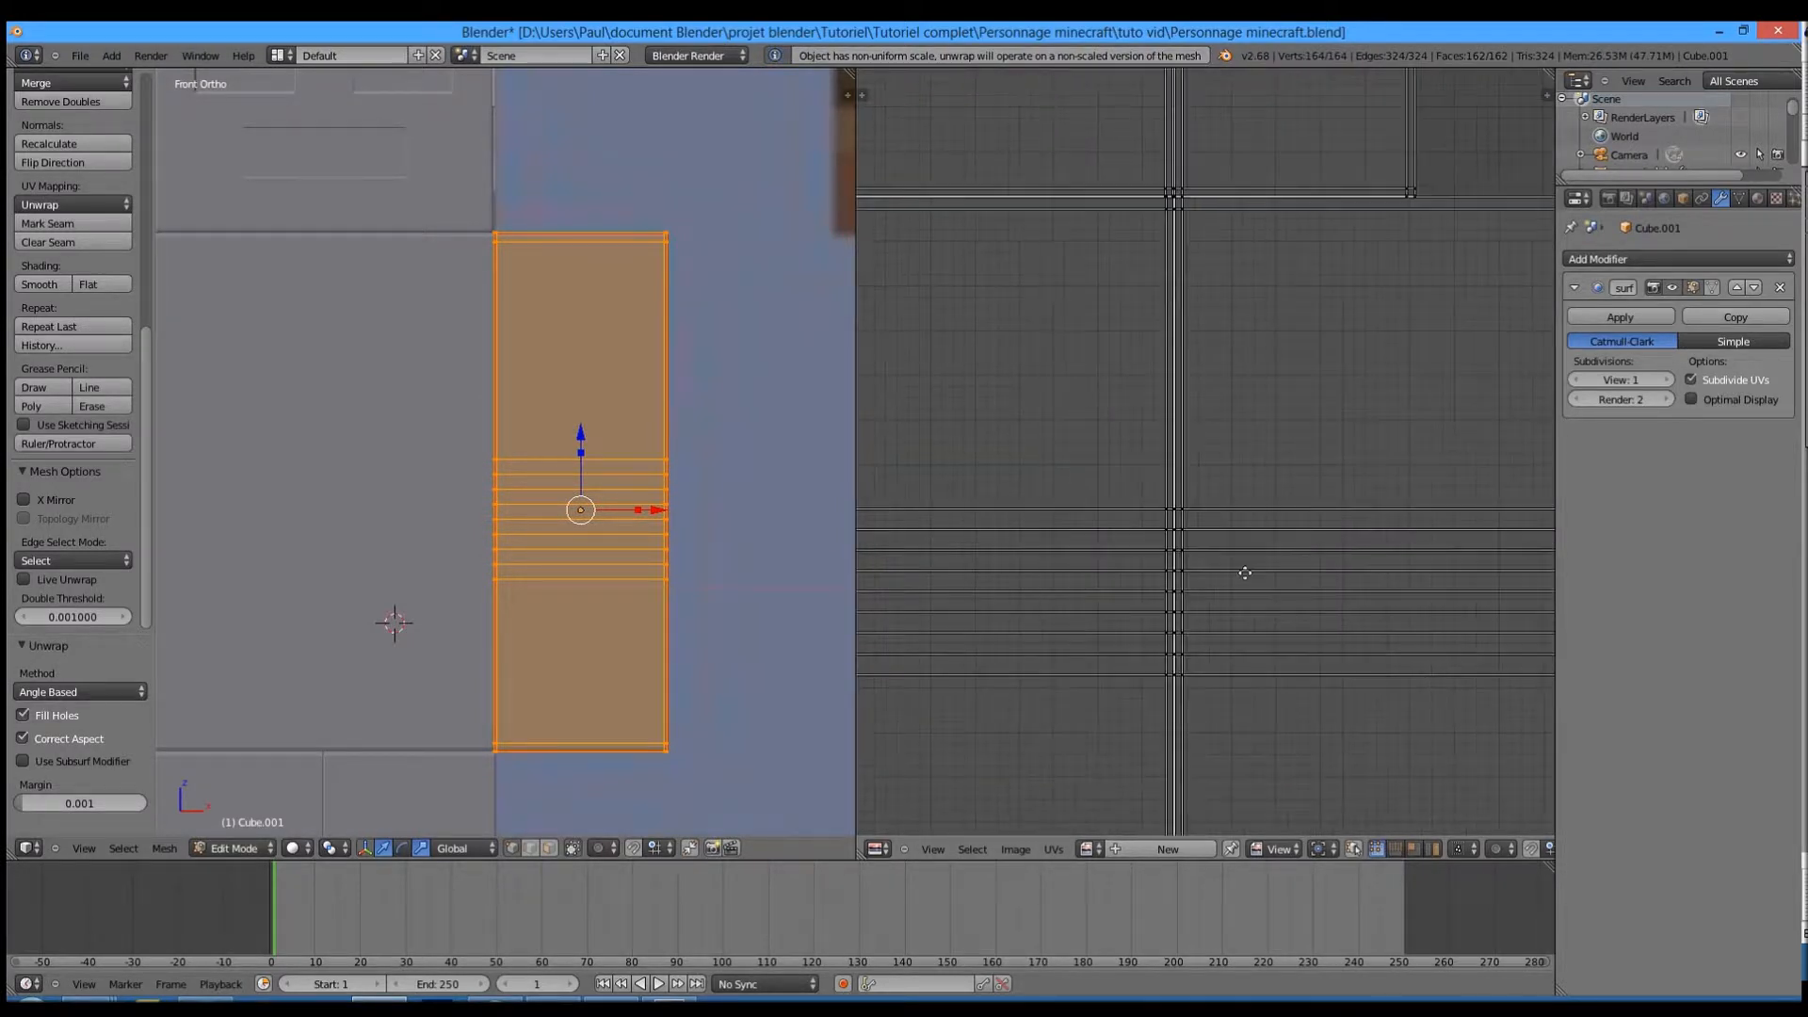
scroll(1341, 548, "up", 1)
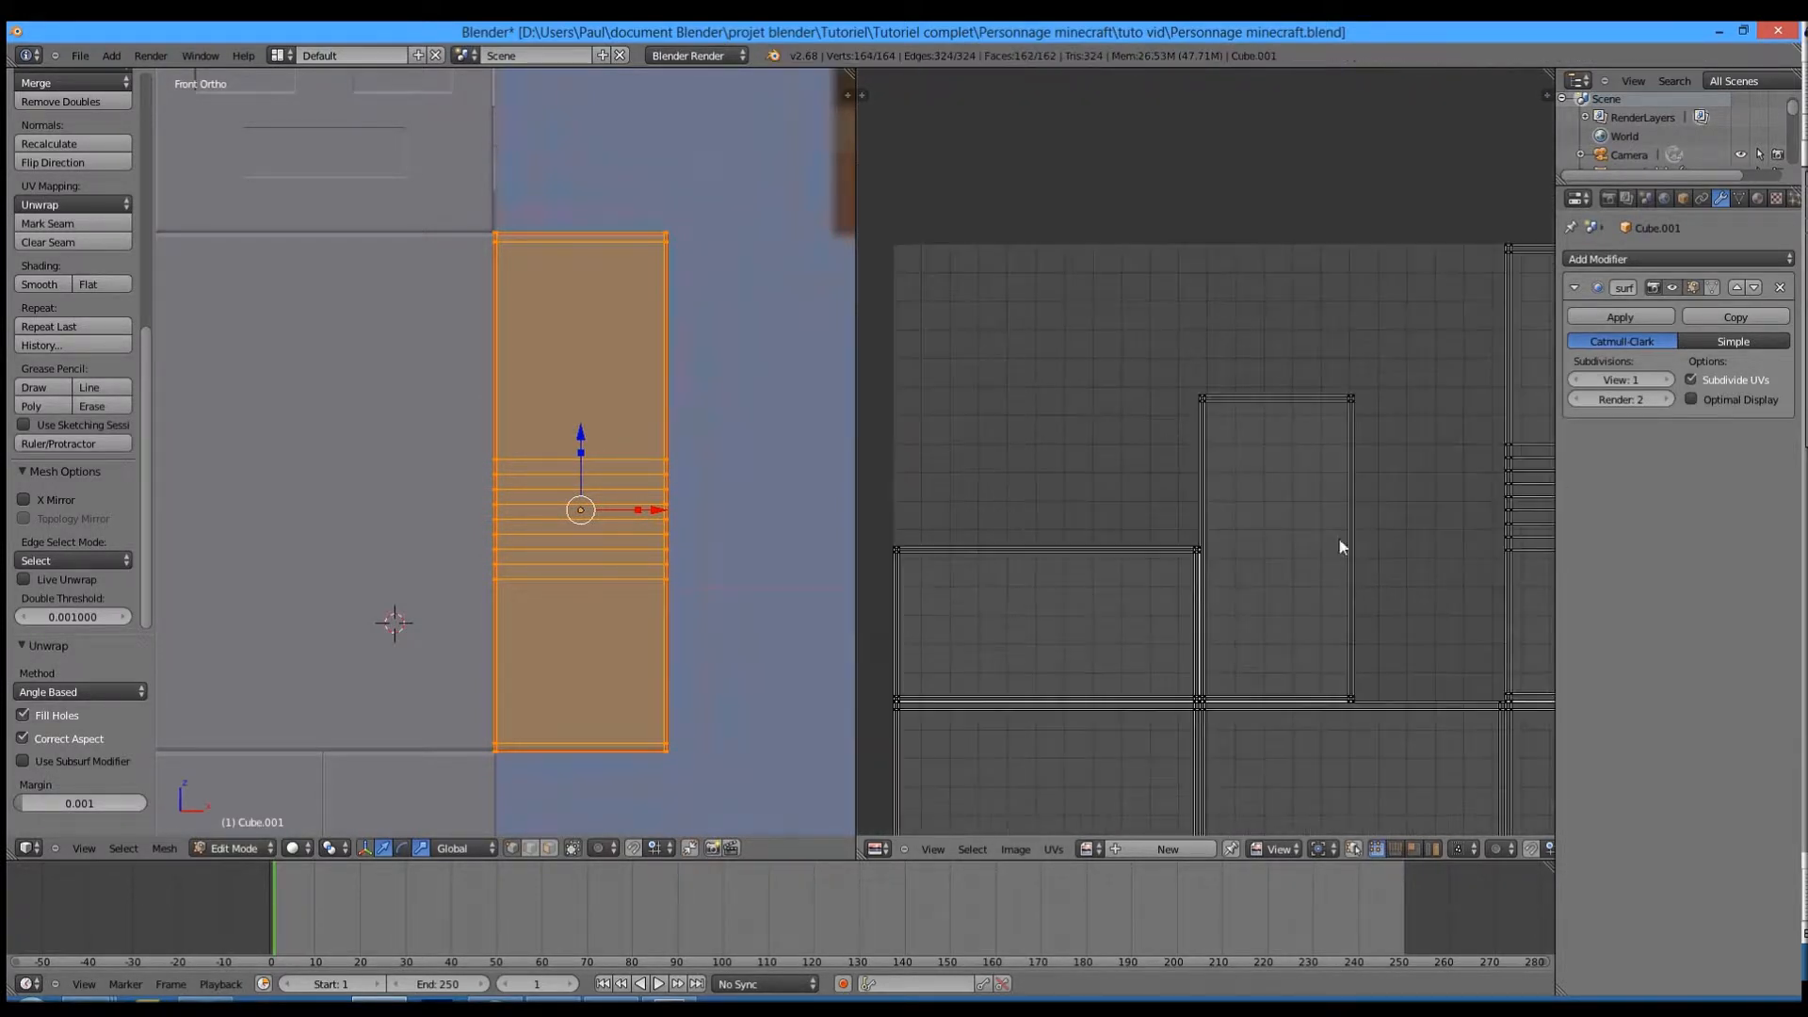
- Examine the arm's unwrapped UV islands across the whole layout, with the 3D view set to right view
middle_click_drag(1211, 628, 863, 624)
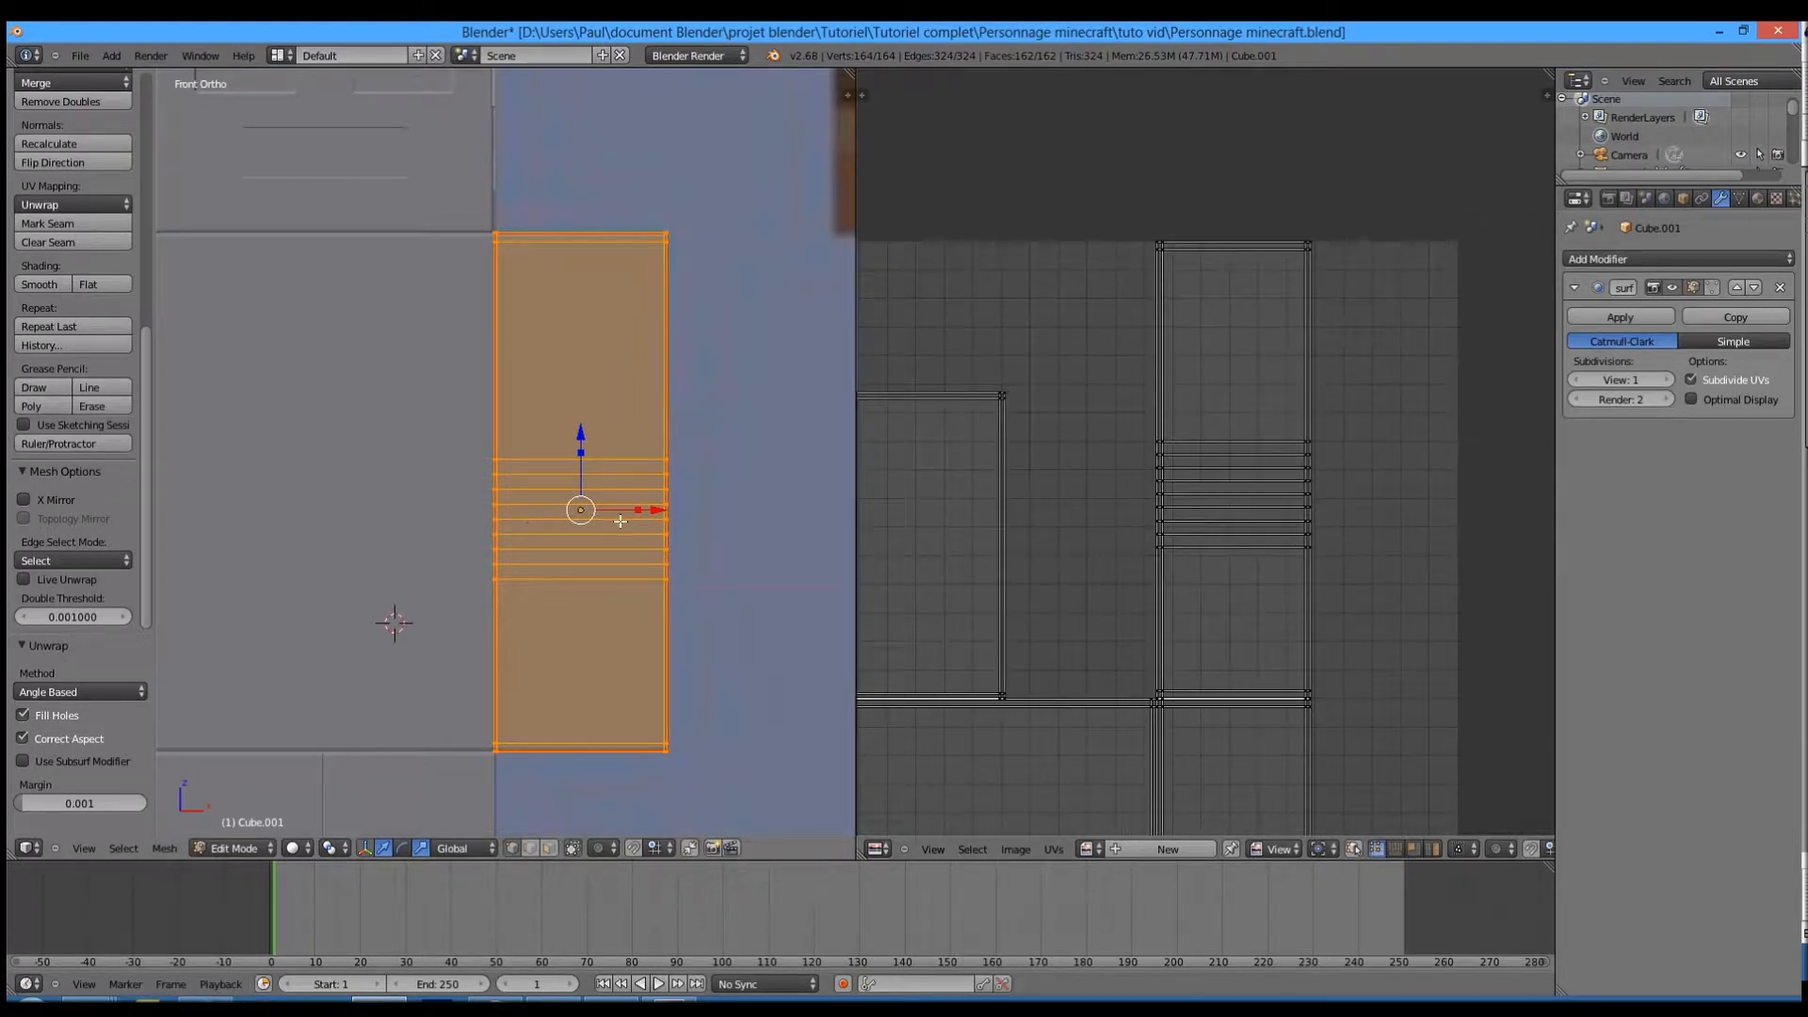
scroll(1077, 723, "down", 2)
scroll(1080, 726, "up", 2)
middle_click_drag(1091, 738, 1069, 339)
scroll(1077, 477, "up", 4)
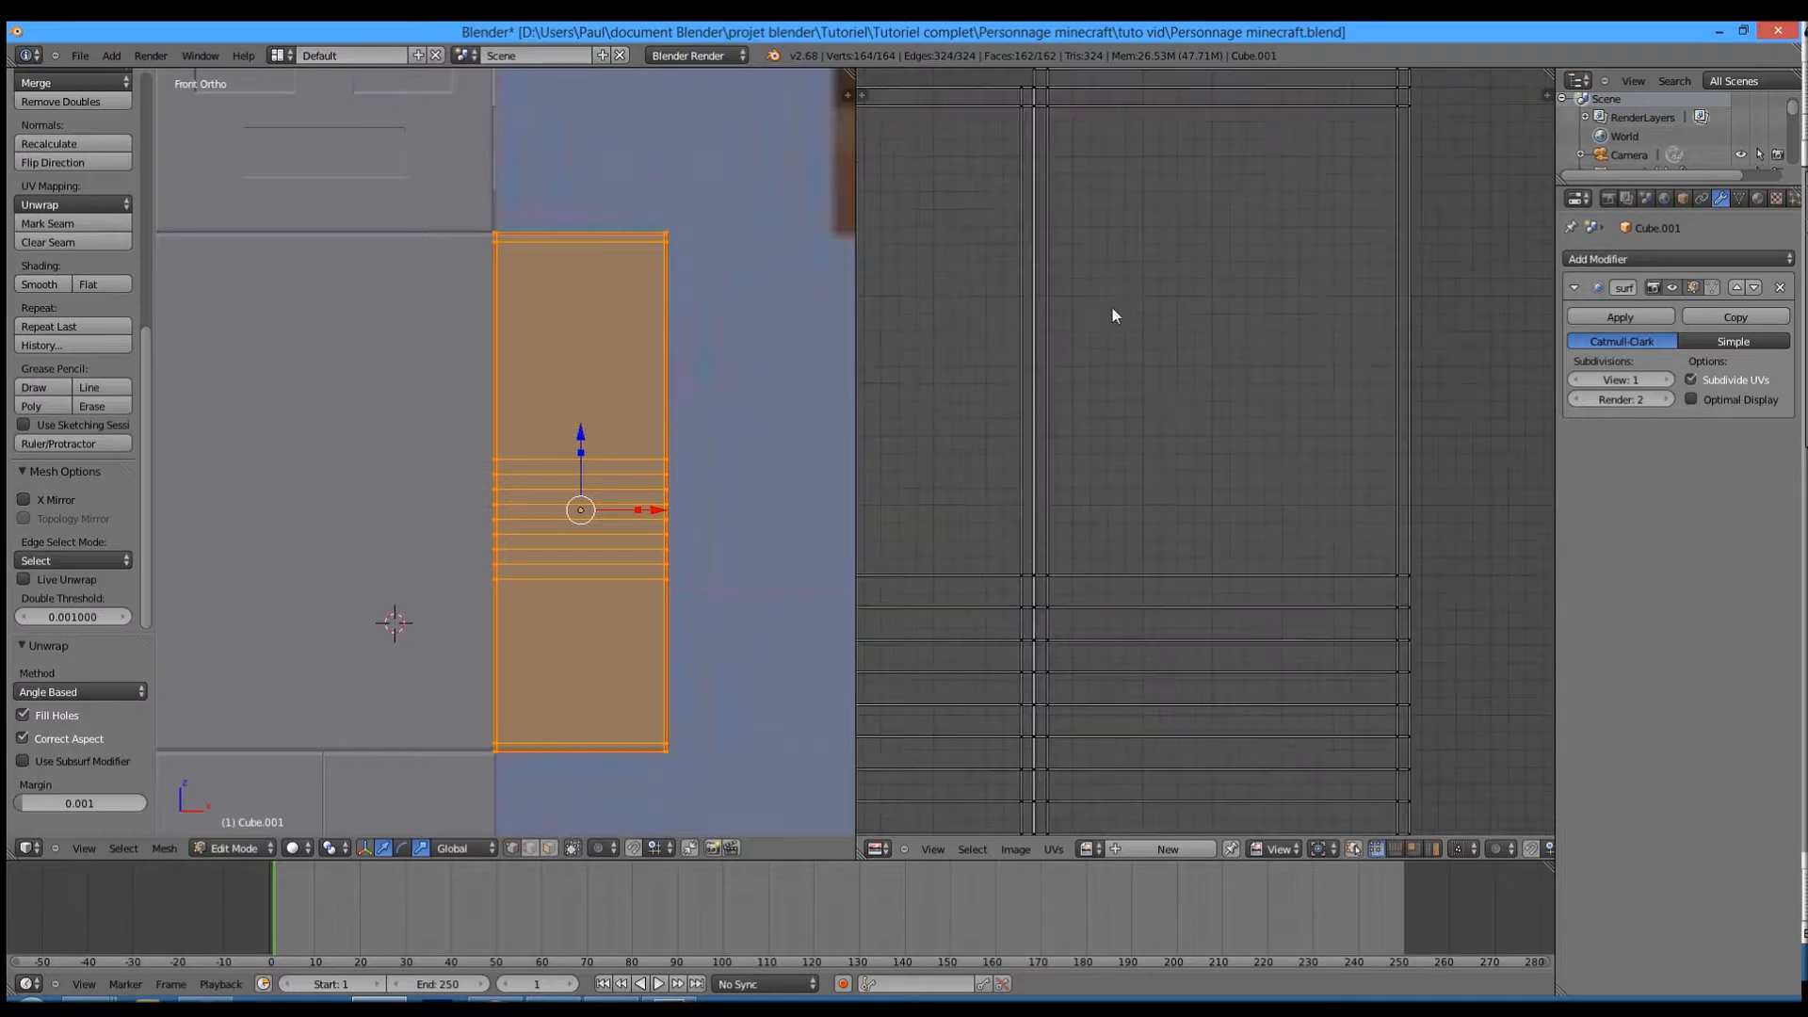
key("KP_3")
key("a")
key("a")
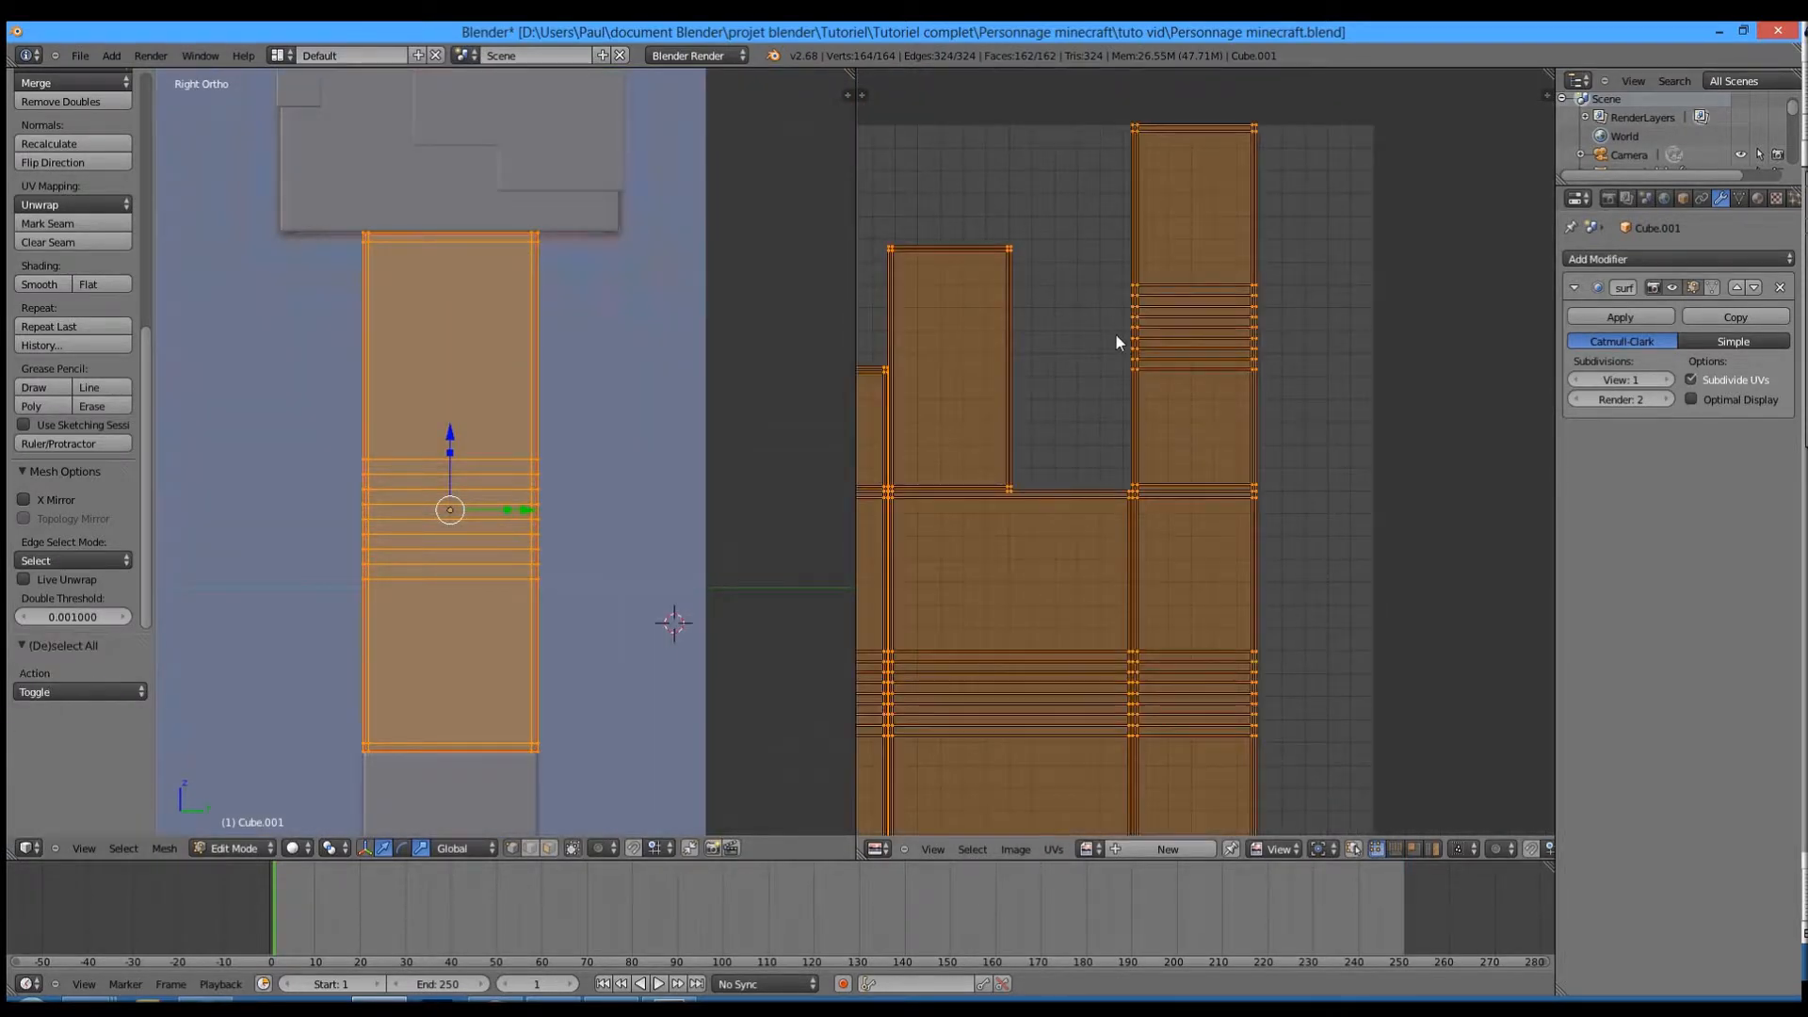
key("a")
scroll(1123, 529, "up", 5)
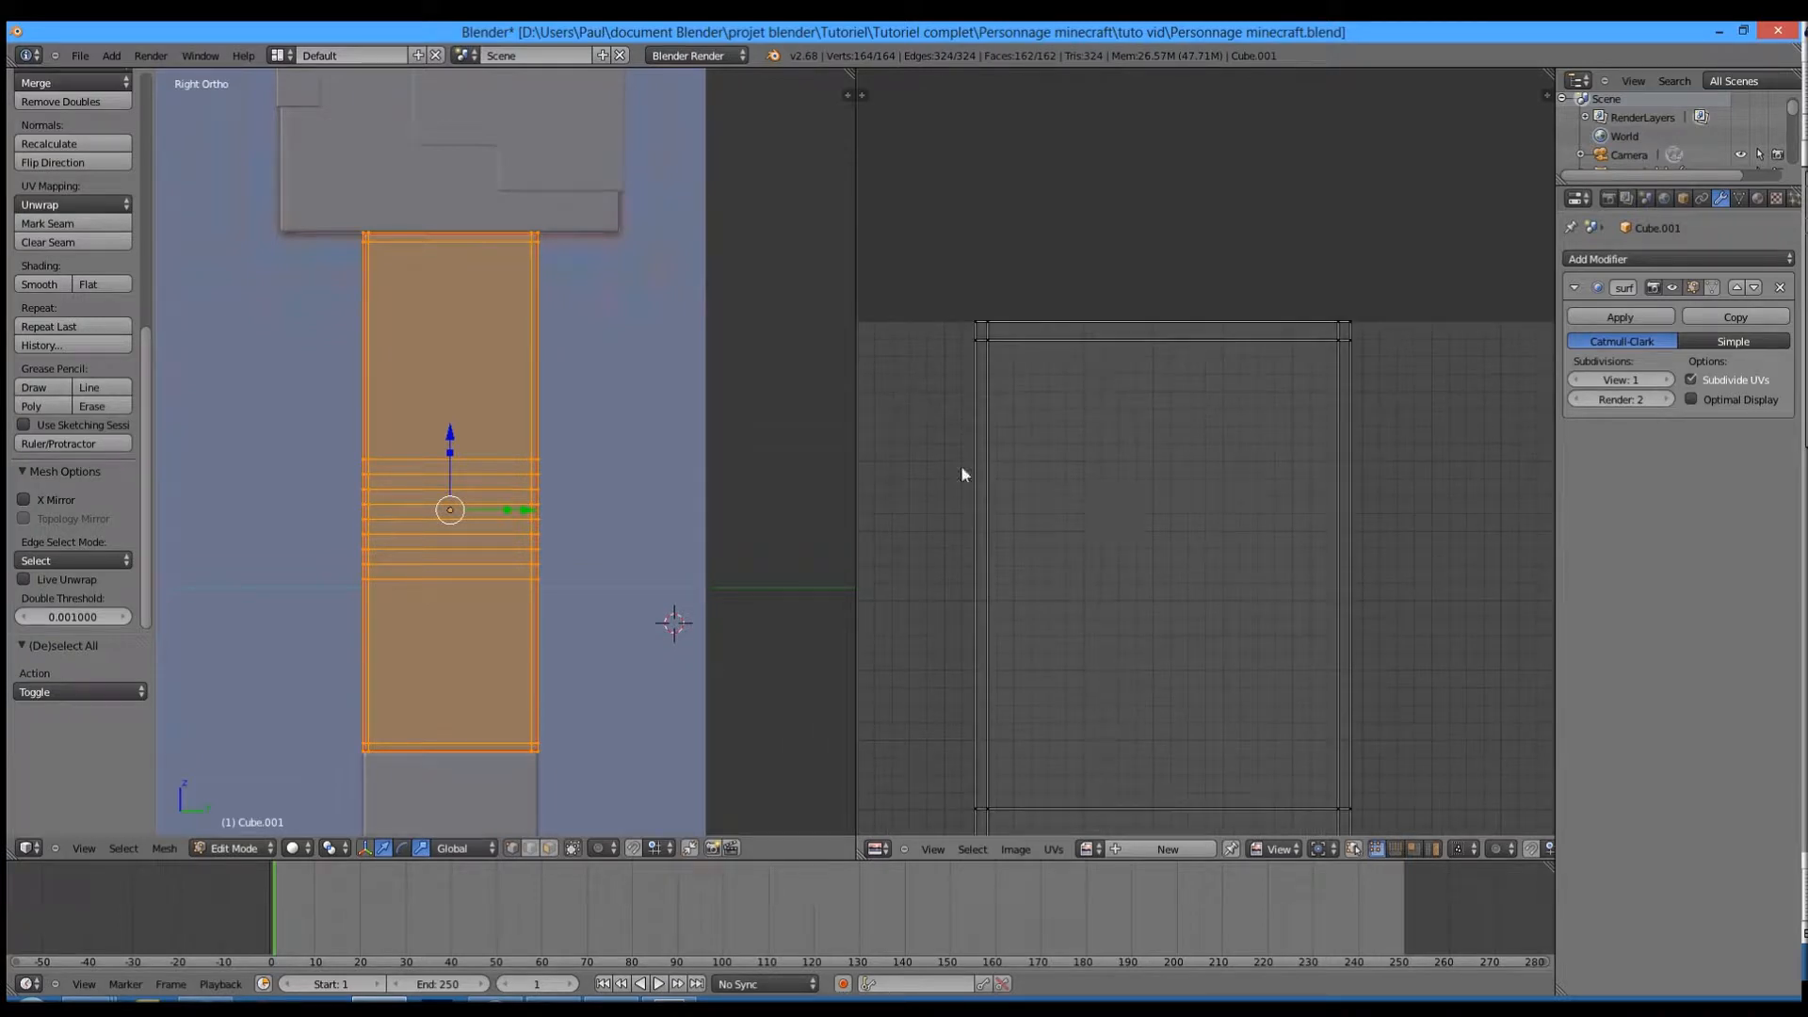
scroll(1022, 607, "down", 4)
middle_click_drag(1030, 626, 1388, 771)
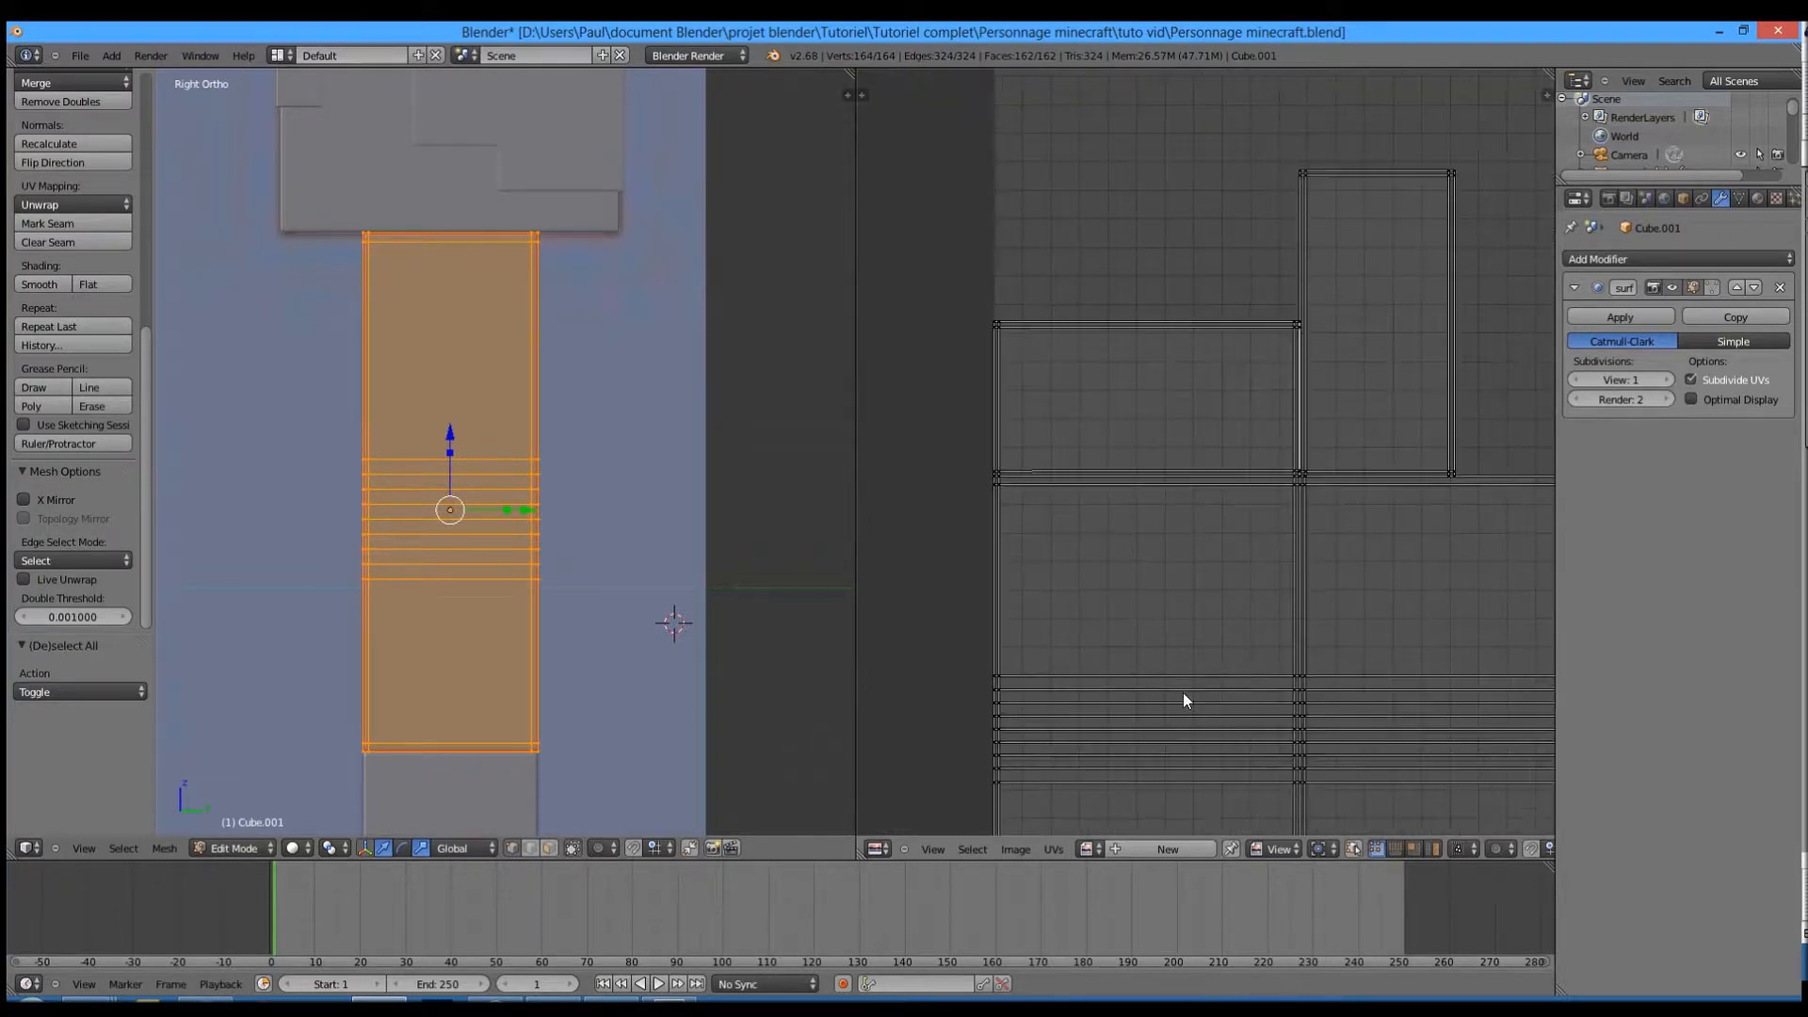
scroll(1055, 595, "up", 6)
scroll(1081, 560, "down", 6)
- Select the lower edge loop of the upper-left UV face and straighten it with Align Auto
right_click(1177, 496)
middle_click_drag(1300, 549, 1109, 563)
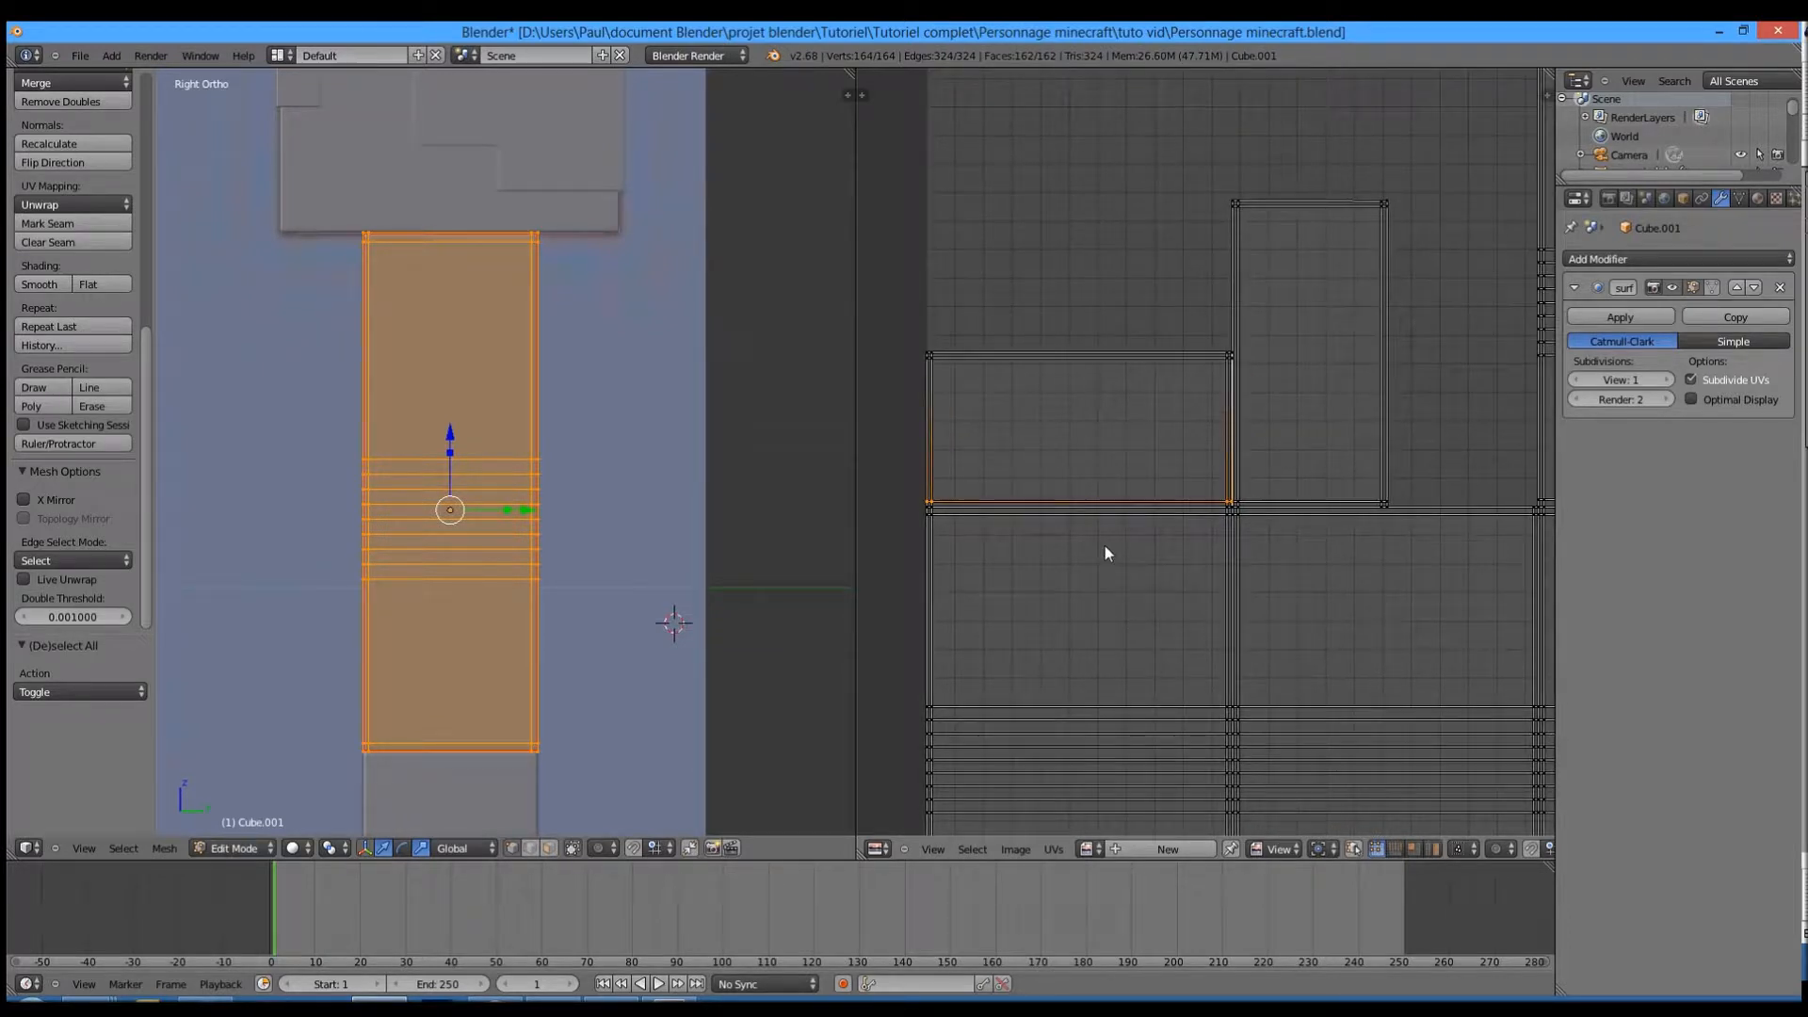
middle_click_drag(1110, 550, 1047, 293)
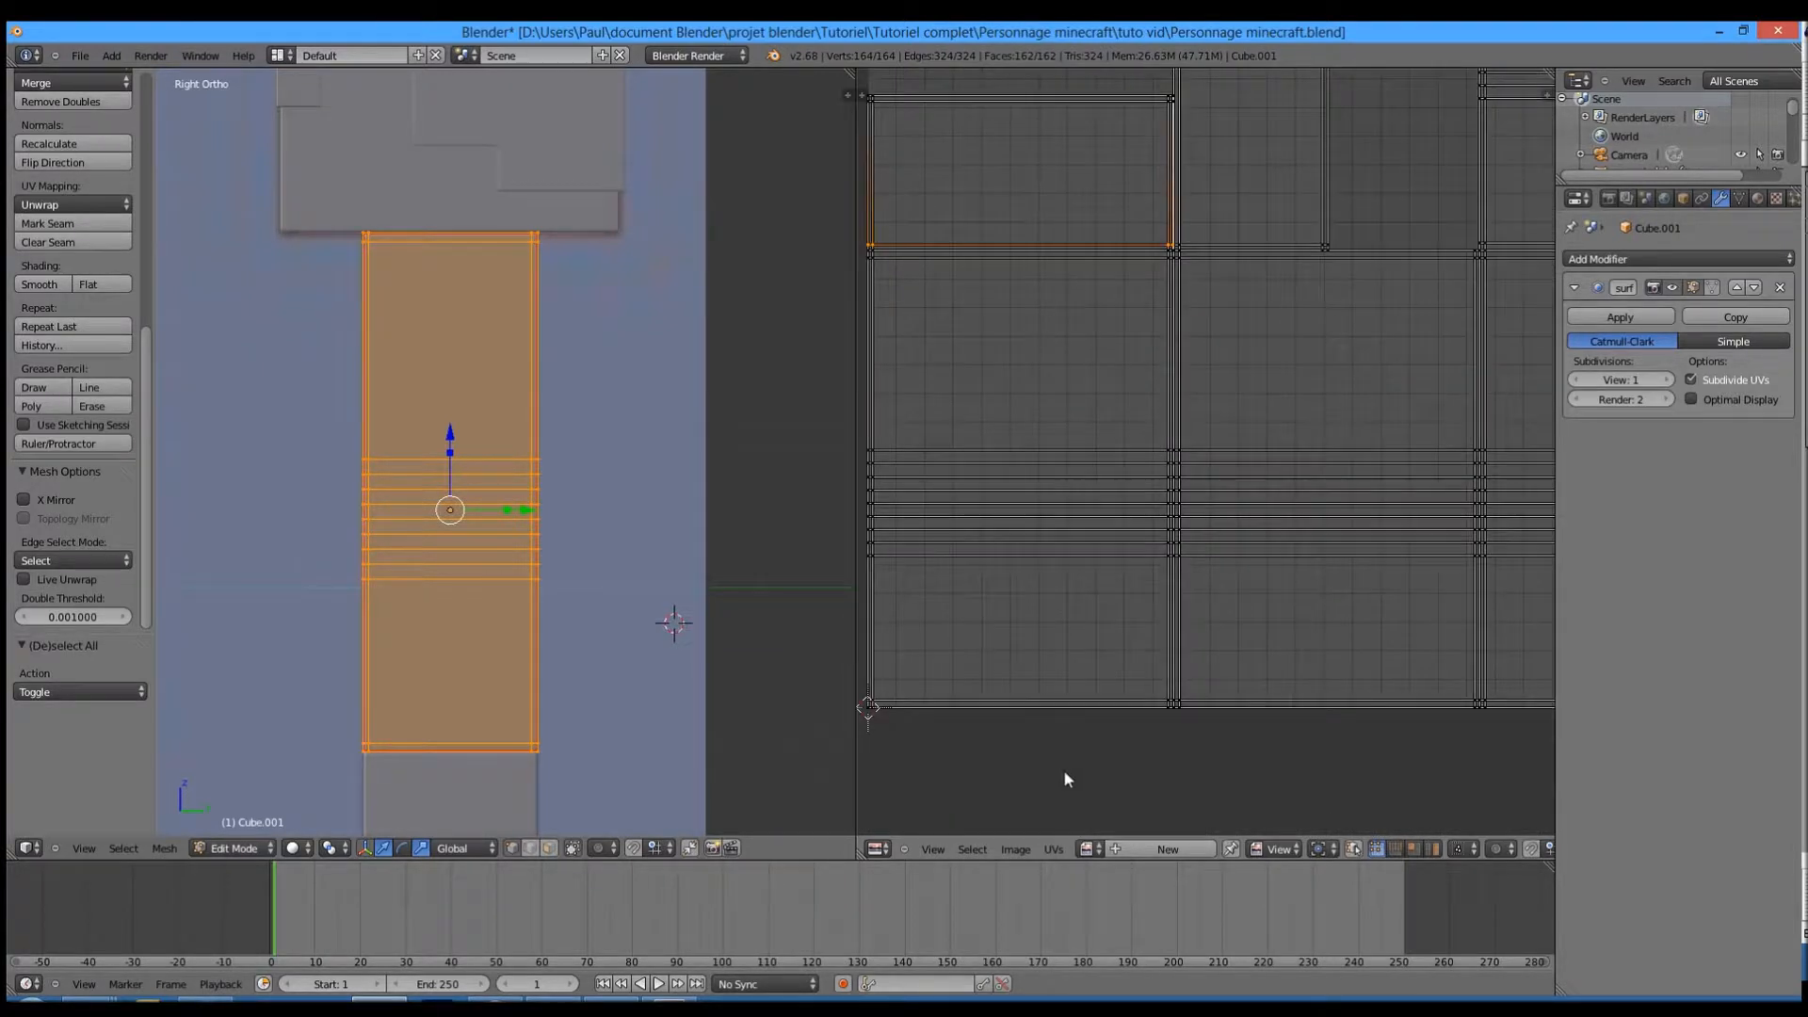
scroll(1134, 461, "down", 5)
scroll(1140, 456, "up", 5)
middle_click_drag(1070, 374, 1215, 652)
scroll(1185, 562, "up", 4)
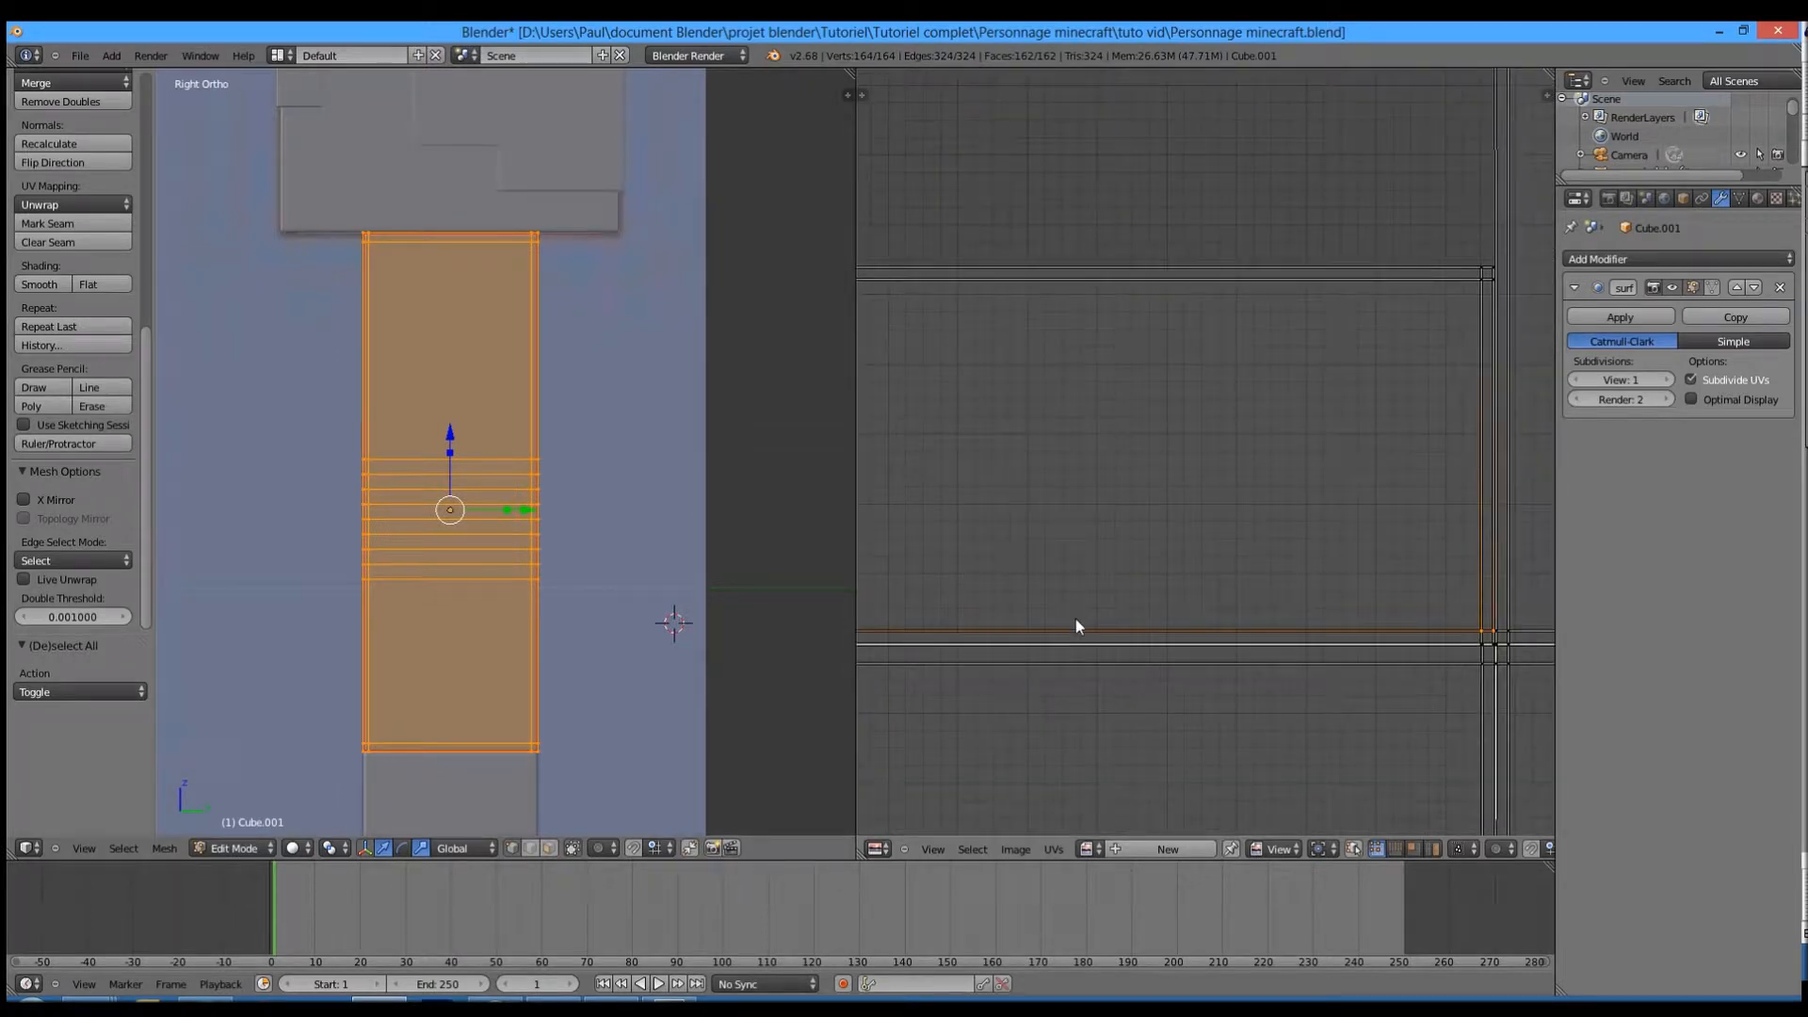
scroll(1126, 621, "down", 3)
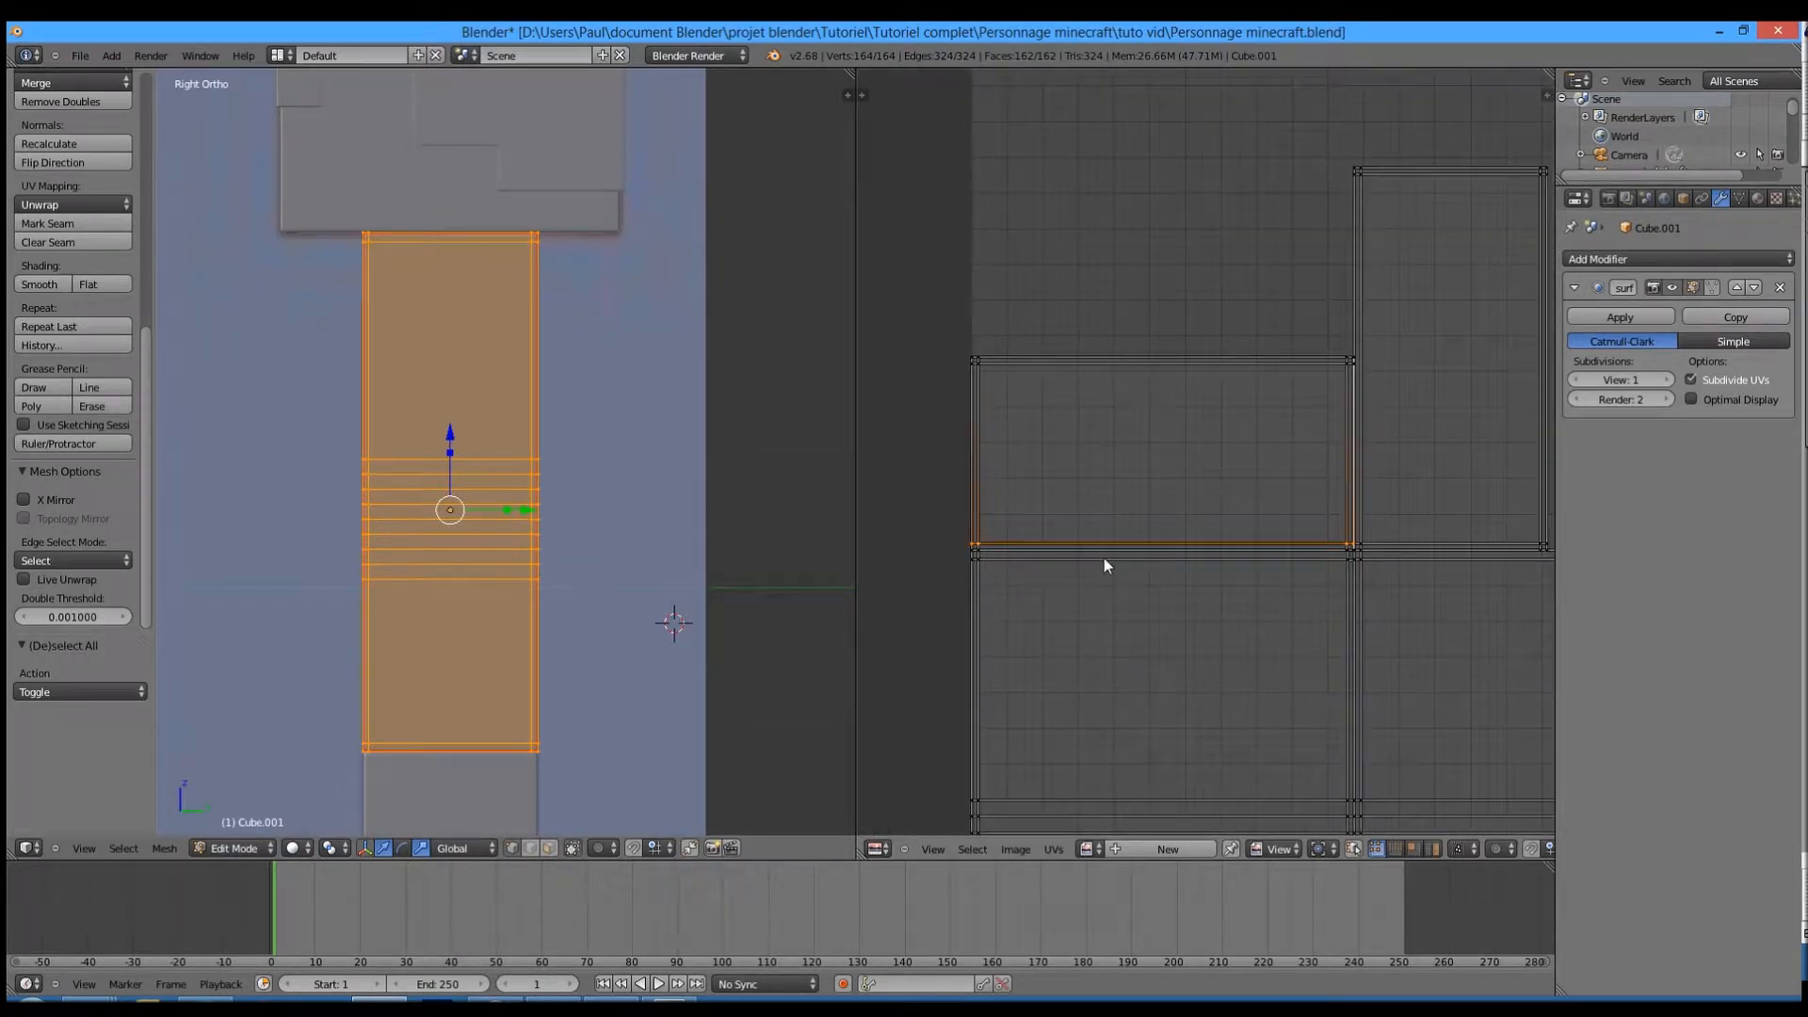
key("w")
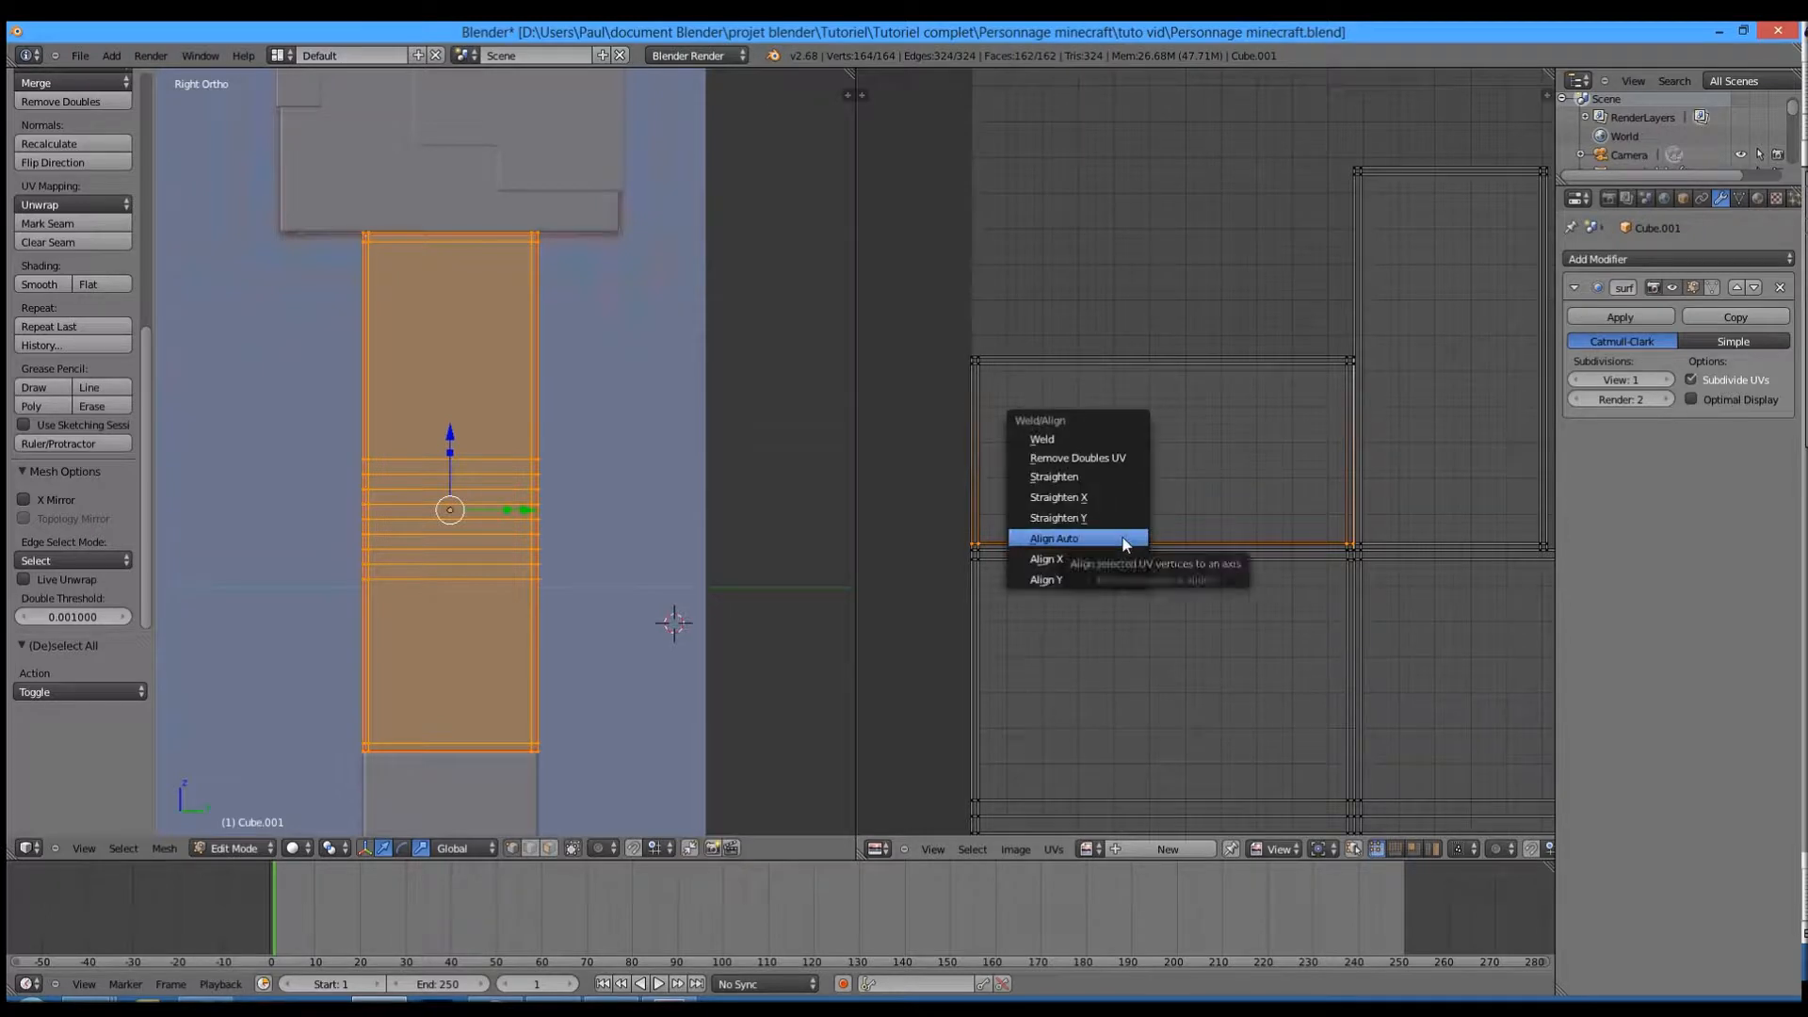
left_click(1125, 539)
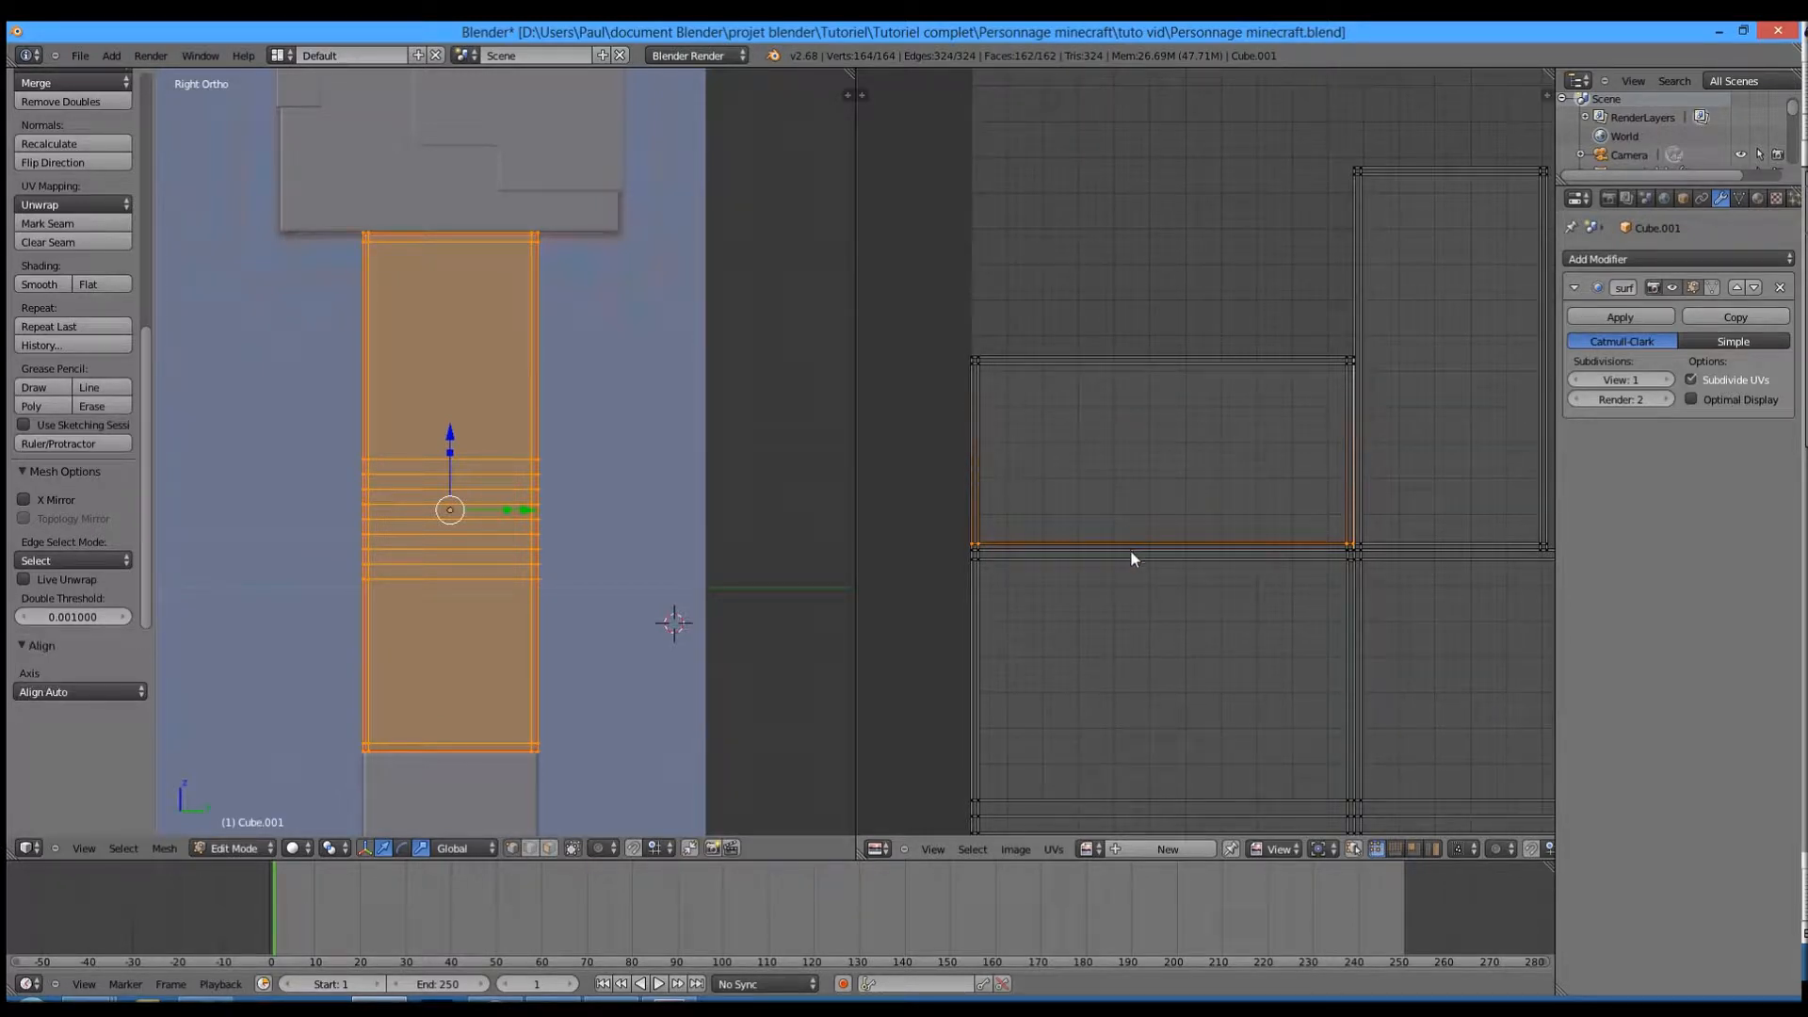
- Straighten the adjacent UV edge just beneath that loop with Align Auto
key("super")
key("Escape")
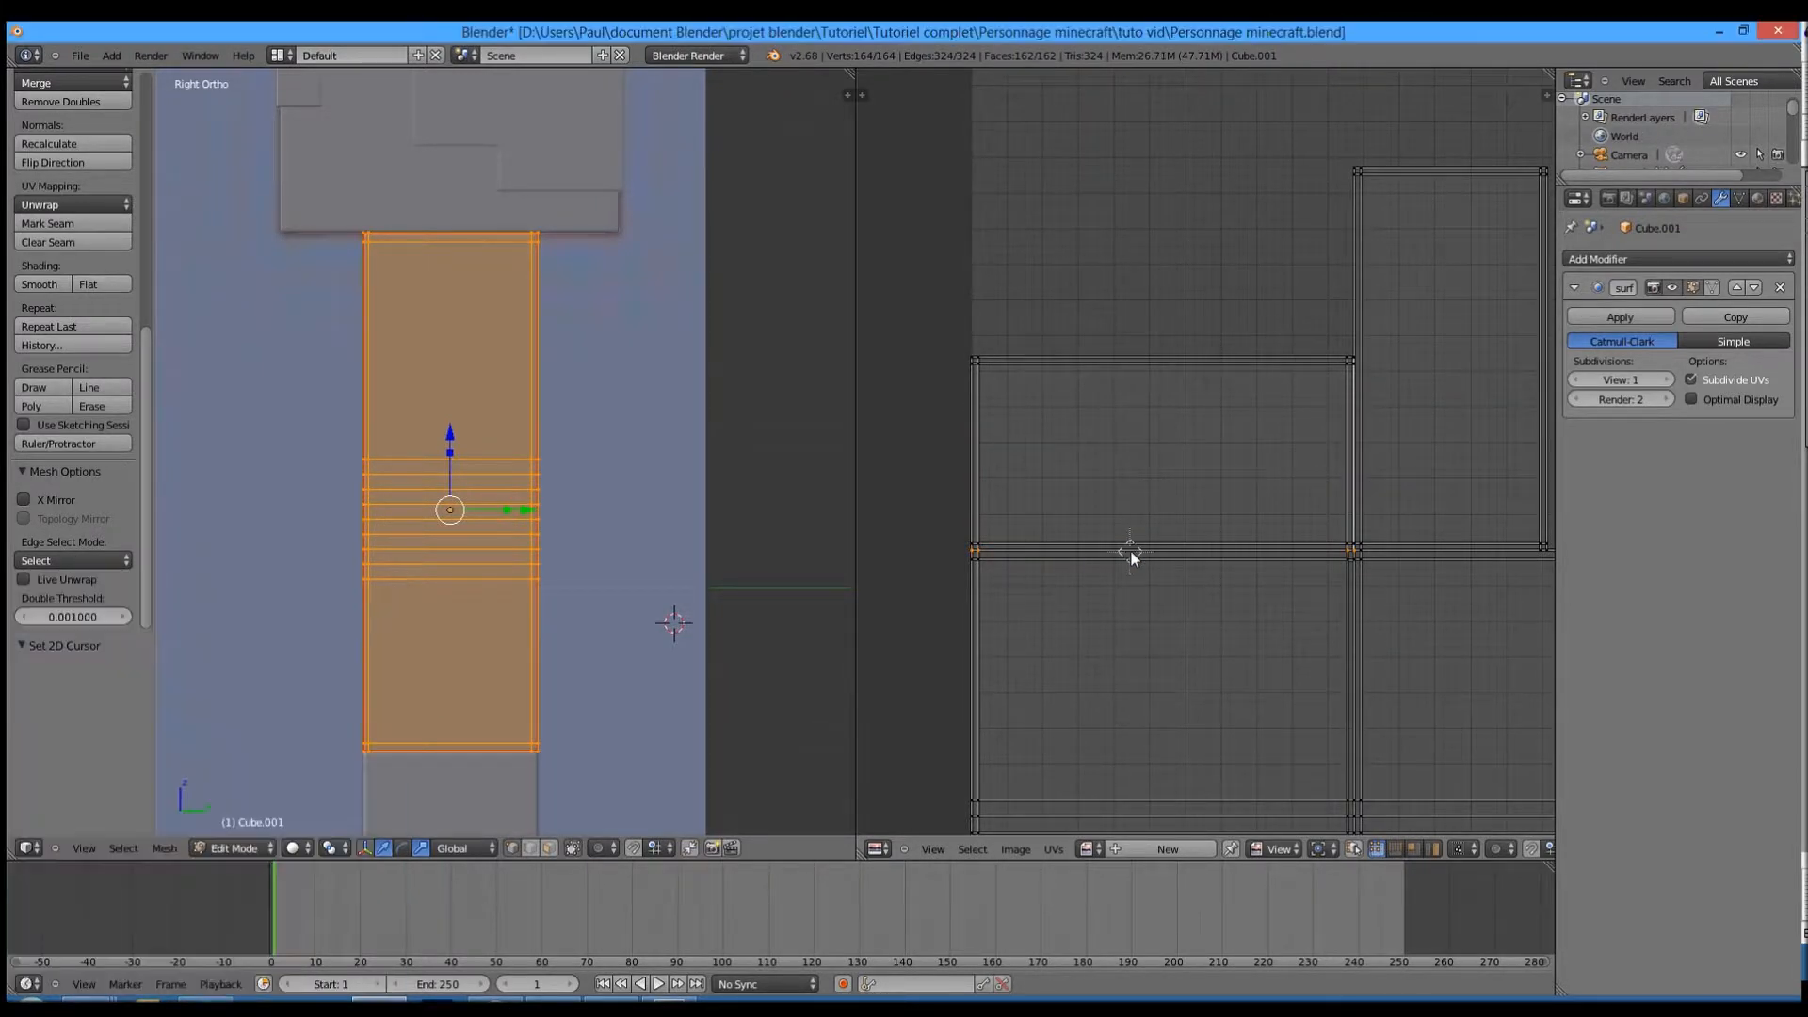
key("w")
left_click(1130, 552)
key("w")
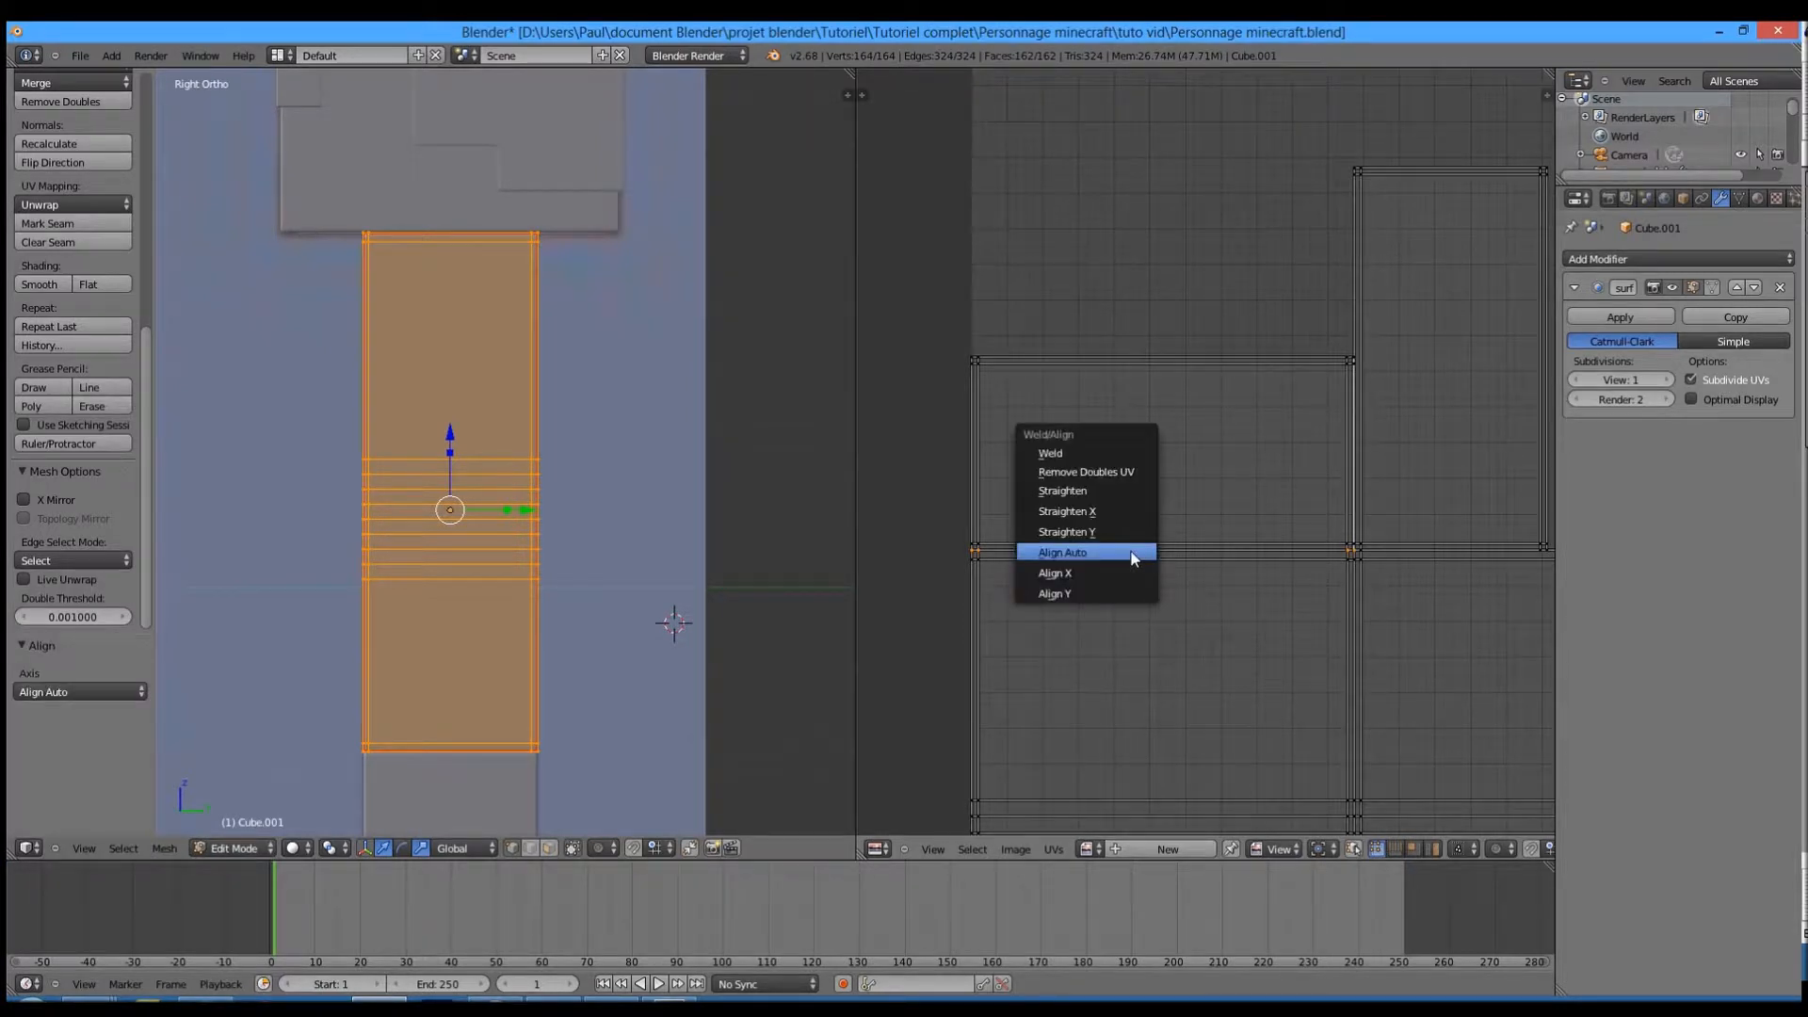
left_click(1130, 552)
- Examine the remaining UV island edges for straightness and clear the UV selection
scroll(1134, 562, "down", 5)
middle_click_drag(1313, 656, 1200, 645)
scroll(1158, 532, "up", 9)
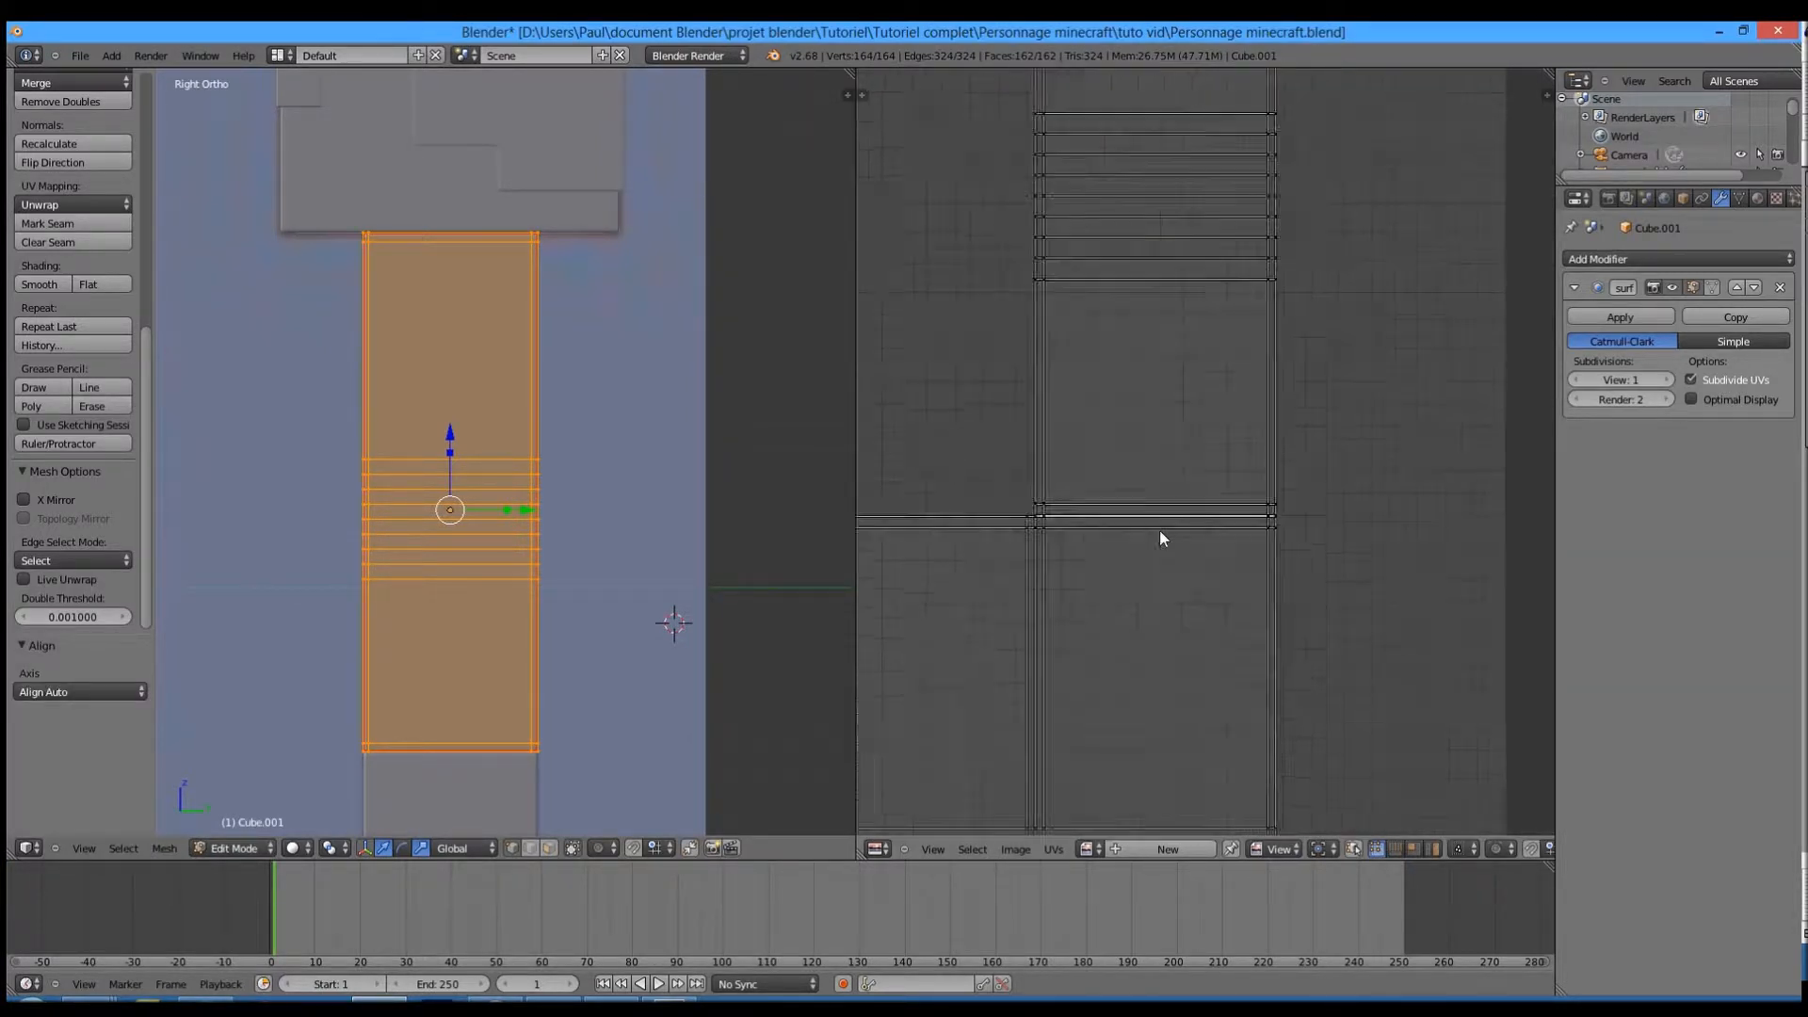
scroll(1300, 665, "down", 8)
scroll(1093, 682, "up", 2)
scroll(1093, 681, "down", 2)
key("a")
scroll(1093, 477, "up", 4)
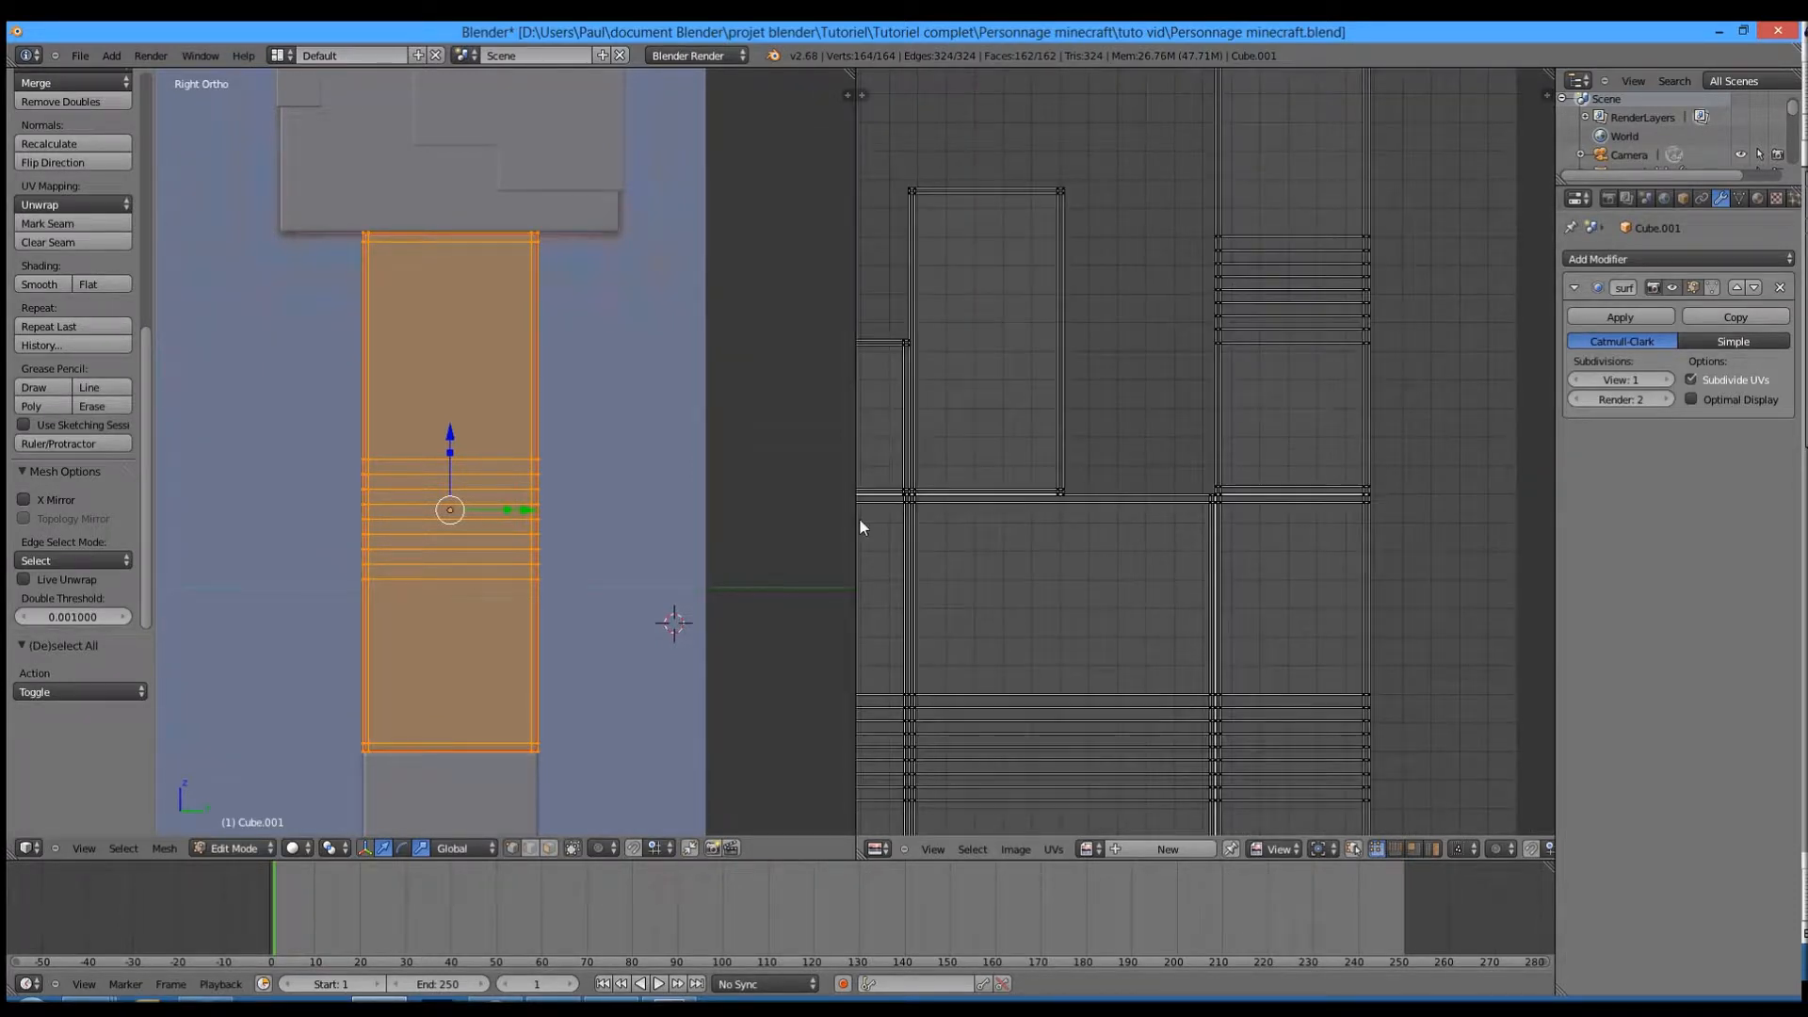
scroll(1119, 663, "up", 5)
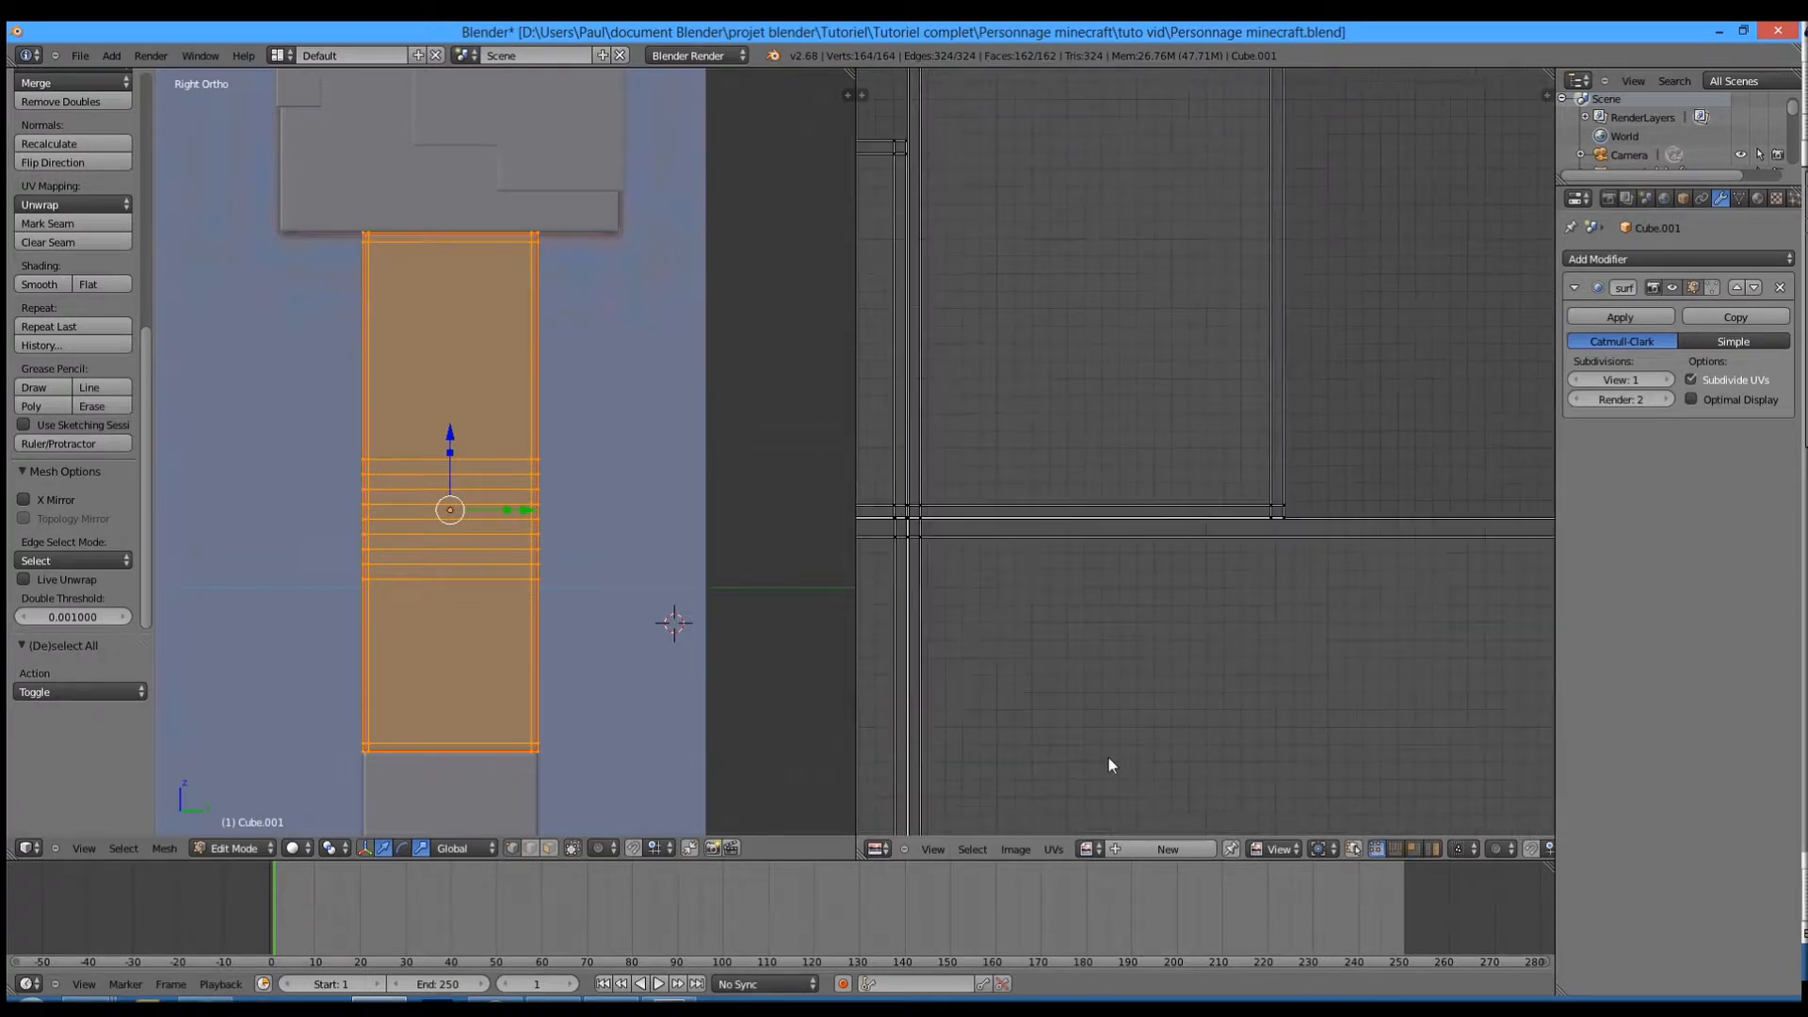
scroll(1086, 710, "down", 6)
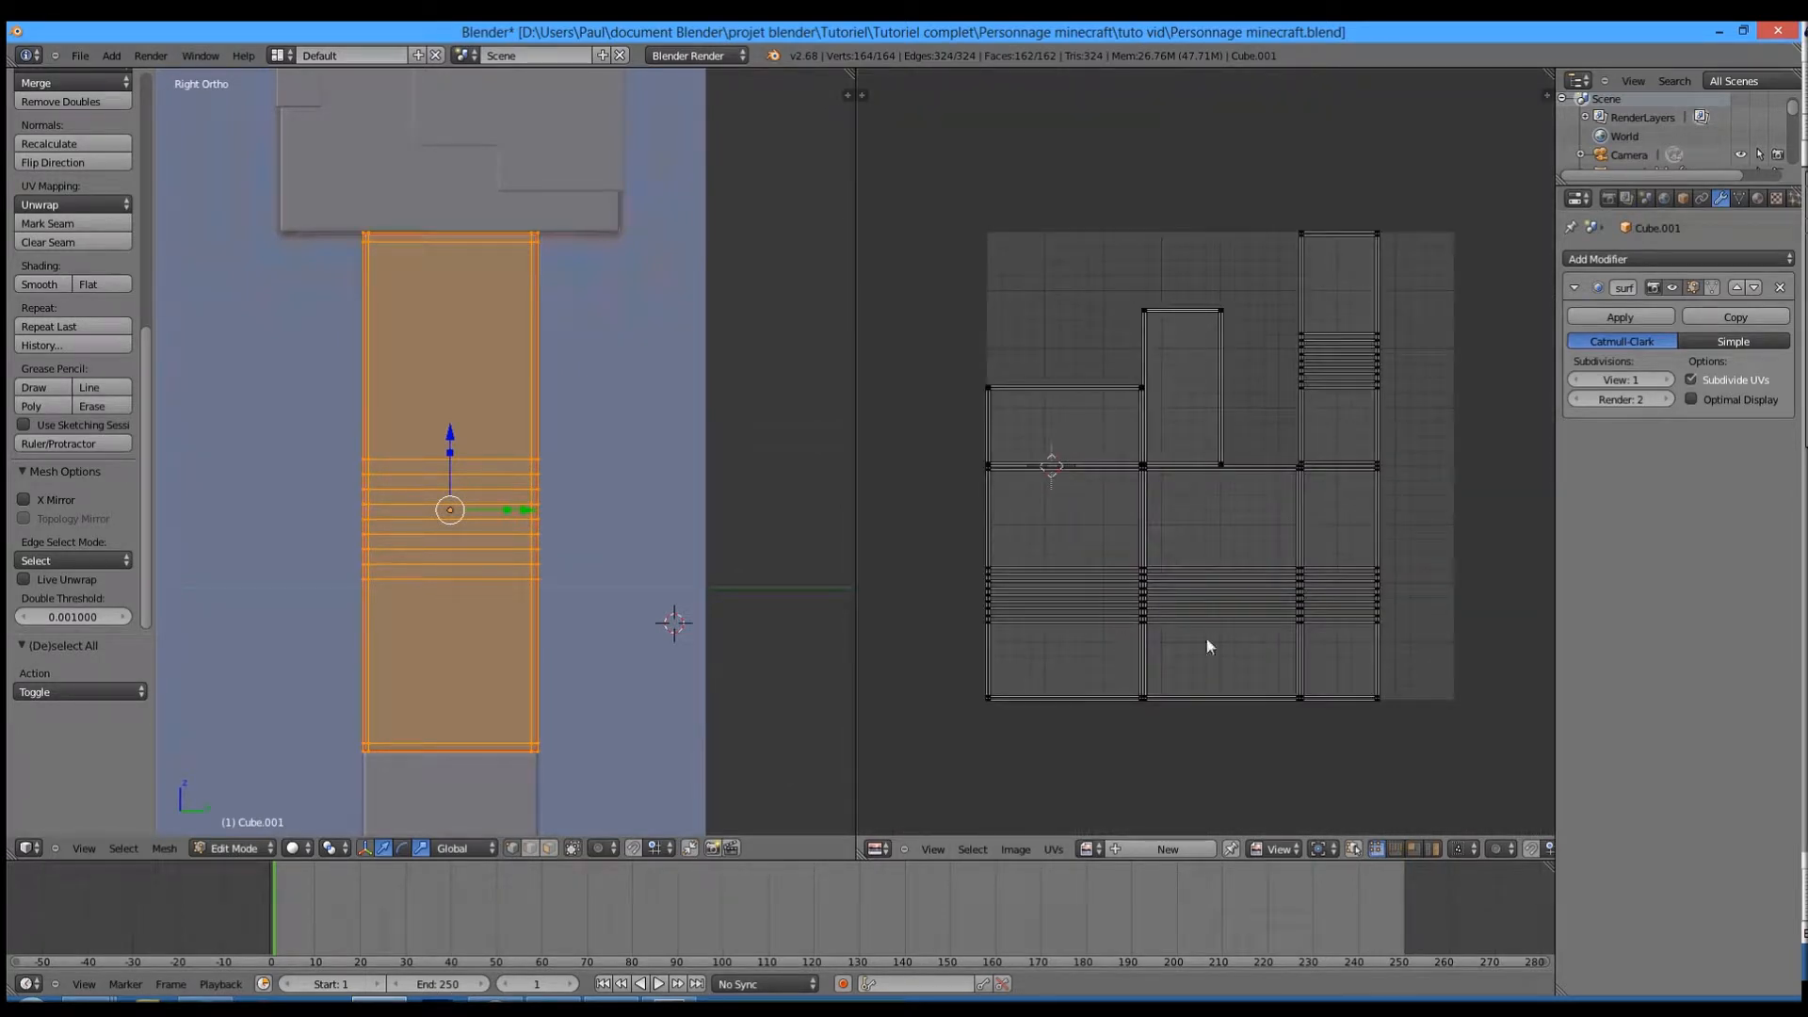
- Open char.png as the background texture for the arm's UV layout
left_click(1021, 851)
left_click(1027, 813)
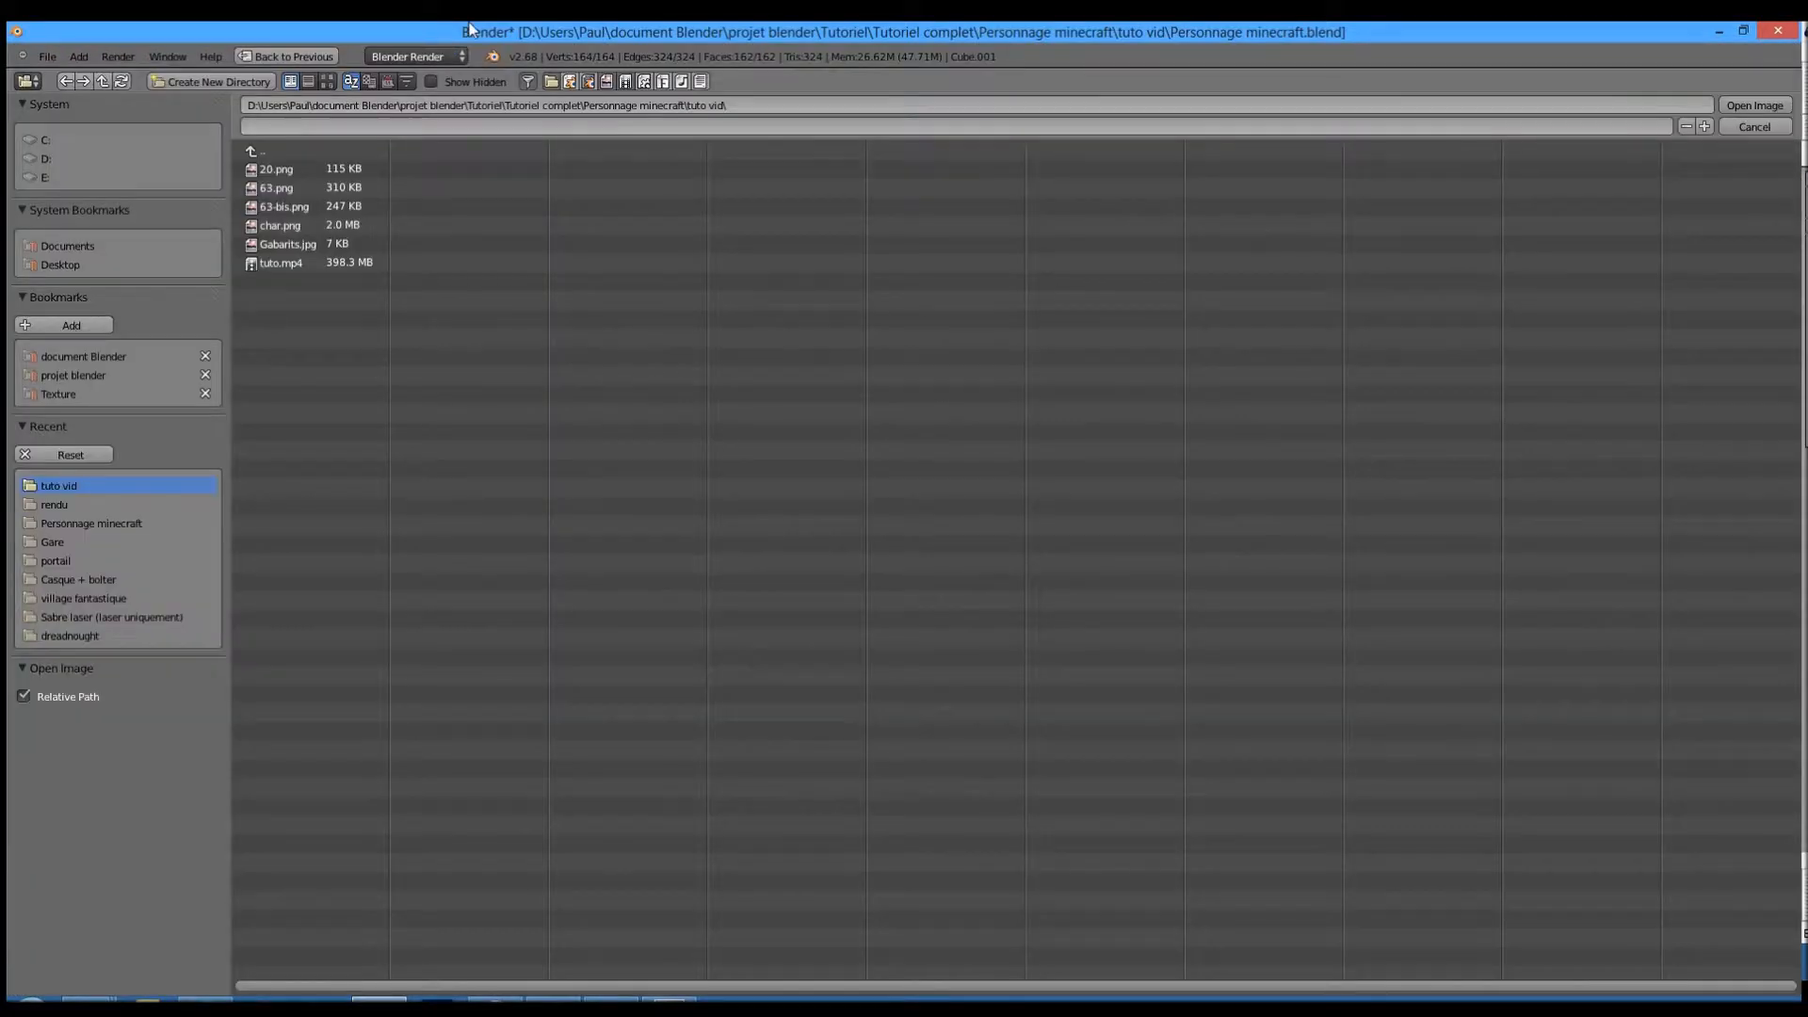
left_click(292, 230)
double_click(292, 230)
scroll(1026, 501, "down", 4)
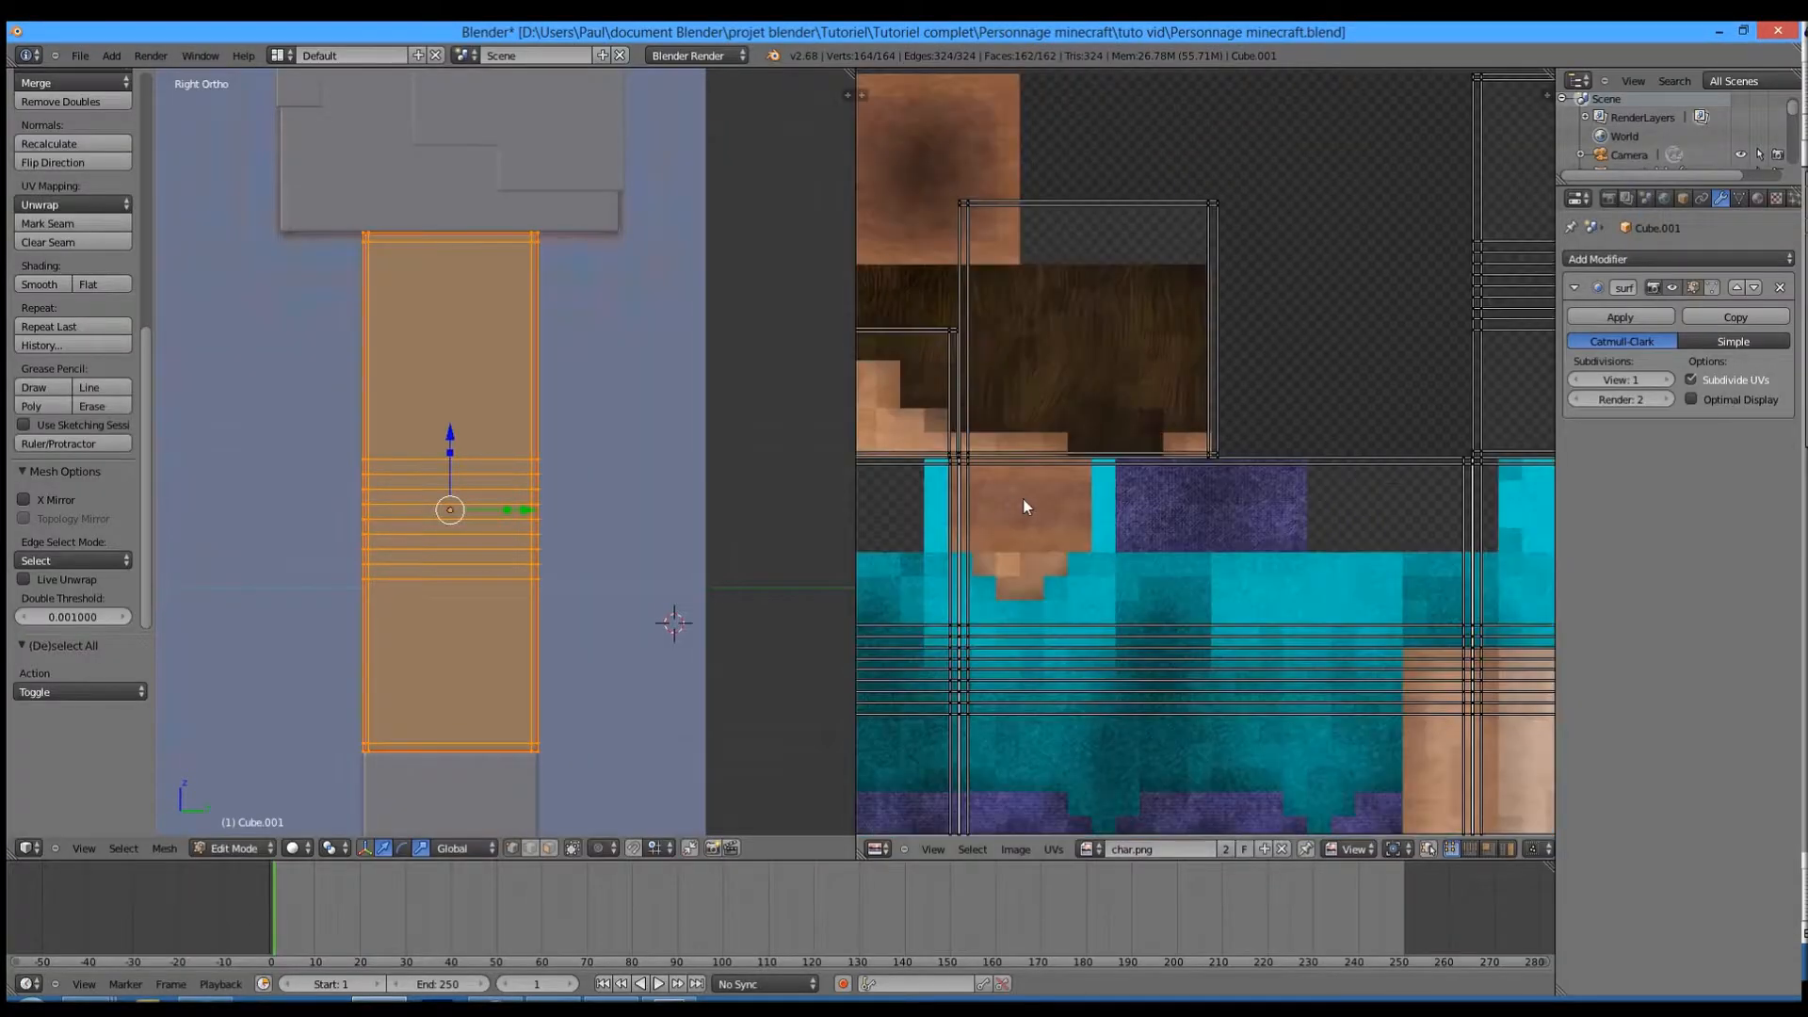
middle_click_drag(1033, 521, 1056, 456)
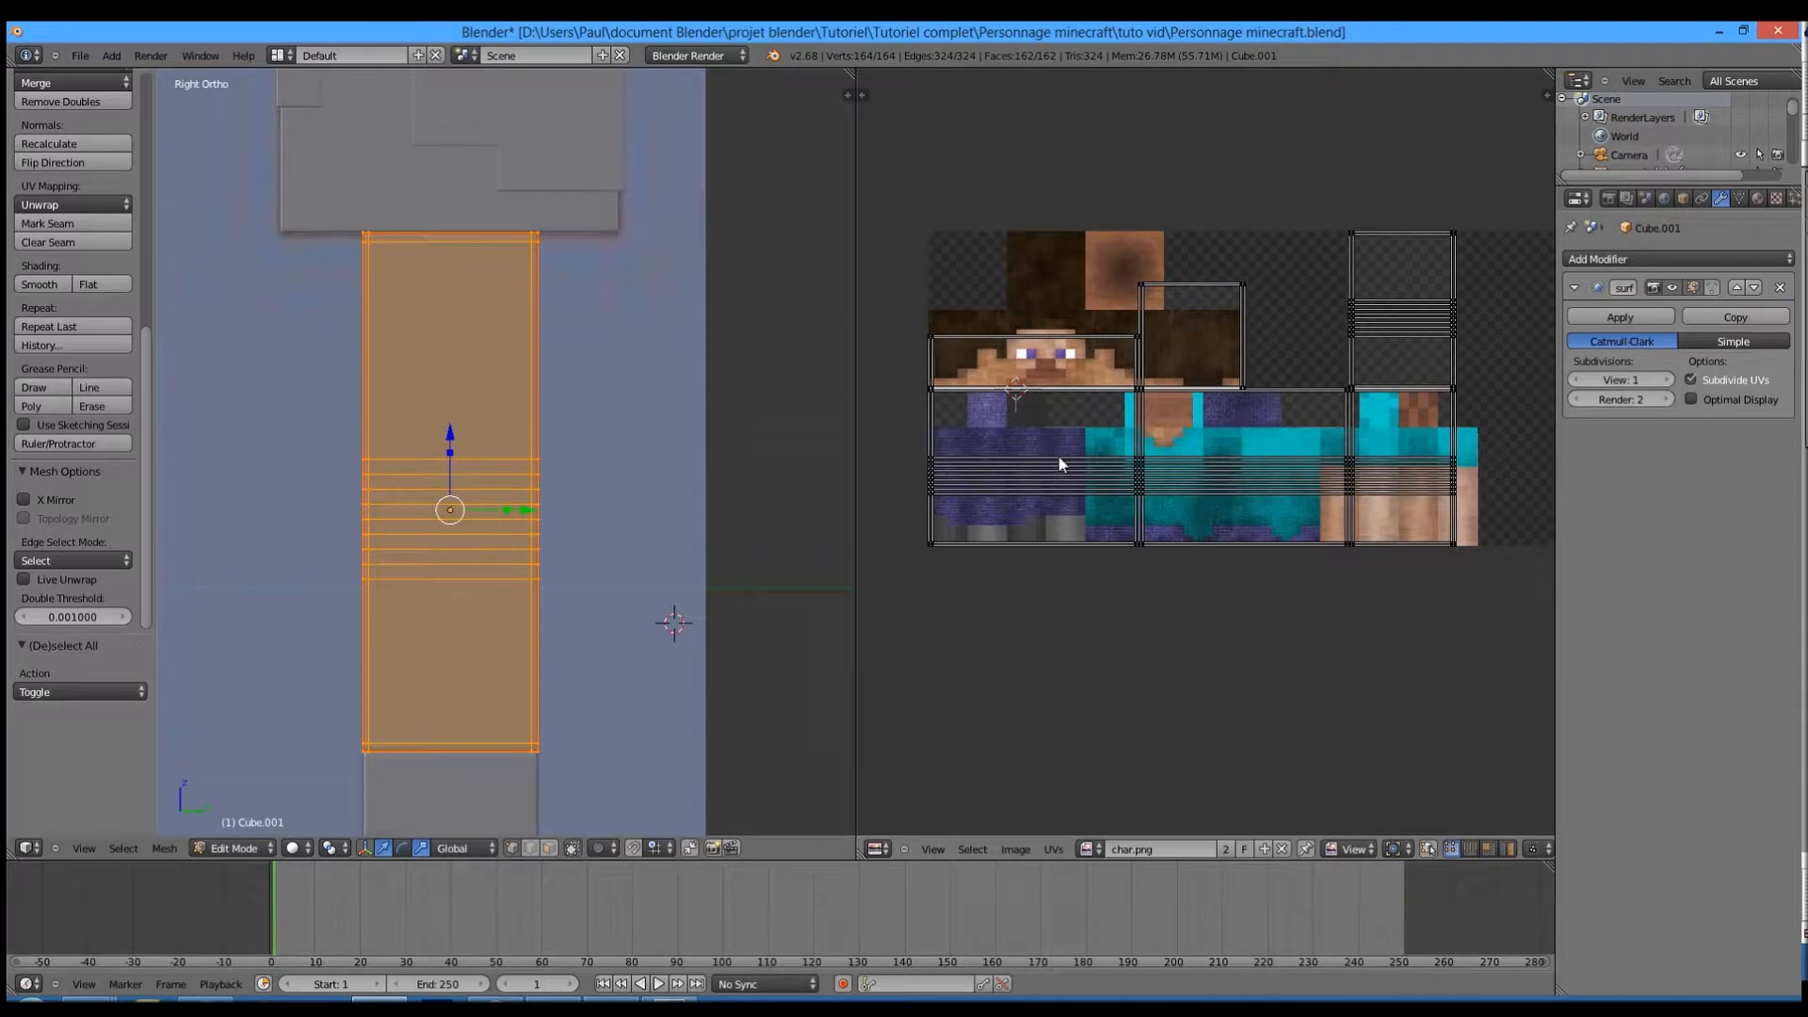
middle_click_drag(1045, 497, 1008, 514)
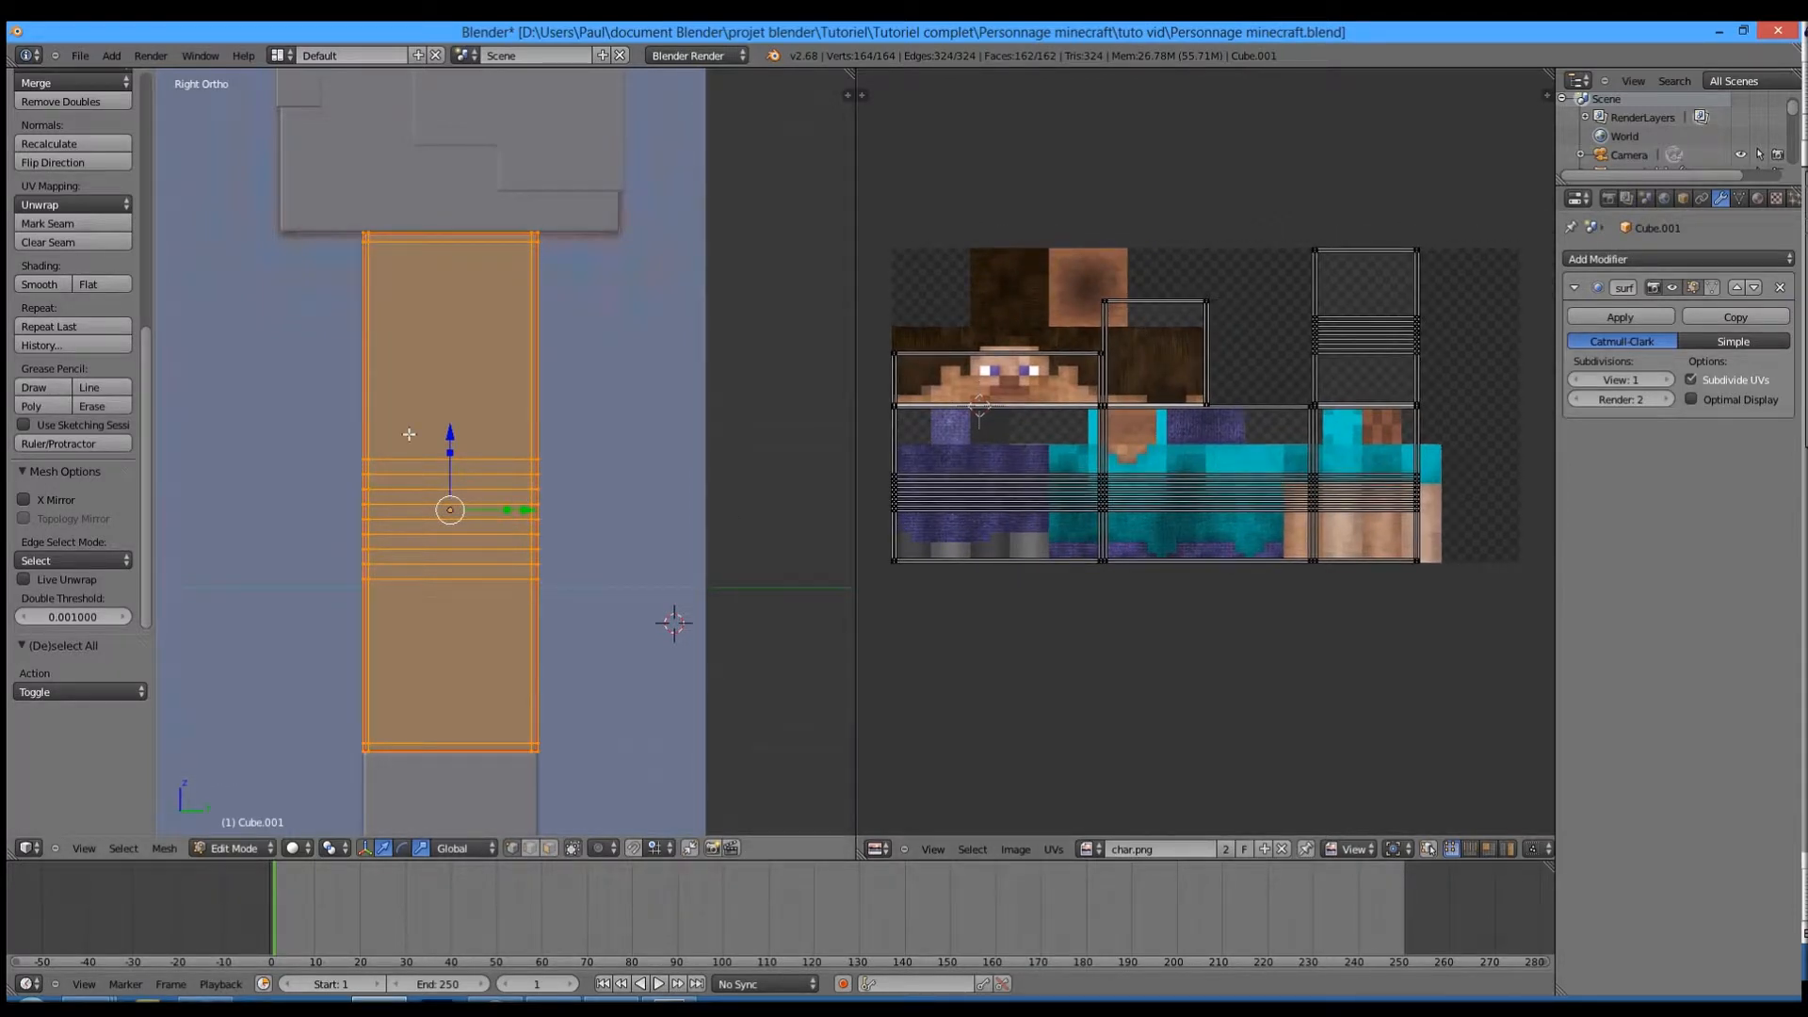
- Clear the mesh selection, switch to see-through display and box-select the arm's front face in right view
key("a")
scroll(409, 434, "down", 1)
key("alt+z")
key("b")
left_click_drag(339, 238, 385, 742)
left_click_drag(389, 742, 389, 744)
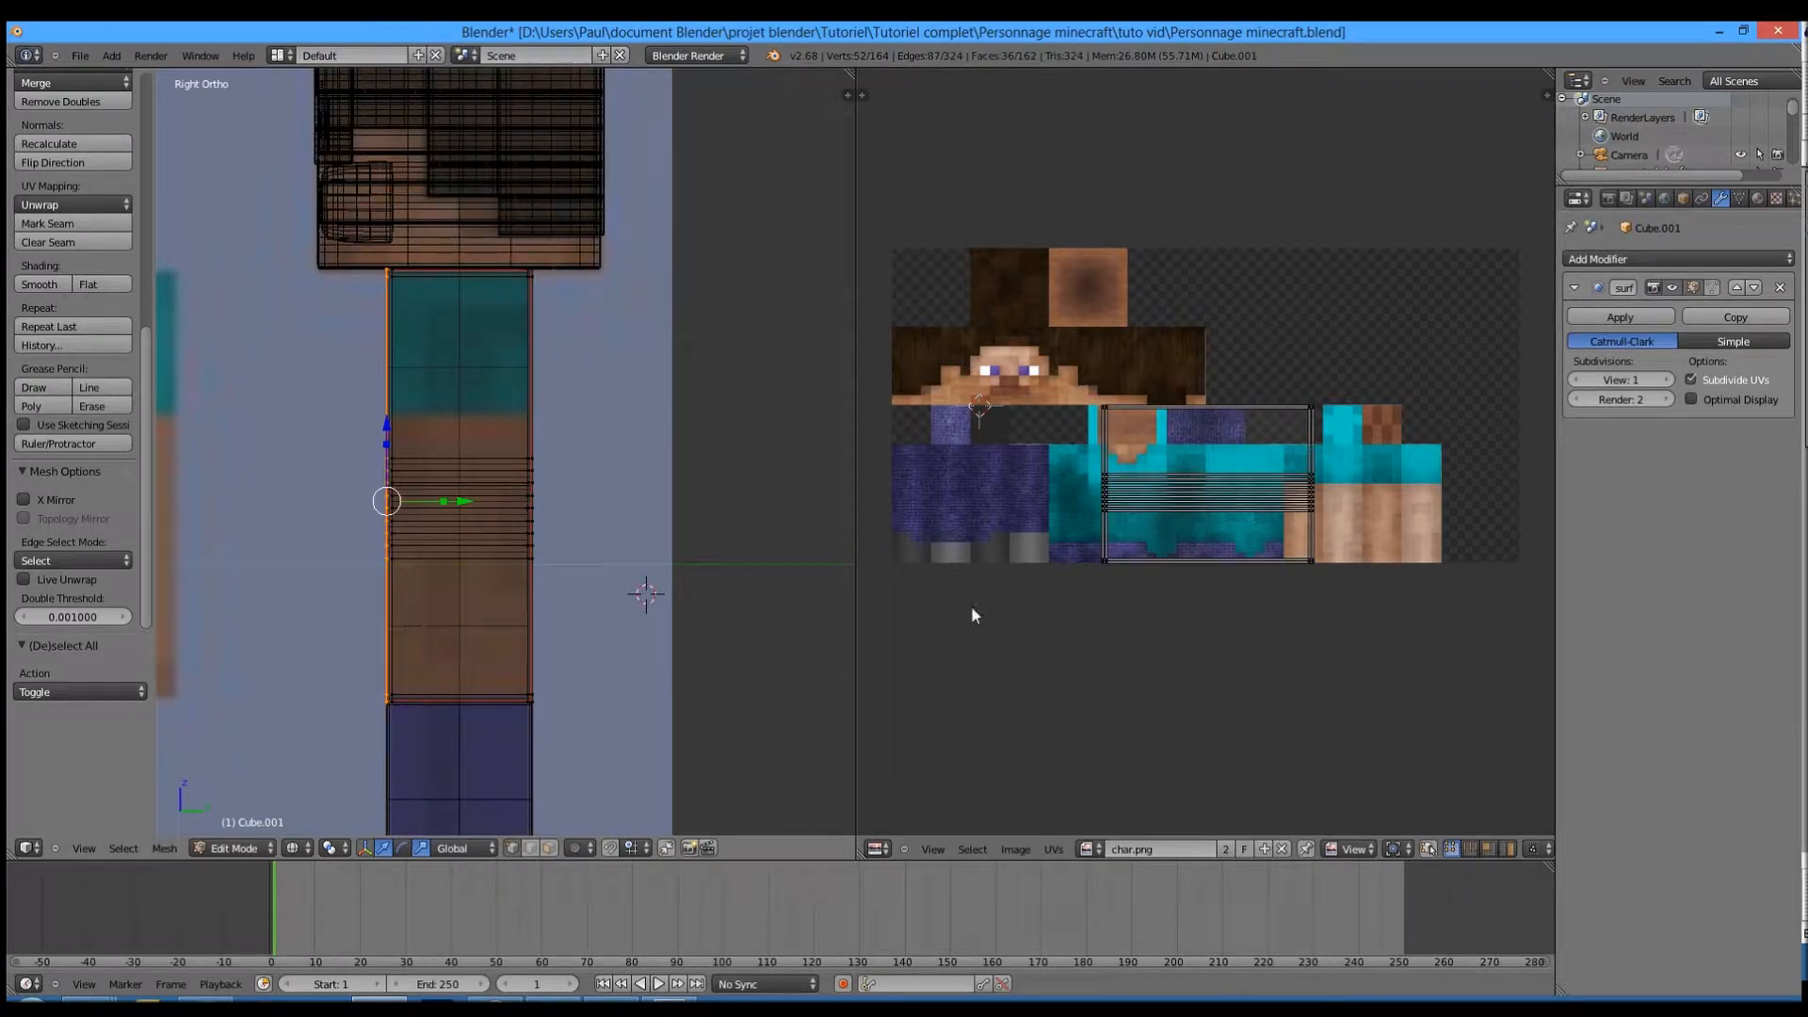
middle_click_drag(358, 518, 493, 574)
scroll(1224, 603, "up", 4)
middle_click_drag(1278, 606, 1060, 520)
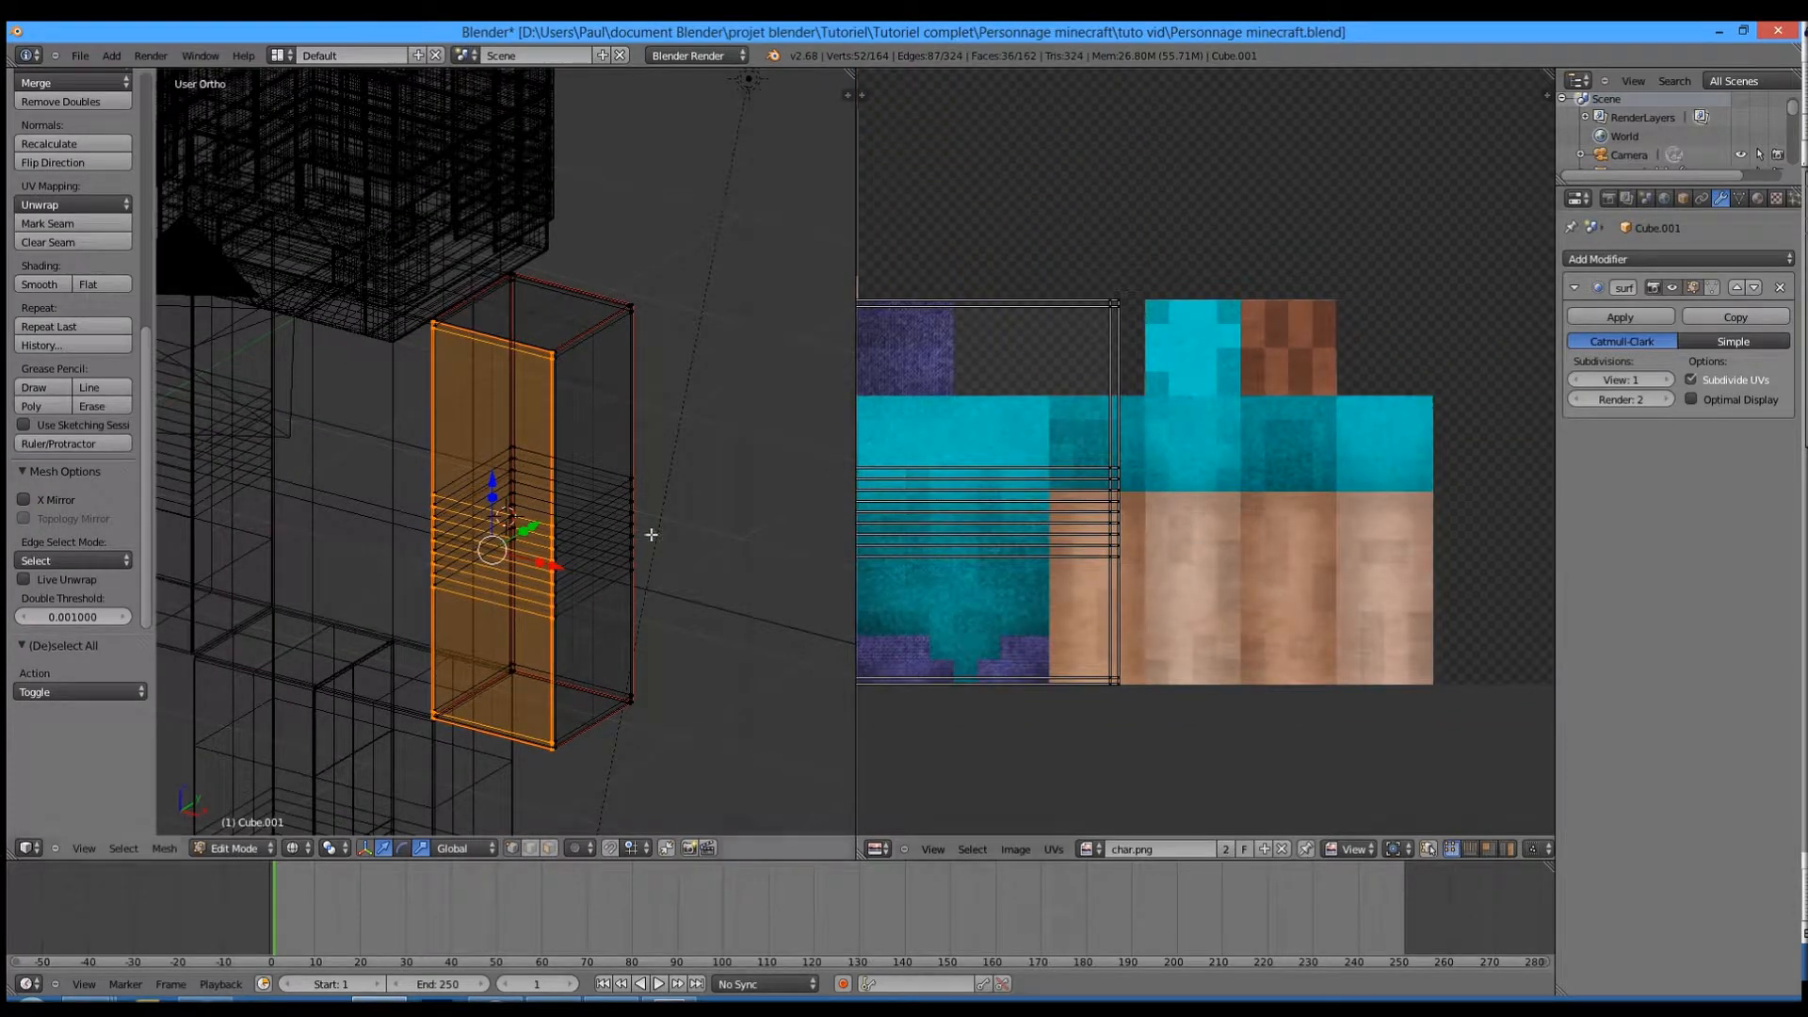
key("KP_3")
- Select all UVs of the arm's front face and scale them along X to 0.2
scroll(389, 582, "up", 6)
middle_click_drag(706, 655, 875, 625, "shift")
scroll(1113, 537, "down", 3)
key("a")
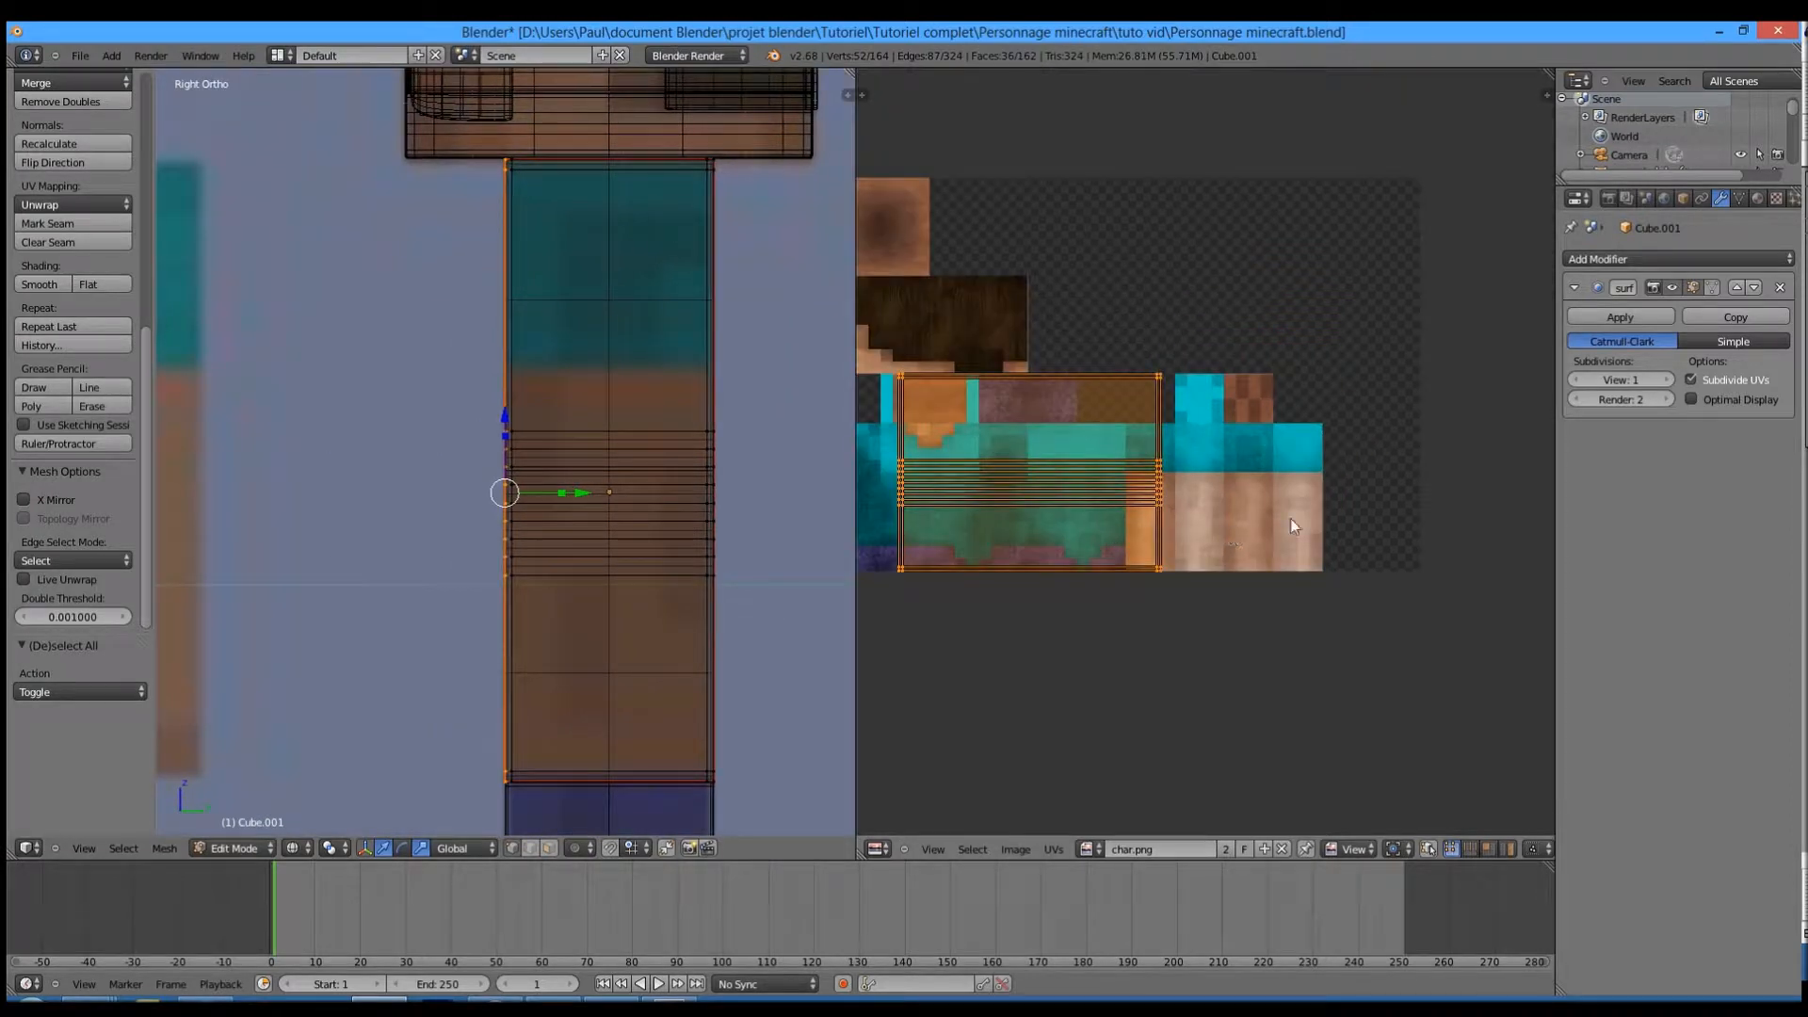
key("s")
key("x")
key("Return")
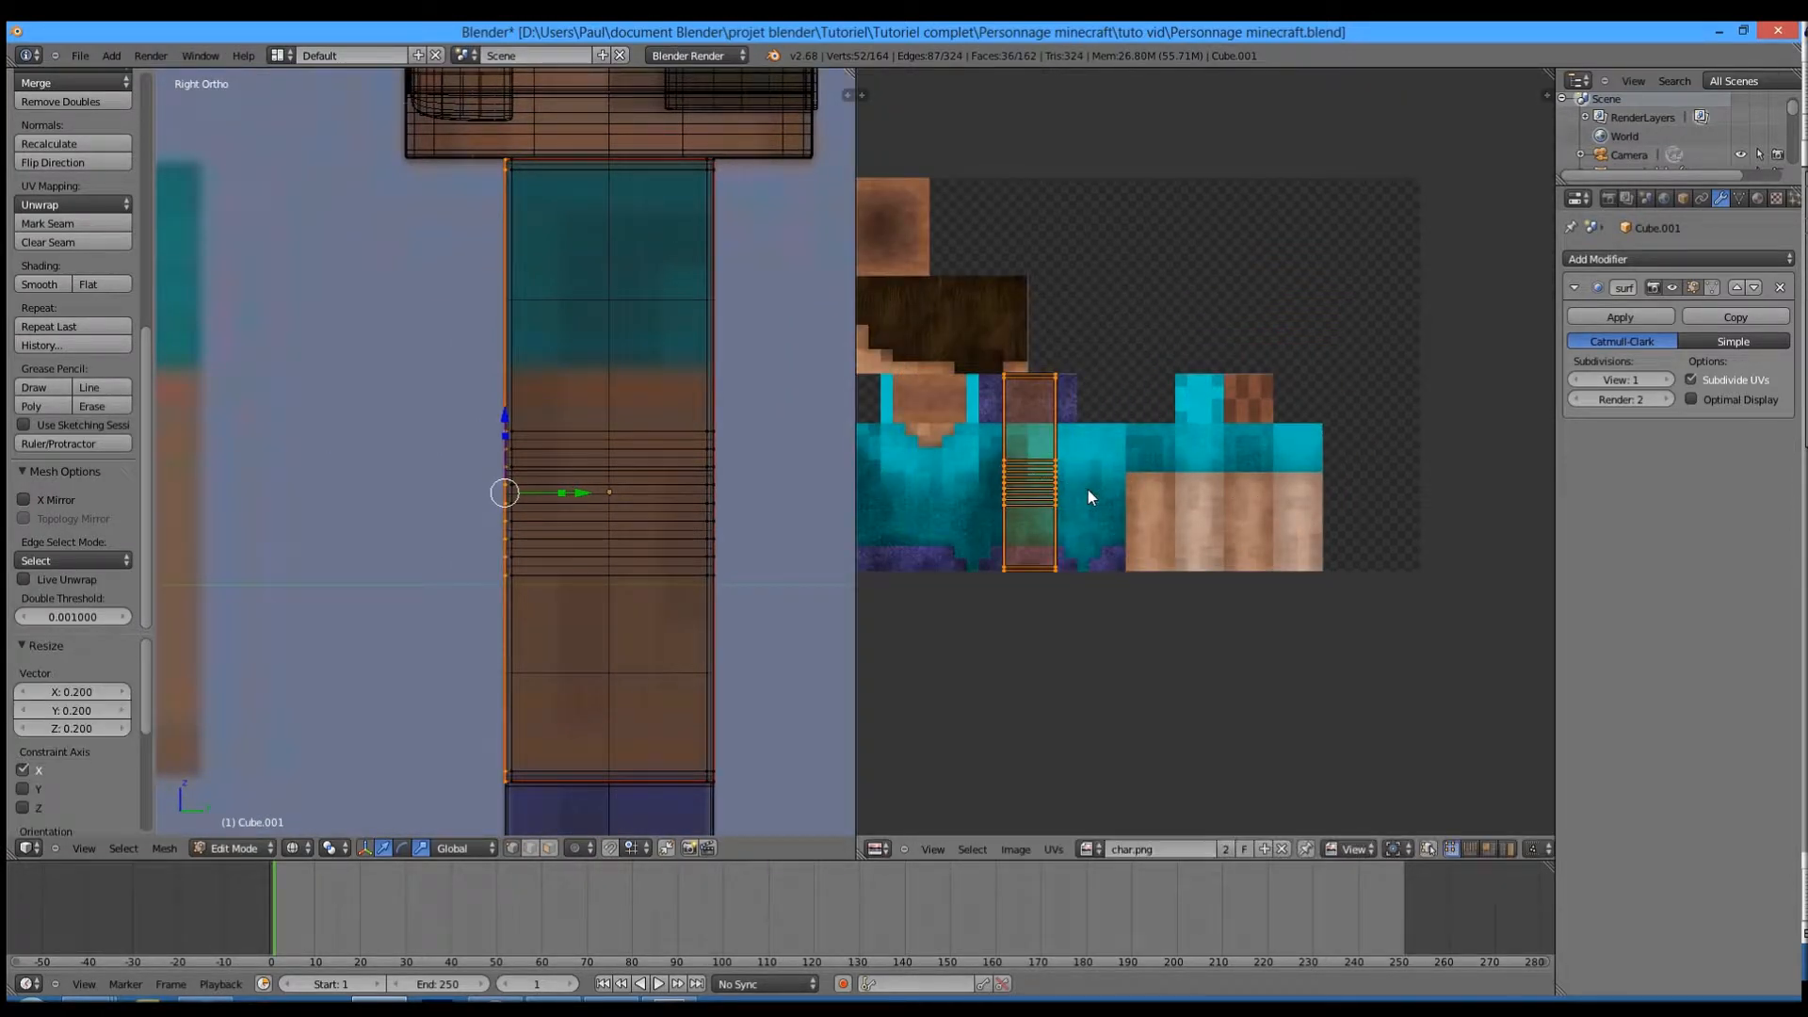
scroll(1087, 490, "up", 2)
- Move the front face's UVs about 0.5 in X, then back about 0.069, onto the texture's bright sleeve column
key("g")
left_click(1314, 540)
scroll(1309, 550, "up", 2)
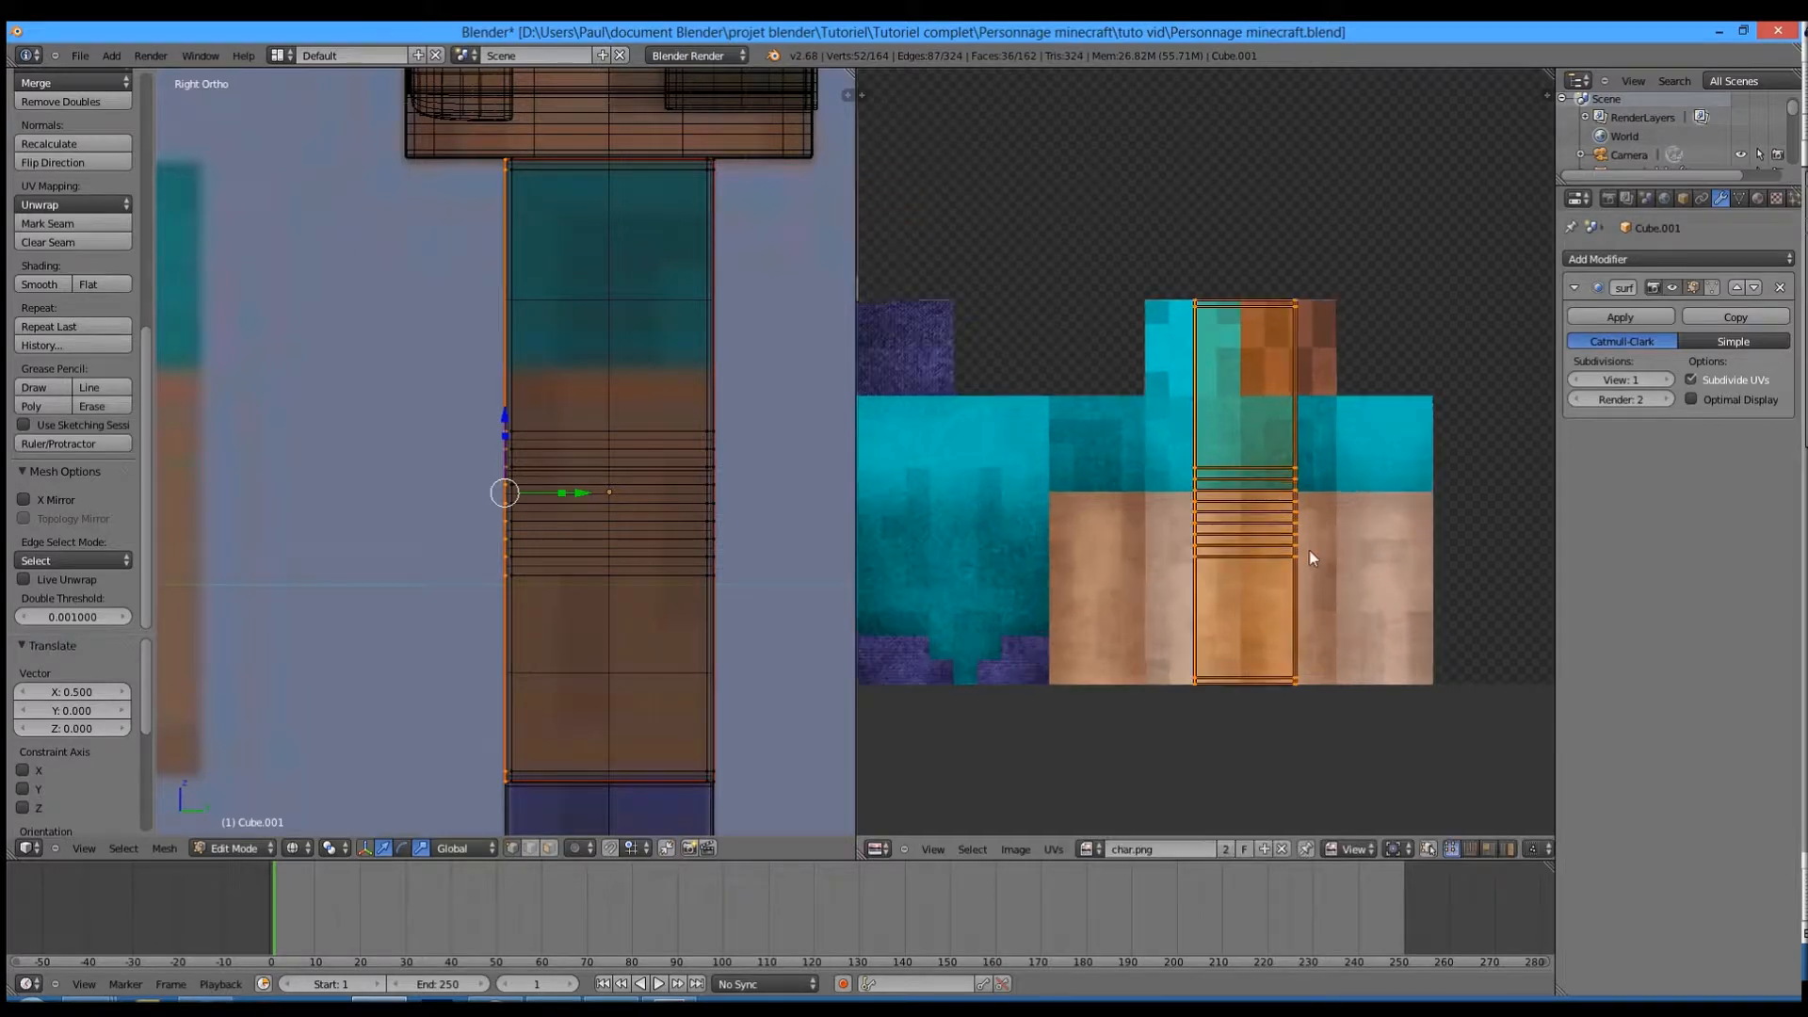
key("g")
key("x")
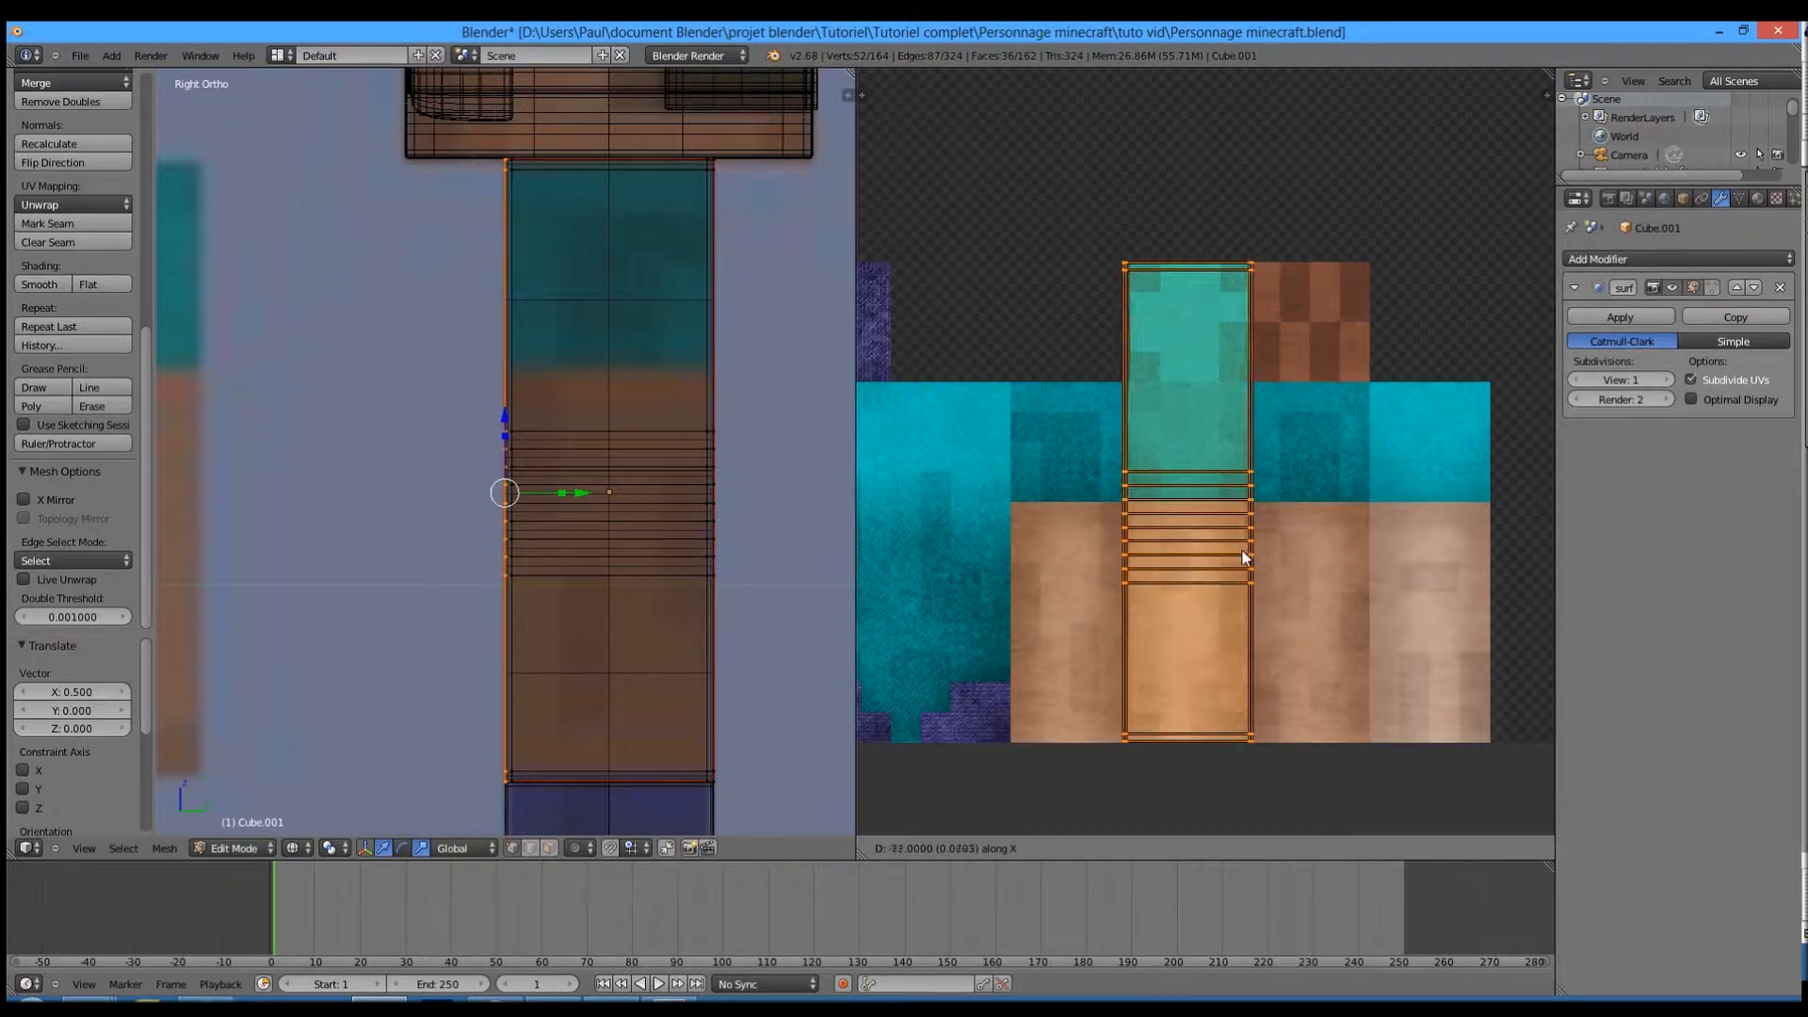
left_click(1256, 550)
scroll(1256, 550, "up", 3)
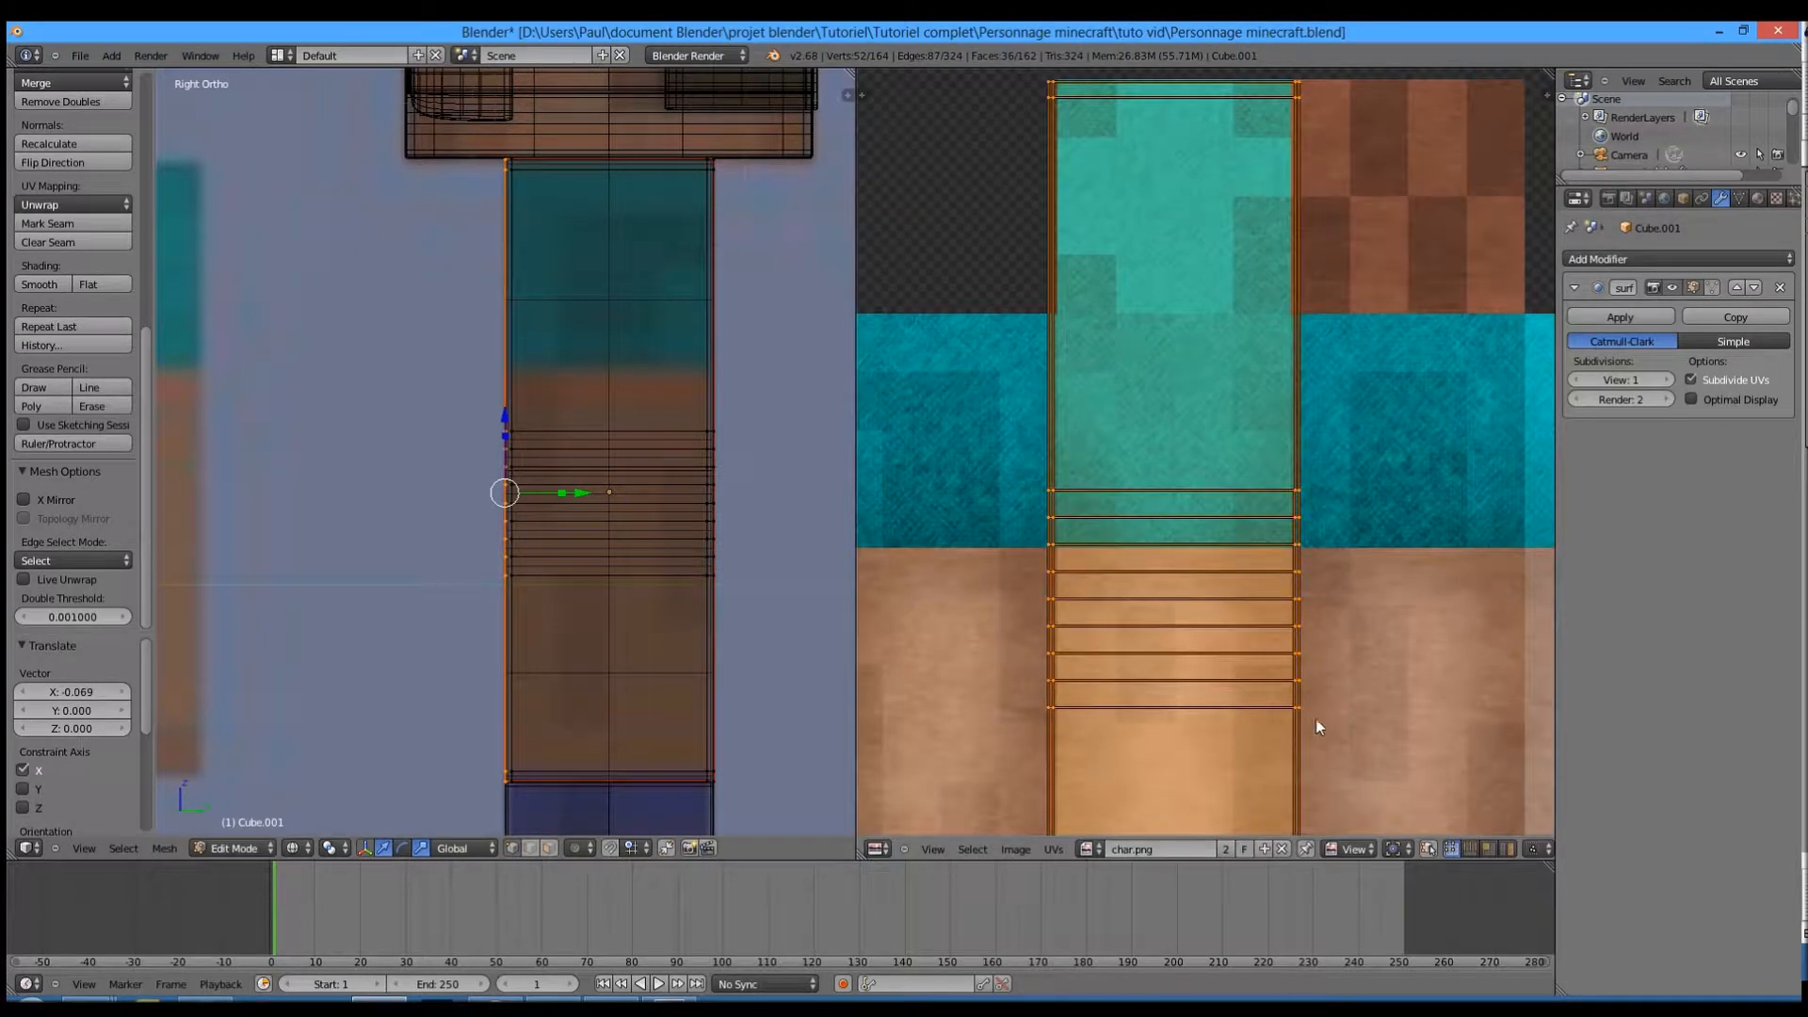
- Fit the UV face to the column's width by scaling X to about 0.928 and 0.992 and nudging it along X
key("s")
key("x")
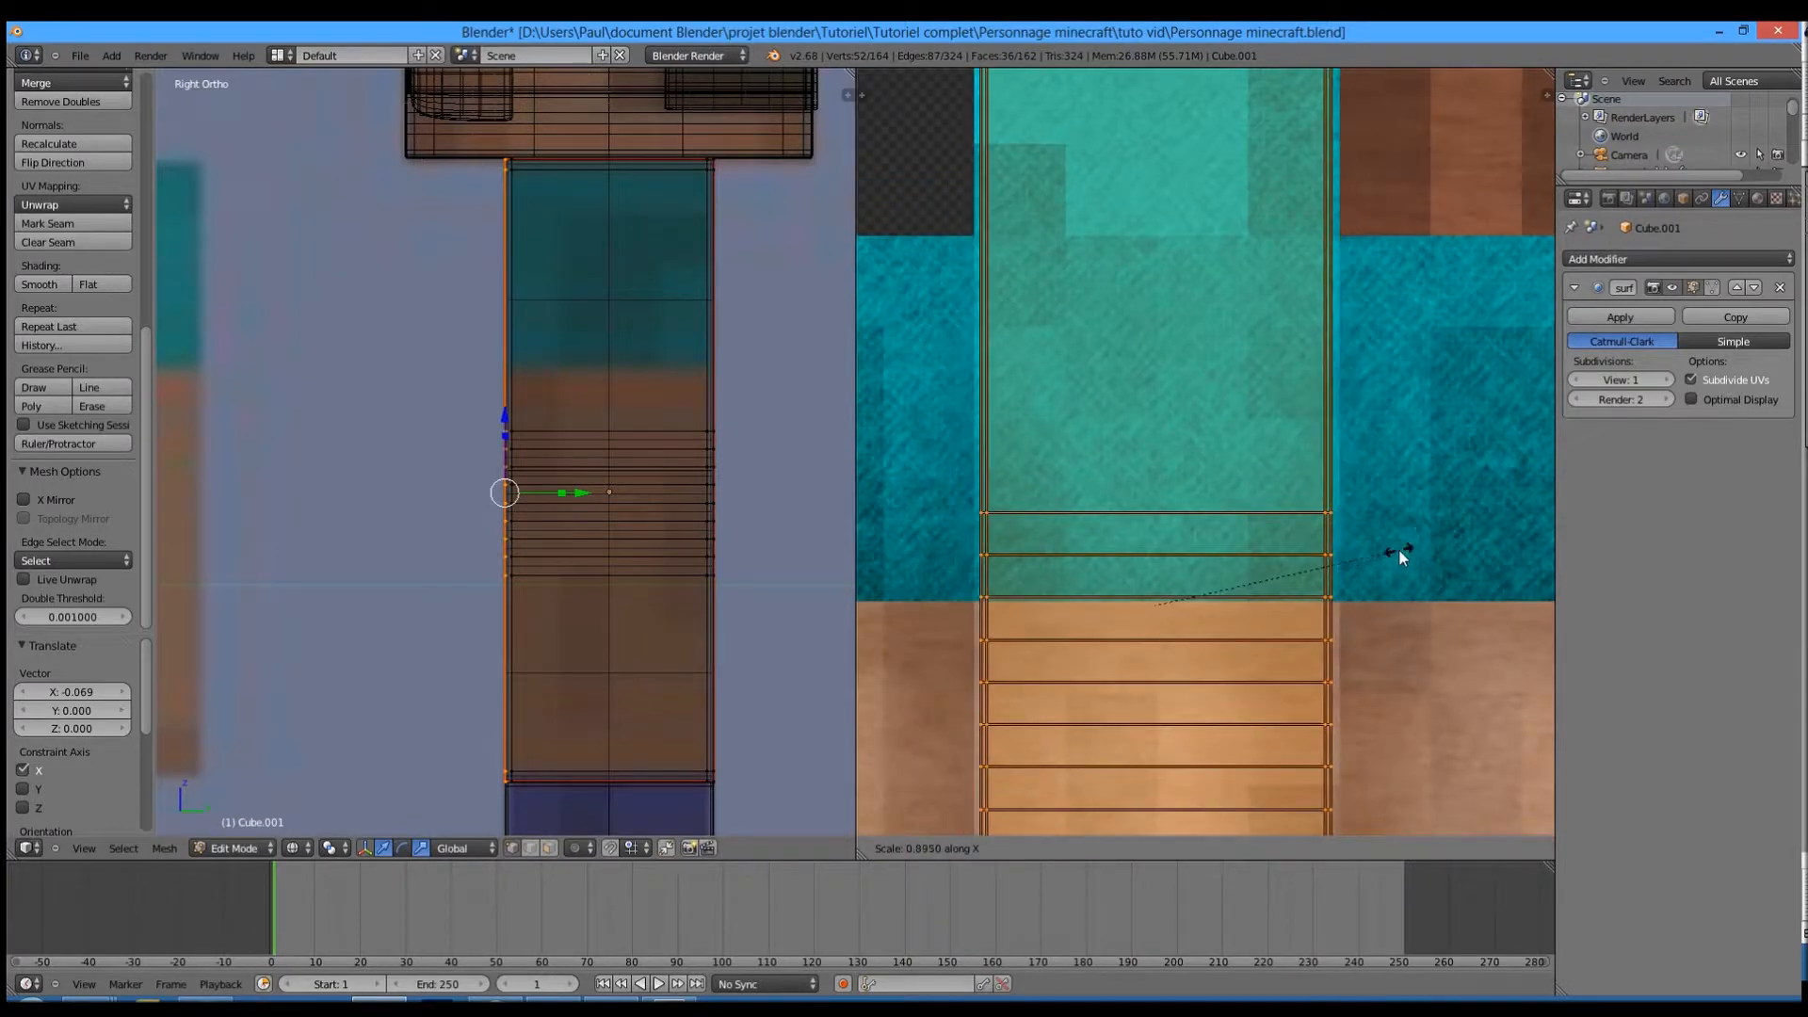
left_click(1454, 552)
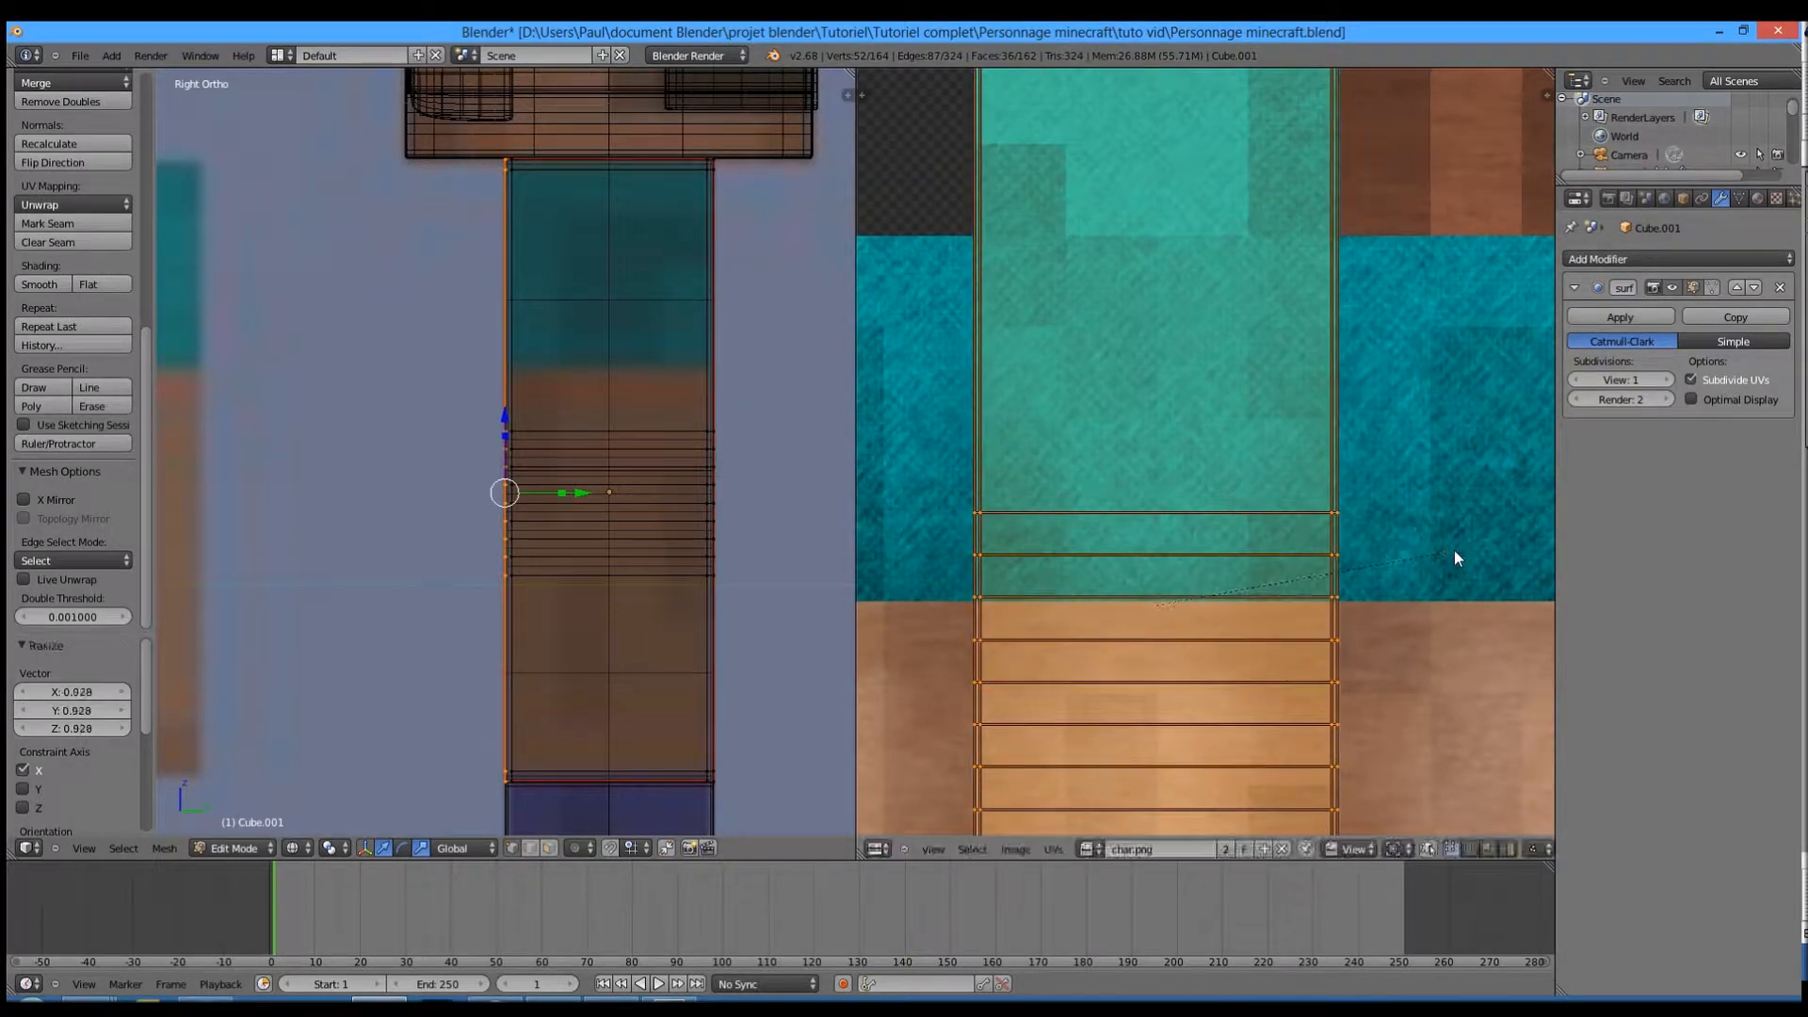
key("s")
key("x")
left_click(1438, 552)
key("g")
key("x")
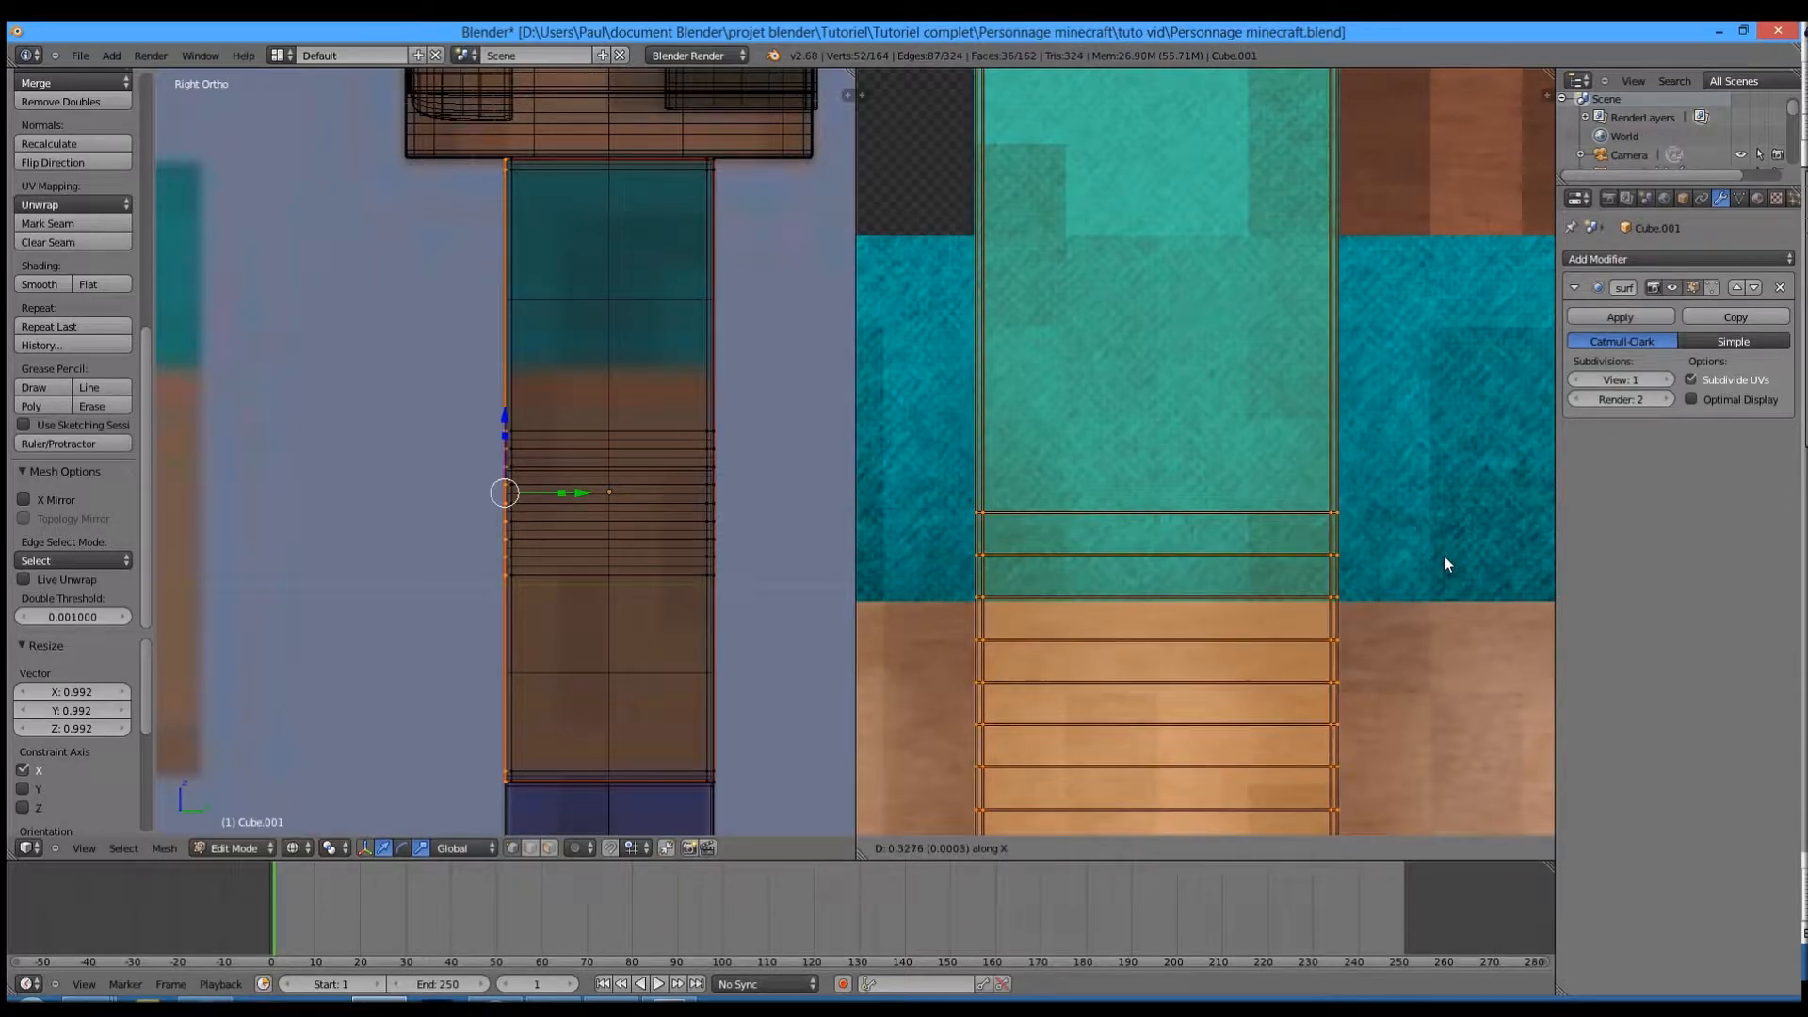
left_click(1444, 556)
- Move the front face's UVs down along Y by about 0.069
scroll(1332, 593, "down", 5)
key("g")
key("y")
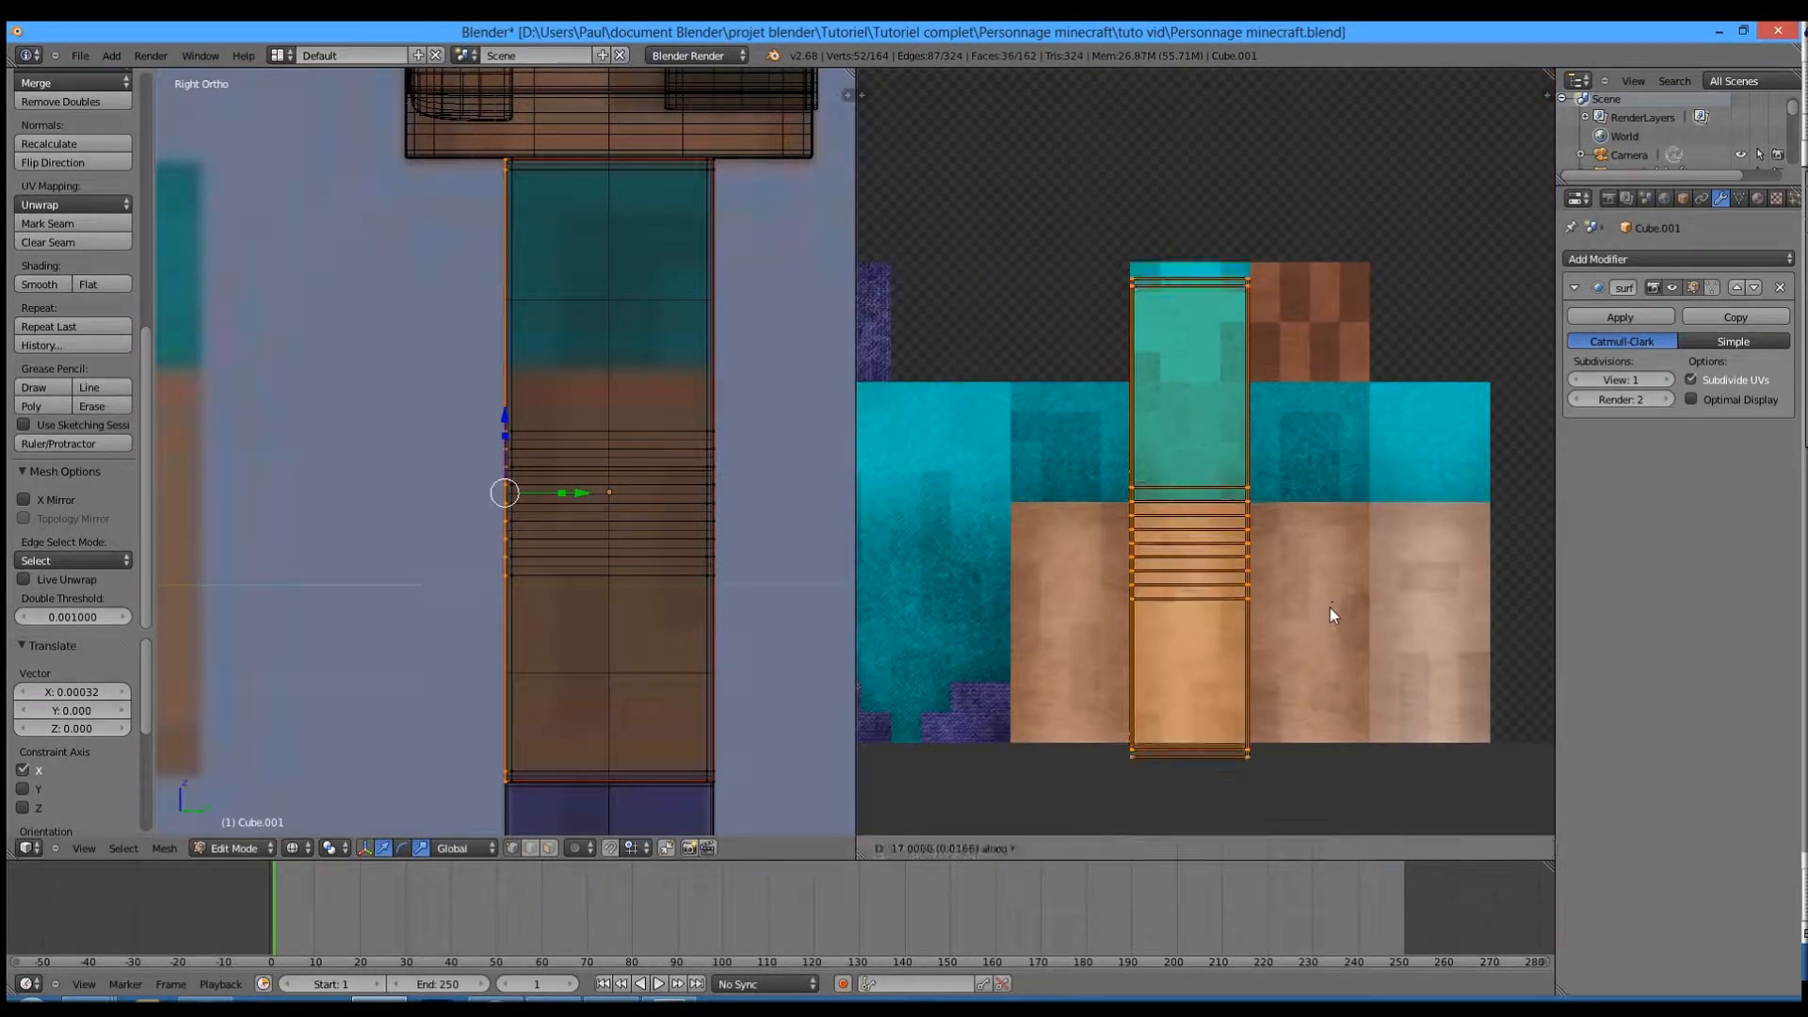
left_click(1325, 657)
- Scale the UV face along Y to about 0.745 and shift it up about 0.005 to match the arm texture's height
key("s")
key("y")
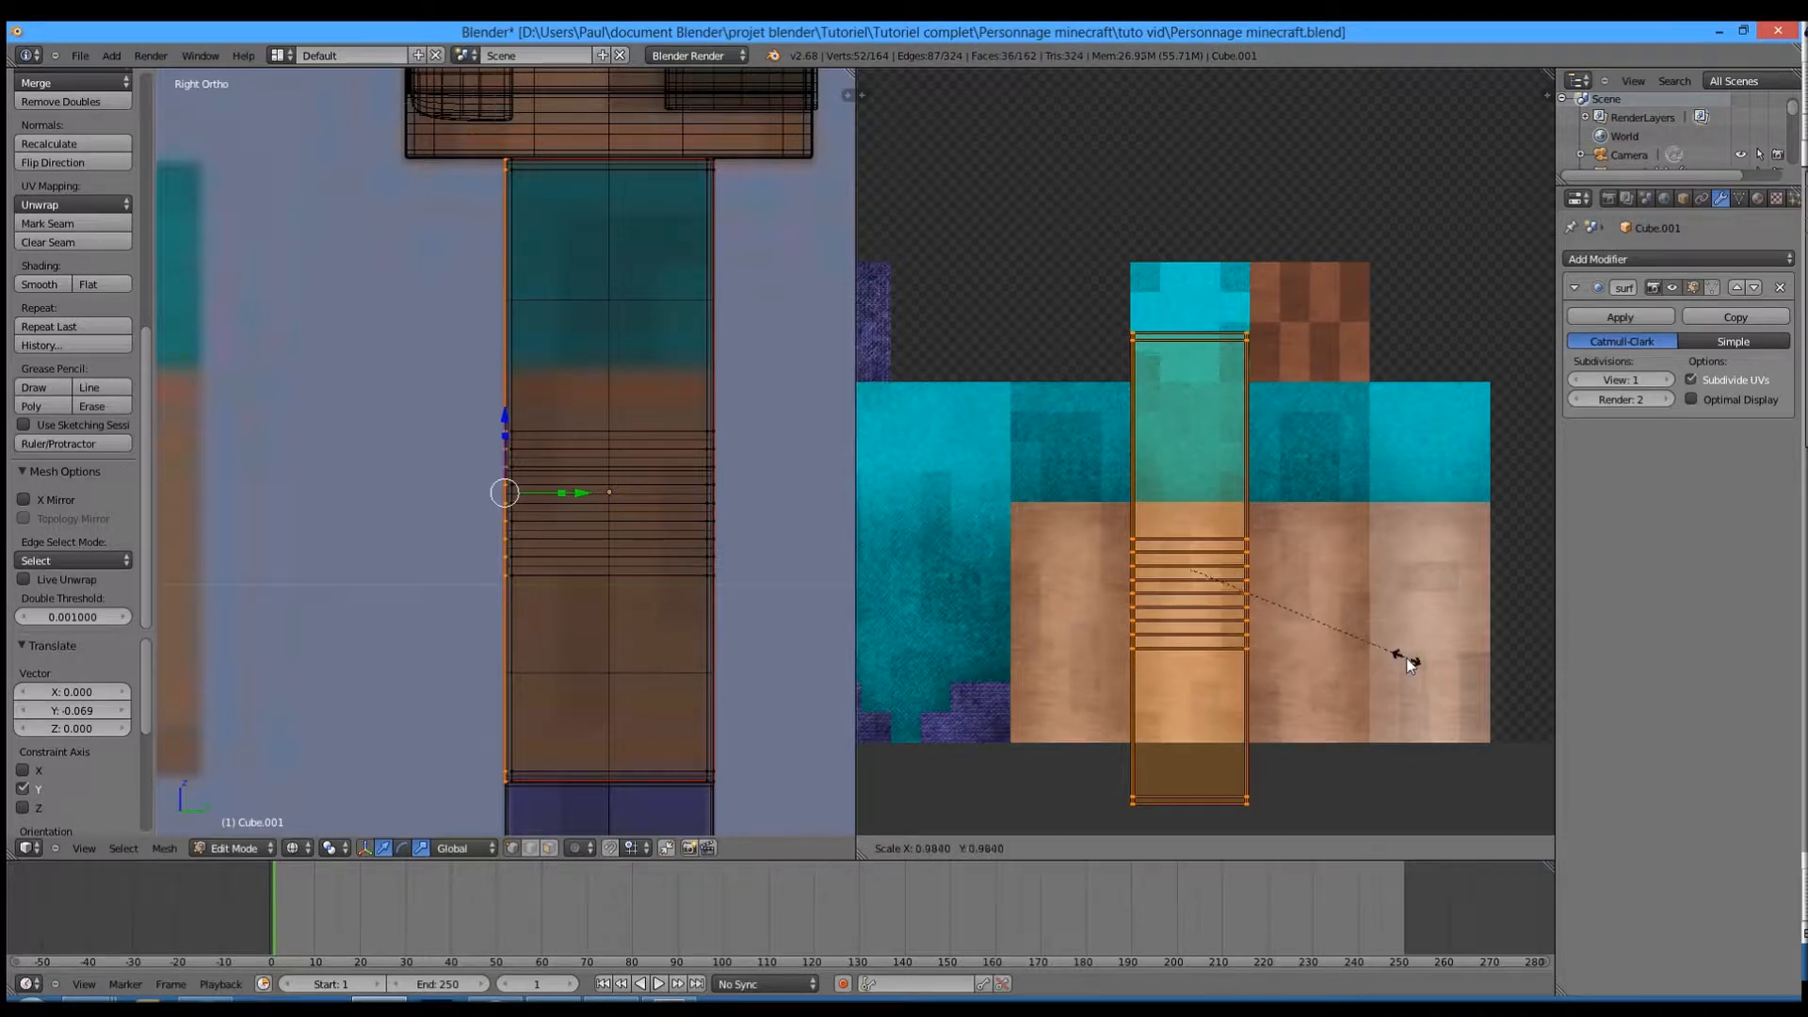
left_click(1354, 642)
key("g")
key("y")
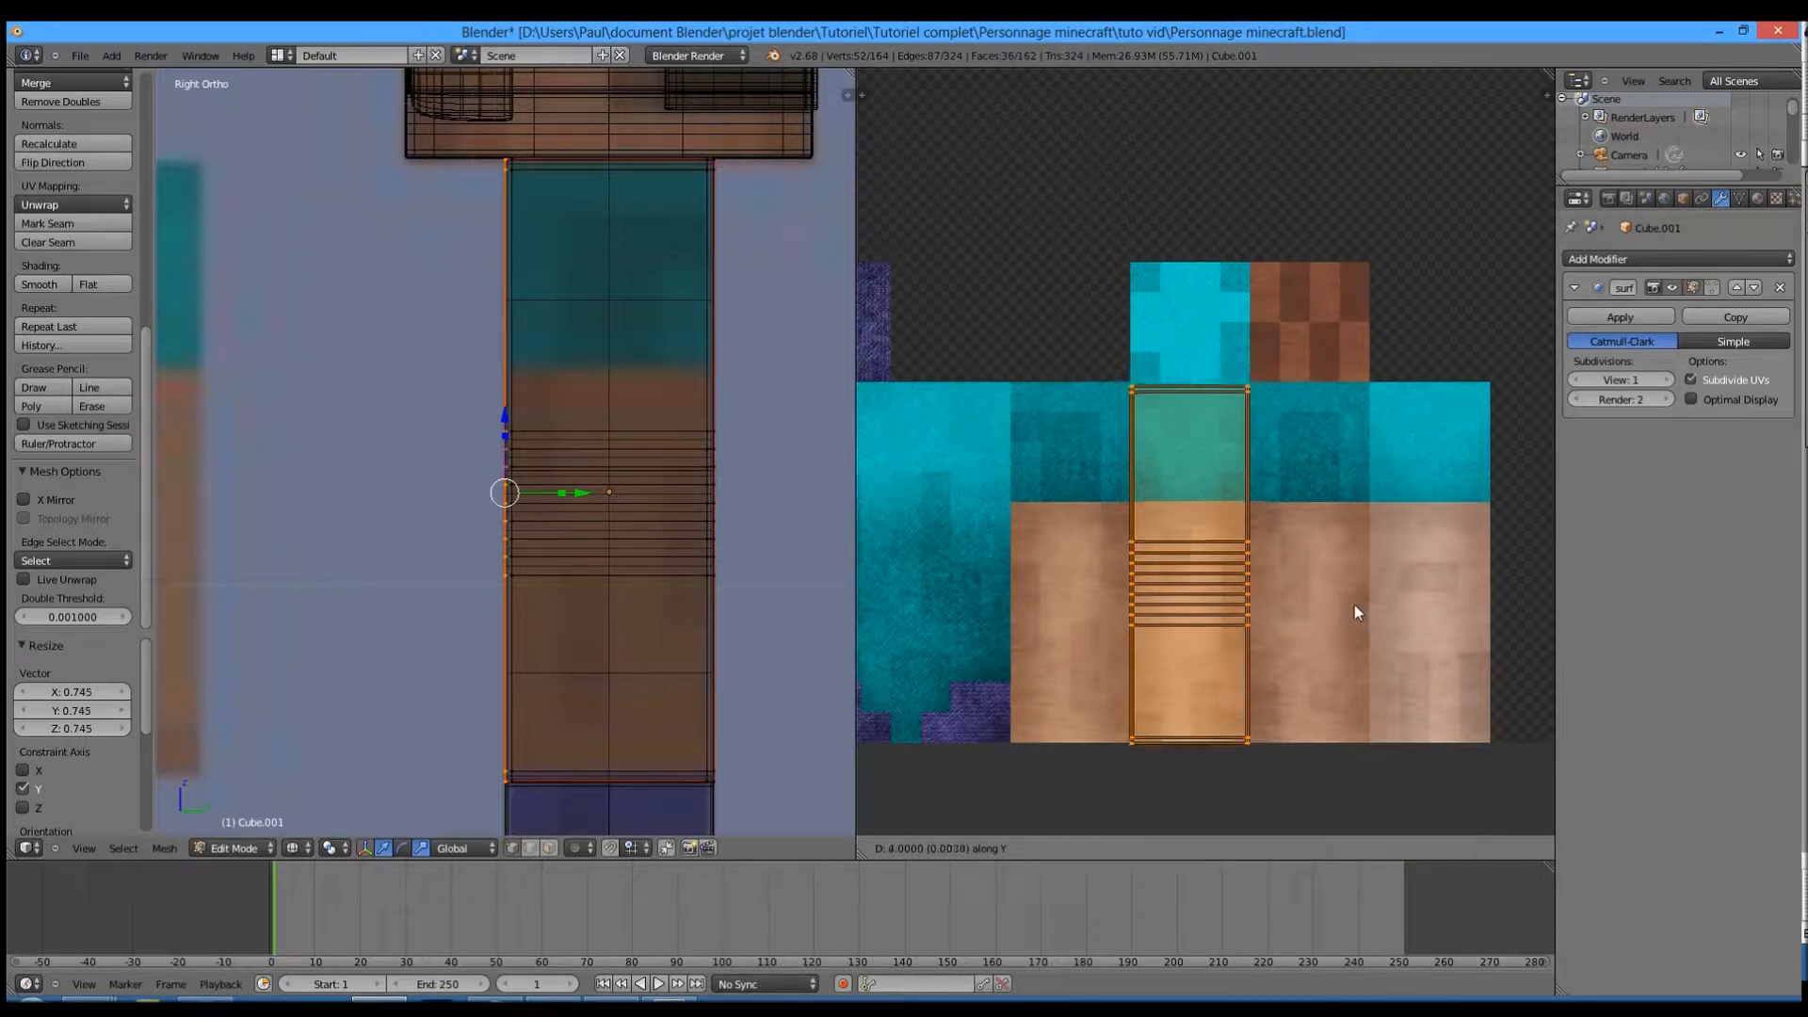
left_click(1352, 587)
scroll(1250, 337, "up", 5)
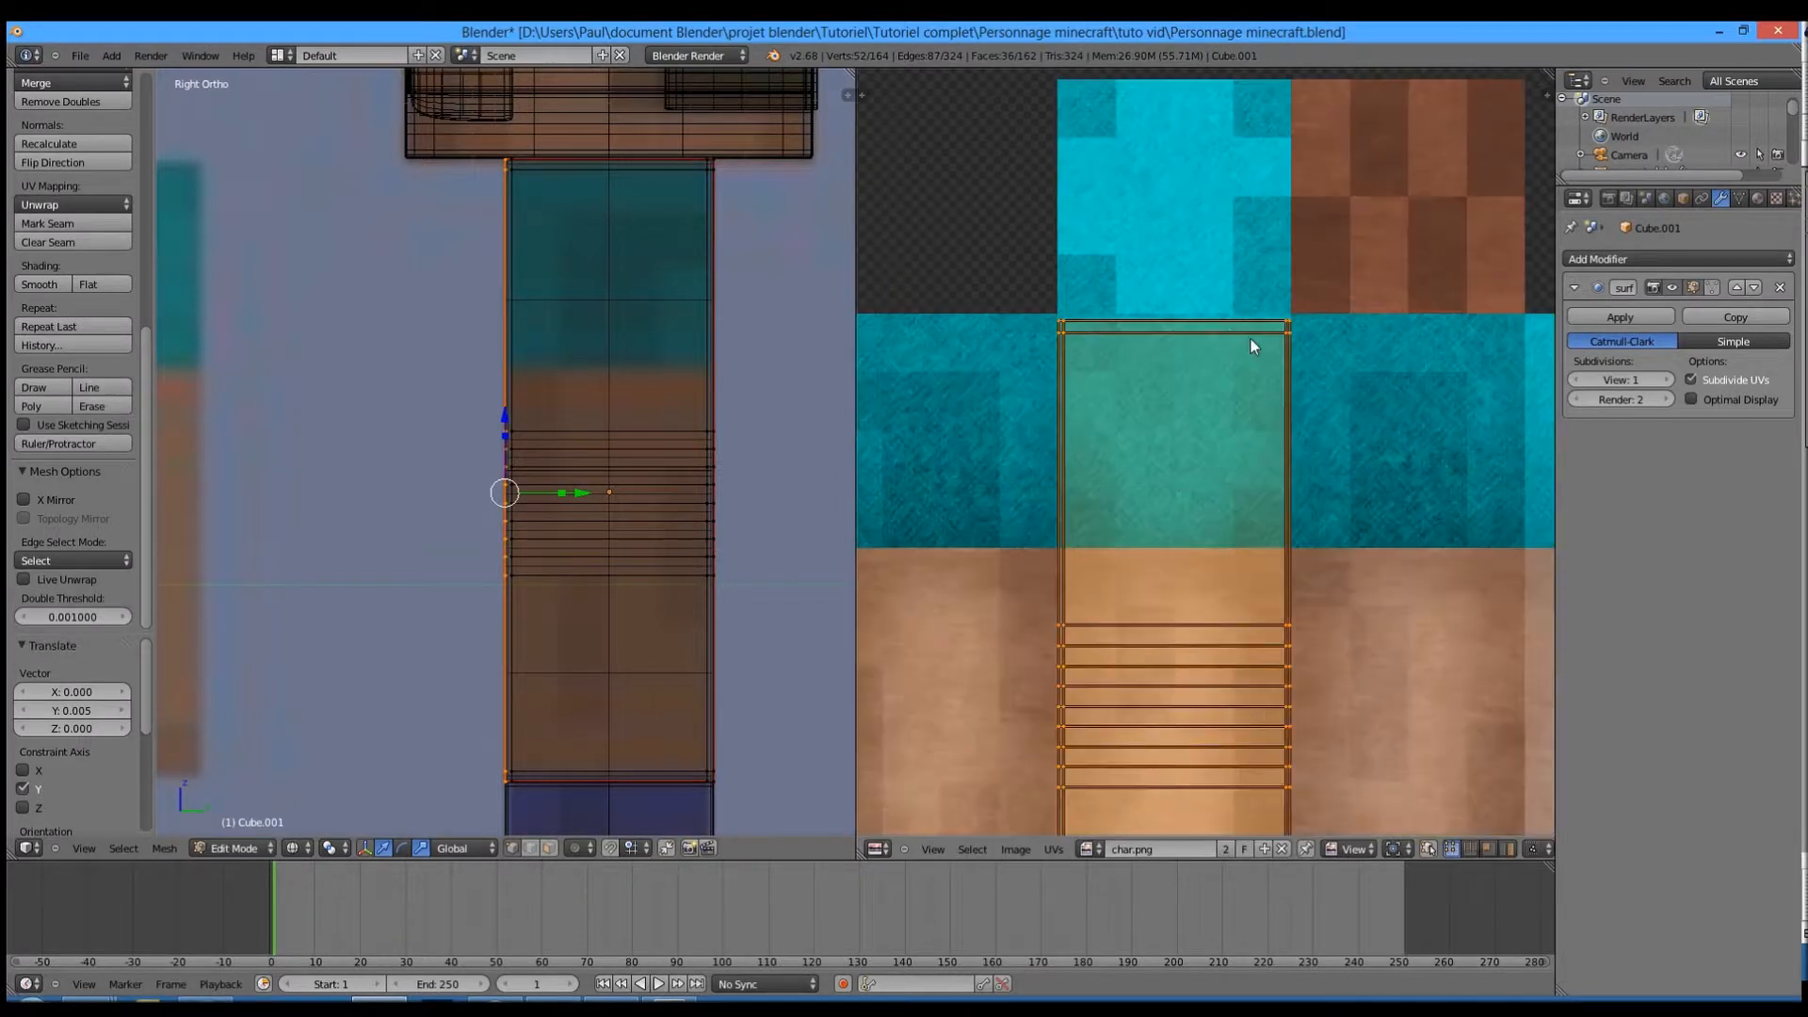
- Select the front face's upper edge UVs and move them up about 0.003 along Y to the sleeve texture's border
middle_click_drag(1254, 237, 1179, 535)
scroll(1304, 504, "down", 4)
key("a")
key("b")
left_click_drag(980, 406, 1302, 471)
scroll(1300, 446, "up", 5)
key("g")
key("y")
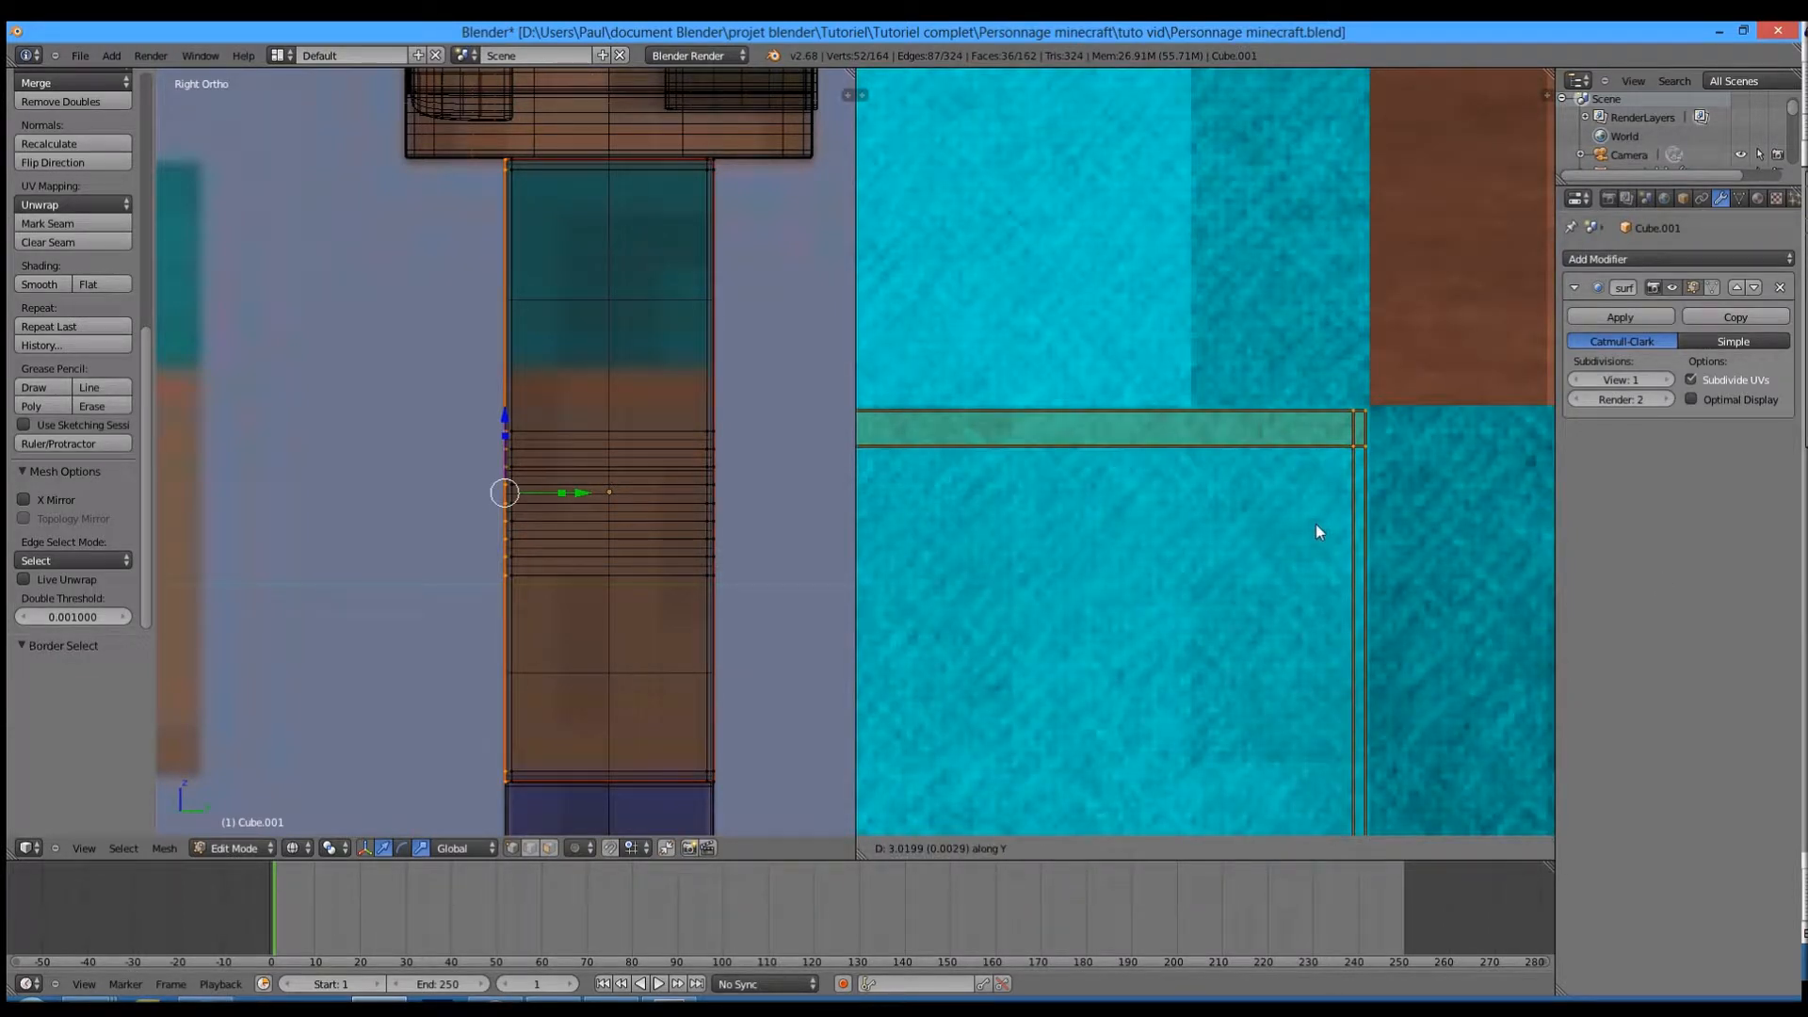
left_click(1315, 523)
- Examine how the front face's UVs line up with the bottom, side and top borders of its texture column
scroll(1243, 640, "down", 5)
middle_click_drag(1179, 793, 1194, 578)
scroll(1130, 649, "up", 4)
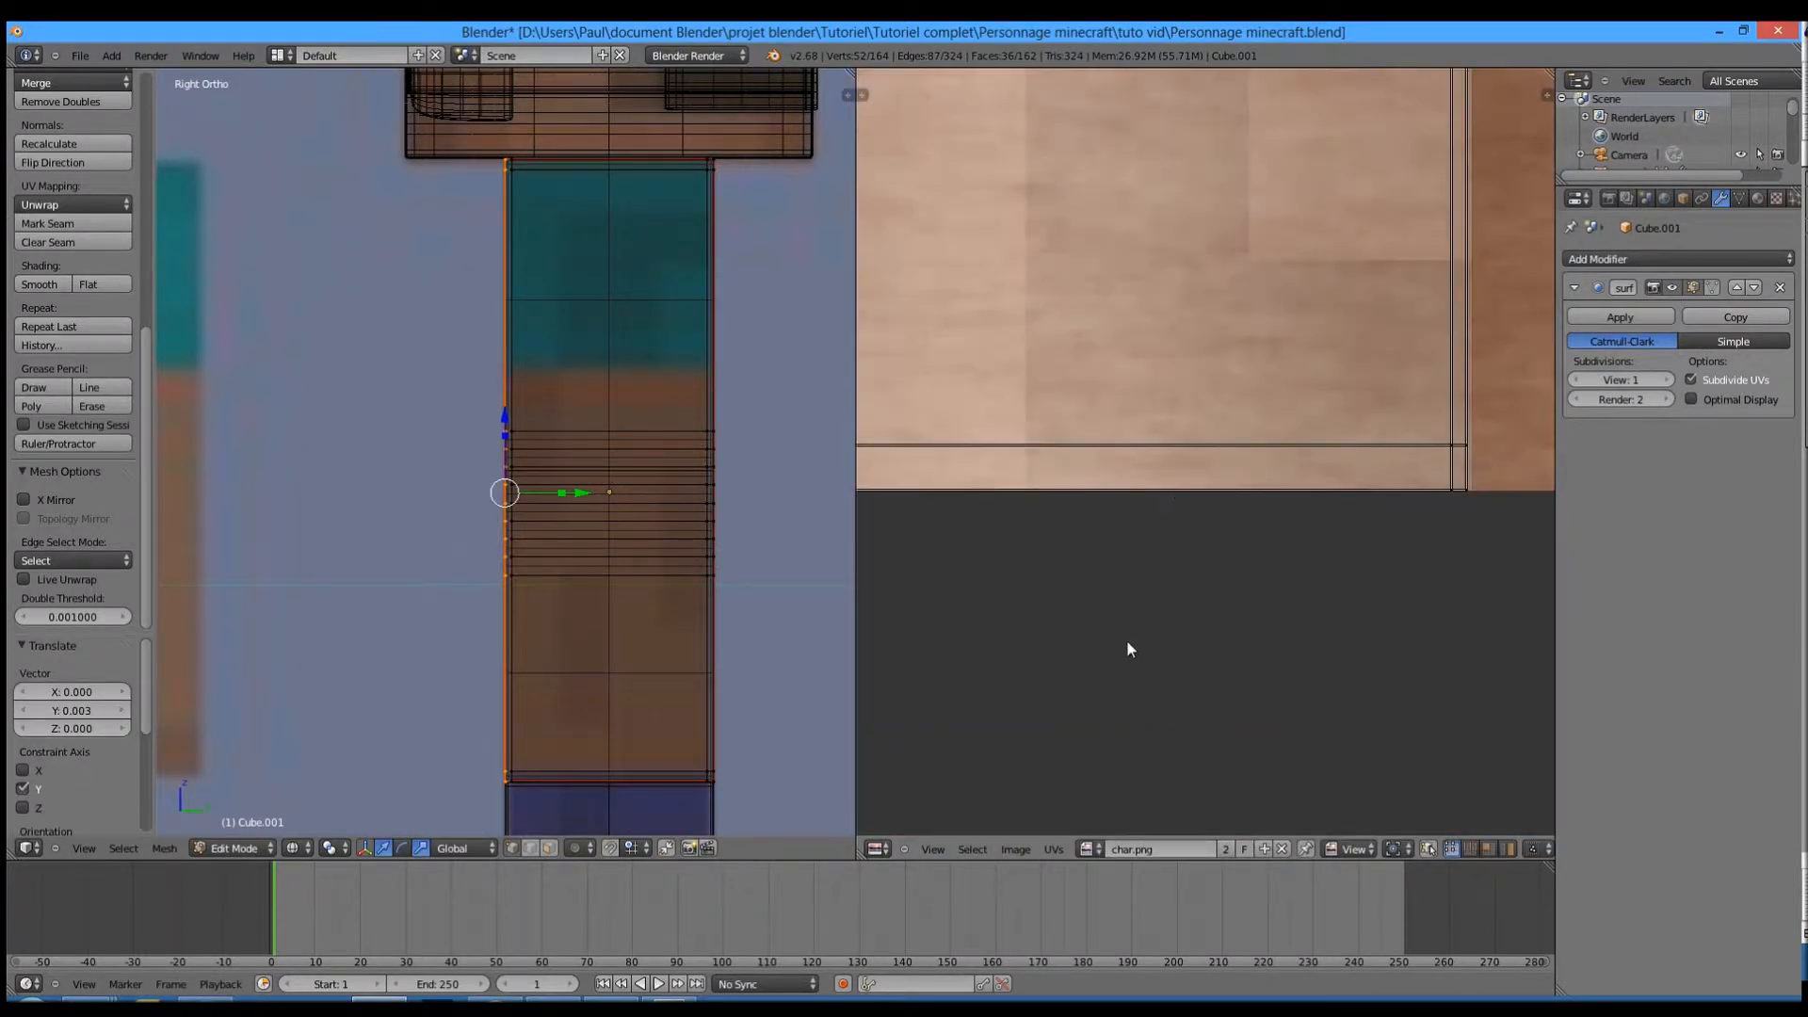
middle_click_drag(1460, 226, 1238, 491)
middle_click_drag(1318, 170, 1261, 753)
middle_click_drag(1243, 179, 1243, 693)
middle_click_drag(1231, 342, 1202, 722)
key("a")
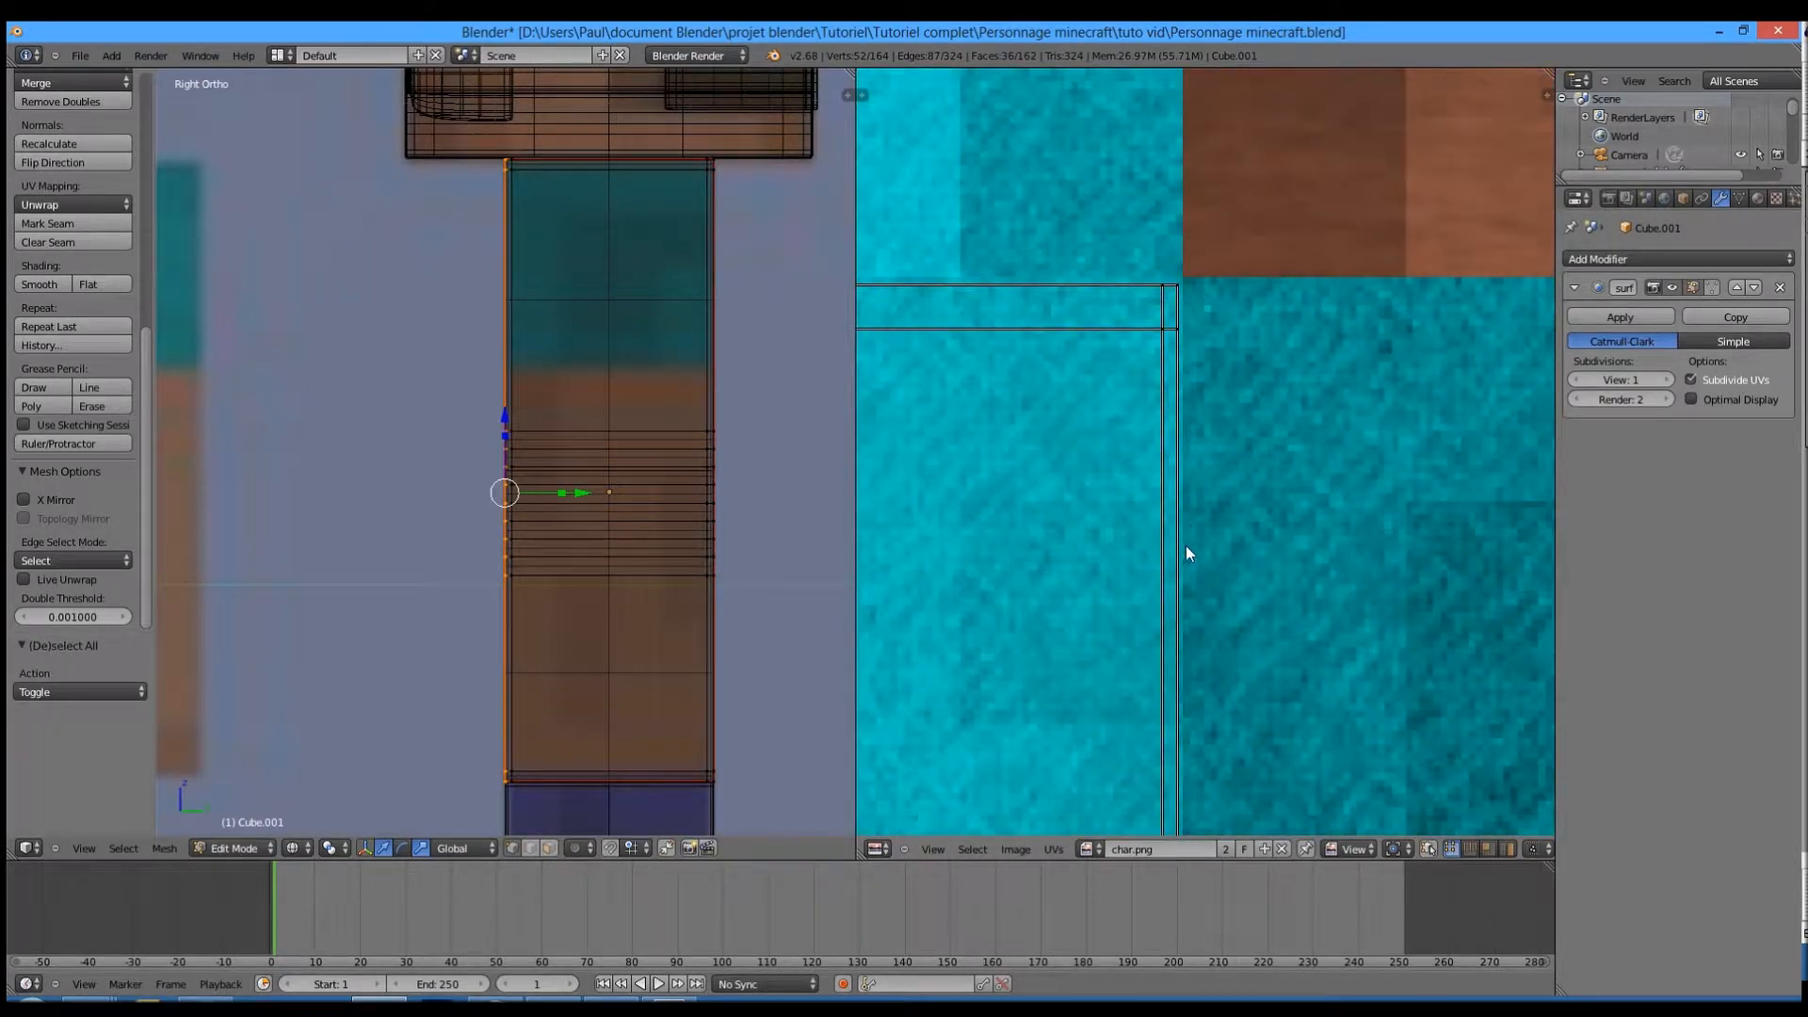
scroll(1103, 554, "down", 5)
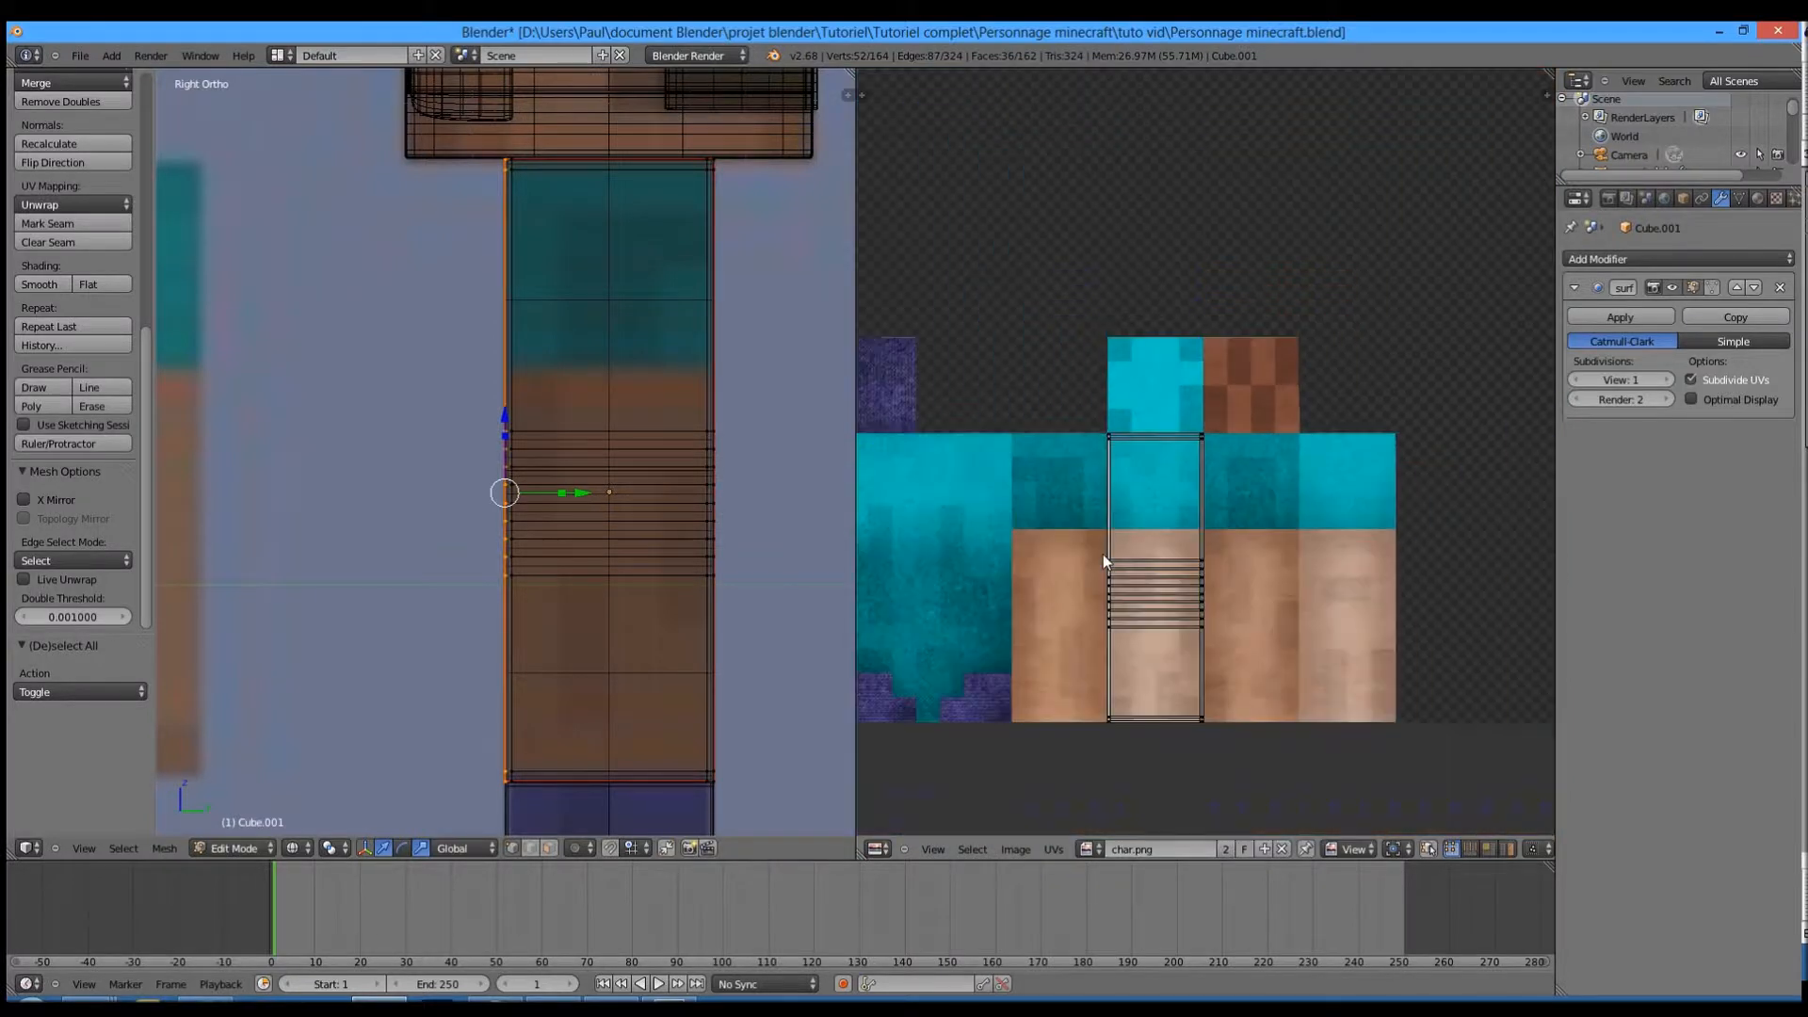
- Clear the mesh selection and box-select the vertices of the arm's outer side in front view
key("a")
key("KP_1")
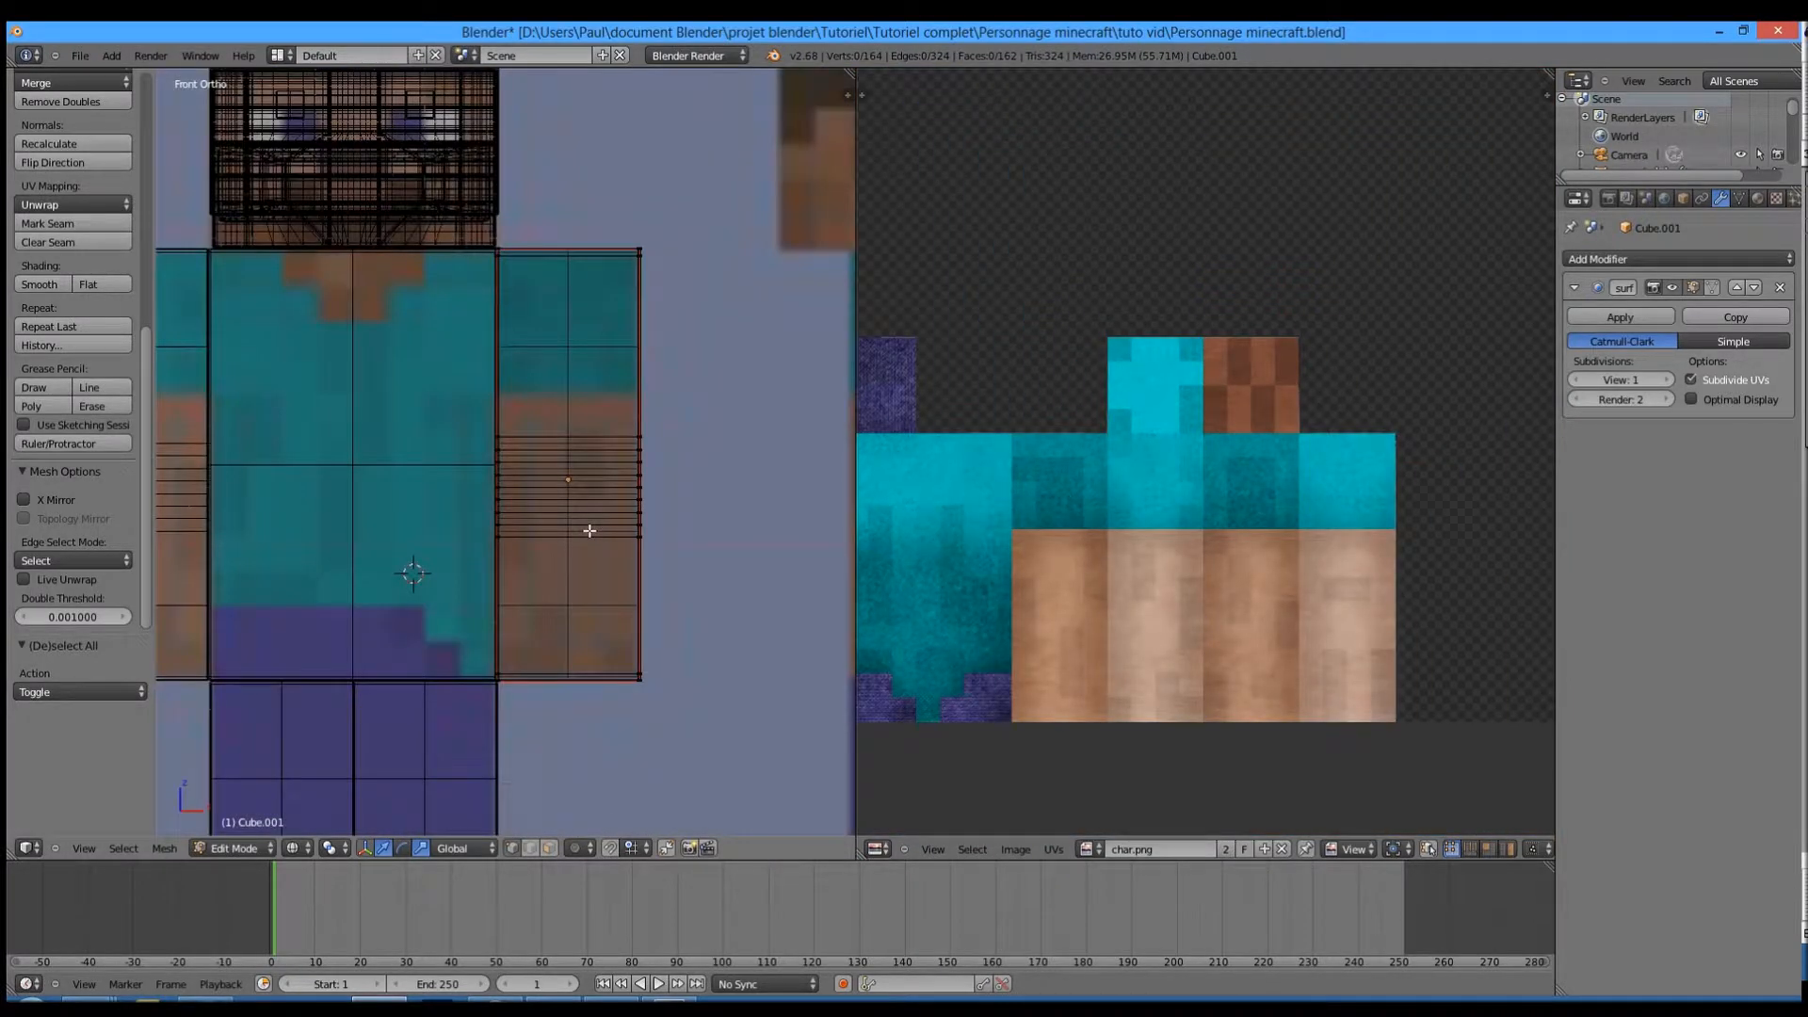
scroll(593, 524, "up", 2)
key("v")
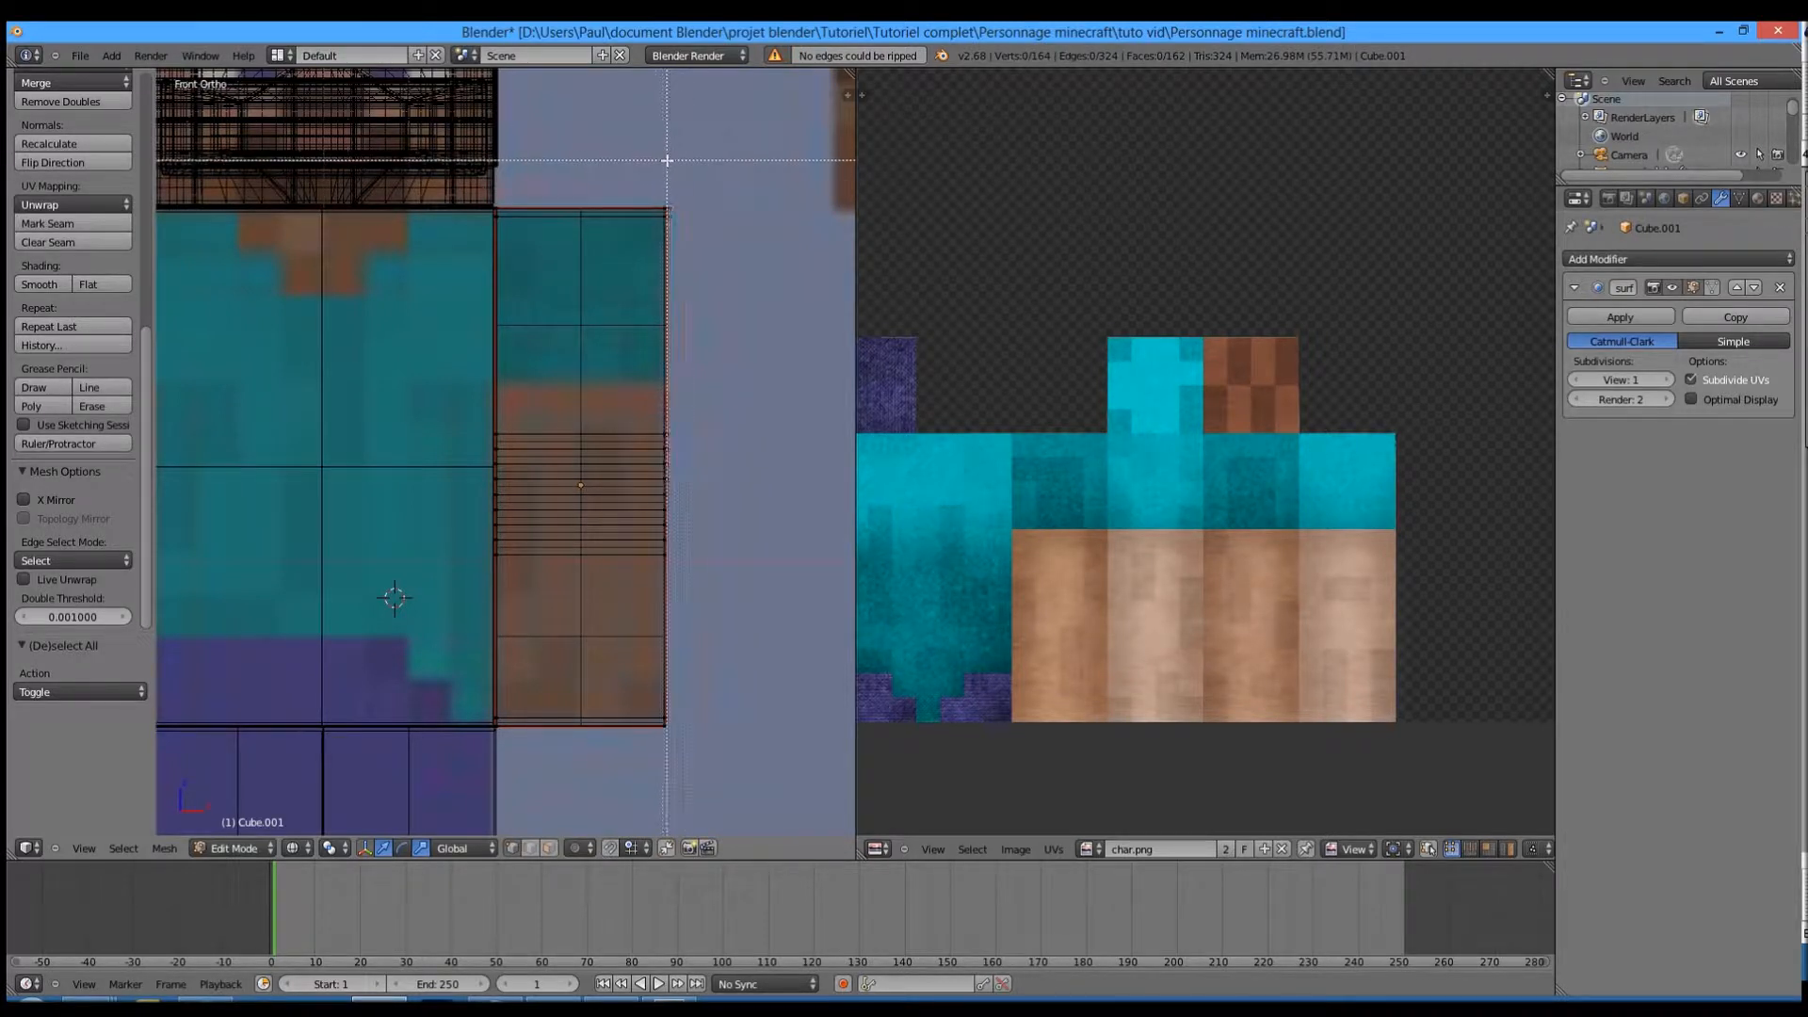
left_click_drag(667, 160, 716, 744)
scroll(1184, 461, "down", 2)
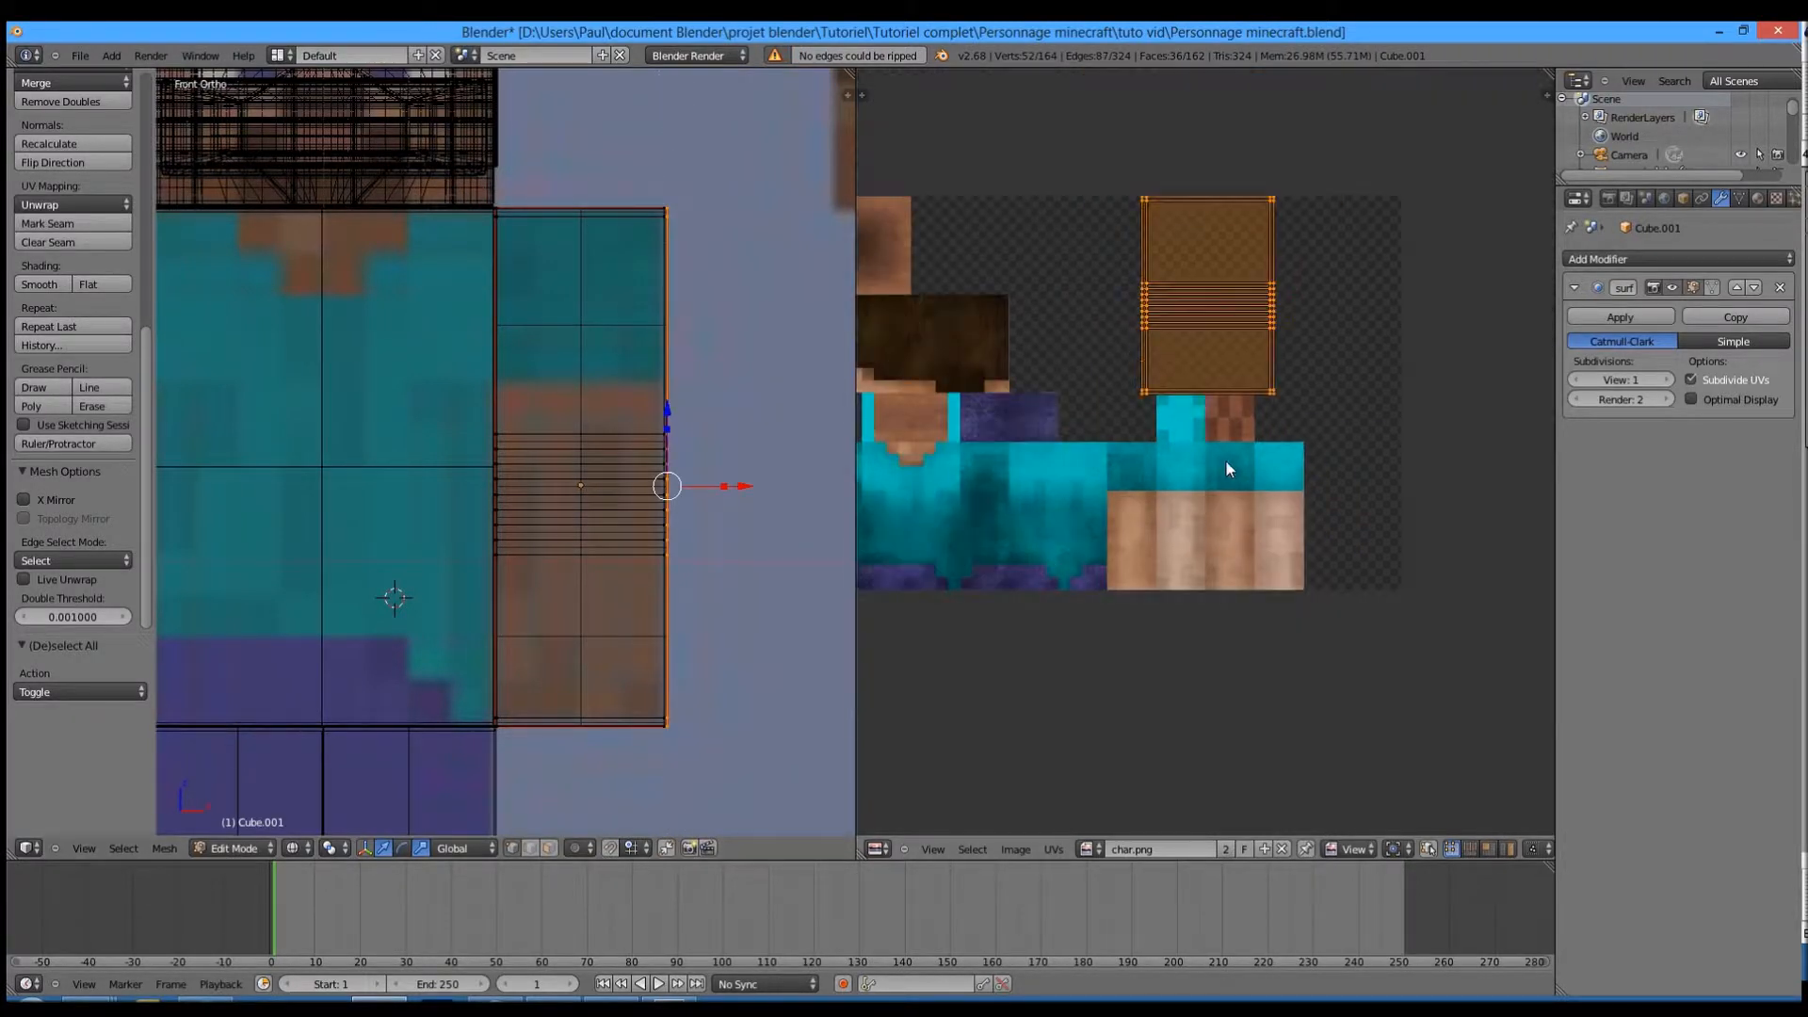
- Narrow the outer side's UVs along X and move them about 0.054 in X and 0.050 in Y onto the darker arm column
scroll(1199, 435, "up", 3)
key("s")
key("x")
left_click(1163, 367)
middle_click_drag(1199, 602, 1199, 264)
scroll(1200, 433, "down", 1)
key("g")
left_click(1264, 440)
- Shift the outer side's UVs about -0.001 along X and scale them to about 0.915 along X to match the column's width
scroll(1264, 441, "up", 7)
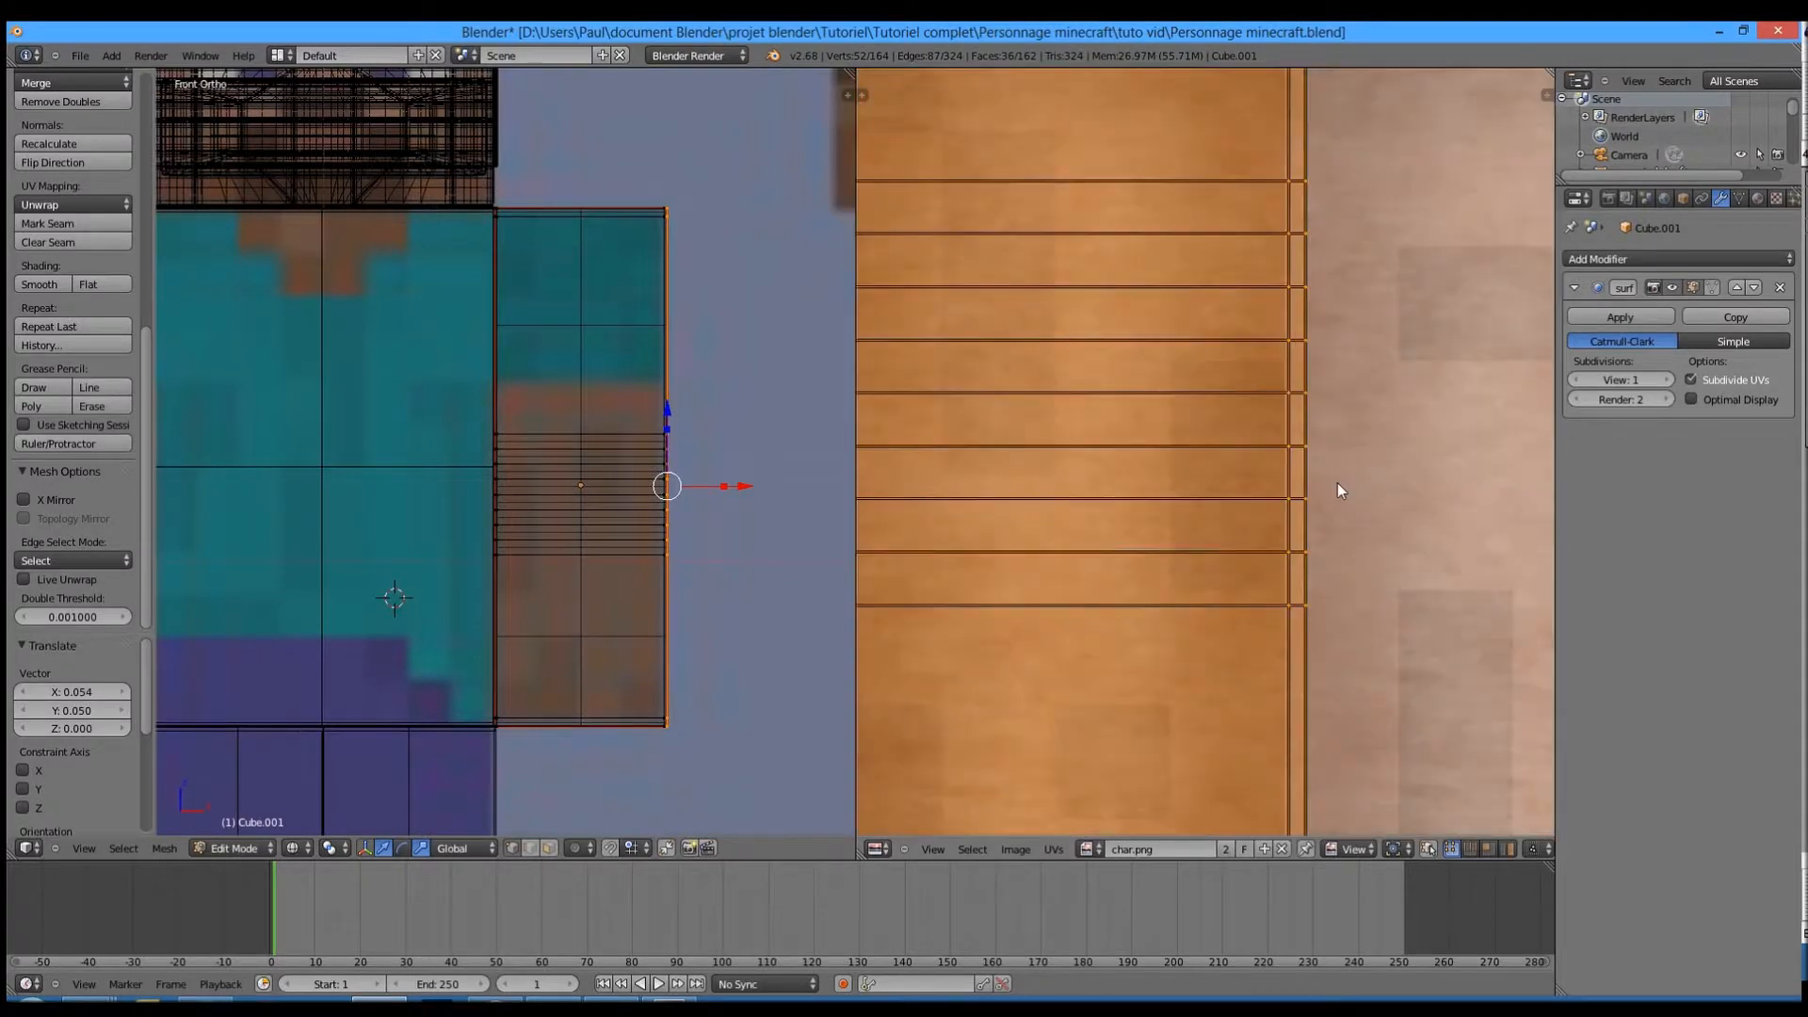
scroll(1337, 483, "down", 1)
key("g")
key("x")
left_click(1306, 483)
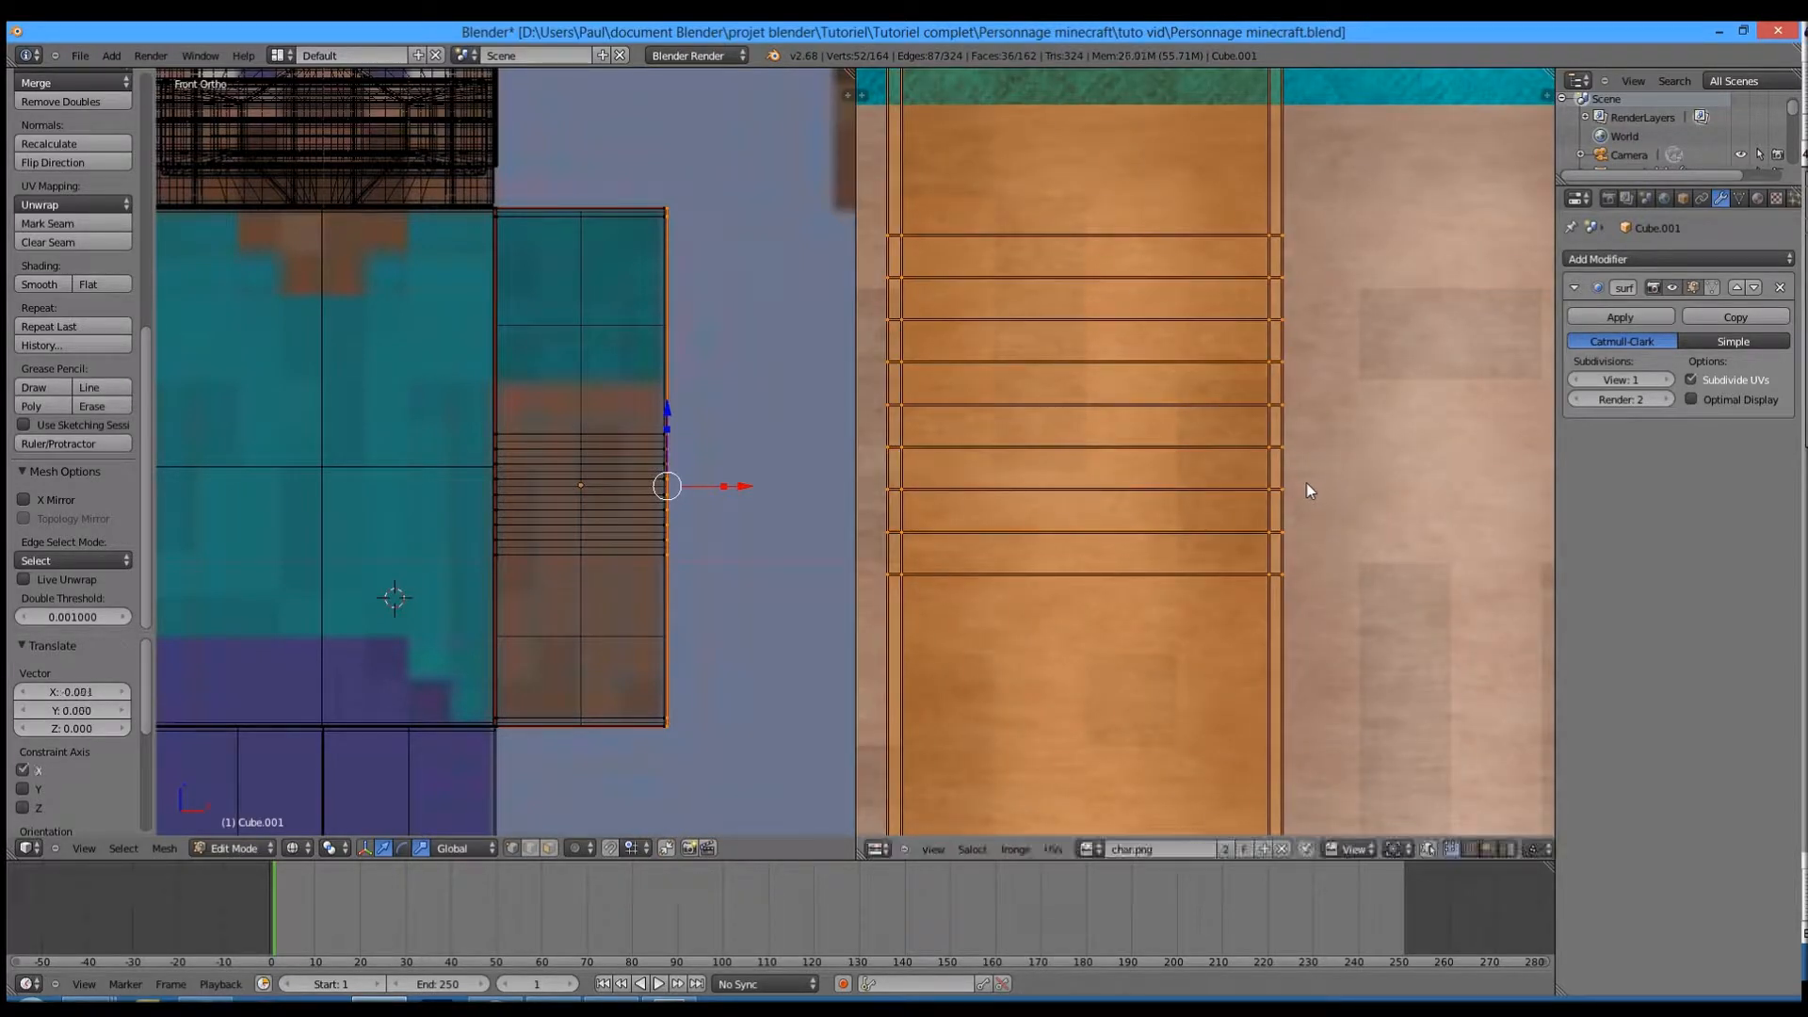
key("s")
key("x")
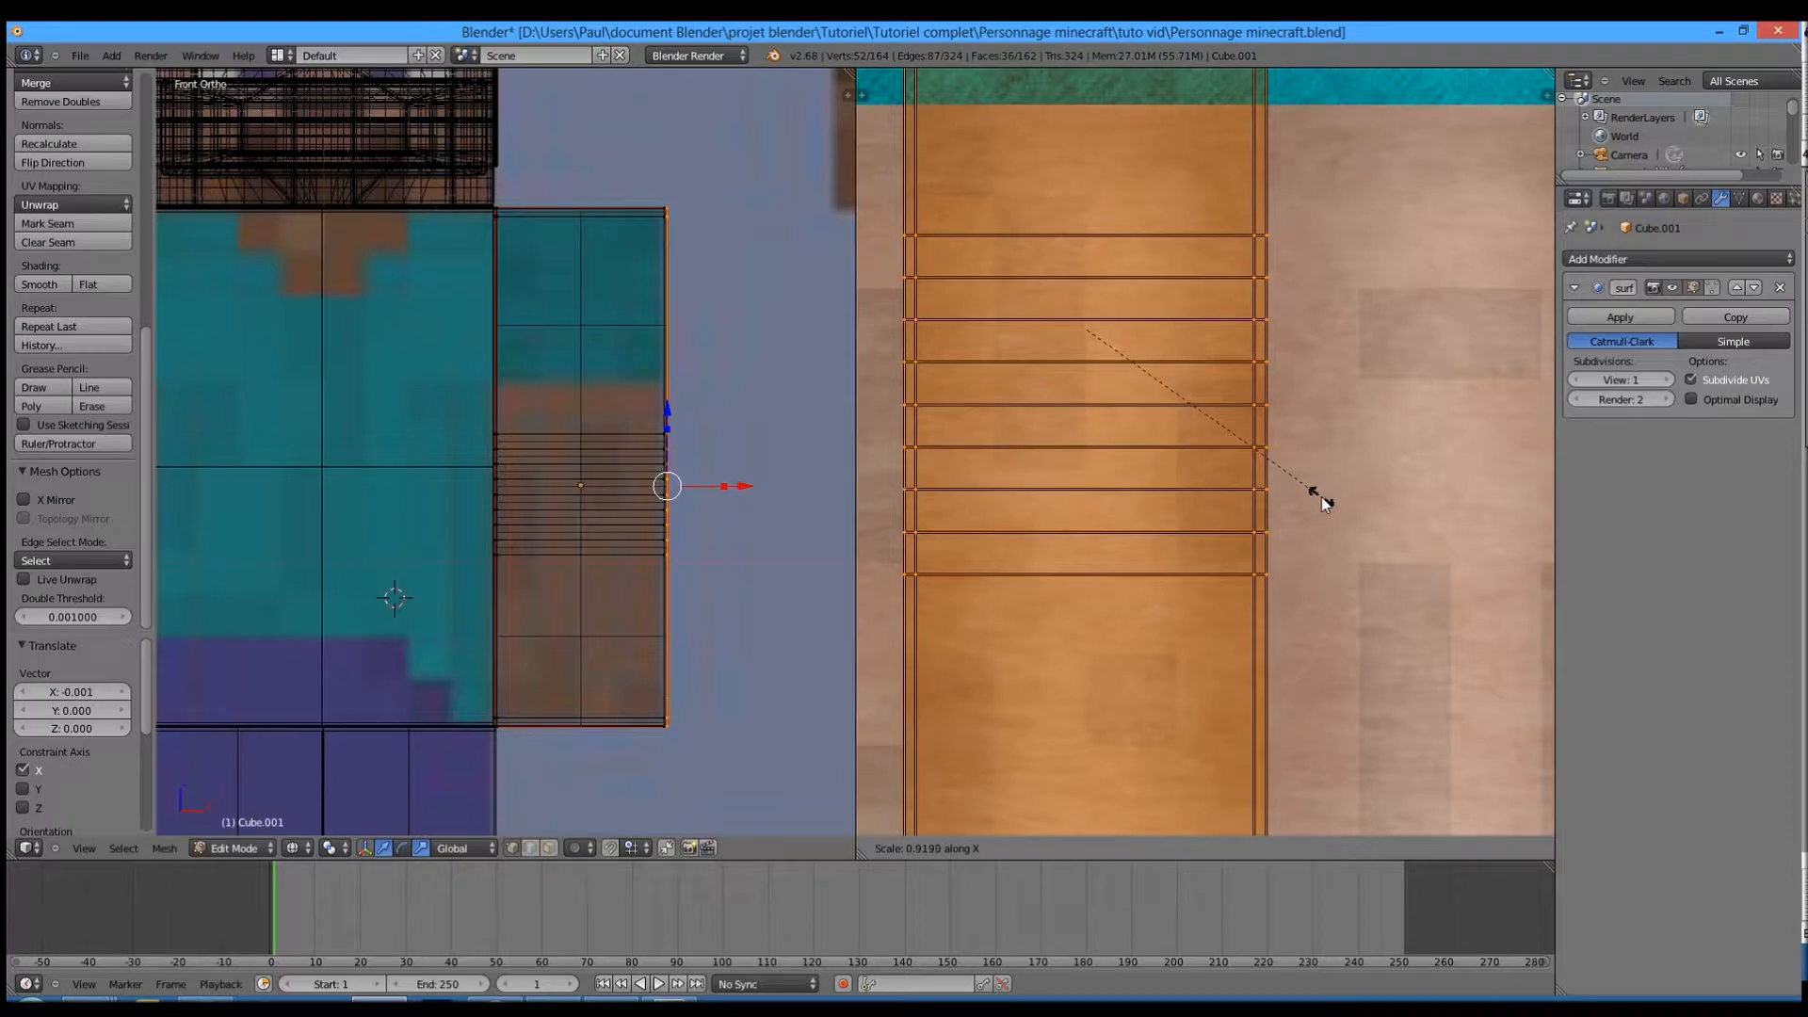
left_click(1307, 499)
scroll(1318, 655, "down", 5)
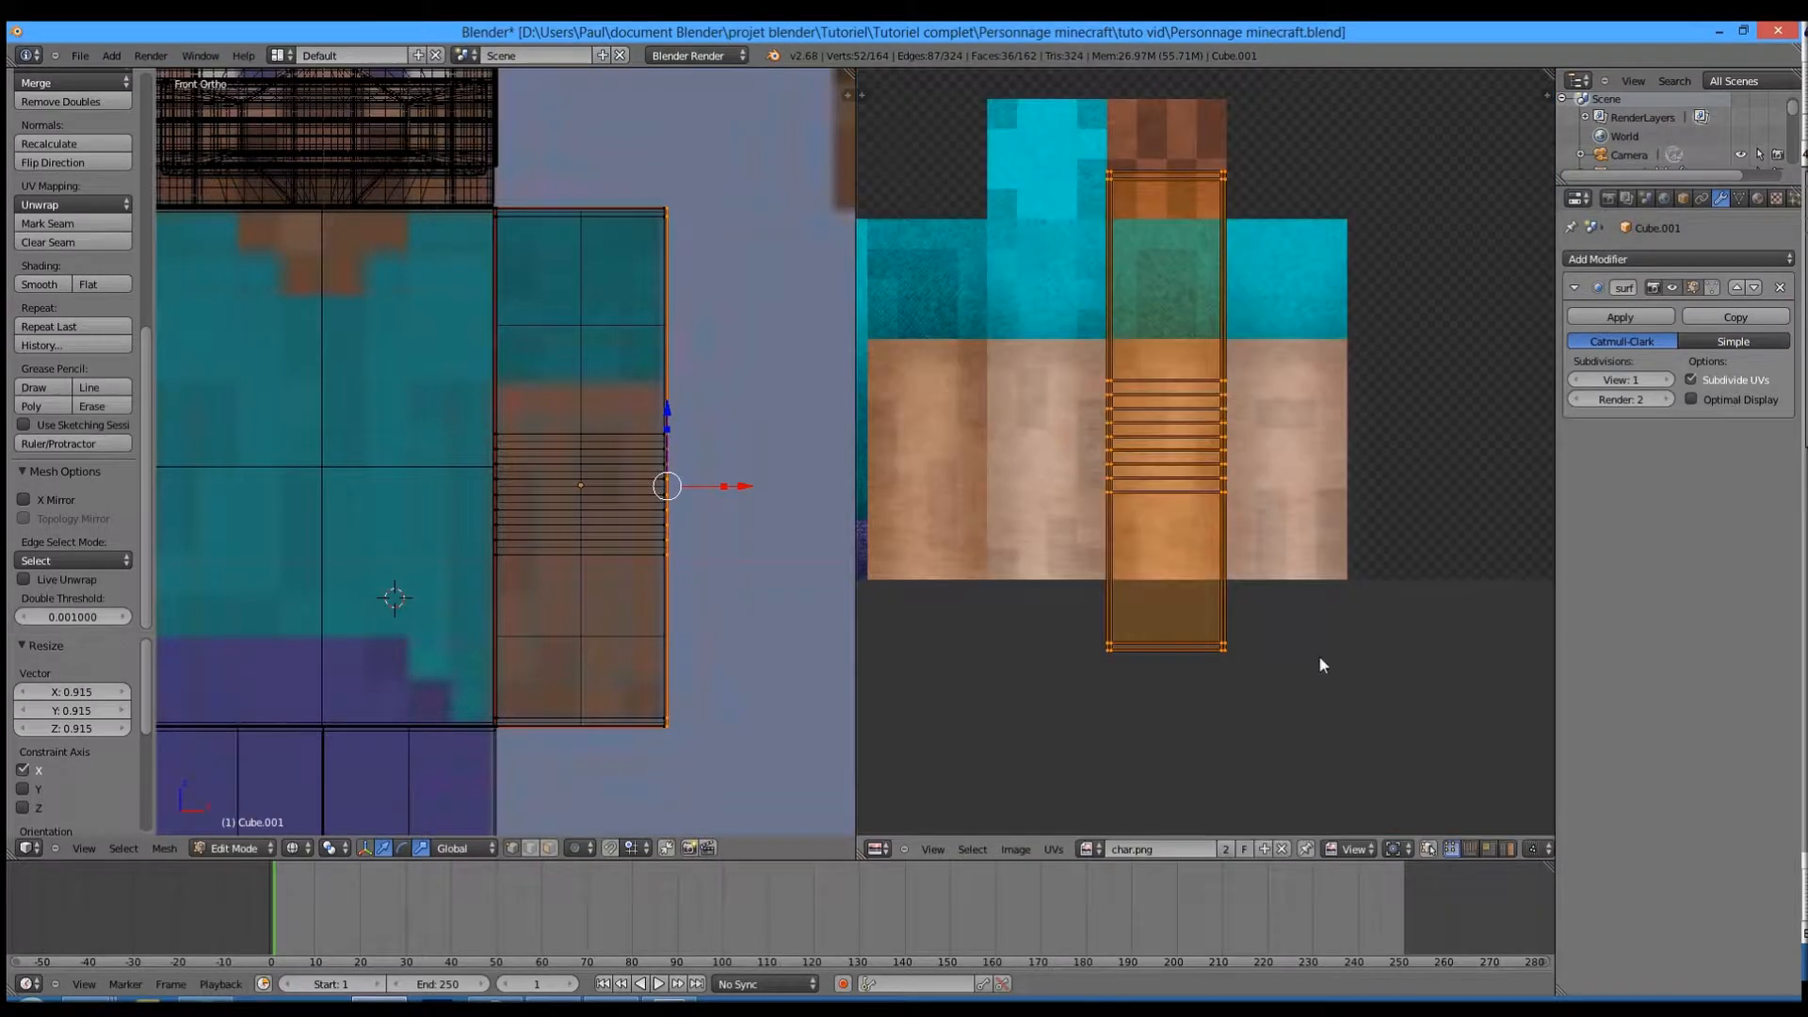
- Scale the outer side's UVs to about 0.736 along Y and move them up about 0.012
key("s")
key("y")
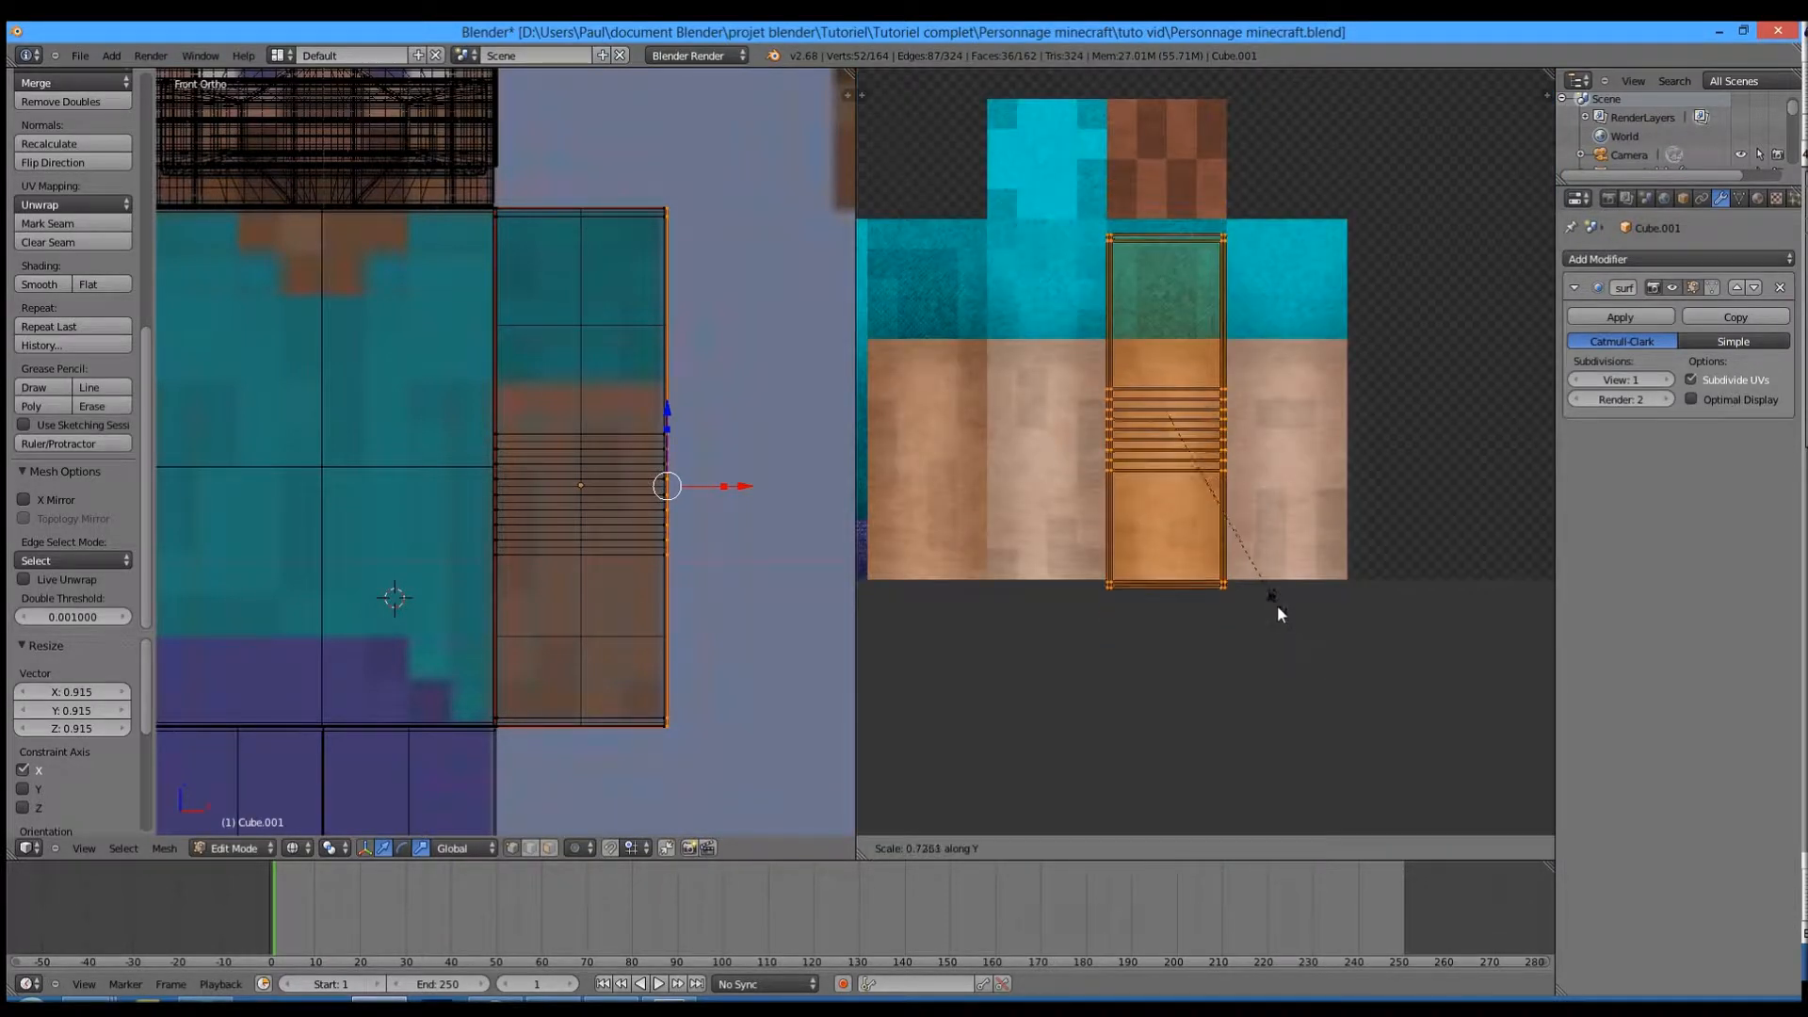
left_click(1269, 602)
key("g")
key("y")
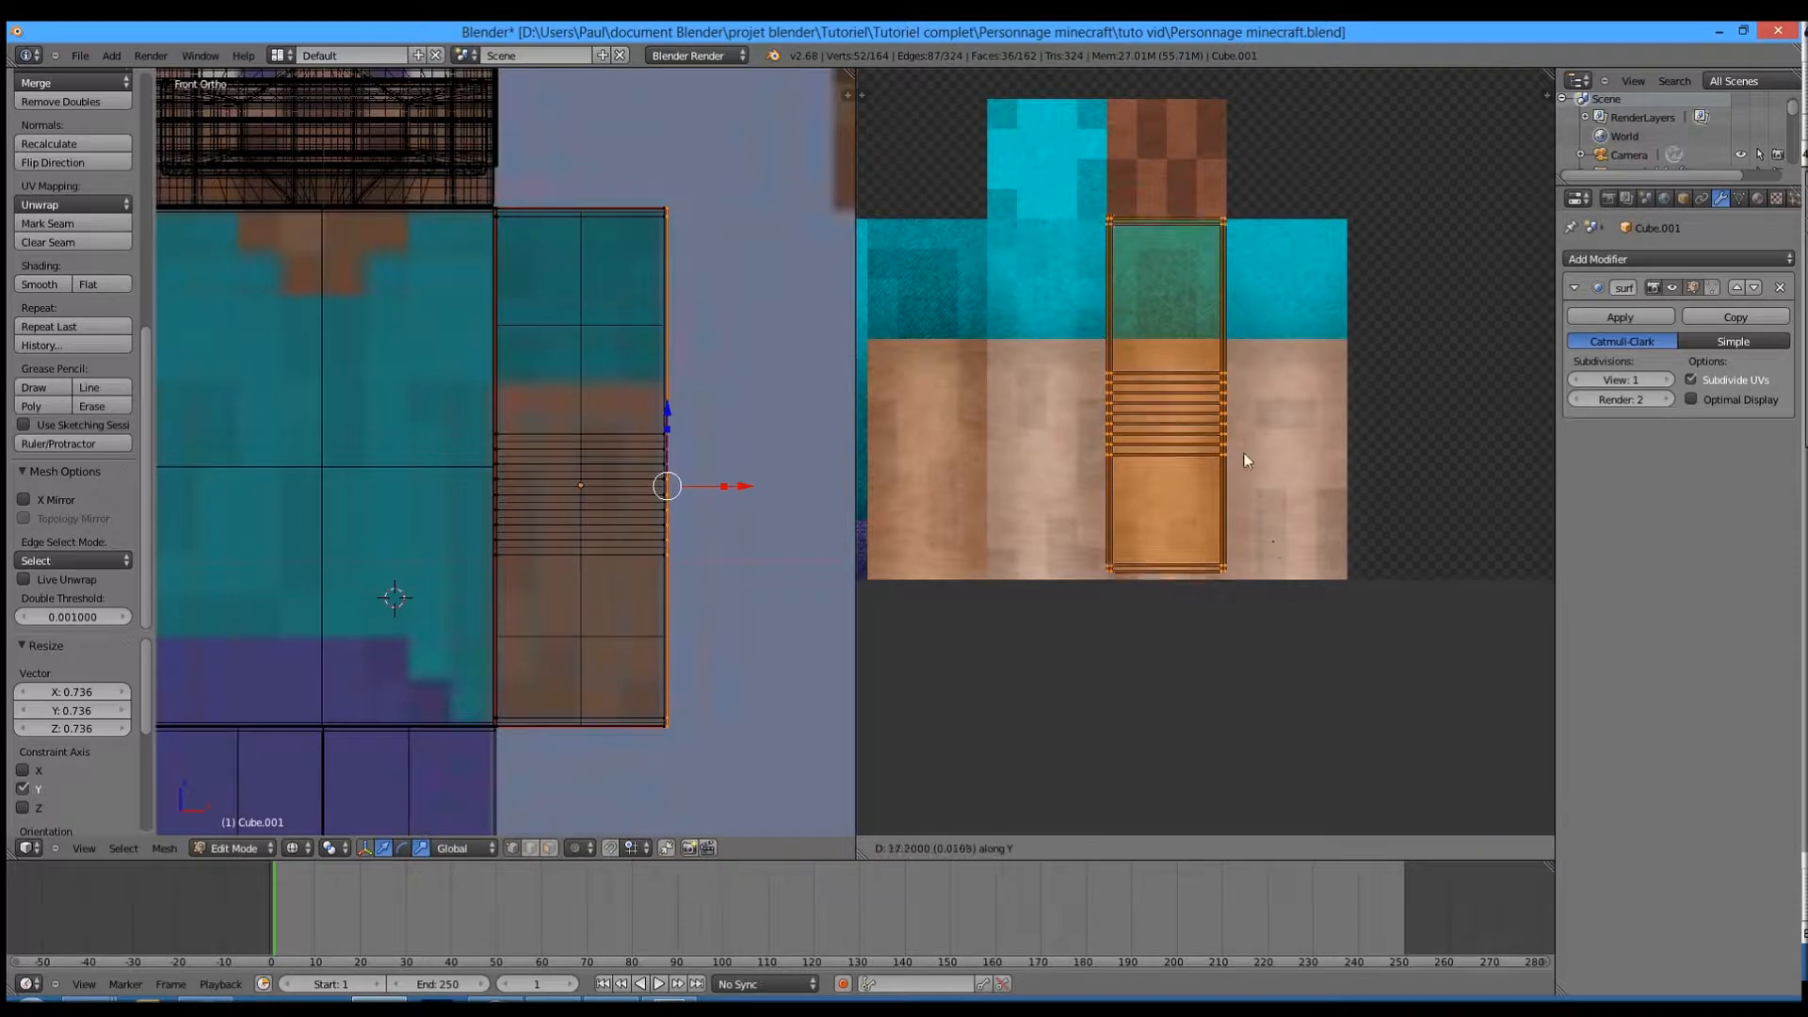
left_click(1247, 493)
- Refine the outer side's UV height by scaling to about 1.020 along Y and shifting up about 0.001 to the column's borders
scroll(1162, 621, "up", 5)
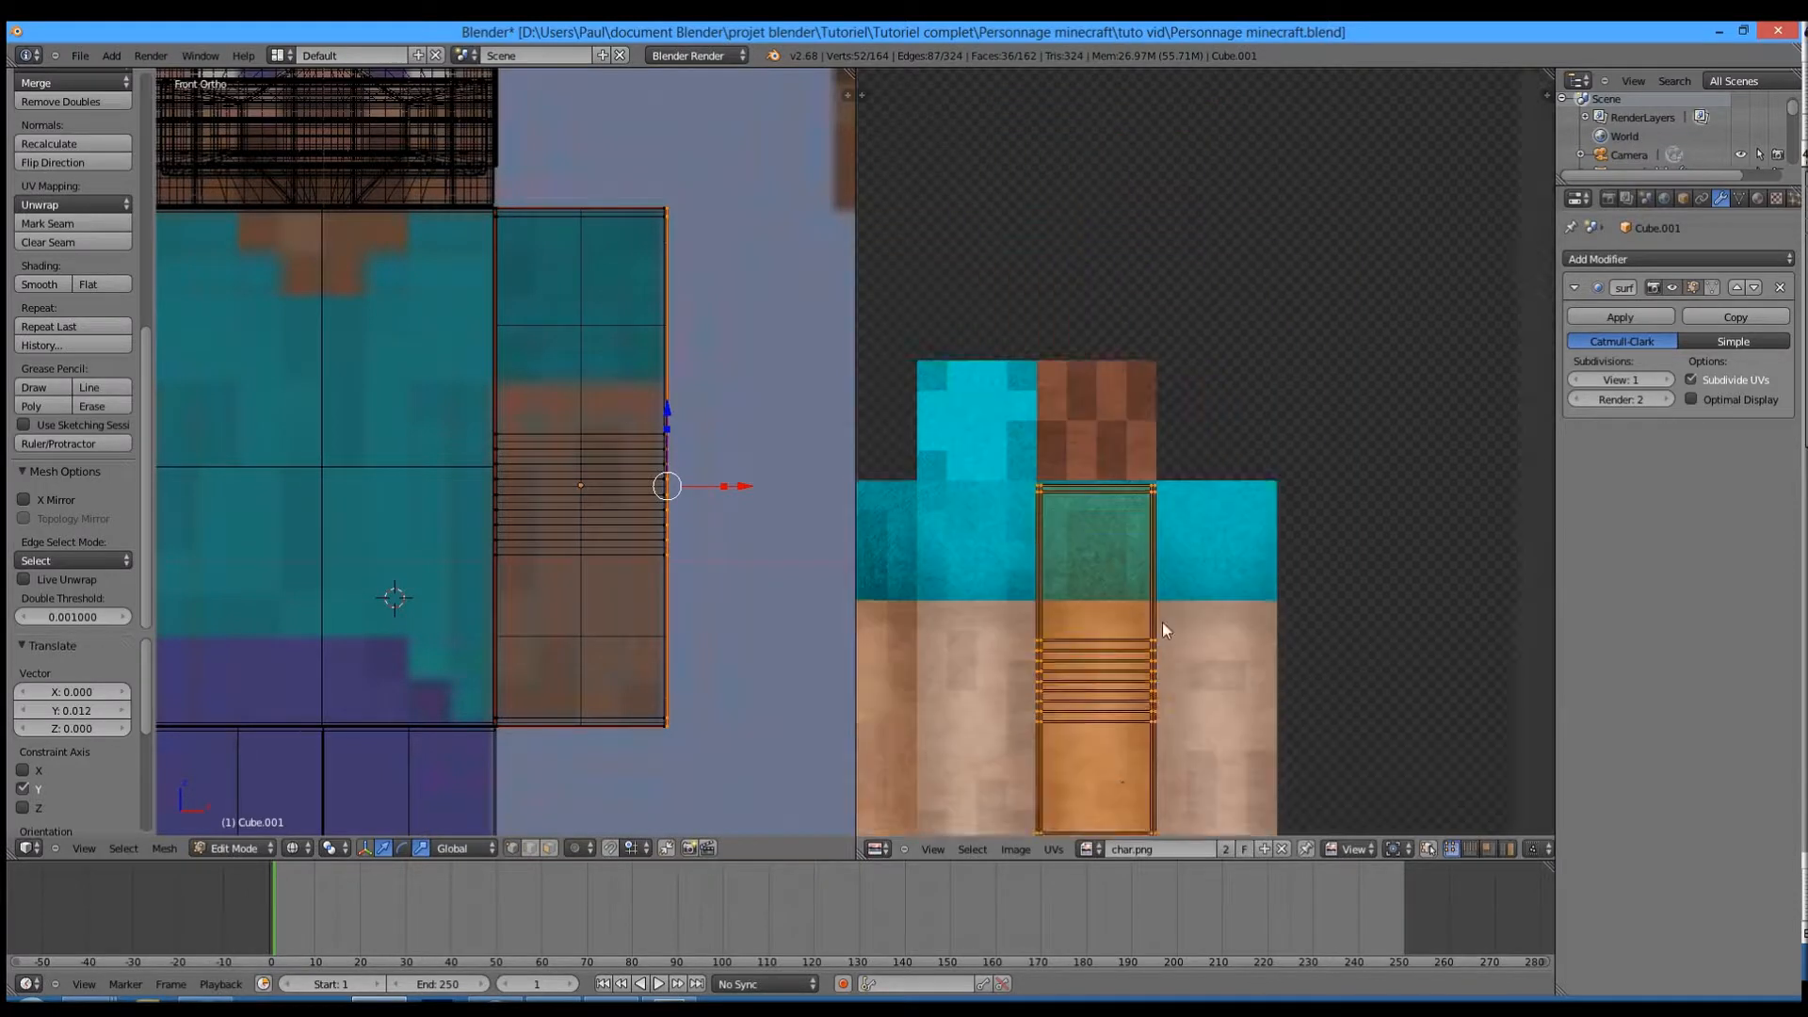
key("s")
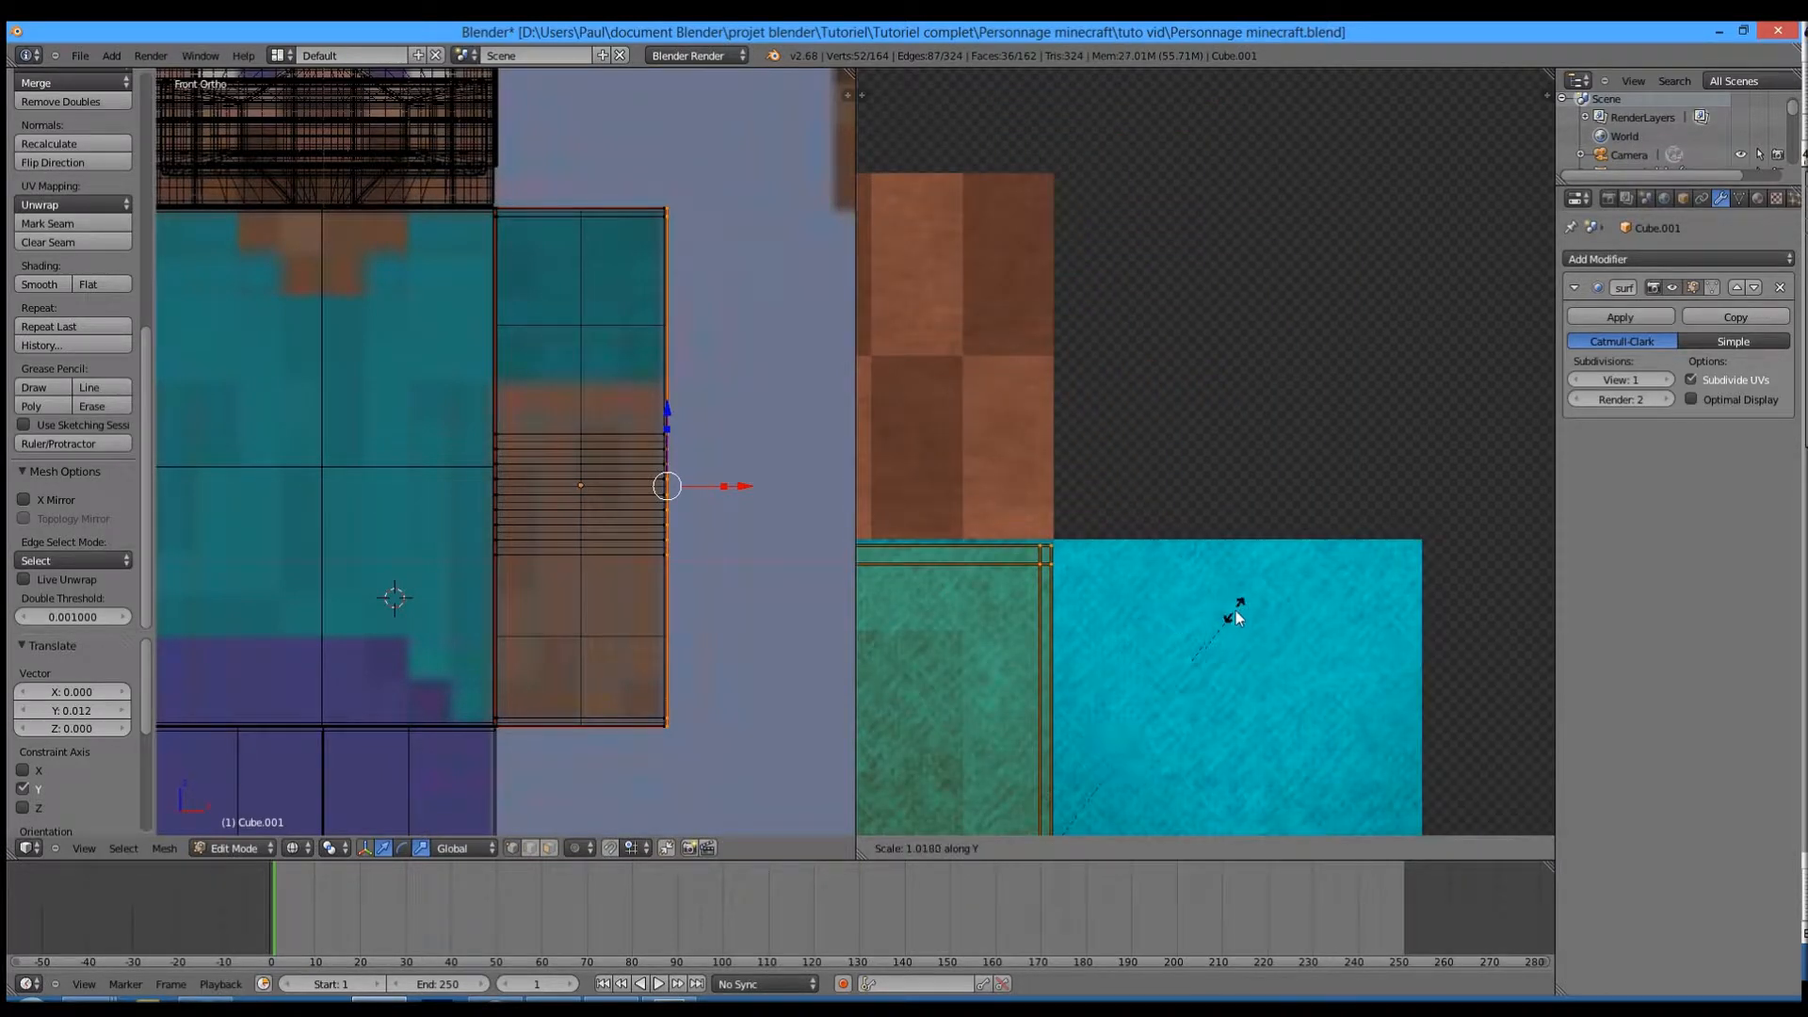
left_click(1235, 612)
scroll(1156, 646, "down", 4)
middle_click_drag(1142, 724, 1224, 408)
scroll(1226, 424, "up", 5)
middle_click_drag(1238, 729, 1214, 400)
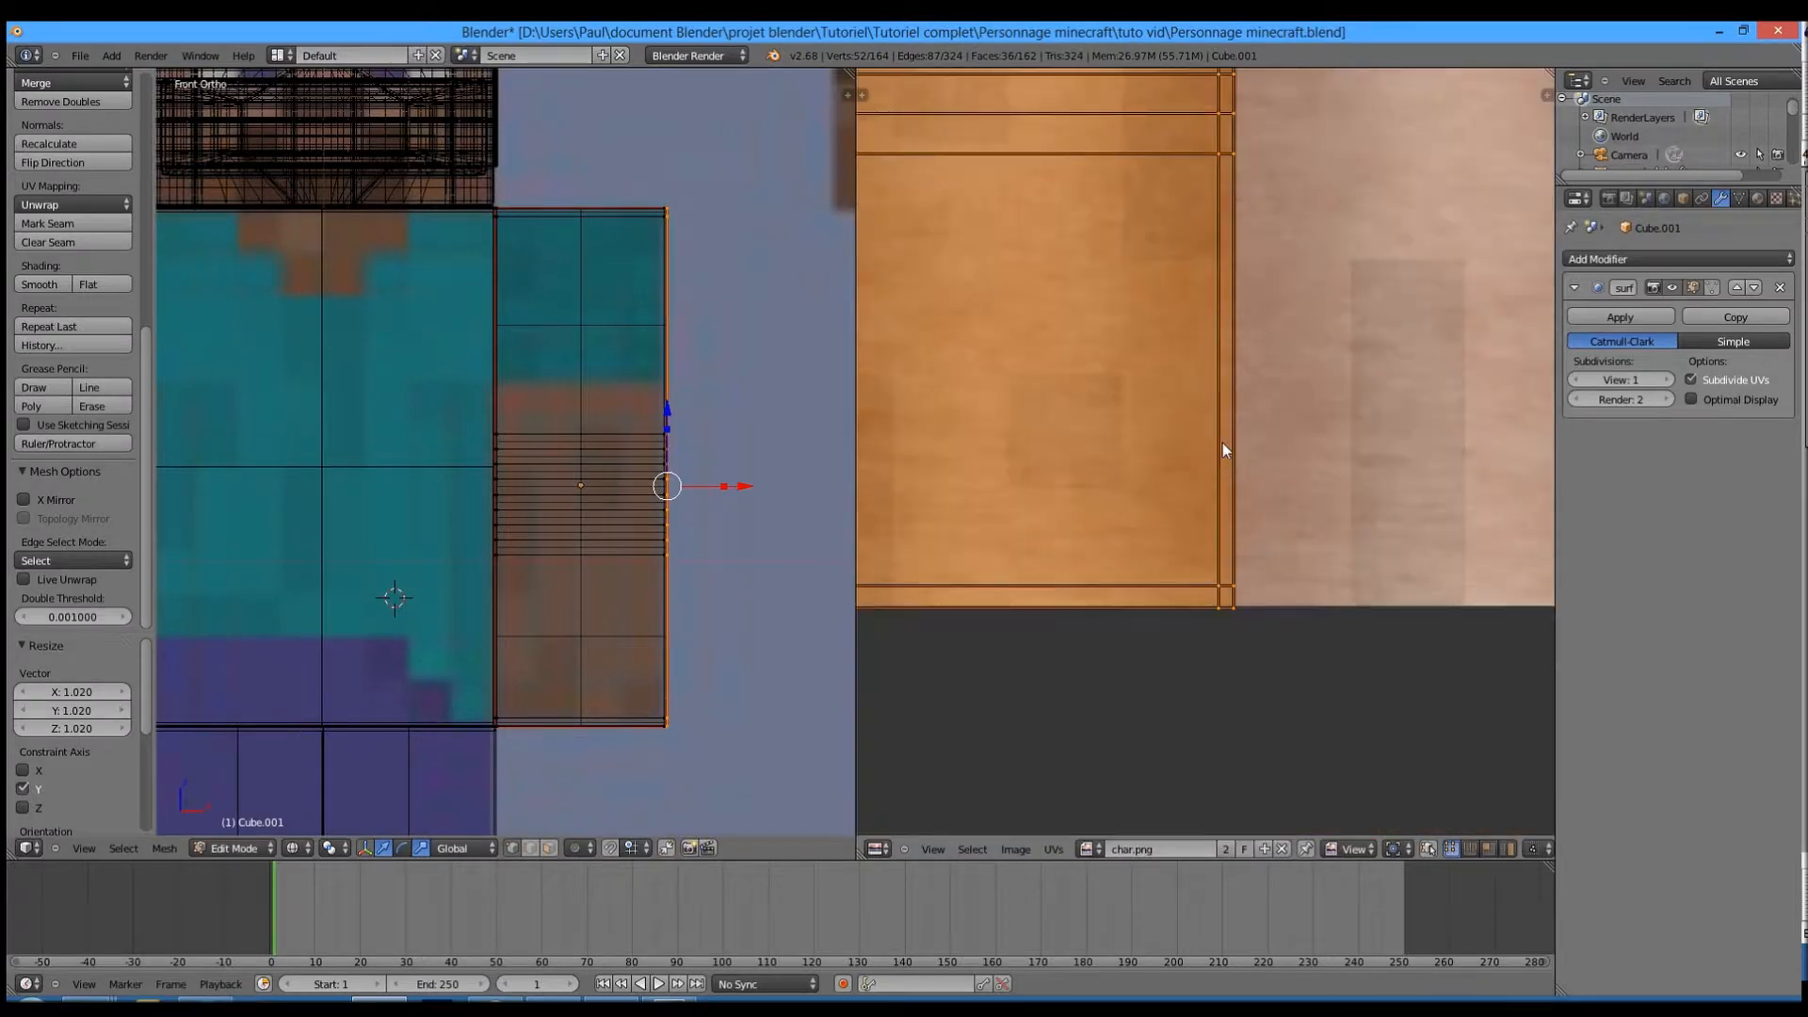
scroll(1228, 499, "up", 2)
key("g")
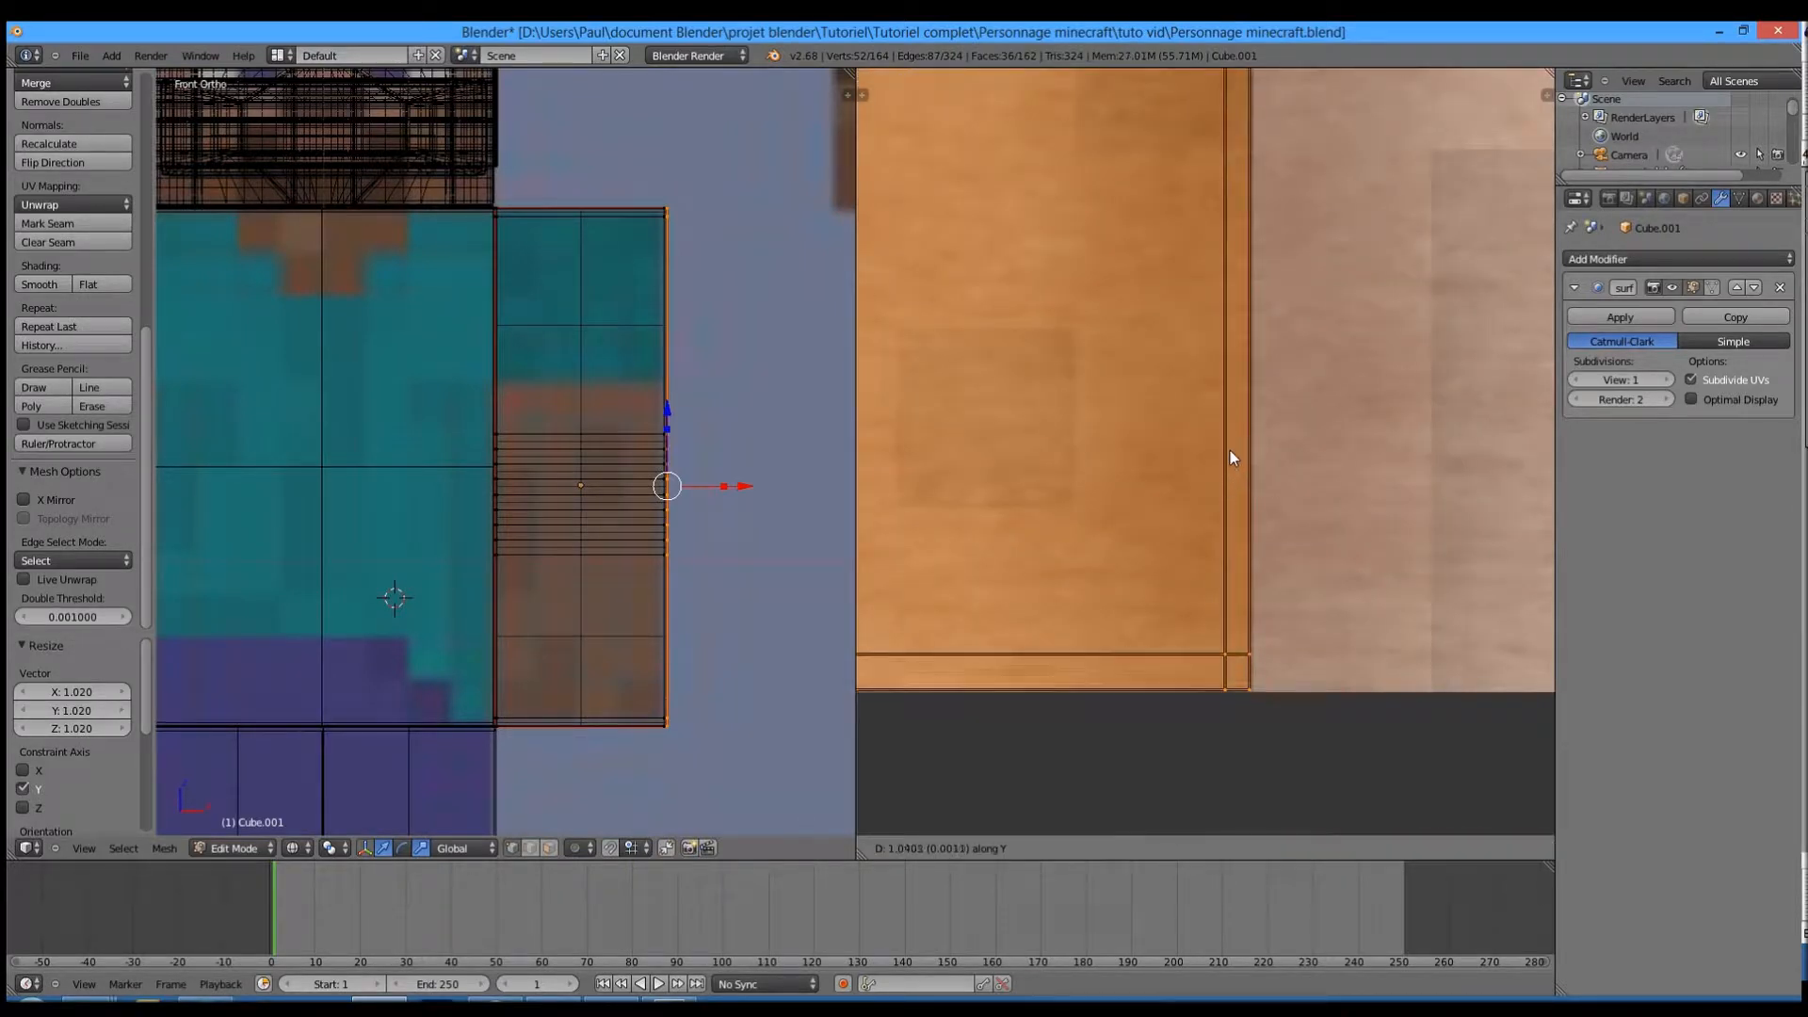
left_click(1229, 448)
scroll(1229, 448, "down", 7)
scroll(1209, 228, "up", 6)
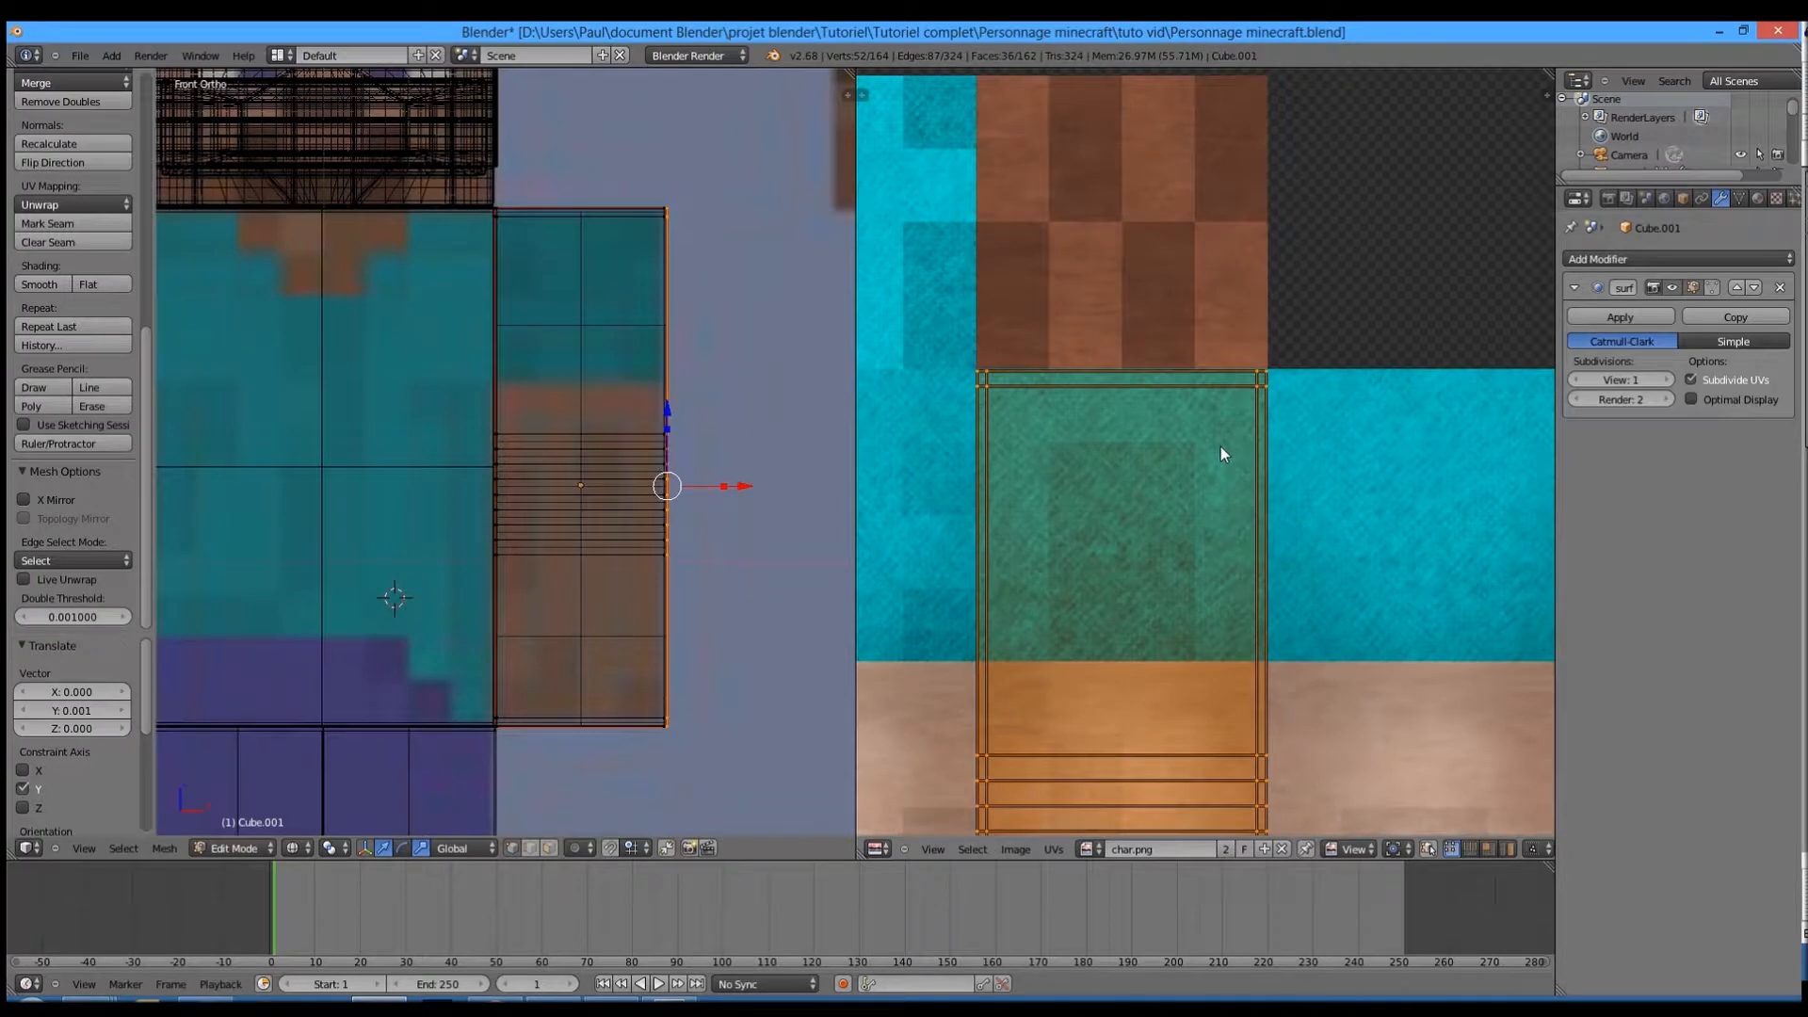
- Clear the selection and box-select the vertices of the arm's back face in right view
scroll(659, 424, "down", 3)
key("KP_3")
key("a")
key("b")
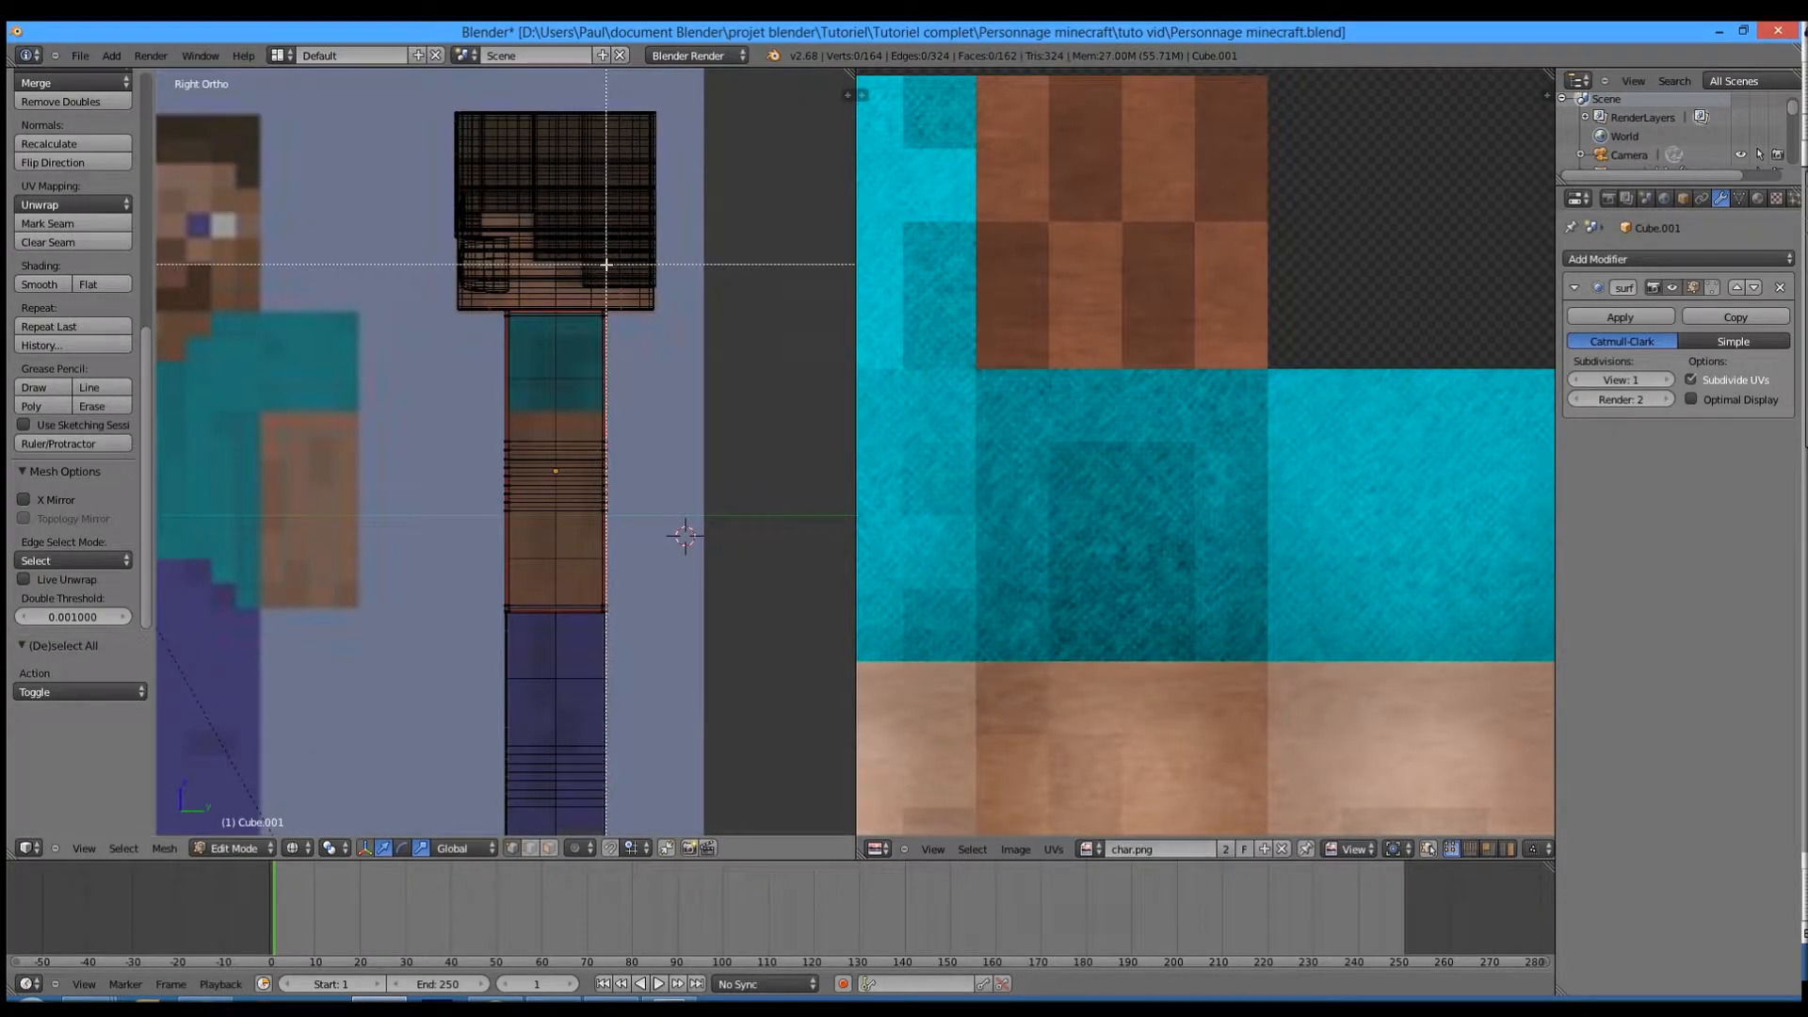
left_click_drag(603, 264, 726, 737)
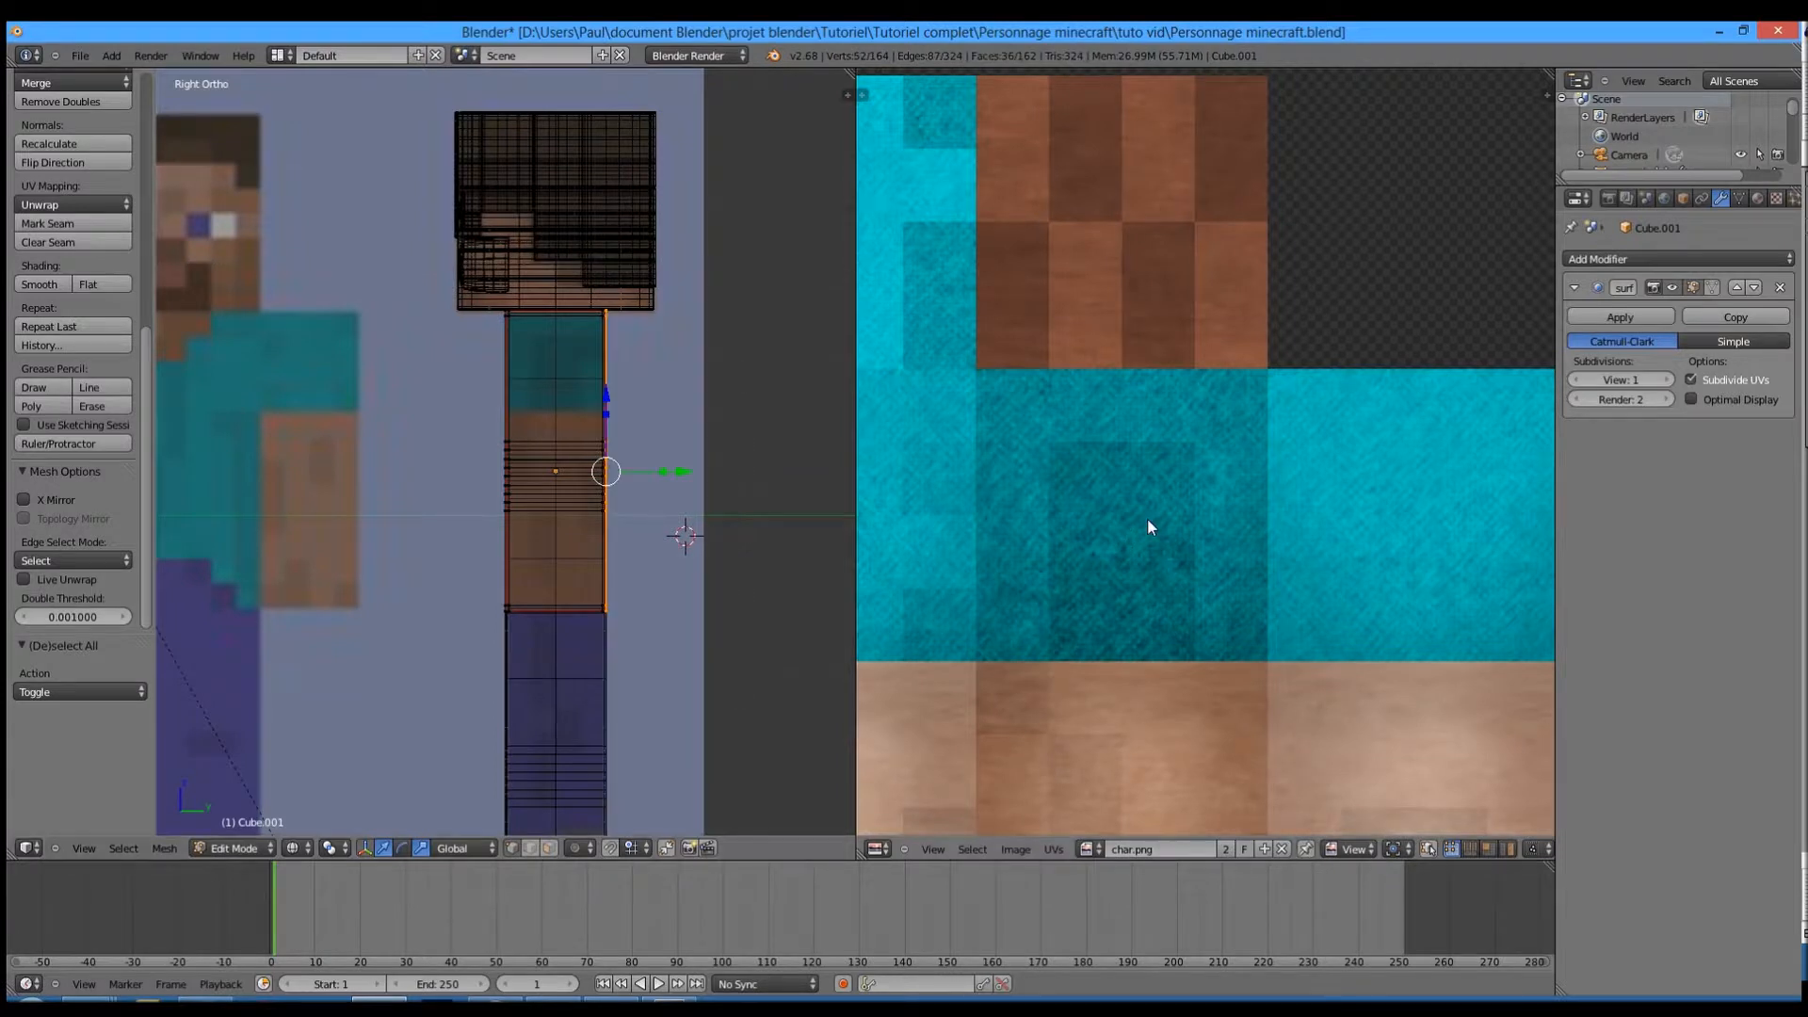
- Move the back face's UVs about 1.25 along X over the arm texture and scale them to about 0.2 along X
scroll(1147, 518, "down", 8)
key("g")
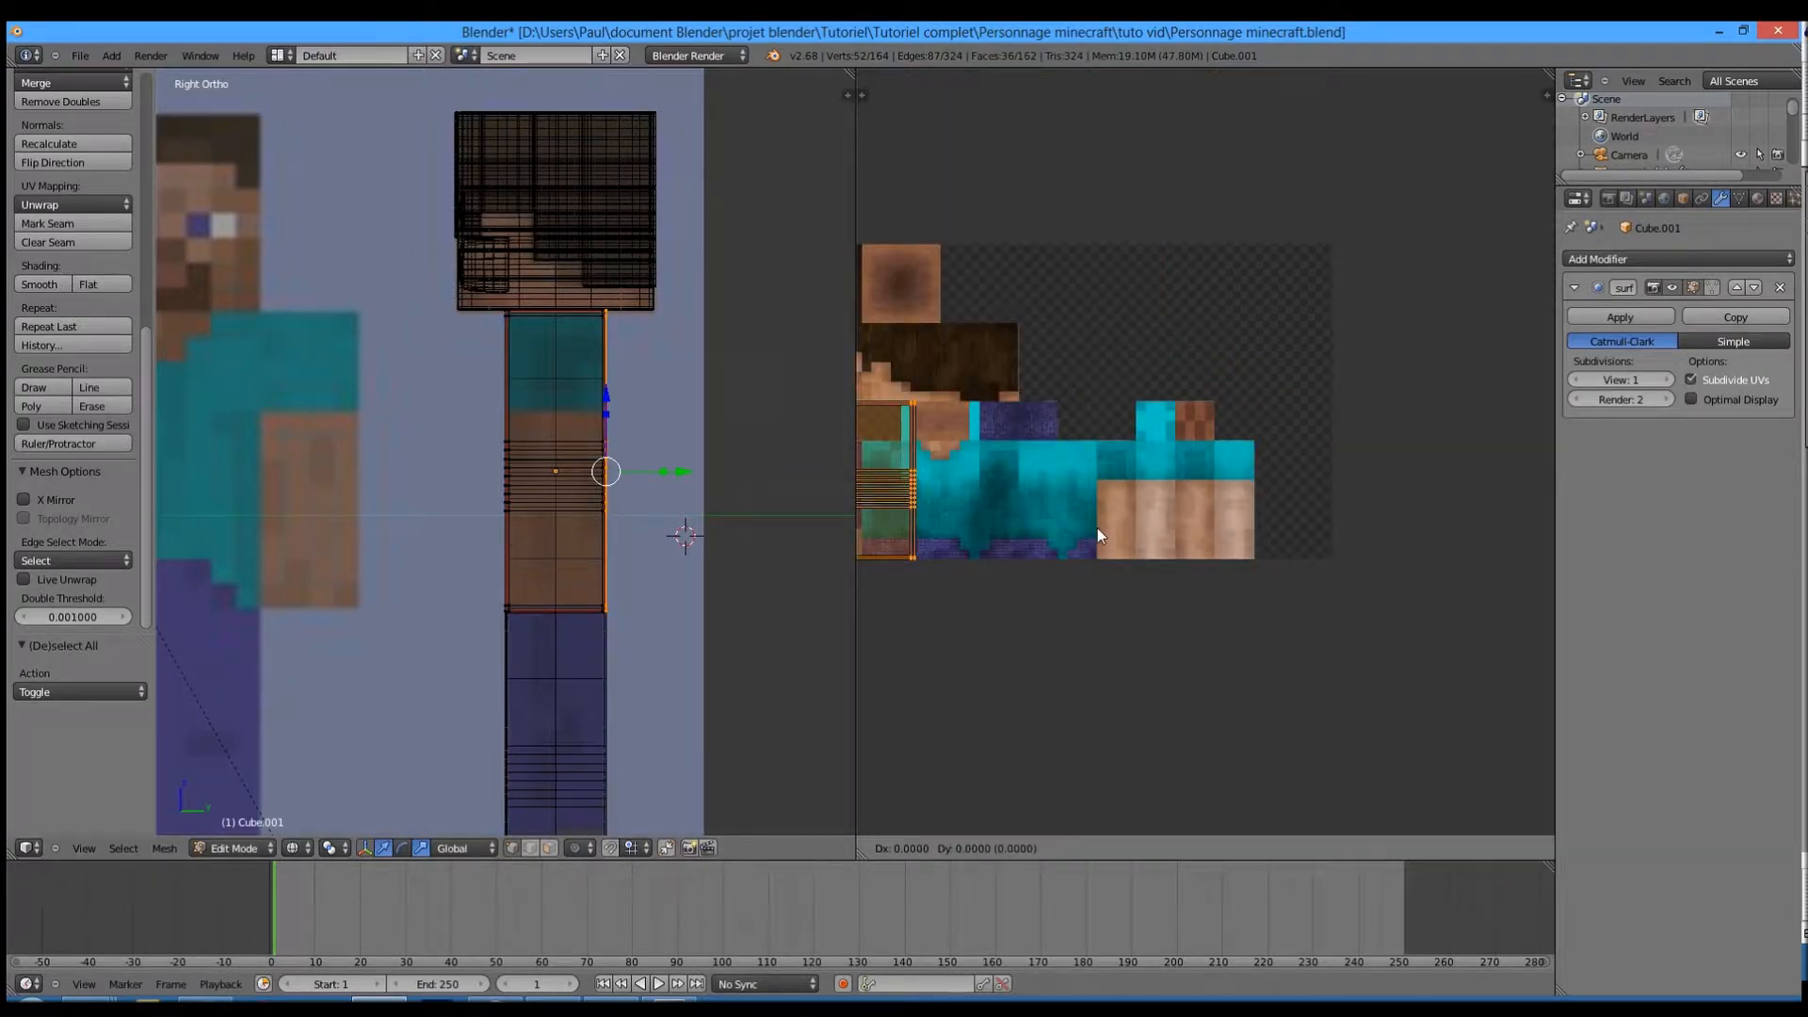
key("x")
left_click(1498, 556)
scroll(1300, 578, "up", 4)
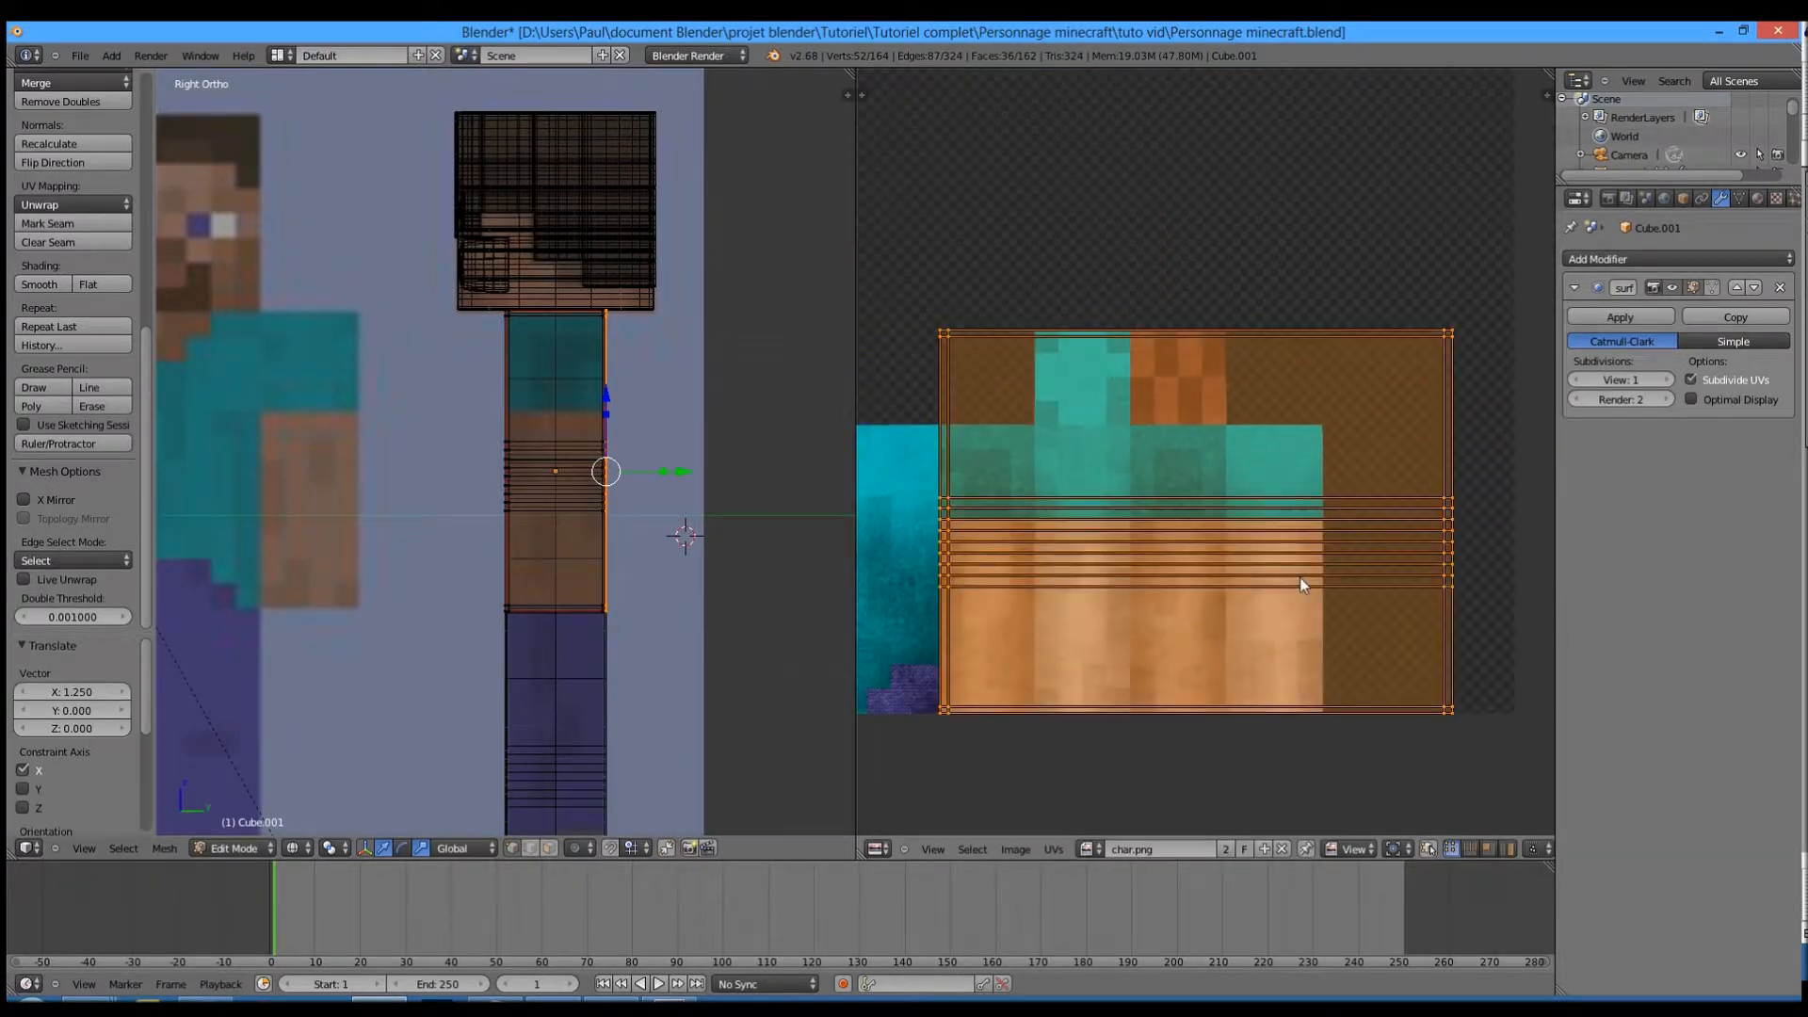
key("s")
key("x")
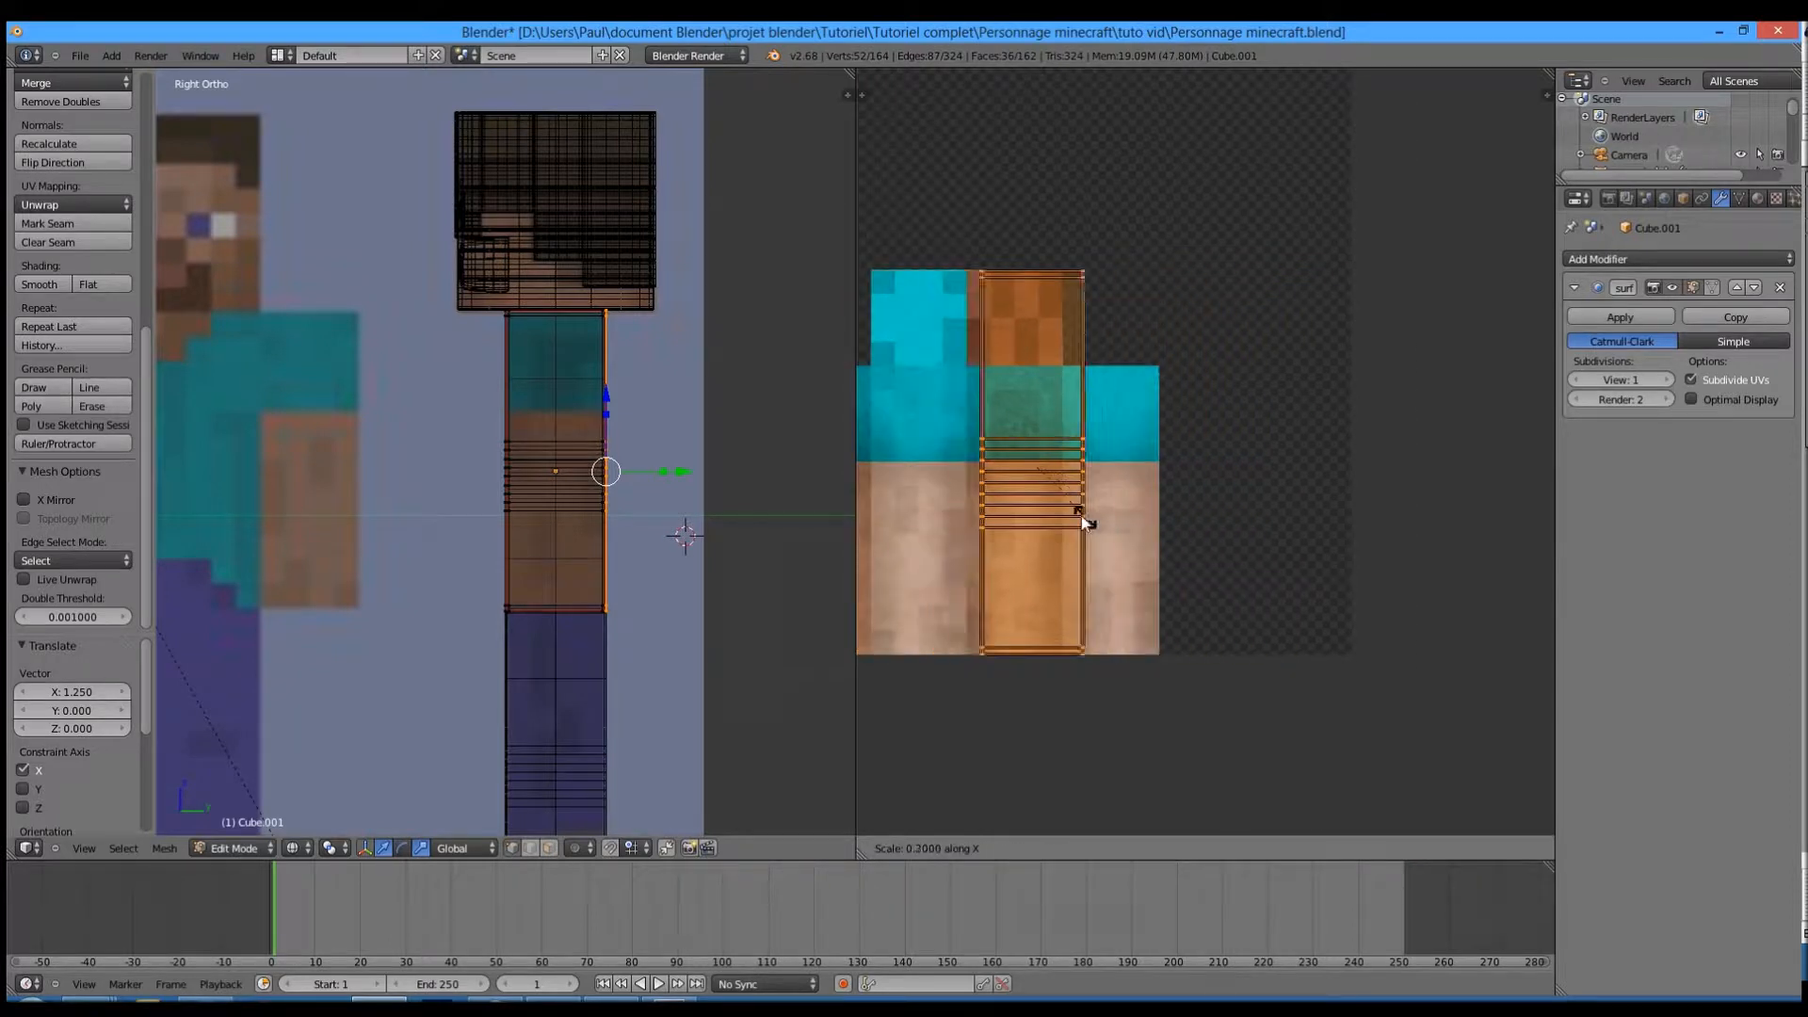
left_click(1075, 511)
- Move the back face's UVs about 0.102 along X onto the last arm column and scale them to about 0.953 along X
scroll(1055, 525, "up", 2)
key("g")
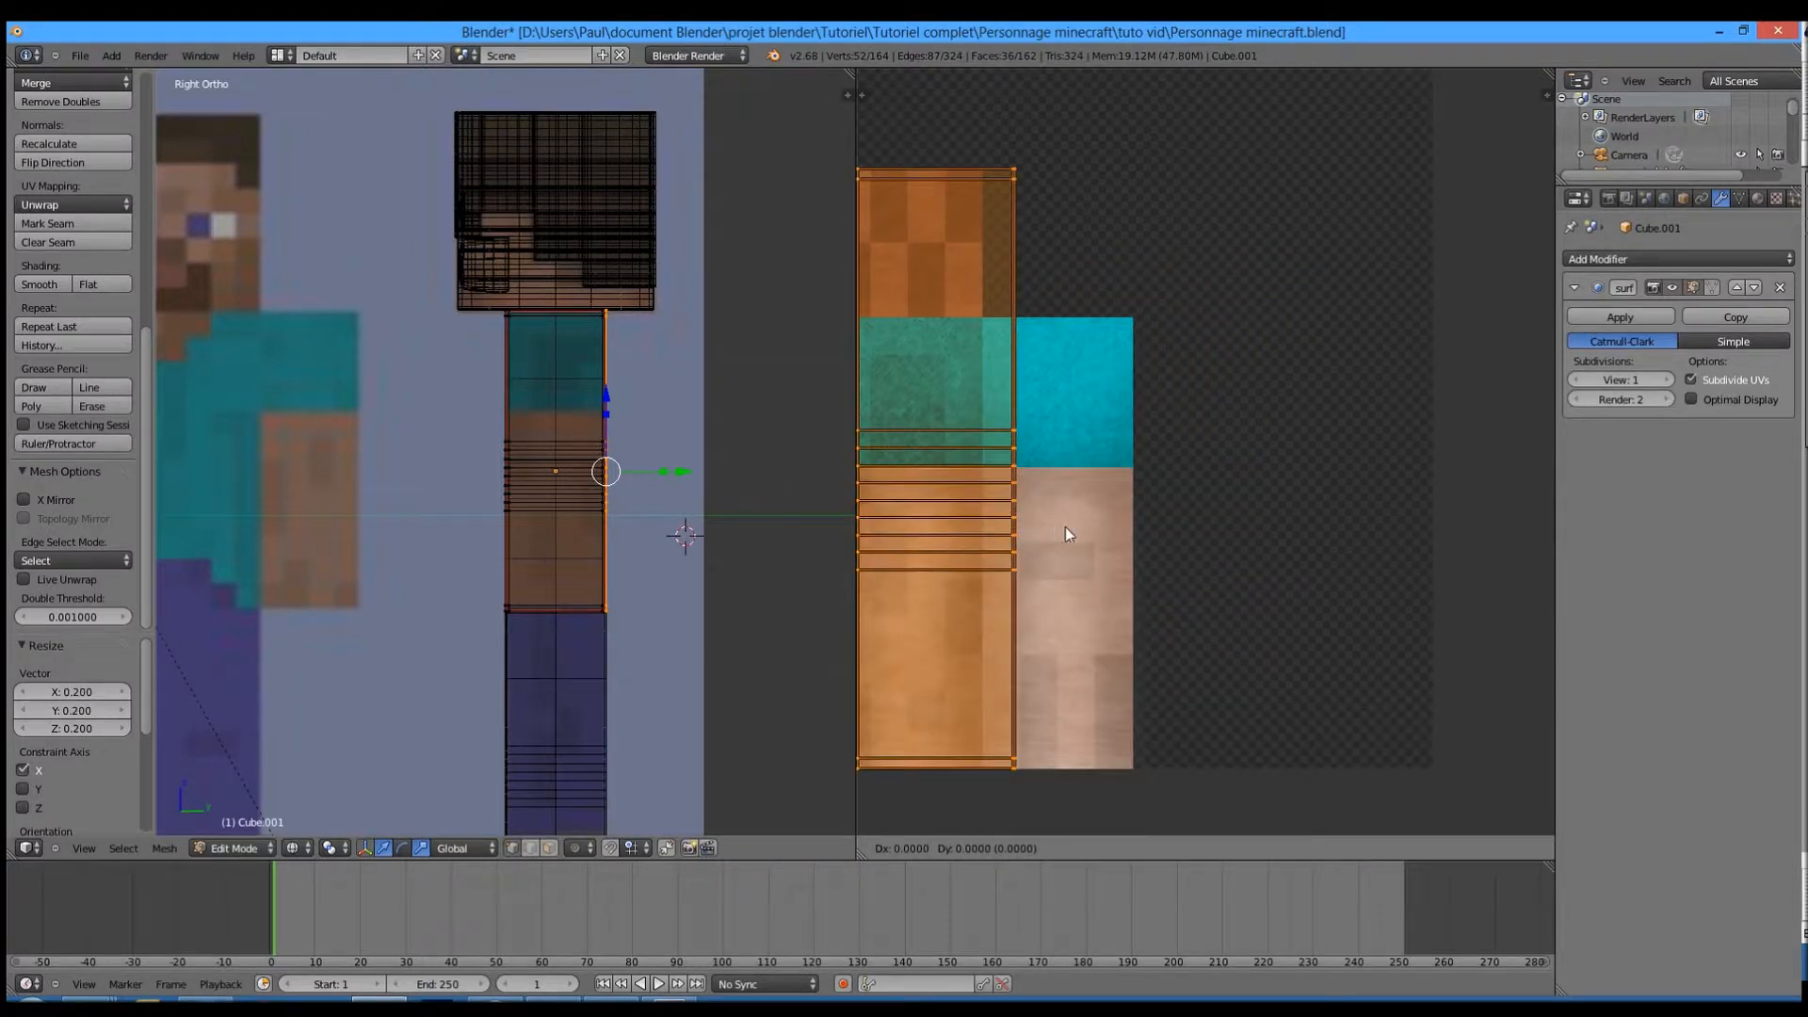
key("x")
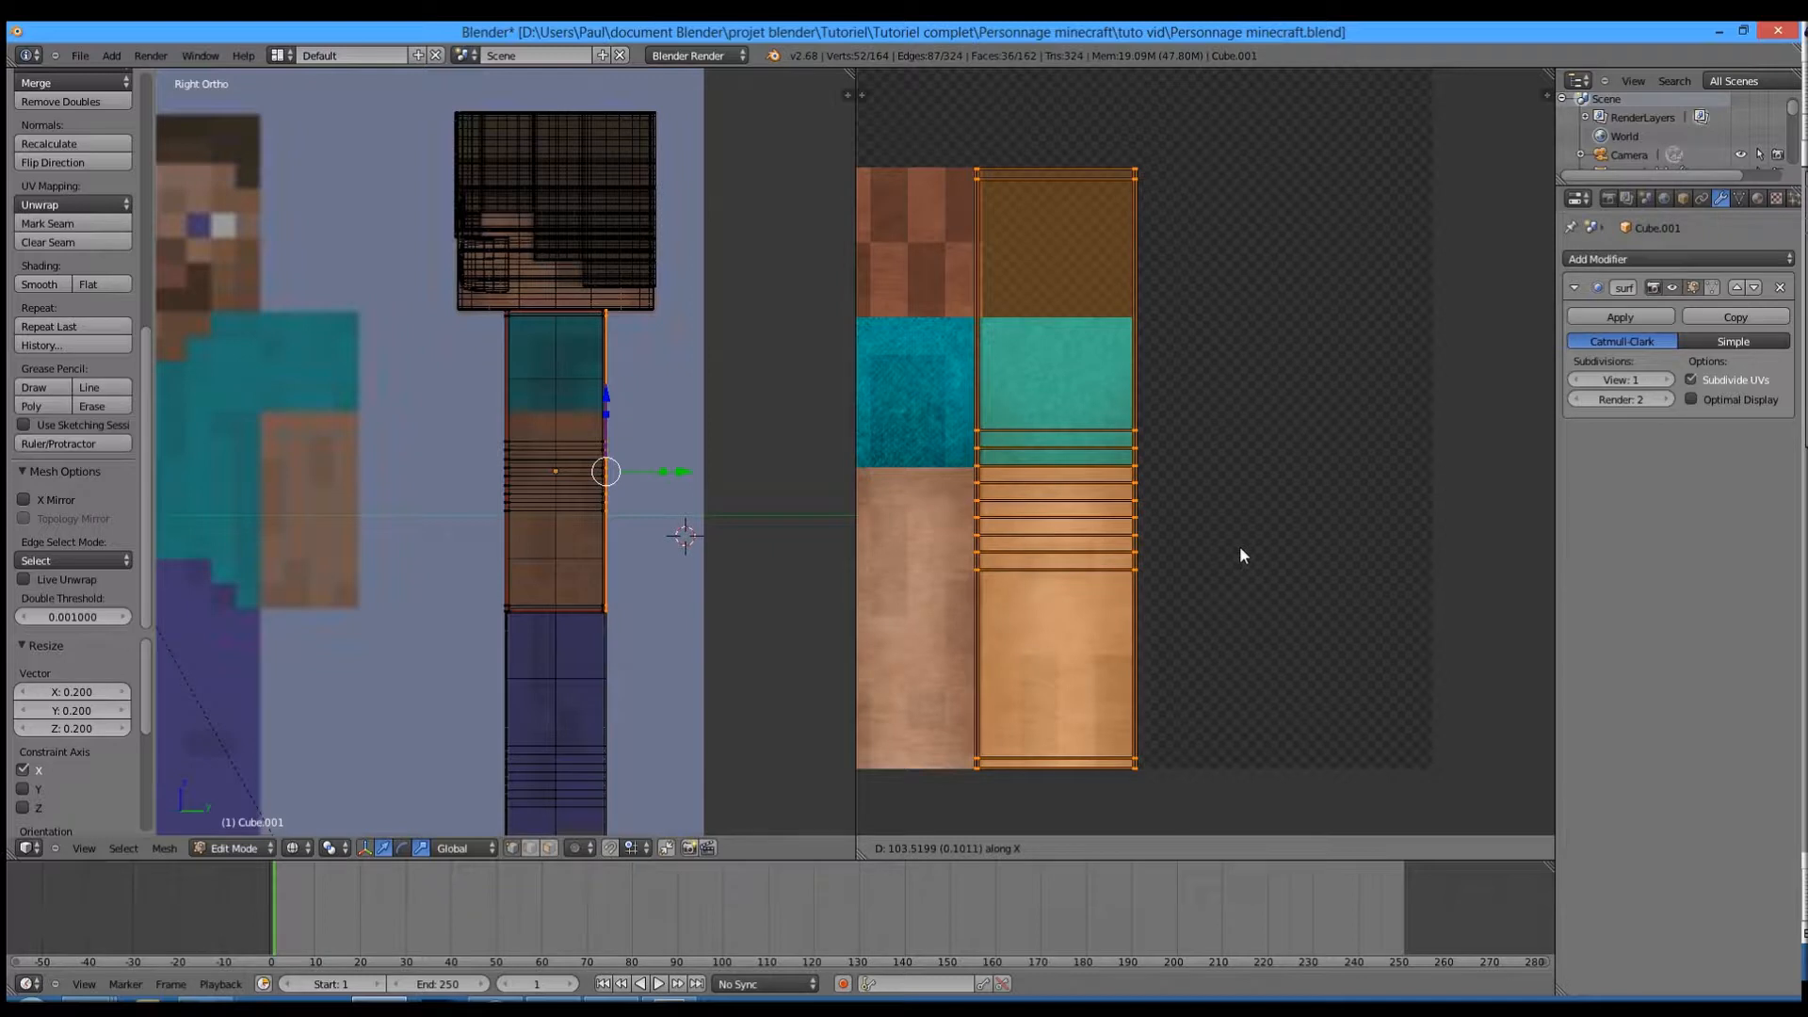
left_click(1245, 546)
scroll(1130, 574, "up", 3)
middle_click_drag(1130, 574, 1281, 539)
key("s")
key("x")
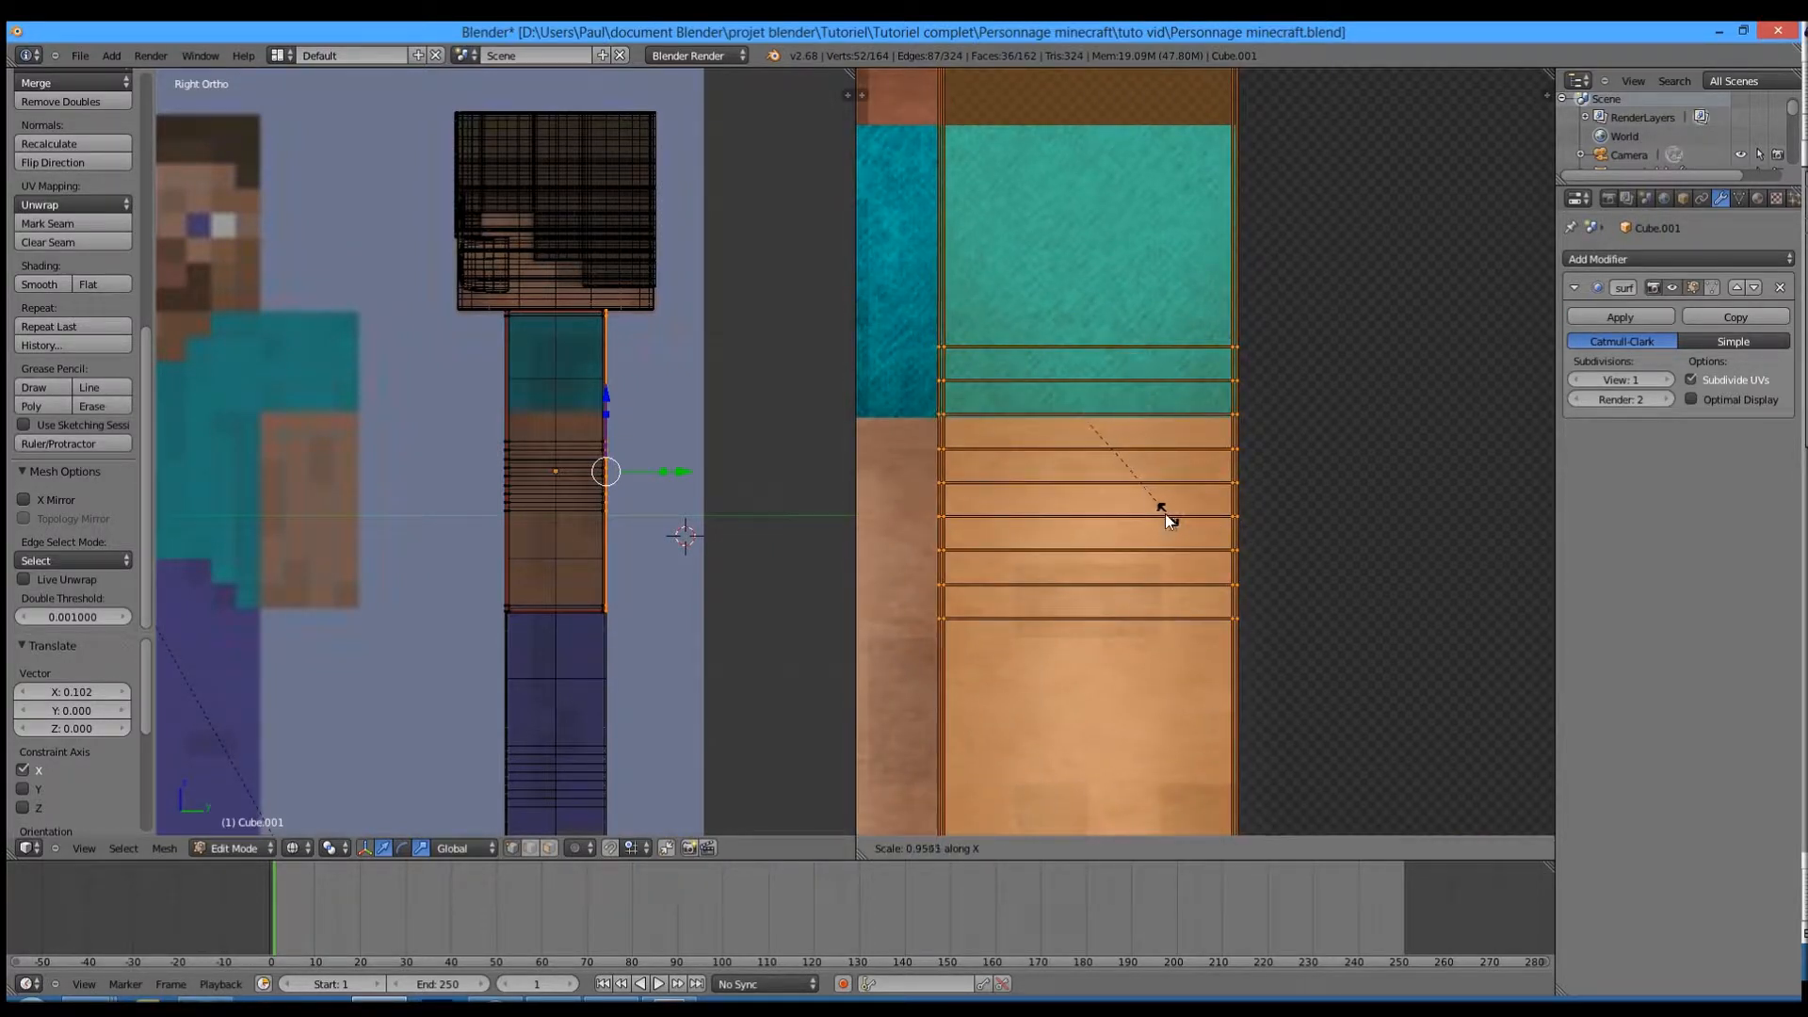
left_click(1164, 512)
key("g")
key("x")
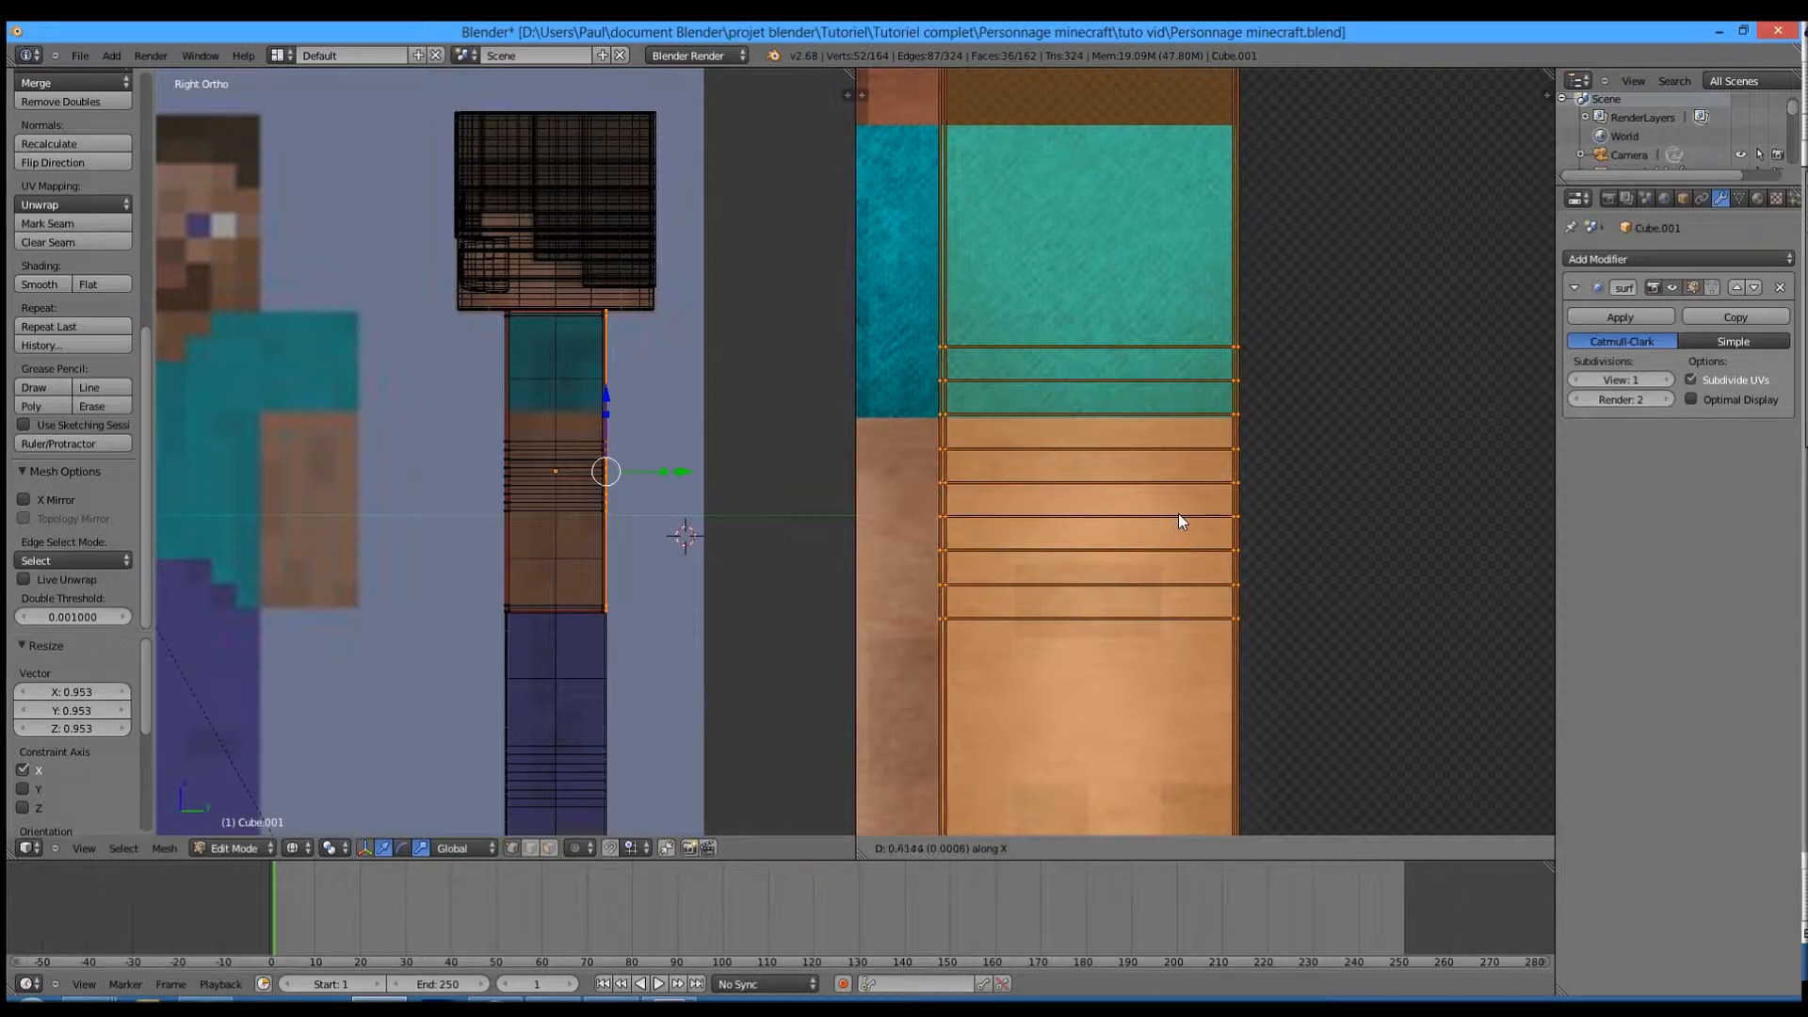
right_click(1178, 512)
- Move the back face's UVs down about 0.067 along Y
scroll(1262, 518, "down", 3)
scroll(1278, 554, "up", 1)
scroll(1274, 553, "down", 1)
key("g")
key("y")
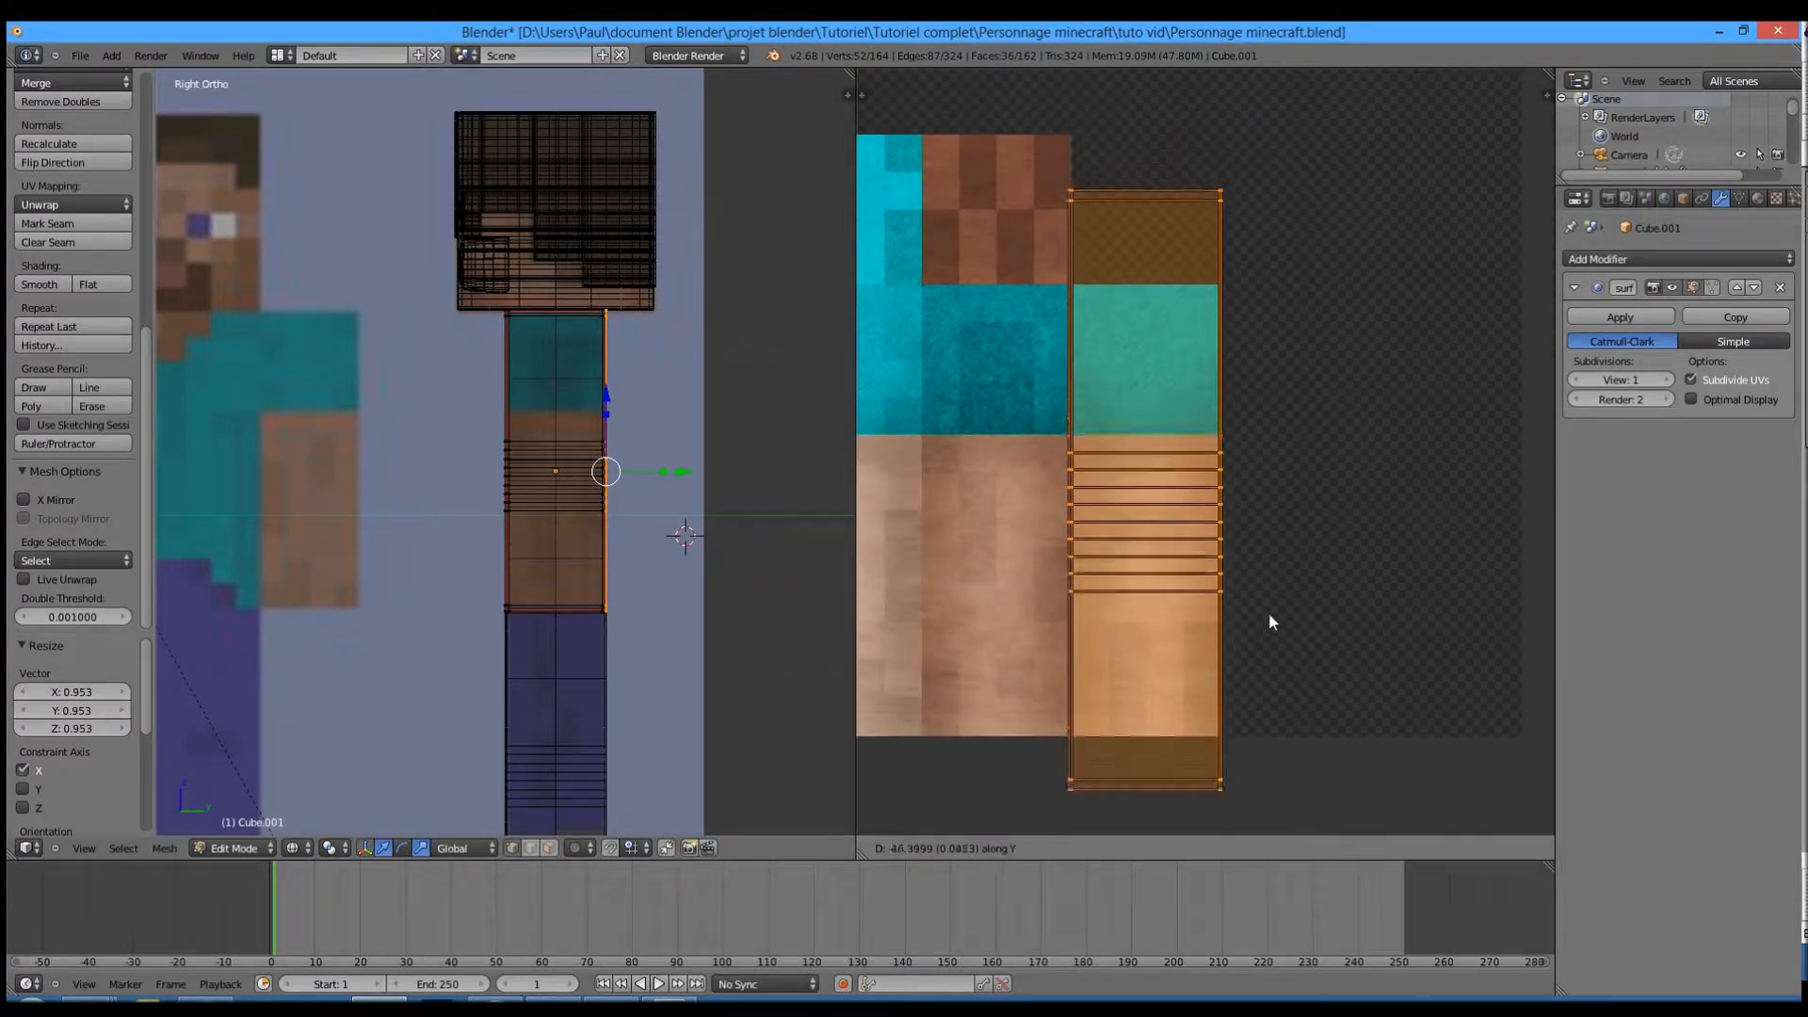
left_click(1263, 633)
- Scale the back face's UVs to about 0.745 along Y and shift them up about 0.005
key("s")
key("y")
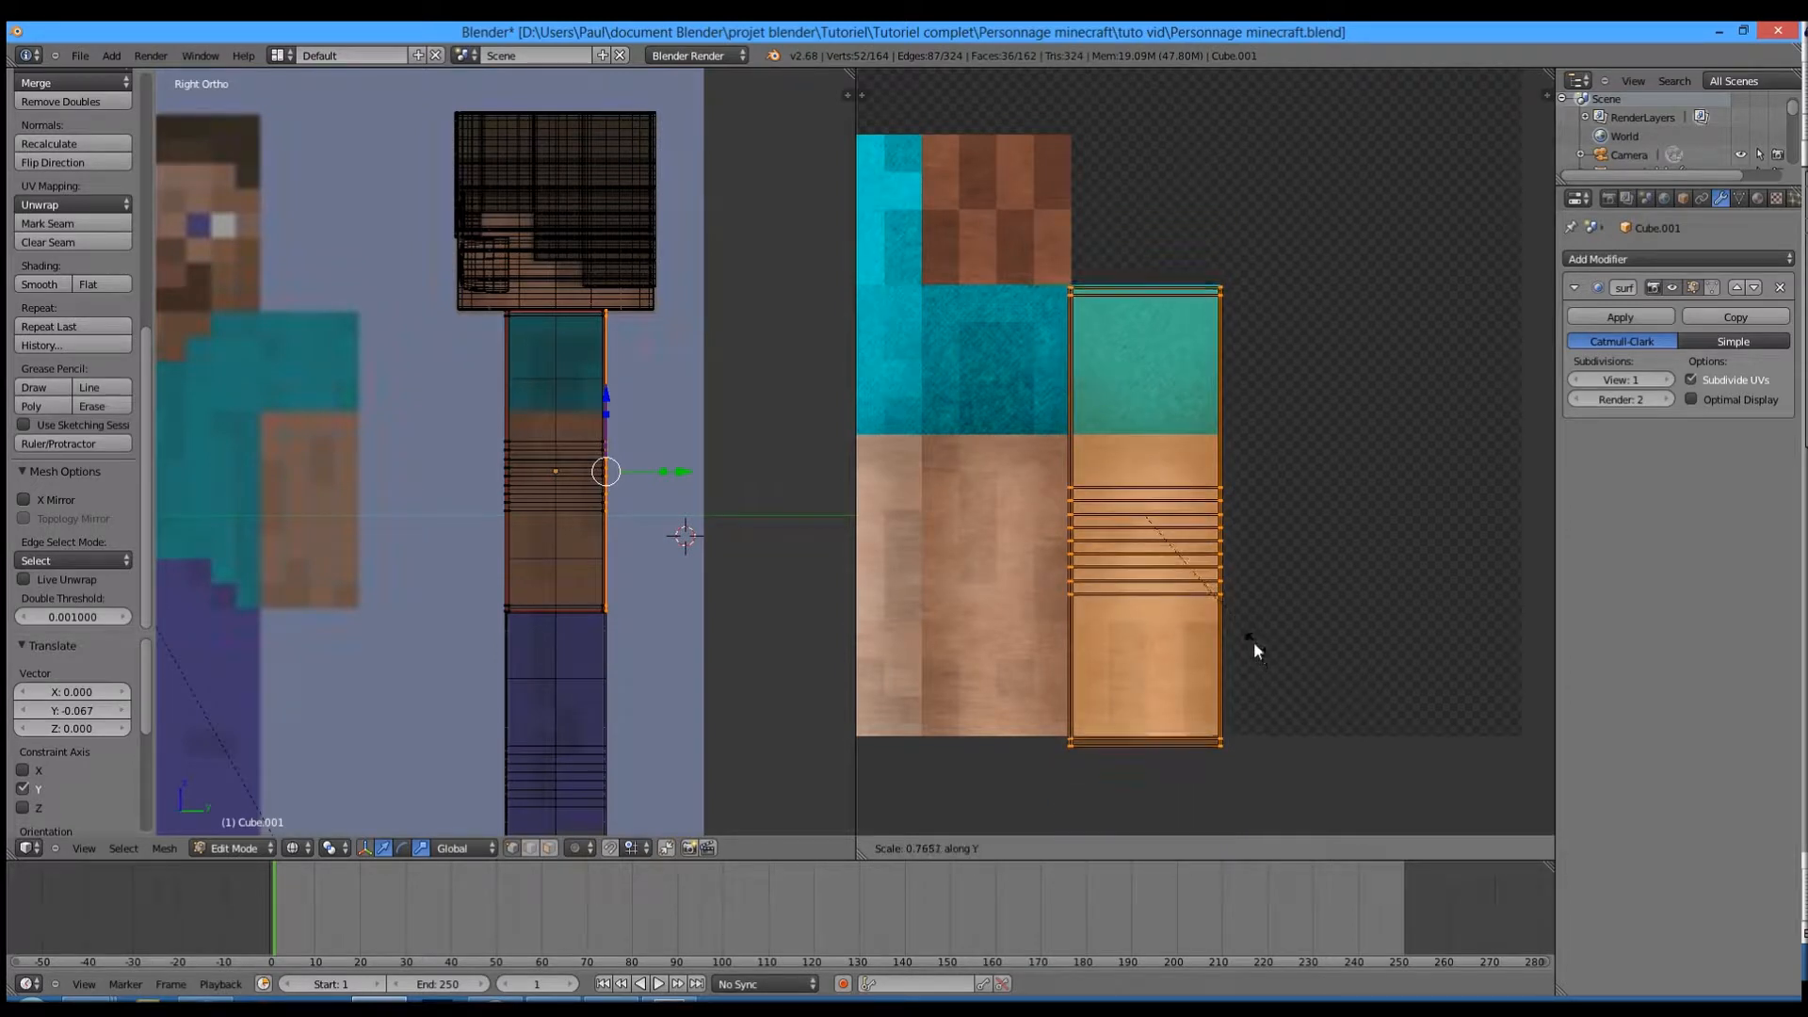
left_click(1217, 618)
key("g")
key("y")
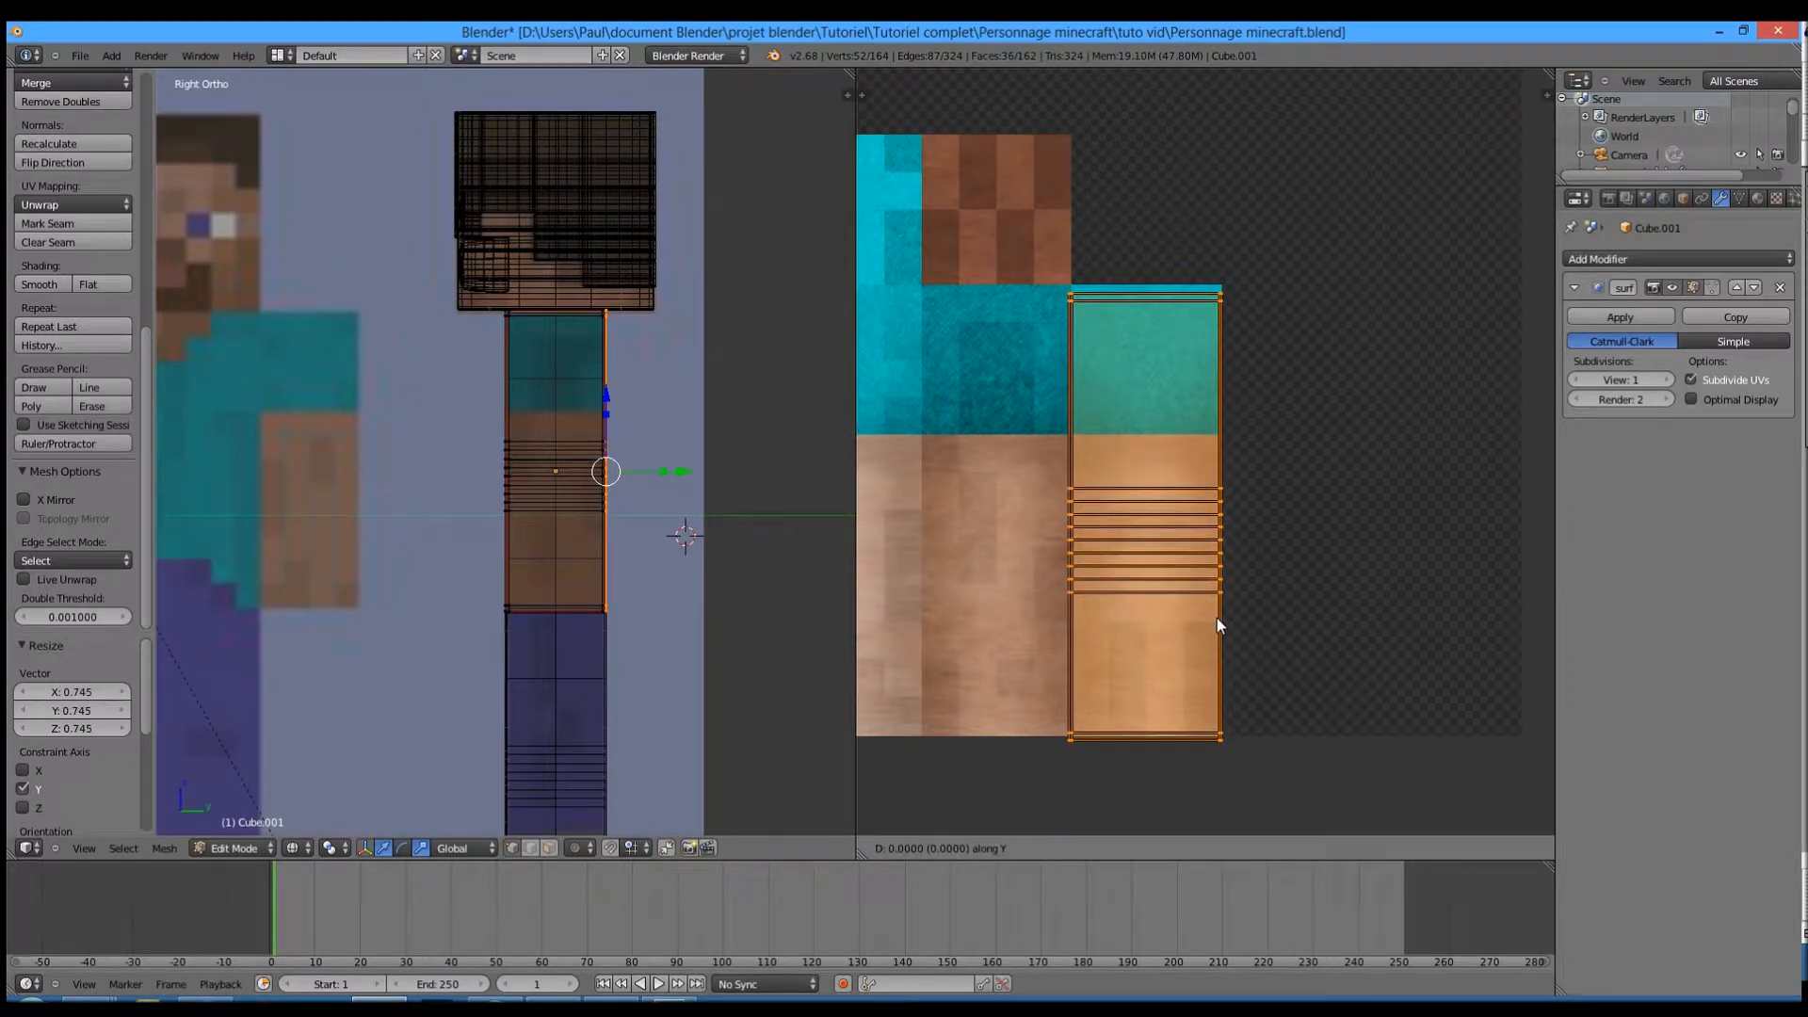
left_click(1218, 637)
- Refine the back face's UVs by scaling to about 1.010 along Y and 0.991 along X to meet the texture's corner
scroll(1229, 612, "up", 6)
key("s")
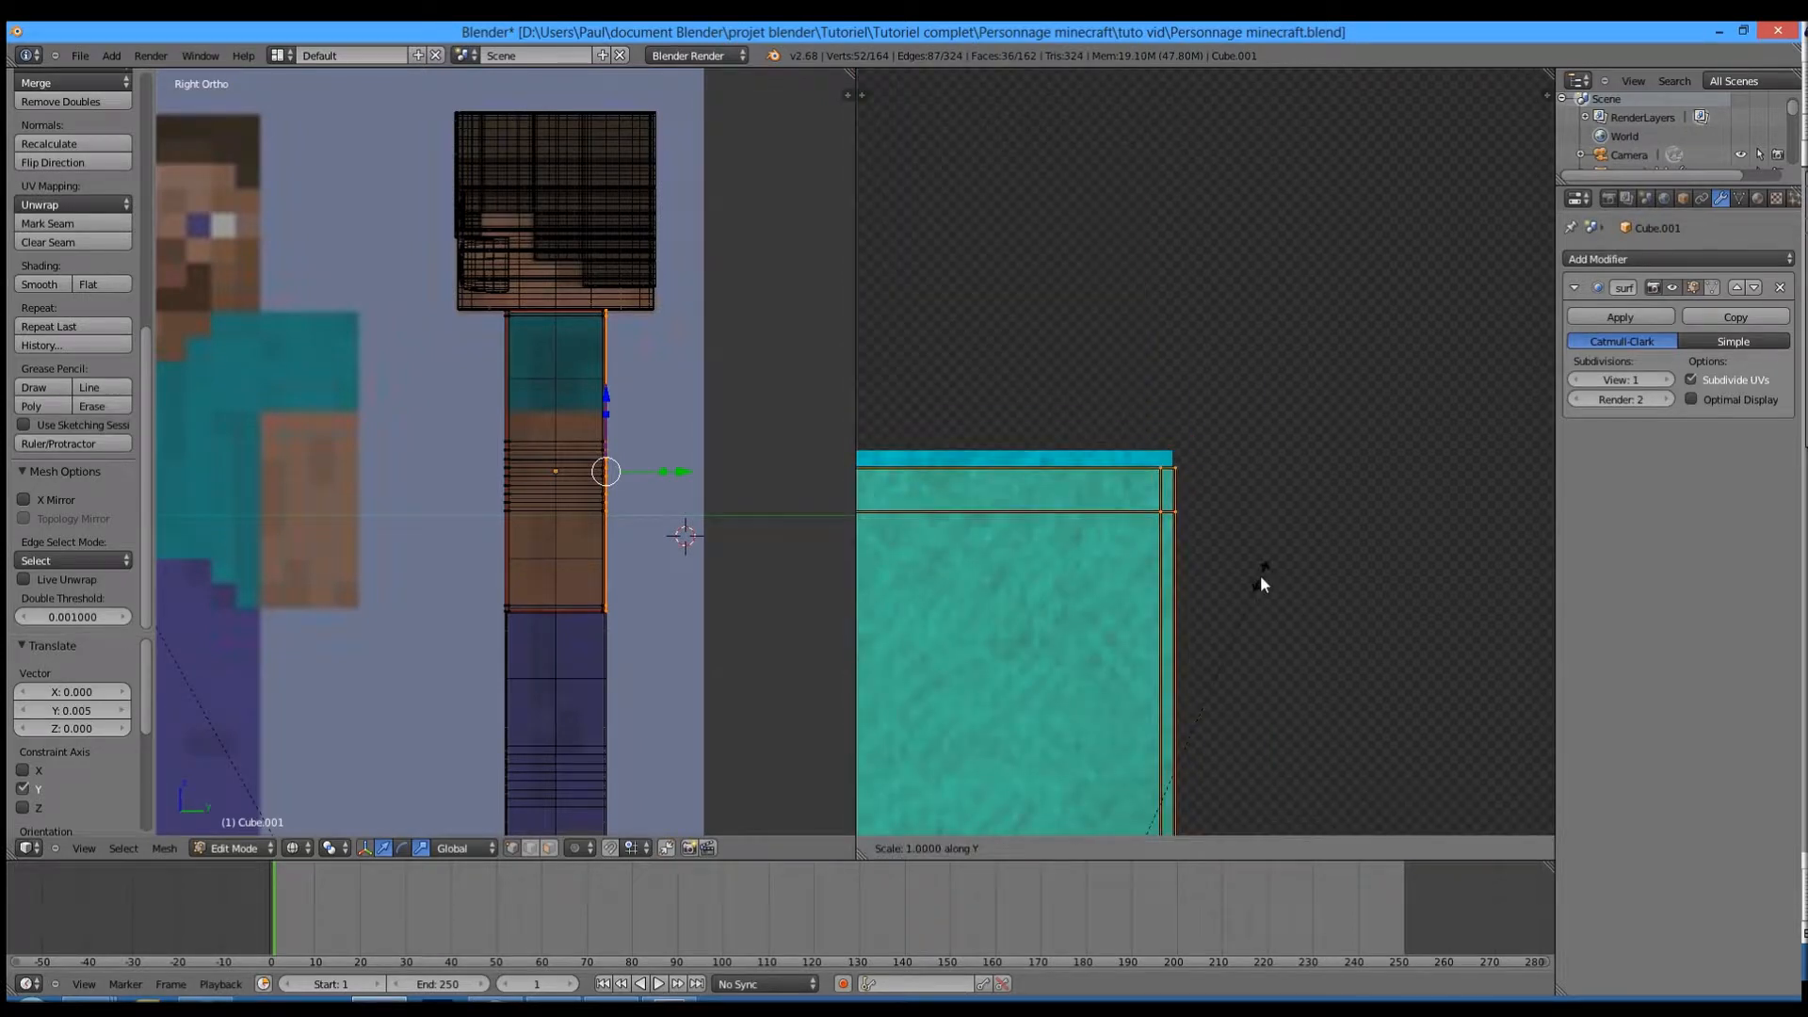
left_click(1336, 470)
key("s")
key("x")
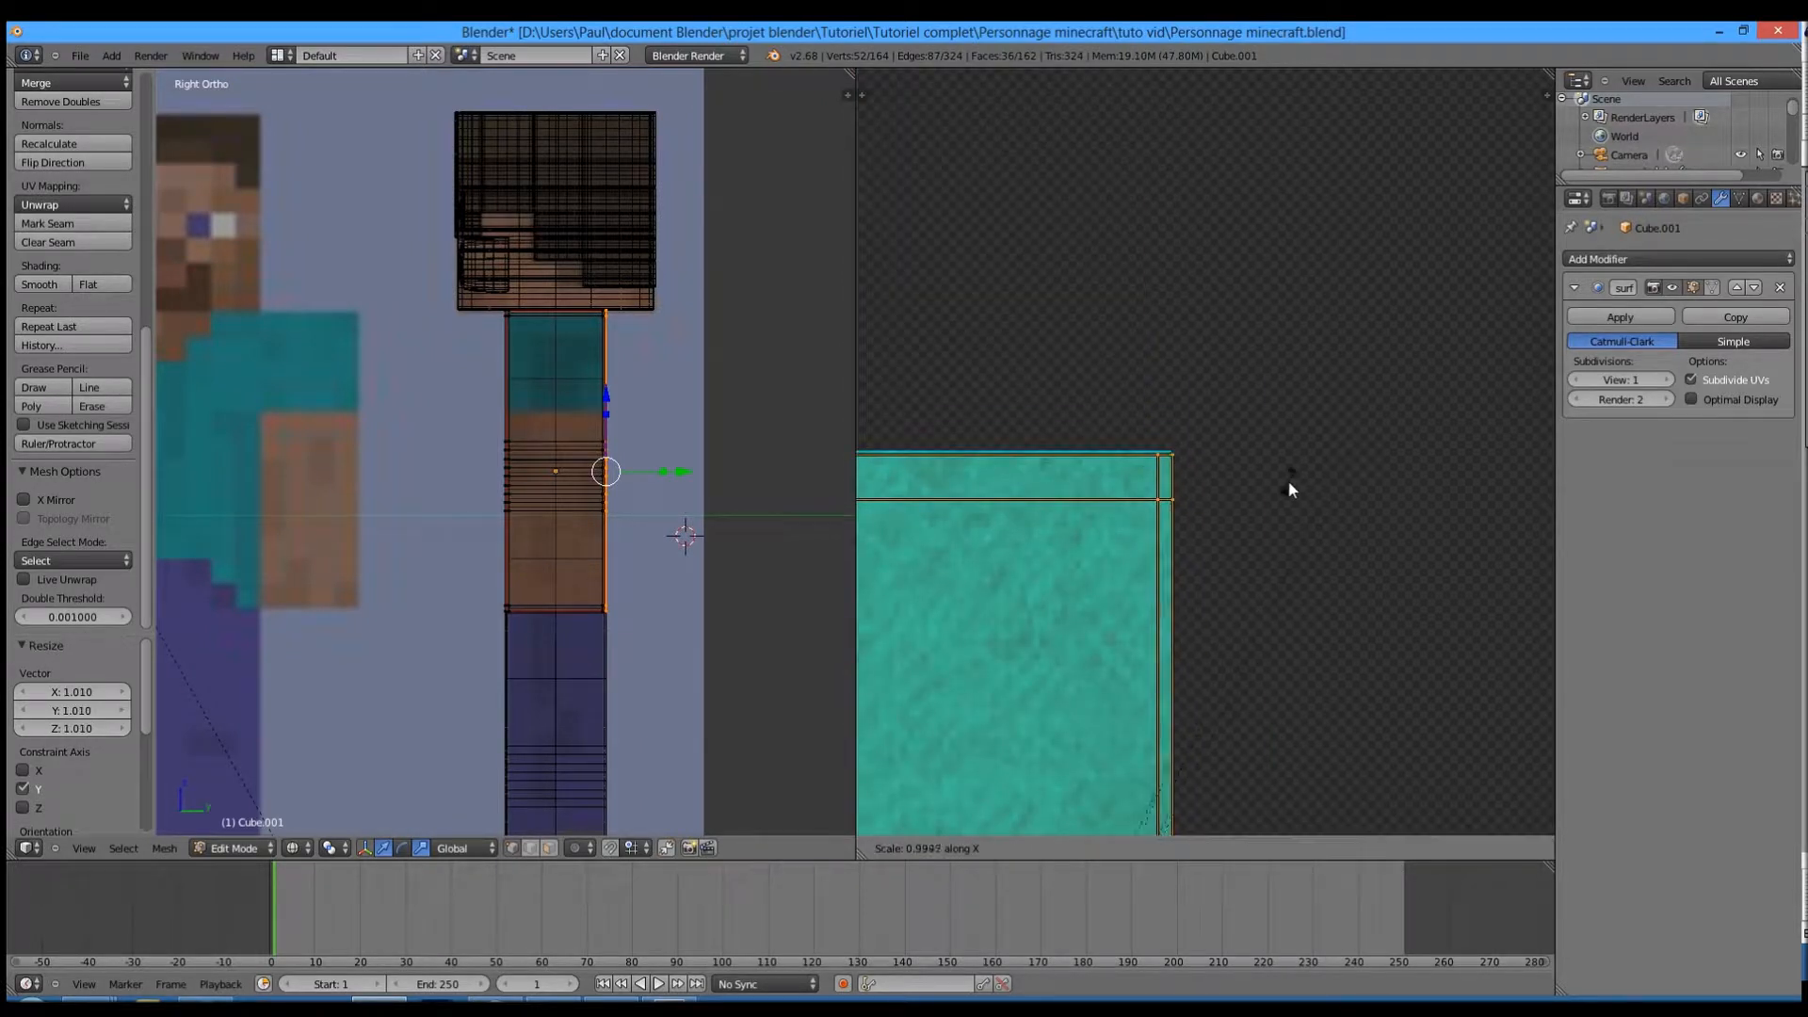
left_click(1241, 504)
- Examine the back face's UV placement against the whole skin texture and its own column's borders
scroll(1098, 595, "down", 6)
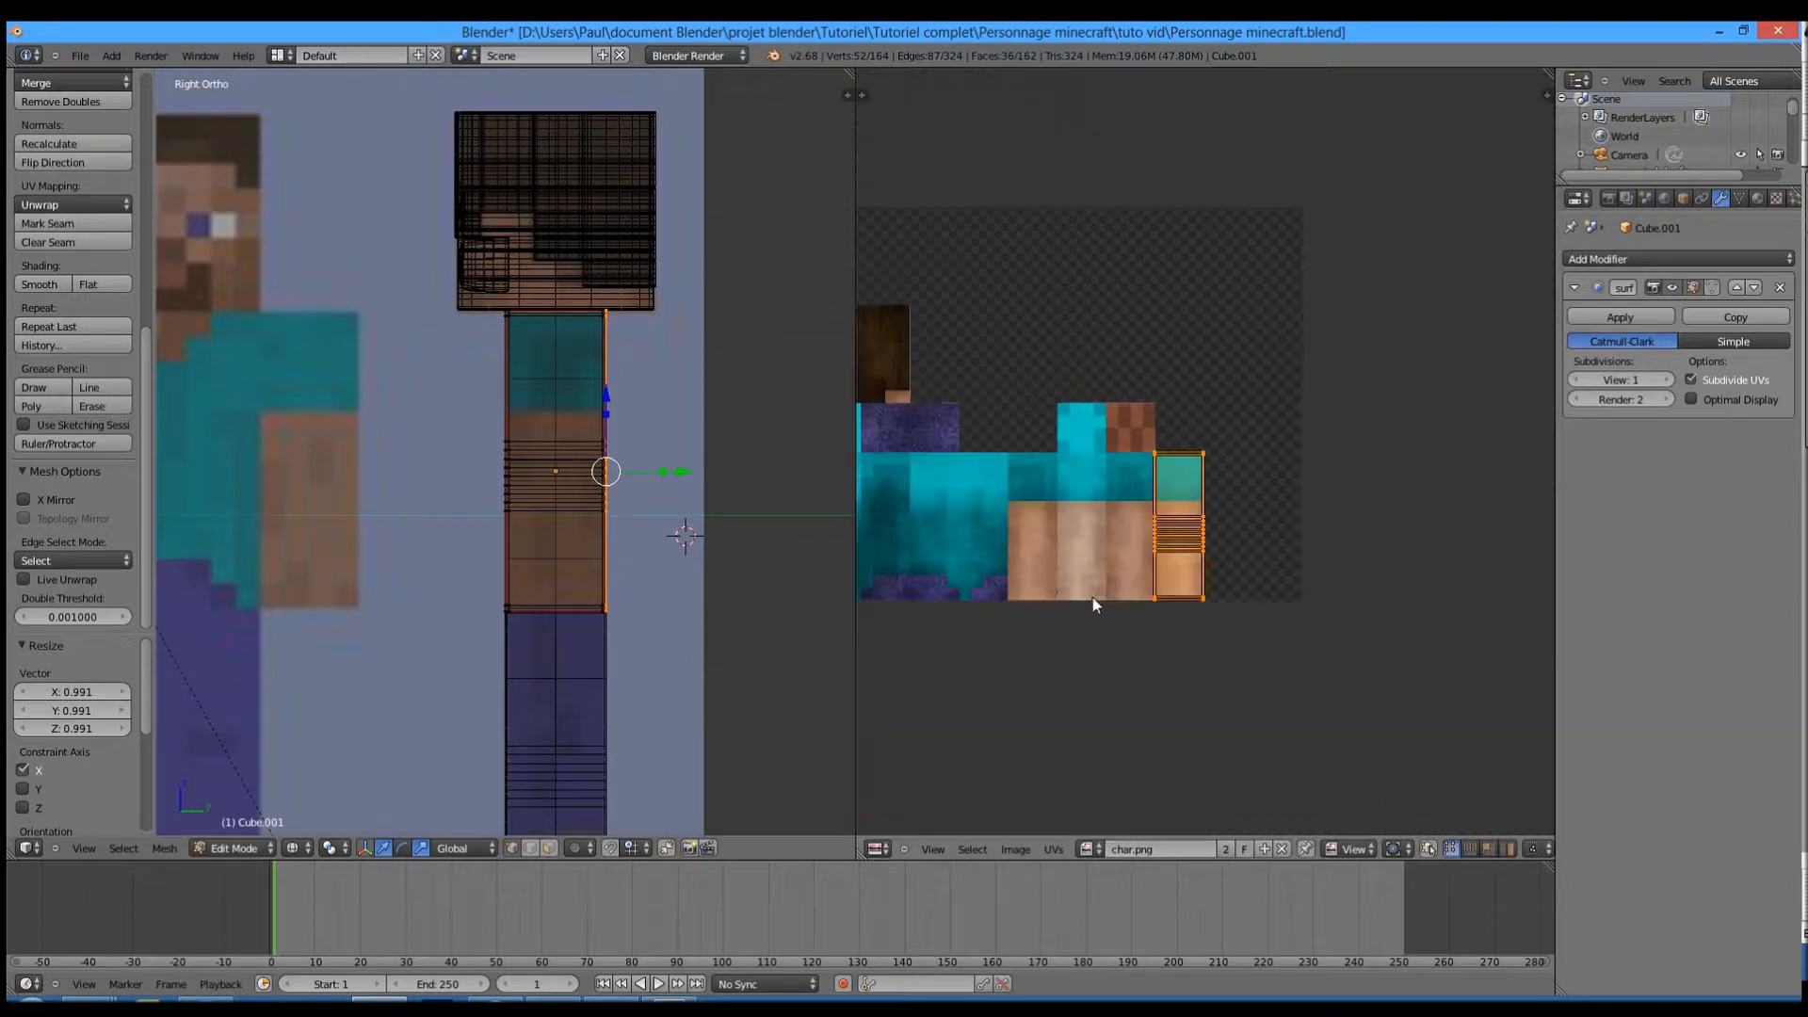
middle_click_drag(1367, 566, 1452, 553)
scroll(1299, 518, "down", 2)
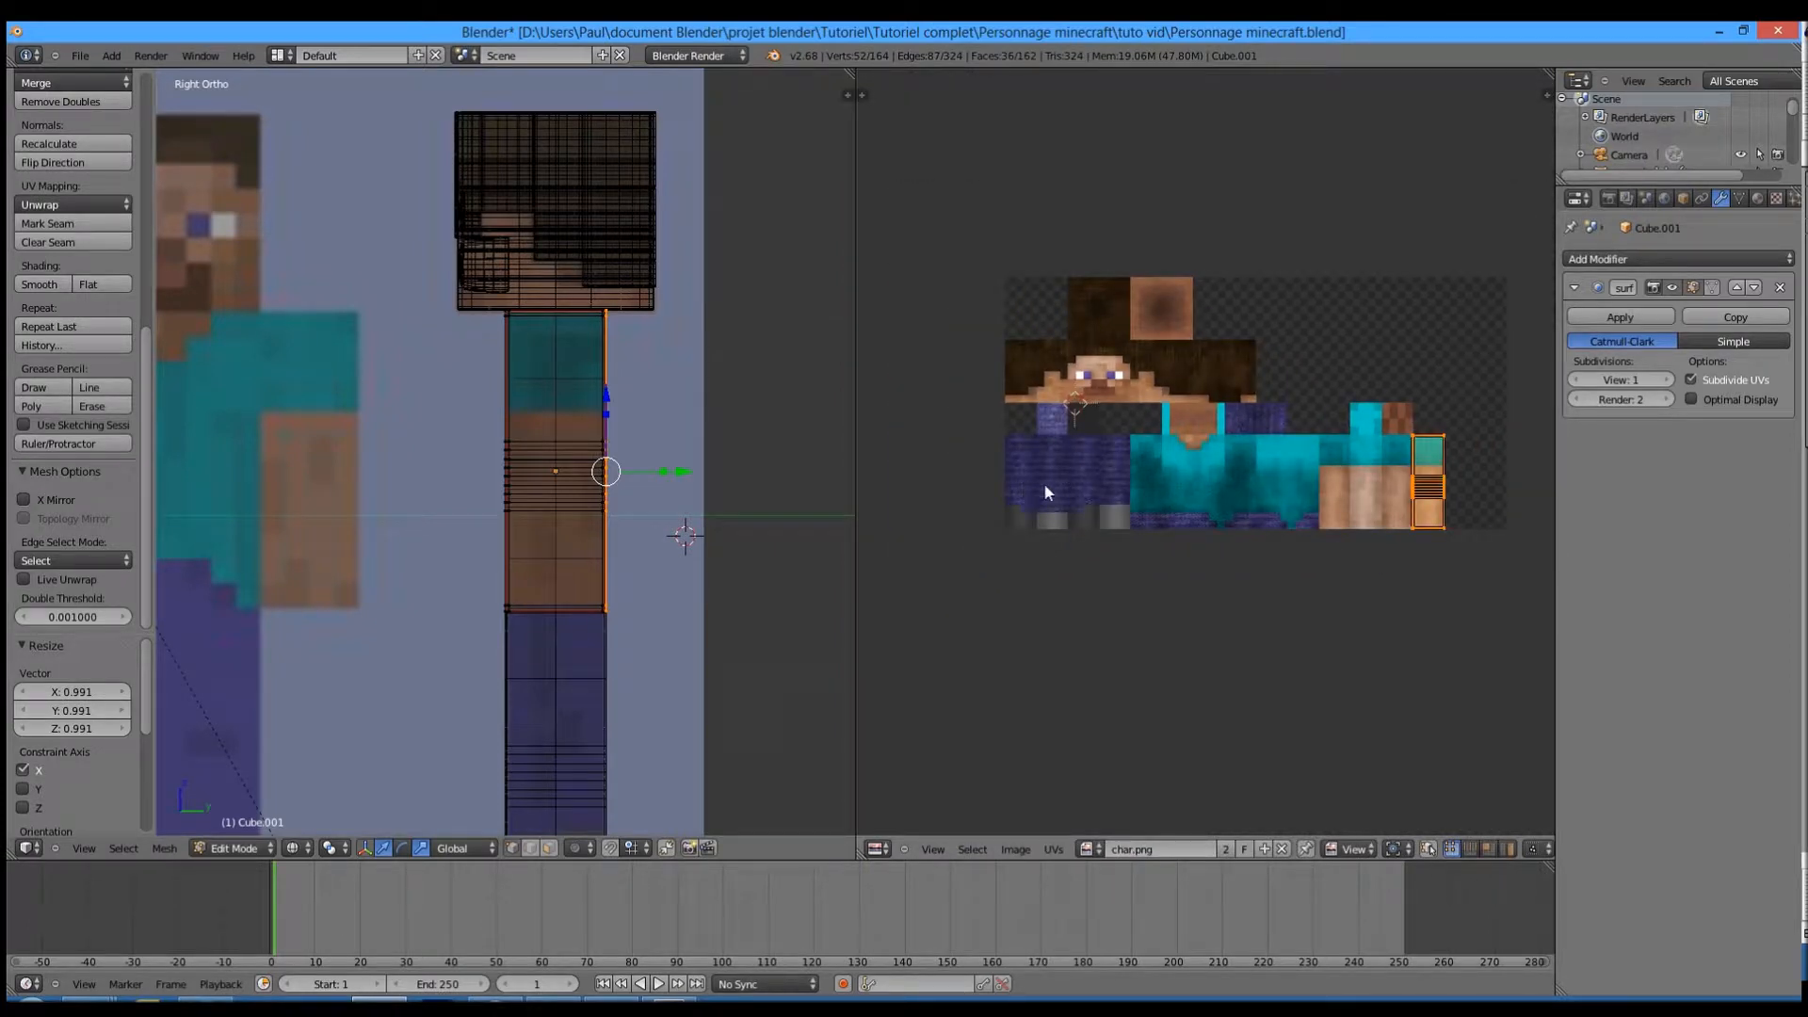
scroll(1368, 516, "up", 4)
middle_click_drag(1545, 506, 980, 536)
scroll(1016, 535, "up", 2)
scroll(1011, 539, "up", 2)
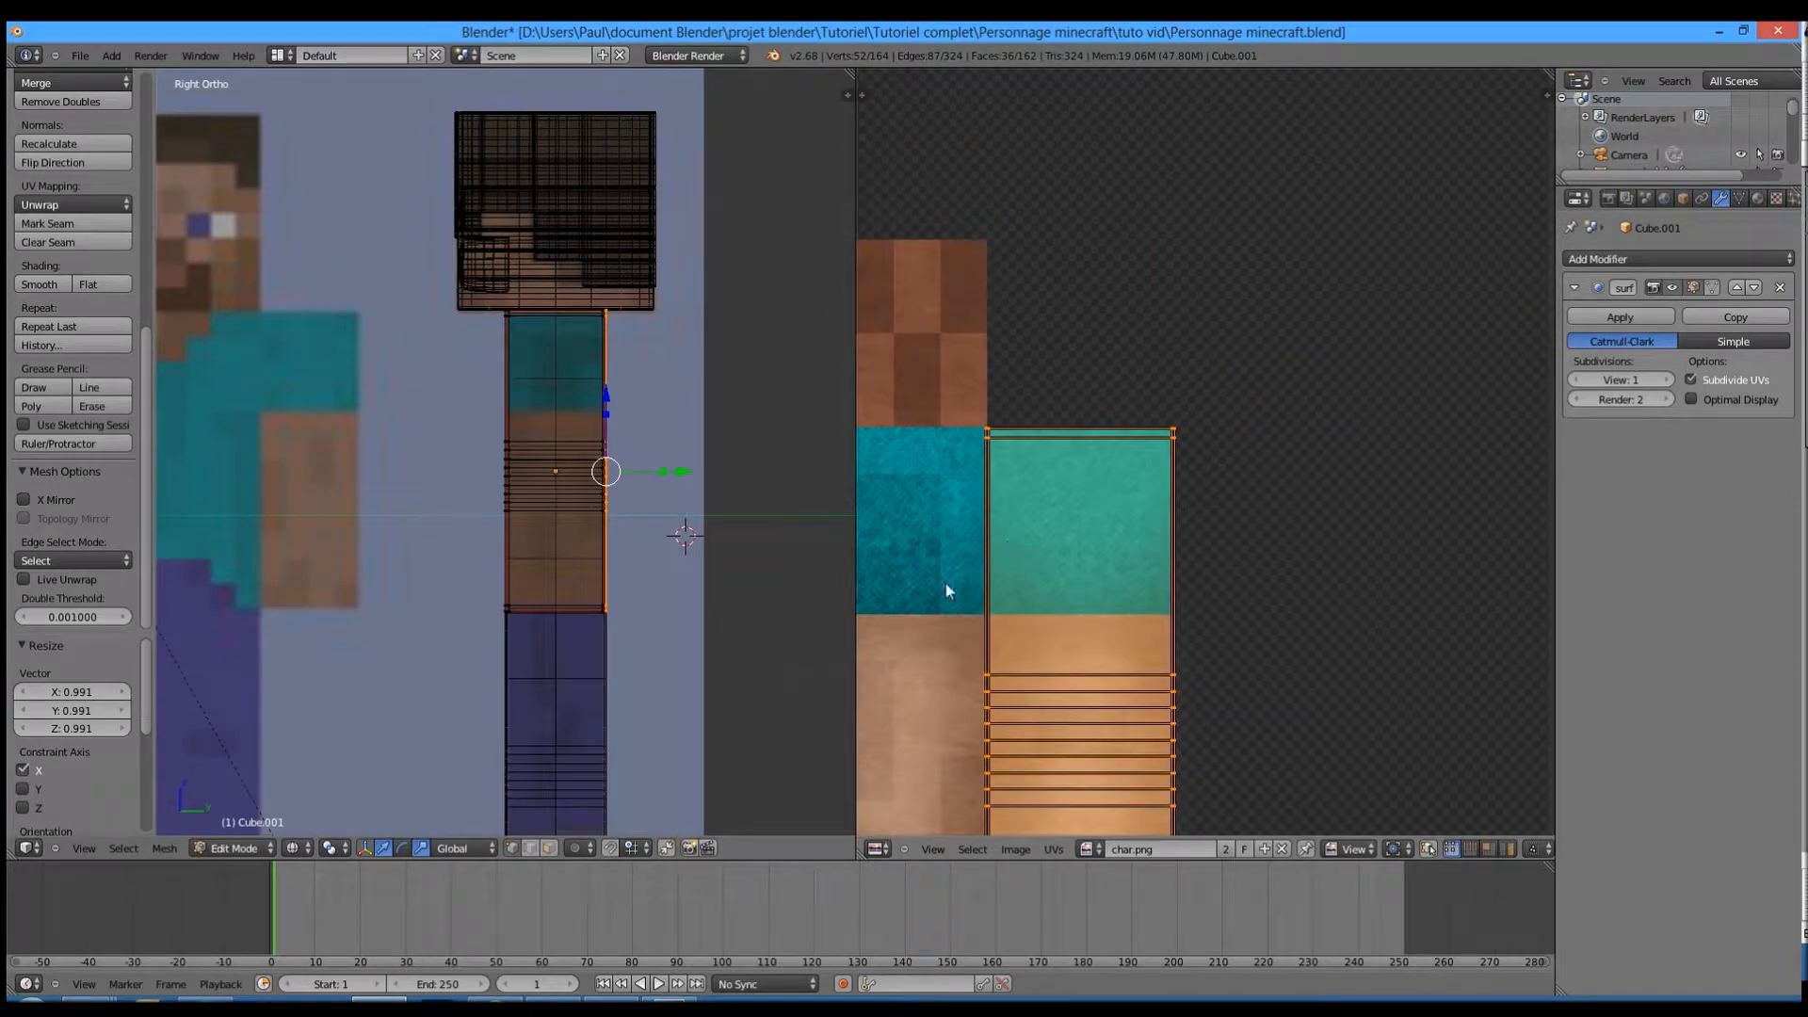
- Select the left edge vertices of the back face's UVs and shift them along X to the shirt texture's column border
scroll(1015, 569, "up", 3)
scroll(1015, 568, "up", 1)
middle_click_drag(848, 585, 1281, 458, "shift")
middle_click_drag(886, 565, 1378, 509)
scroll(1244, 507, "up", 4)
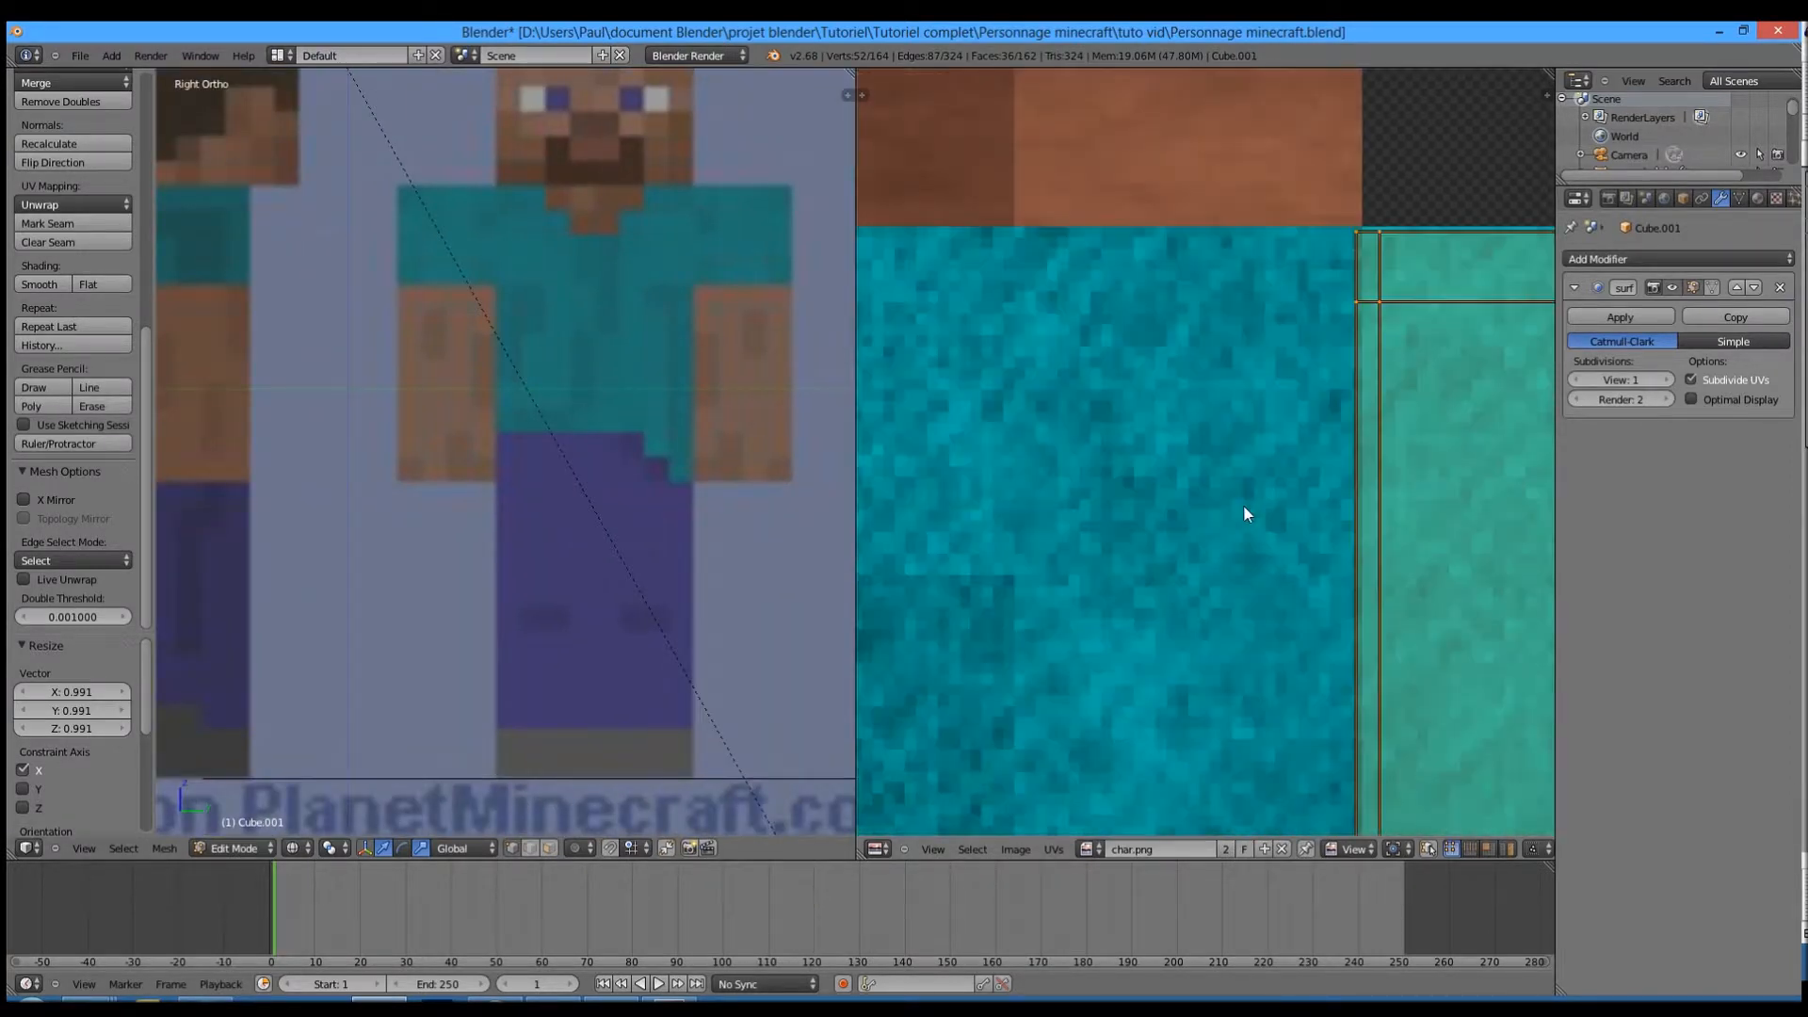
scroll(1280, 471, "down", 6)
key("b")
left_click_drag(1185, 377, 1261, 652)
scroll(1258, 646, "up", 8)
key("g")
key("x")
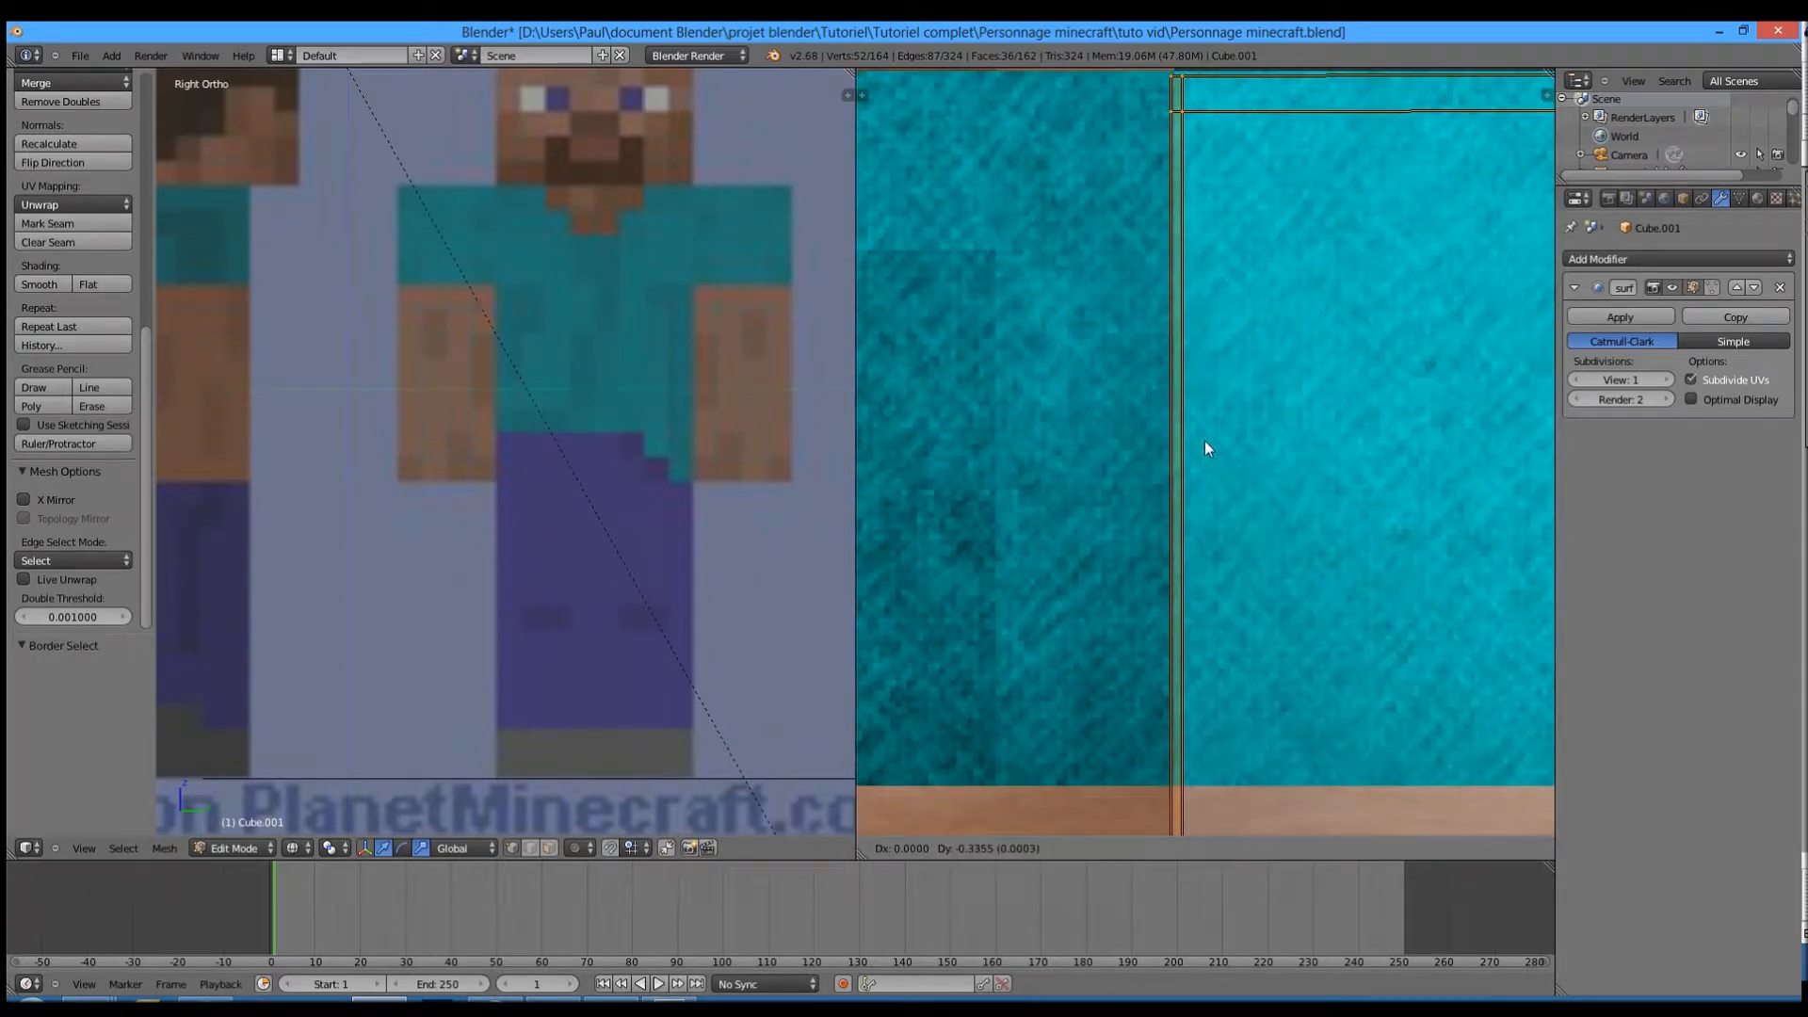
left_click(1275, 452, "shift")
- Select the arm's inner side faces, next to the torso, in the front orthographic view
scroll(443, 488, "down", 4)
middle_click_drag(735, 444, 639, 556, "shift")
scroll(659, 560, "up", 4)
key("KP_1")
key("a")
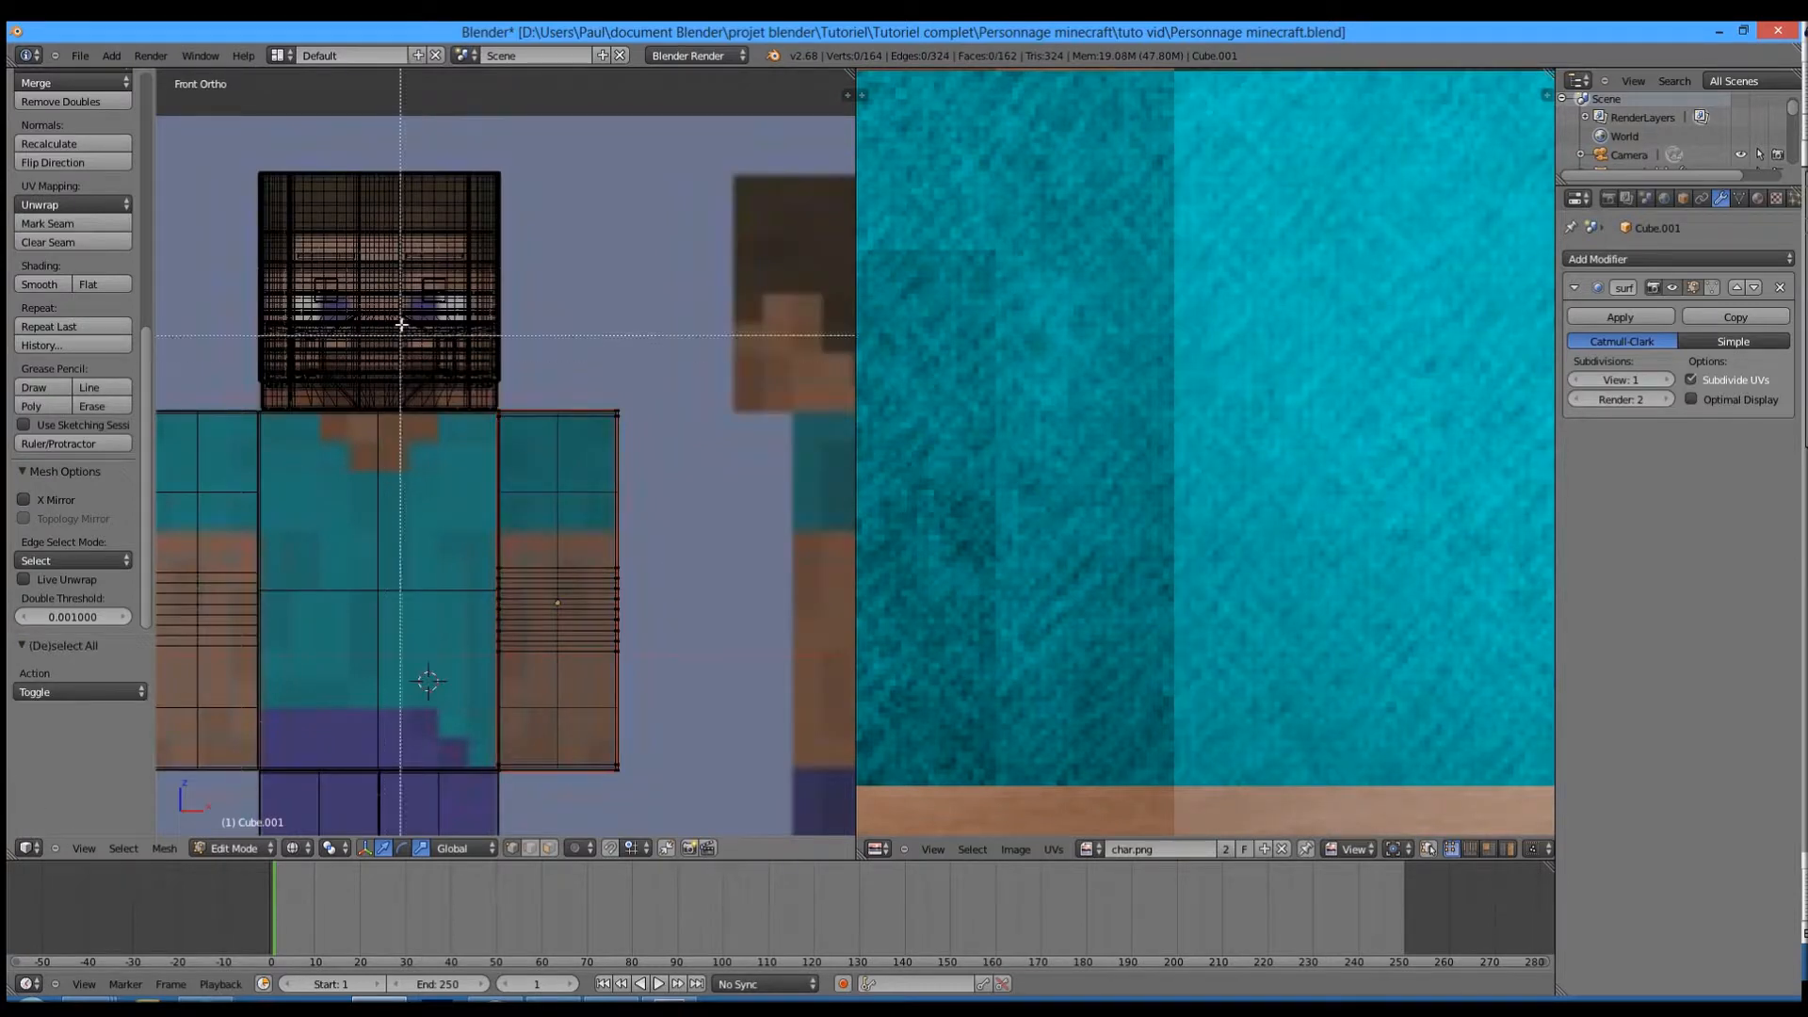
left_click_drag(476, 890, 499, 875)
scroll(1111, 552, "down", 5)
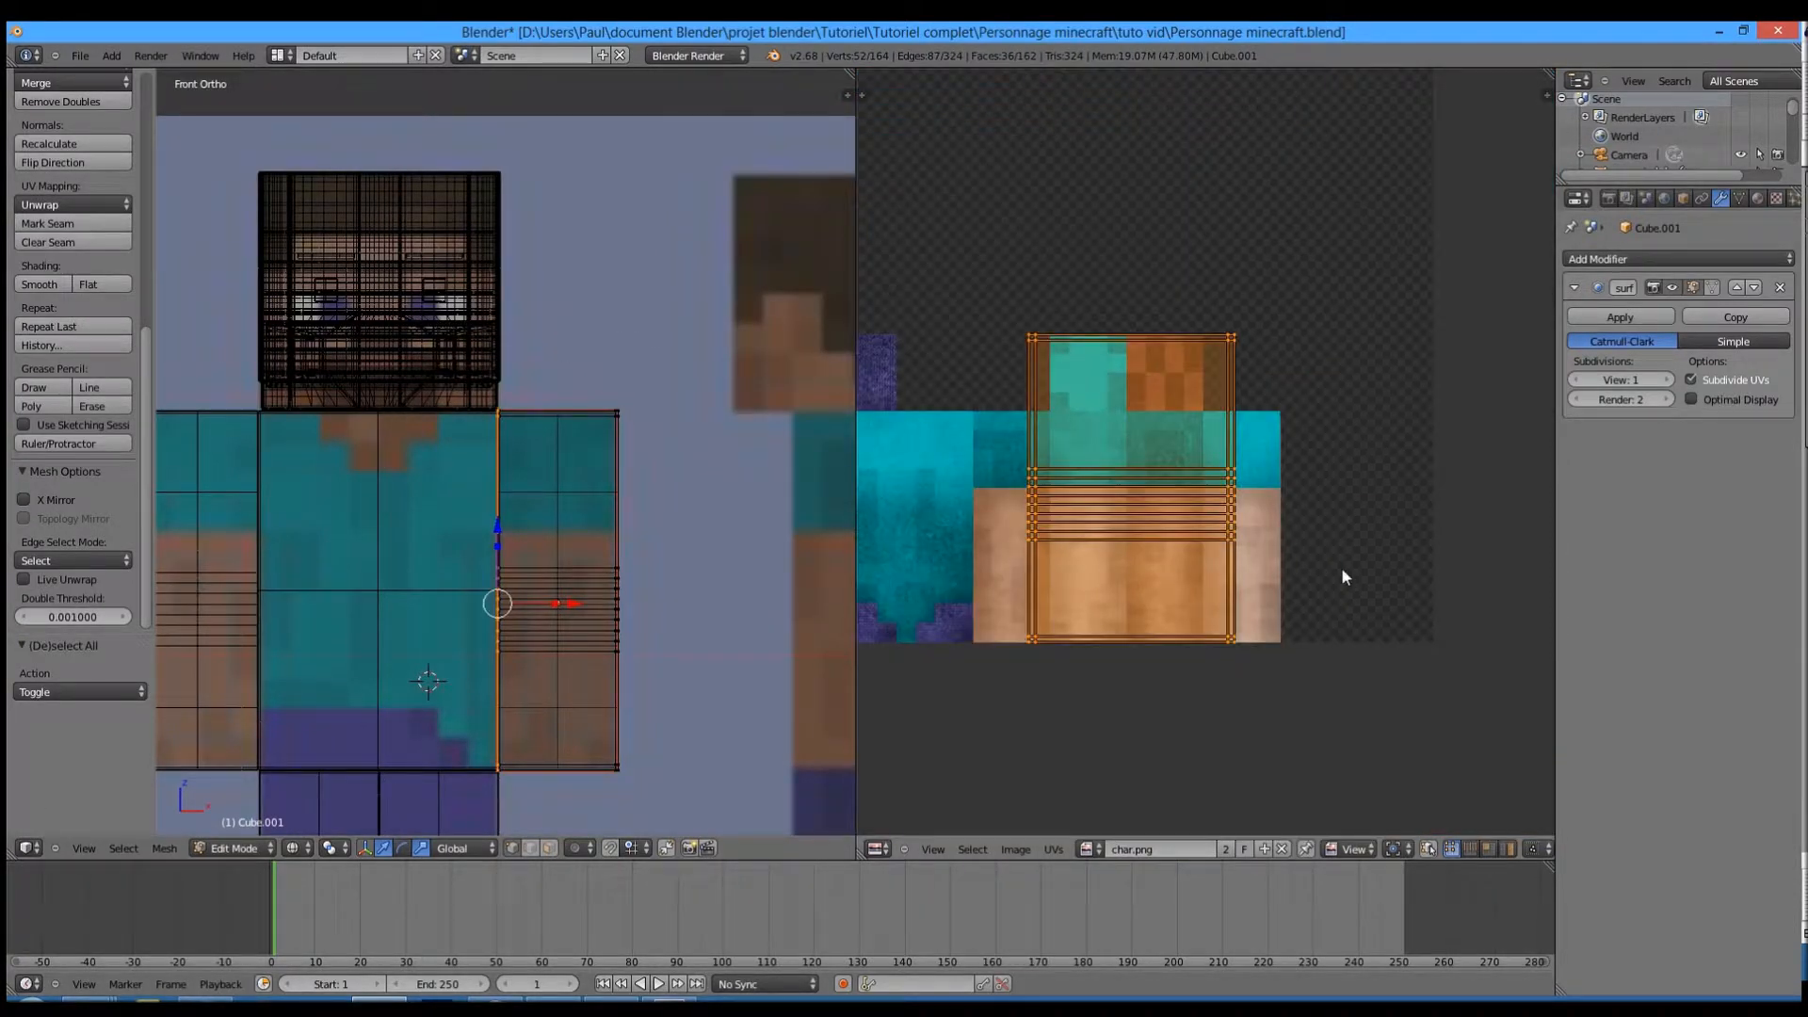
- Scale the inner side face's UVs to 0.400 along X and move them about -0.195 along X onto the first arm column
key("s")
key("x")
left_click(1202, 531)
scroll(1188, 535, "up", 2)
key("g")
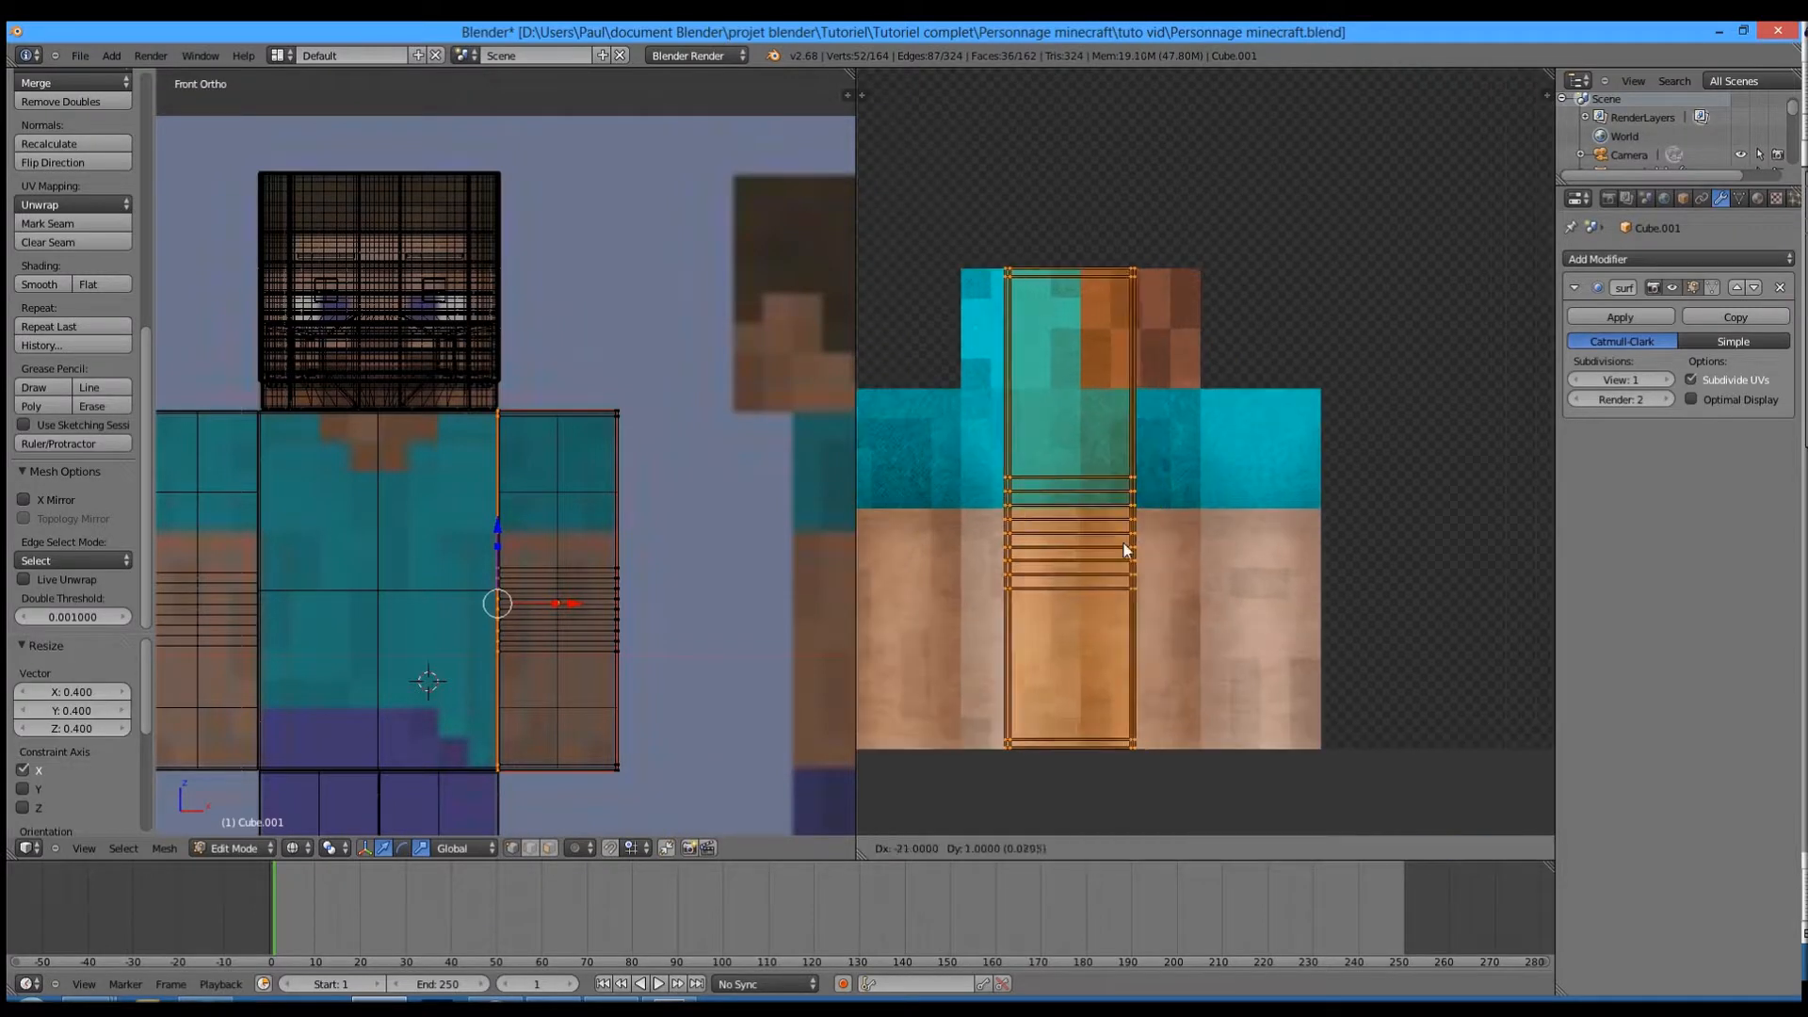
left_click(976, 551)
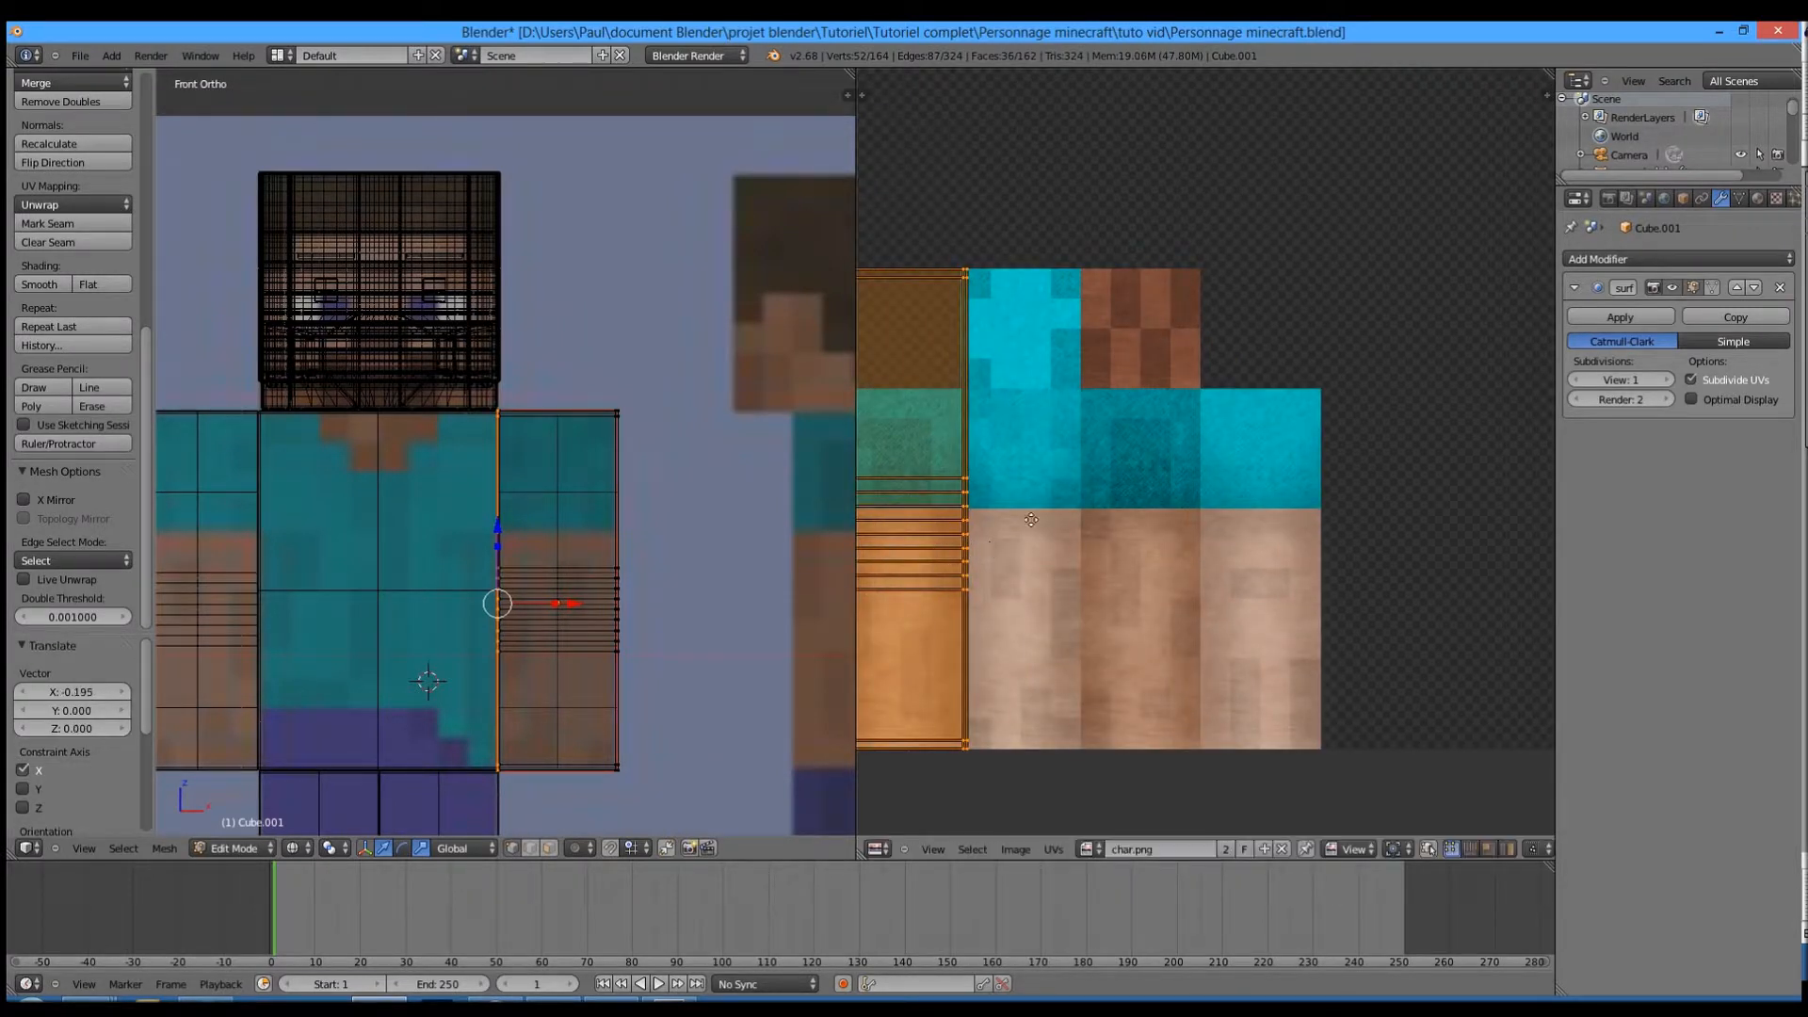
- Move the inner side face's UVs down about 0.046 along Y
middle_click_drag(1031, 520, 1234, 448)
scroll(1239, 541, "up", 2)
middle_click_drag(1133, 571, 1156, 499)
key("g")
key("y")
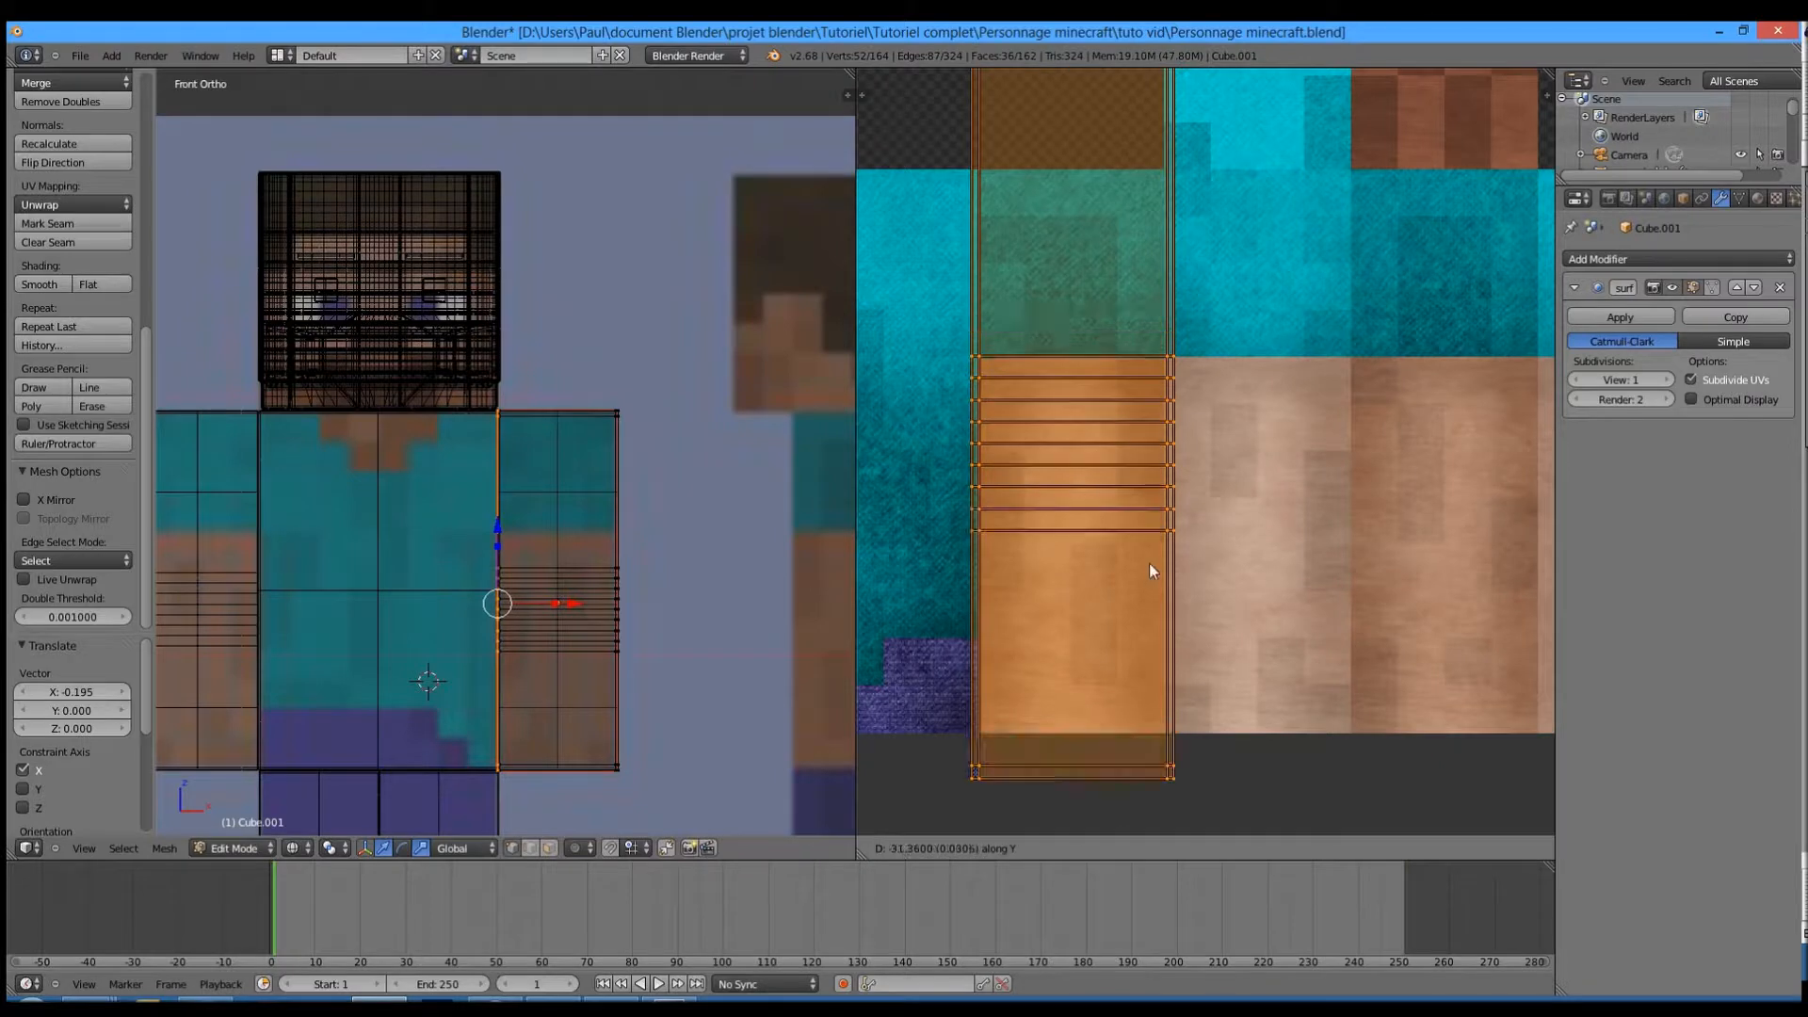
left_click(1149, 575)
- Scale the inner side face's UVs to about 0.90 along X and shift them about -0.002 along X within the arm column
key("s")
key("x")
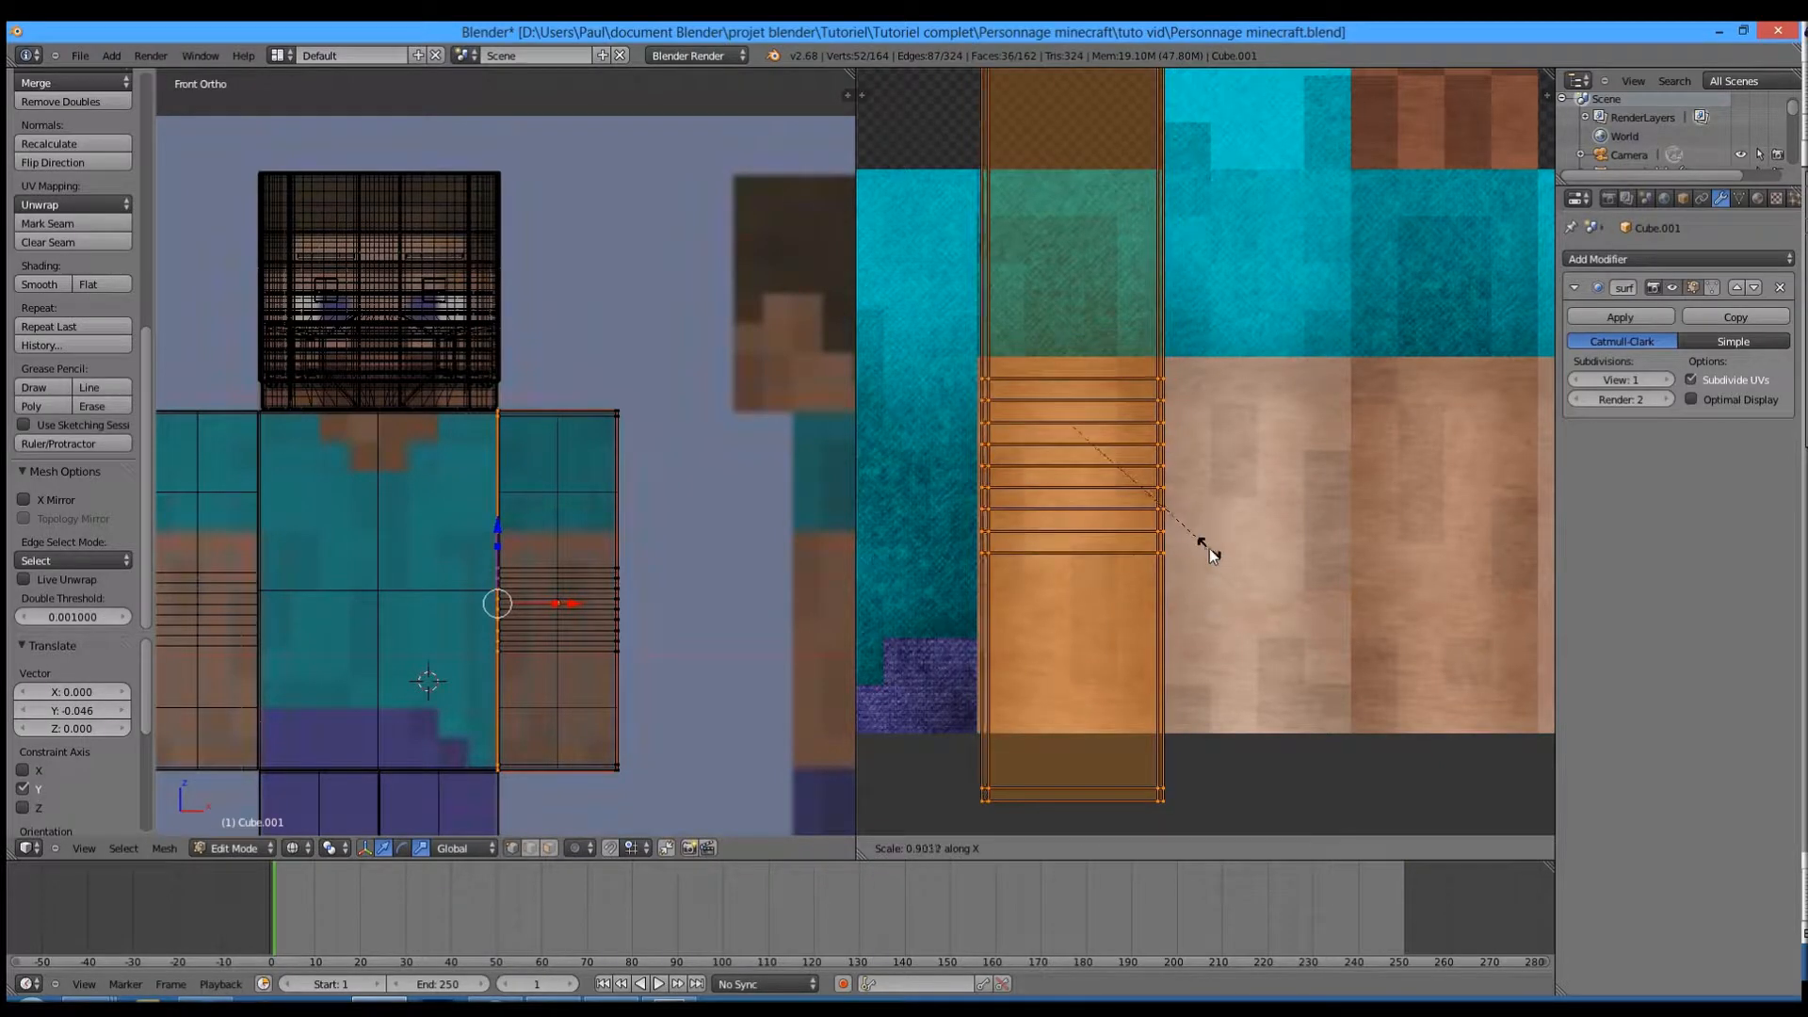
left_click(1195, 539)
scroll(1178, 529, "up", 2)
key("g")
key("x")
left_click(1141, 529)
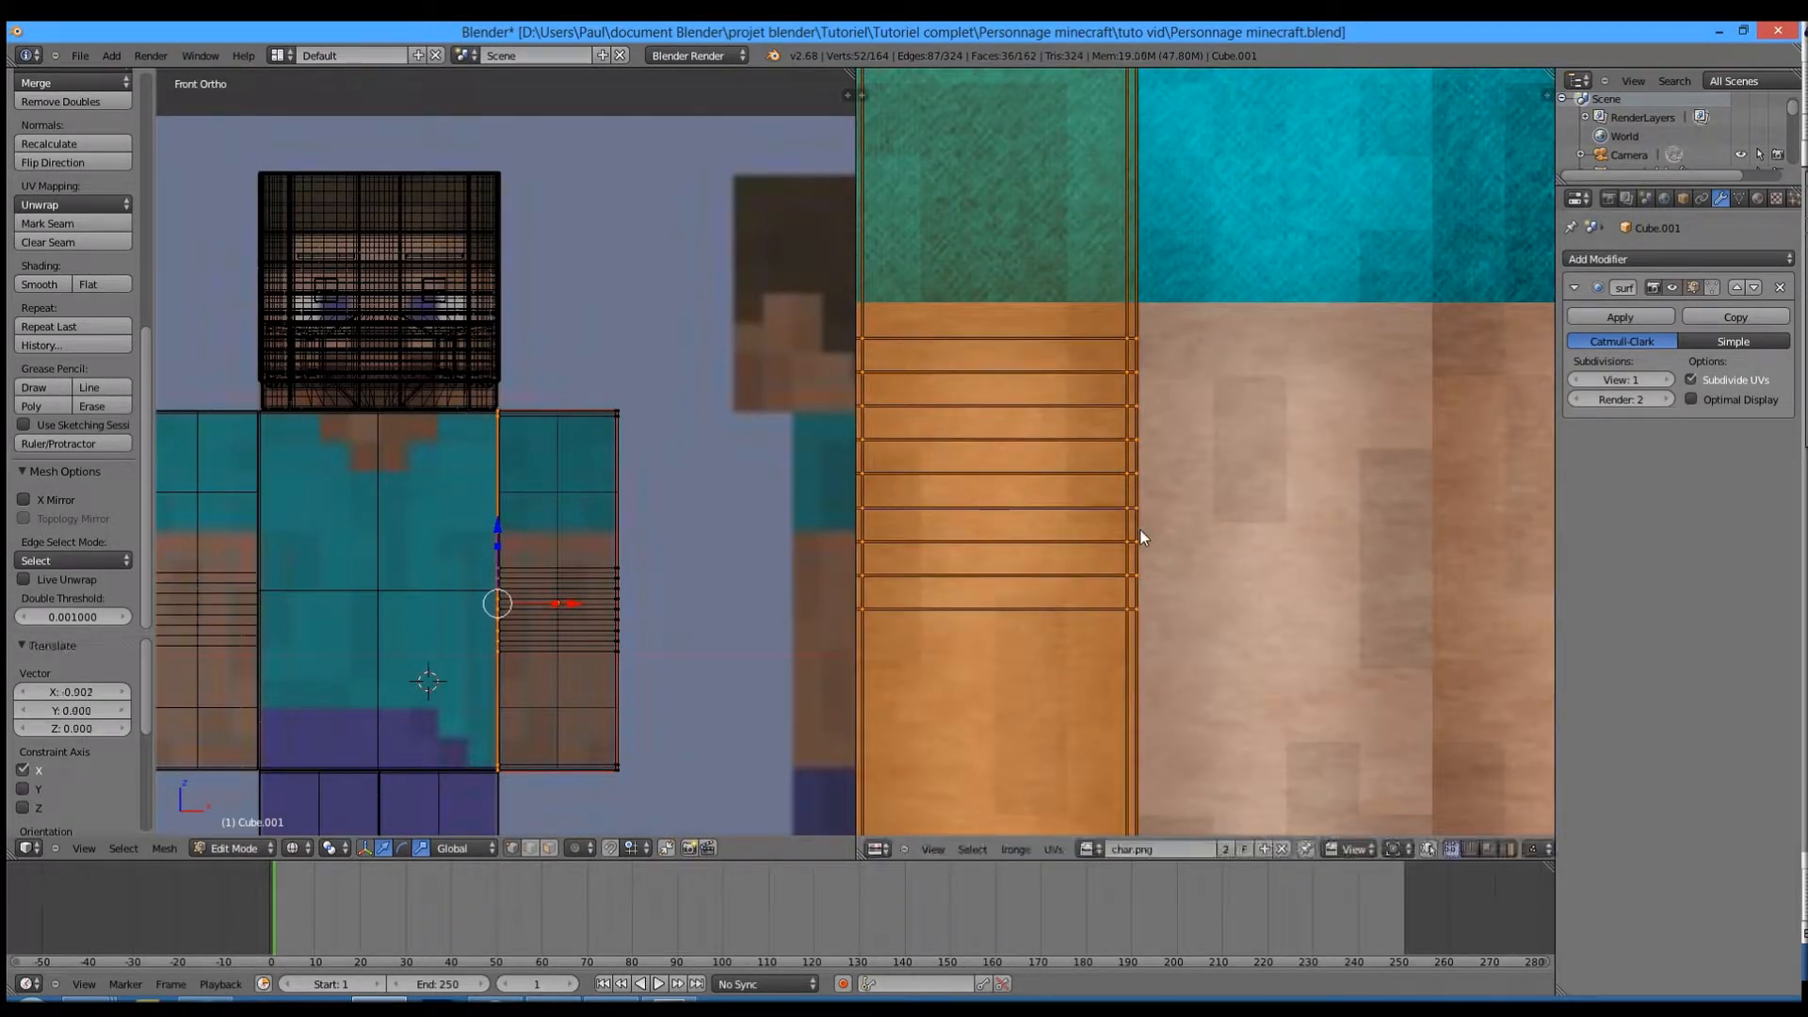
- Shrink the inner side face's UVs along Y to roughly the arm column's height and move them down about 0.019
scroll(1200, 691, "down", 4)
key("s")
key("y")
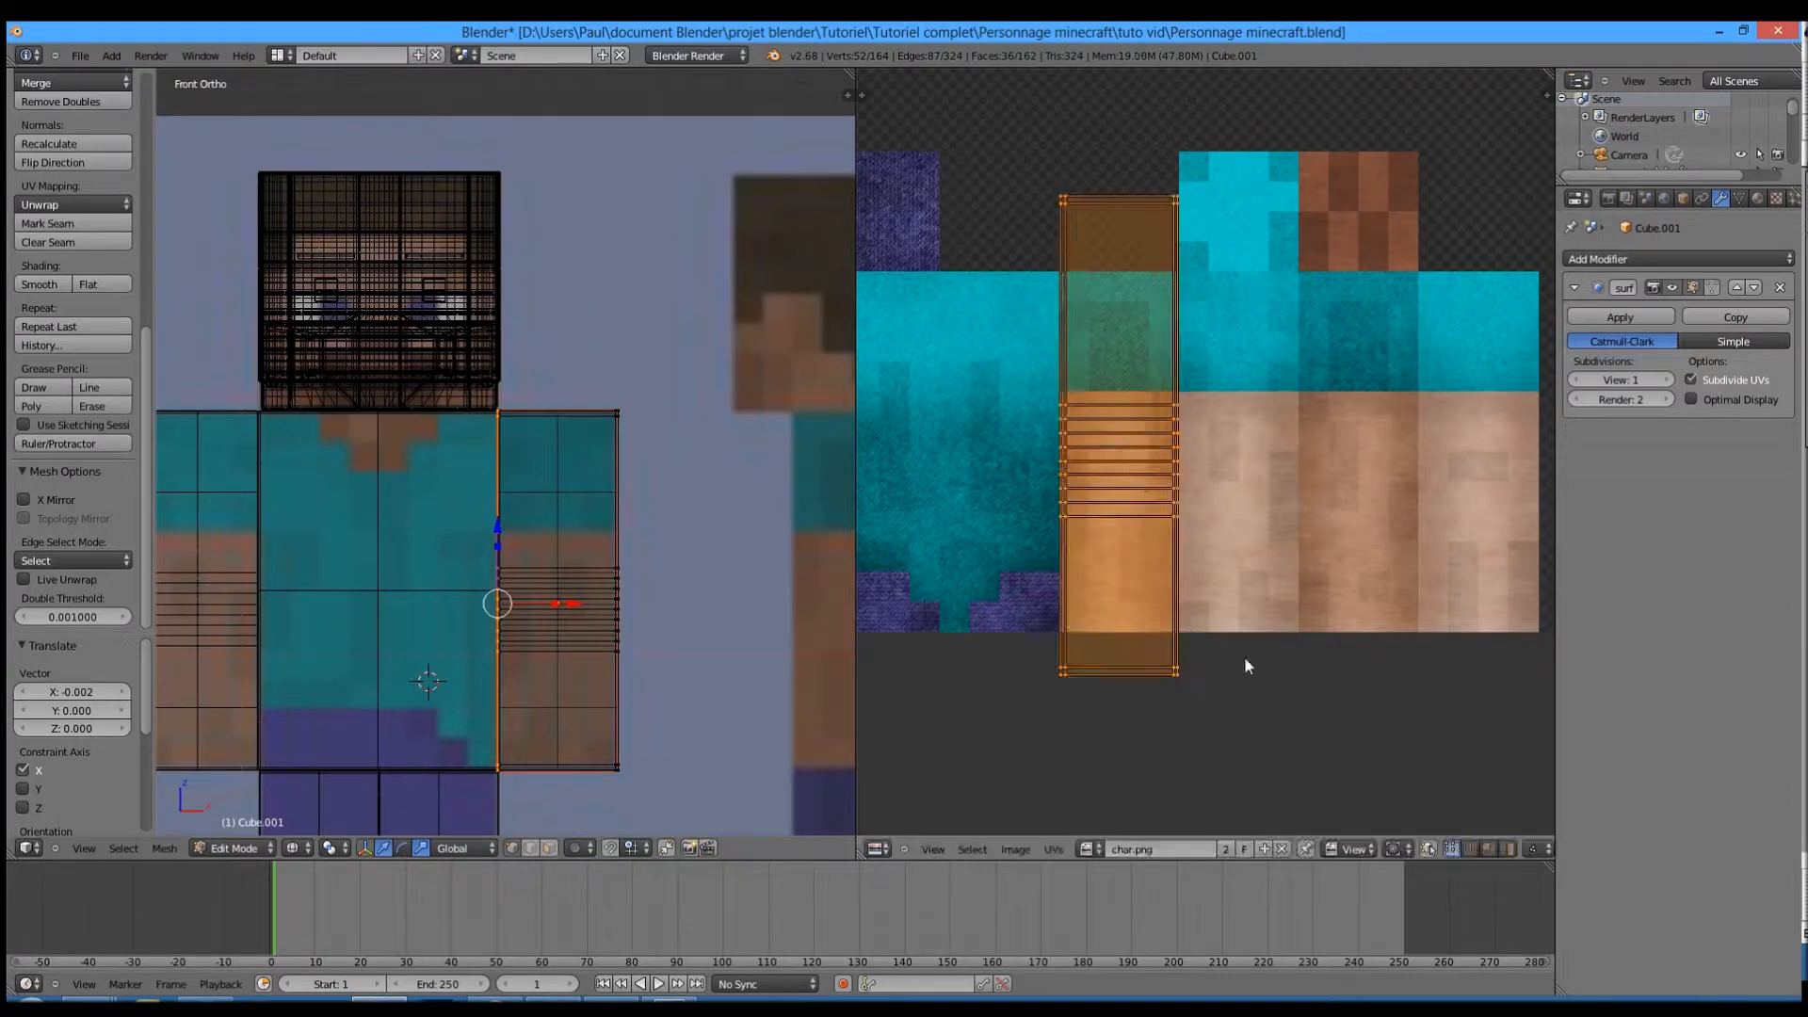
left_click(1189, 602)
scroll(1189, 602, "up", 2)
key("g")
key("y")
left_click(1192, 632)
- Scale the inner side face's UVs to about 1.053 along Y and nudge them along Y to meet the column's borders
key("s")
key("y")
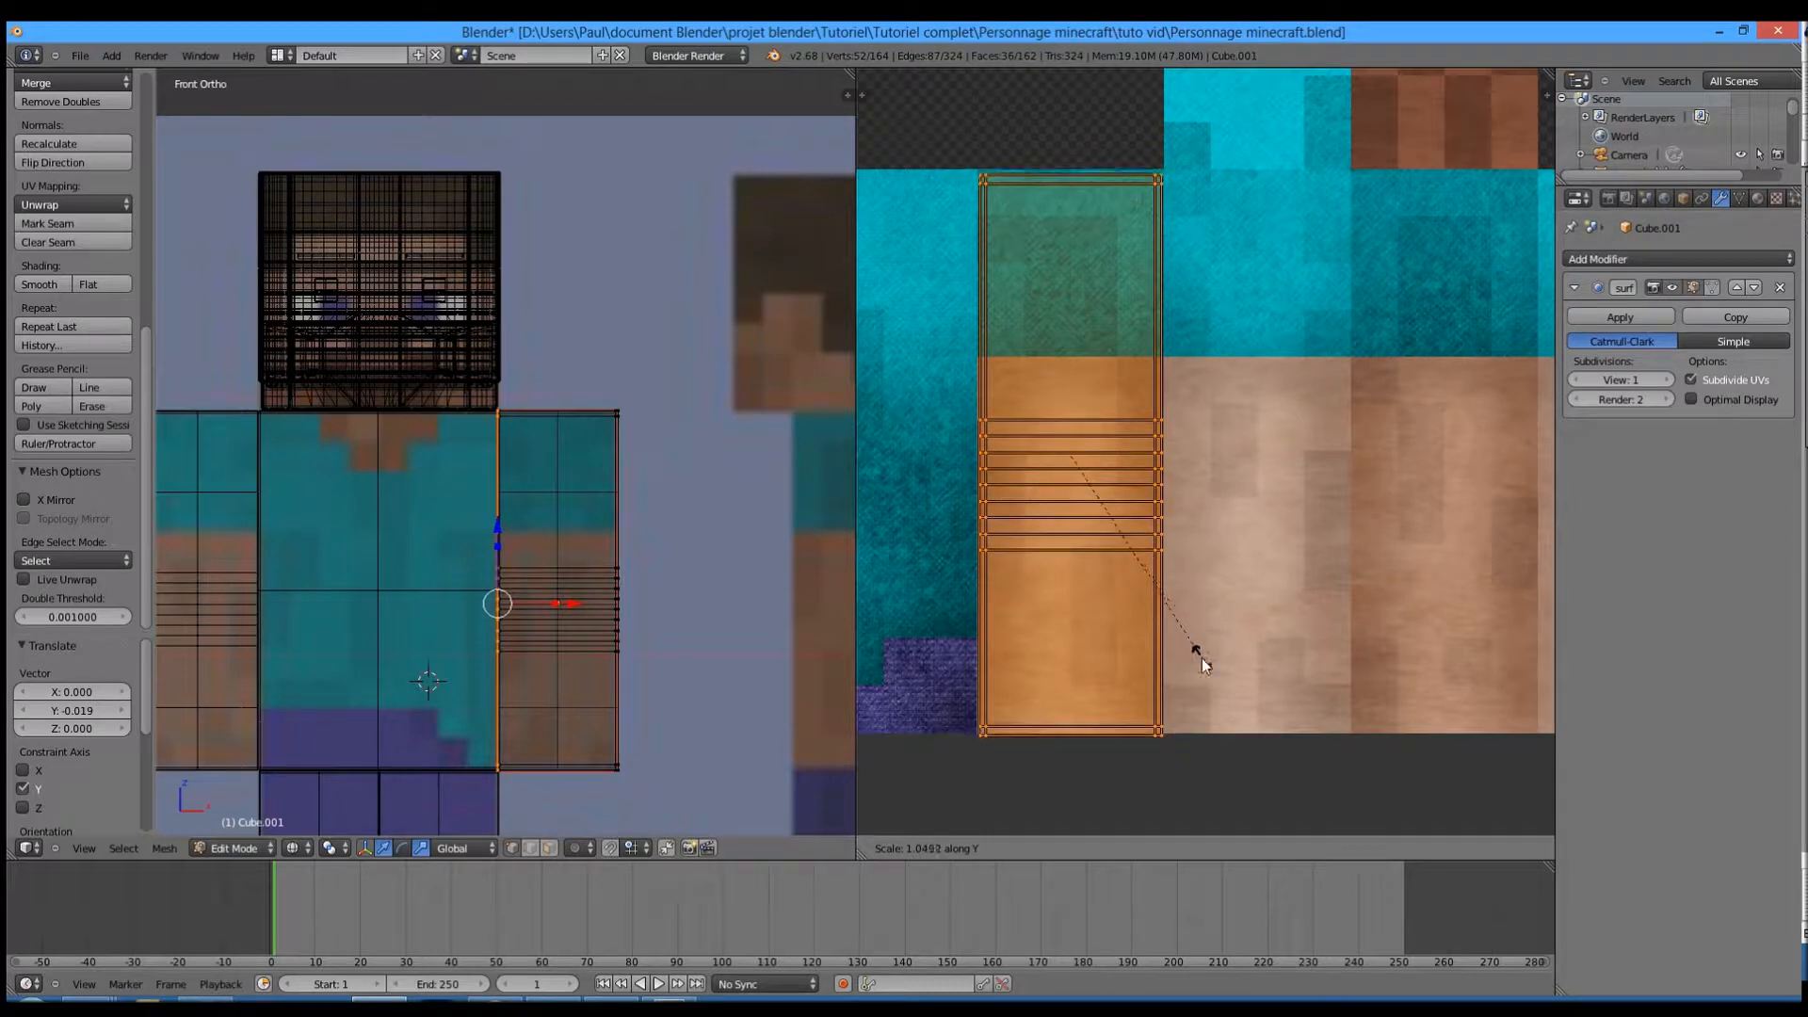
left_click(1205, 664)
key("g")
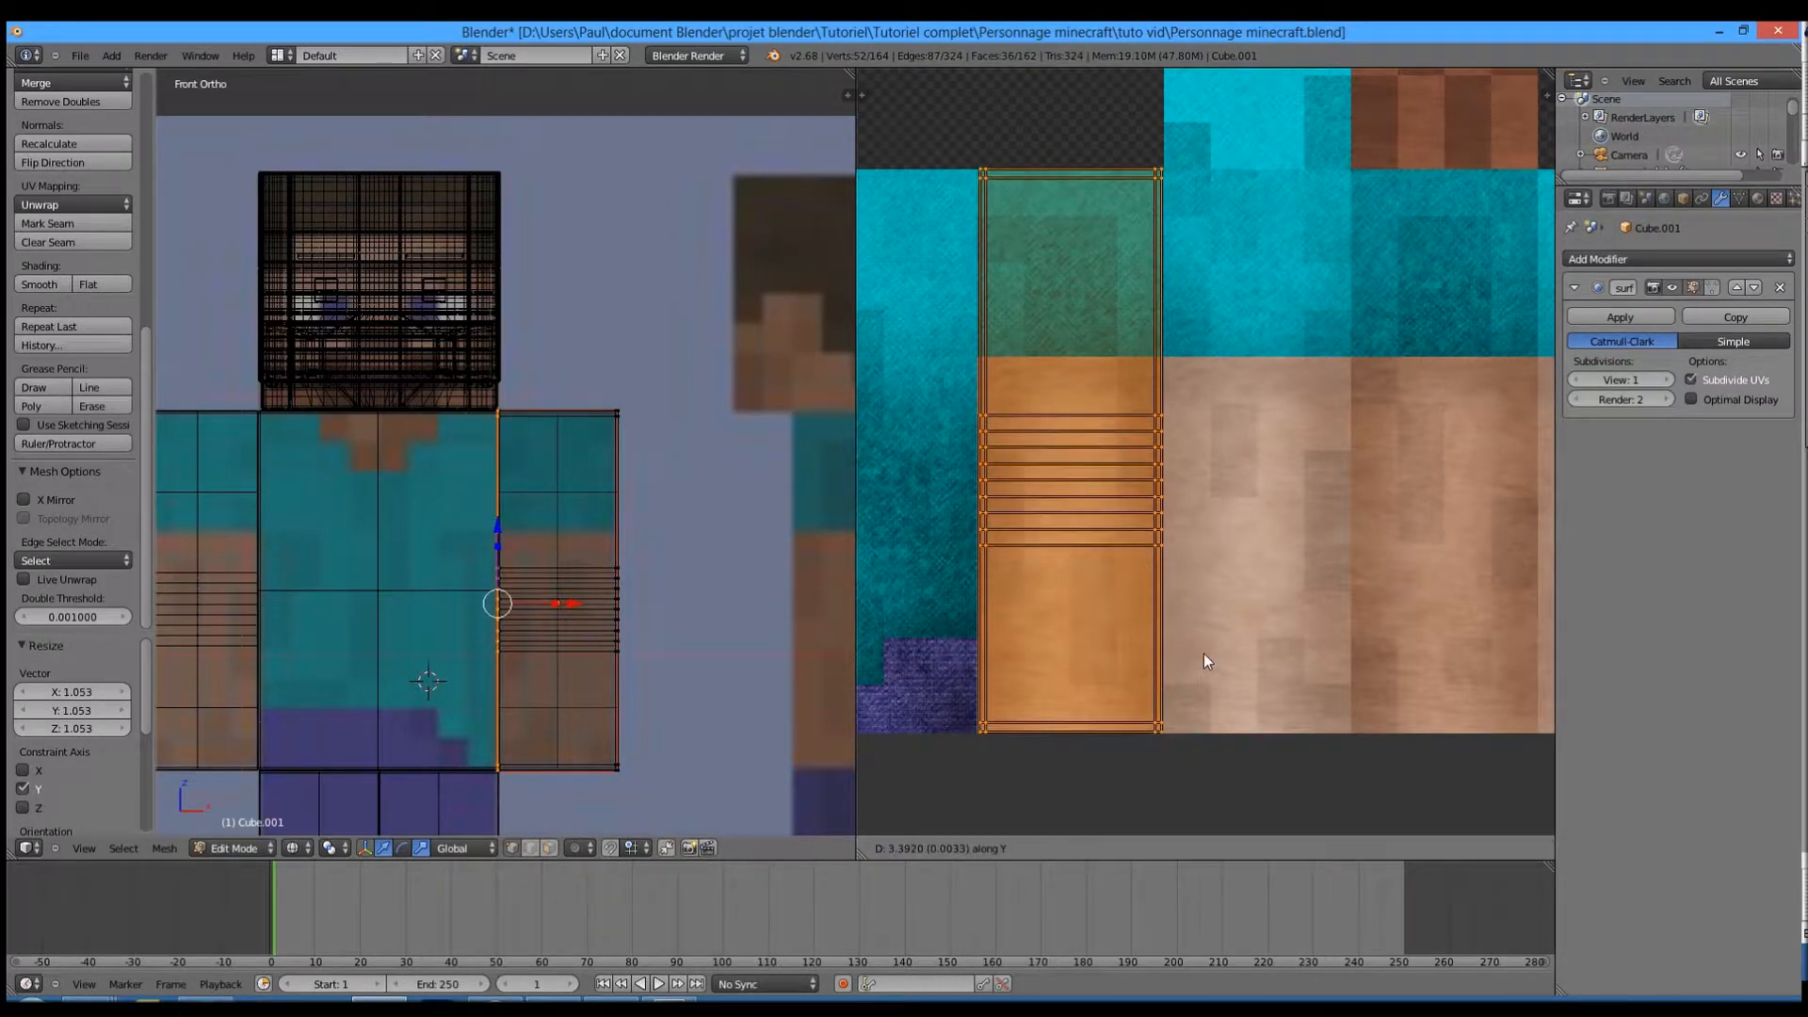
left_click(1203, 654)
- Select the top edge vertices of the inner side face's UVs and move them down about 0.002 along Y
key("a")
key("b")
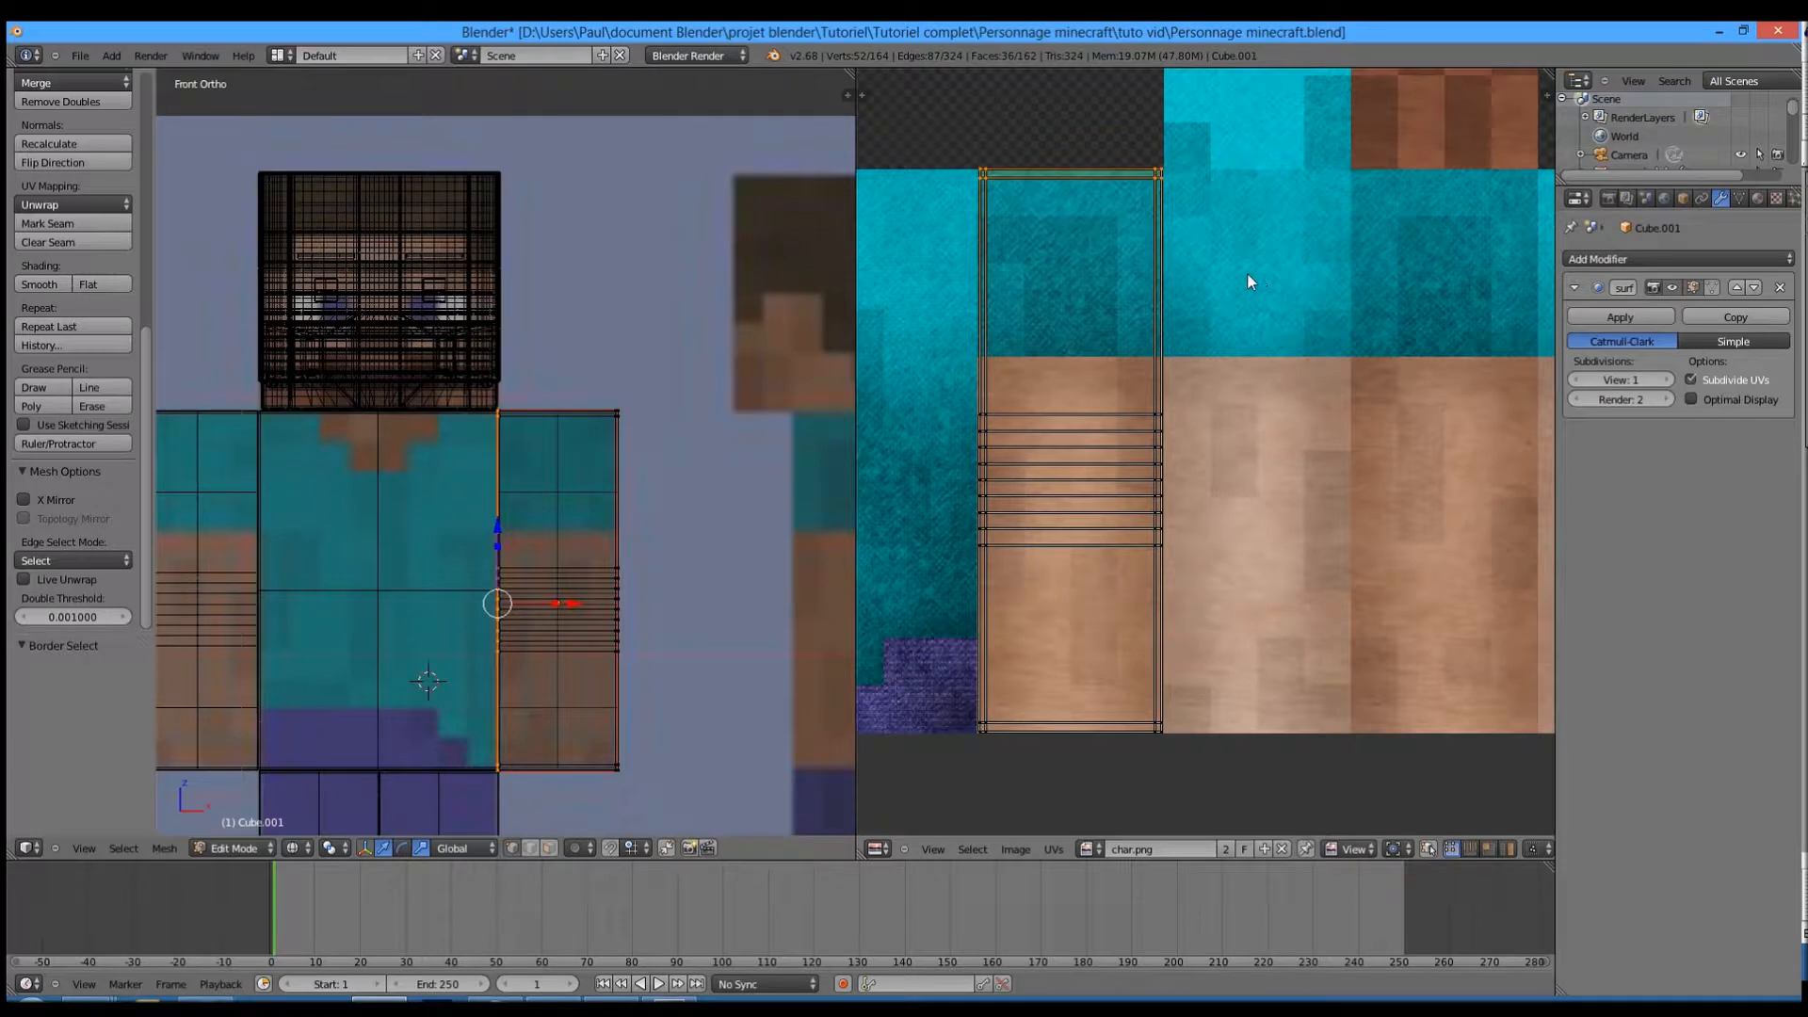
key("g")
key("y")
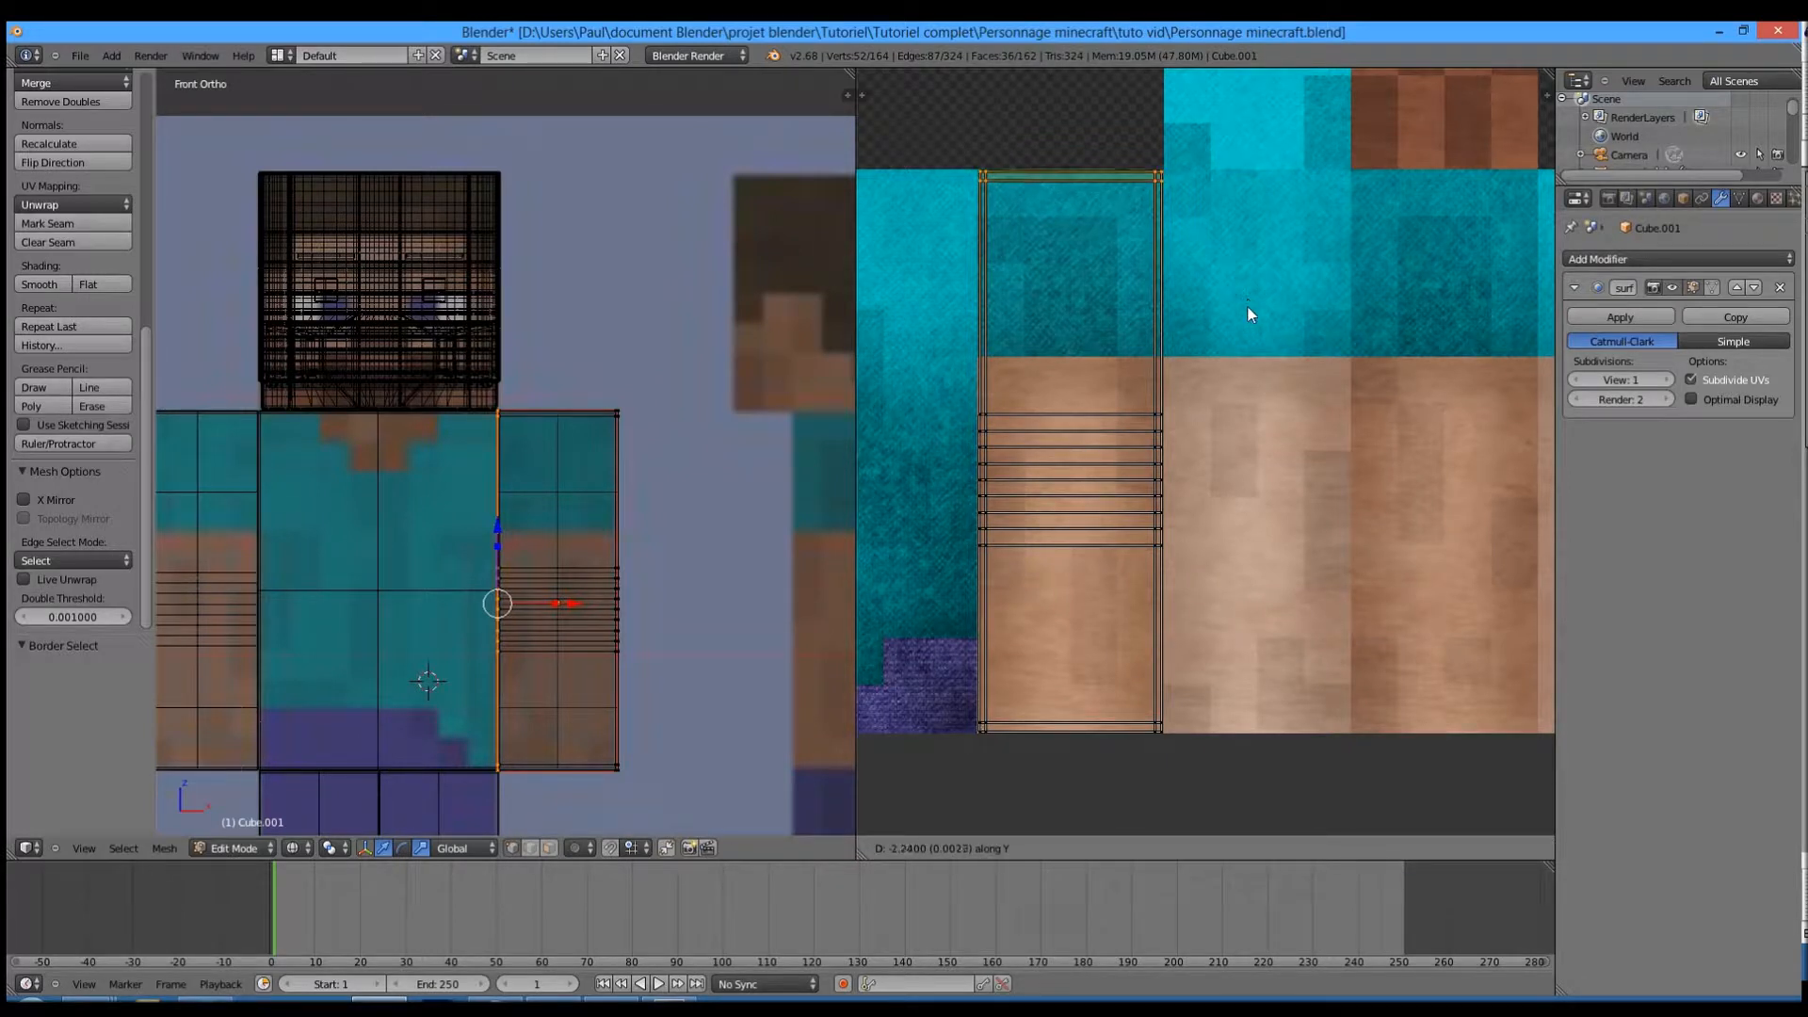
left_click(1248, 308)
- Select the arm's top faces and scale their UVs to about 0.300 along X
scroll(1248, 313, "down", 4)
key("a")
key("b")
key("a")
key("b")
left_click_drag(434, 373, 675, 413)
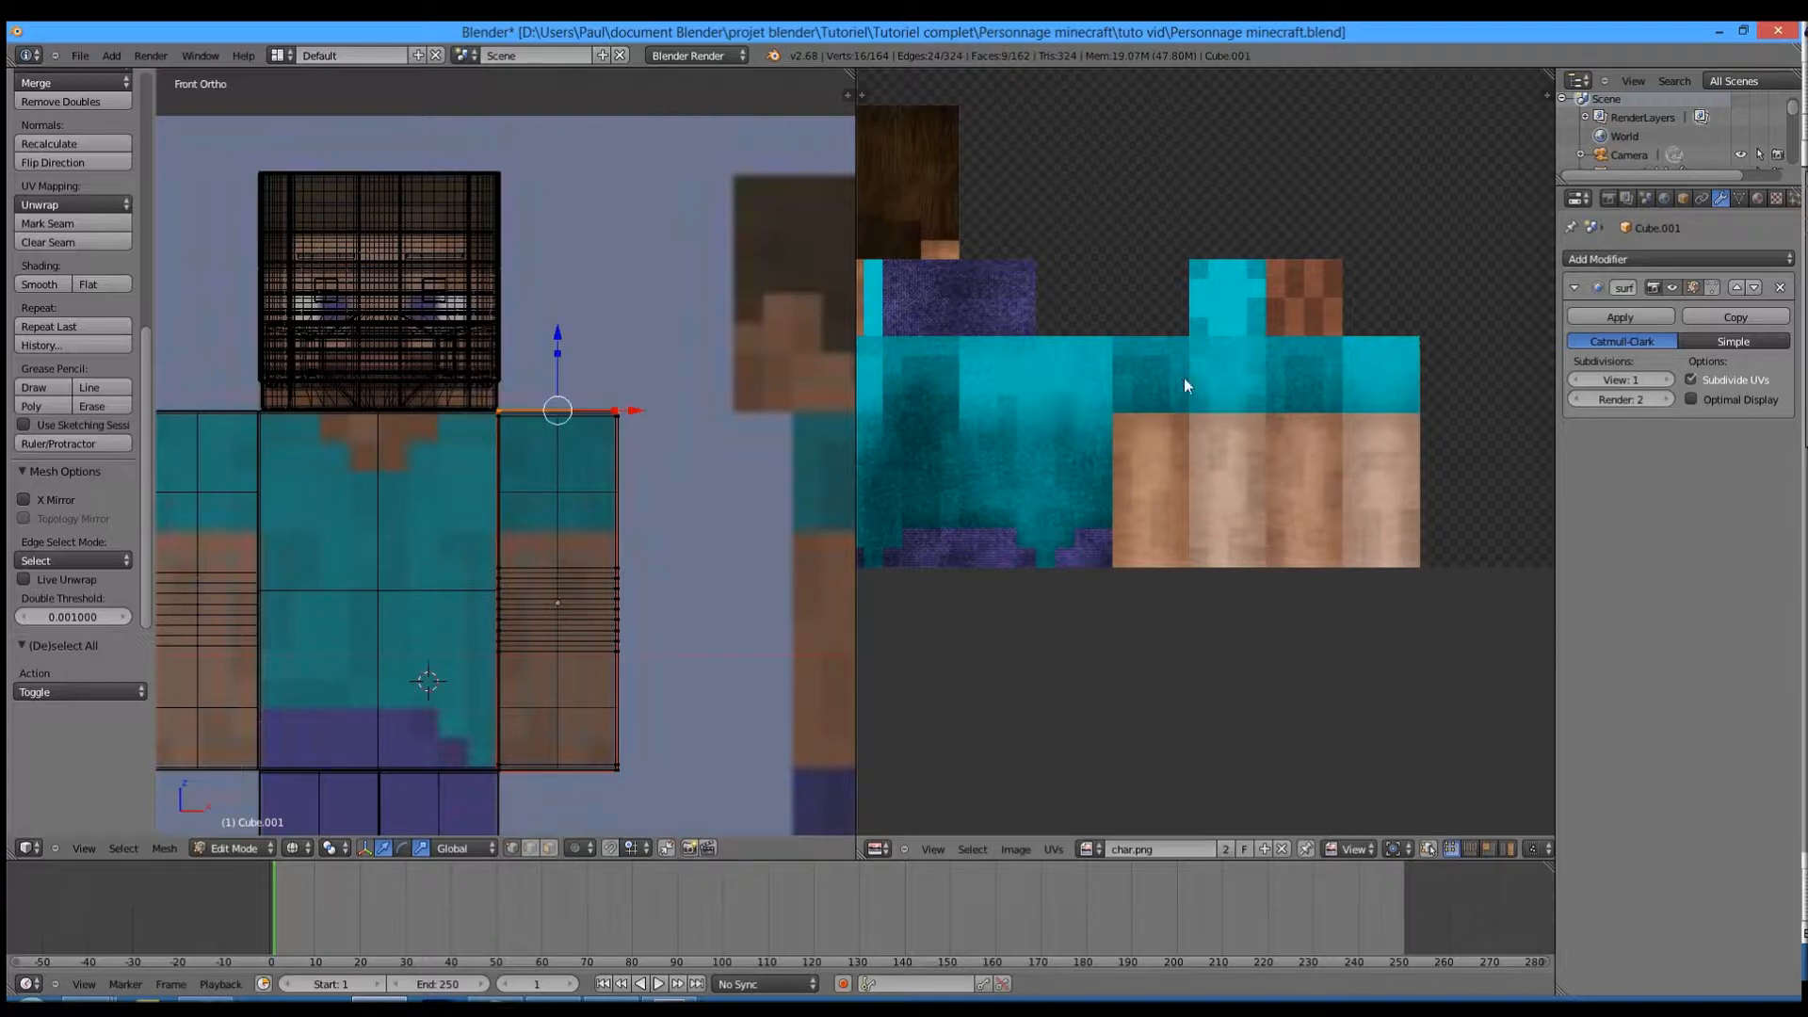
scroll(1160, 383, "down", 3)
key("s")
key("x")
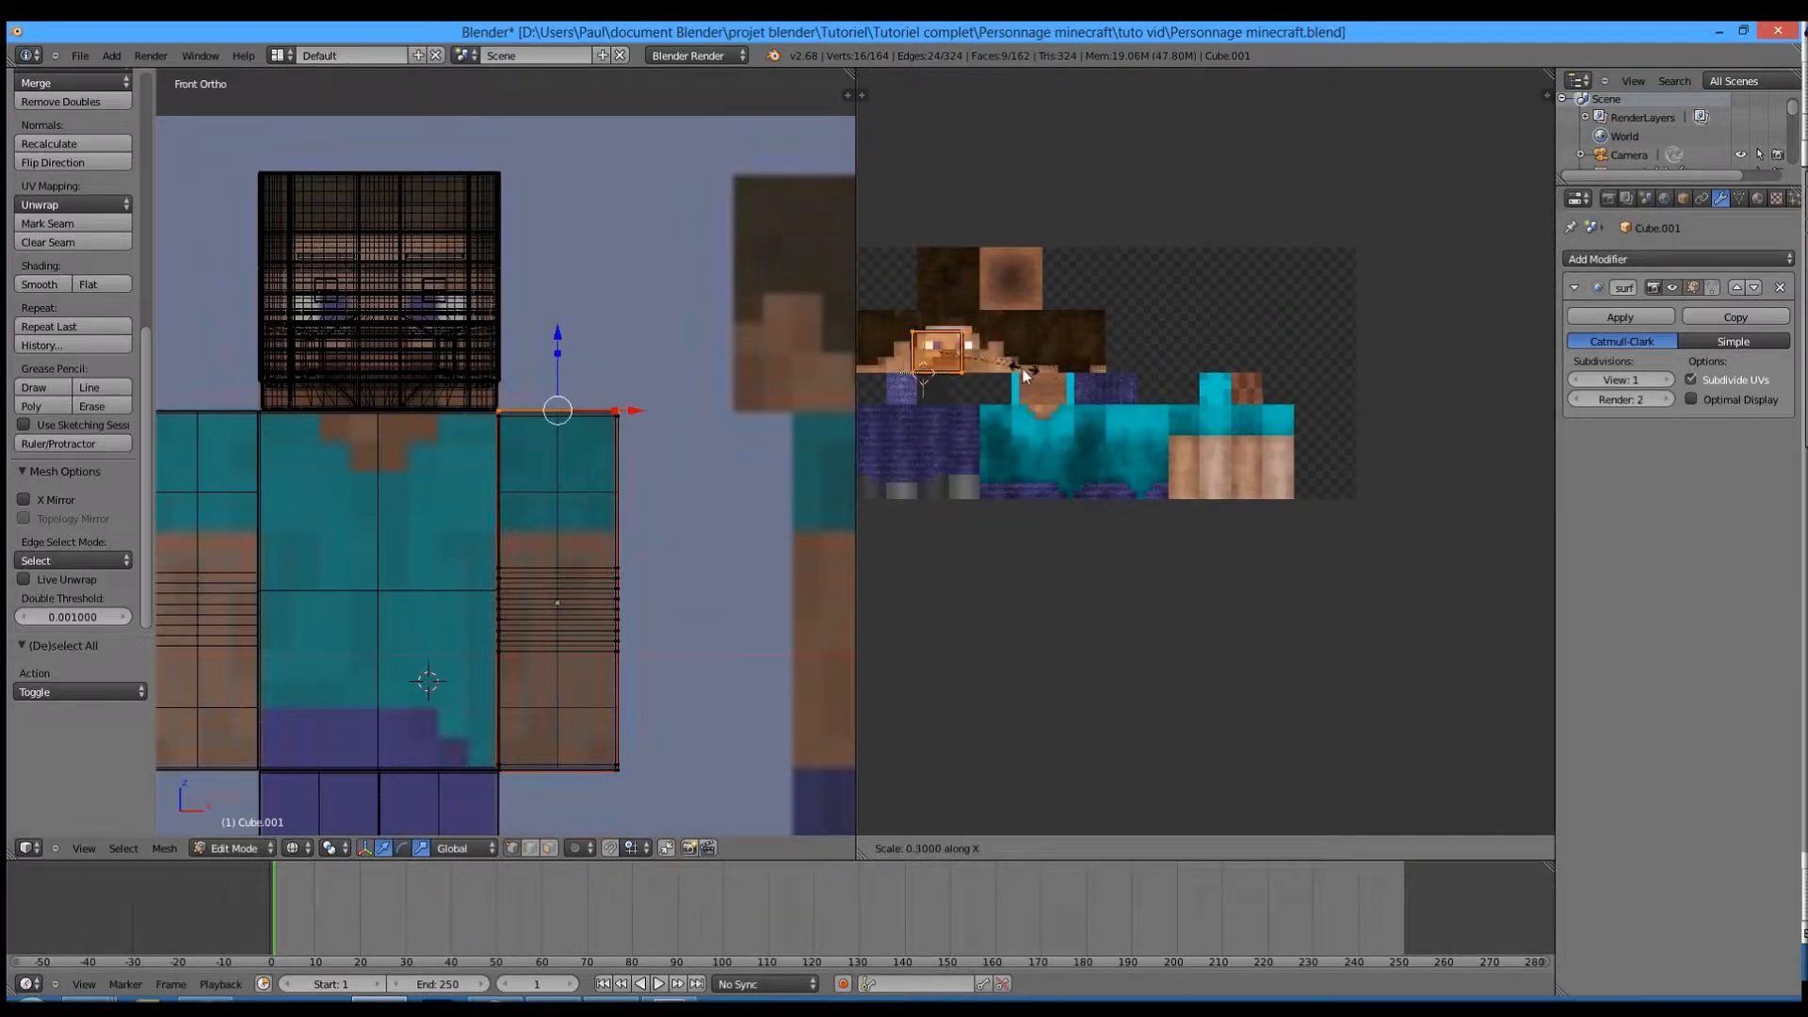
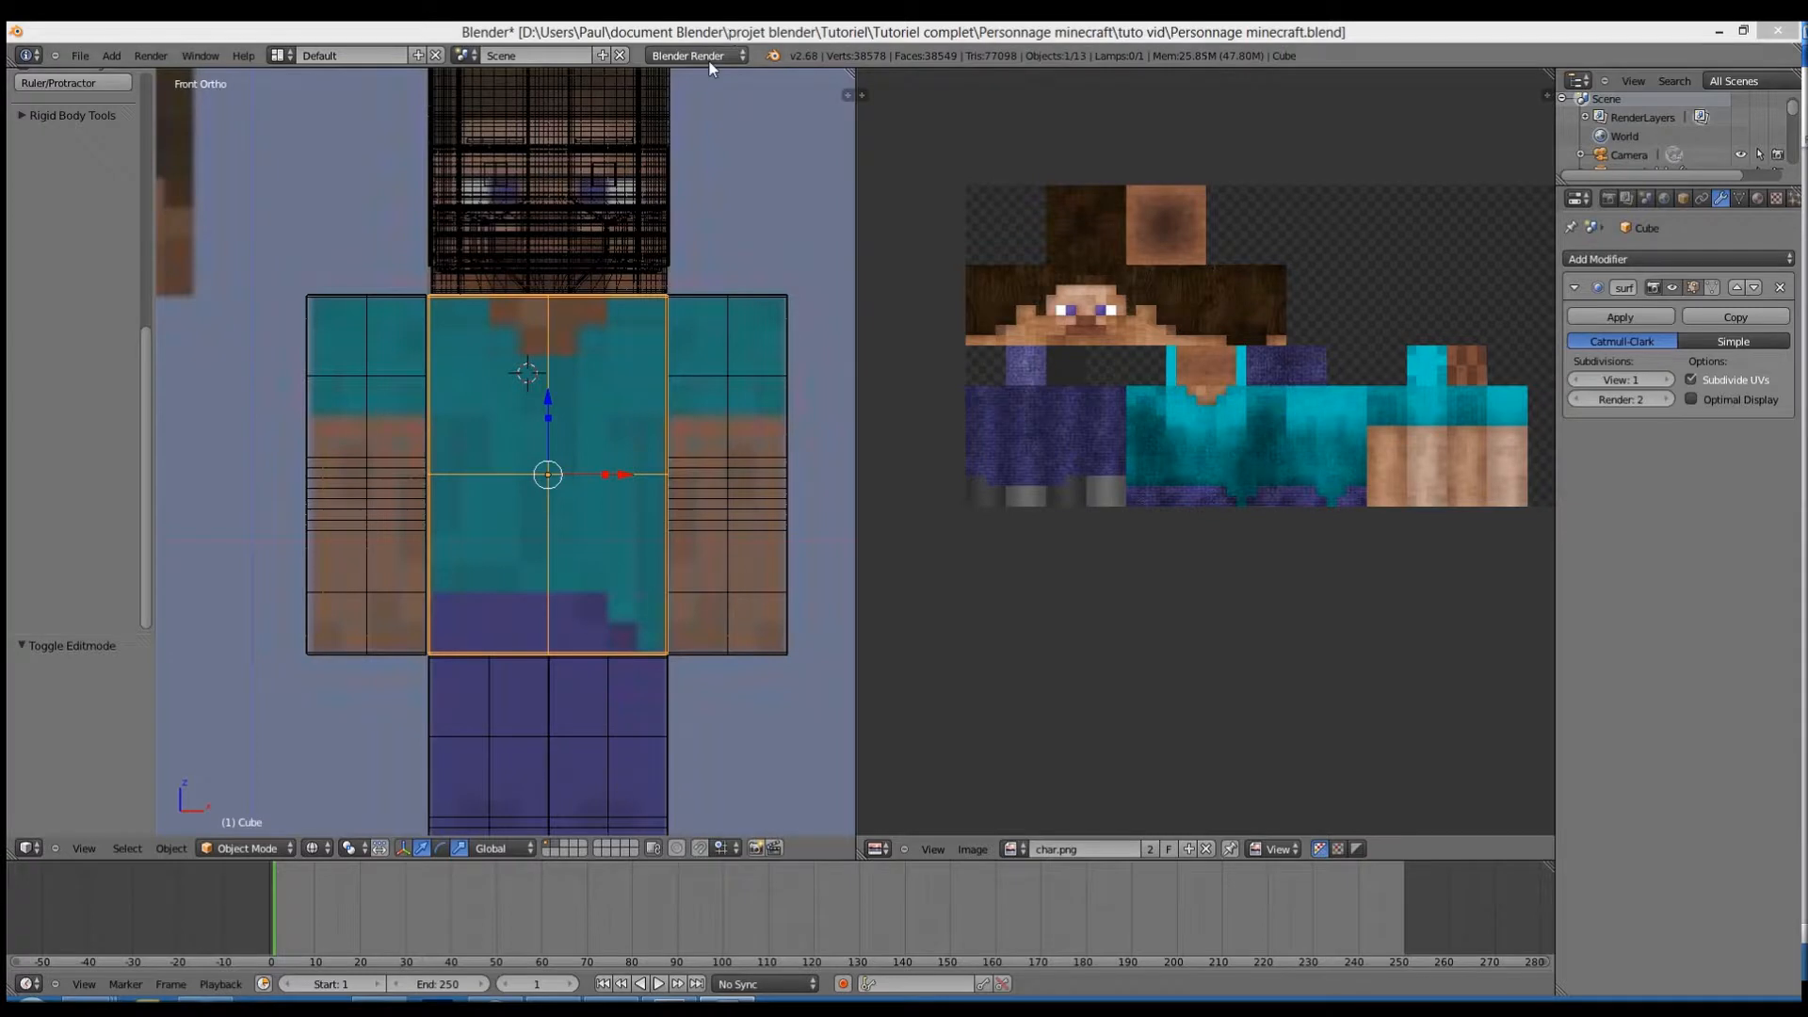
- Save the Blender file and hide the 3D view's tool shelf
key("ctrl+s")
left_click(727, 175)
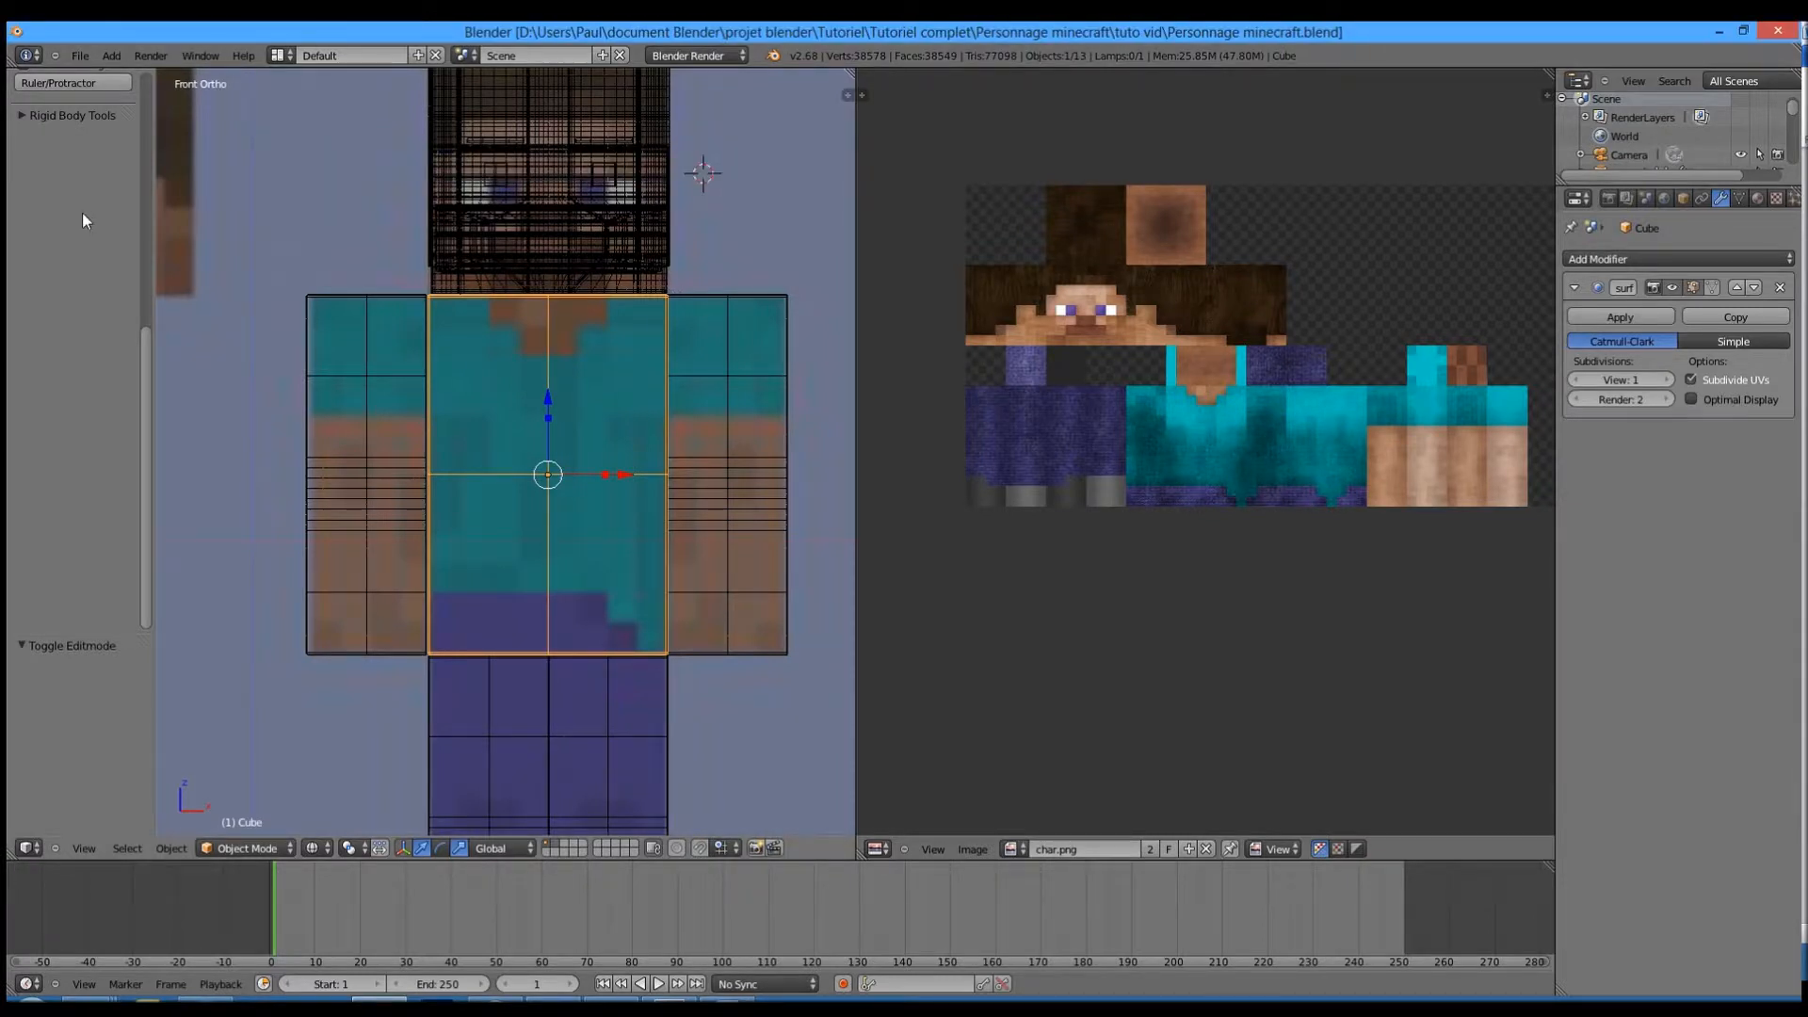
key("t")
key("r")
key("Escape")
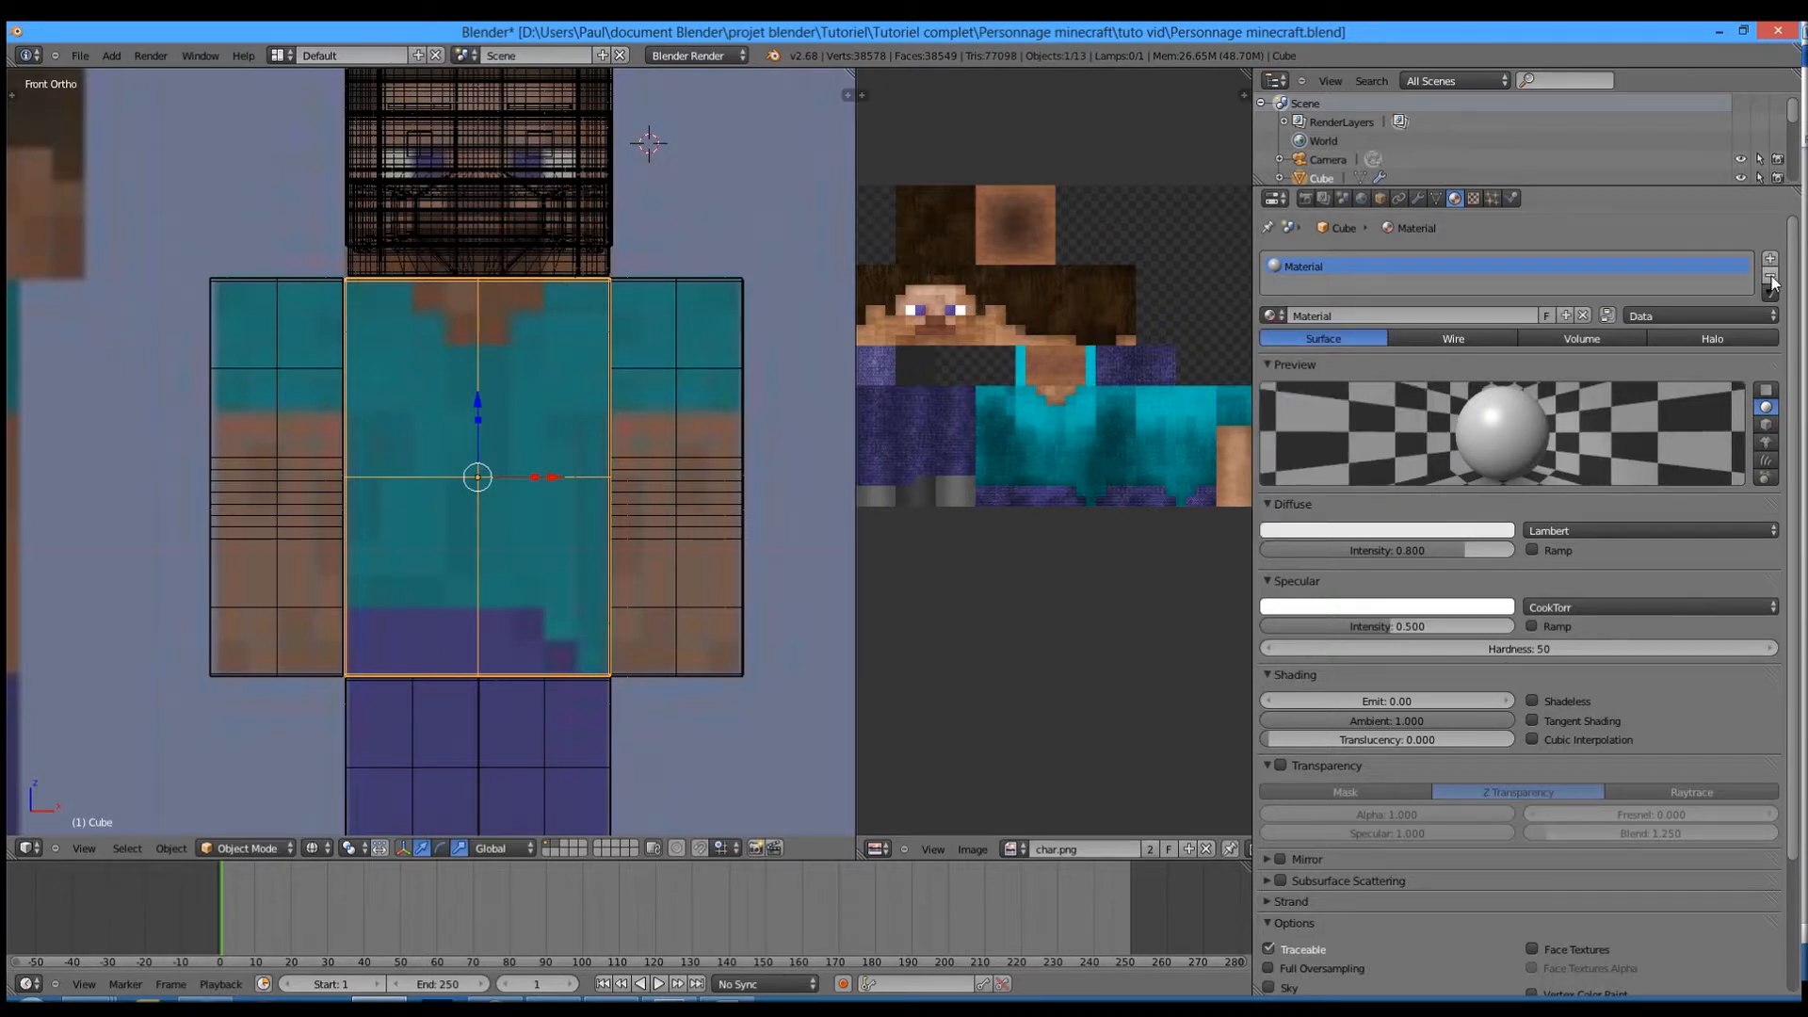
- Replace the torso's existing material with a new one named Corps
left_click(1770, 275)
left_click(1380, 314)
left_click(1371, 315)
type("cor")
key("BackSpace")
type("Cor")
key("Return")
- Add an image texture to the Corps material using char.png with UV coordinates
left_click(1471, 200)
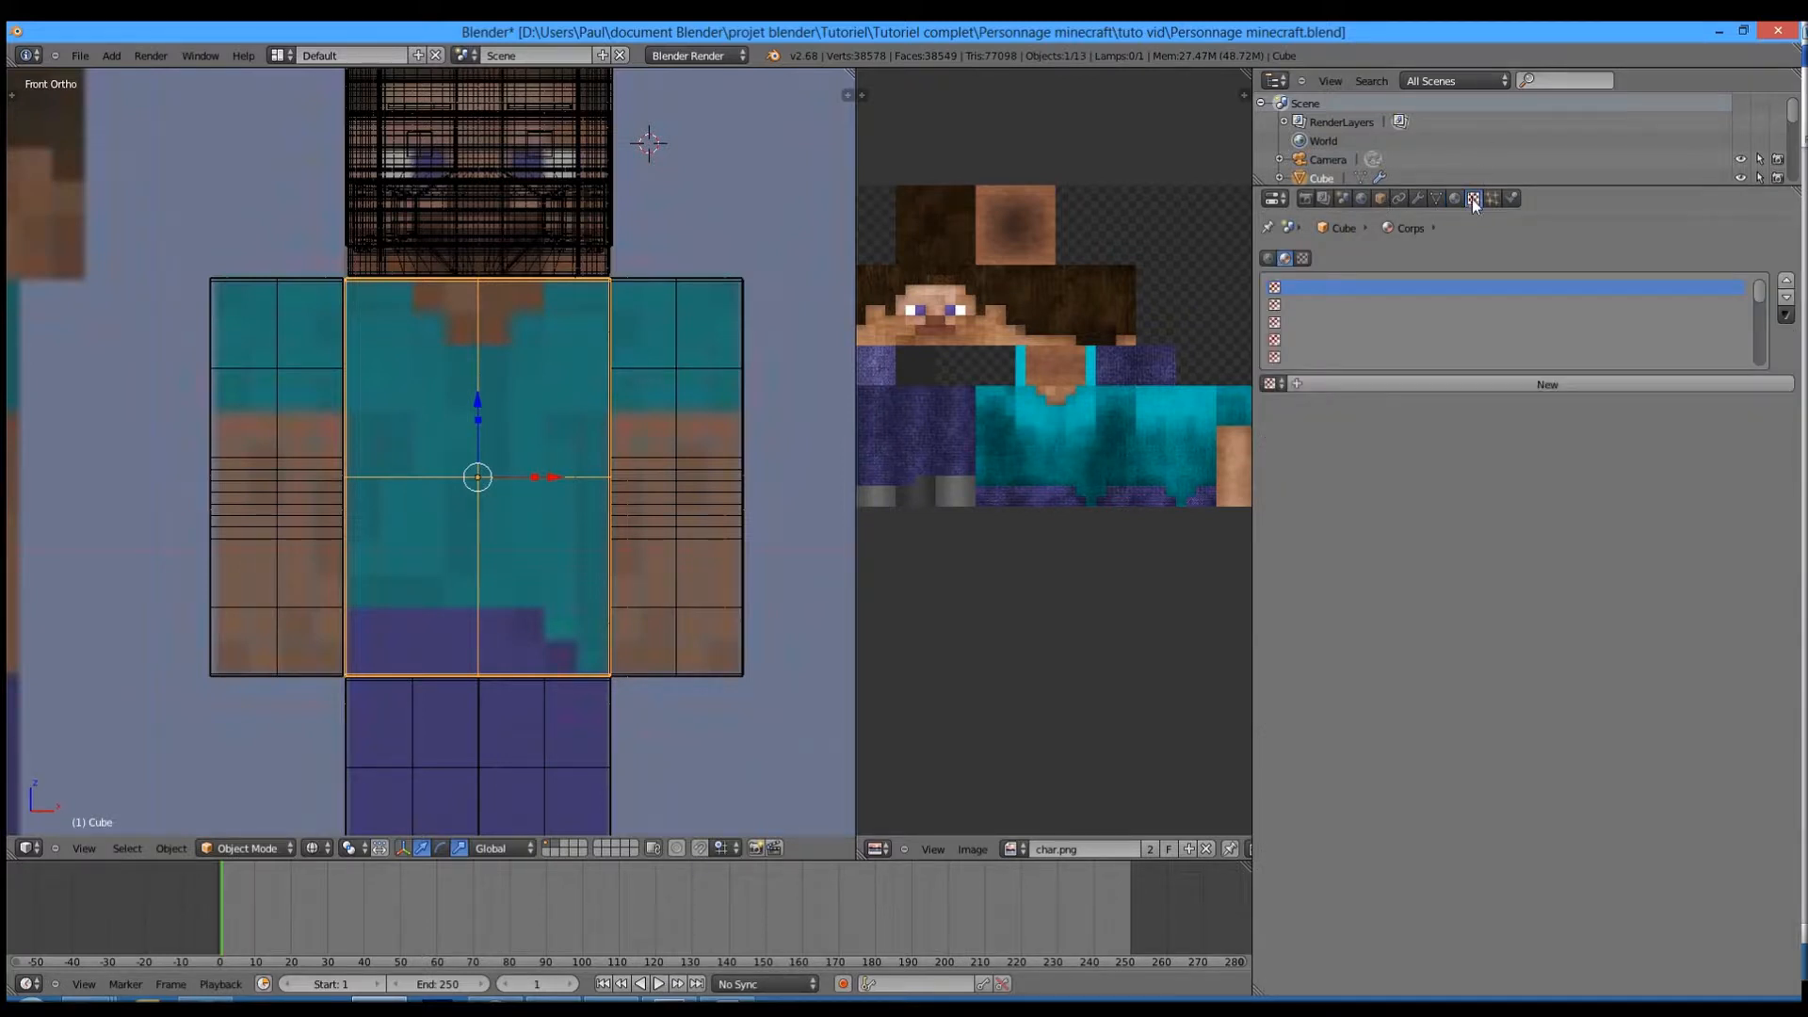
left_click(1375, 383)
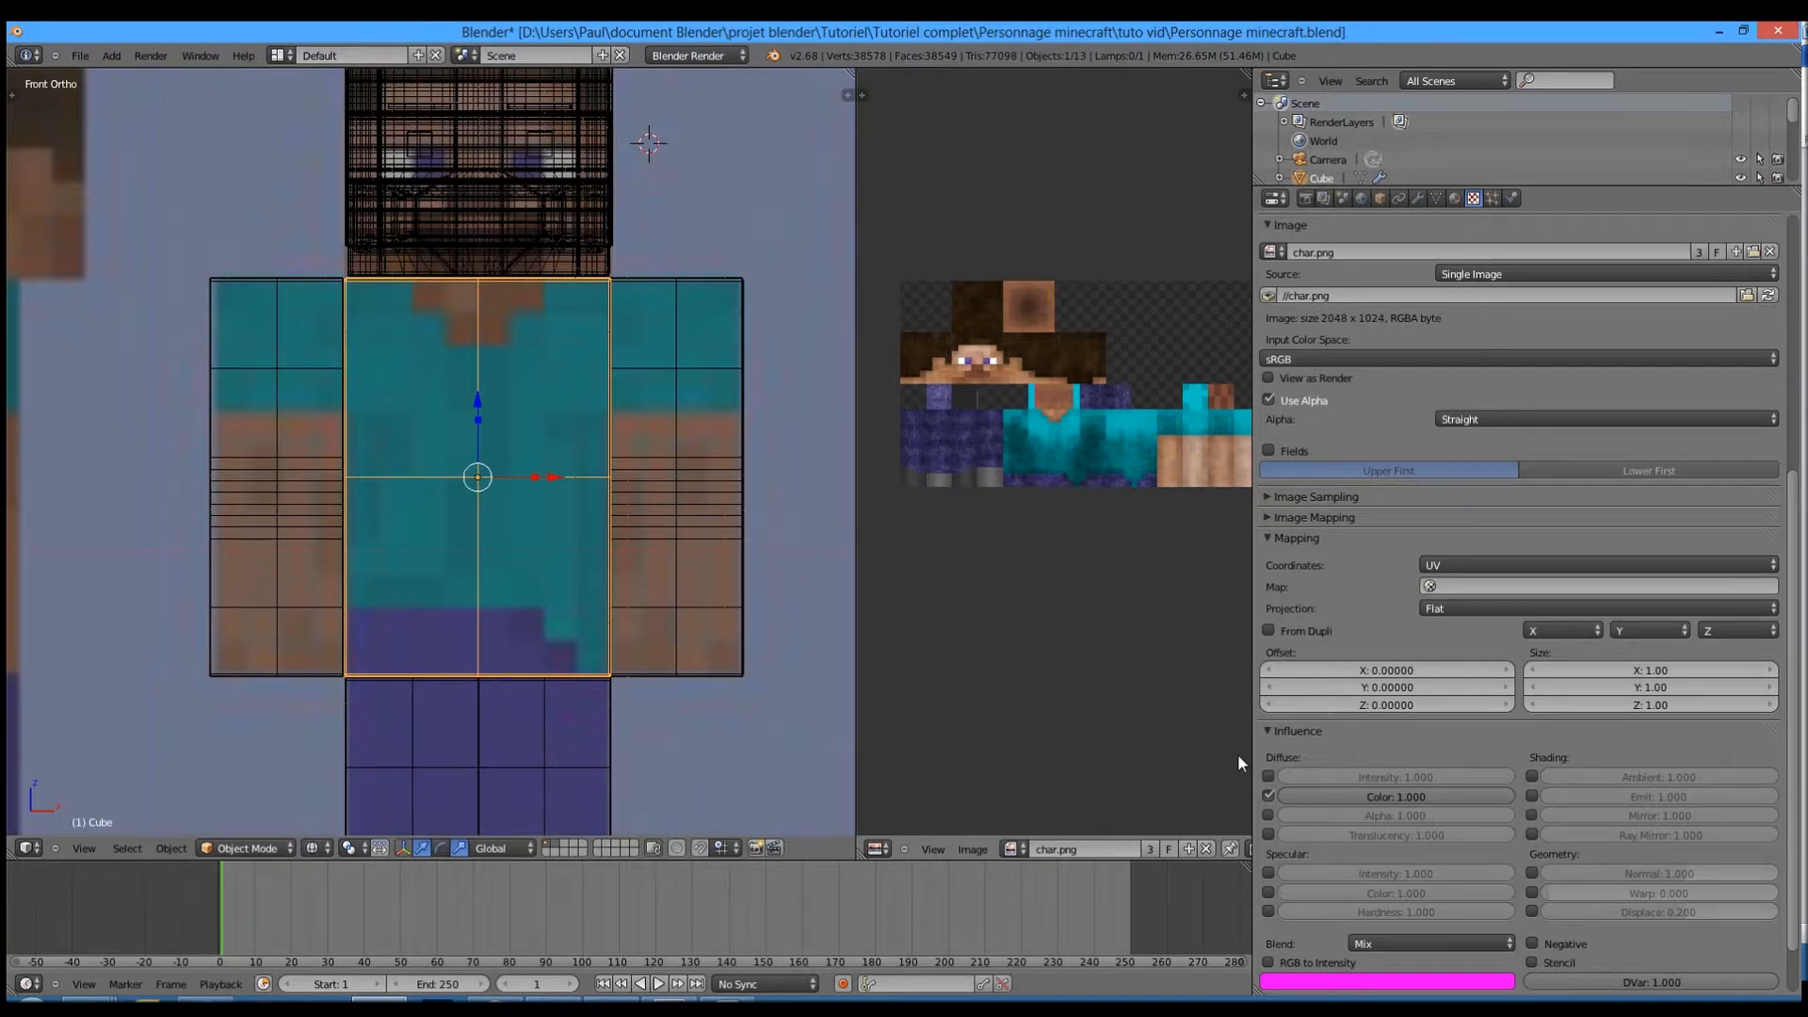
scroll(1237, 754, "up", 2)
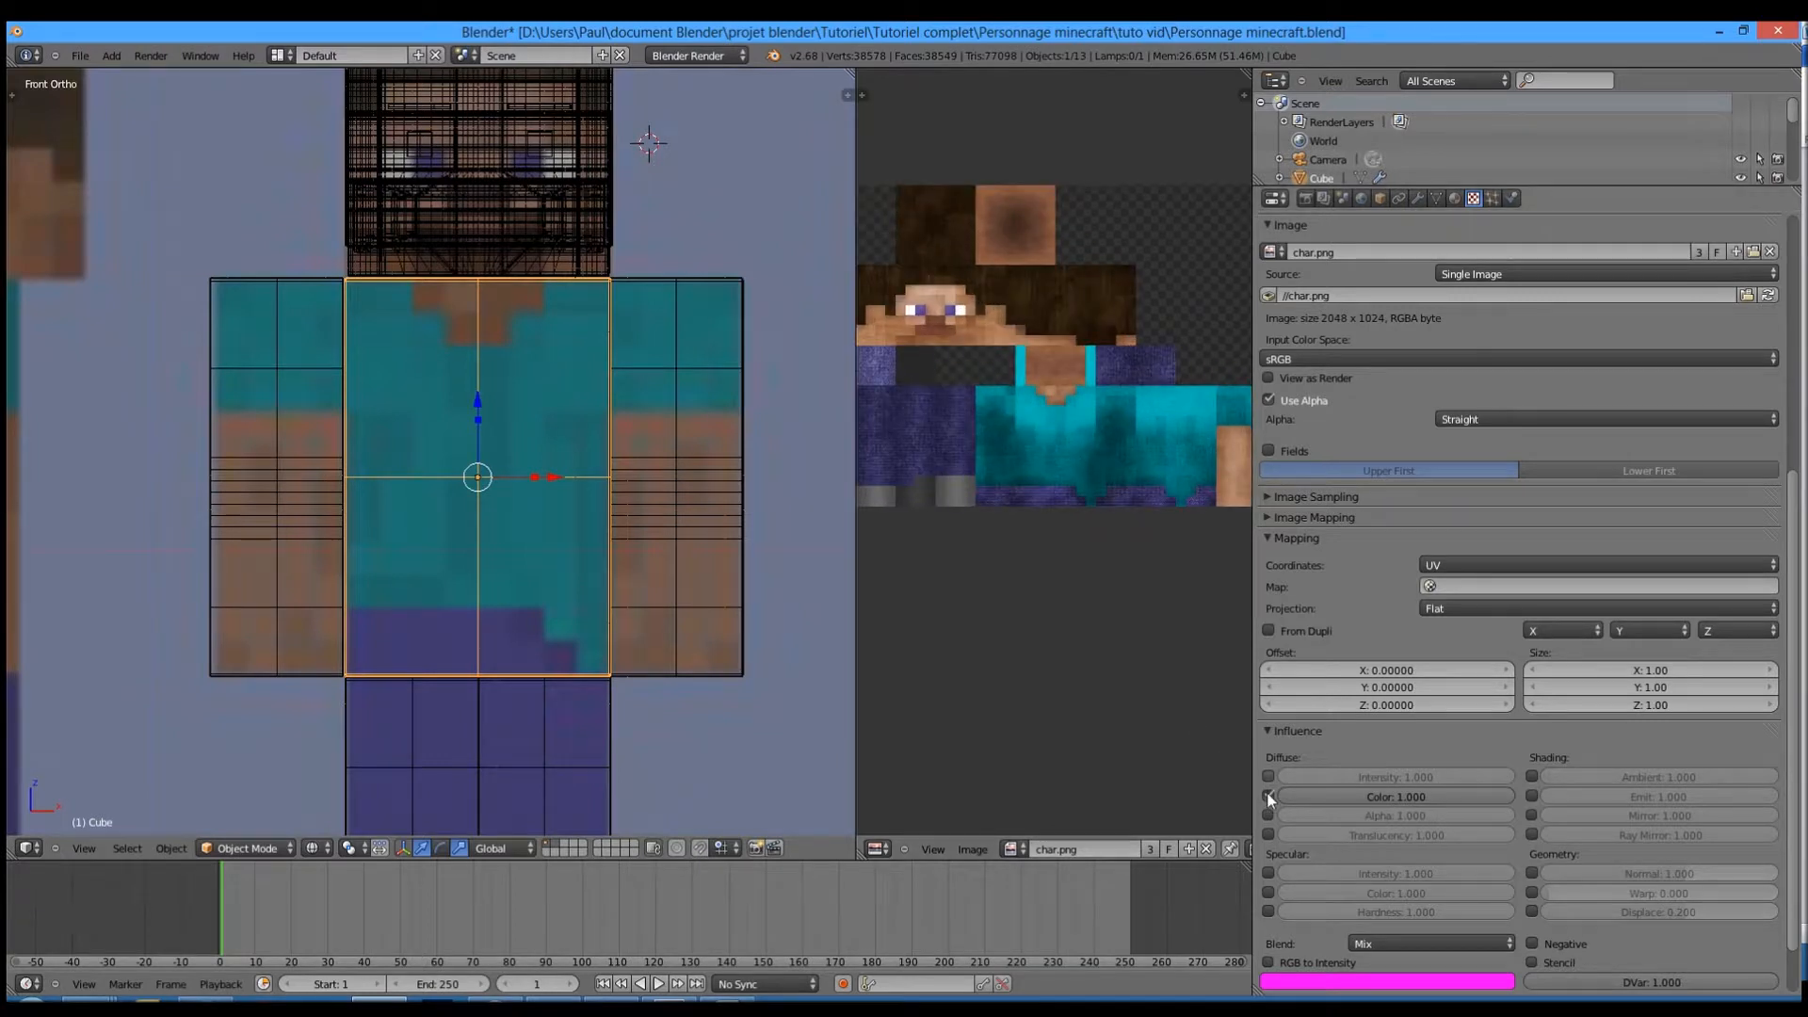
- Enable the texture's influence on diffuse intensity, specular intensity and specular color
left_click(1267, 872)
left_click(1268, 777)
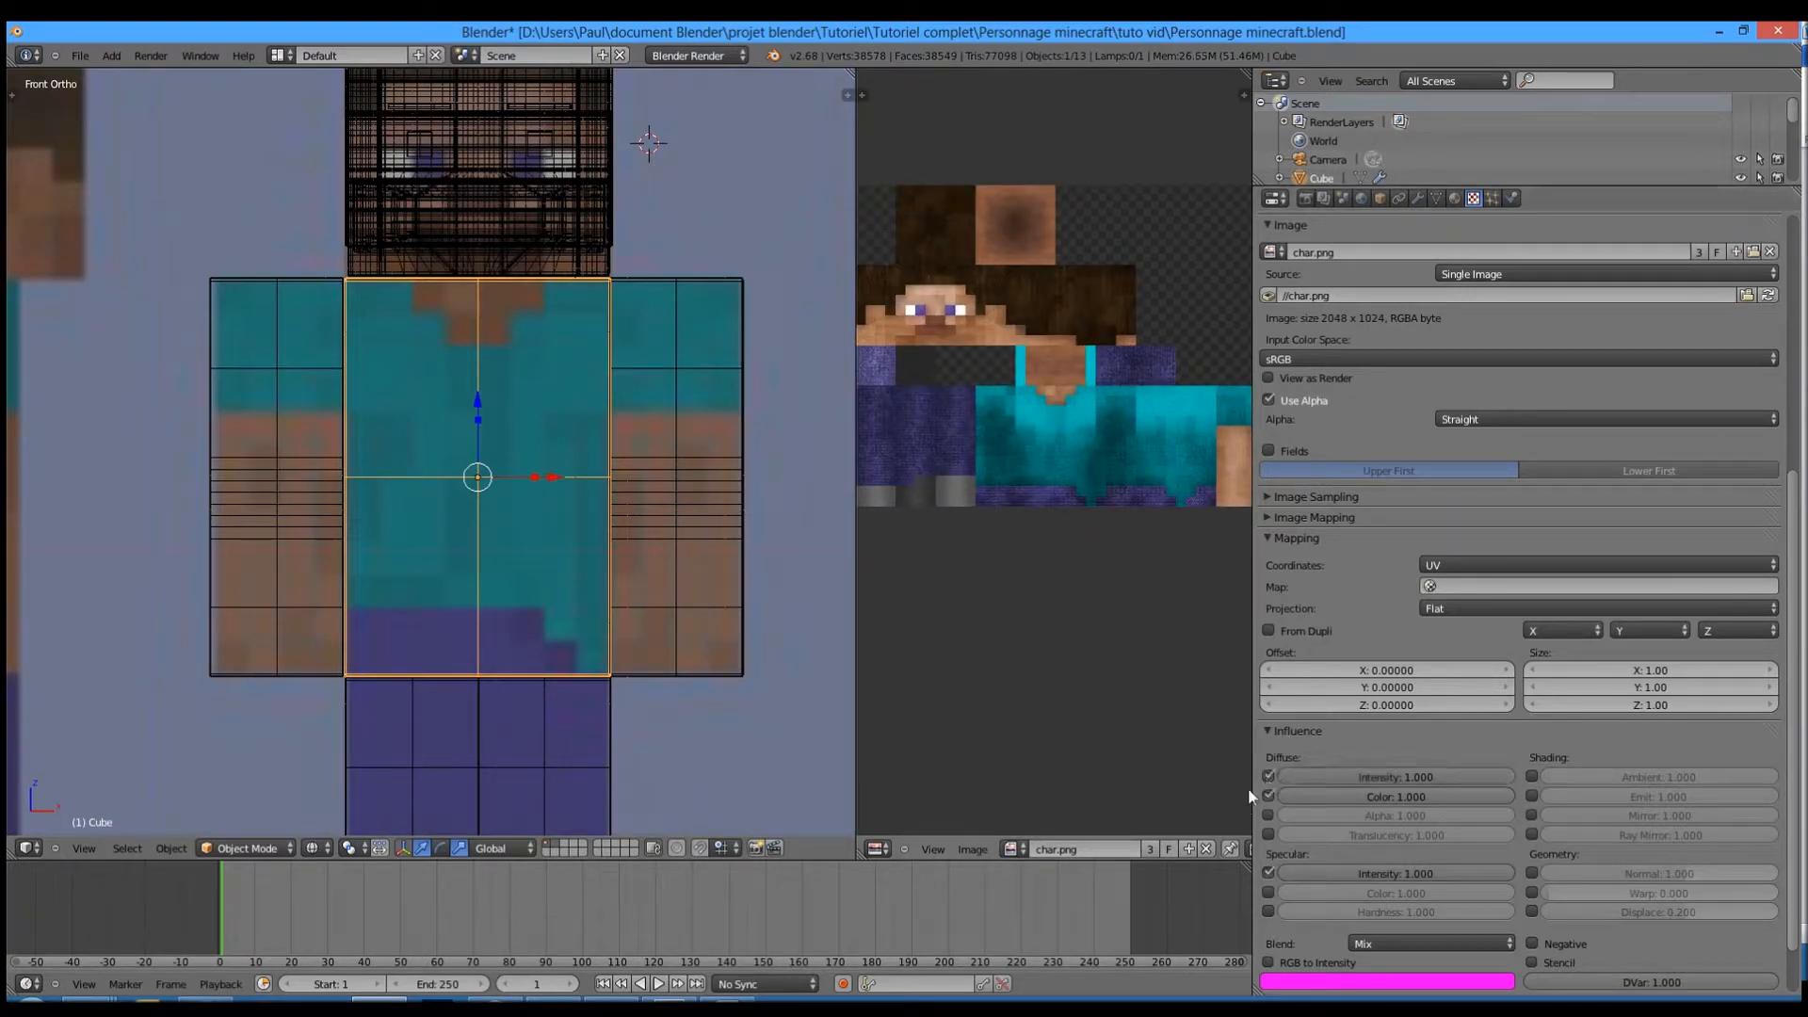
left_click(1268, 892)
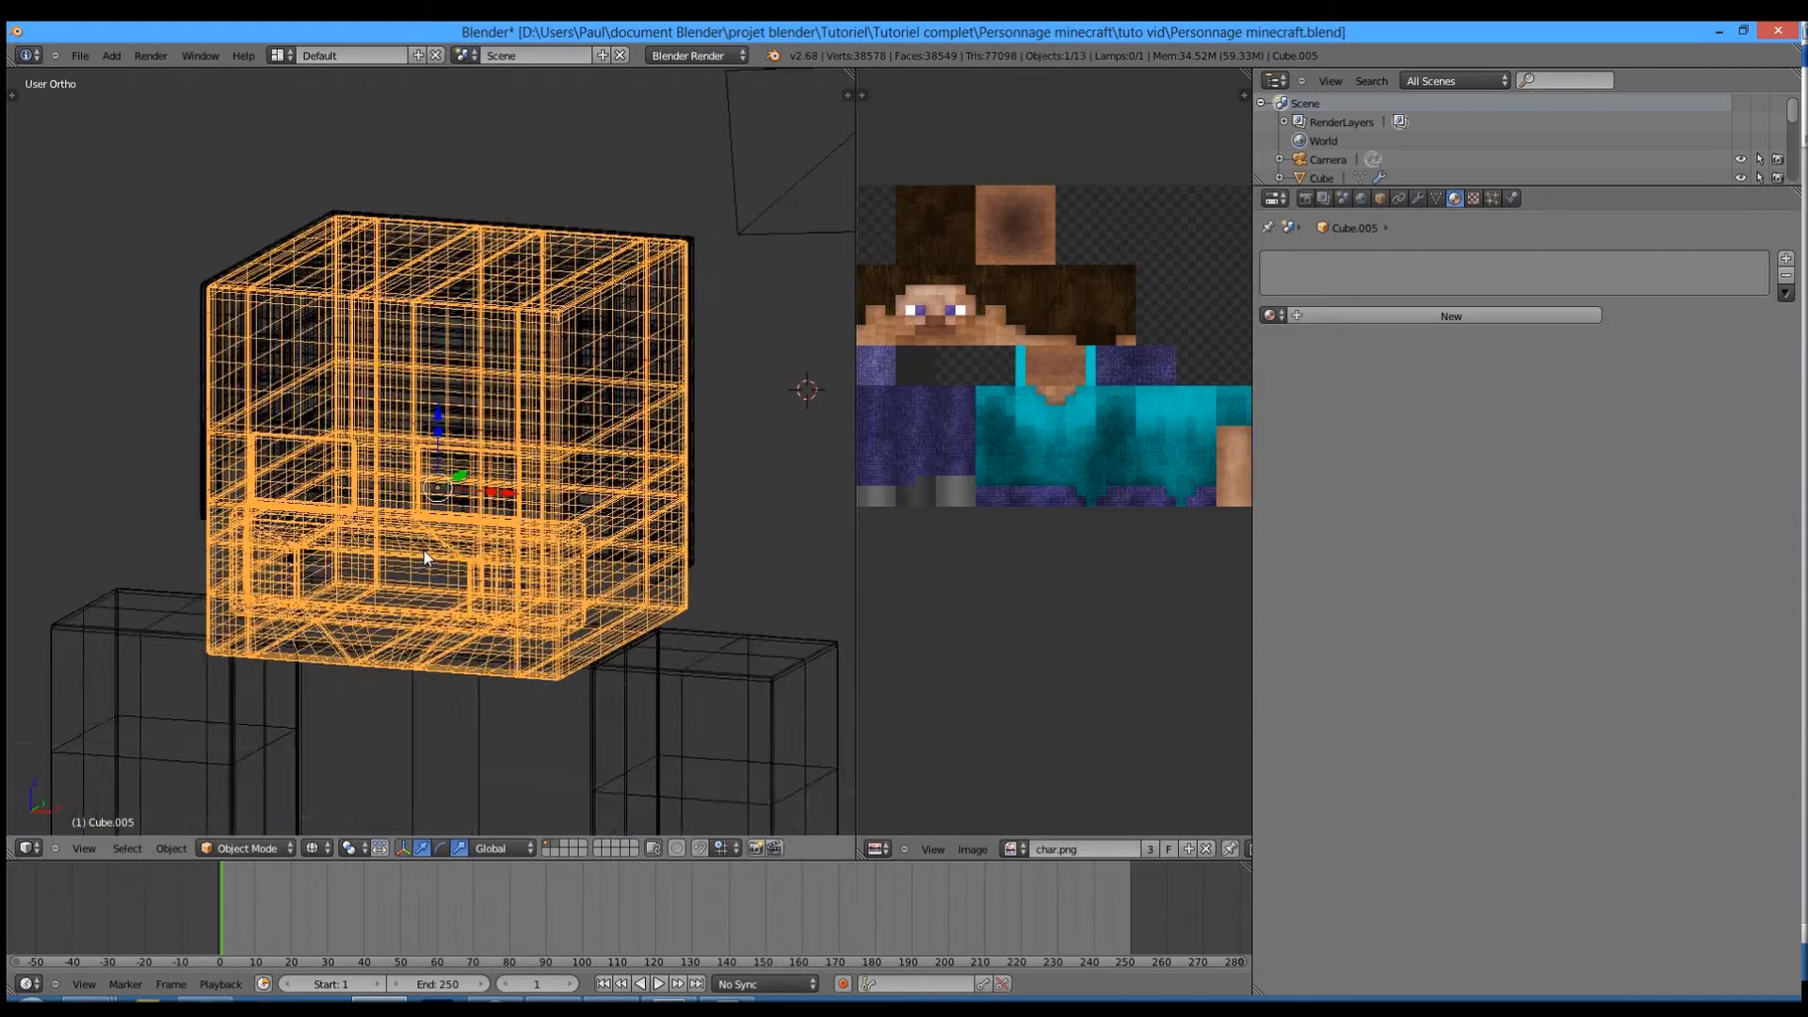
- Give the pupils a new material with a dark brown diffuse color and a specular intensity of 0.217
key("z")
right_click(380, 567)
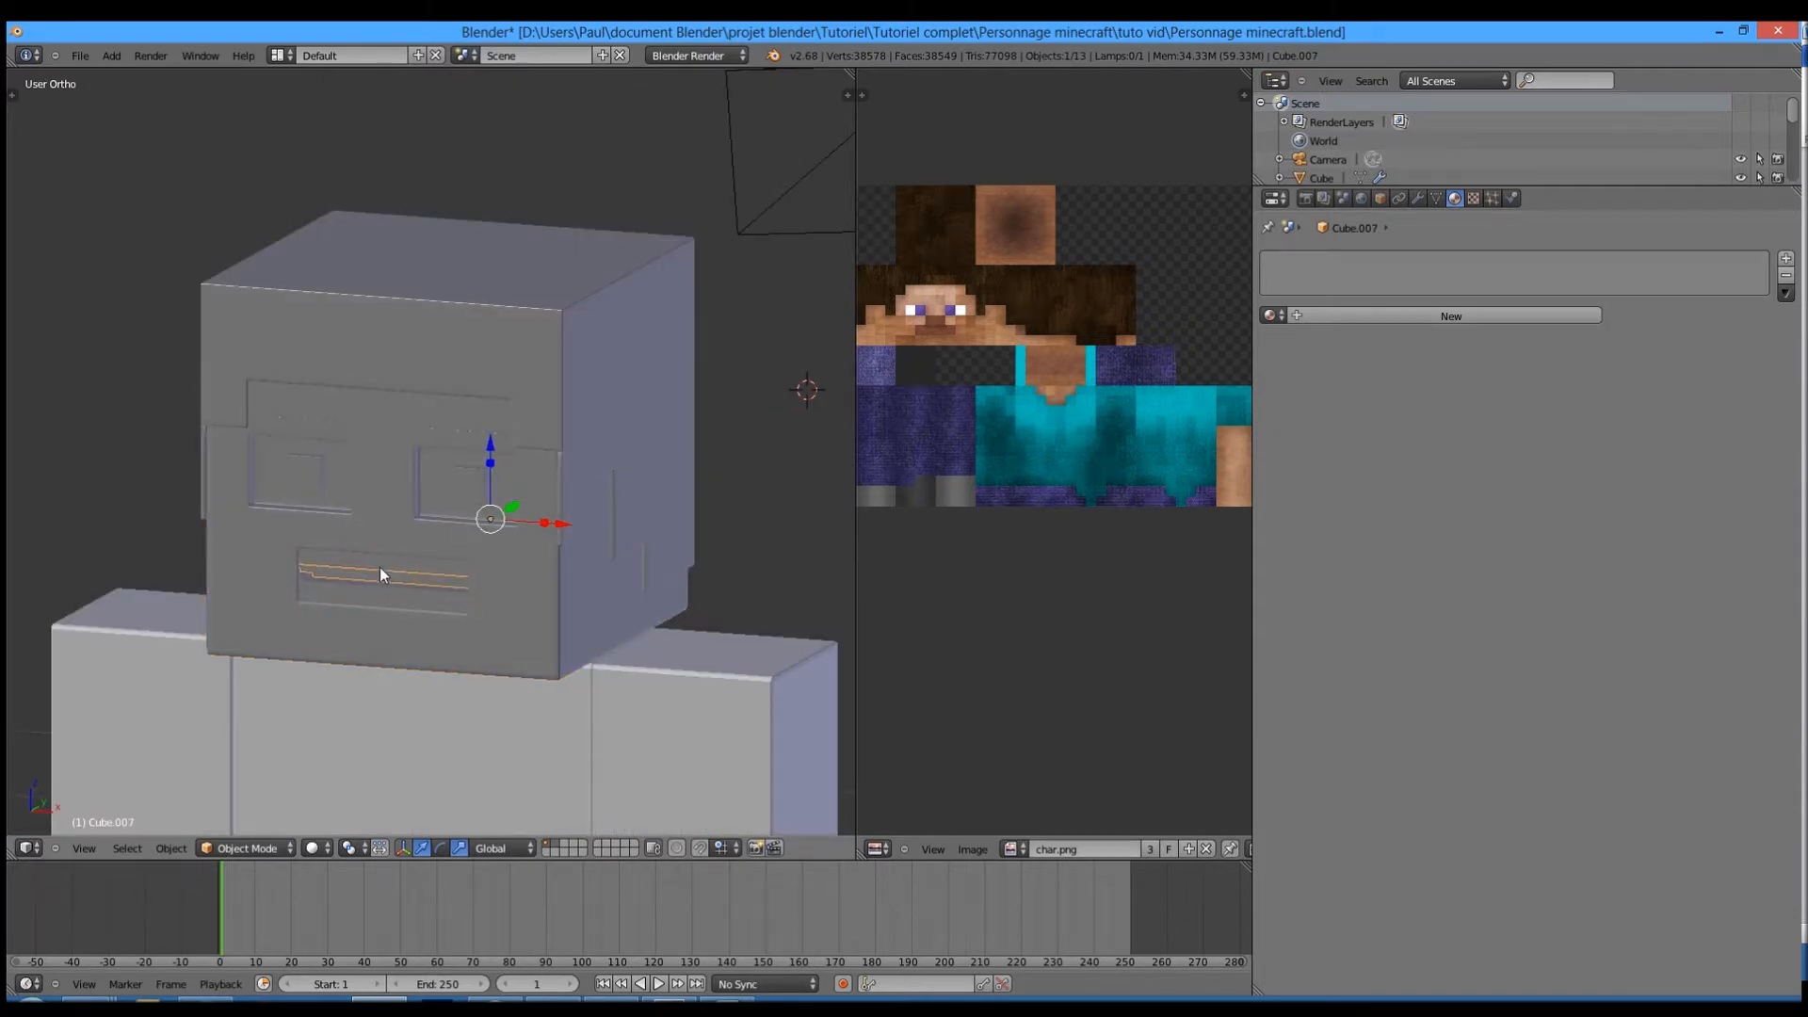
key("KP_1")
right_click(533, 441)
scroll(523, 488, "up", 3)
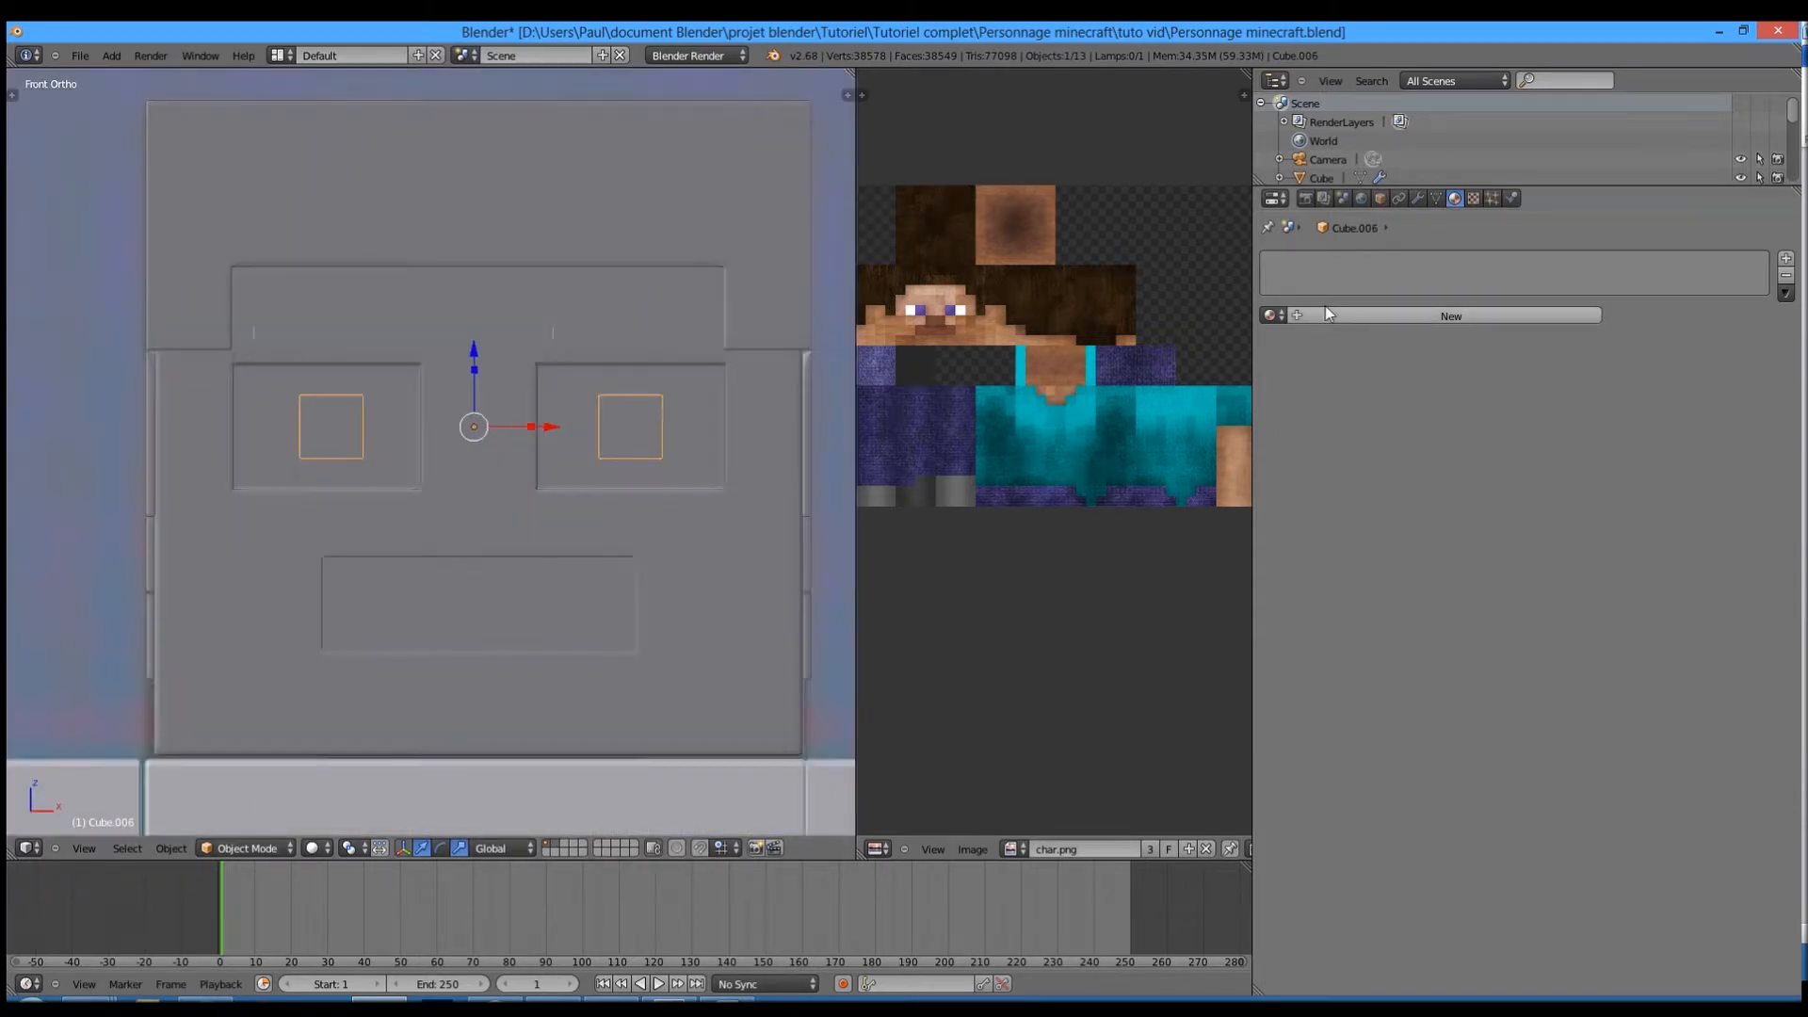
left_click(1346, 315)
scroll(550, 563, "down", 1)
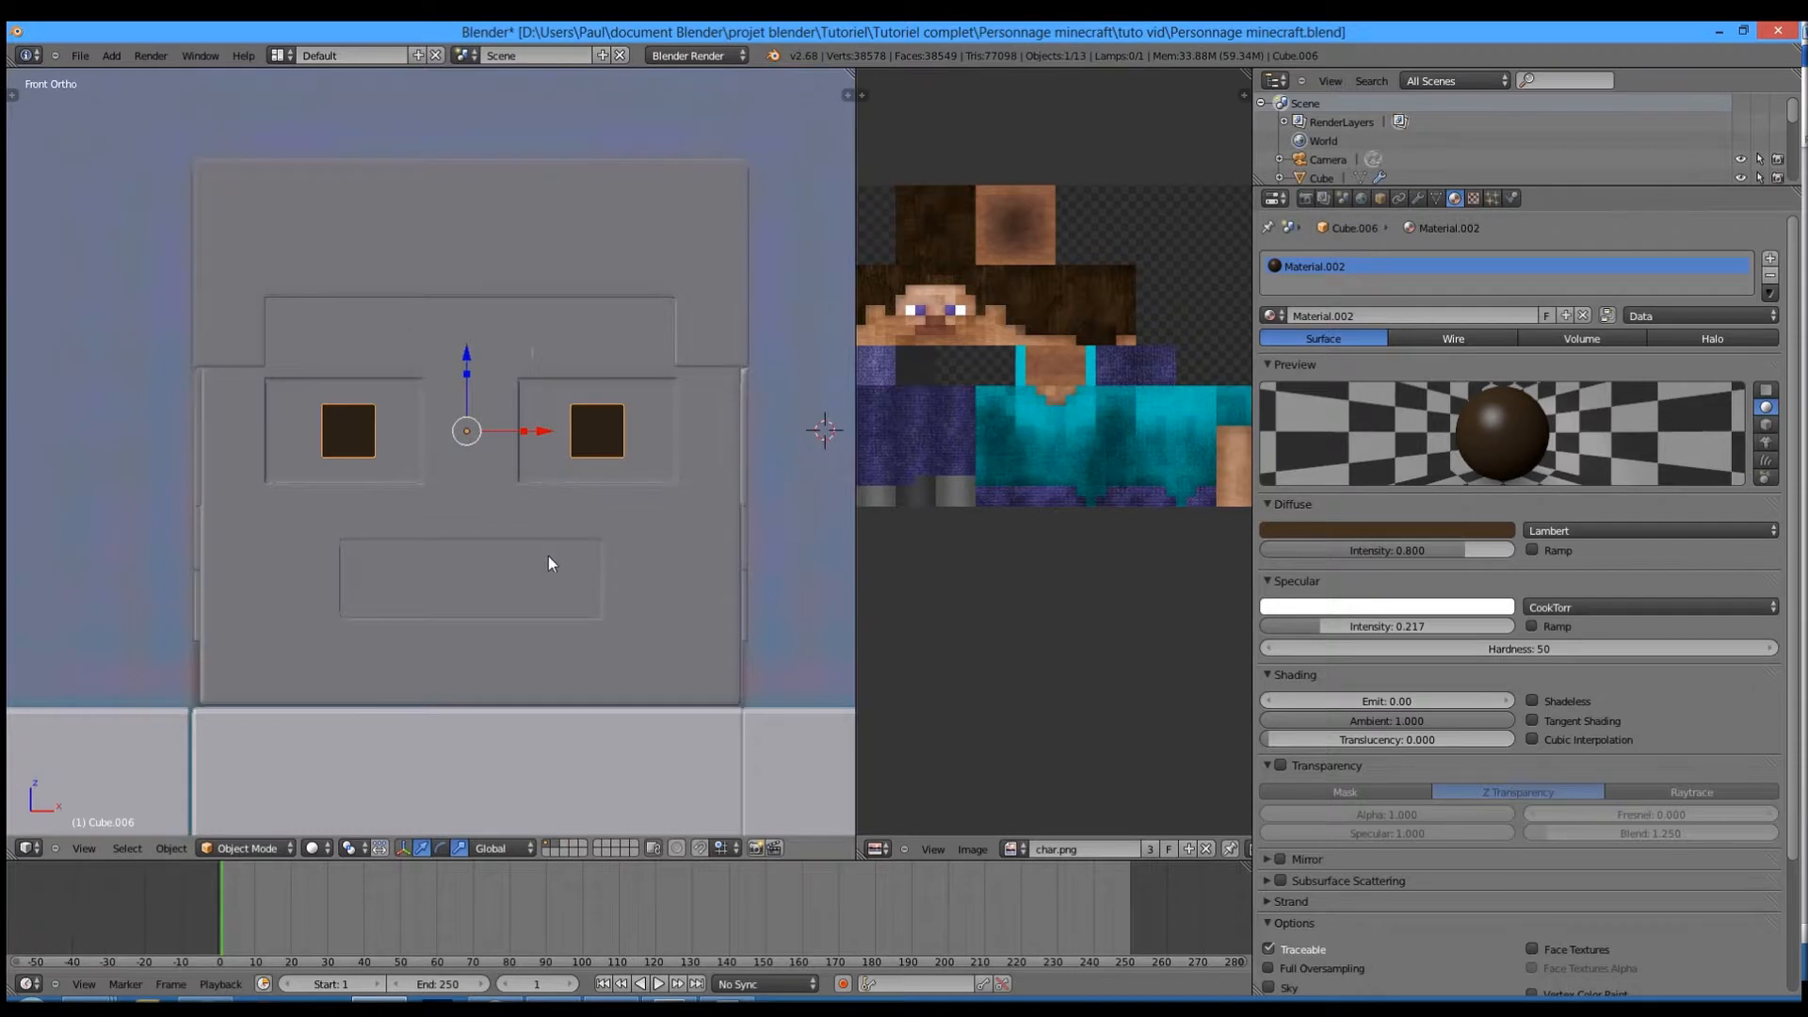
- Give the teeth inside the mouth a new white material with a specular intensity of 0.221
right_click(548, 557)
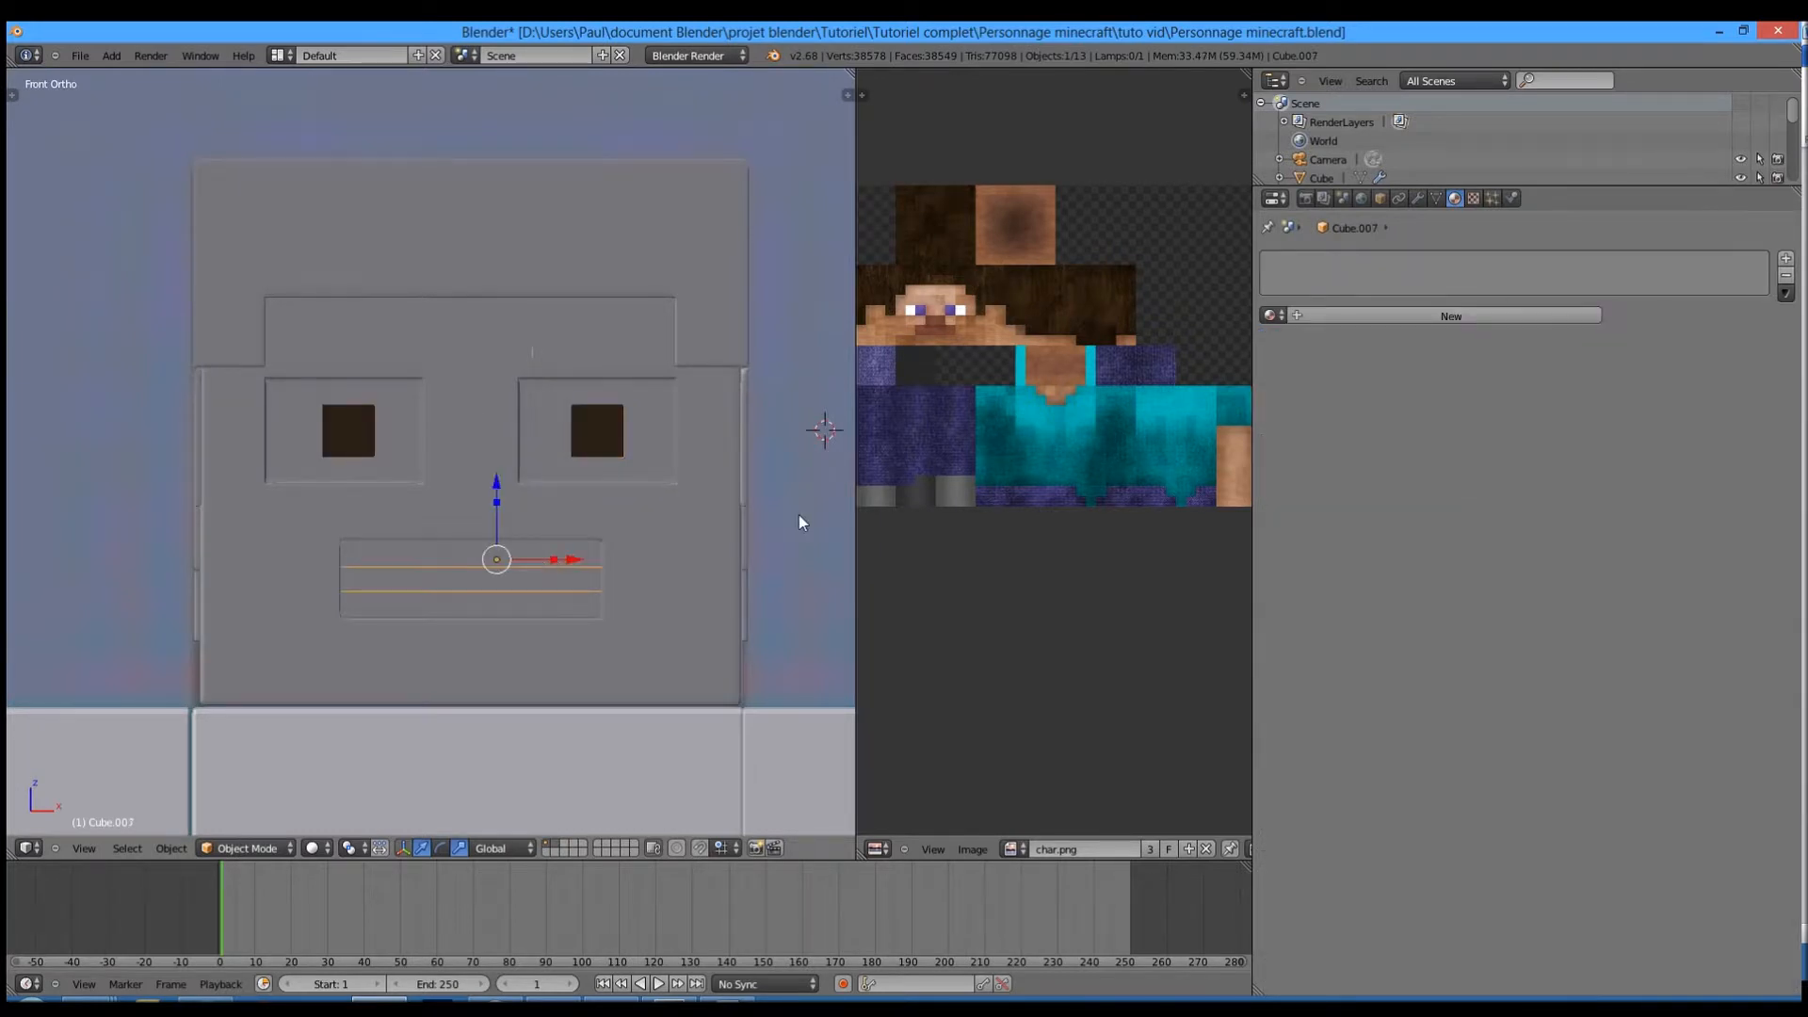
left_click(1356, 315)
left_click_drag(1364, 629, 1292, 629)
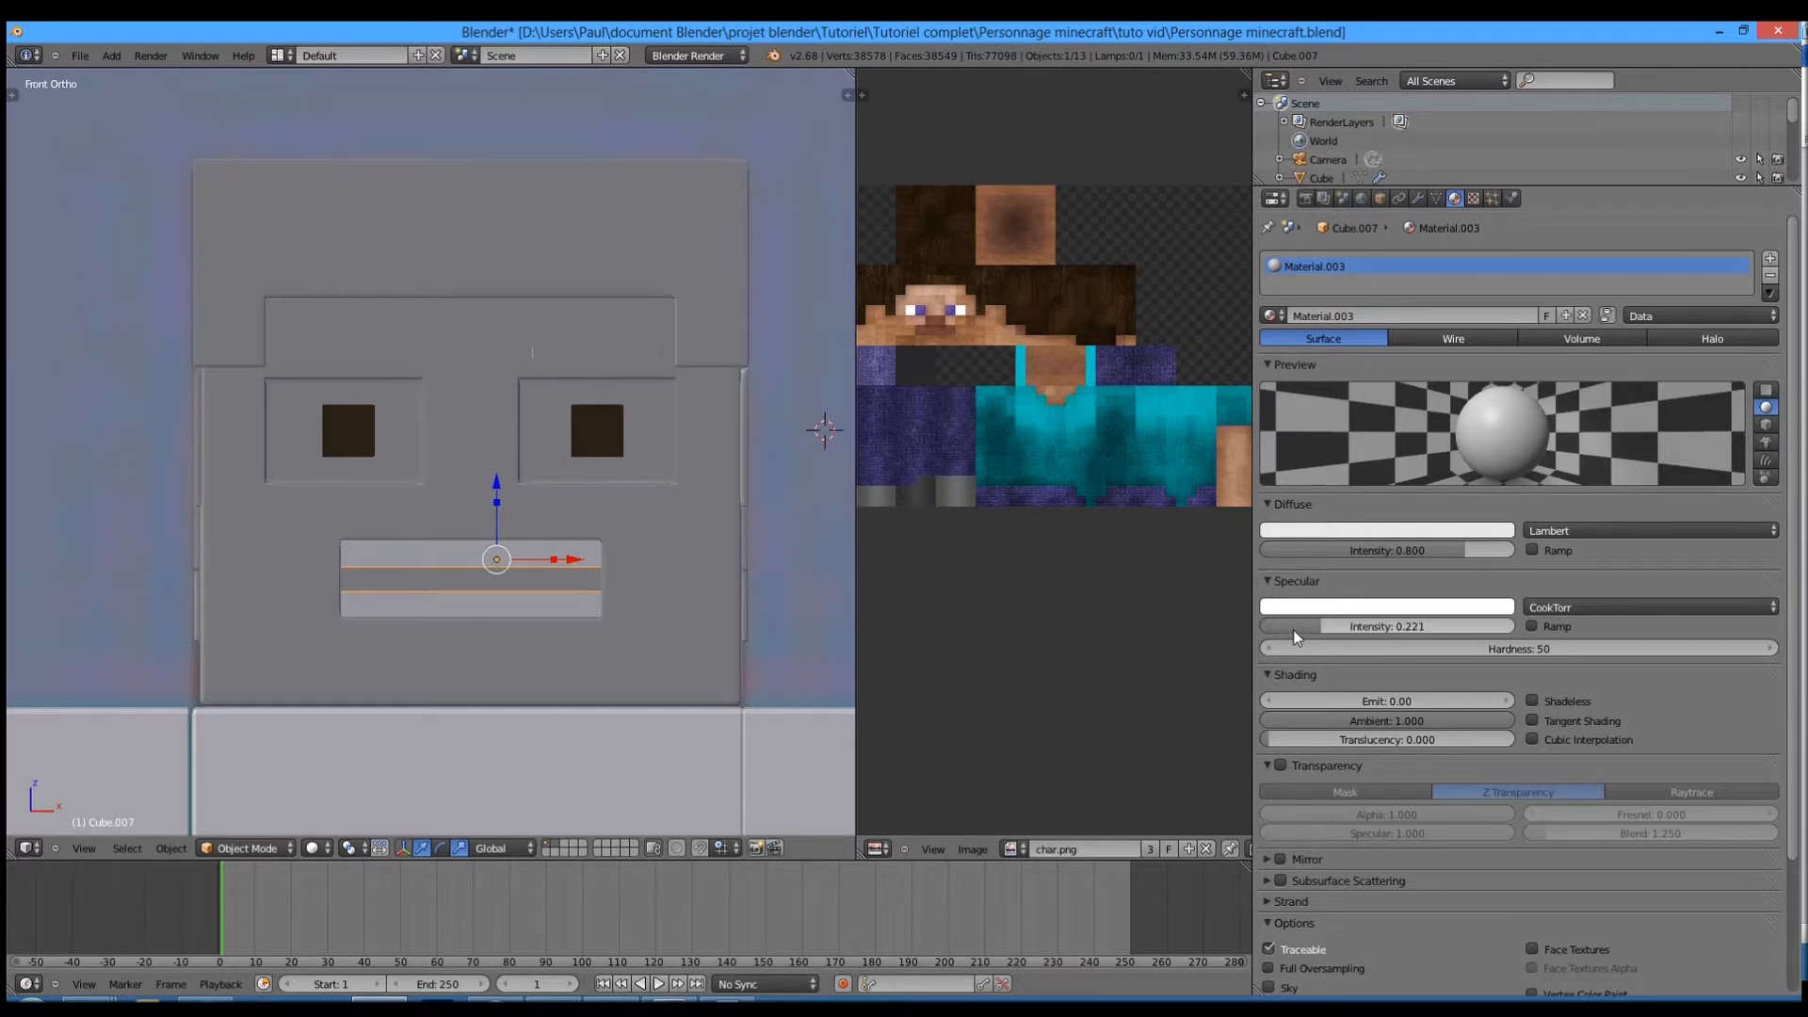
middle_click_drag(675, 471, 569, 500)
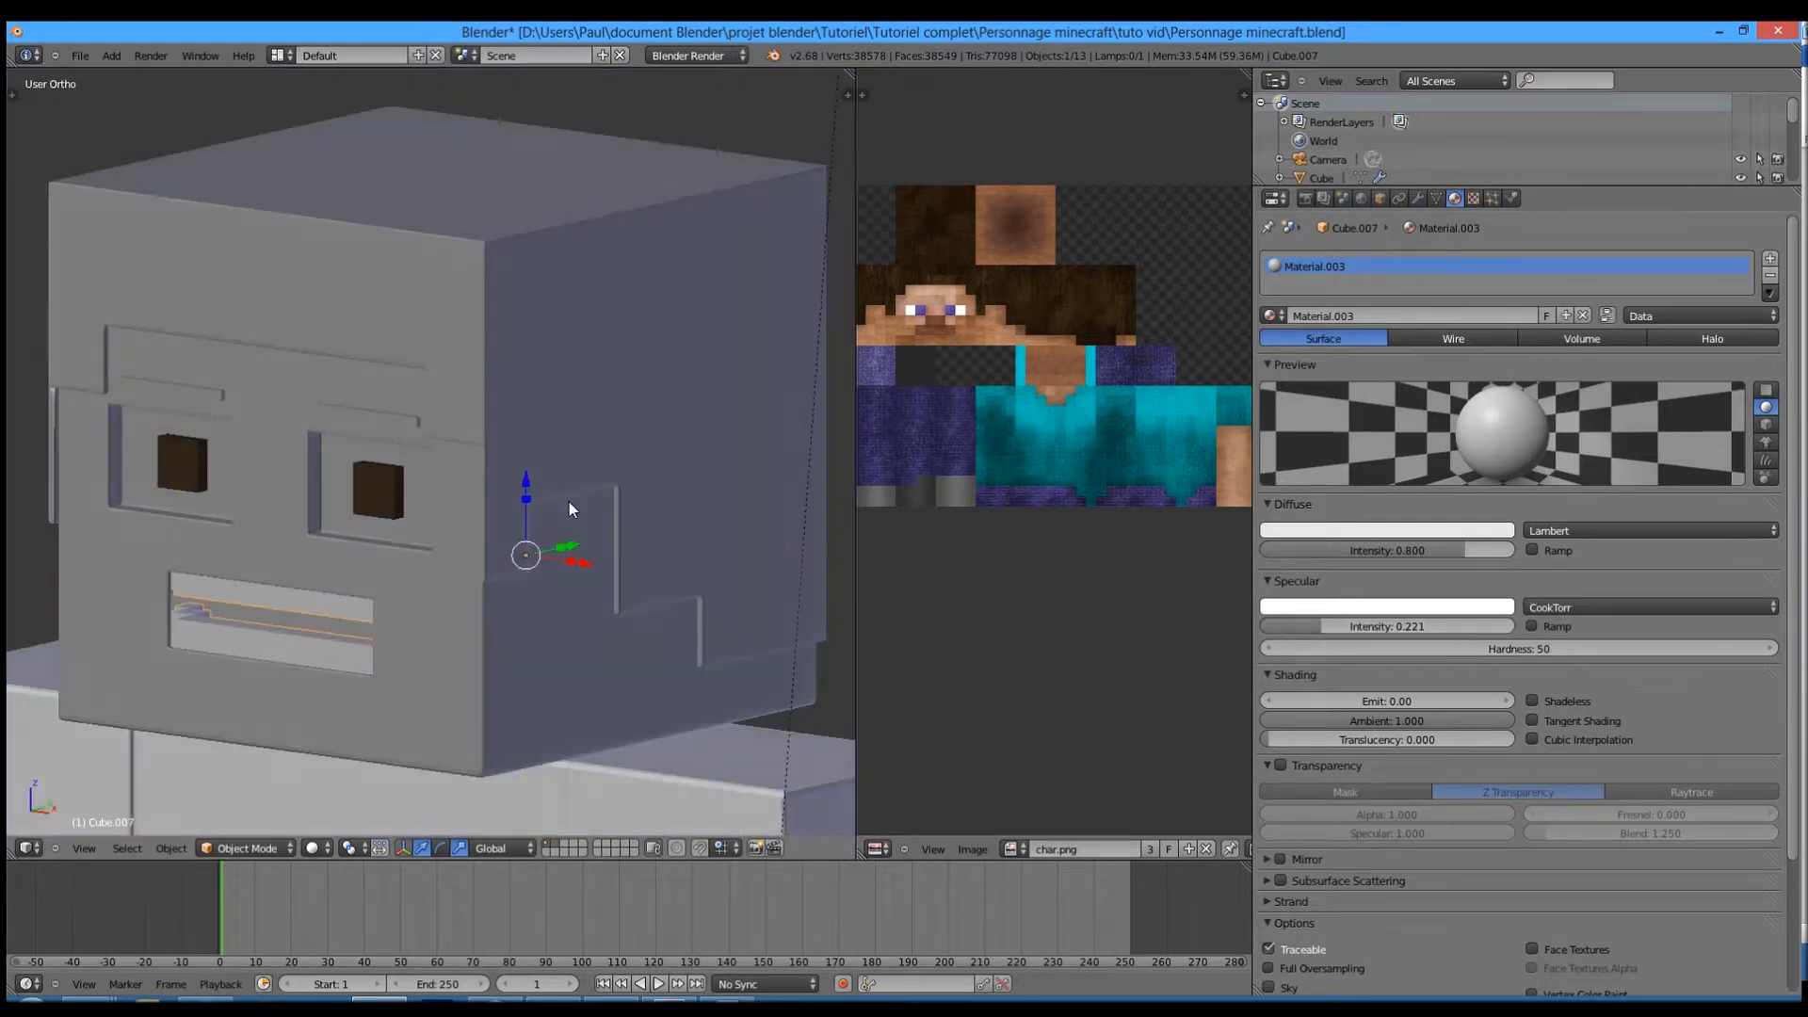
scroll(567, 497, "down", 3)
scroll(567, 497, "up", 2)
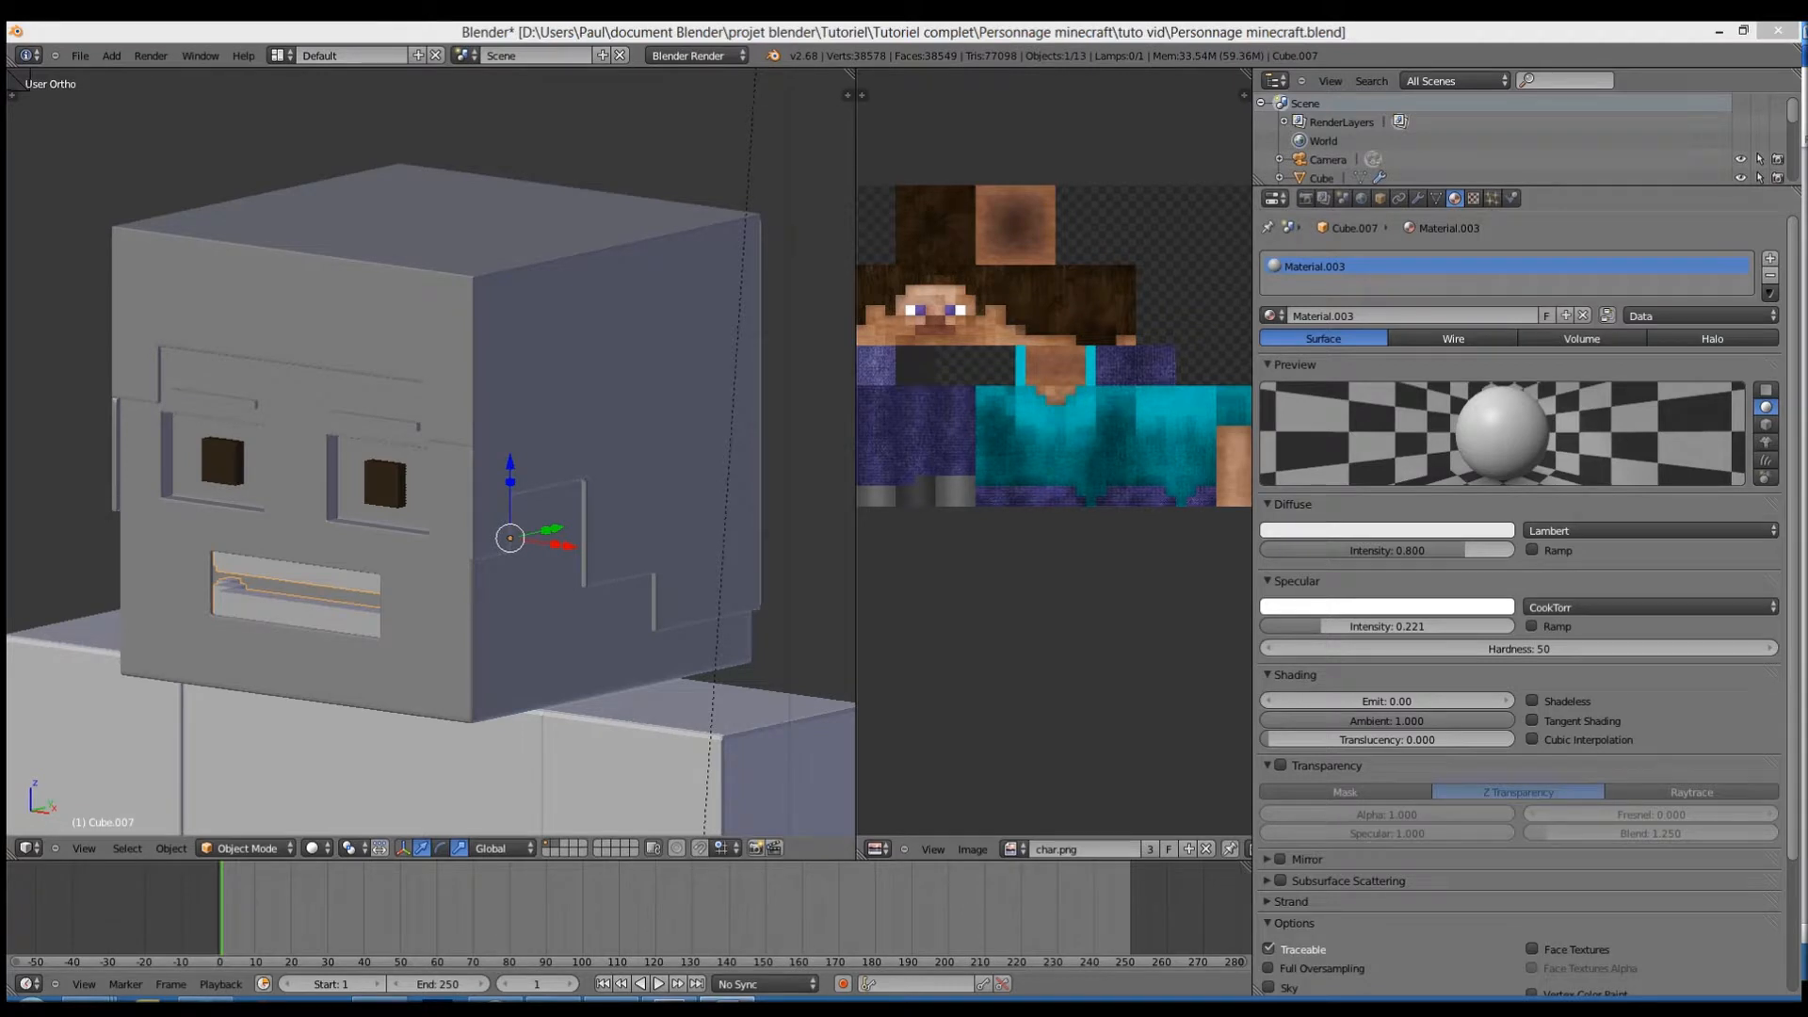
- Give the hair a new material and set its diffuse color to a dark brown
right_click(394, 395)
left_click(1318, 315)
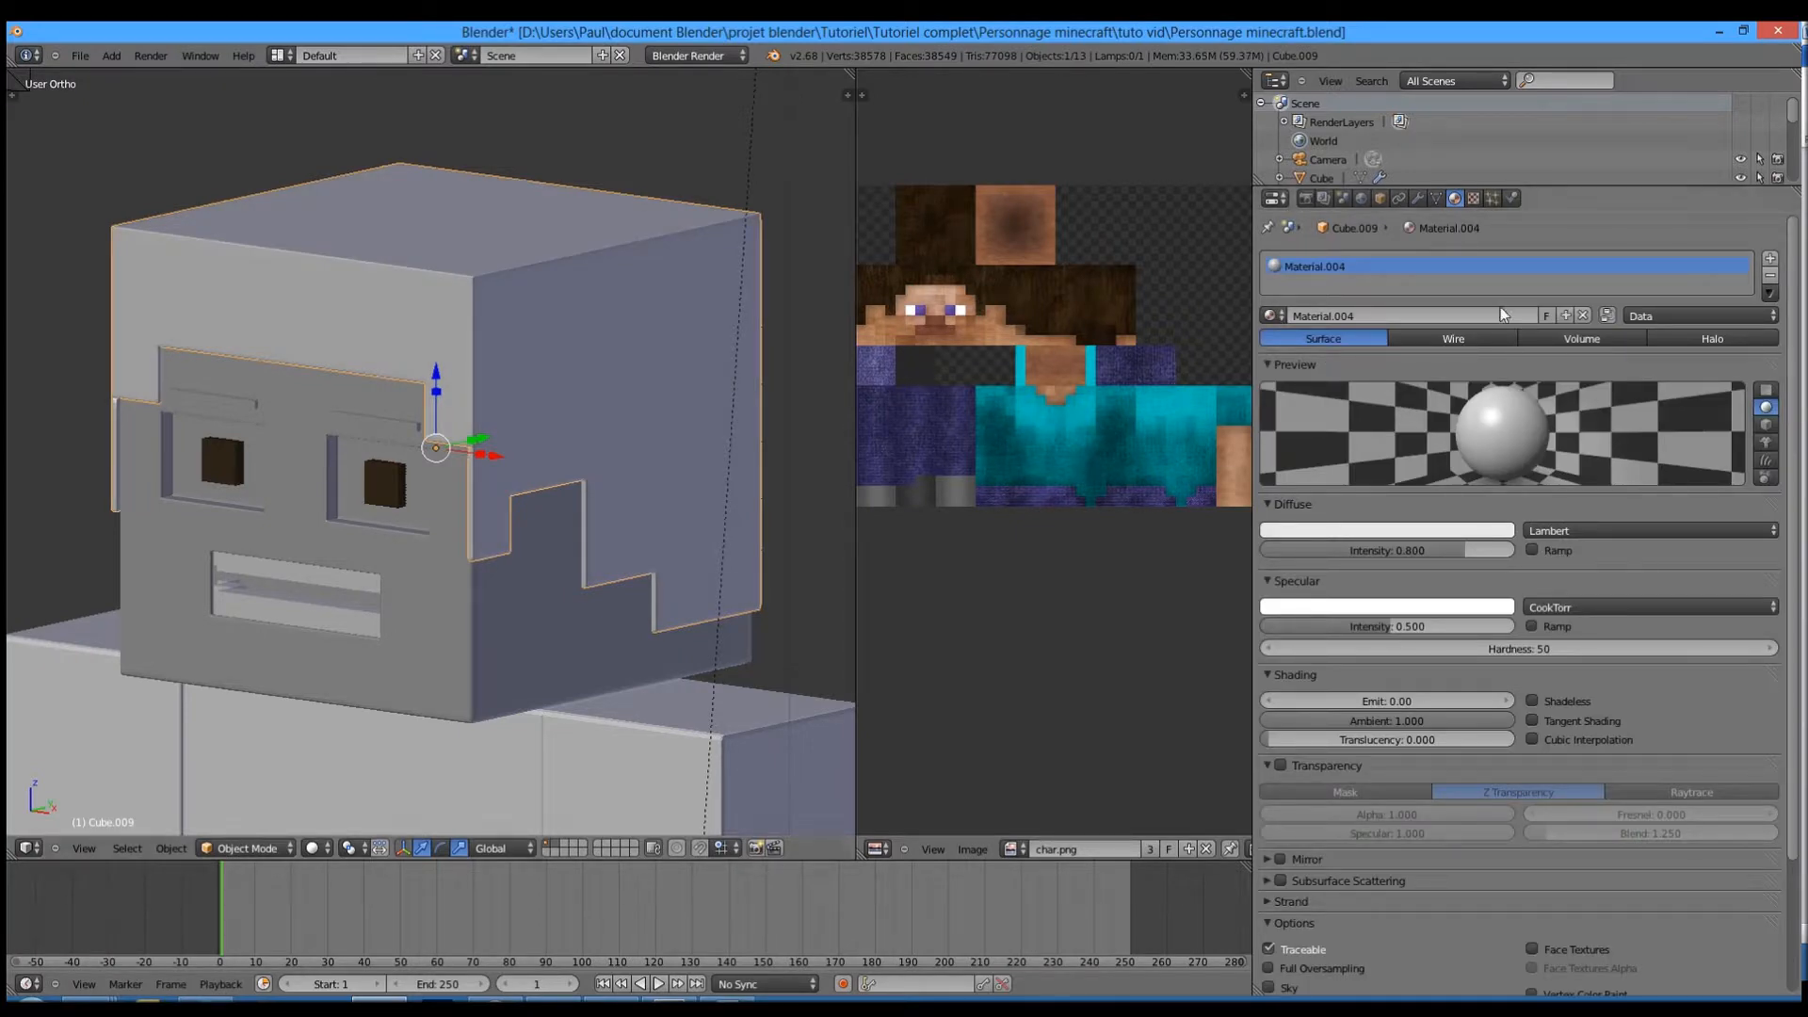
left_click(1384, 529)
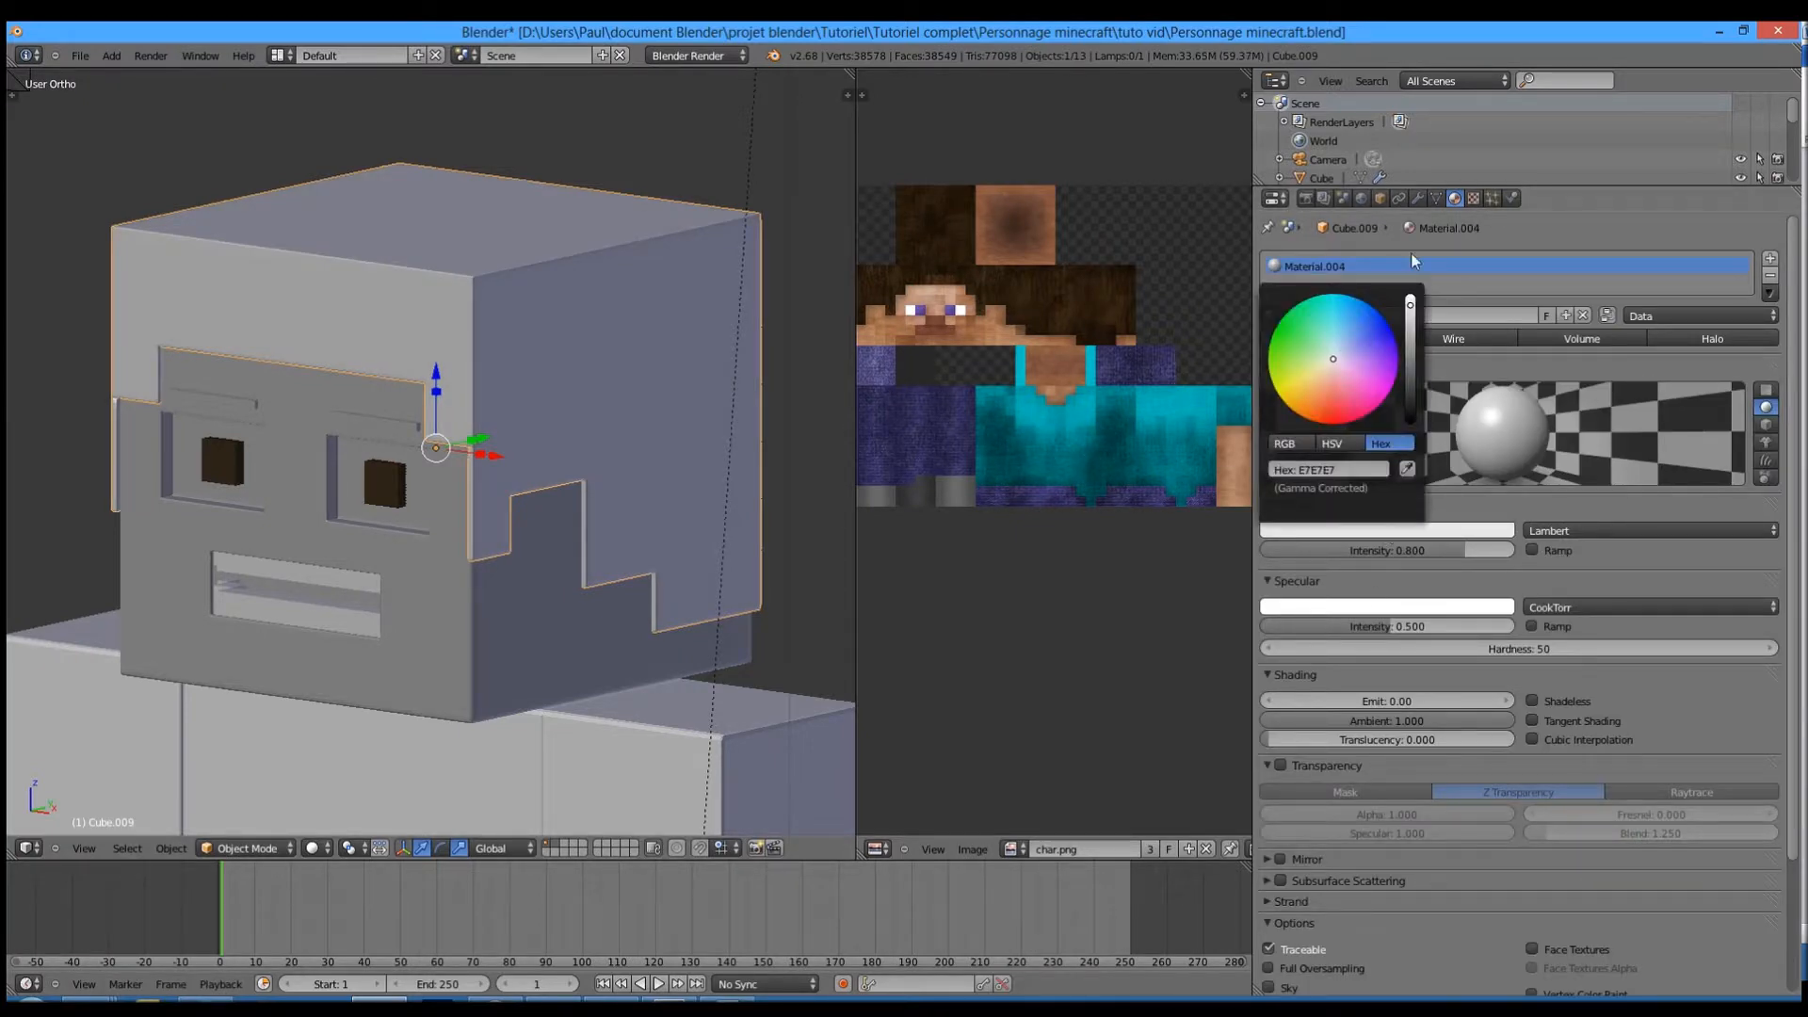
left_click(1341, 529)
left_click_drag(1320, 399, 1303, 400)
left_click_drag(1410, 308, 1409, 355)
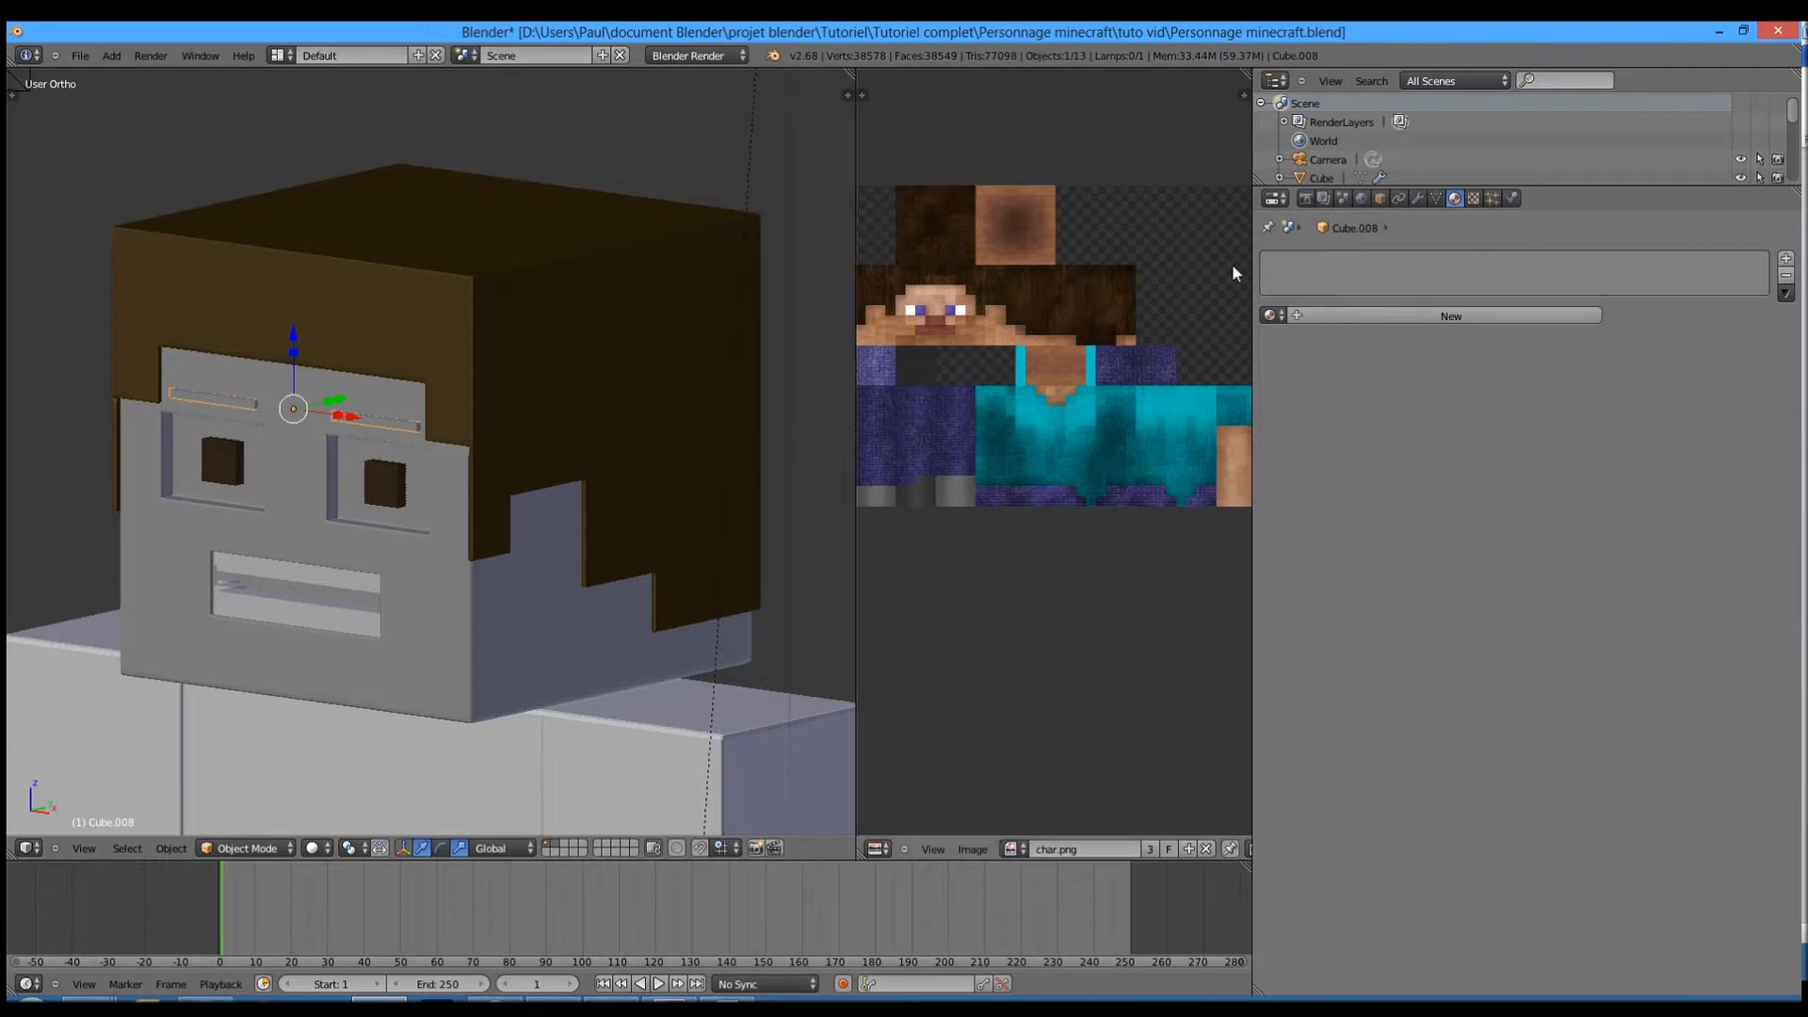
- Add a new material to the eyebrows and rename the hair's material as Cheveux
left_click(1451, 315)
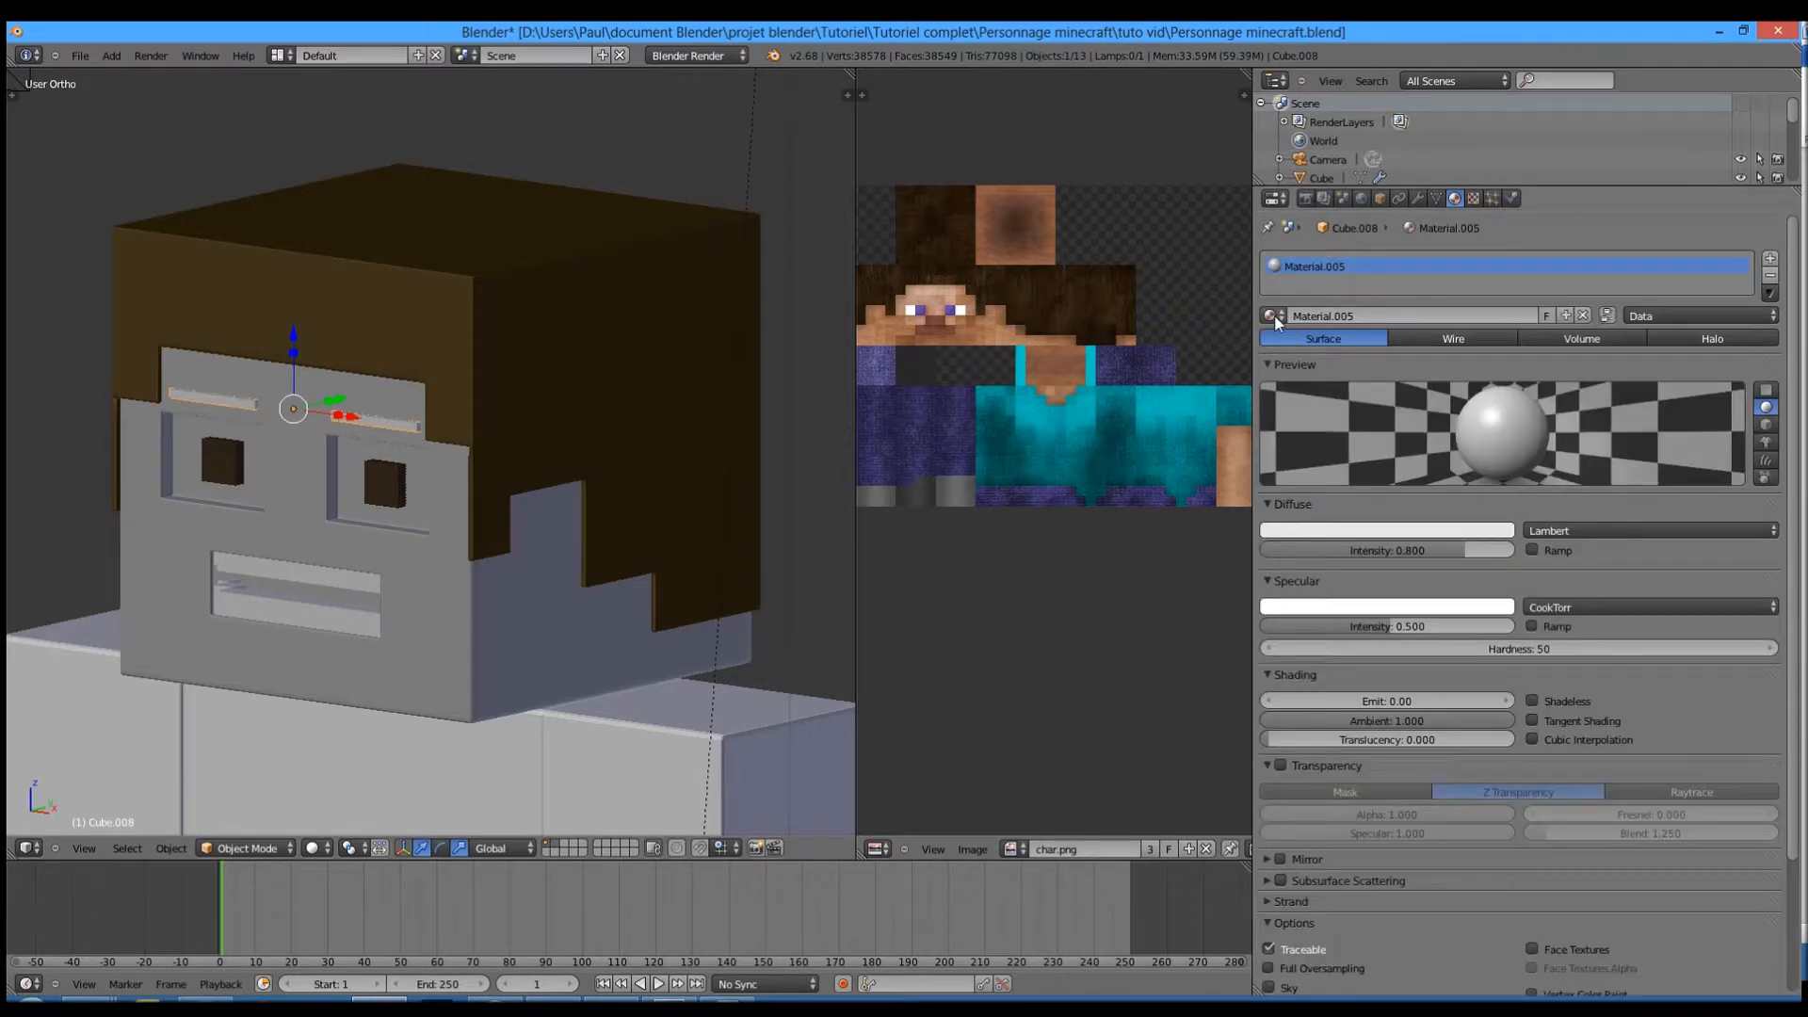
right_click(752, 381)
left_click(1346, 322)
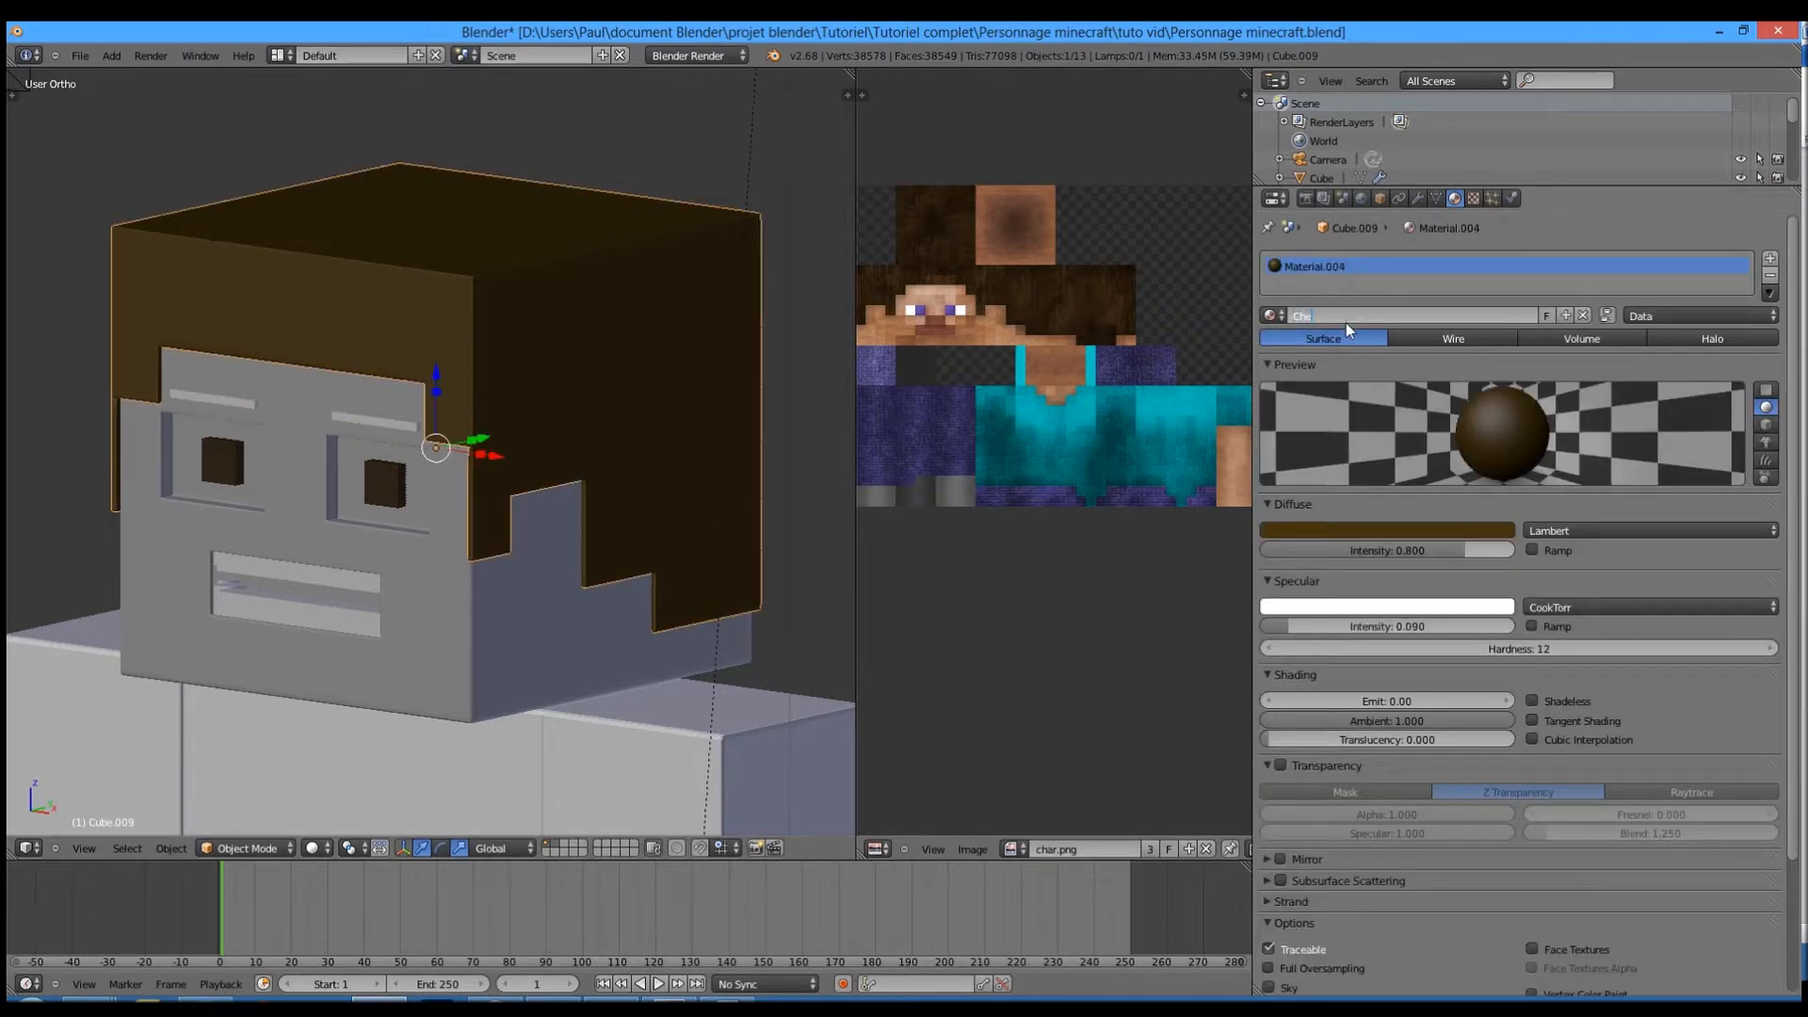
key("Return")
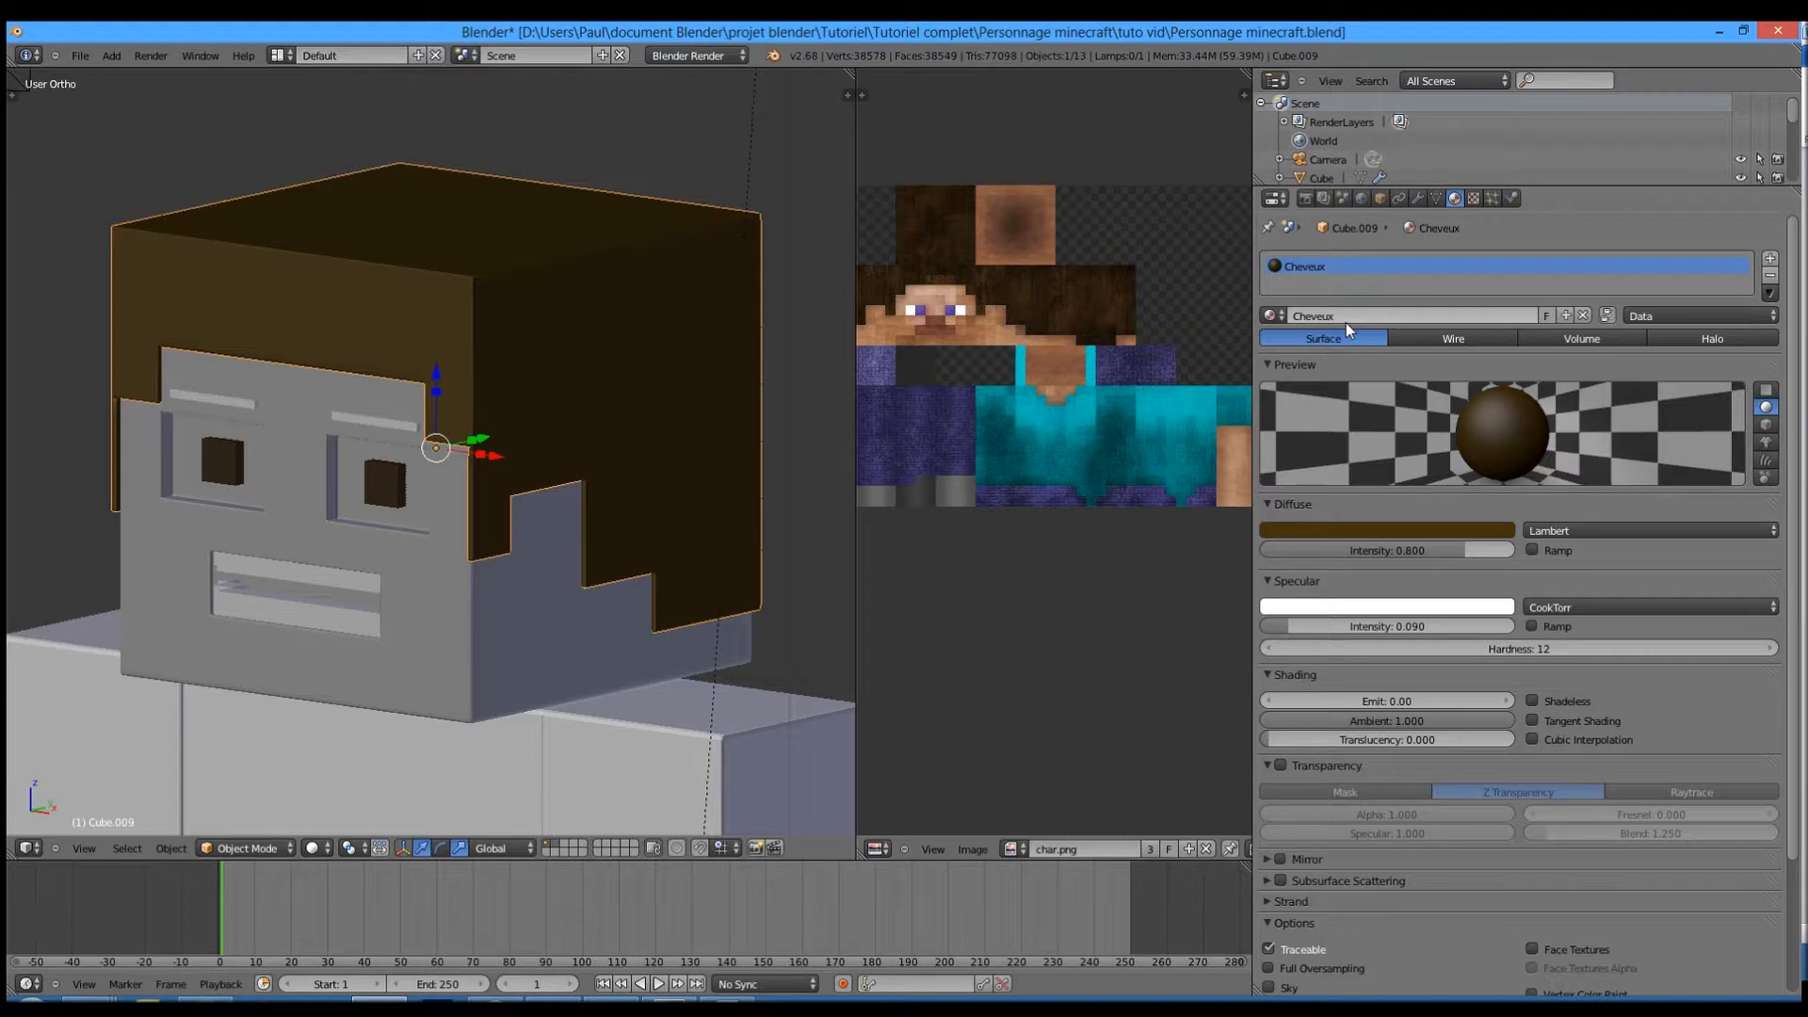
- Replace the eyebrows' new material with the existing Cheveux material
right_click(393, 426)
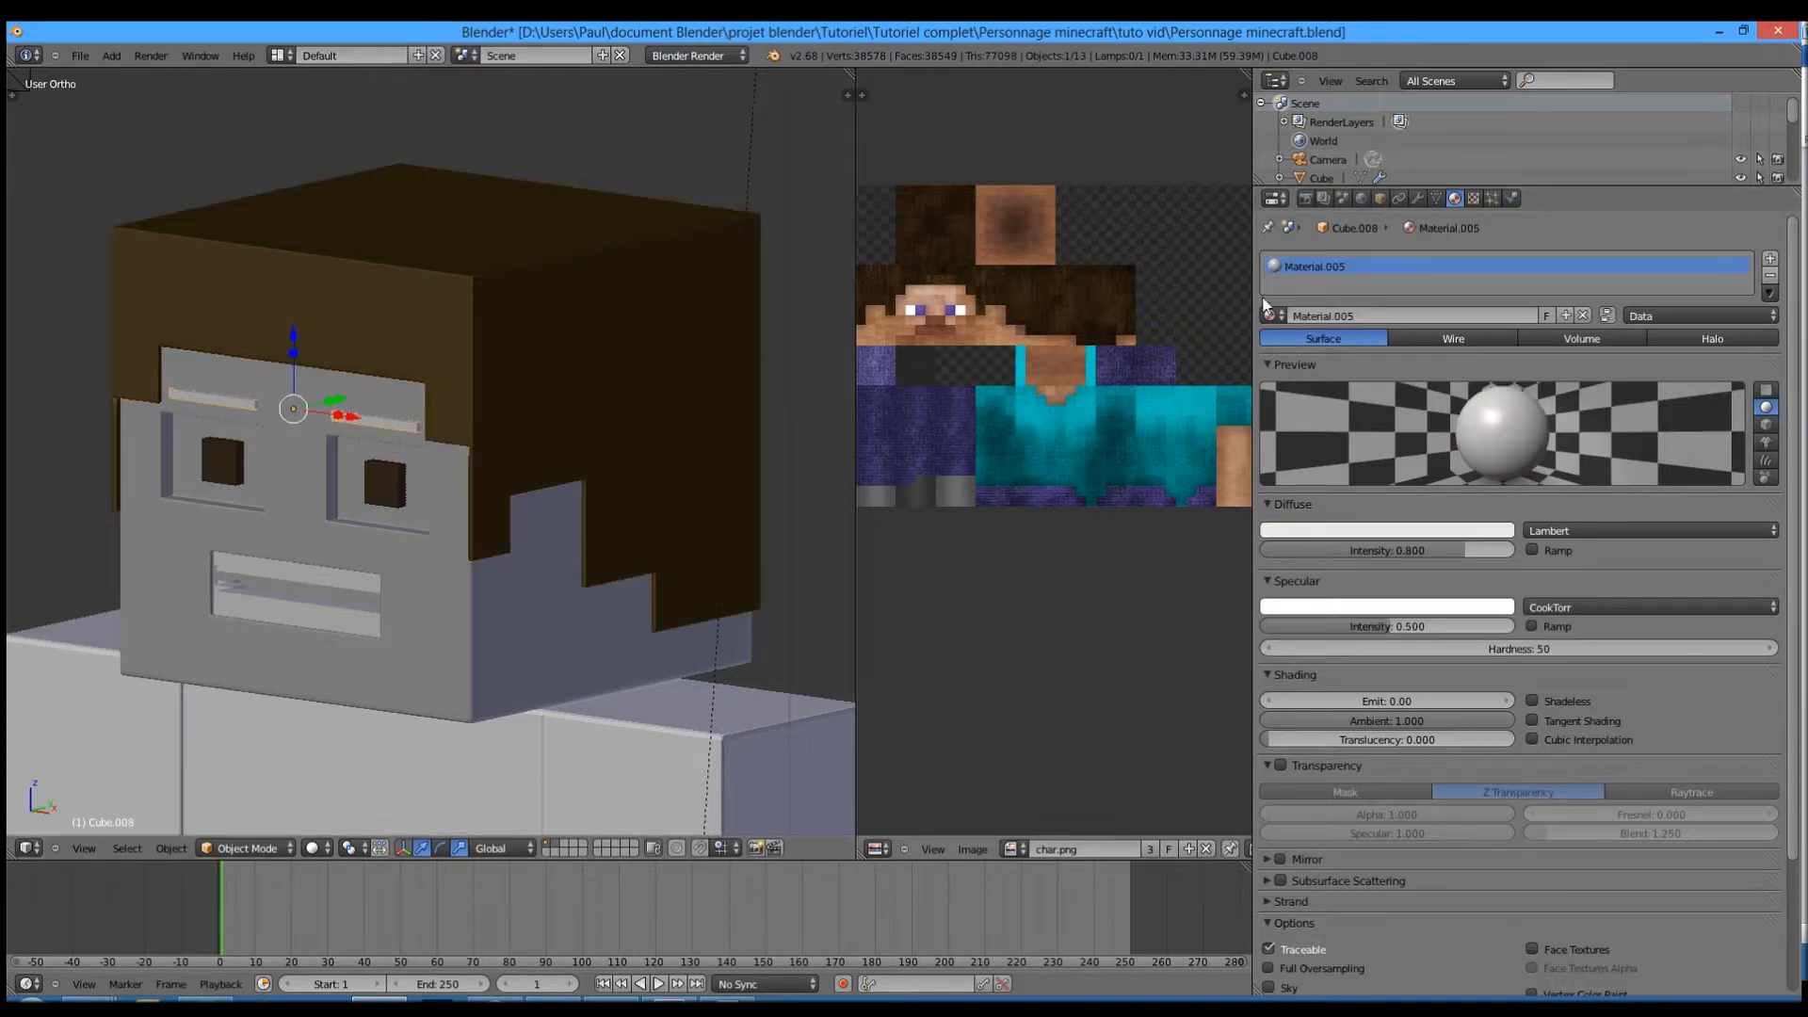
left_click(1271, 316)
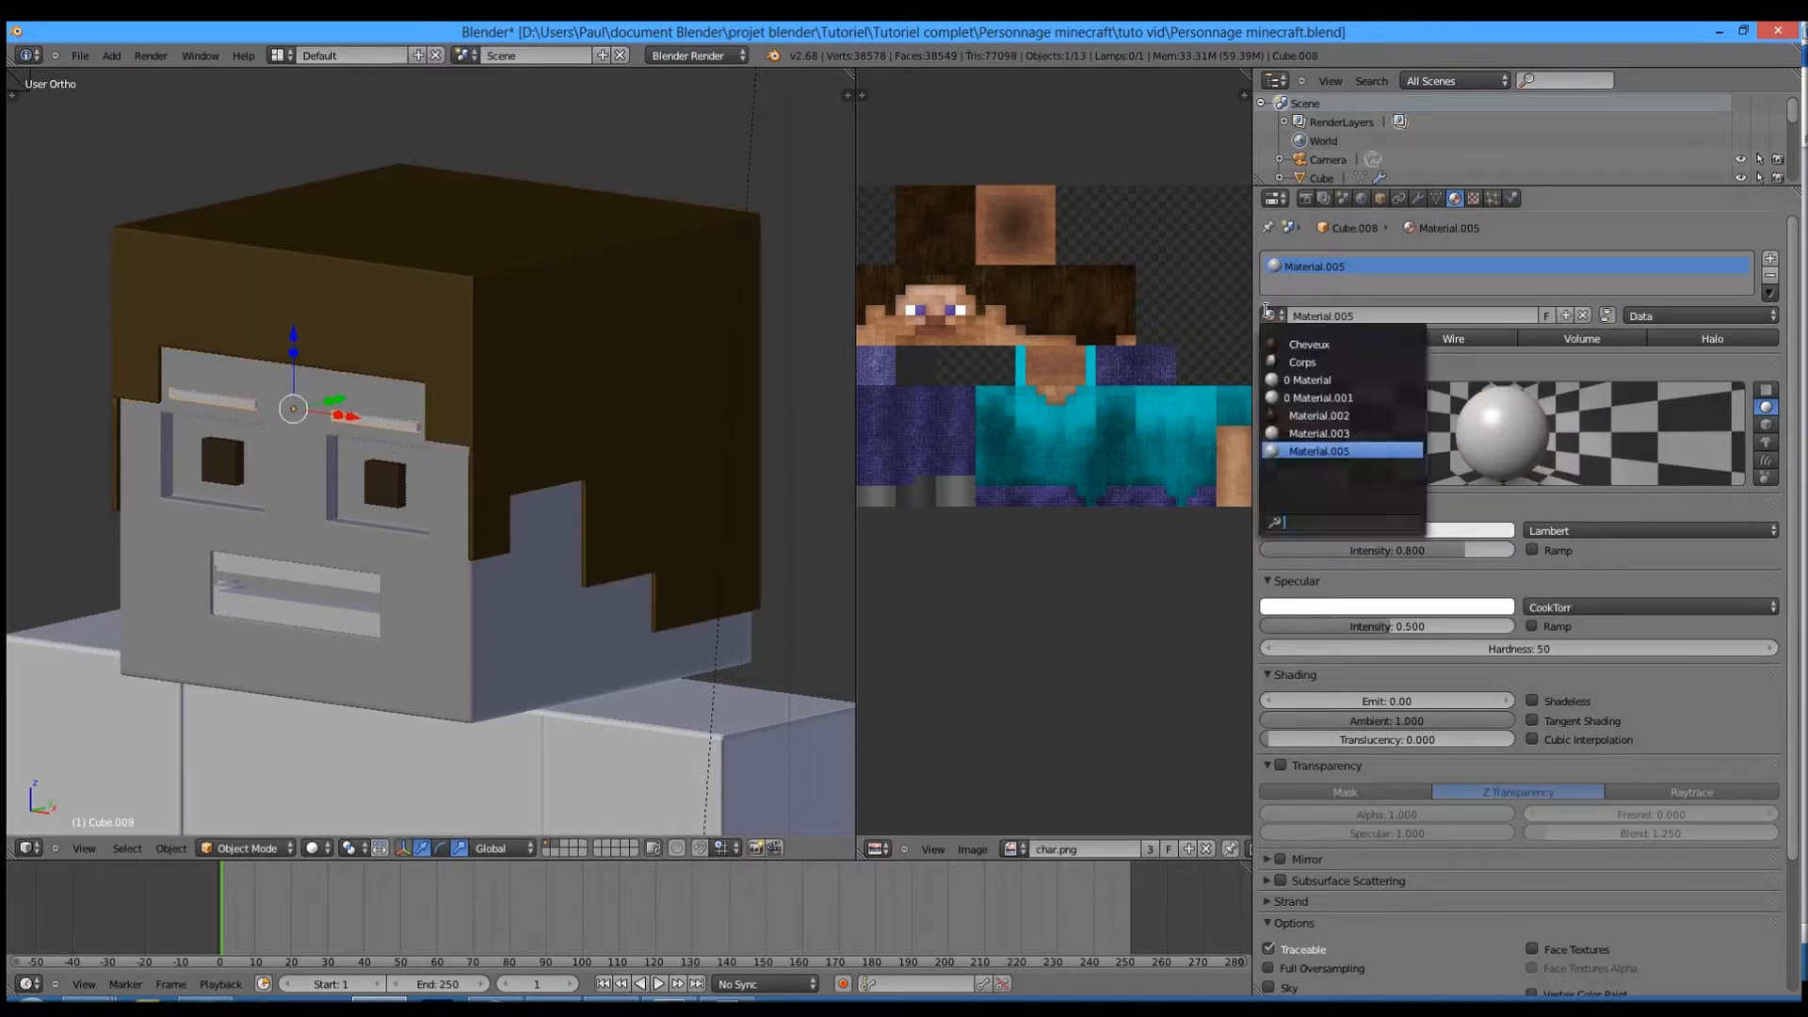
left_click(1330, 348)
- Rename the material of the teeth inside the mouth as dents
right_click(301, 591)
left_click(1365, 320)
type("dents")
key("Return")
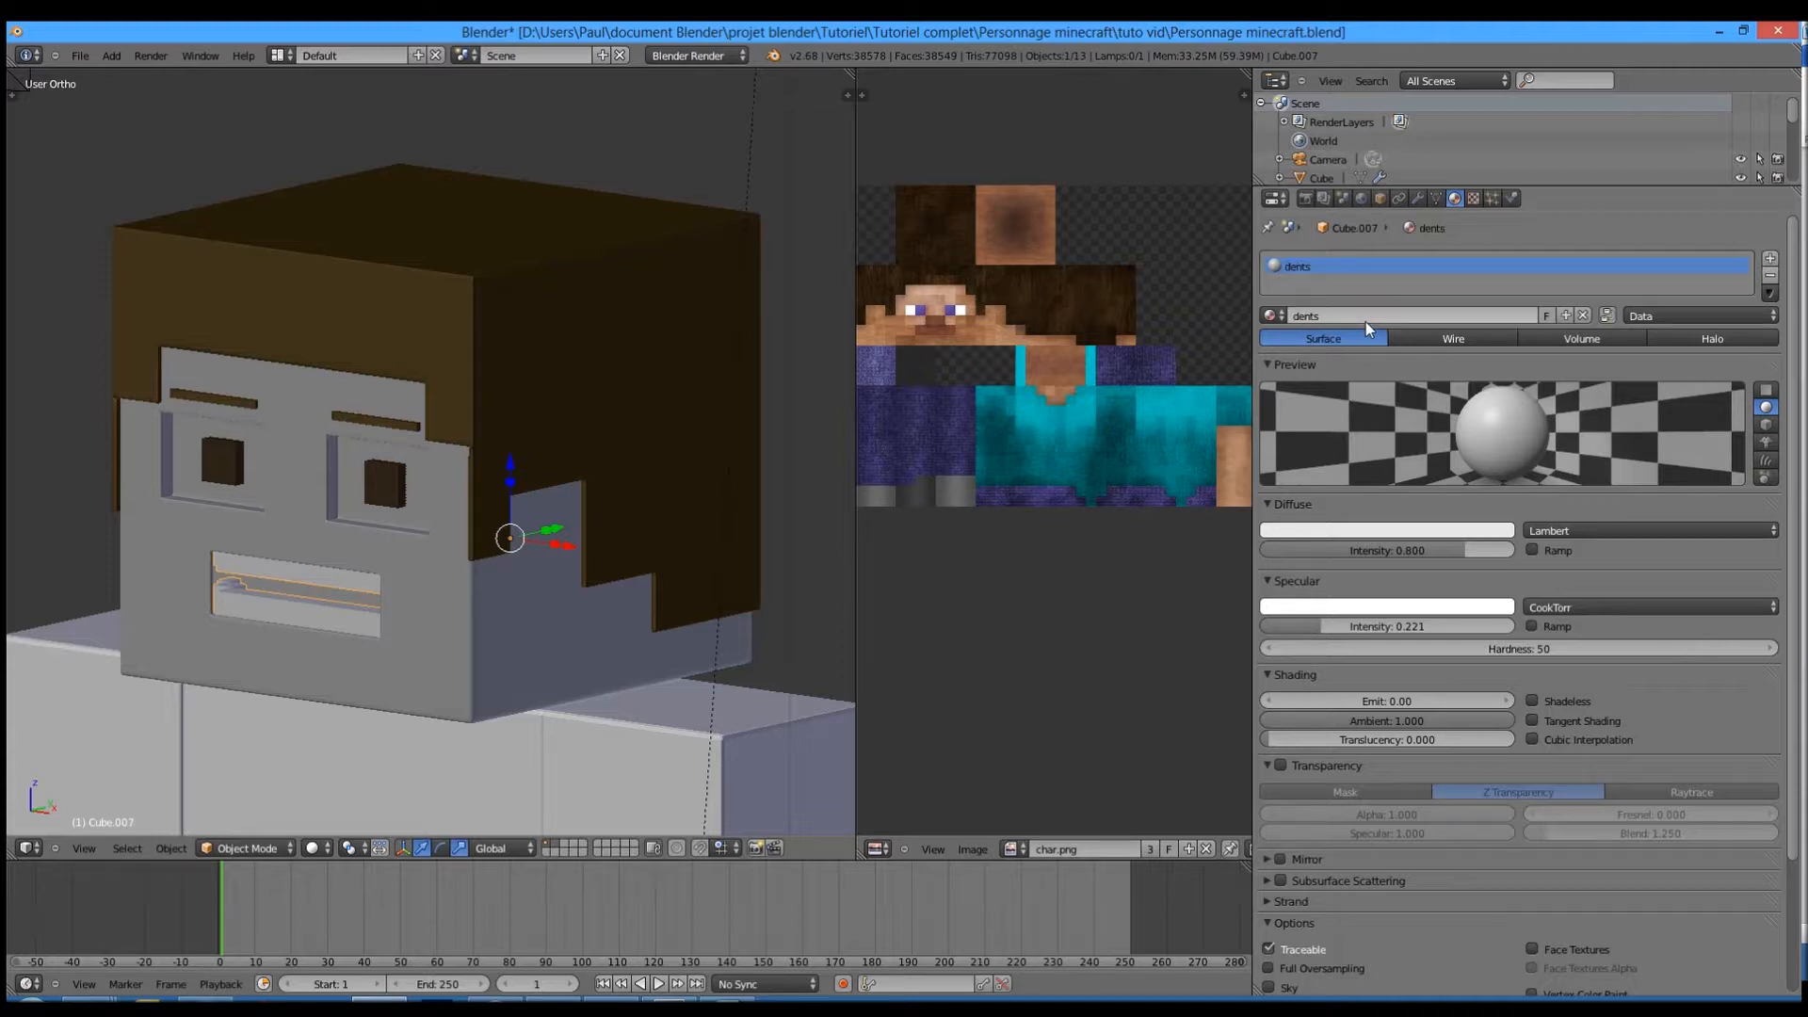
- Change the pupils' diffuse color to light blue and rename their material as yeux
right_click(386, 487)
left_click(1390, 531)
left_click(1390, 531)
left_click(1344, 319)
- Render the character to check the hair, eyebrow, pupil and teeth materials, and close the render
scroll(660, 470, "down", 5)
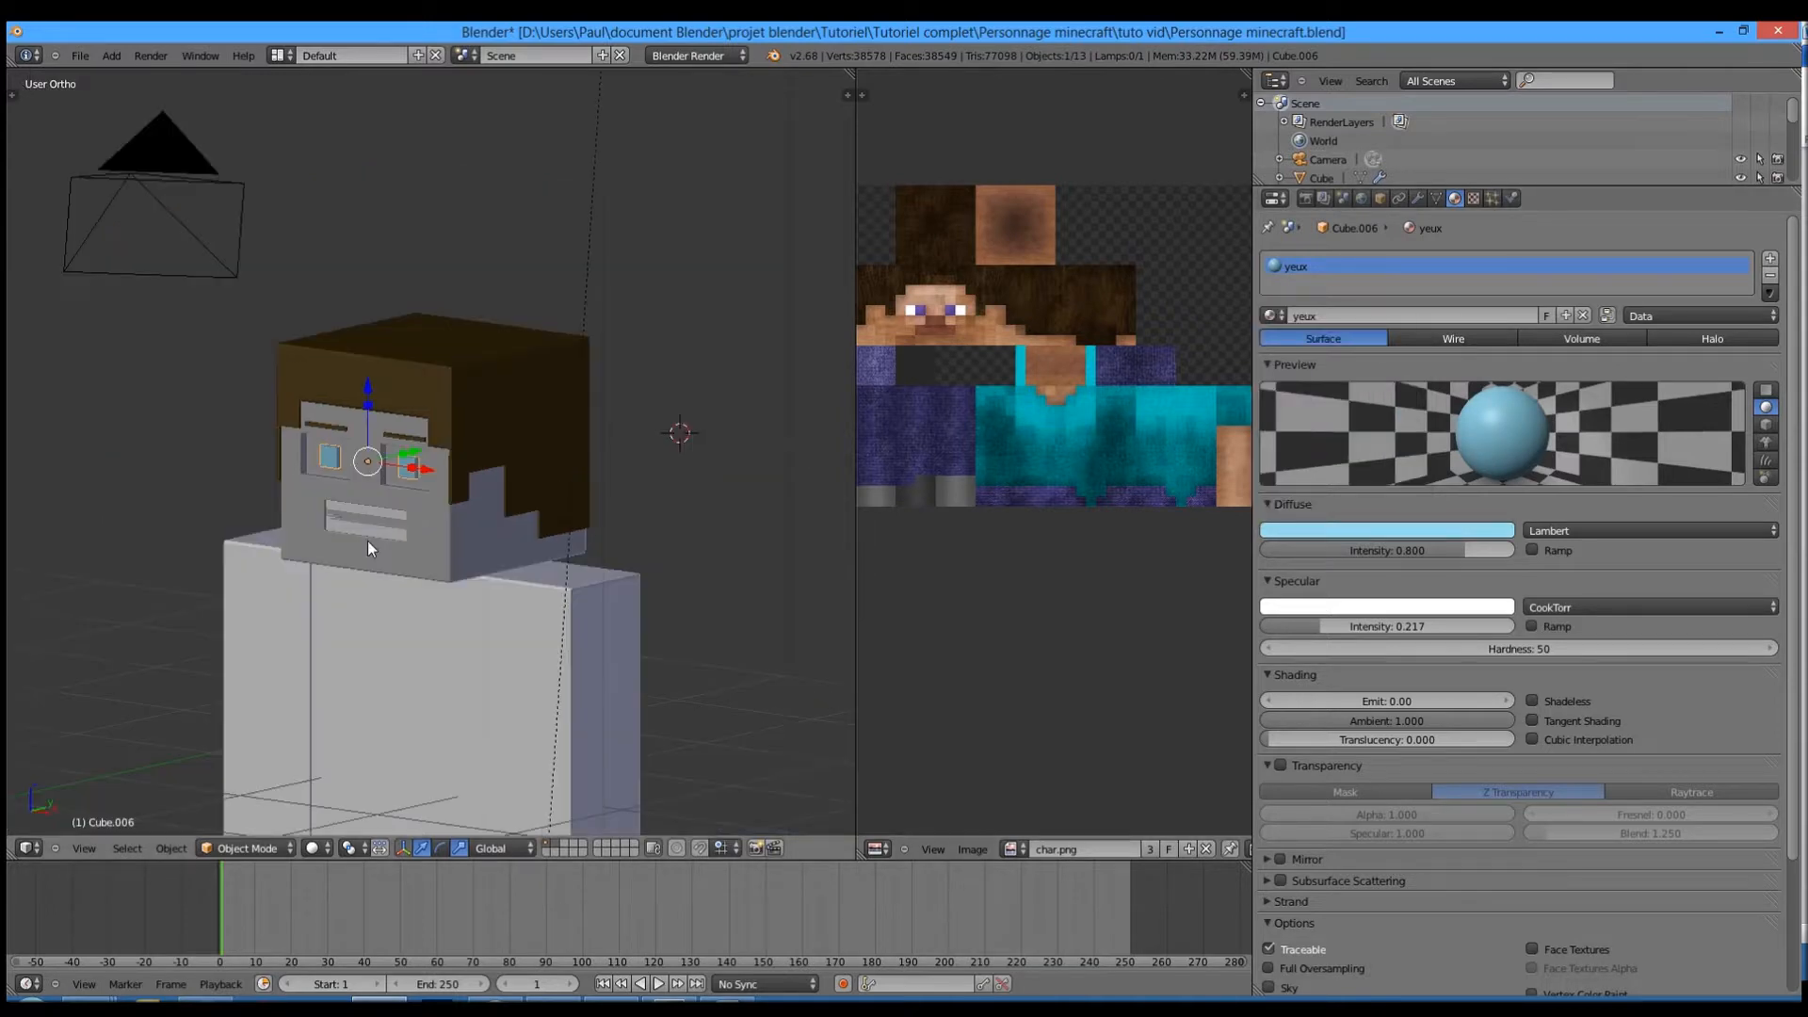
key("F12")
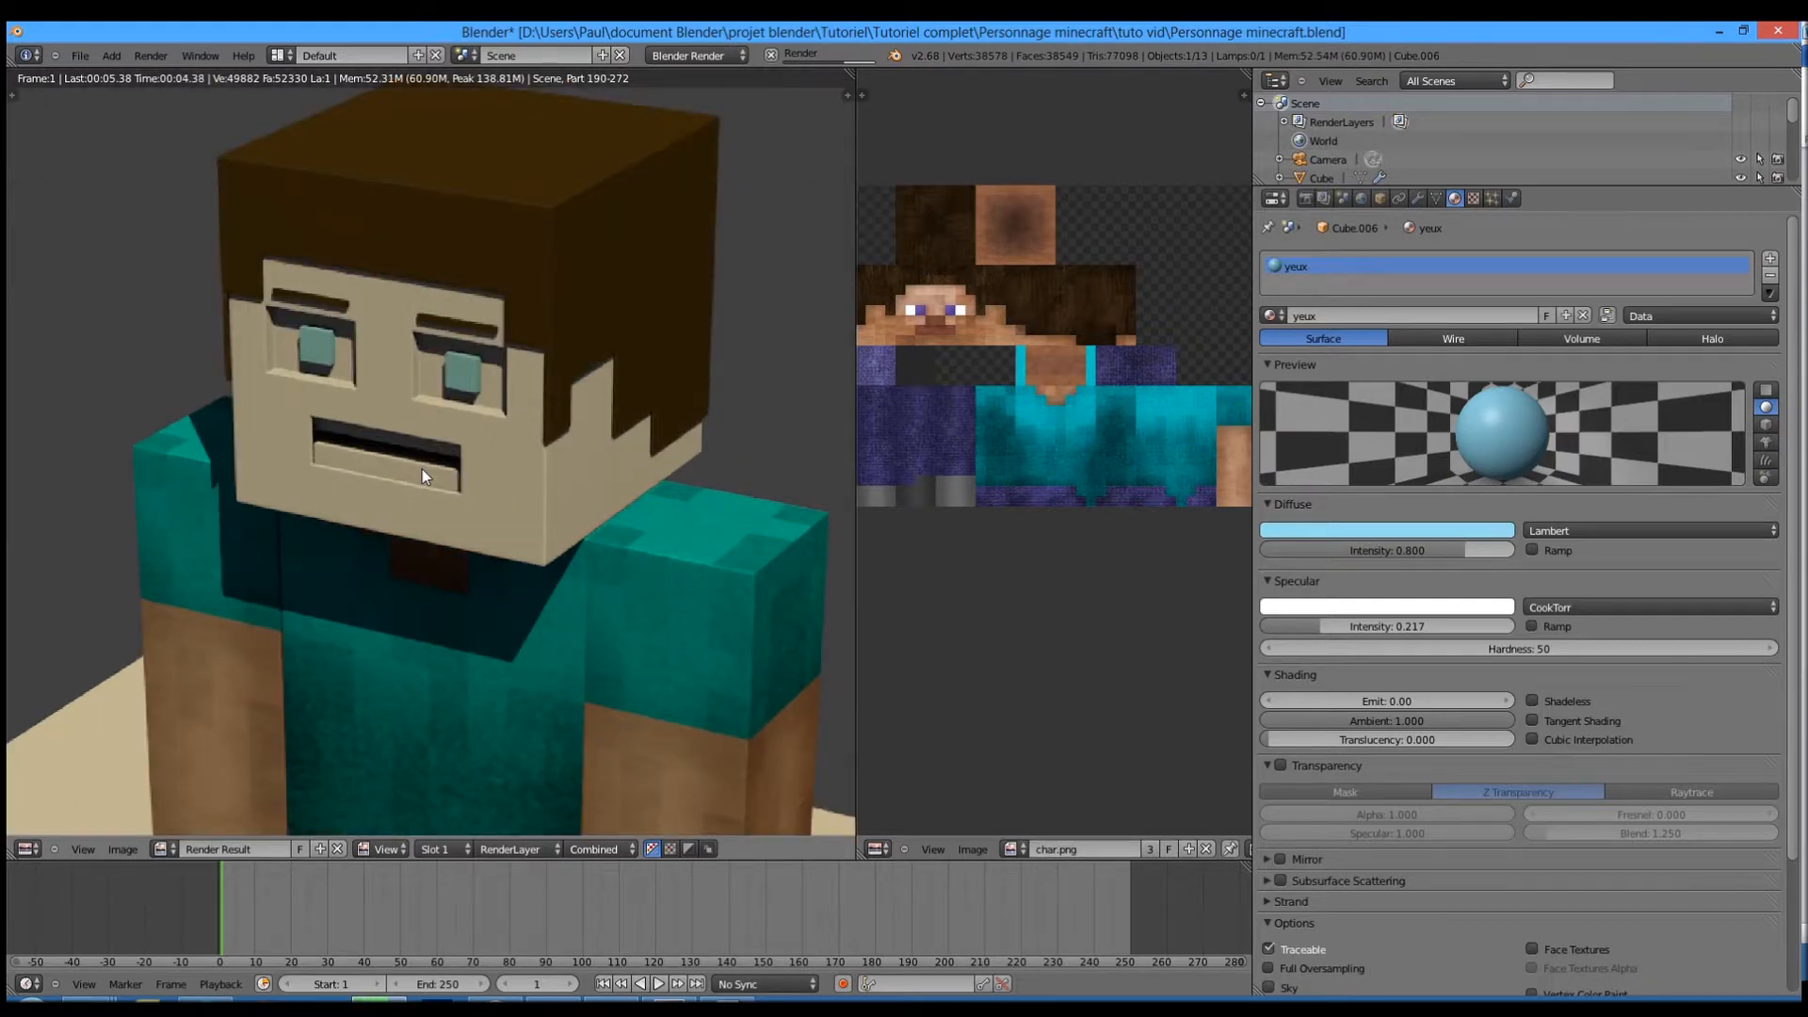
key("Escape")
- Give the head a new material named Visage with a tan diffuse color, a specular intensity of 0.100 and a hardness of 12
key("KP_1")
scroll(422, 469, "up", 3)
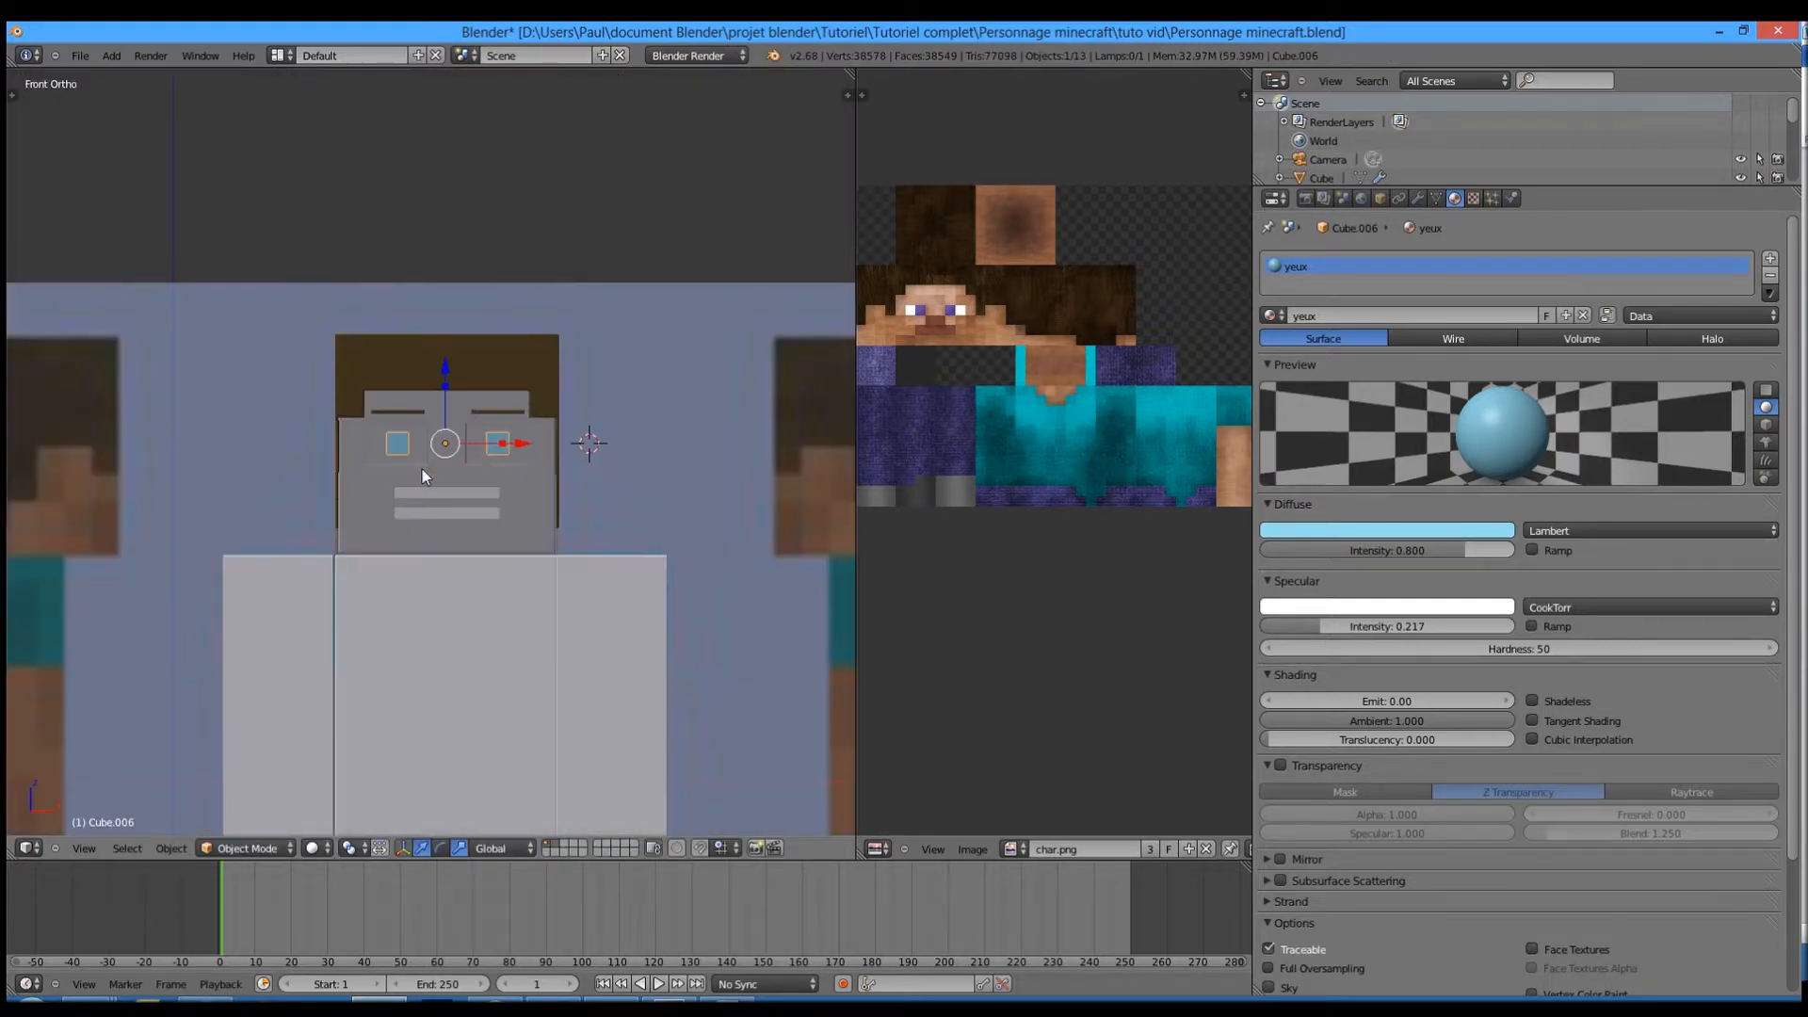
right_click(497, 528)
right_click(565, 523, "shift")
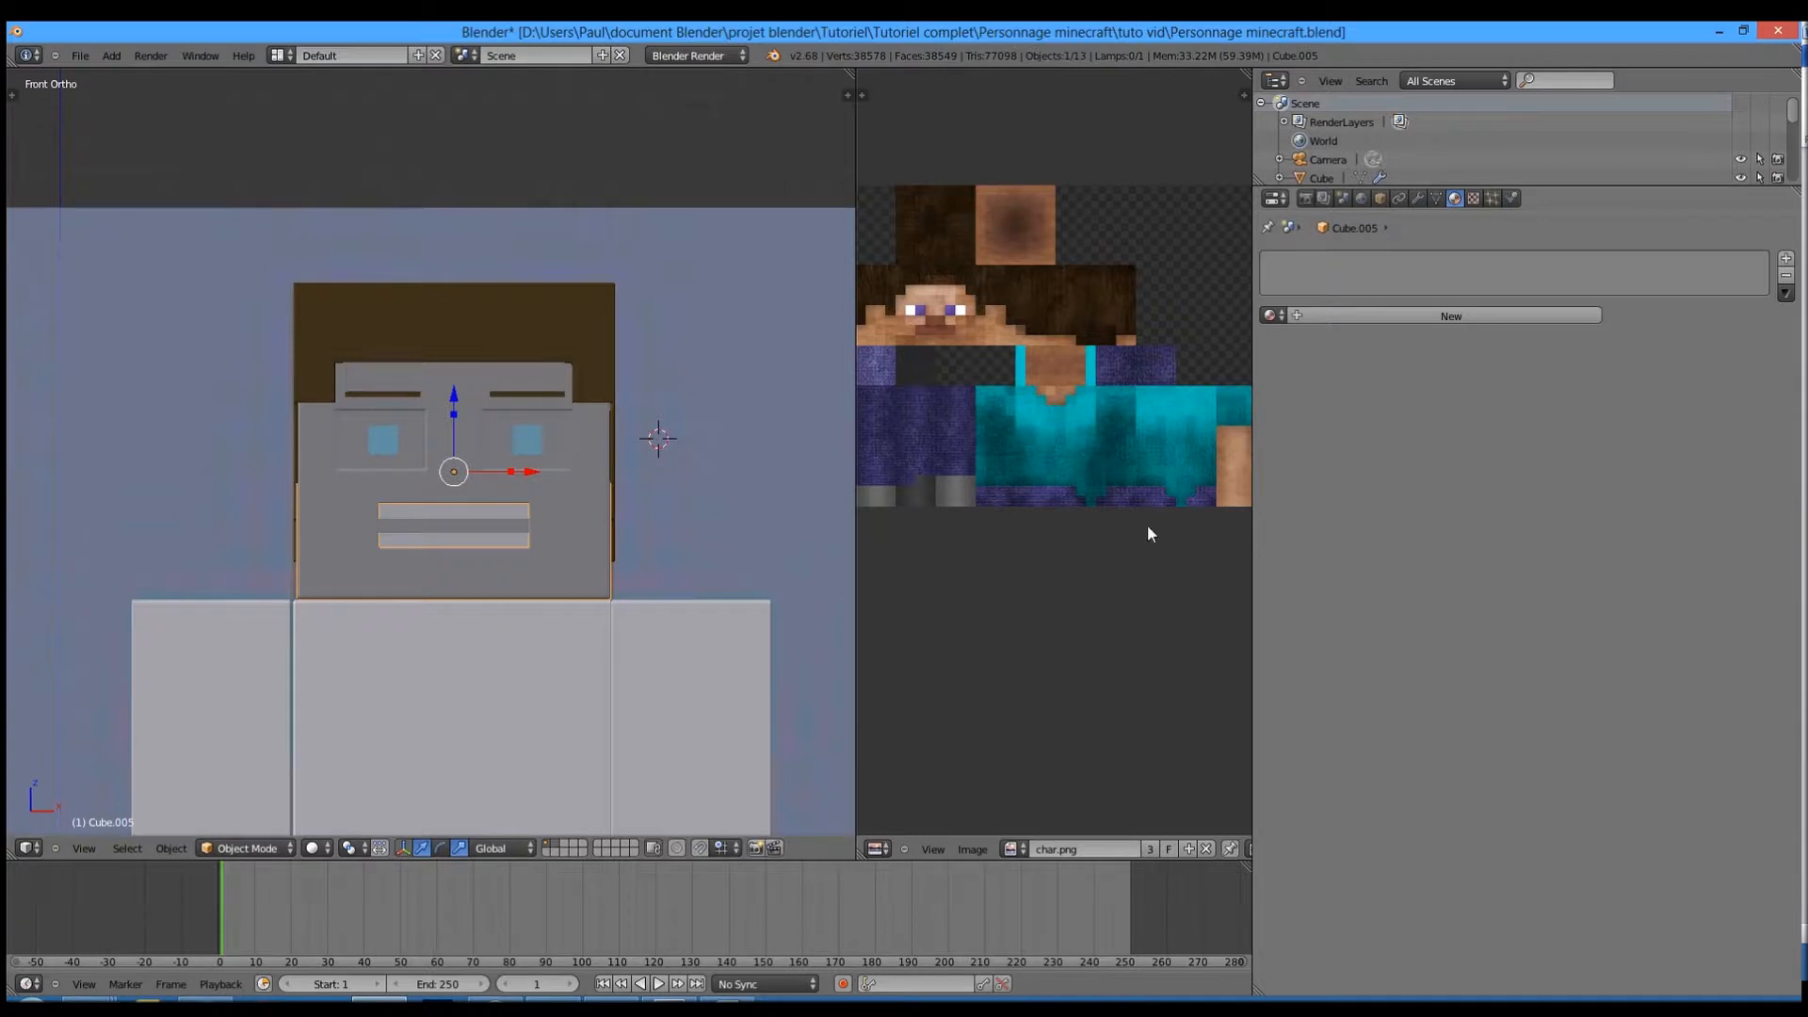
left_click(1337, 317)
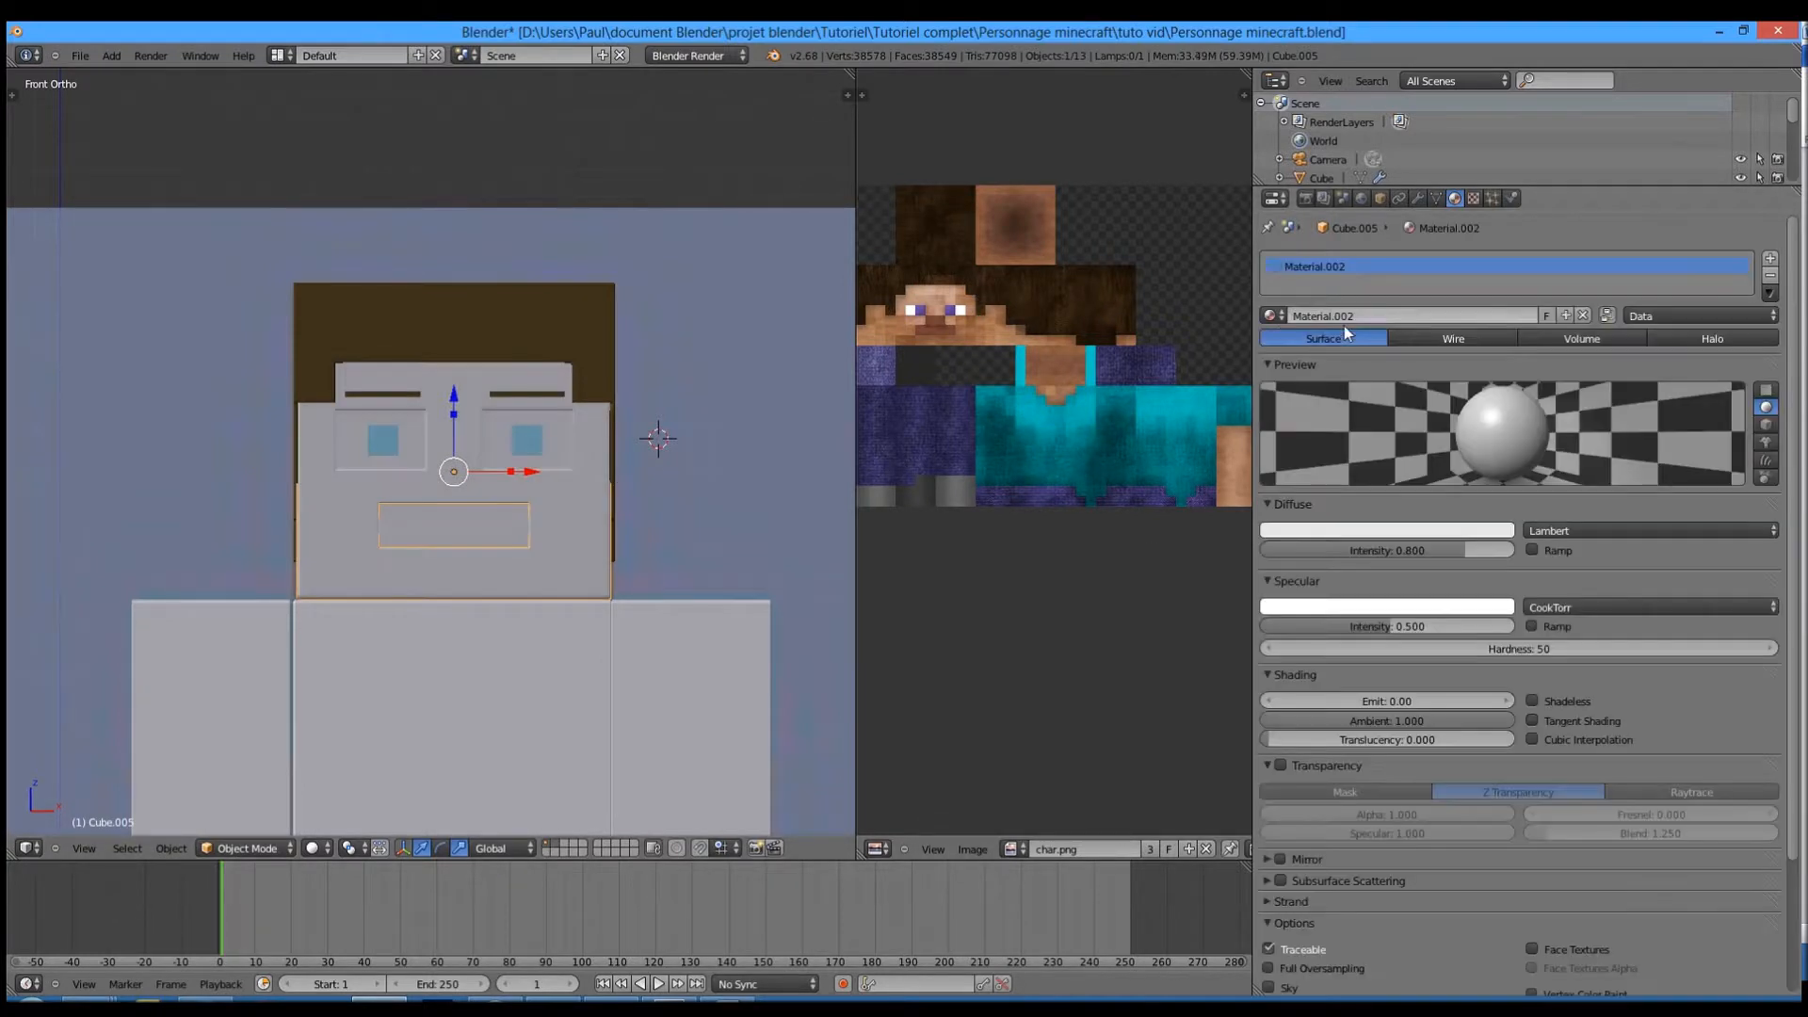
type("Vis")
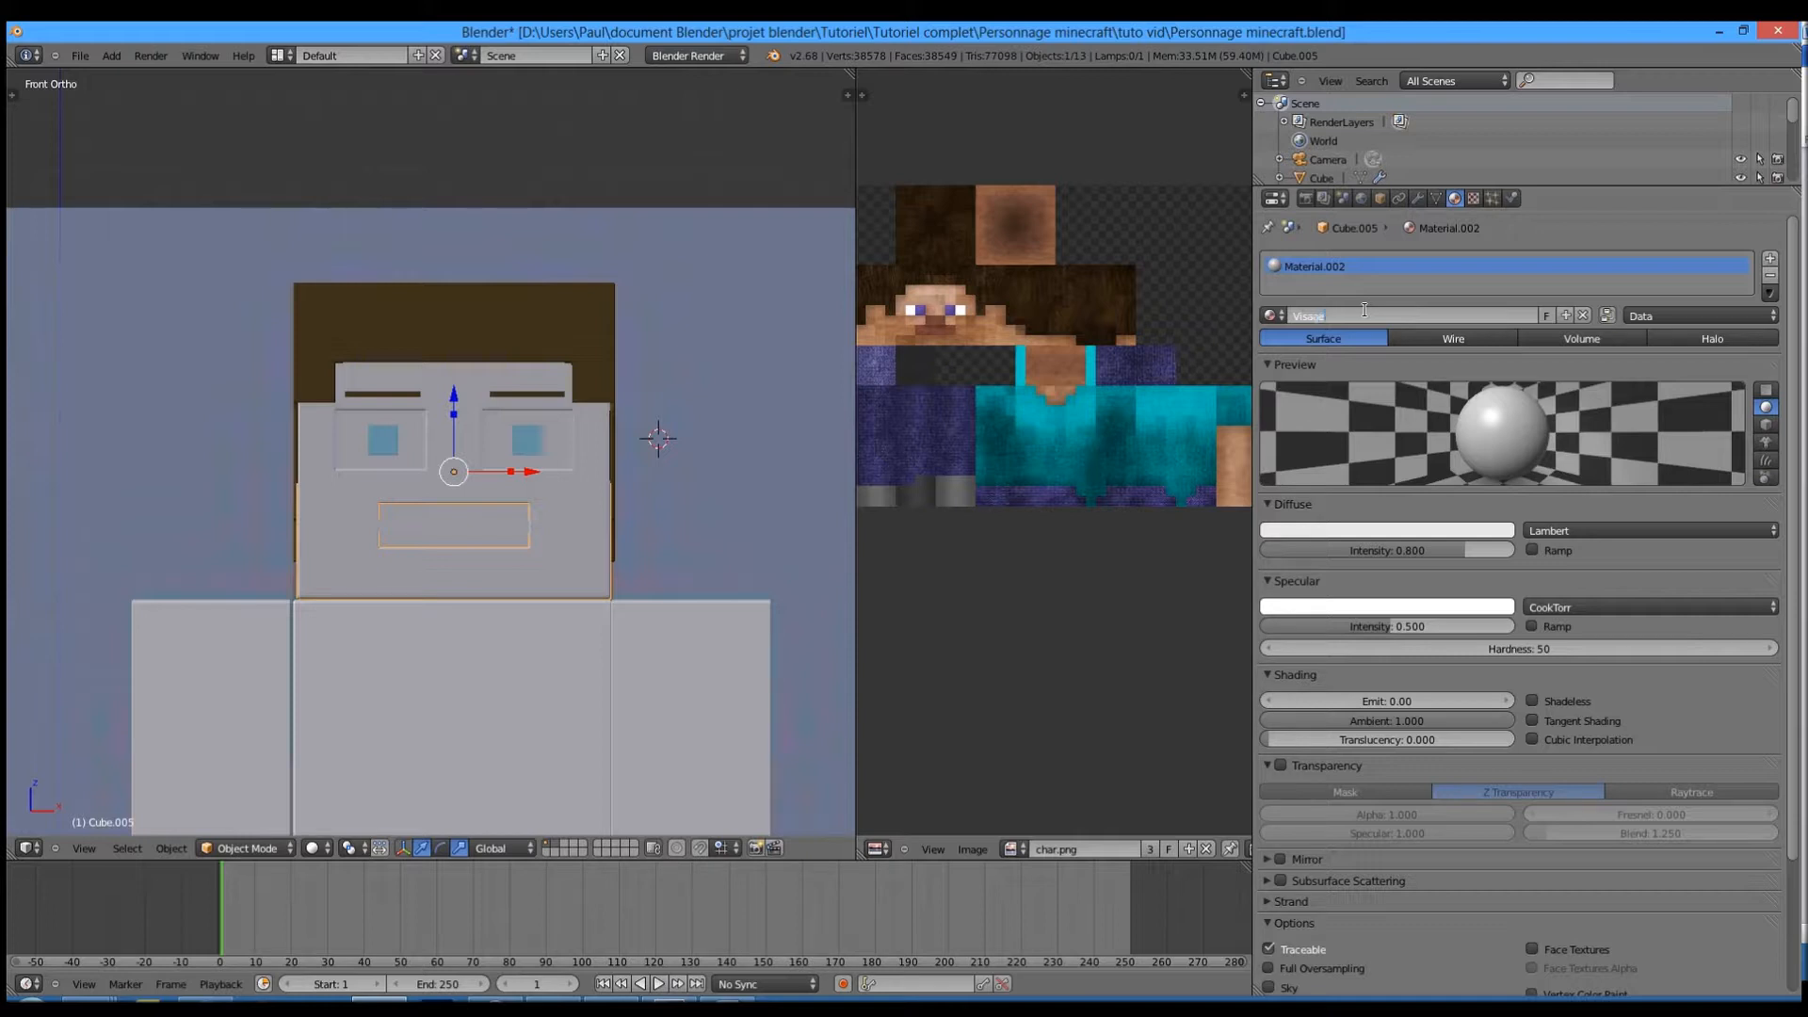
type("age")
key("Return")
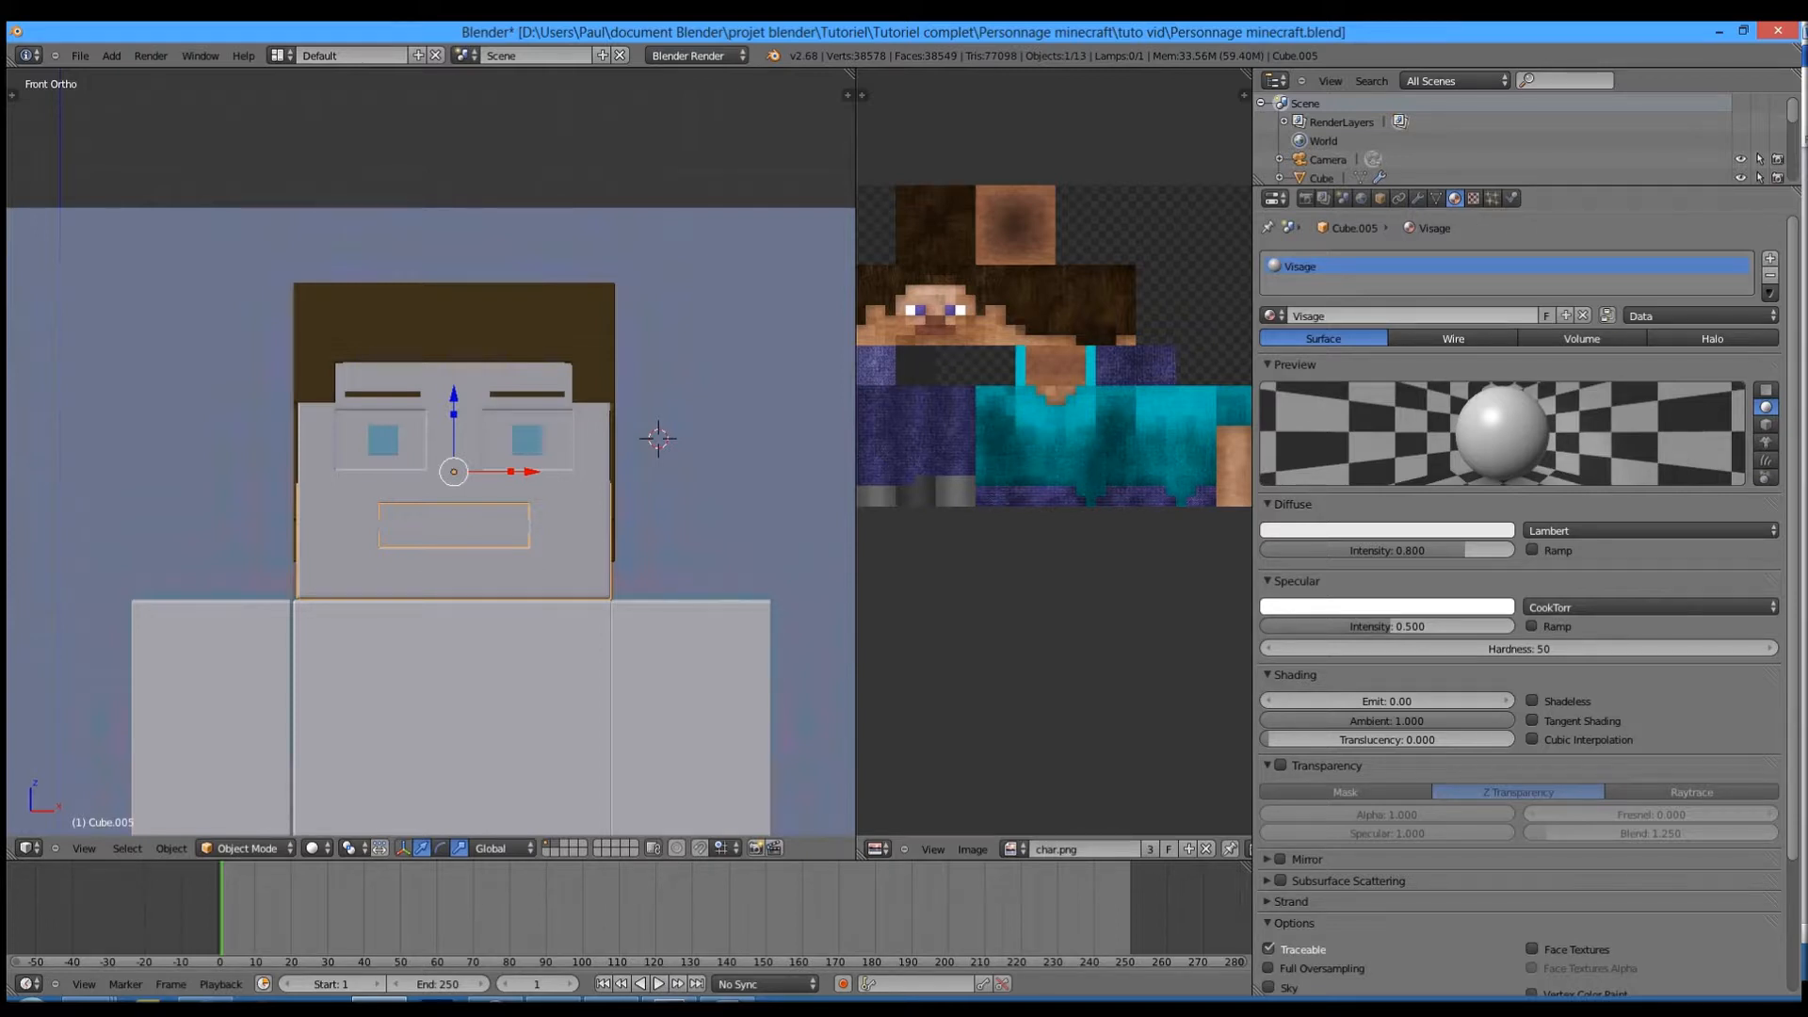
left_click(1473, 197)
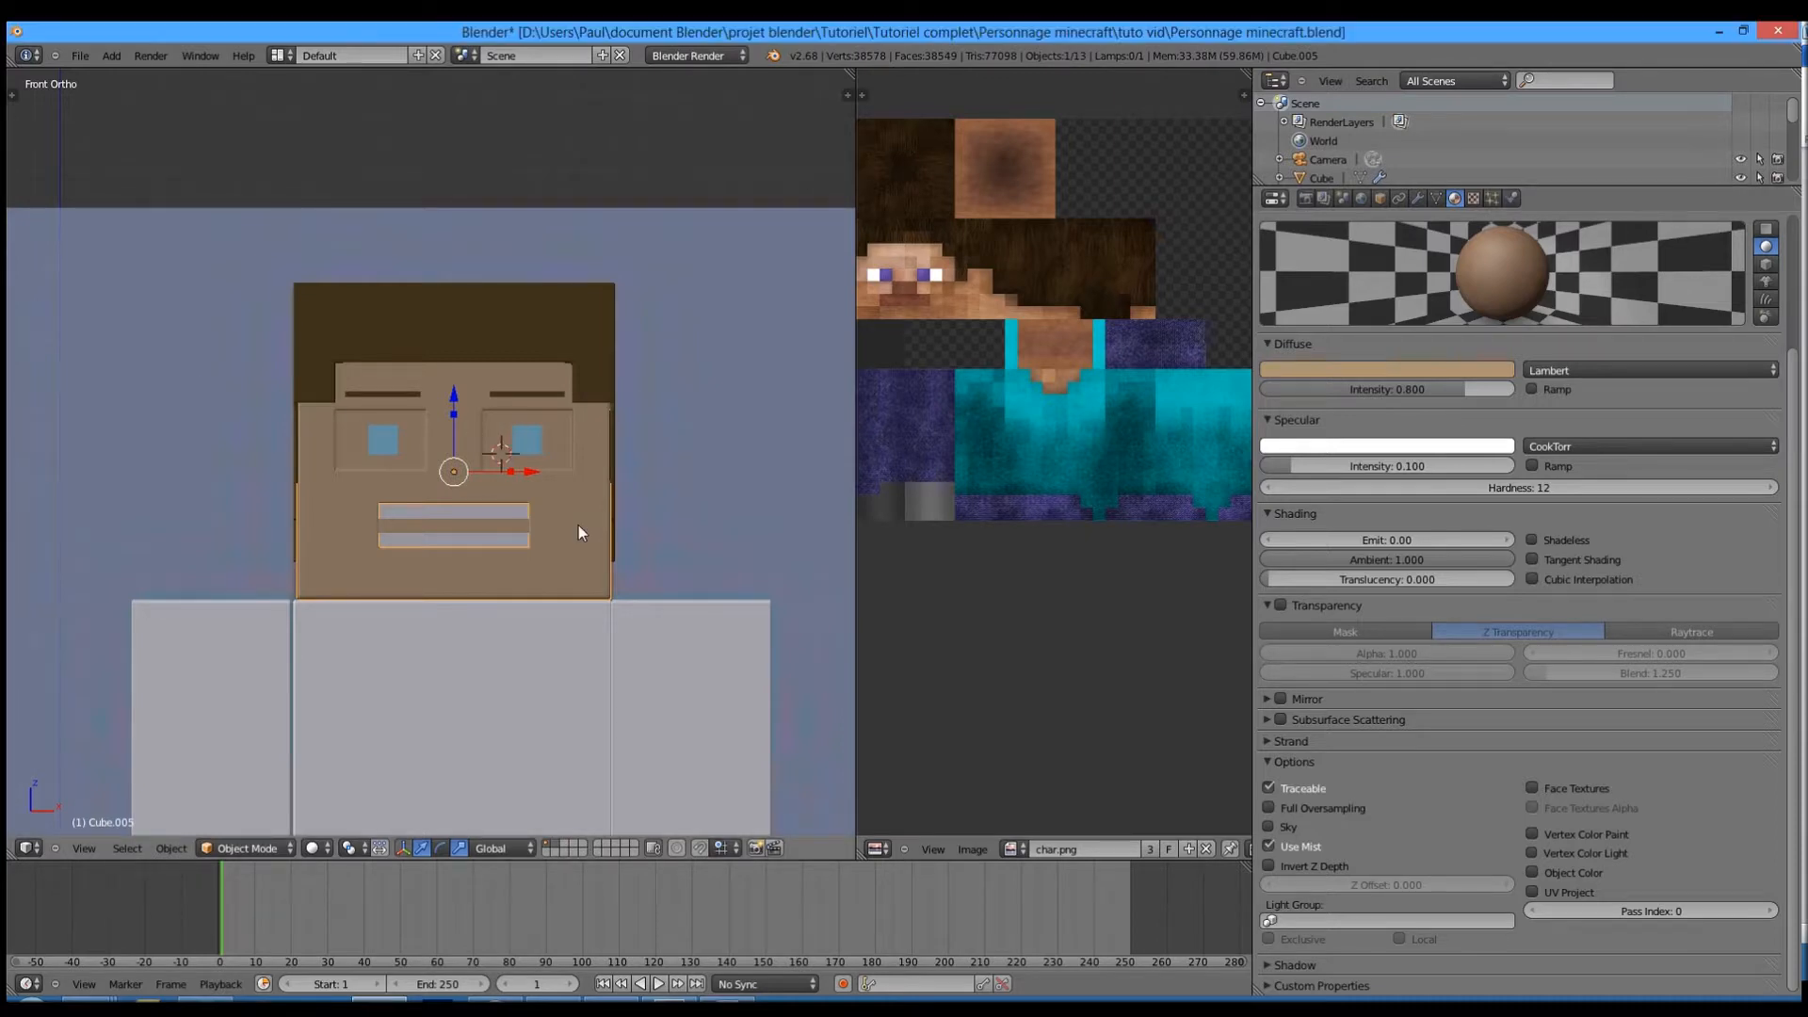
- Edit the head's mesh in face selection mode and select the two eye socket faces behind the pupils
middle_click_drag(577, 525, 509, 552)
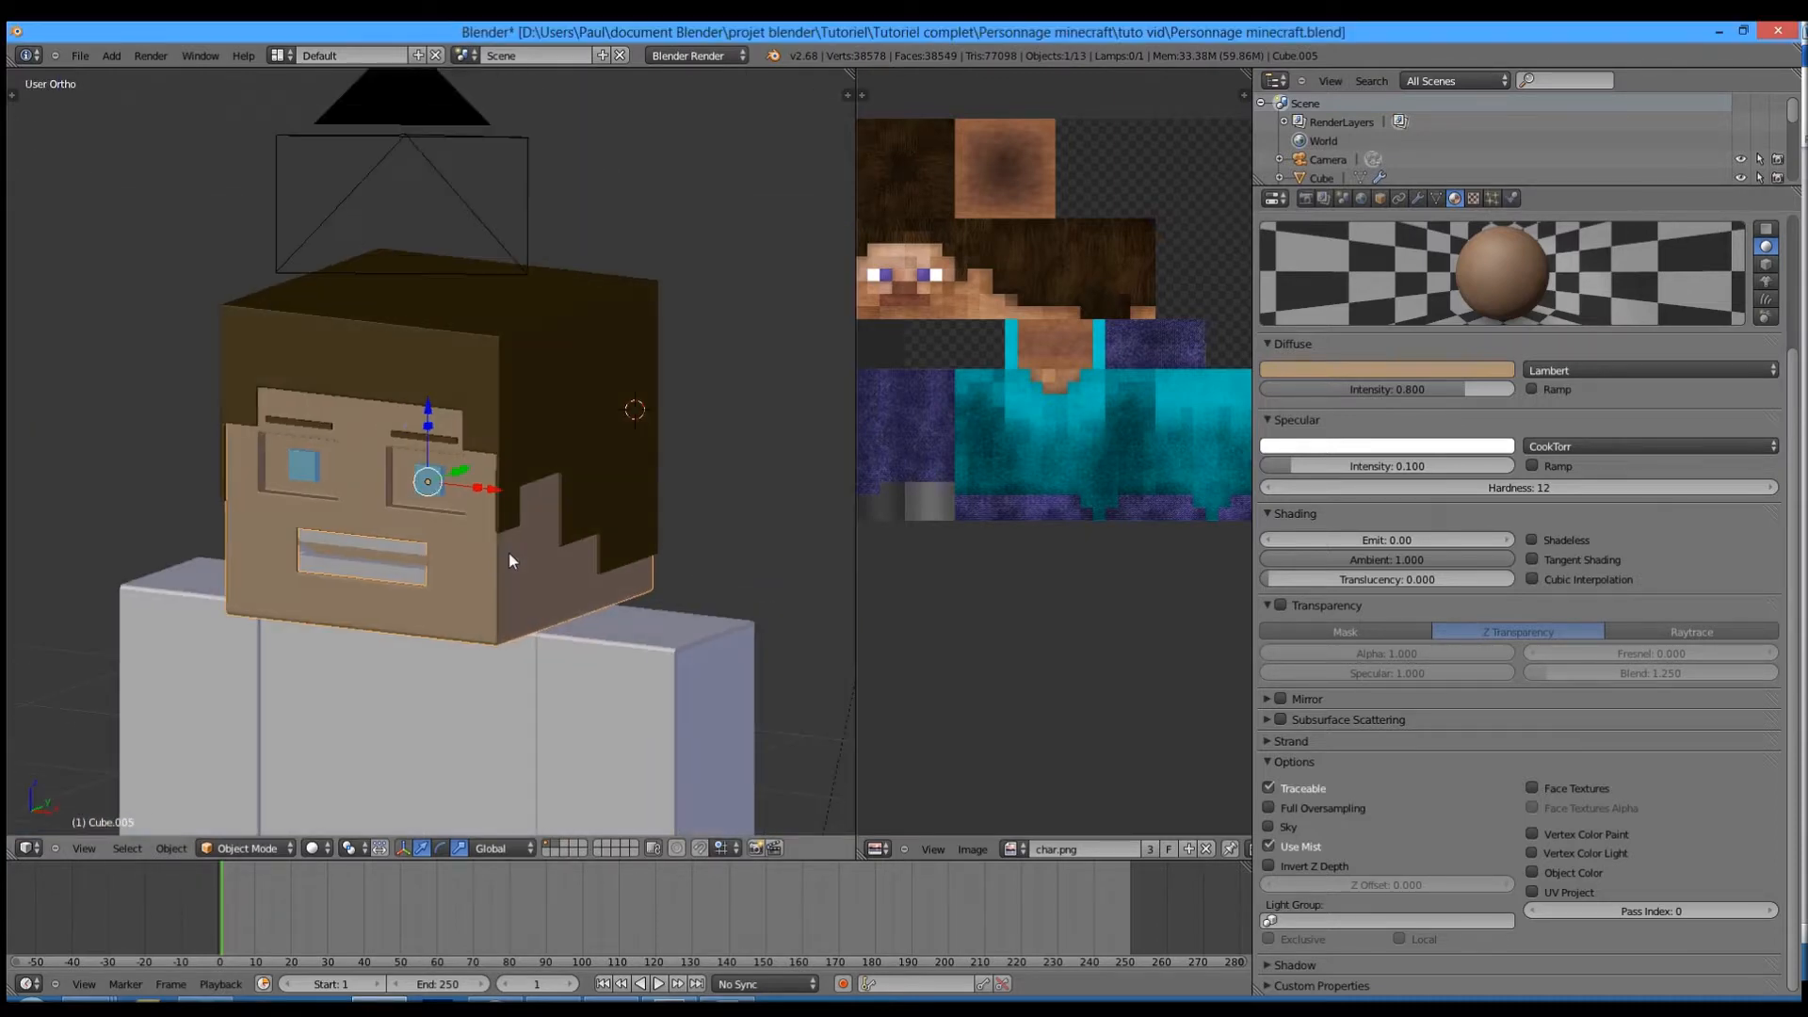
key("Tab")
key("KP_1")
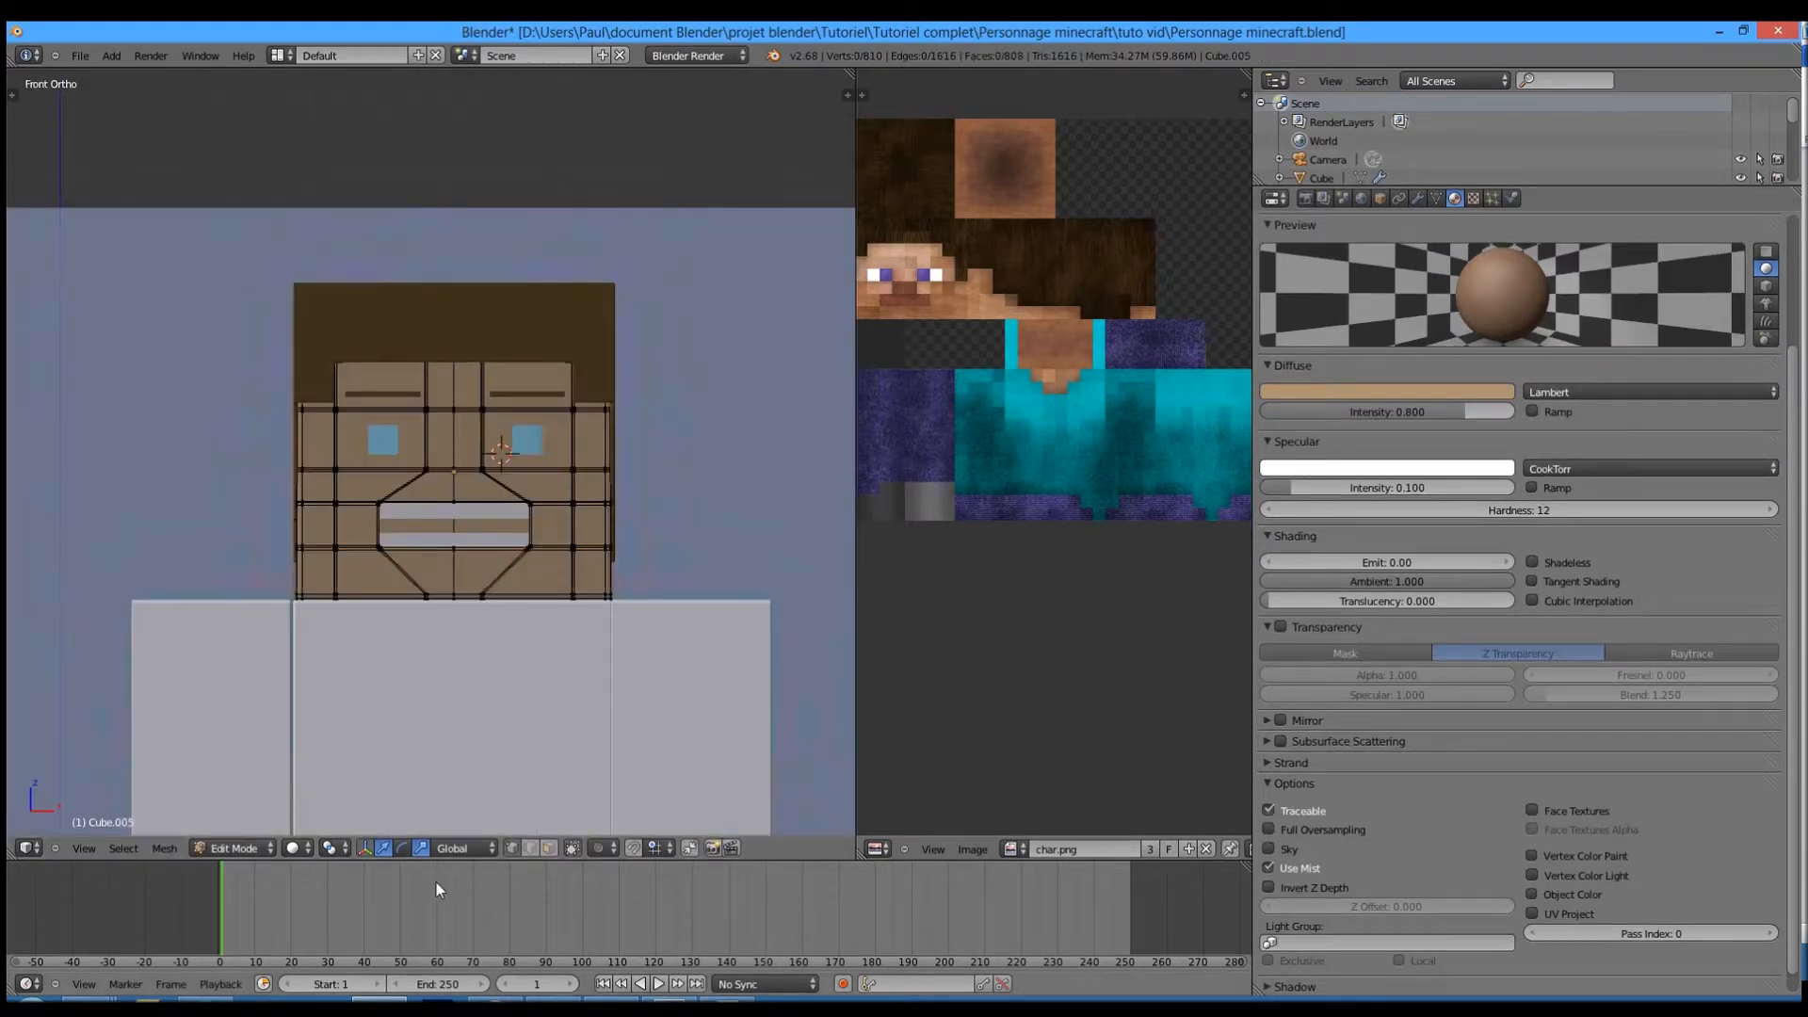
left_click(549, 847)
scroll(565, 411, "up", 7)
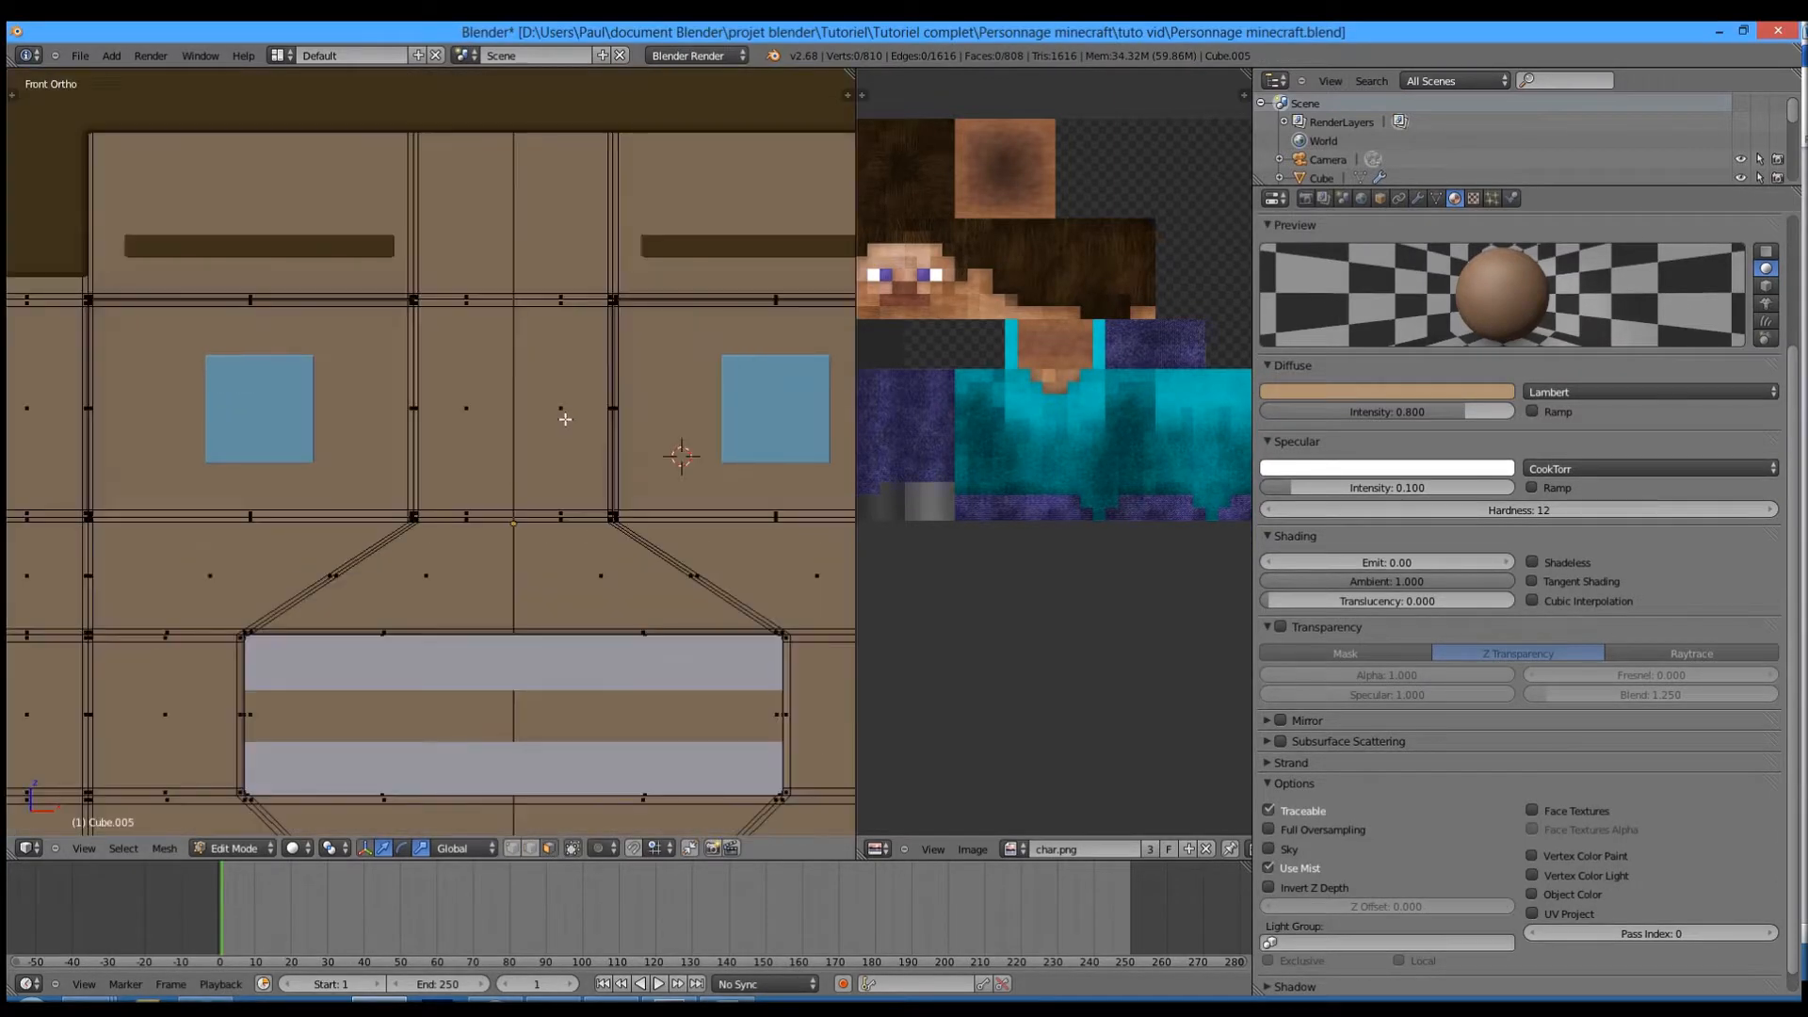
right_click(178, 388)
middle_click_drag(773, 419, 420, 427, "shift")
right_click(420, 427)
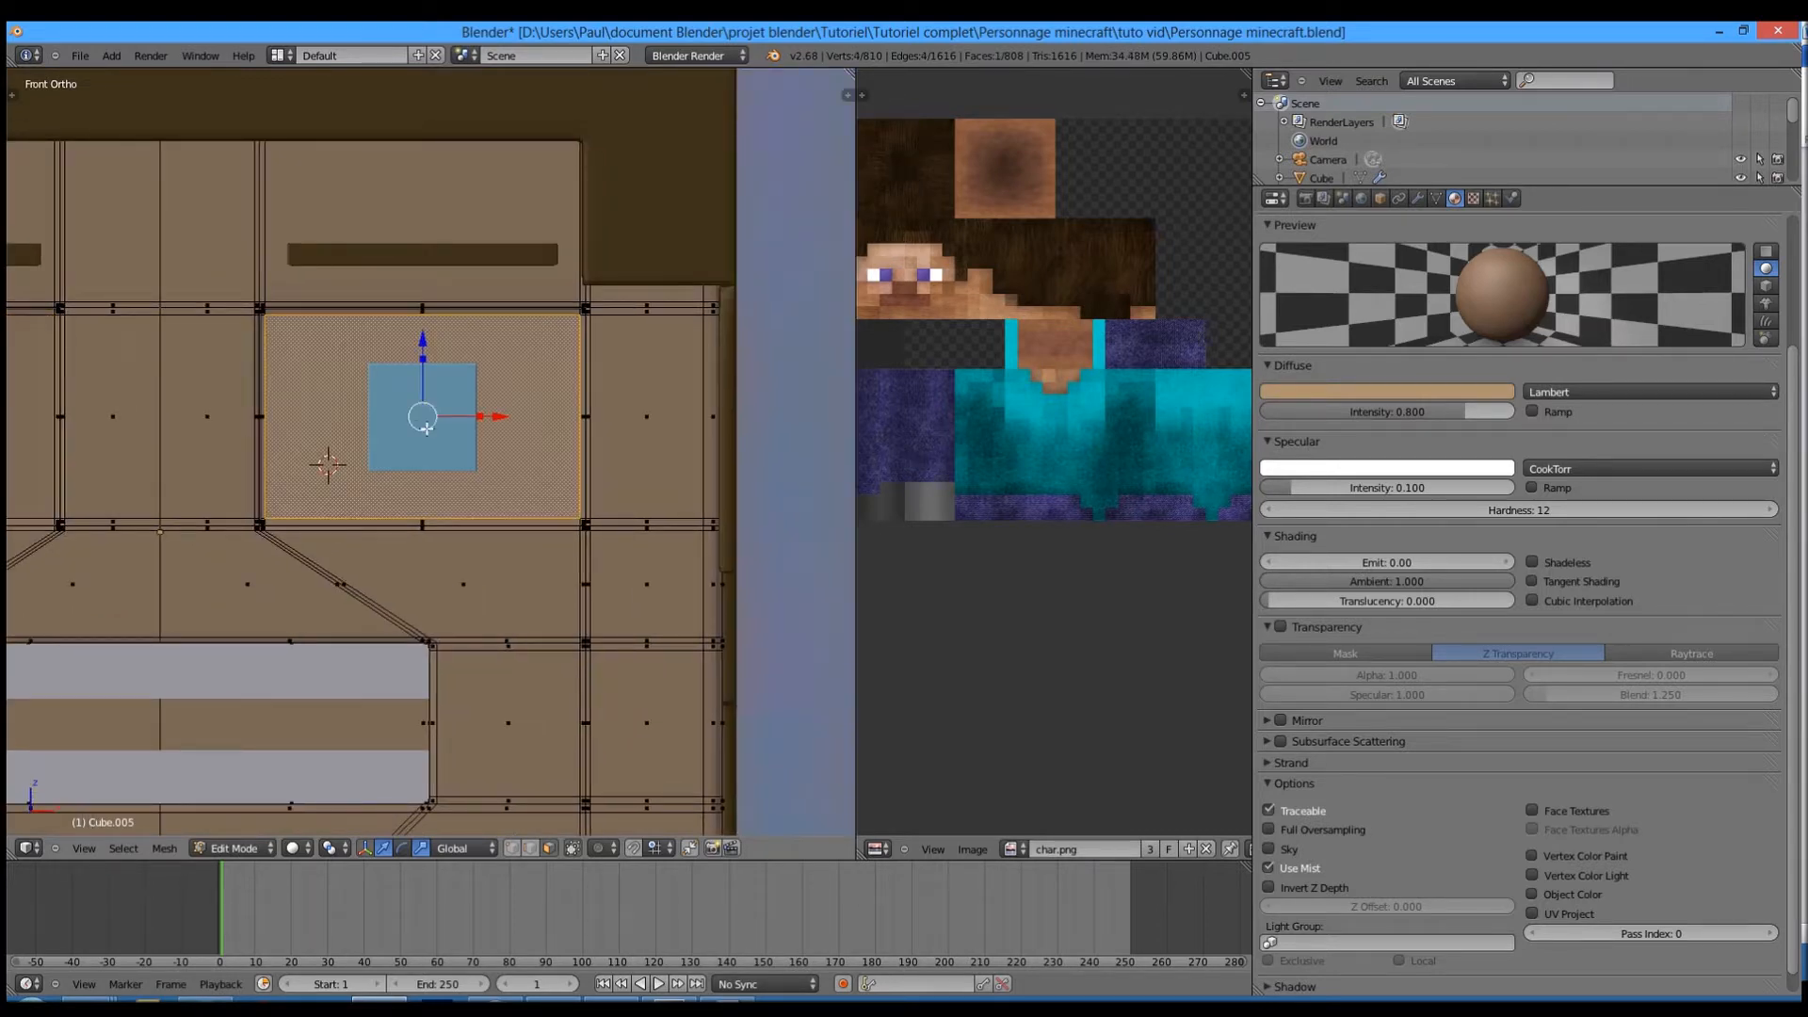
middle_click_drag(260, 398, 458, 424, "shift")
right_click(122, 433, "shift")
- Extend the selection to the adjoining eye socket faces and assign them the dents material in a second material slot
key("KP_3")
scroll(149, 429, "down", 5)
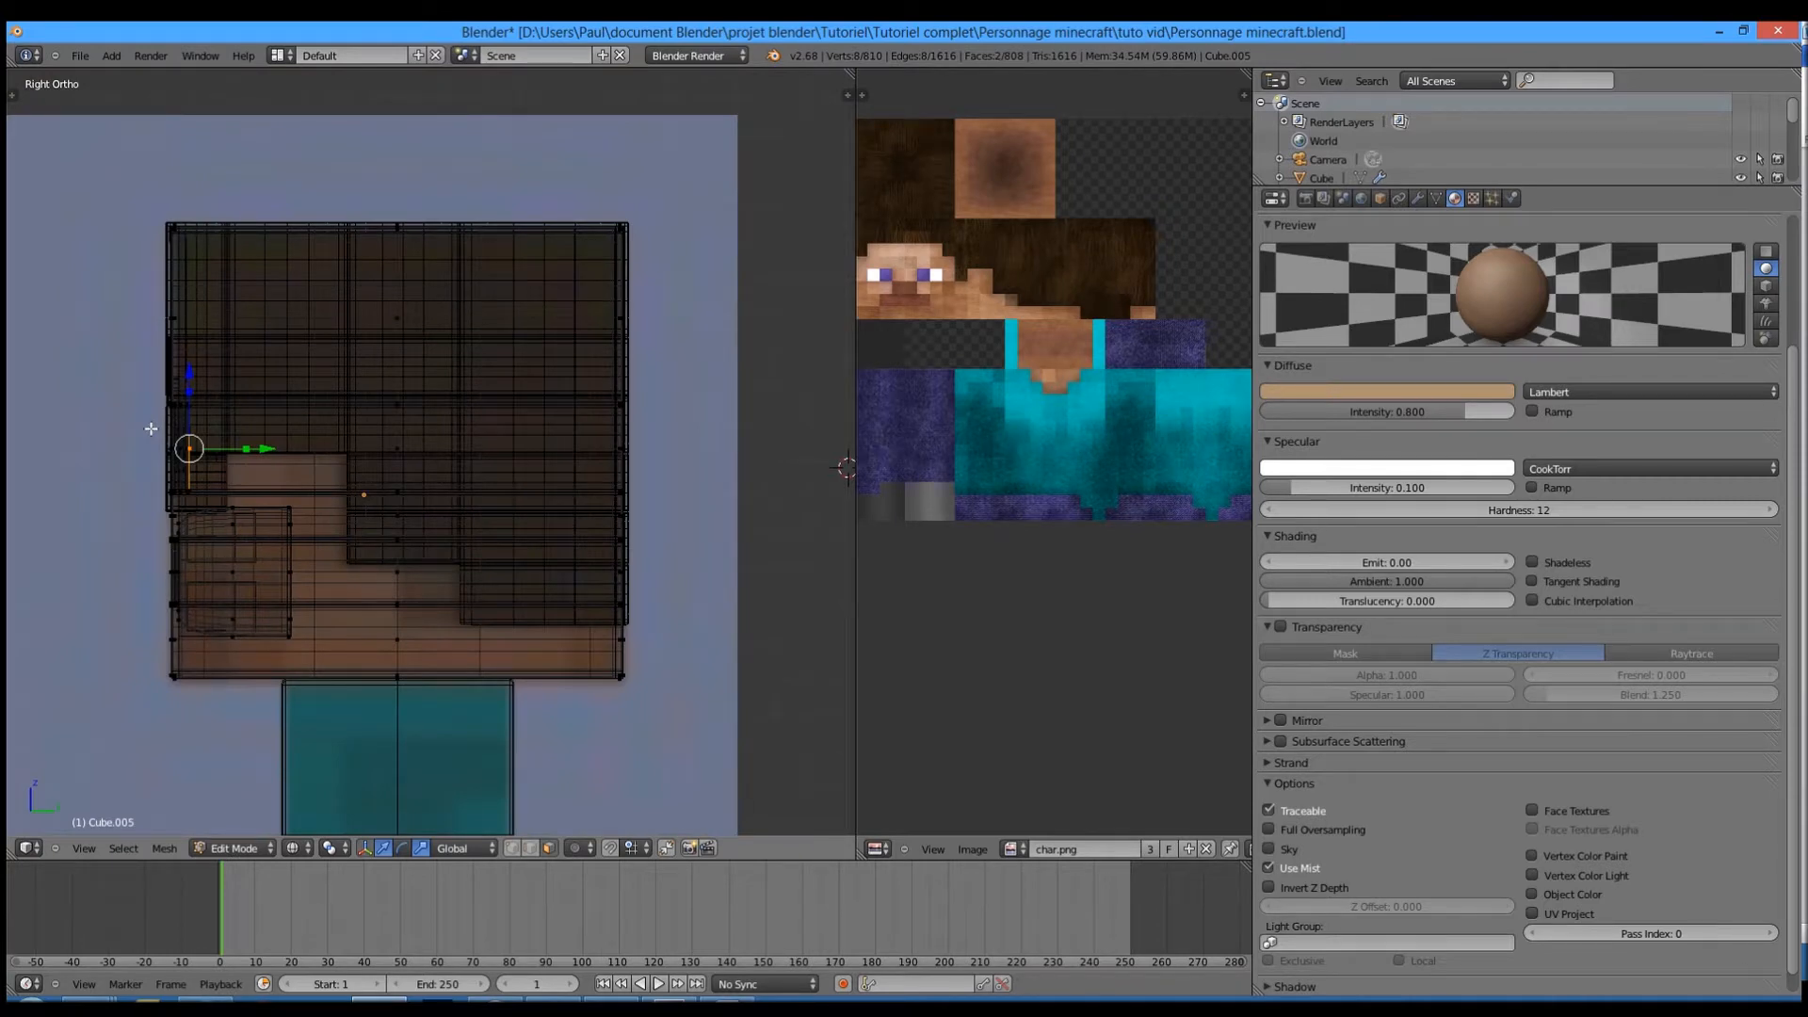
key("KP_Decimal")
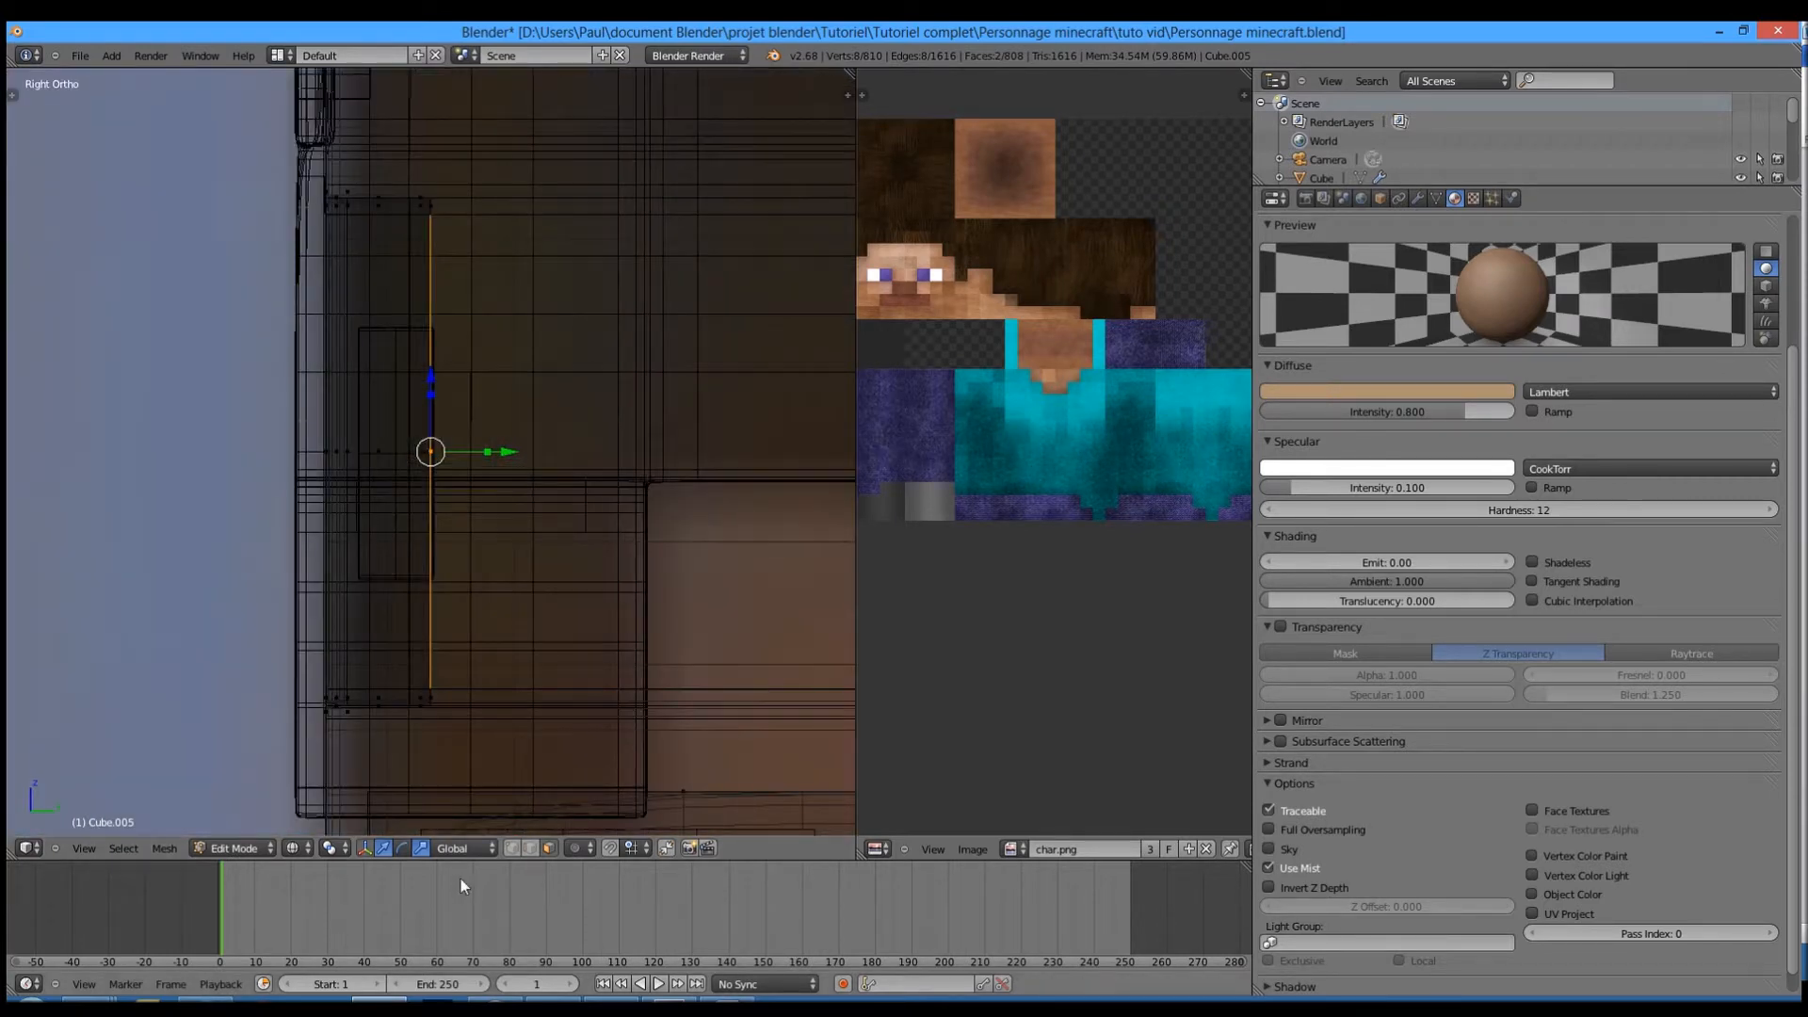
key("b")
left_click_drag(422, 179, 460, 365)
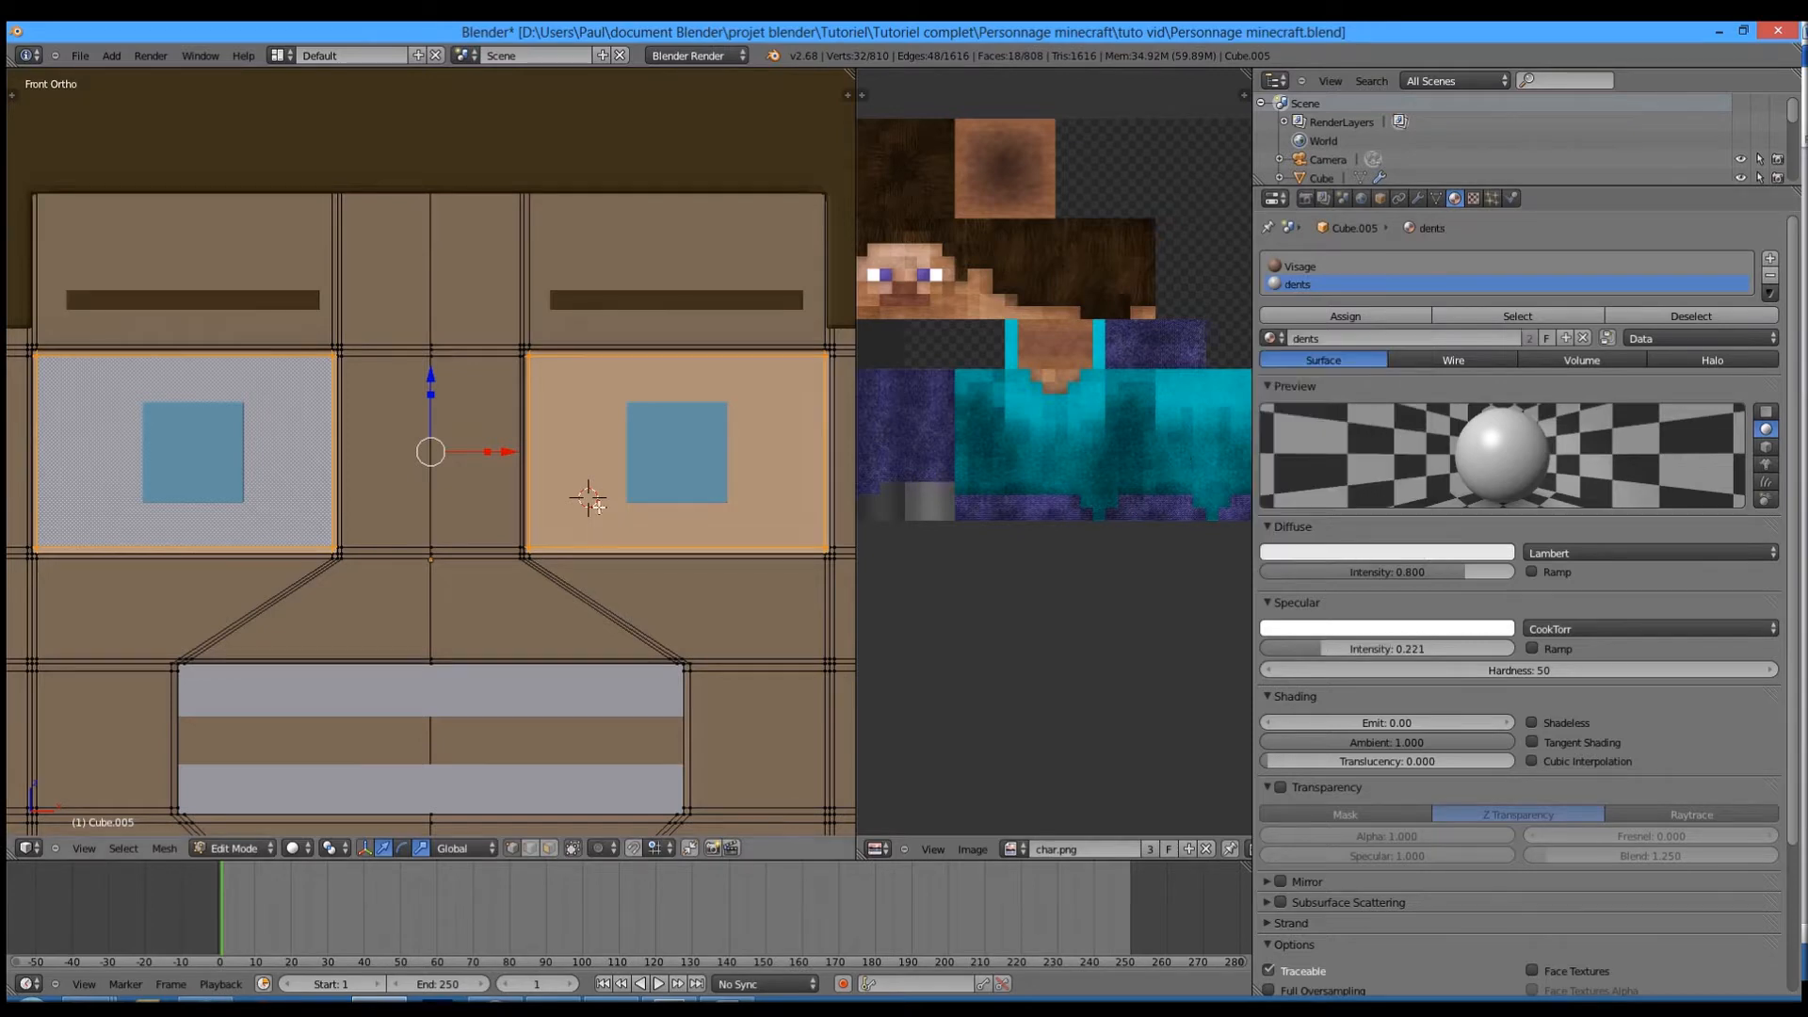
- Leave mesh editing, render the character from the camera view and examine the face closely
scroll(585, 496, "down", 3)
right_click(610, 504)
key("z")
middle_click_drag(594, 503, 508, 539)
key("KP_0")
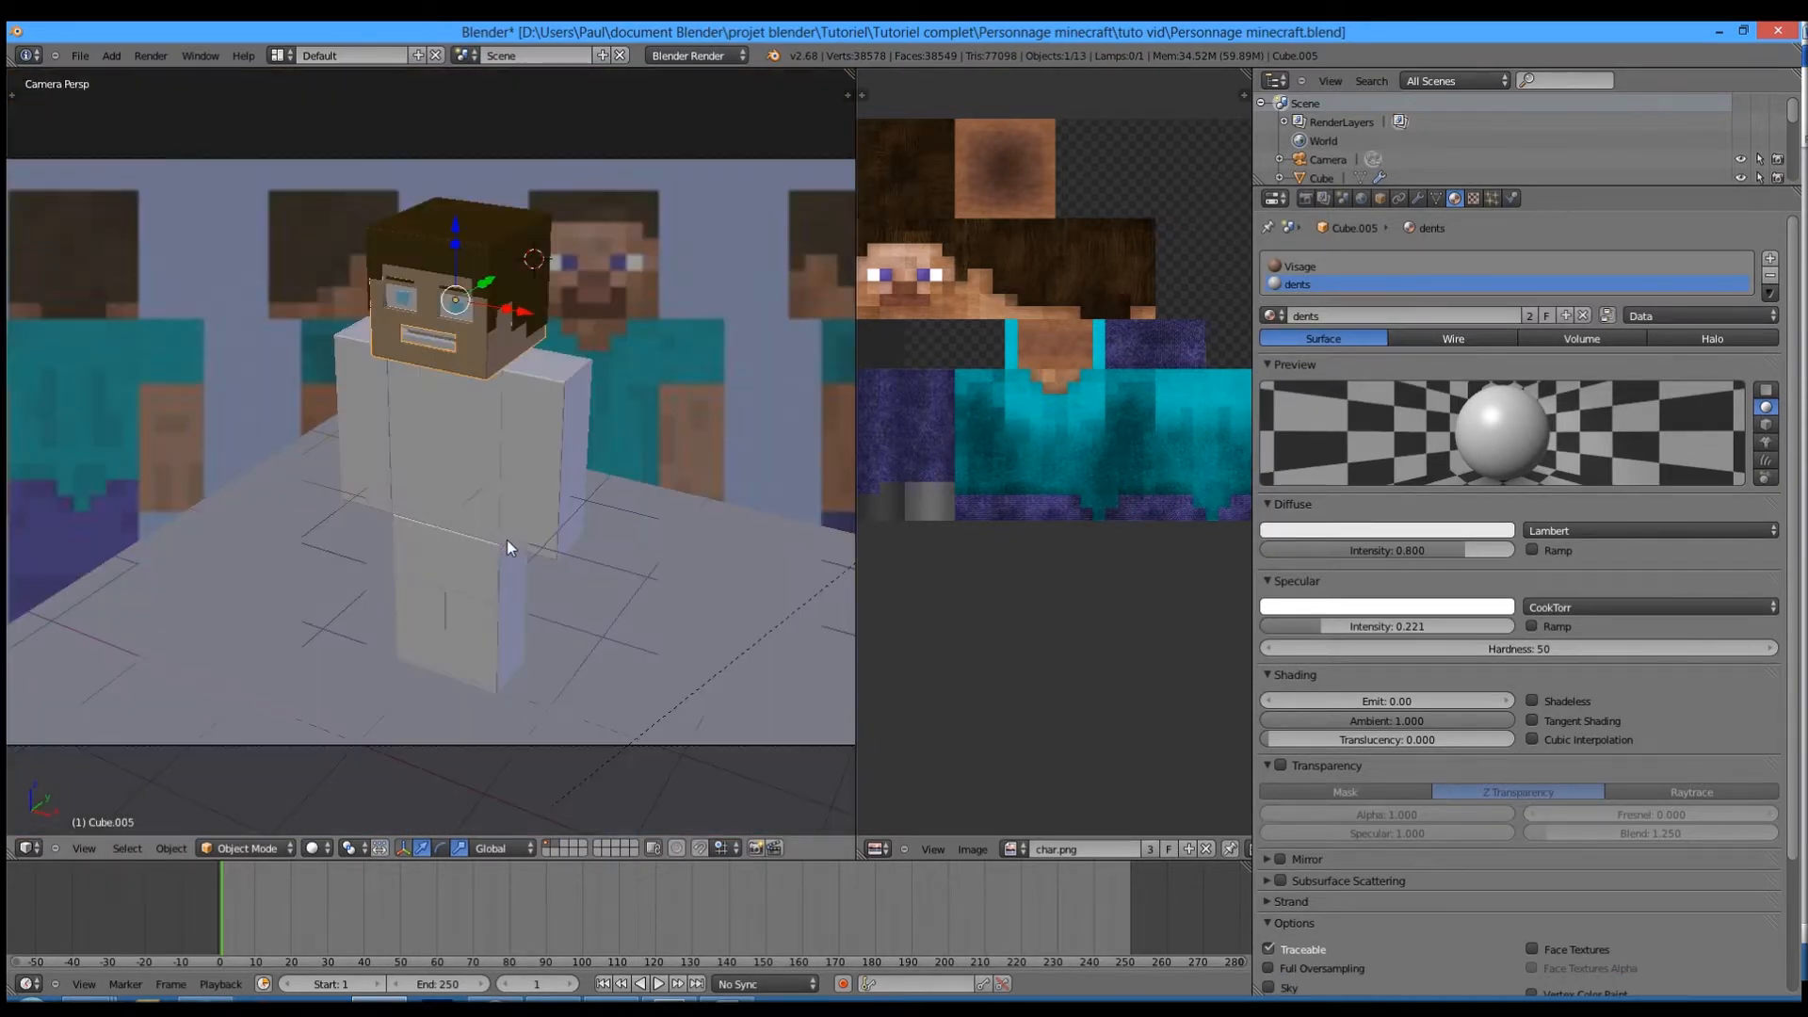
key("F12")
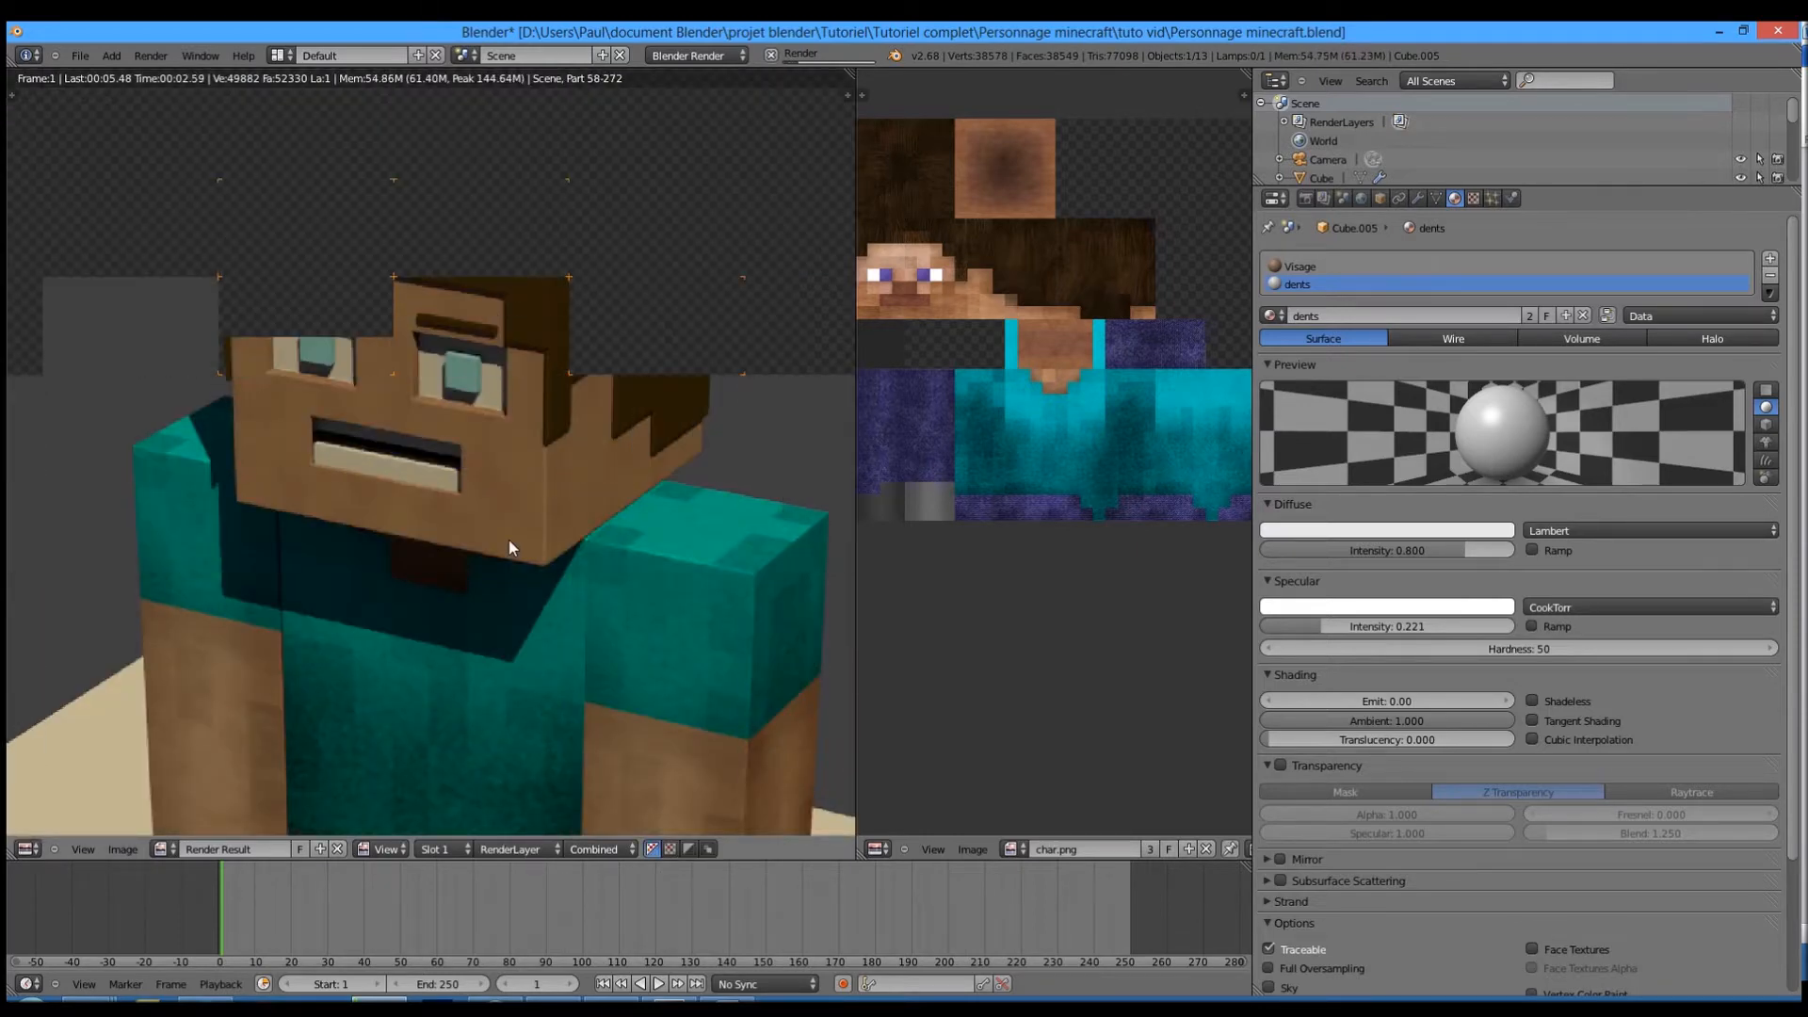
scroll(499, 527, "up", 3)
scroll(484, 517, "down", 4)
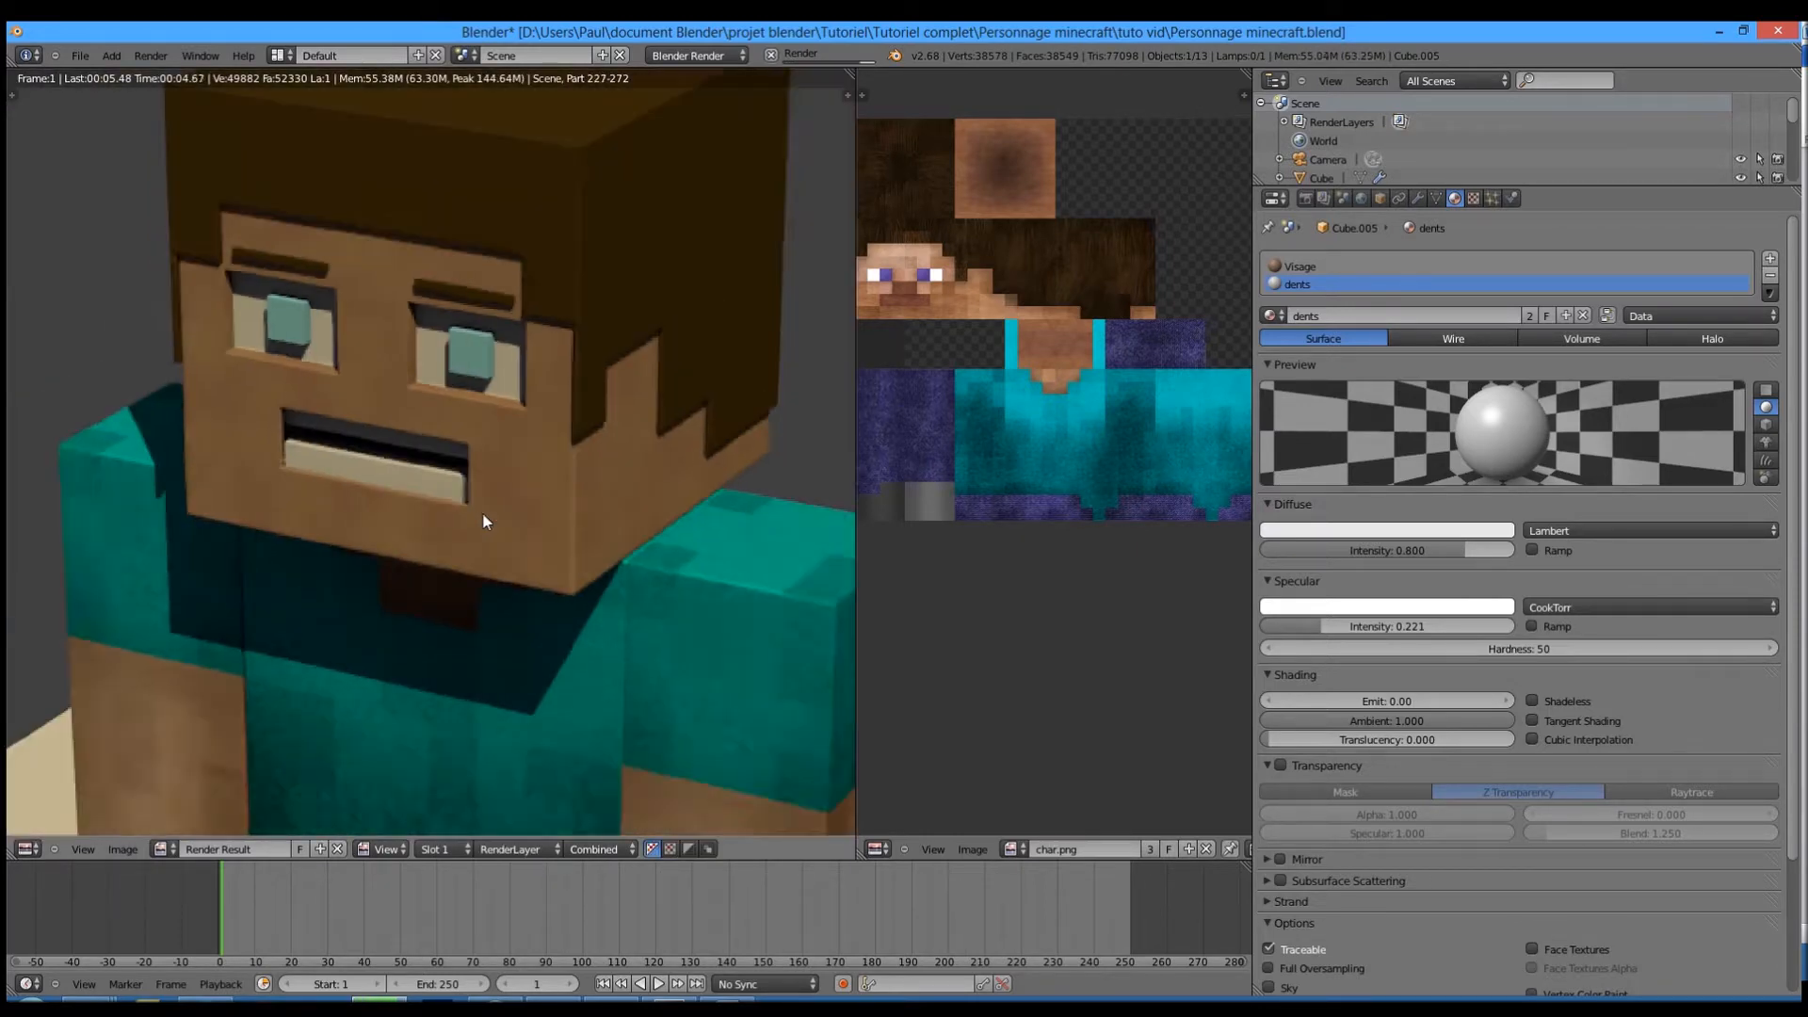
scroll(451, 646, "up", 4)
middle_click_drag(454, 601, 461, 401)
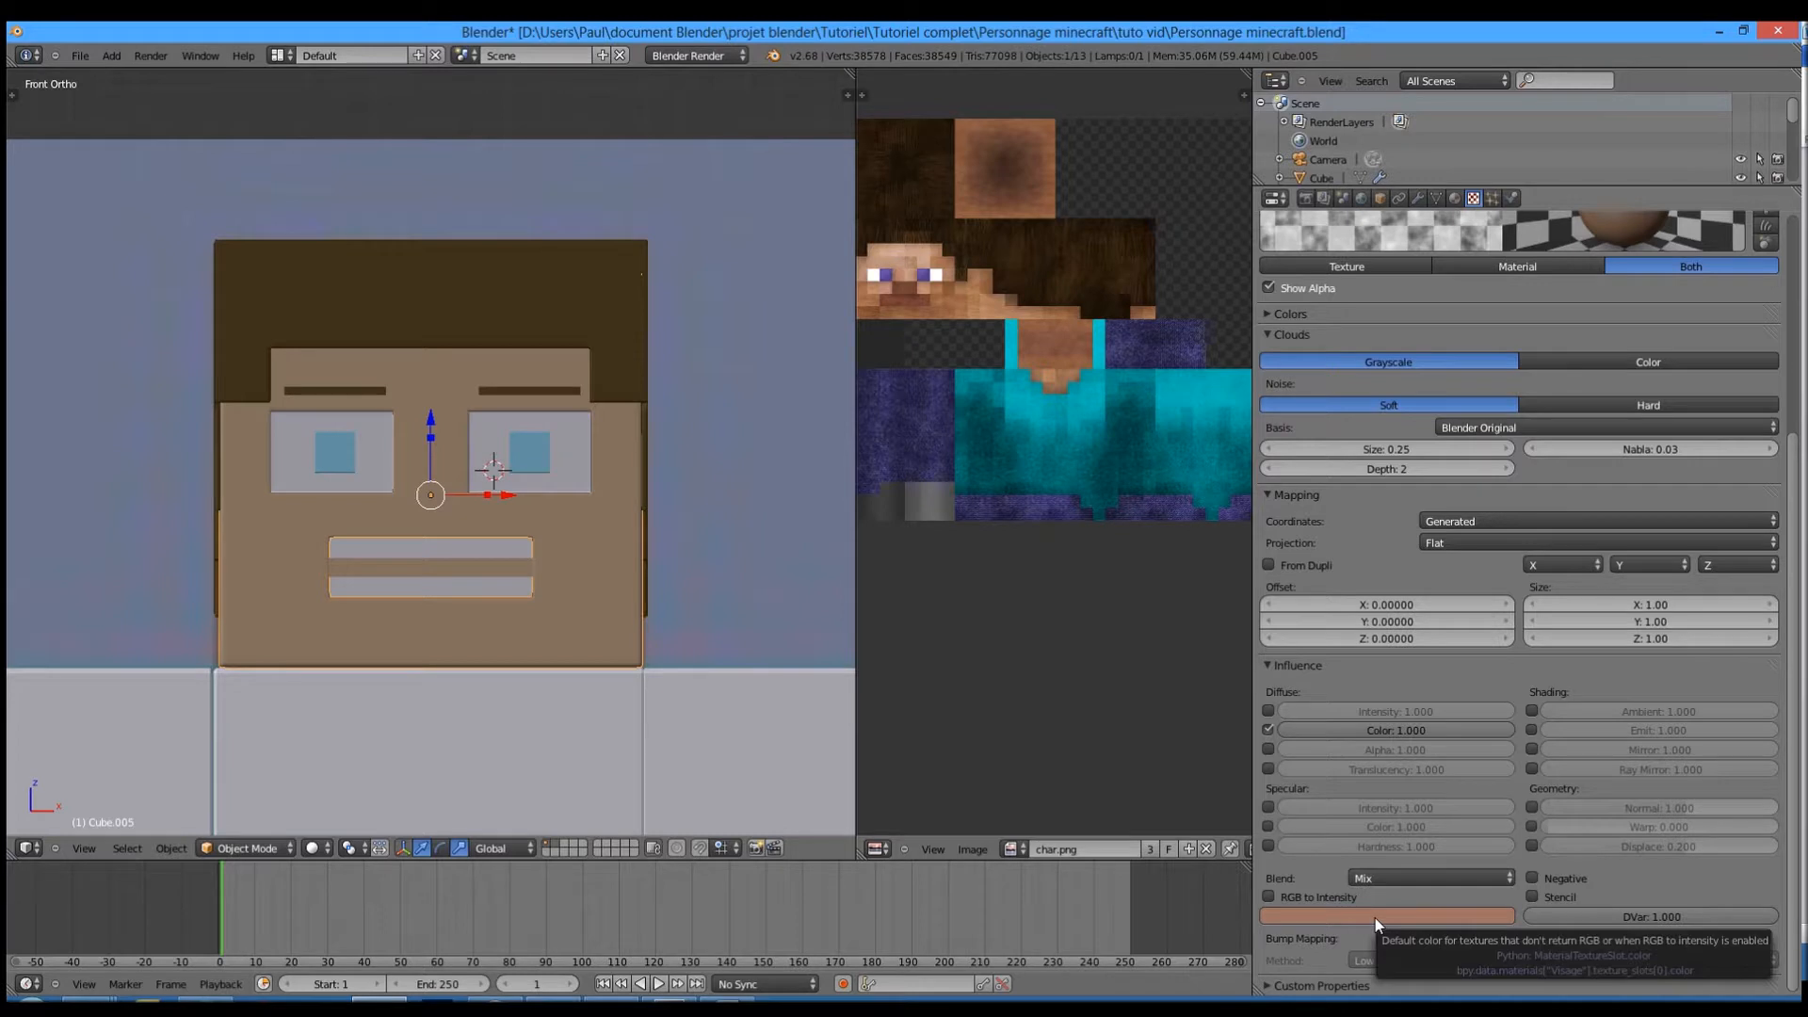
- Examine the color of the face's Clouds texture and the material settings of the pupils and hair
left_click(1375, 917)
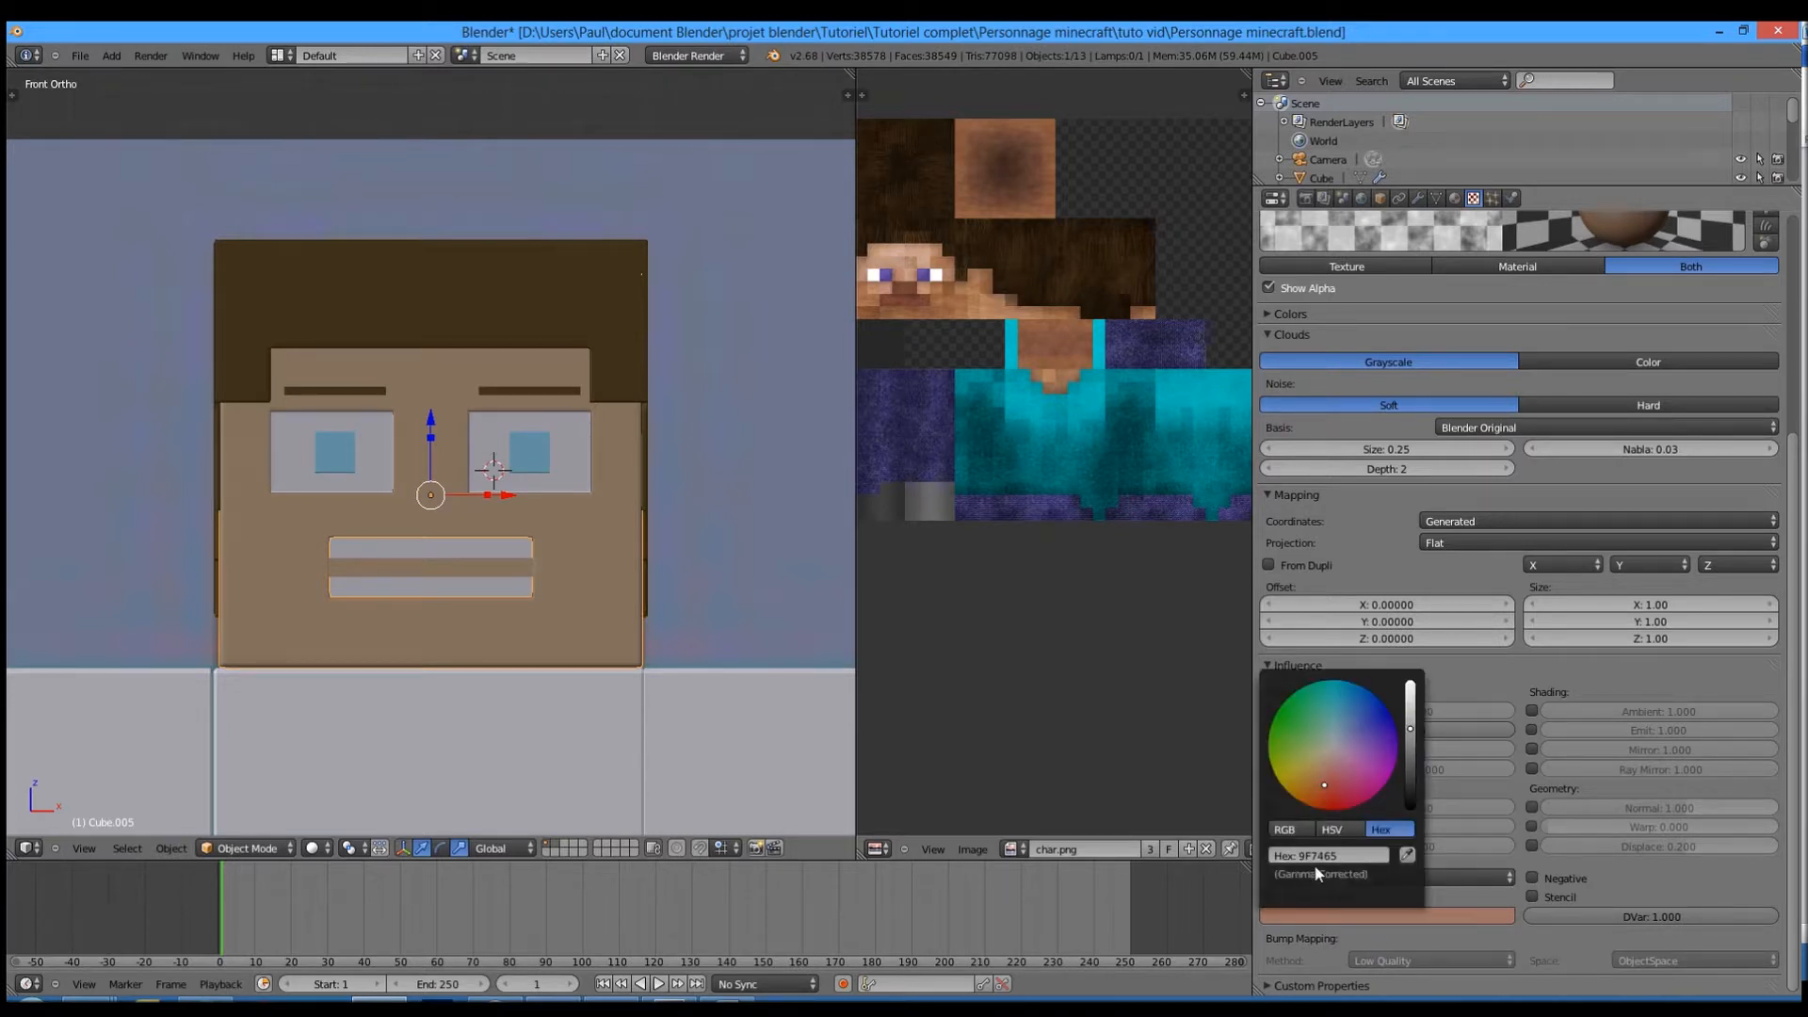
right_click(526, 455)
key("shift+d")
right_click(525, 456)
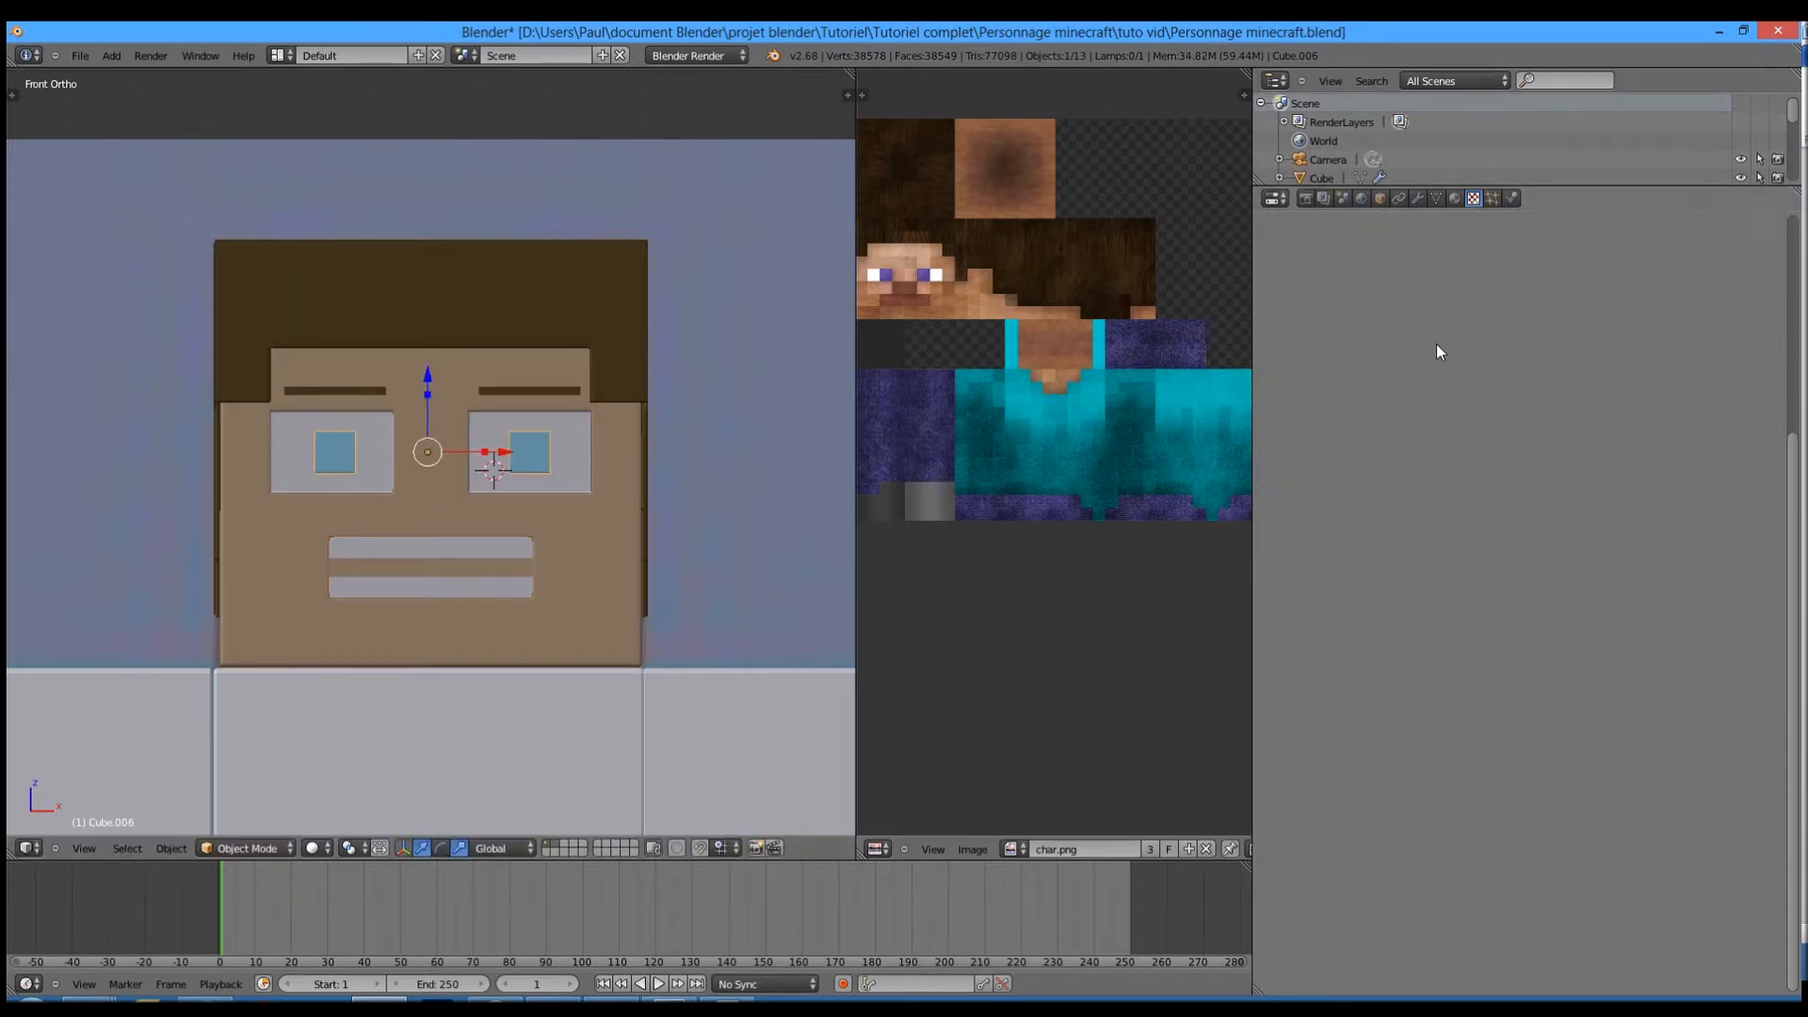
left_click(1454, 198)
right_click(614, 356)
middle_click_drag(614, 356, 517, 516)
key("KP_1")
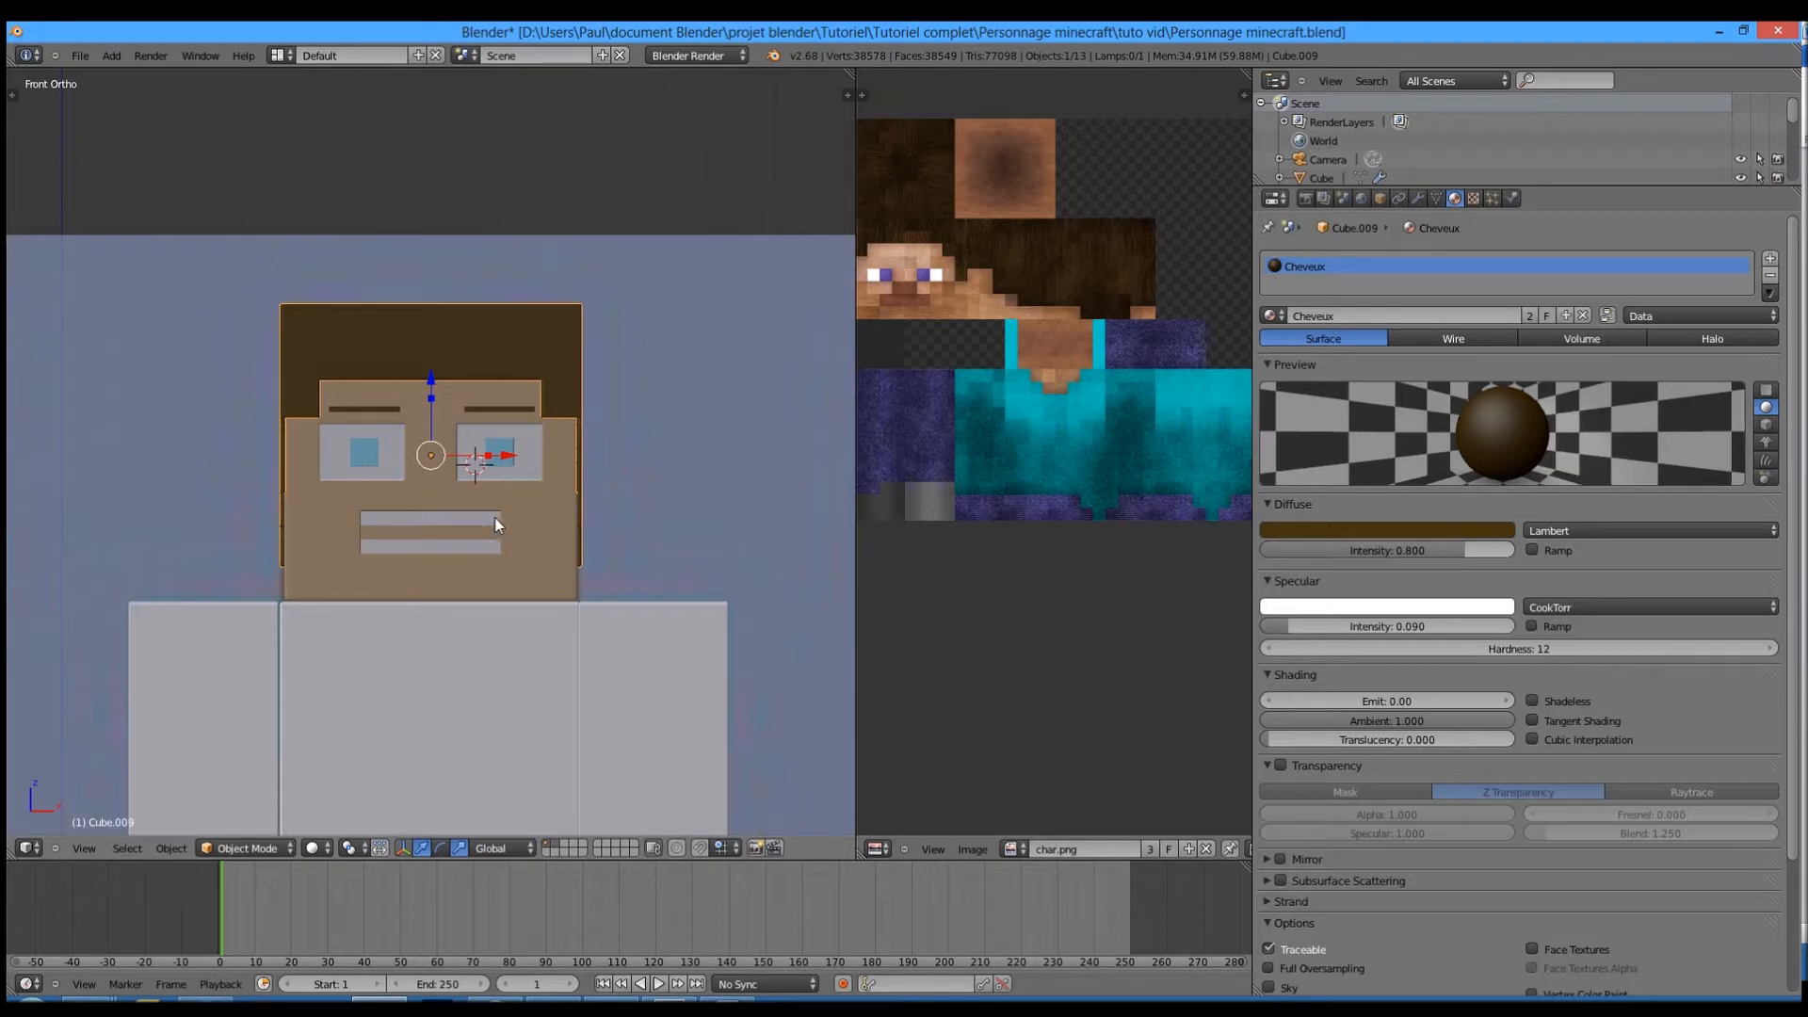
- Set the specular intensity of the teeth's dents material to 0.25
right_click(495, 518)
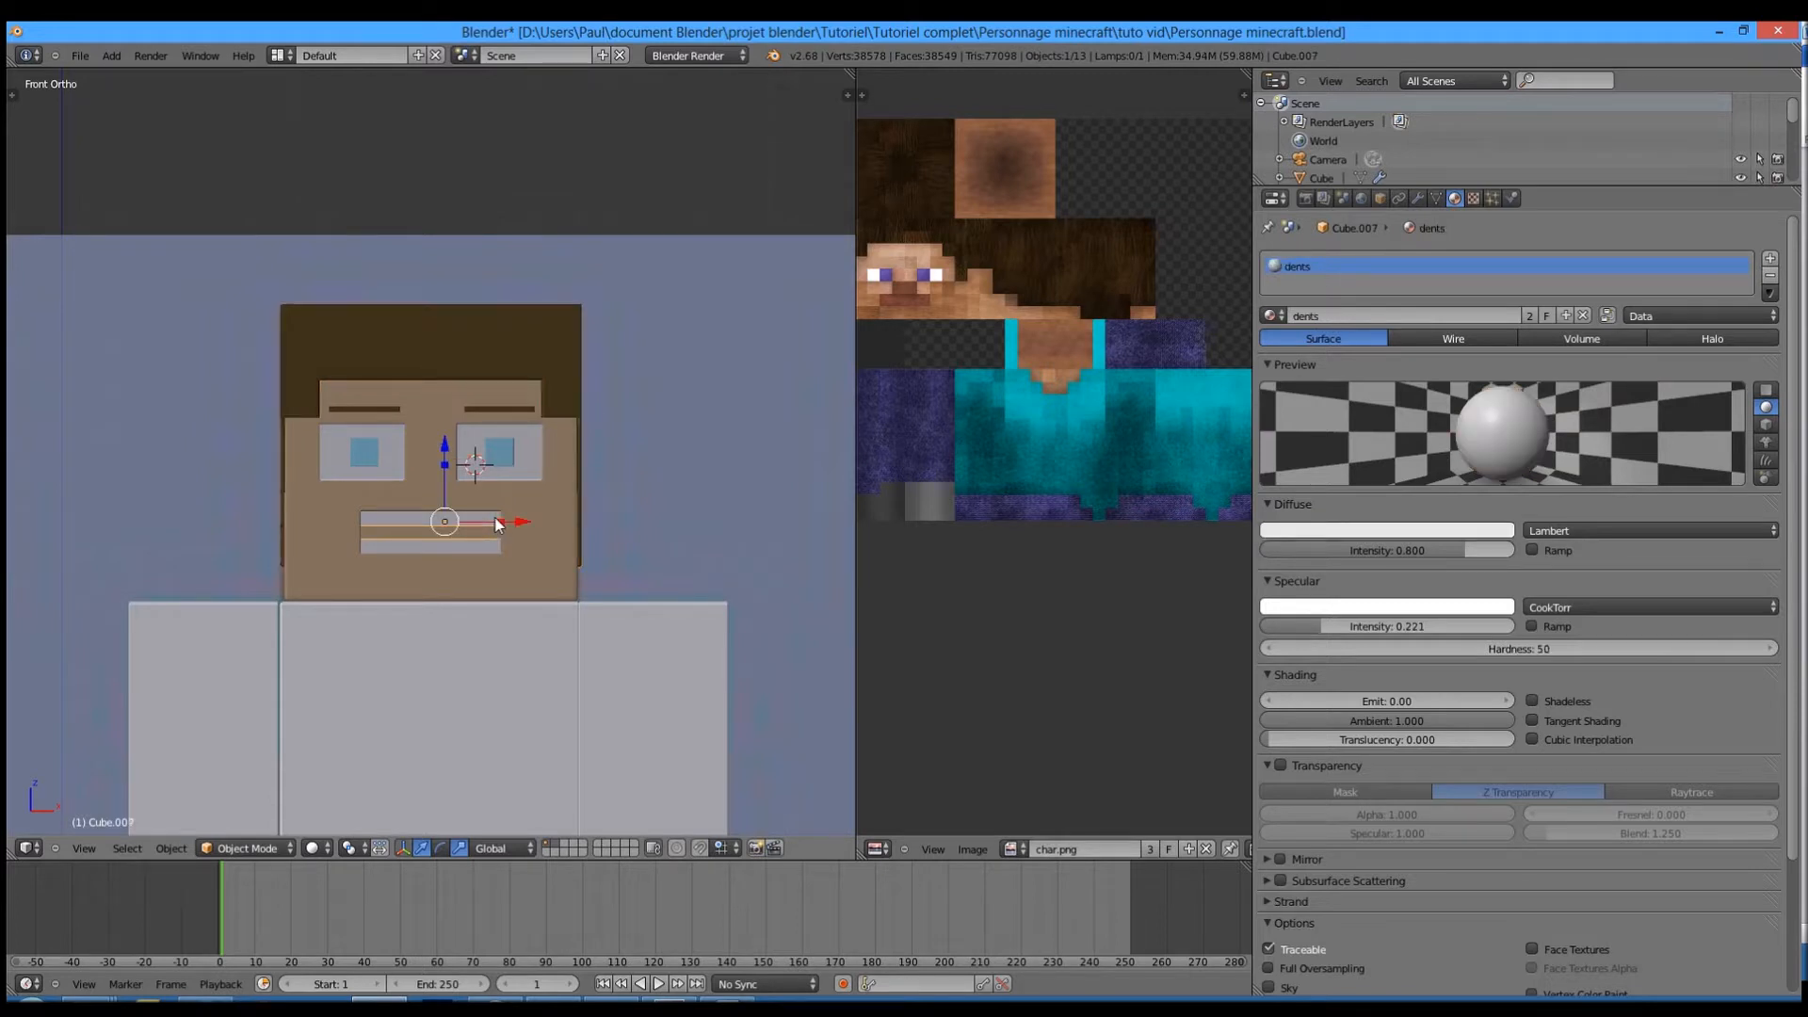
left_click(1393, 627)
type("0.2")
key("Return")
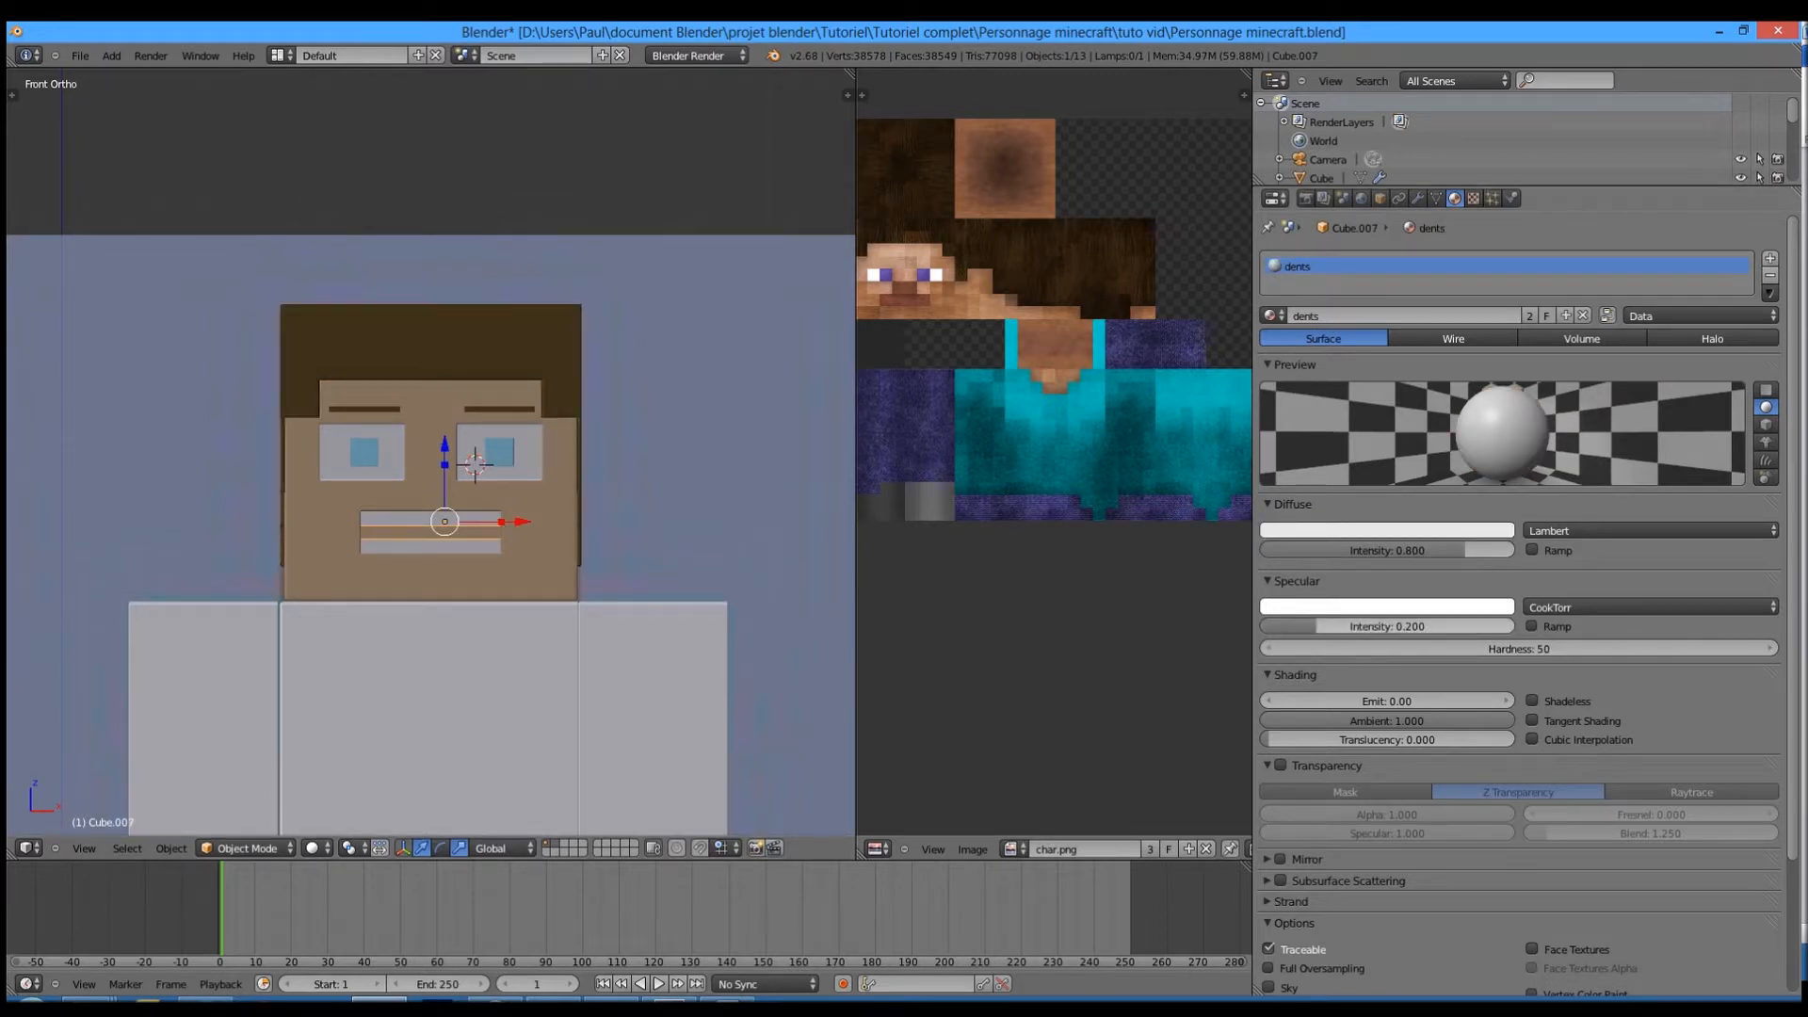
left_click(1397, 631)
type("25")
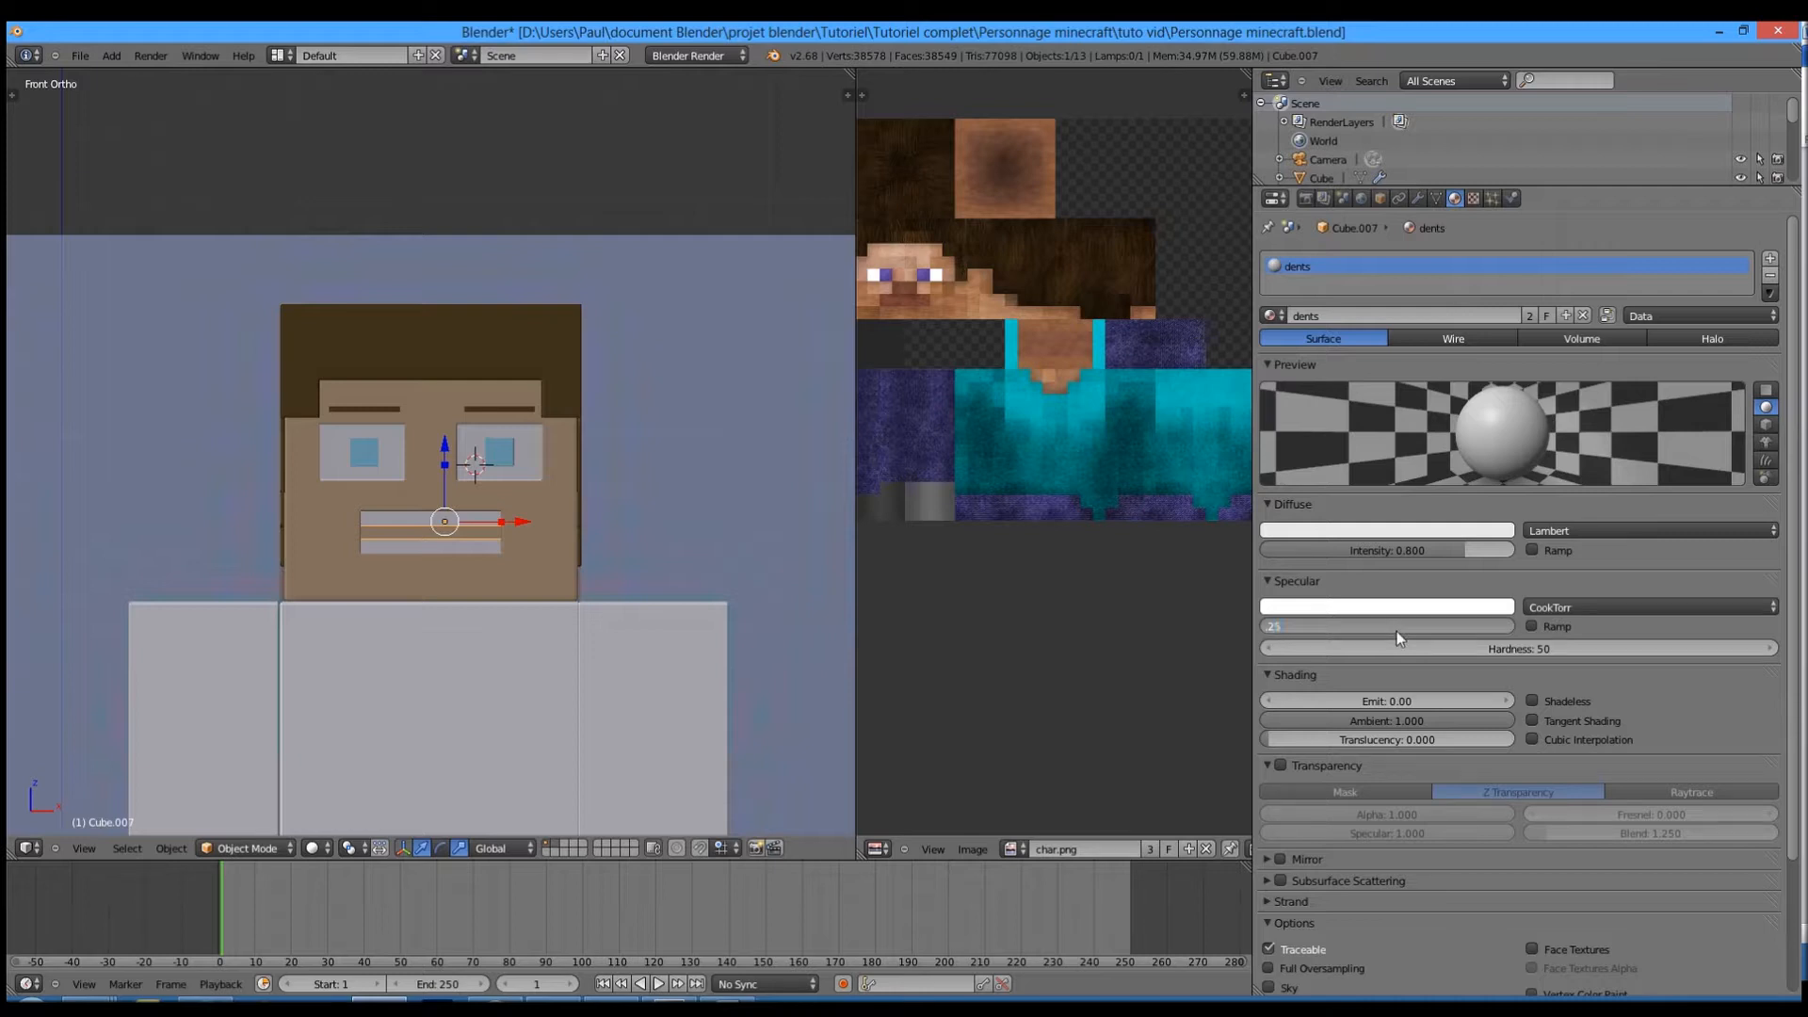
key("Return")
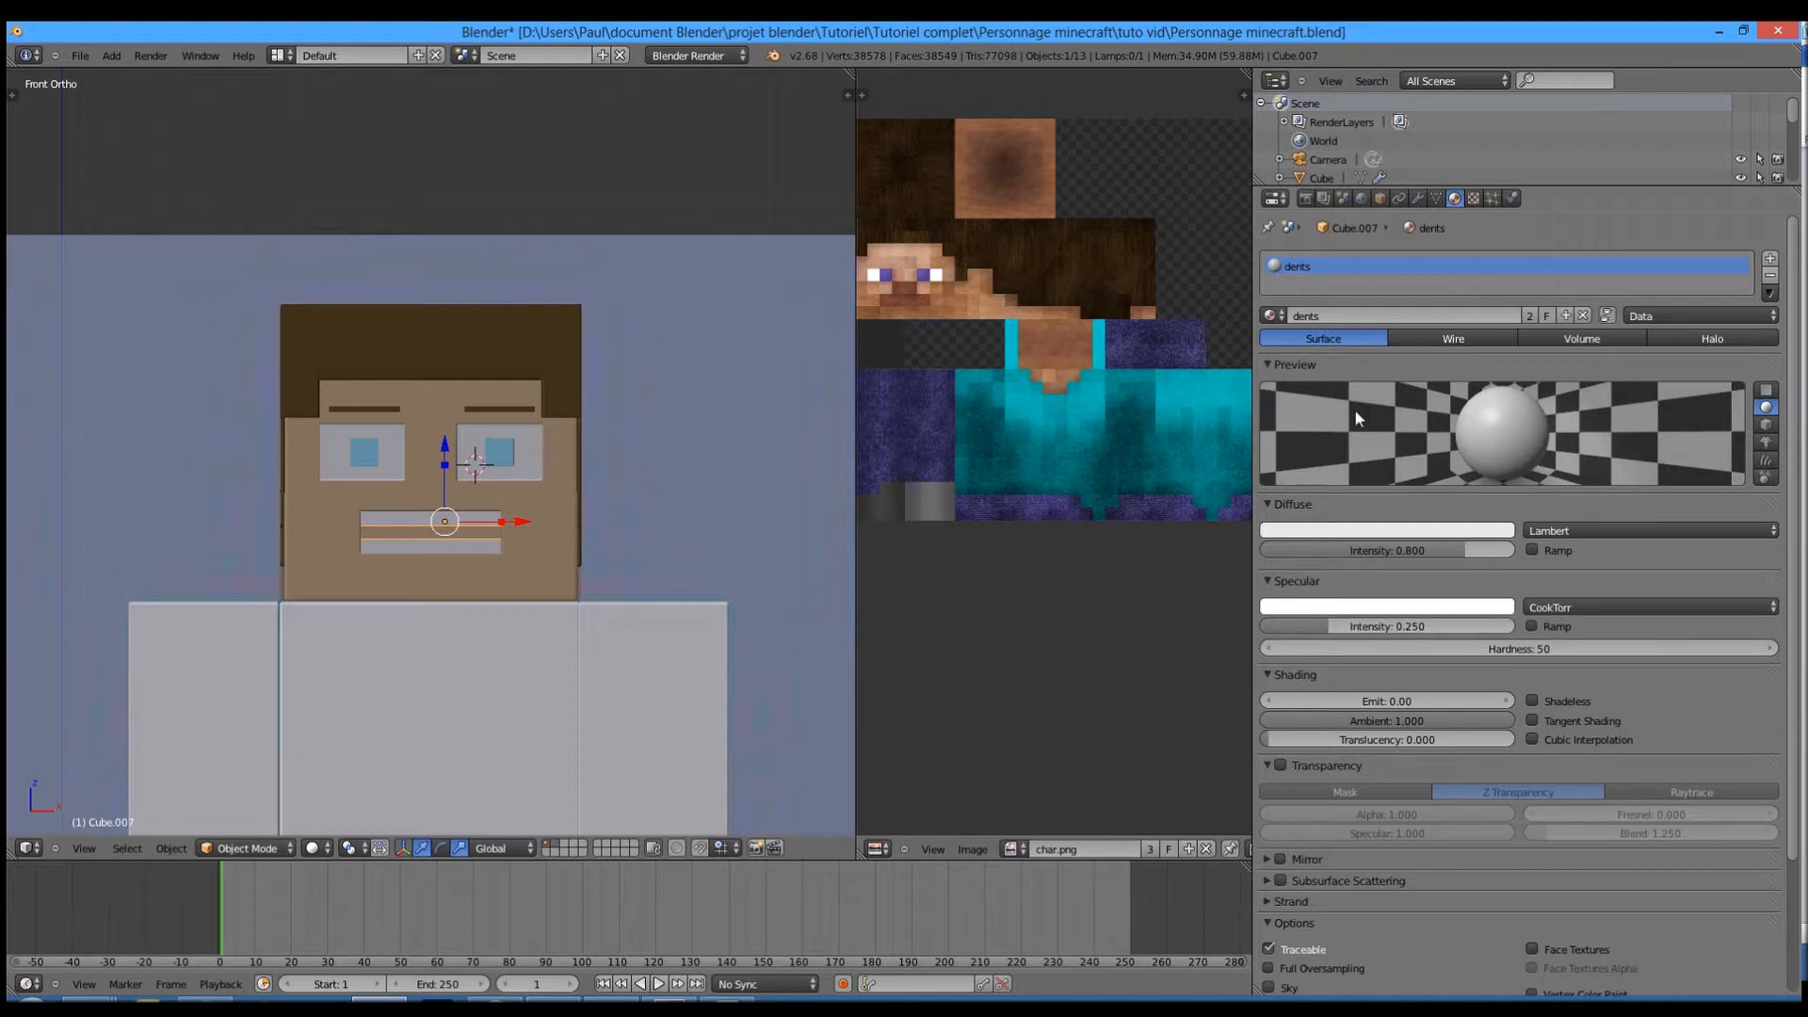
- Check the diffuse color of the teeth's material and review the hair's material settings
left_click(1375, 529)
left_click(1347, 529)
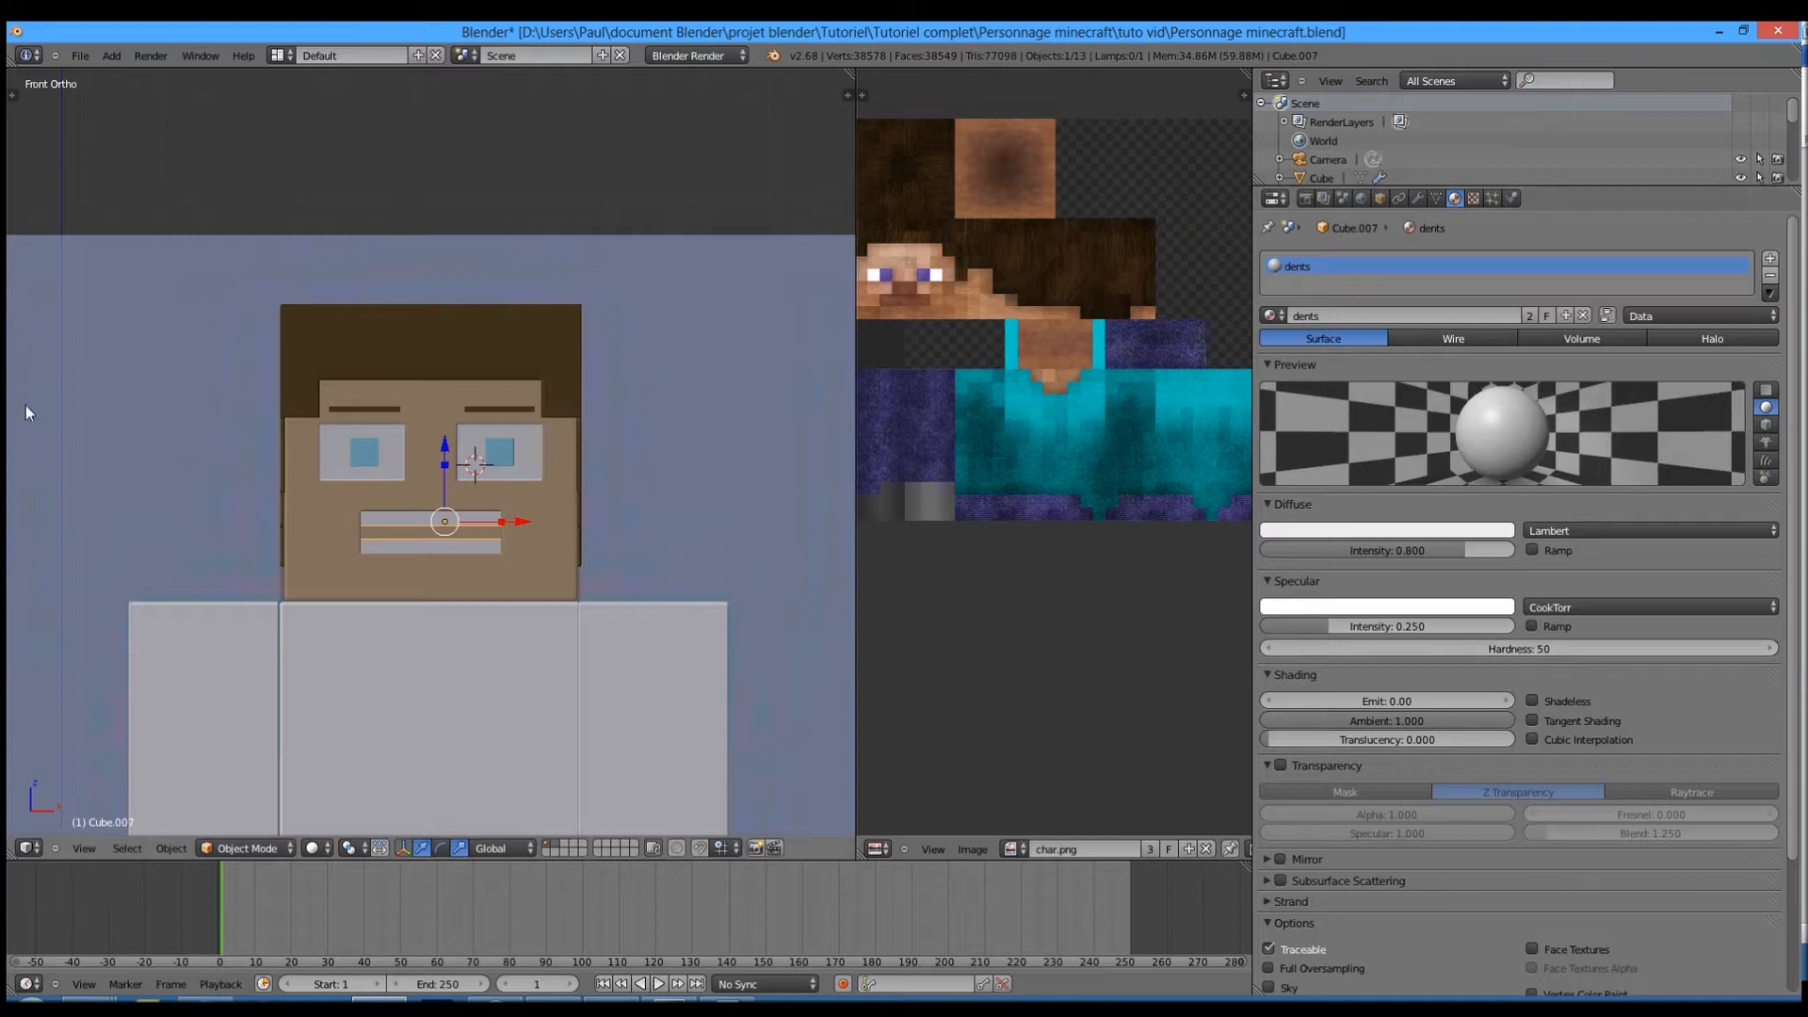
right_click(555, 363)
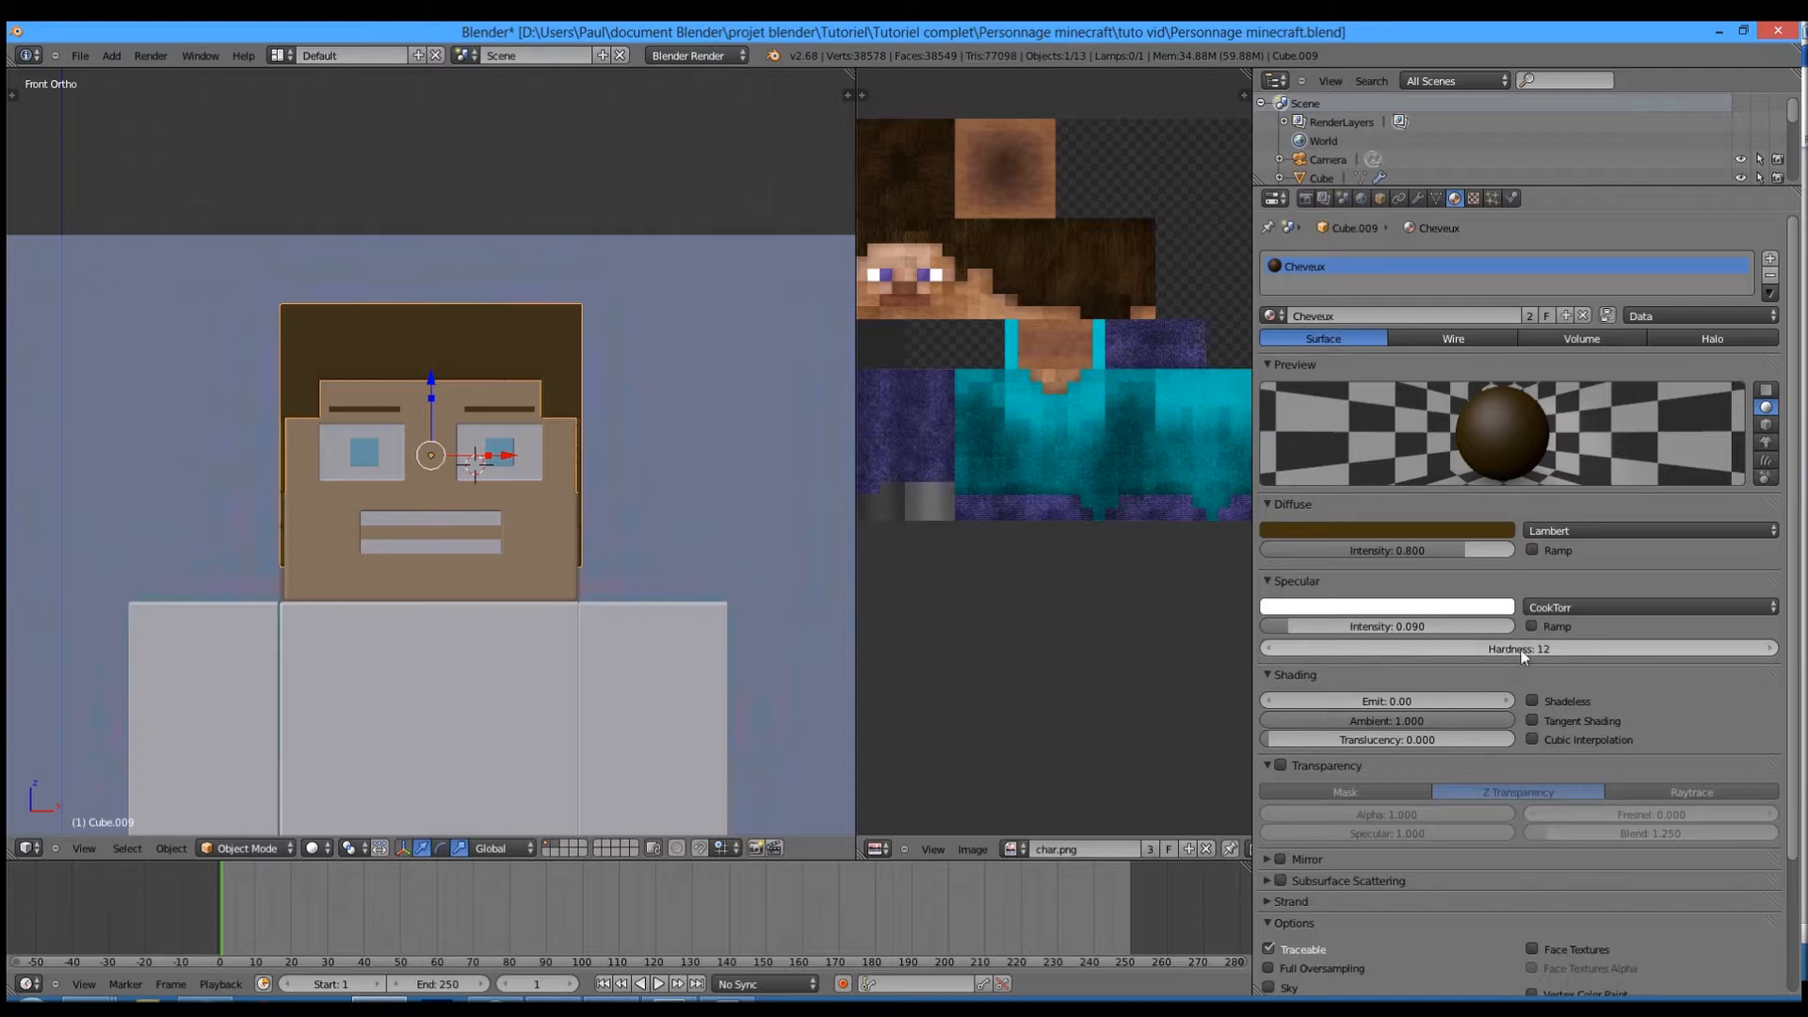
scroll(668, 617, "down", 3)
scroll(565, 649, "up", 2)
scroll(450, 695, "up", 2)
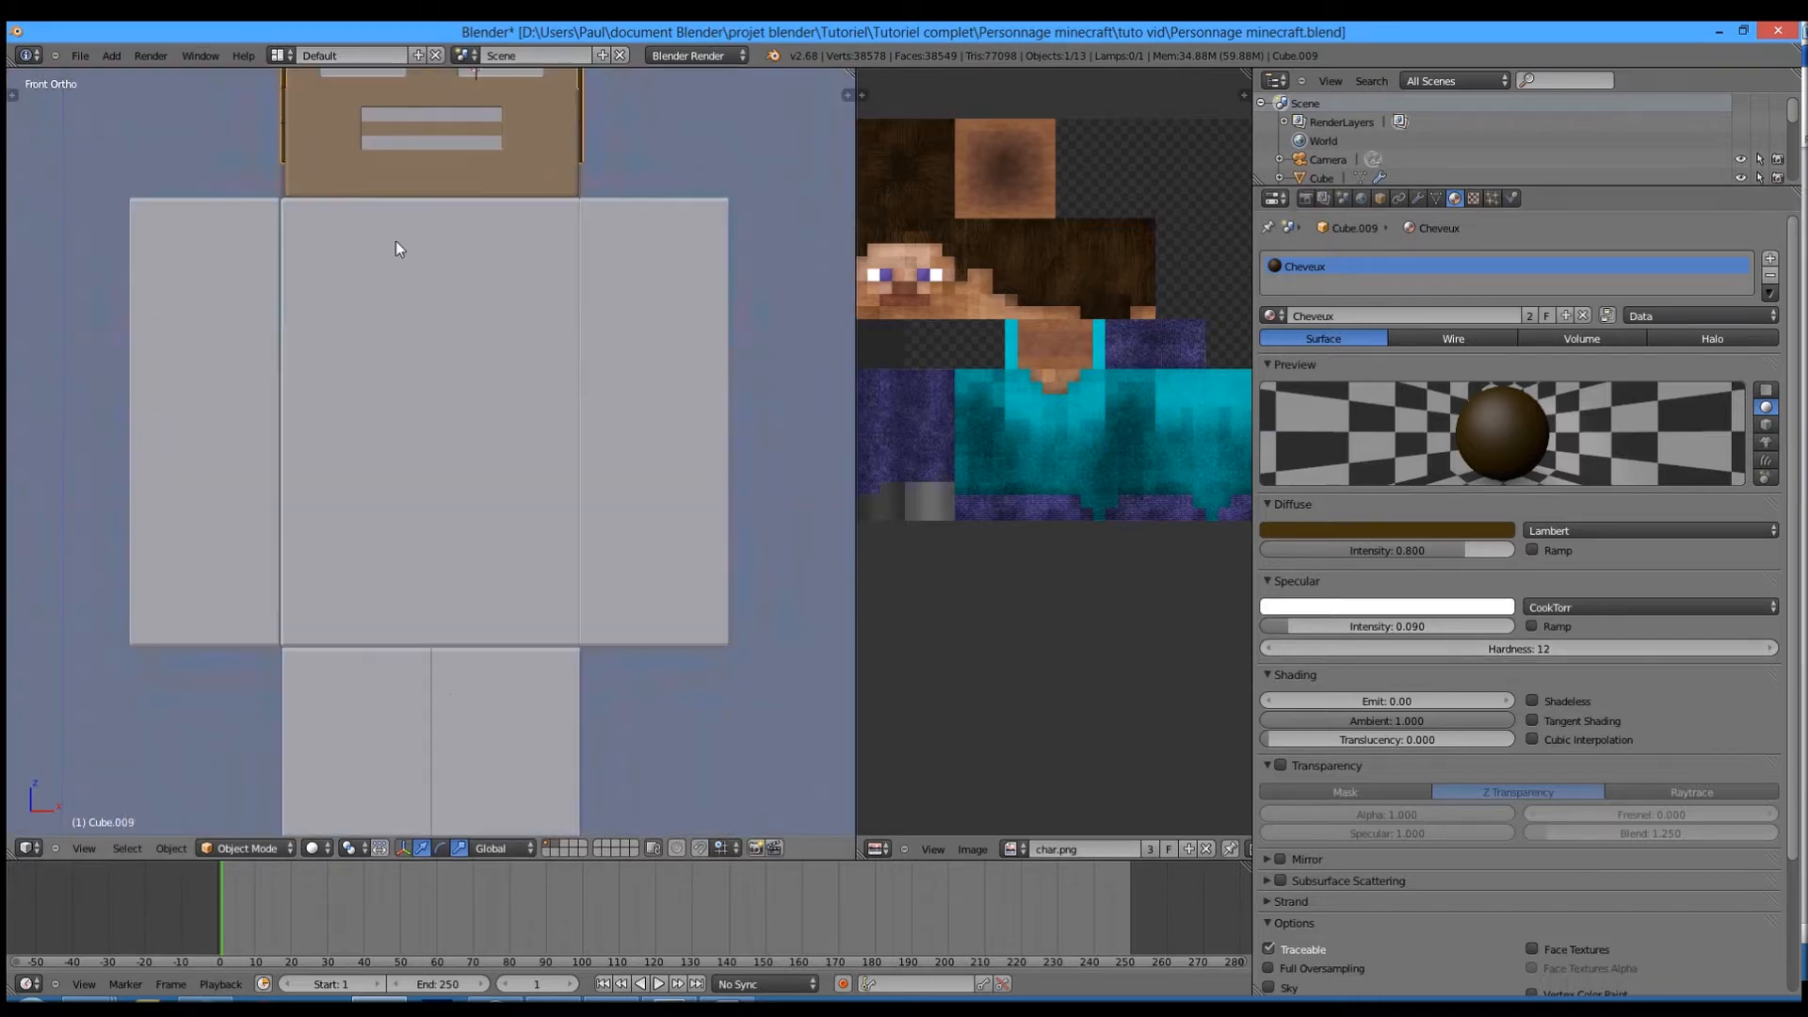
- Switch the render engine from Blender Render to Cycles Render
scroll(569, 392, "down", 4)
middle_click_drag(569, 391, 568, 432)
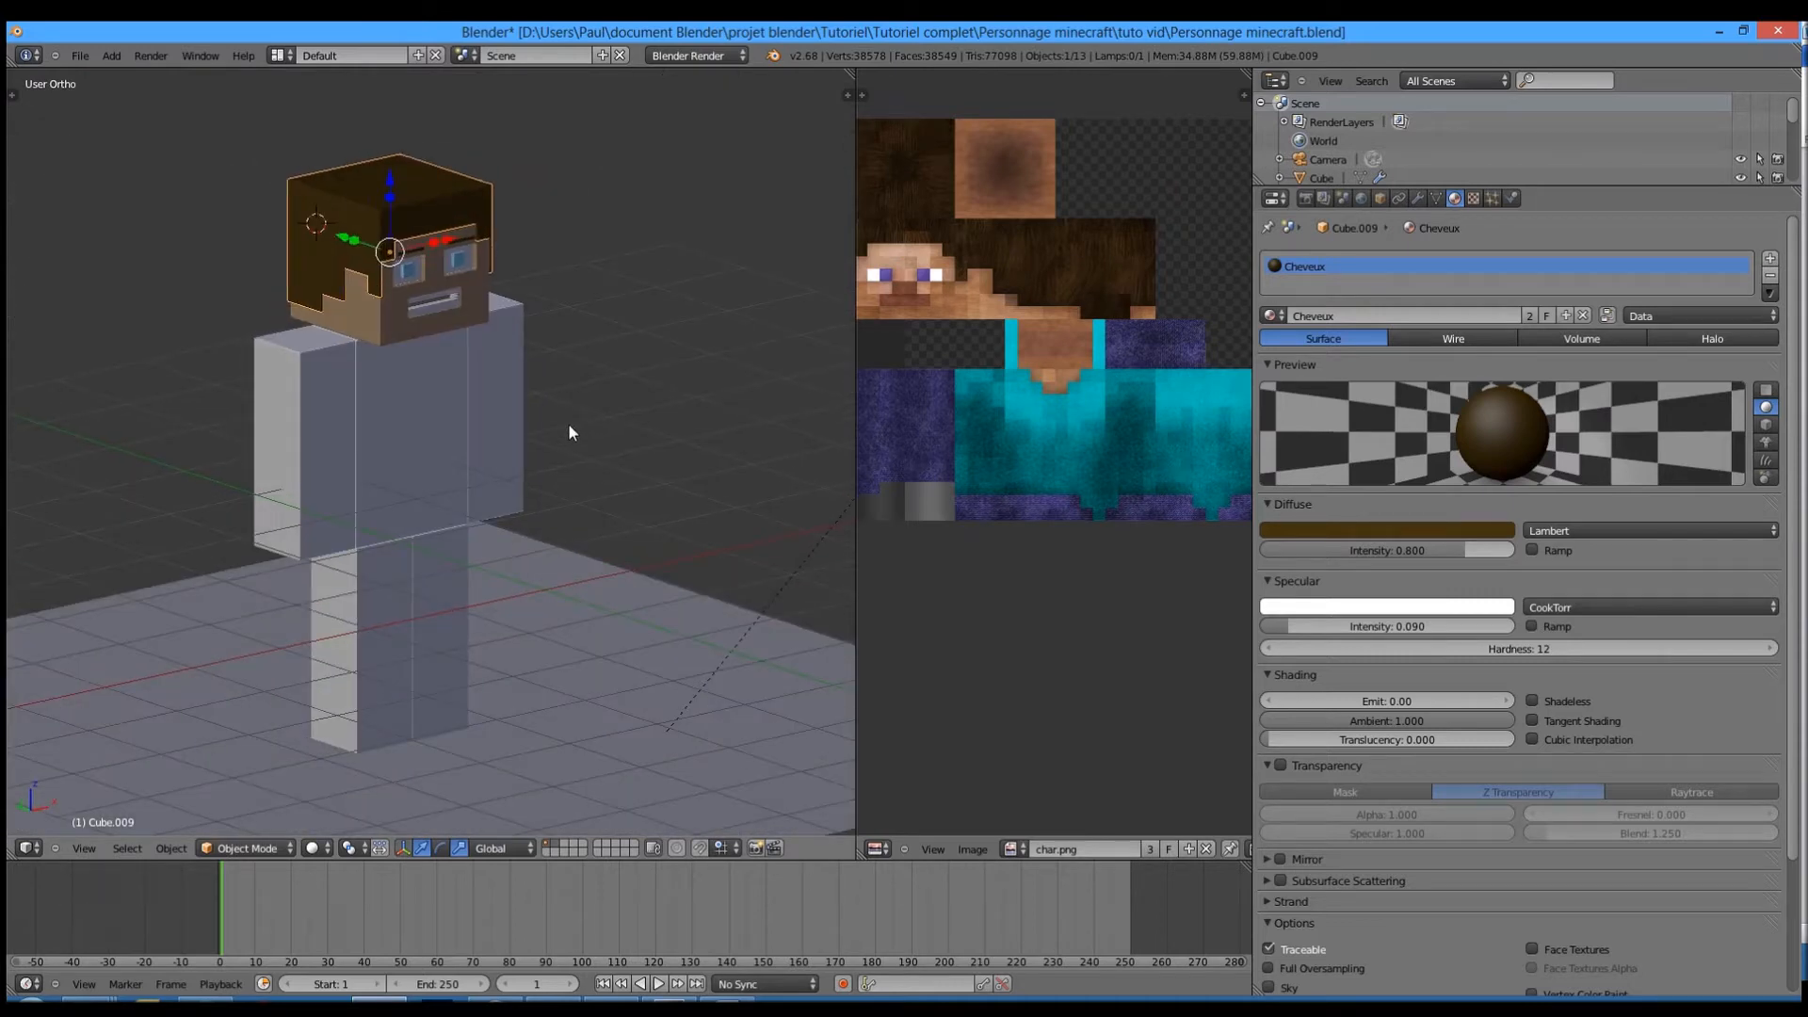
key("KP_1")
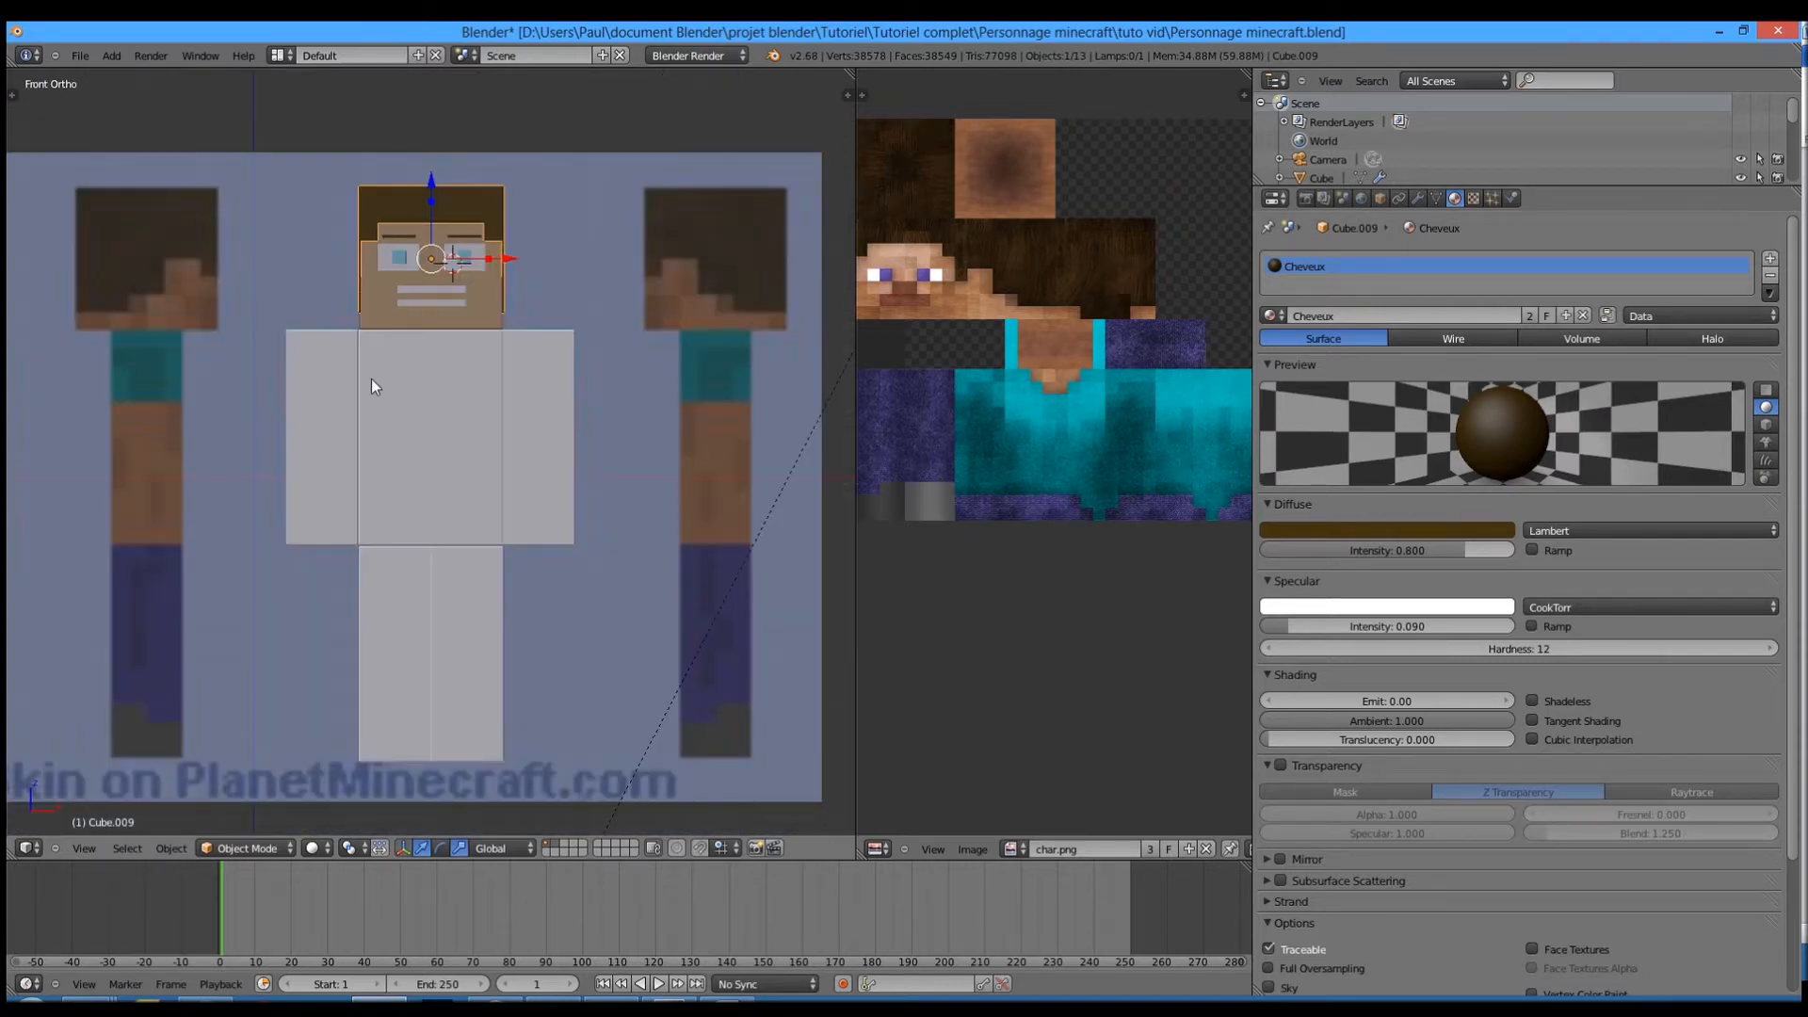
left_click(719, 54)
left_click(708, 116)
scroll(603, 418, "down", 4)
scroll(613, 390, "up", 4)
middle_click_drag(622, 350, 485, 408)
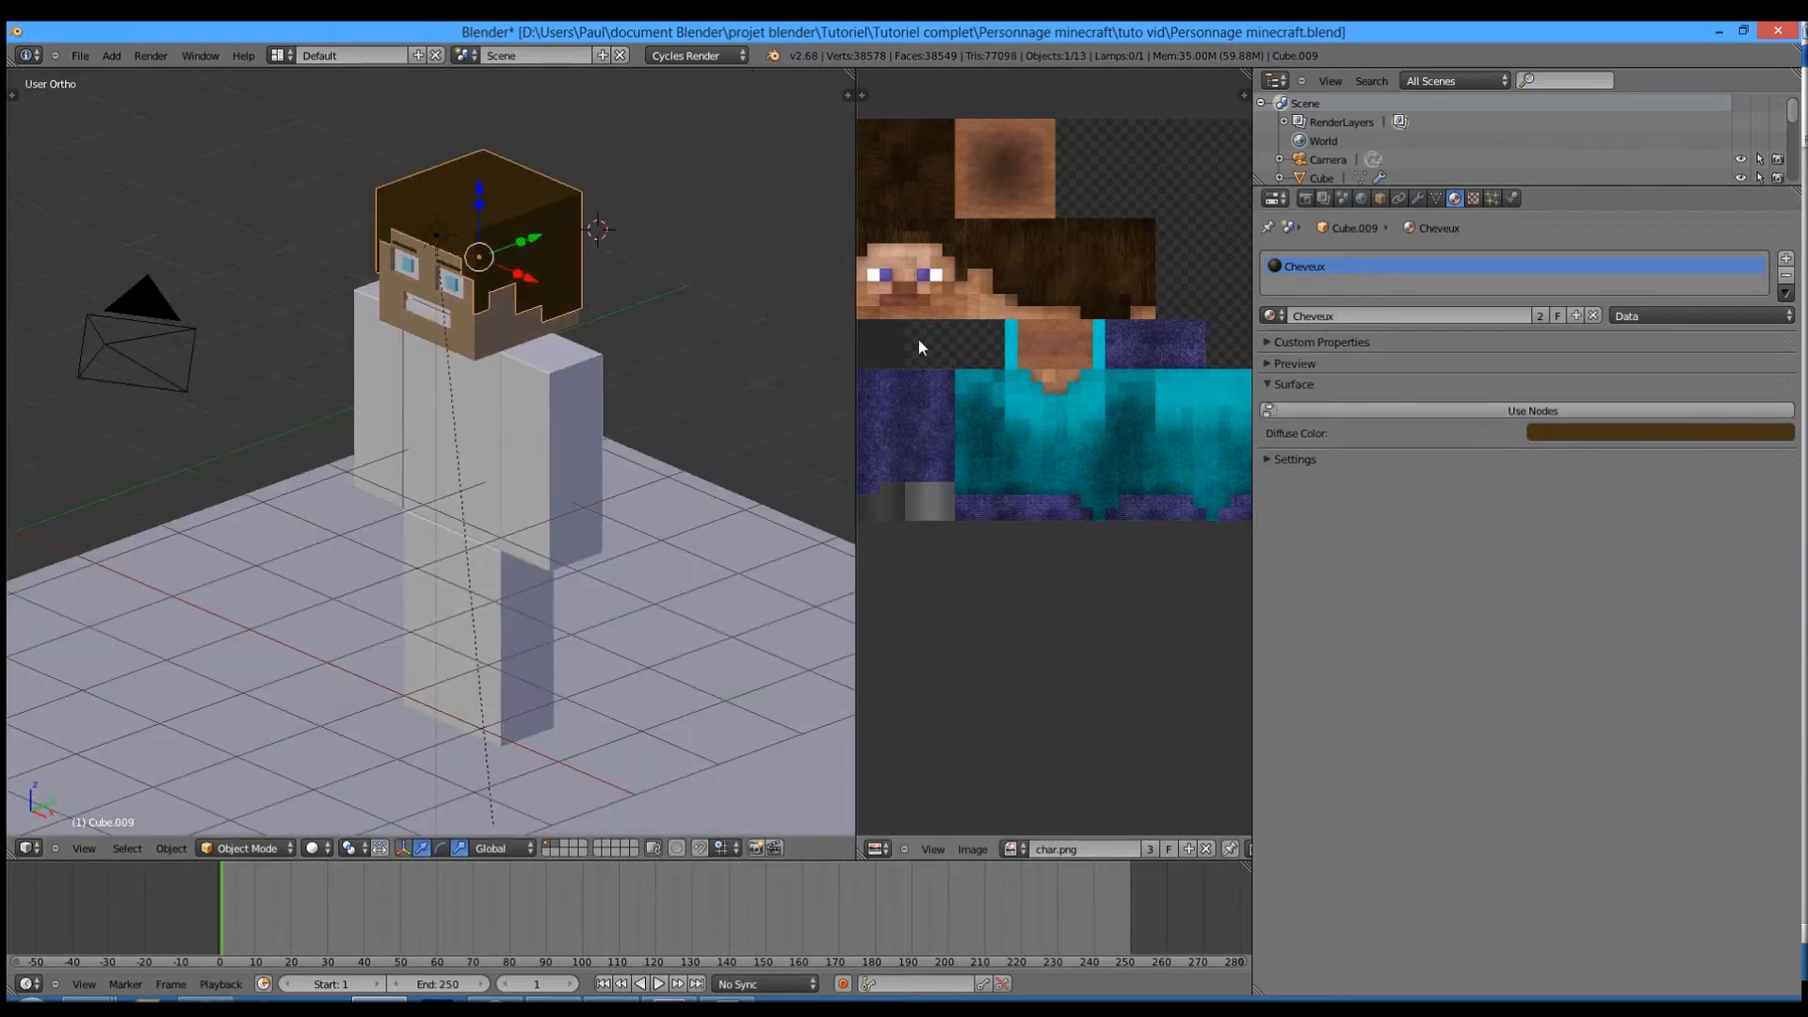
- Turn the image editor area into a Node Editor, hide its sidebar and widen it on both sides
key("KP_1")
middle_click_drag(629, 433, 701, 561, "shift")
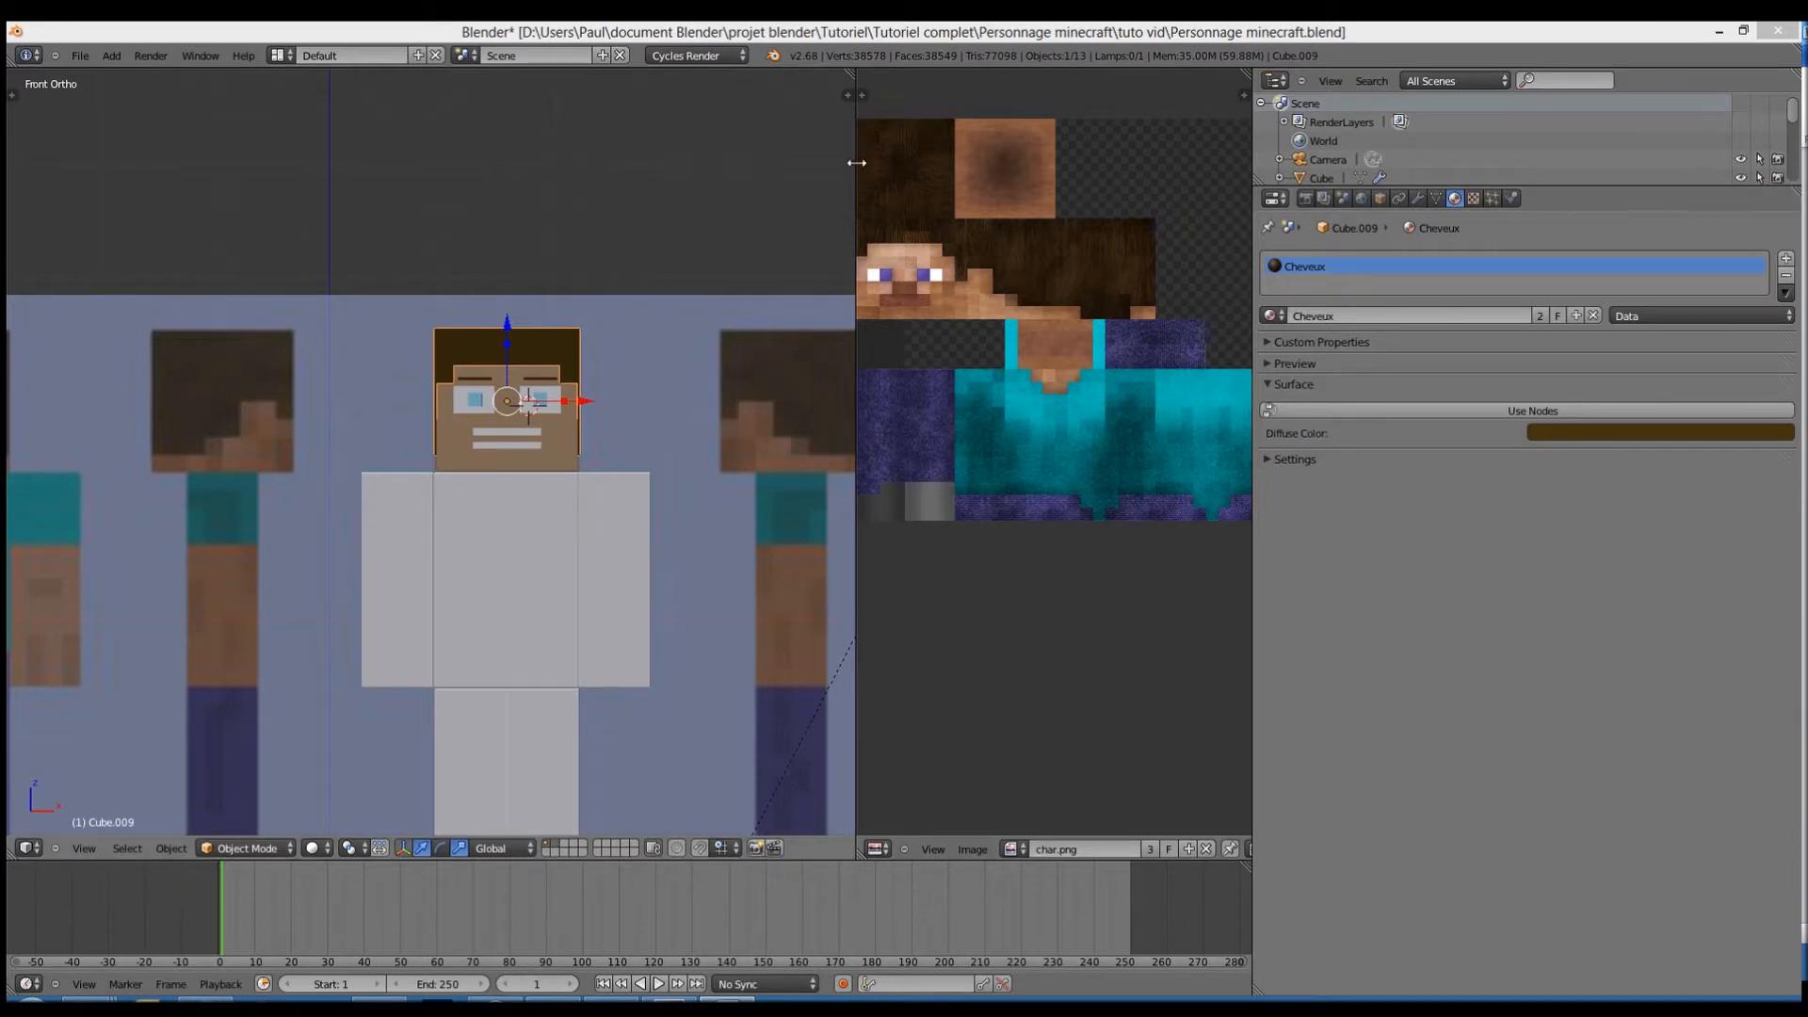
left_click_drag(856, 168, 640, 253)
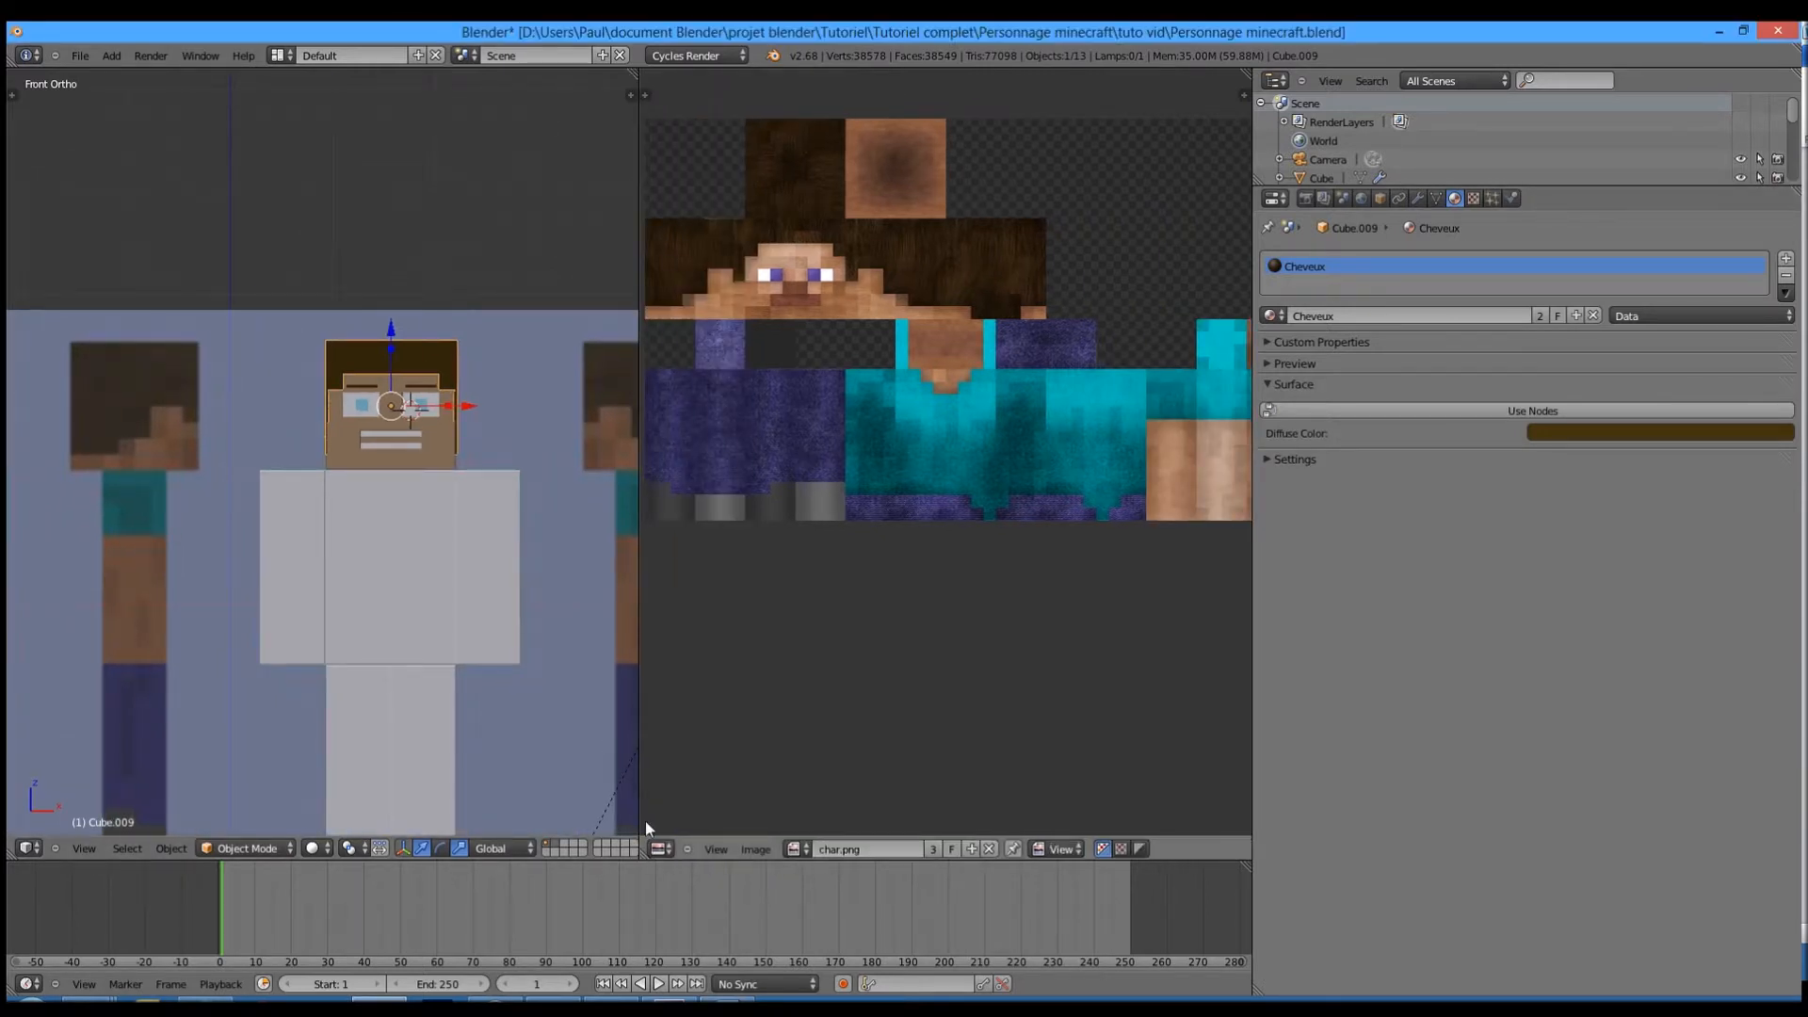
left_click(661, 849)
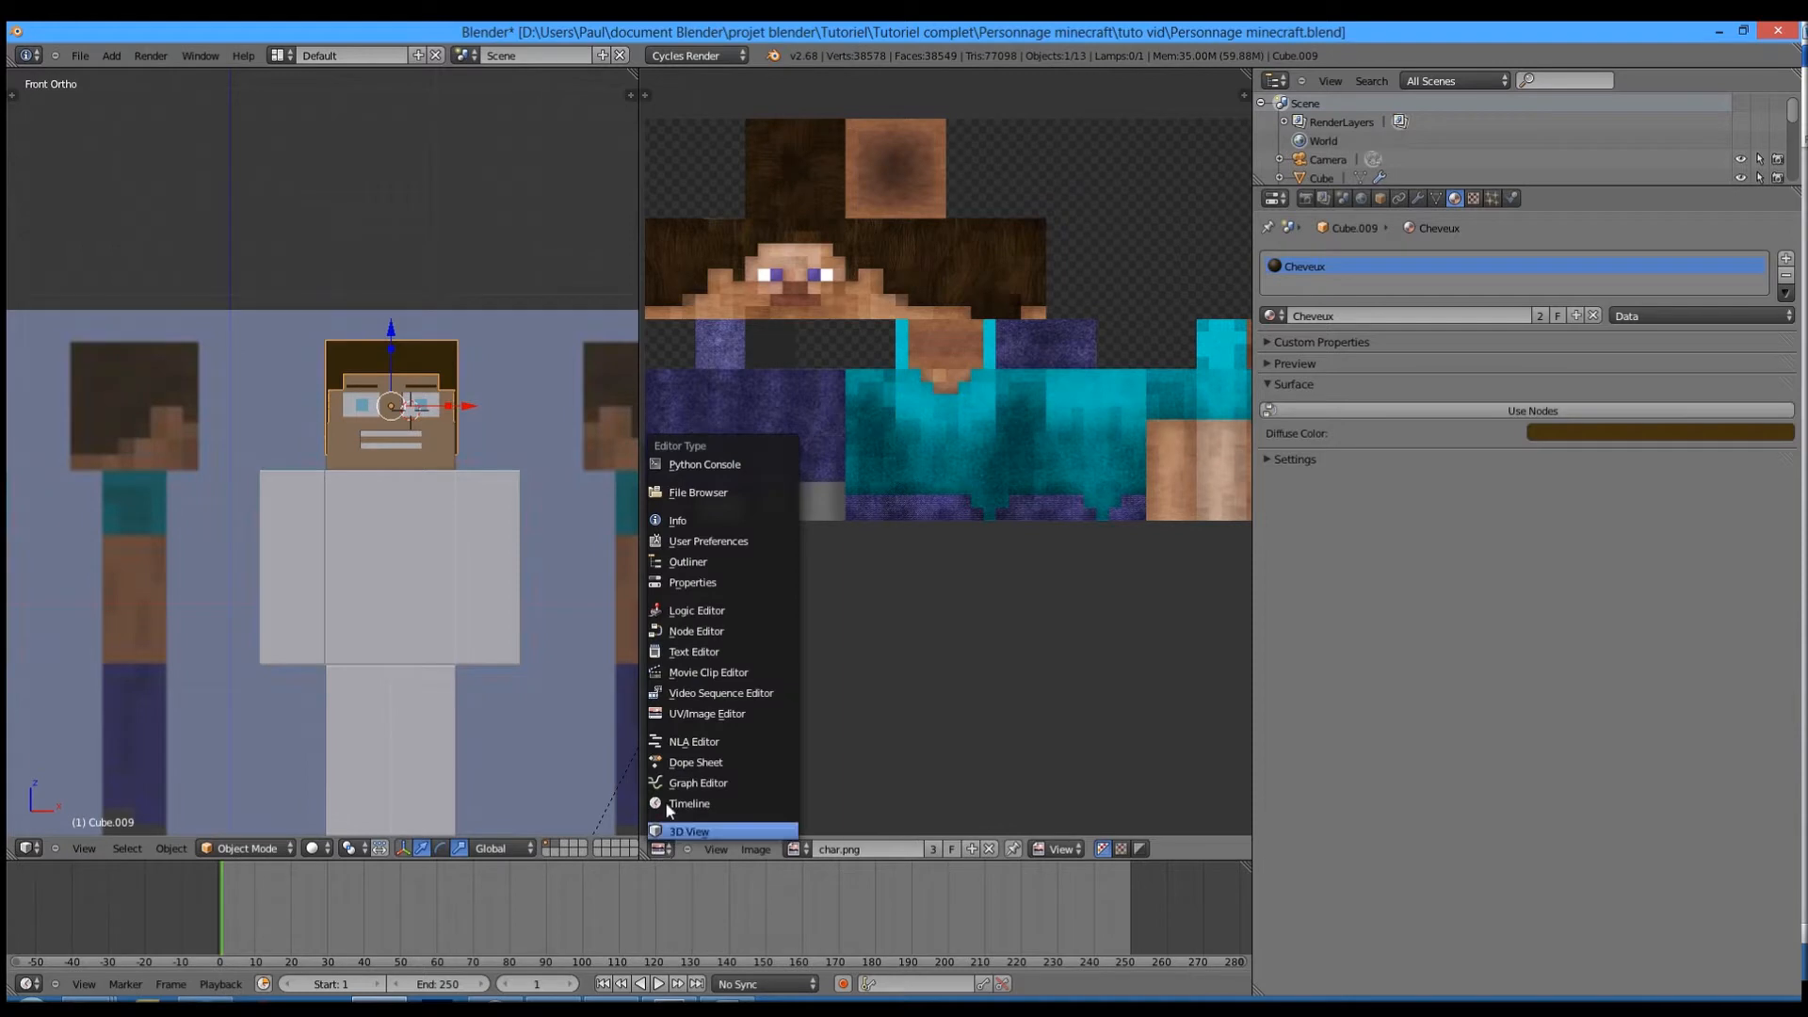
left_click(692, 633)
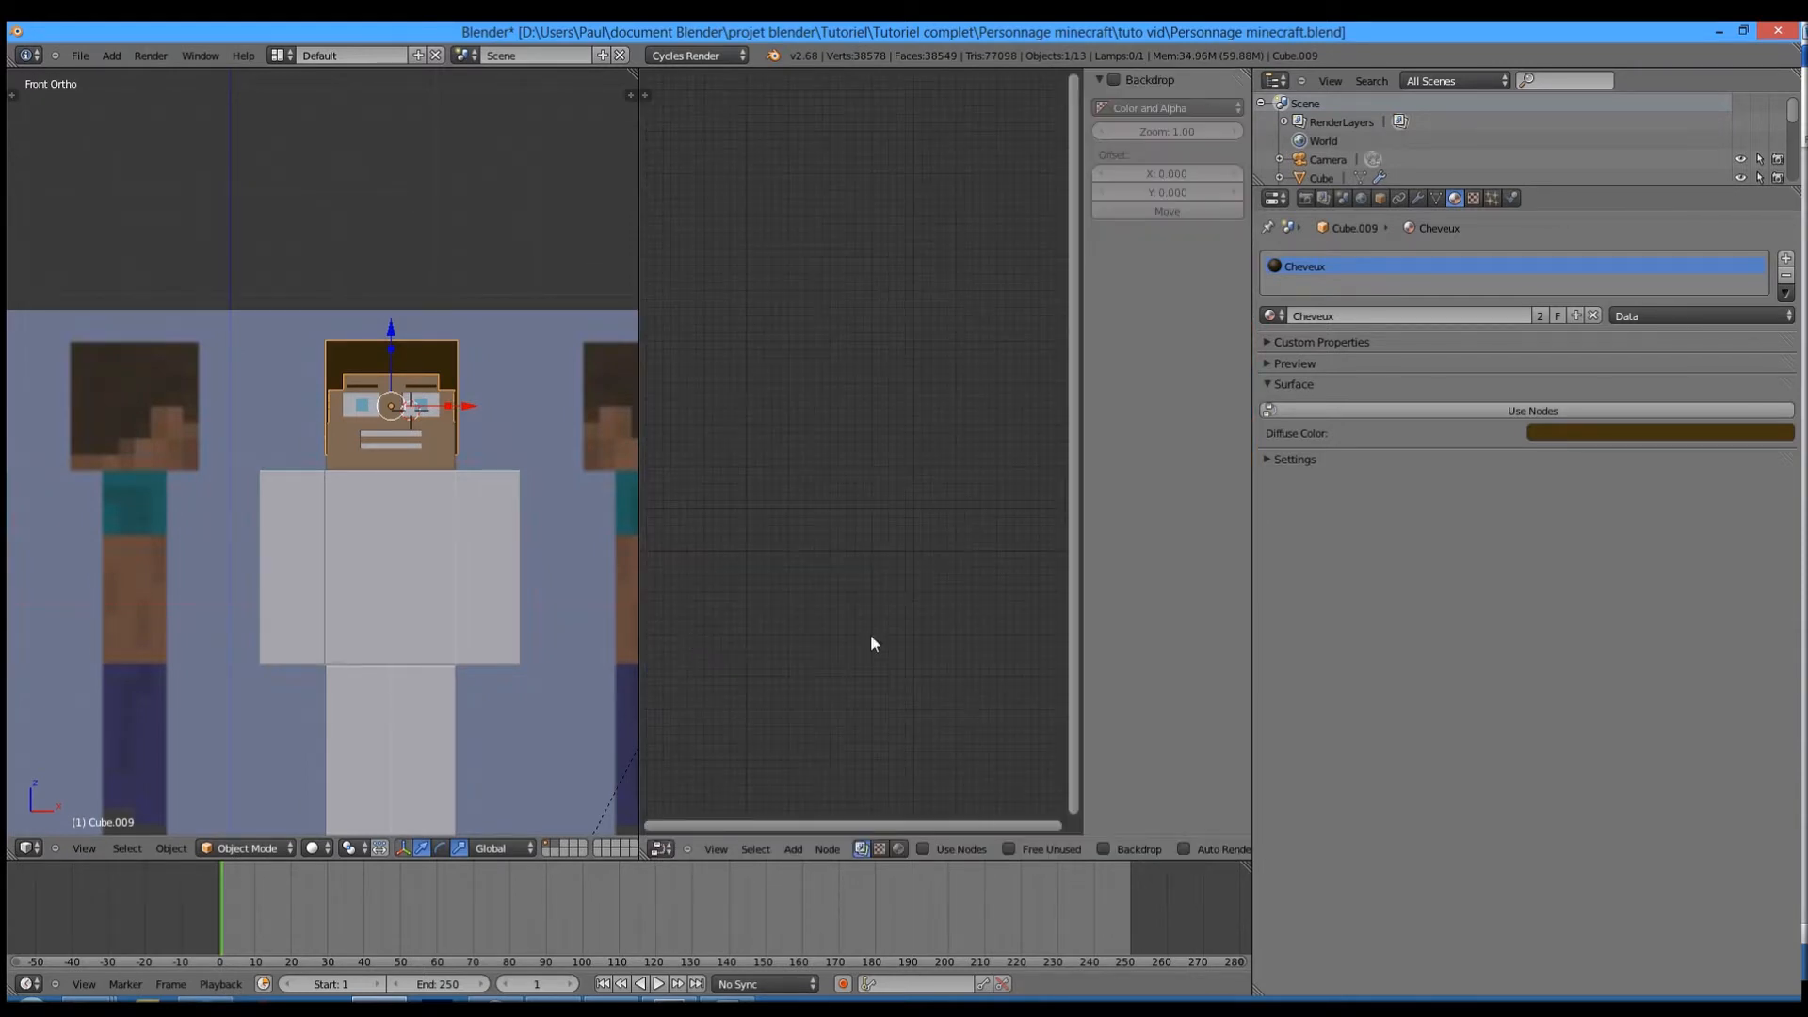
key("n")
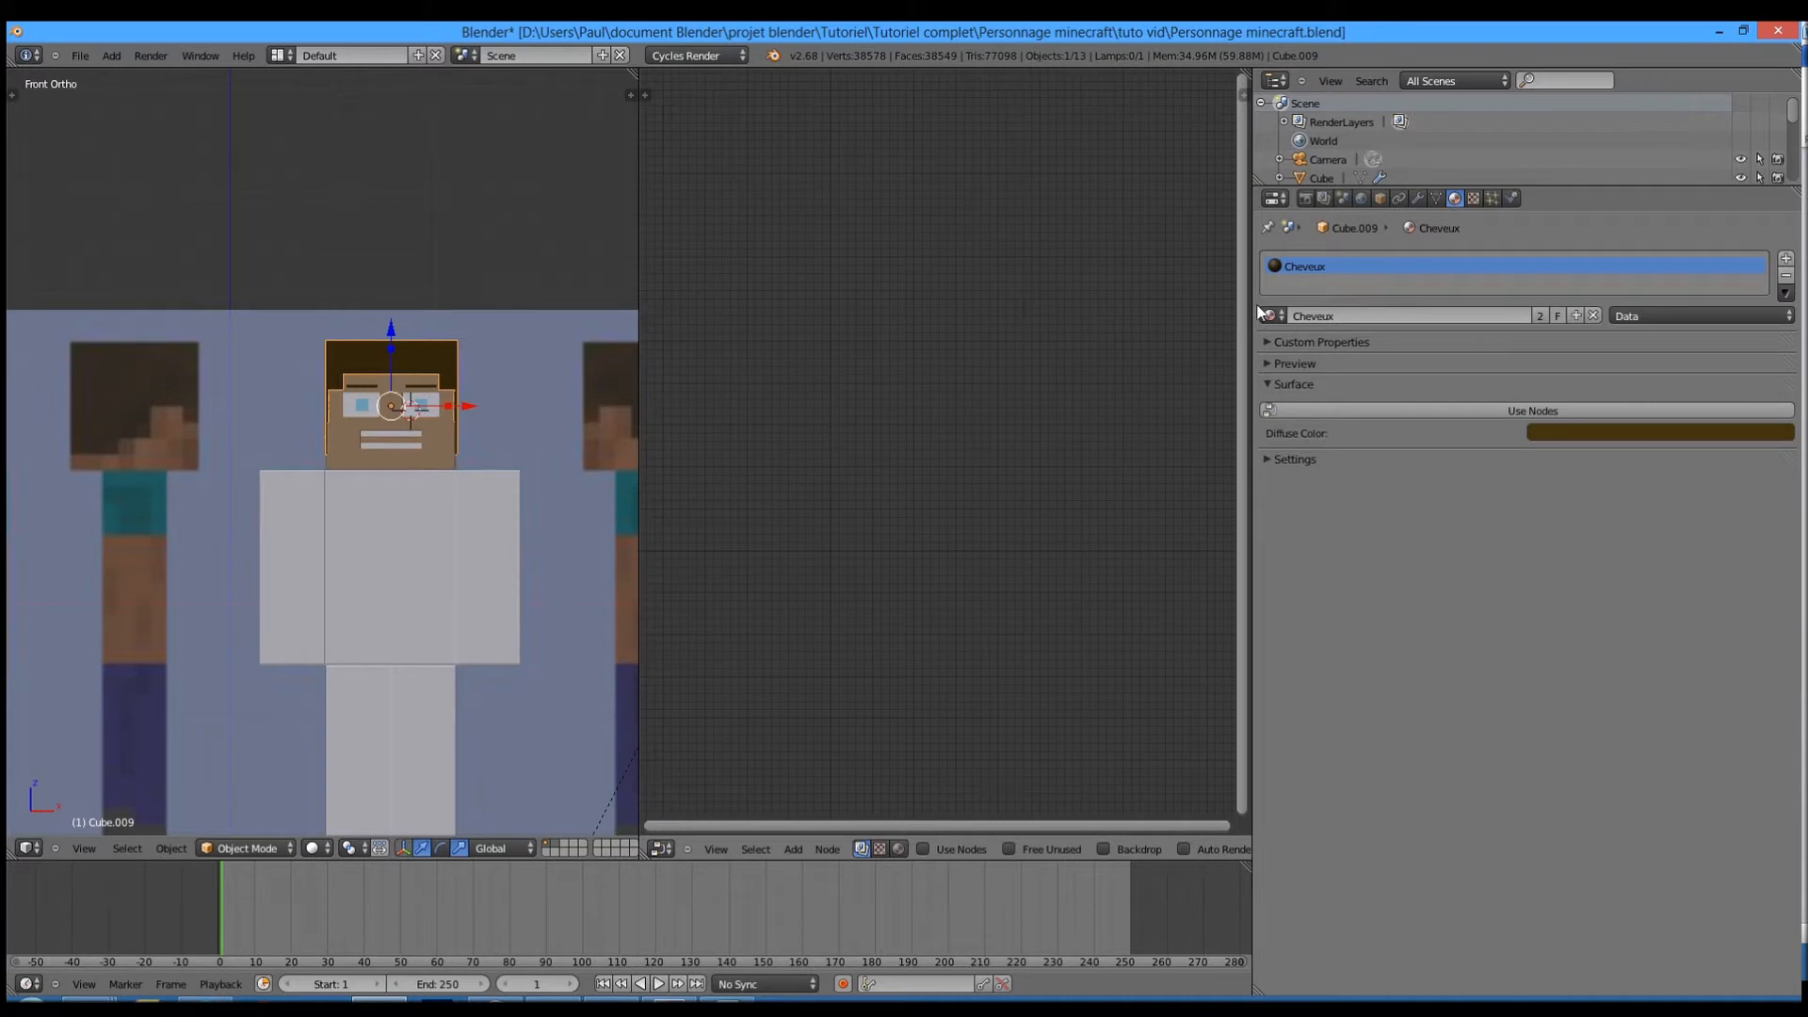
left_click_drag(1249, 296, 1498, 297)
scroll(451, 384, "up", 1)
- Enable nodes for the body's Corps material and display its material node tree in the Node Editor
right_click(490, 533)
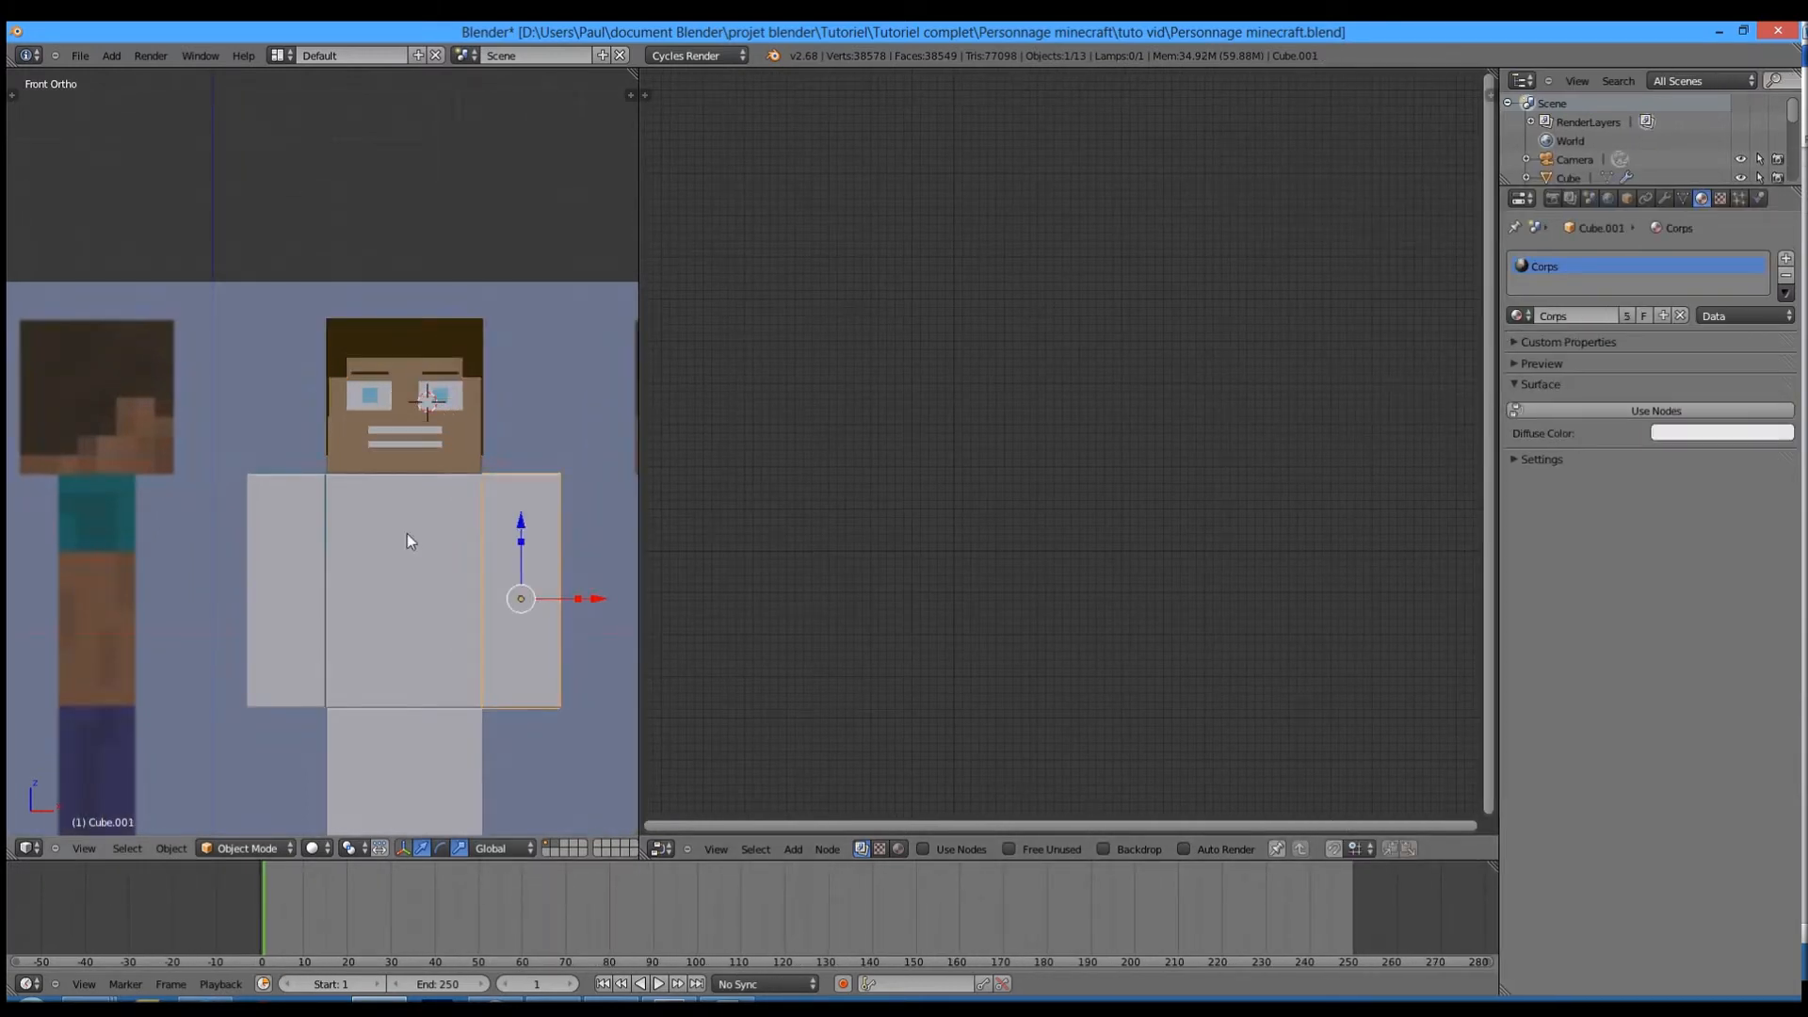
left_click(1552, 410)
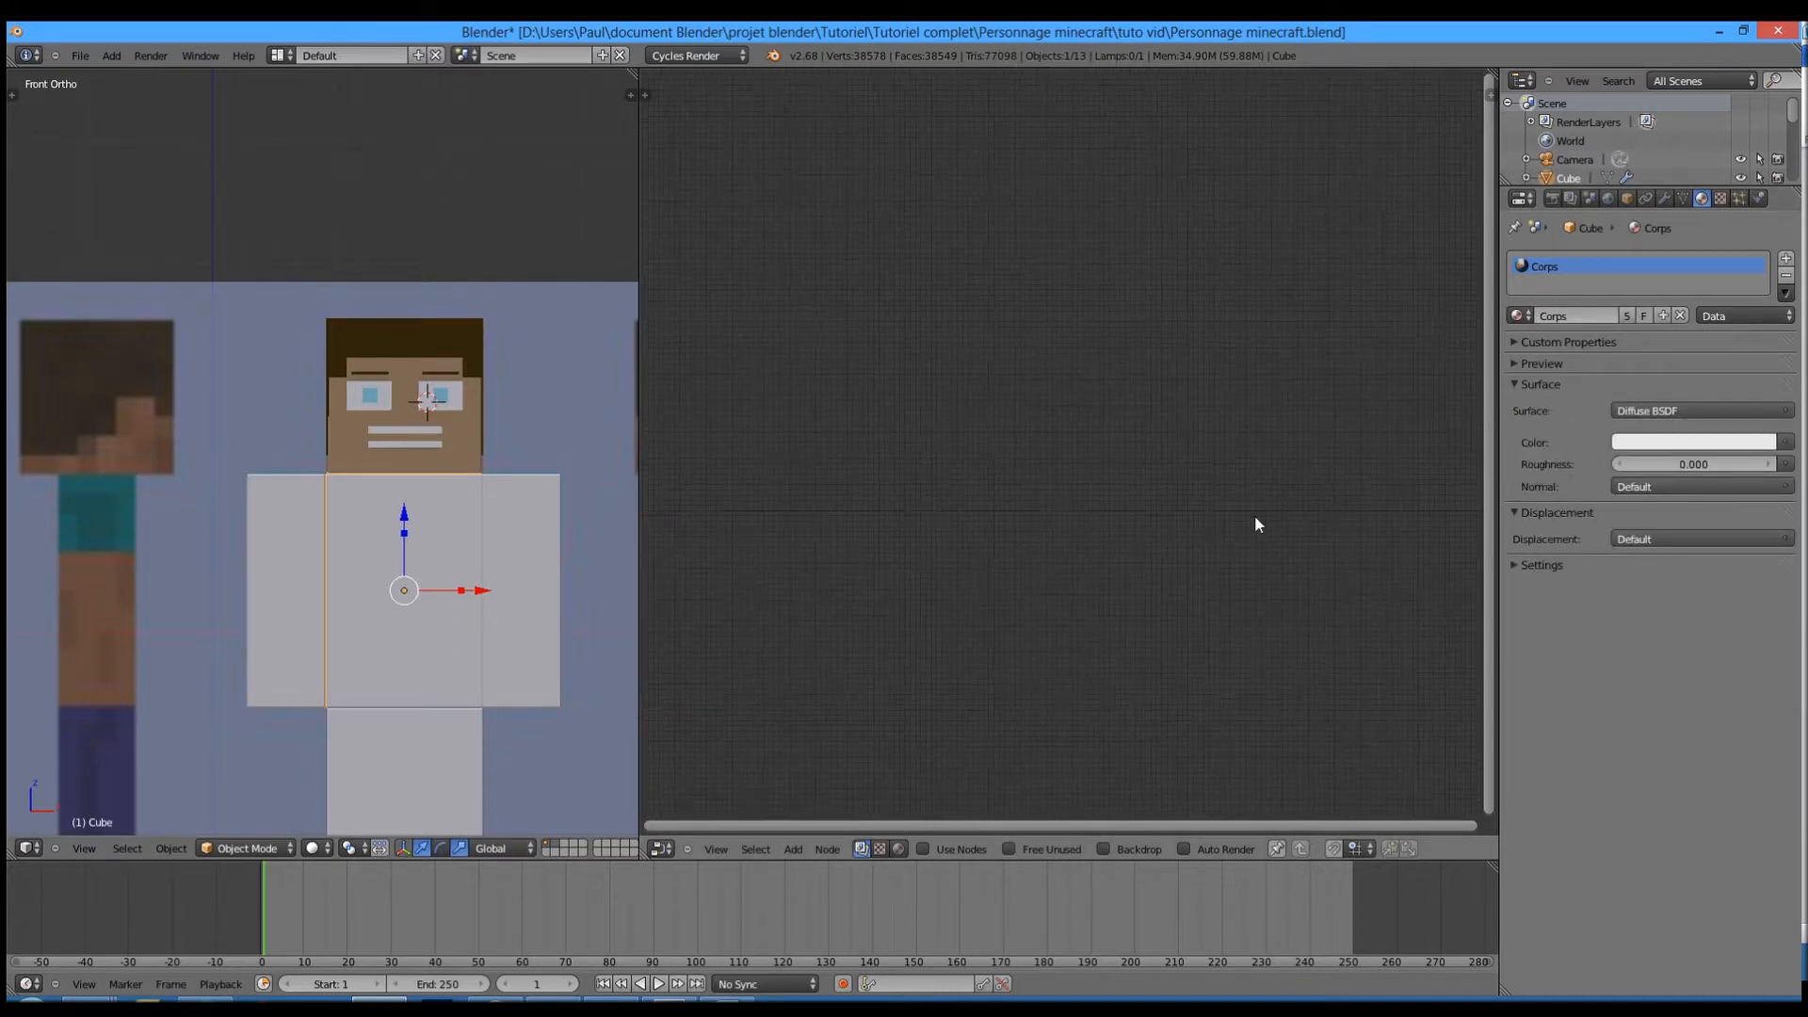
left_click(897, 849)
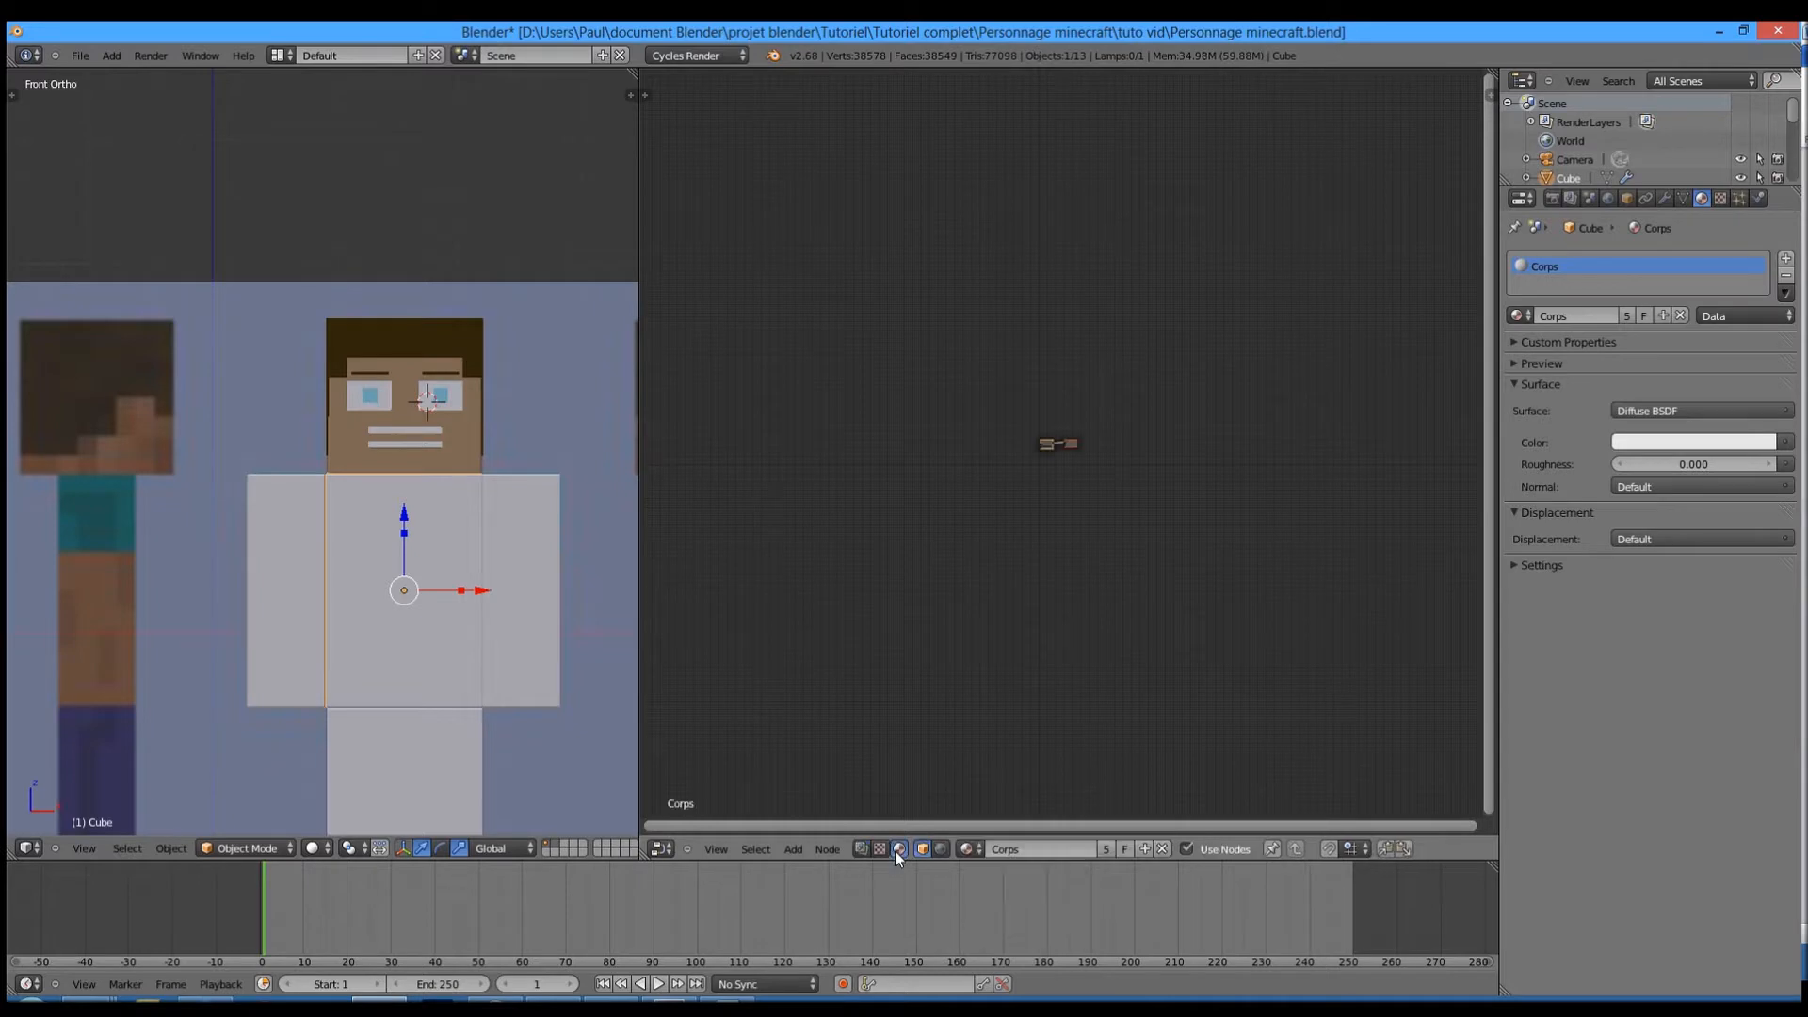
scroll(1036, 518, "up", 10)
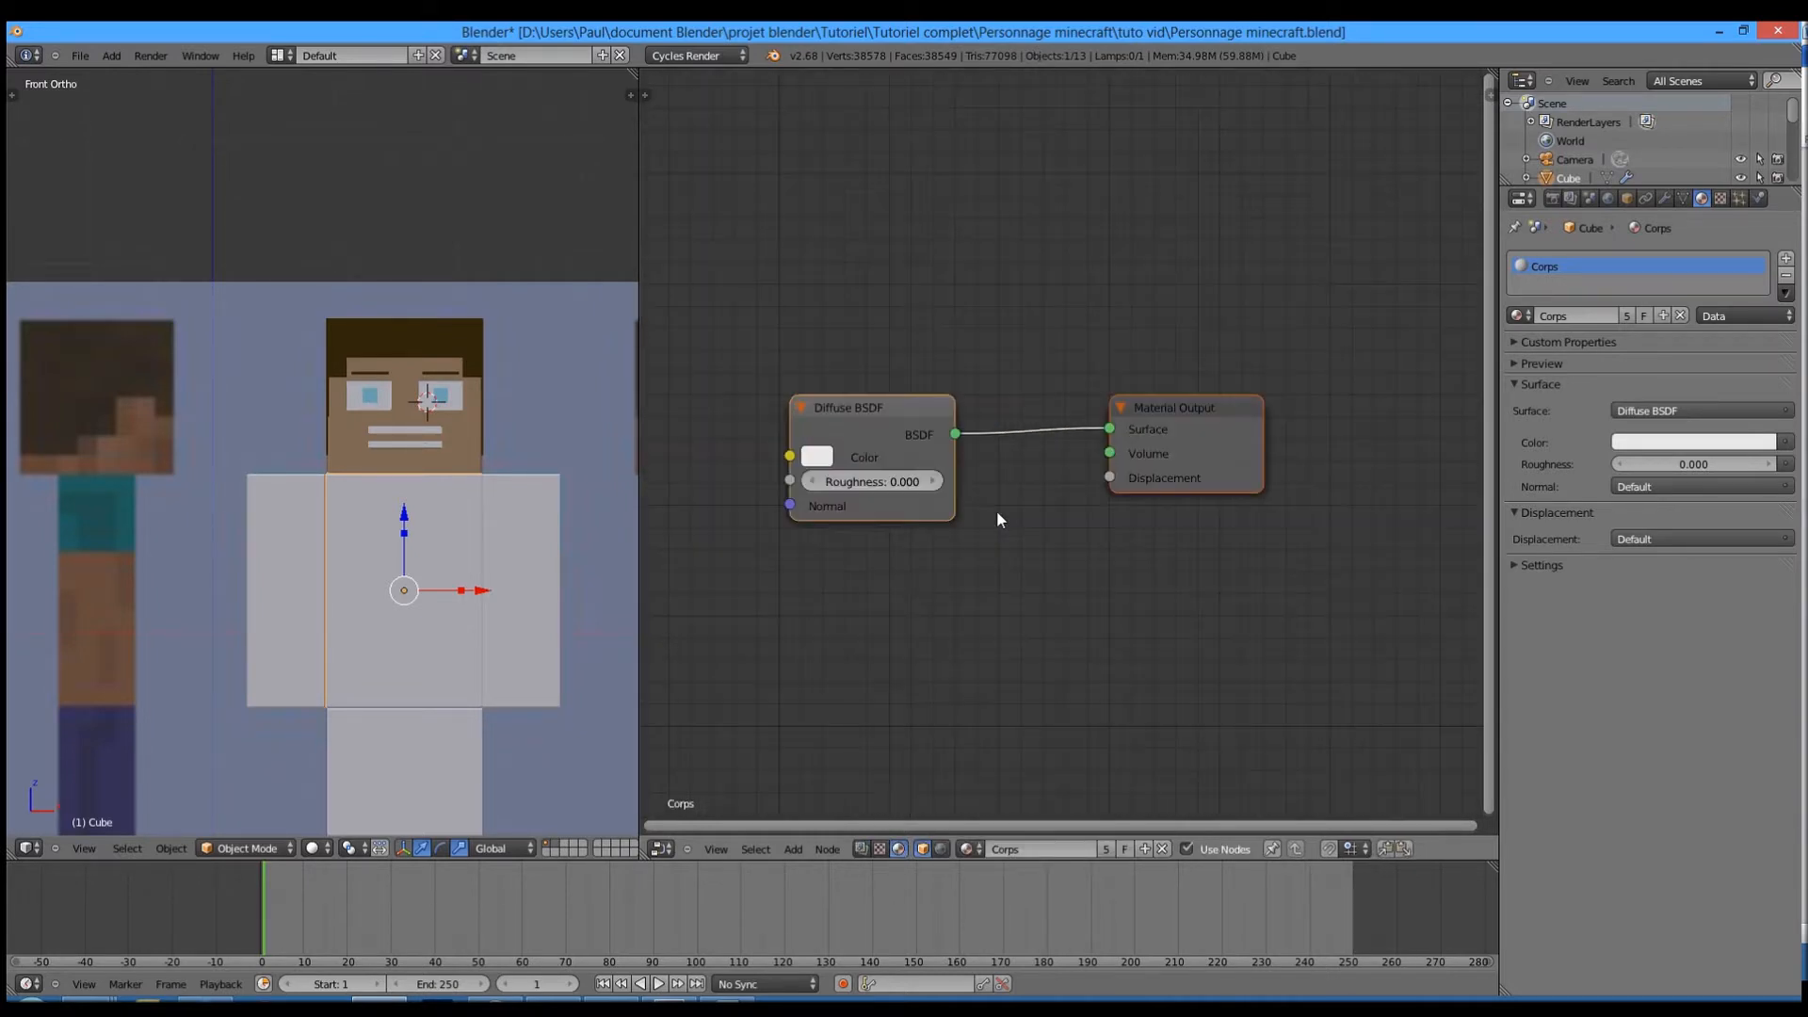
middle_click_drag(807, 569, 1033, 577)
scroll(1033, 574, "down", 3)
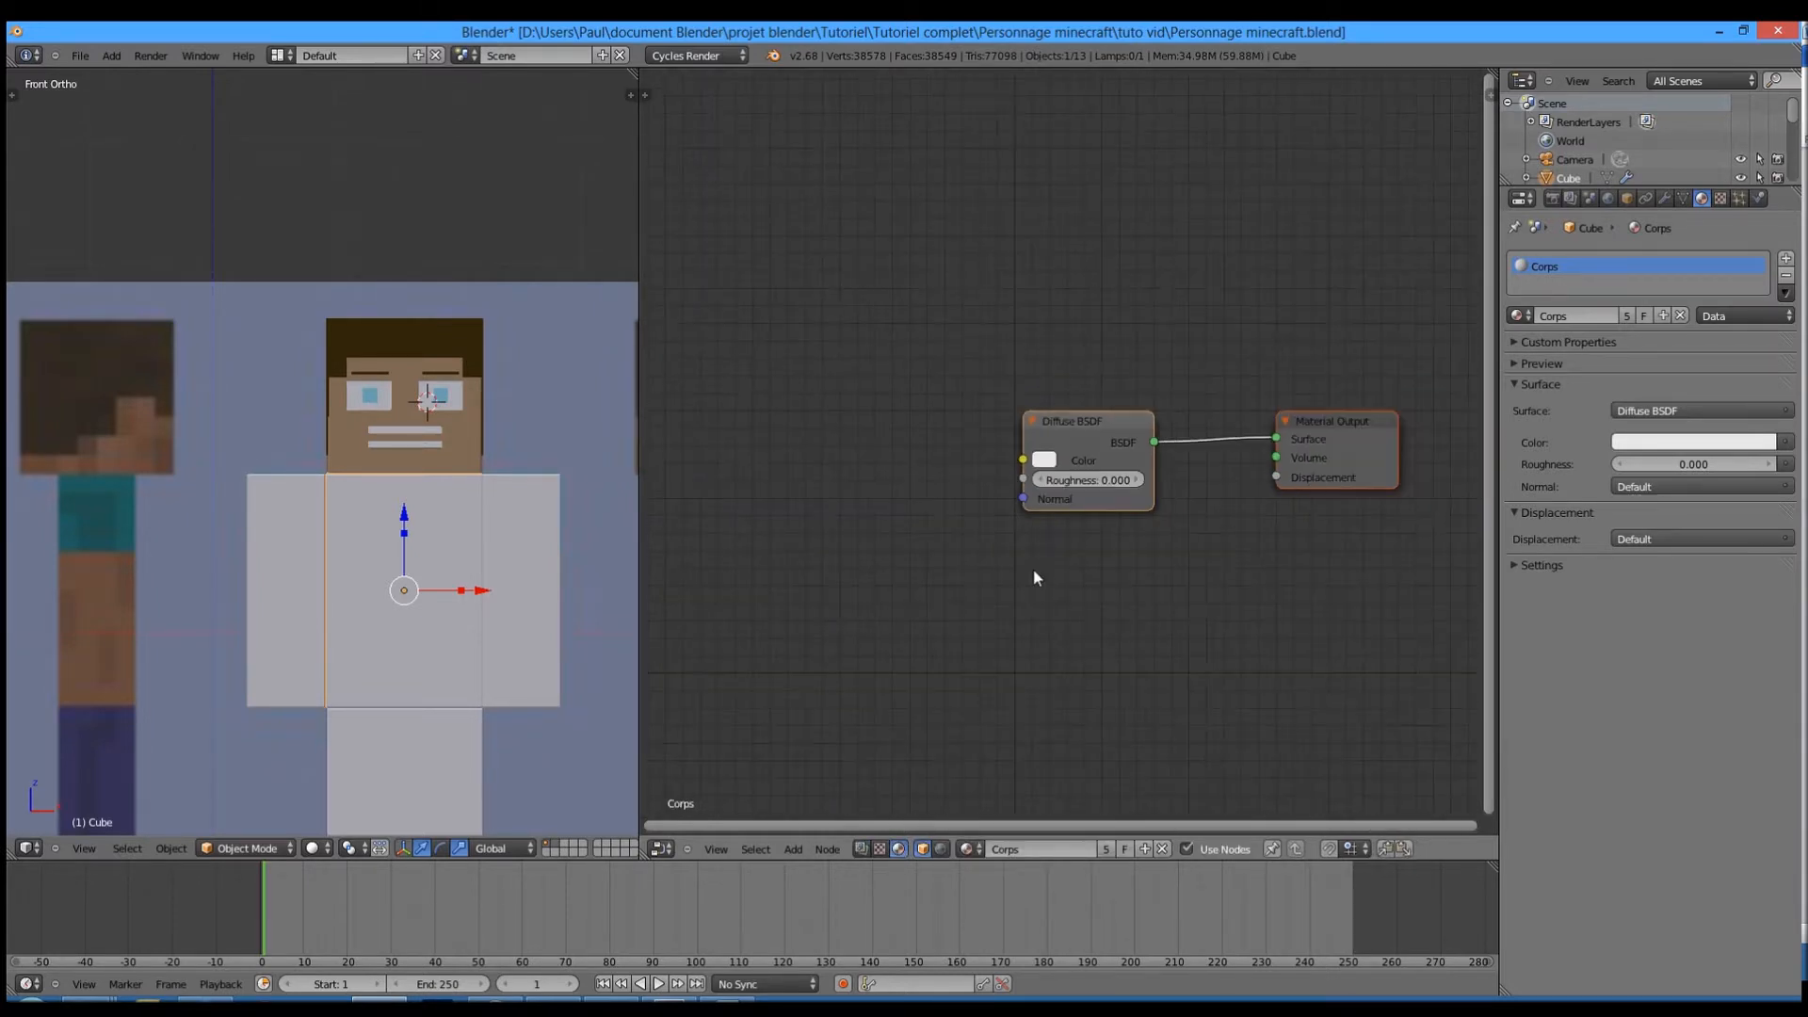
- Add an Image Texture node to the Corps material and place it before the Diffuse BSDF node
left_click(794, 849)
mouse_move(815, 755)
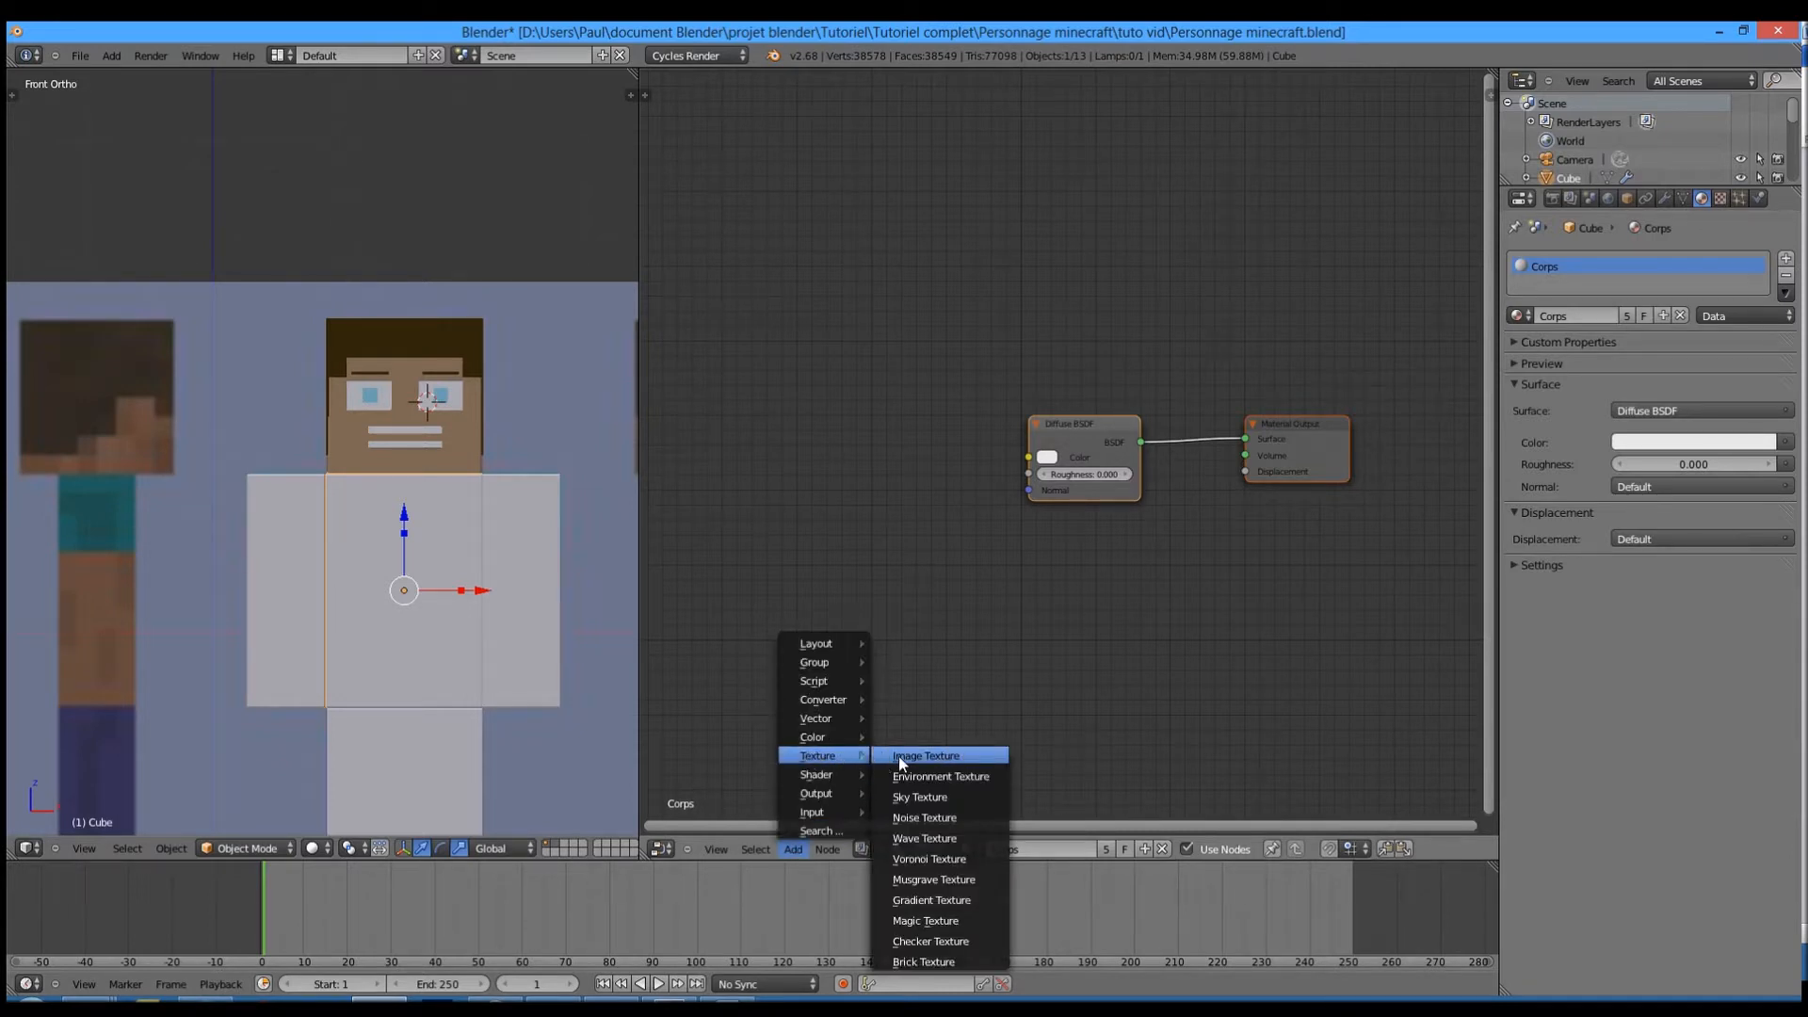
left_click(800, 849)
left_click(800, 849)
mouse_move(861, 761)
left_click(912, 758)
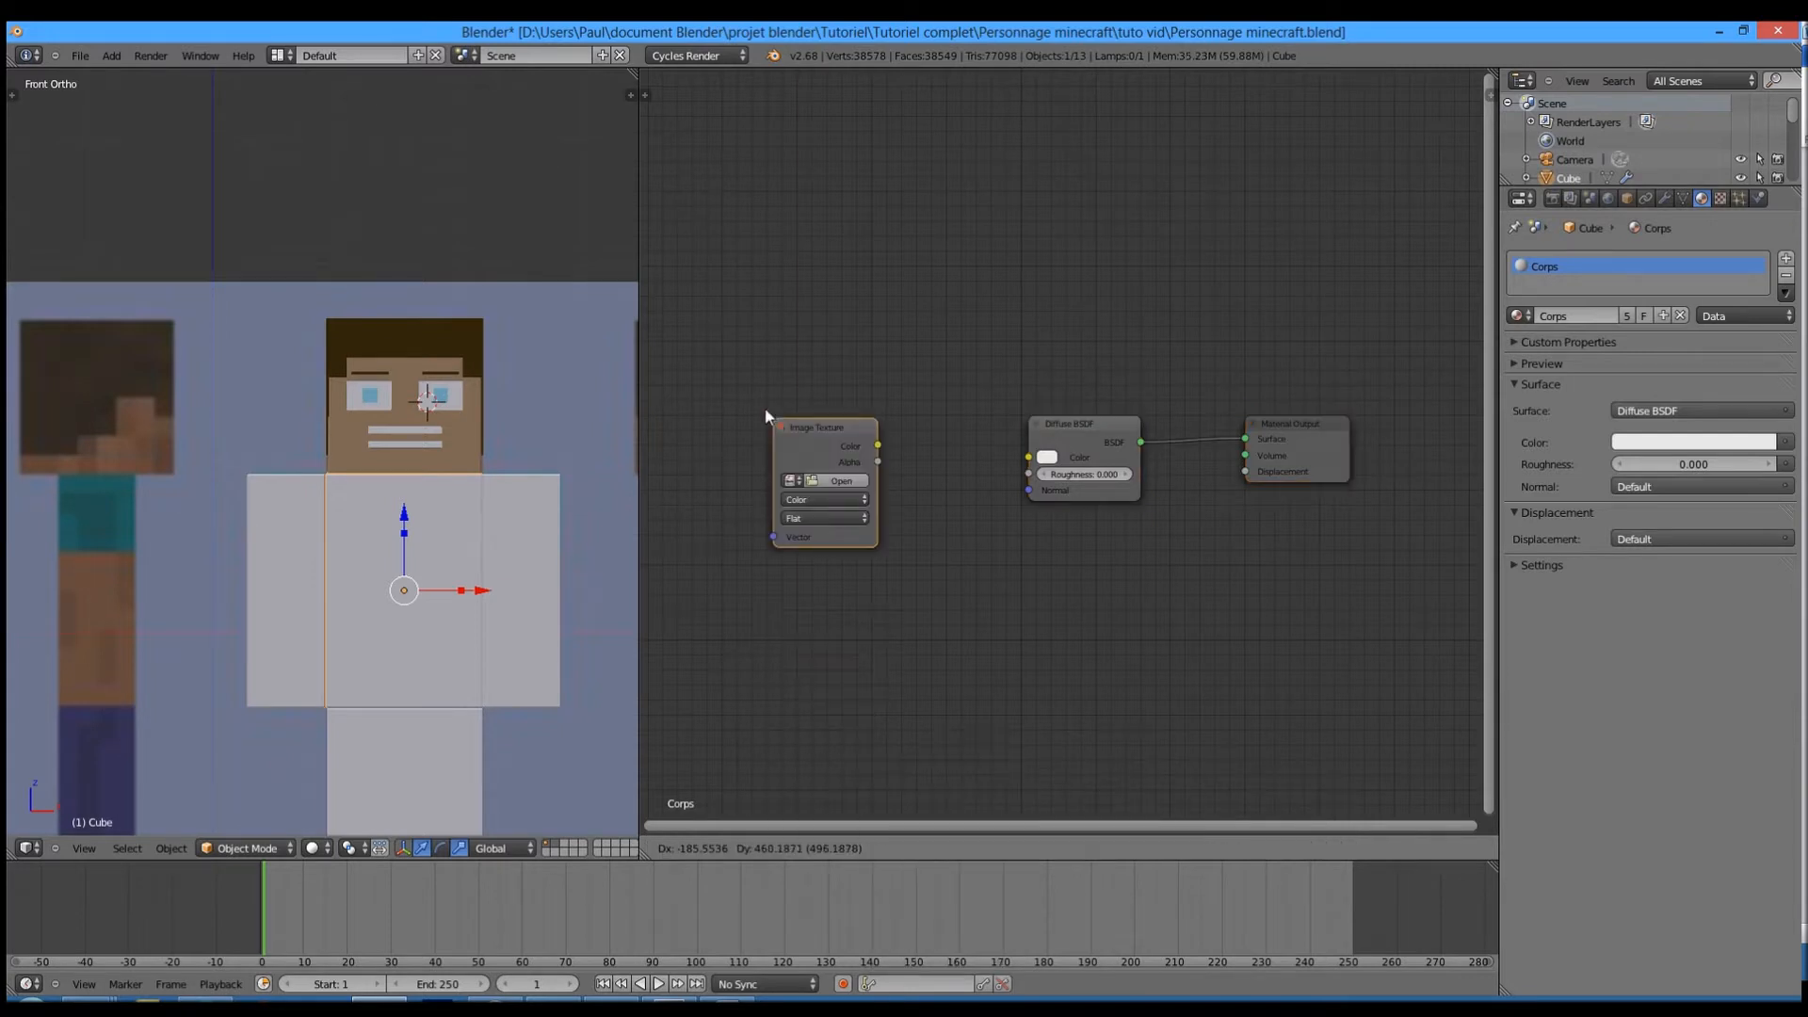
left_click(709, 372)
- Assign char.png to the Image Texture node and connect its Color output to the Diffuse BSDF's Color input, placing the nodes closer together
left_click(737, 435)
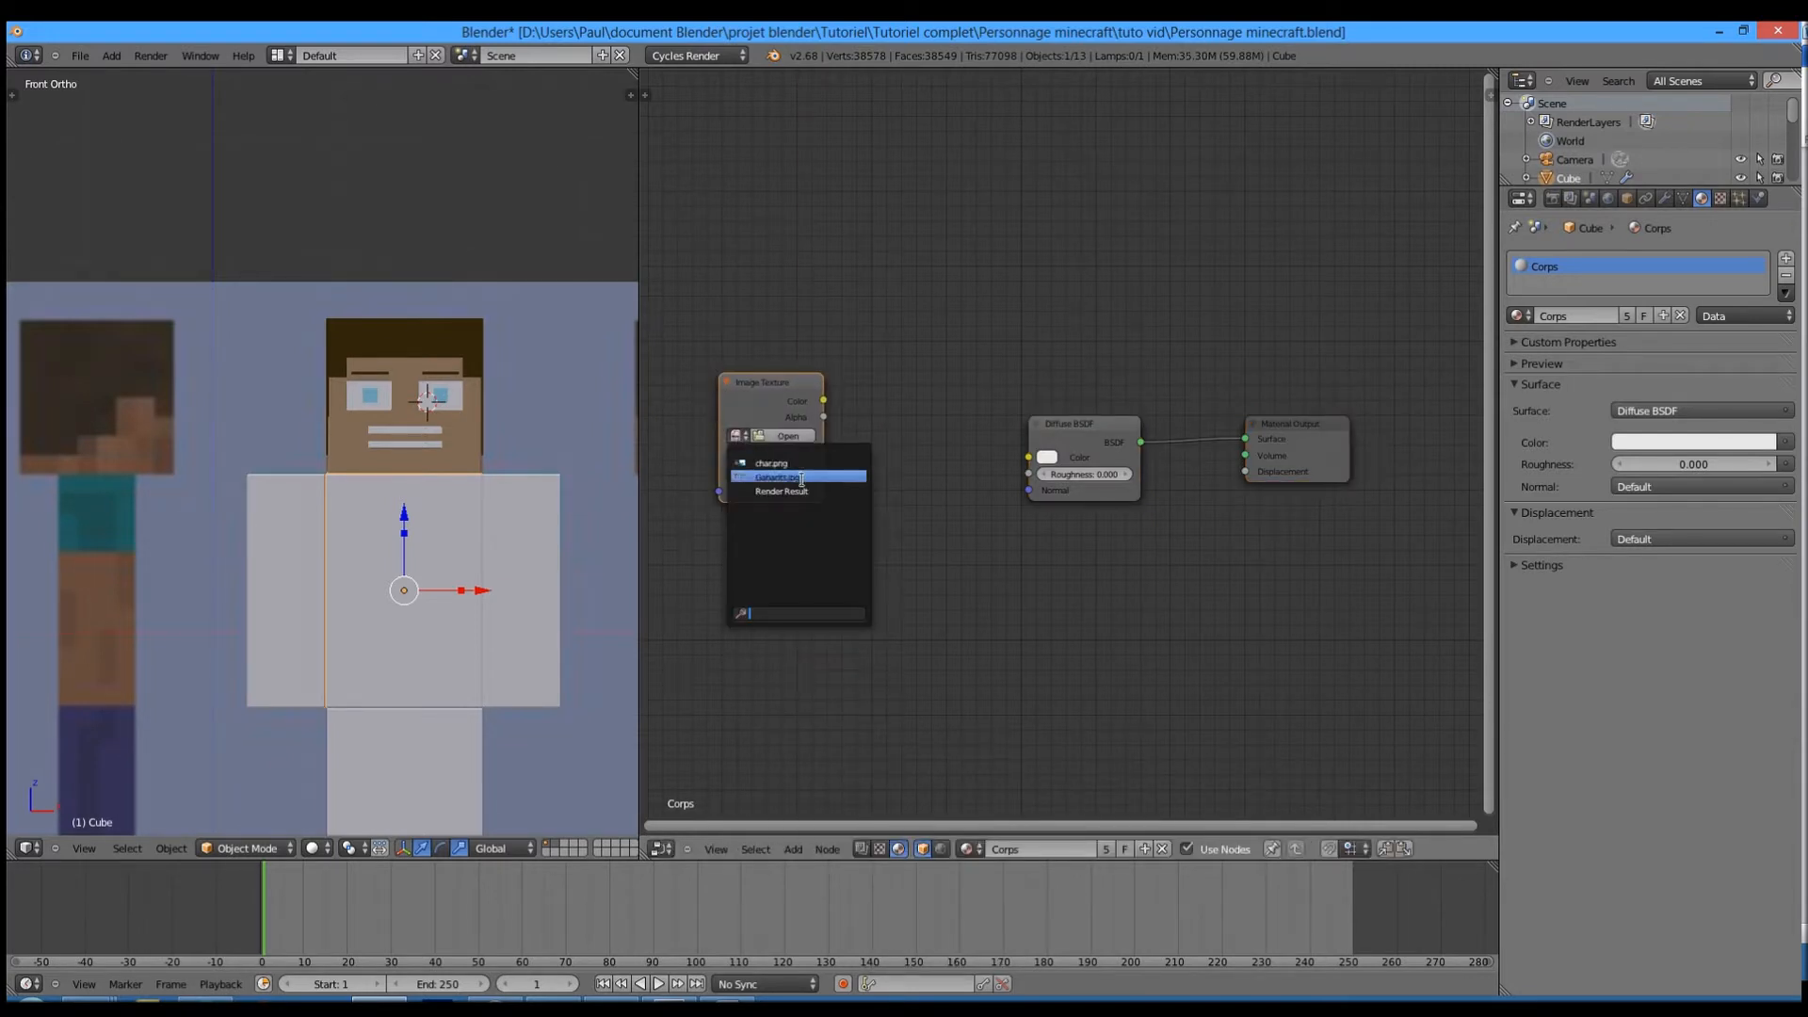
left_click(768, 462)
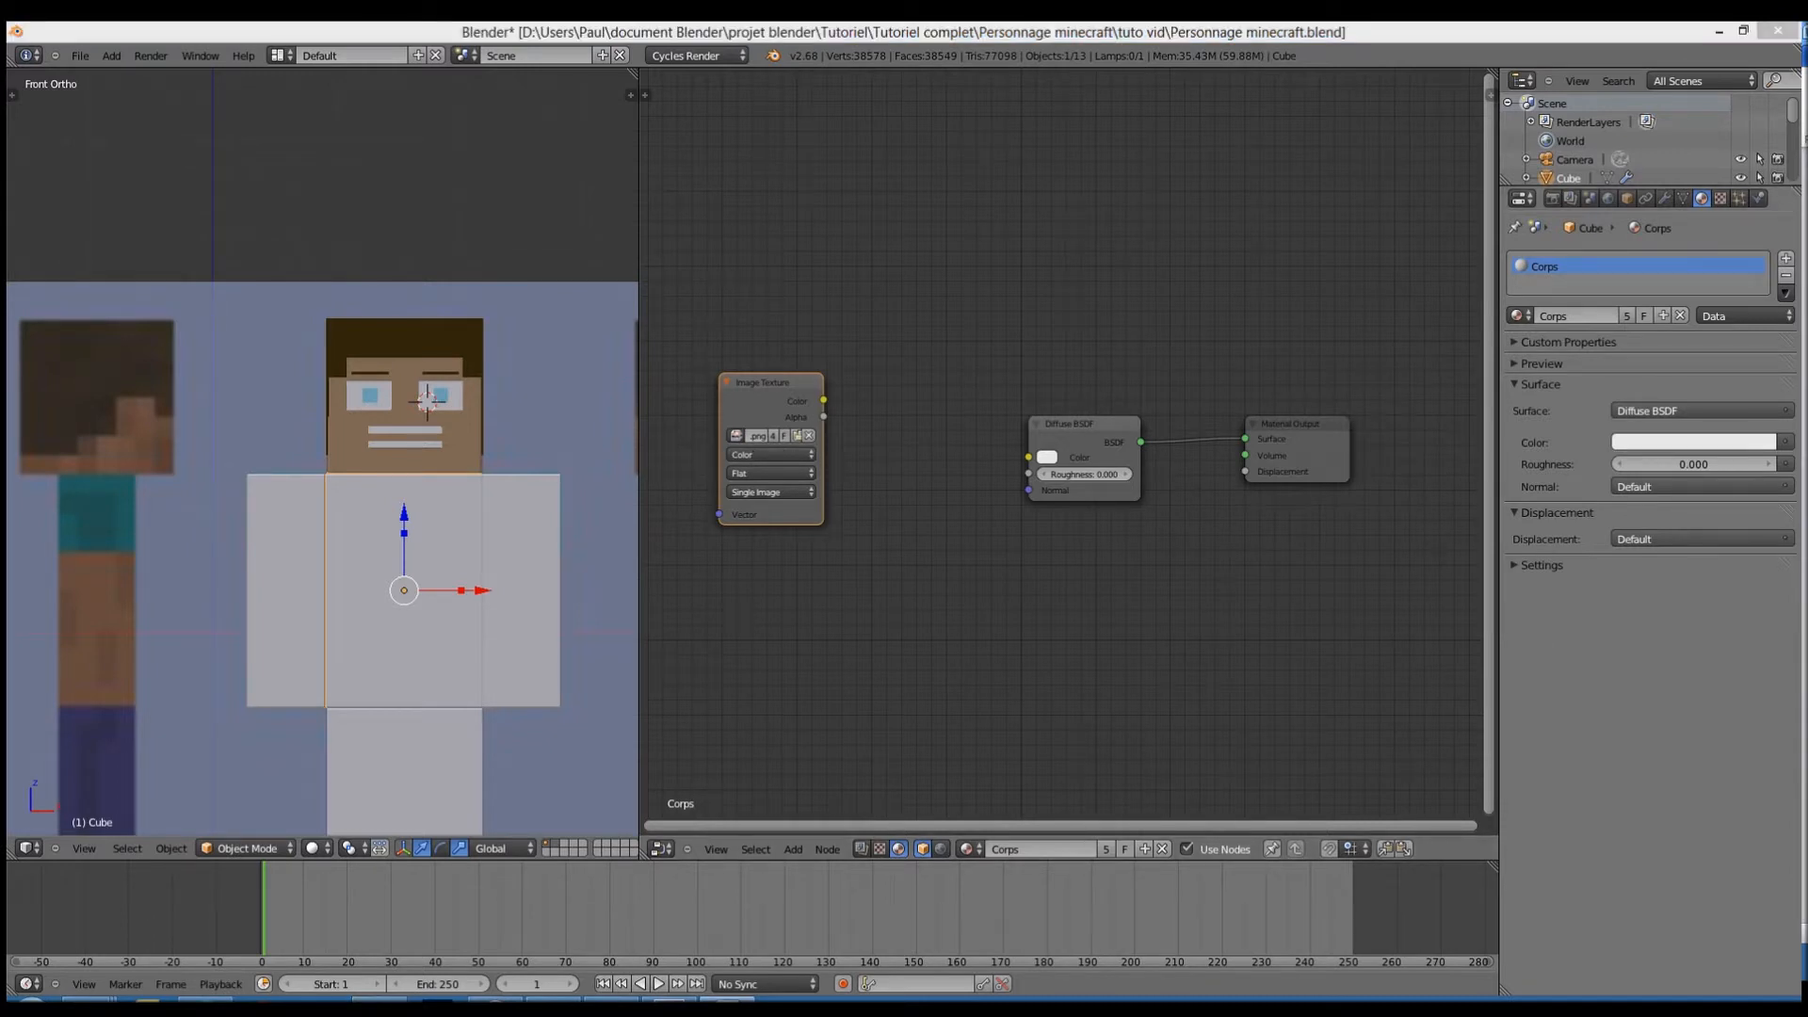
left_click_drag(823, 400, 1035, 459)
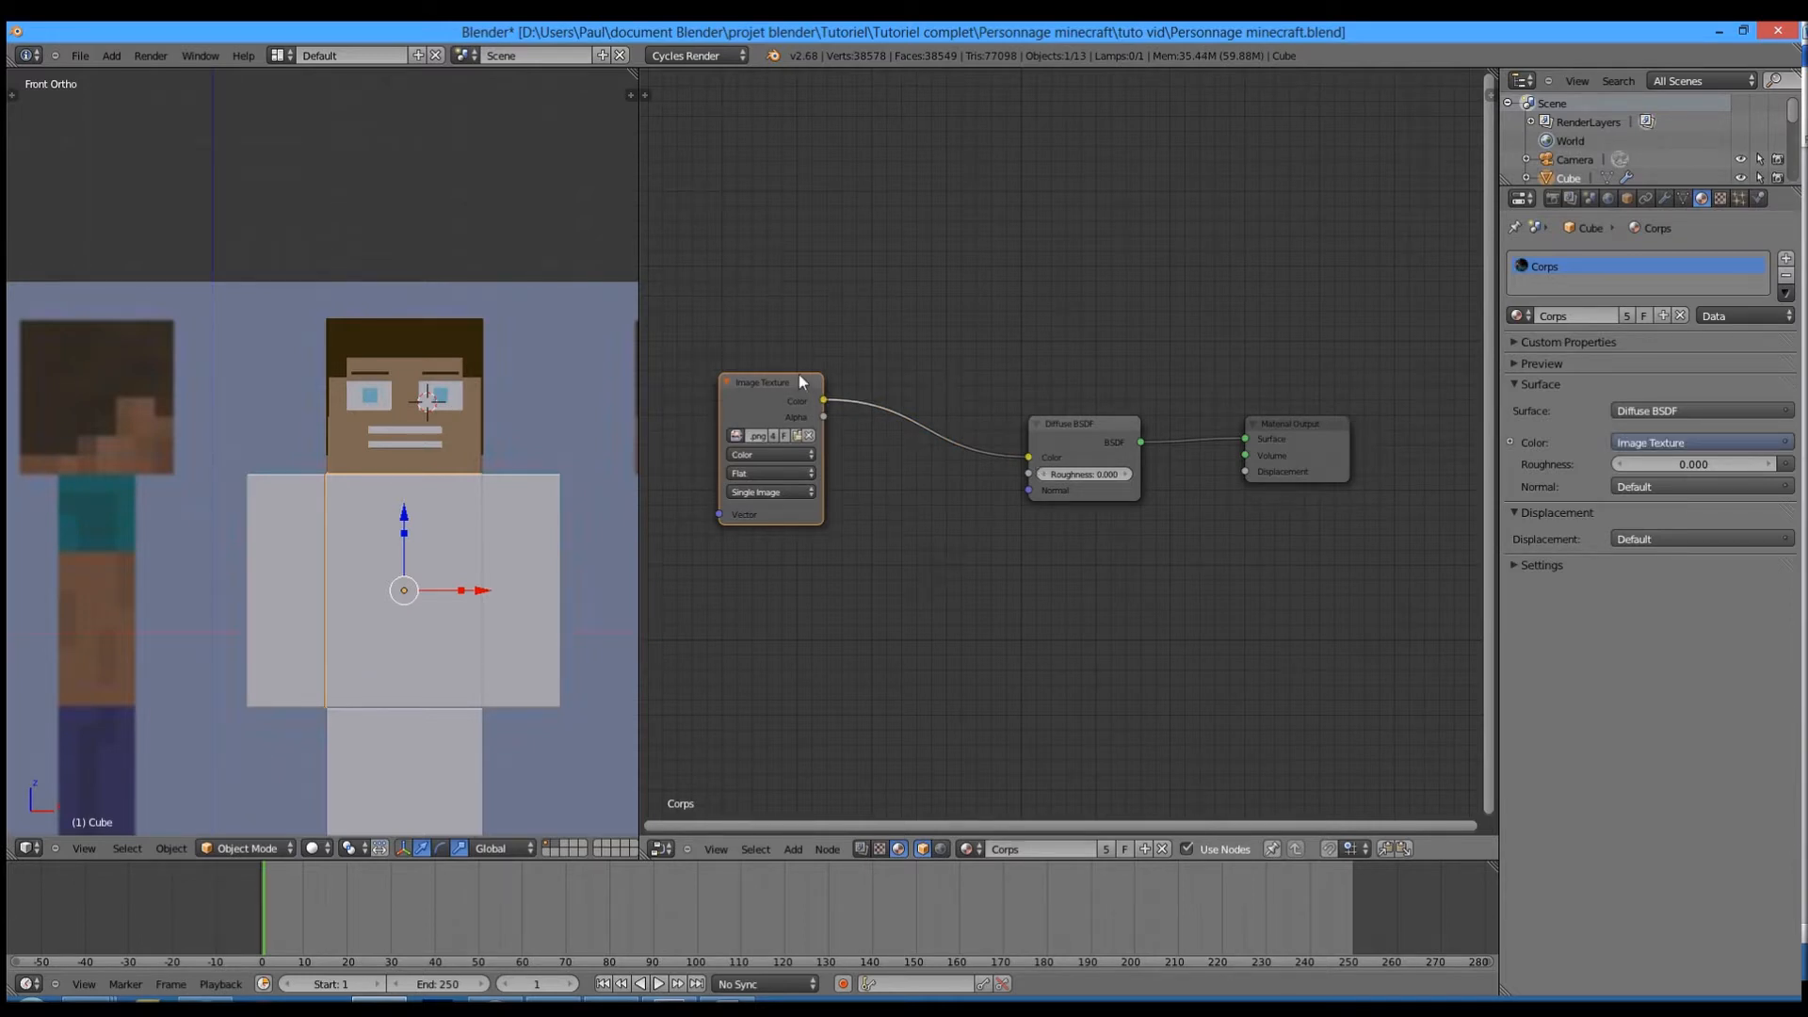
left_click_drag(755, 388, 883, 397)
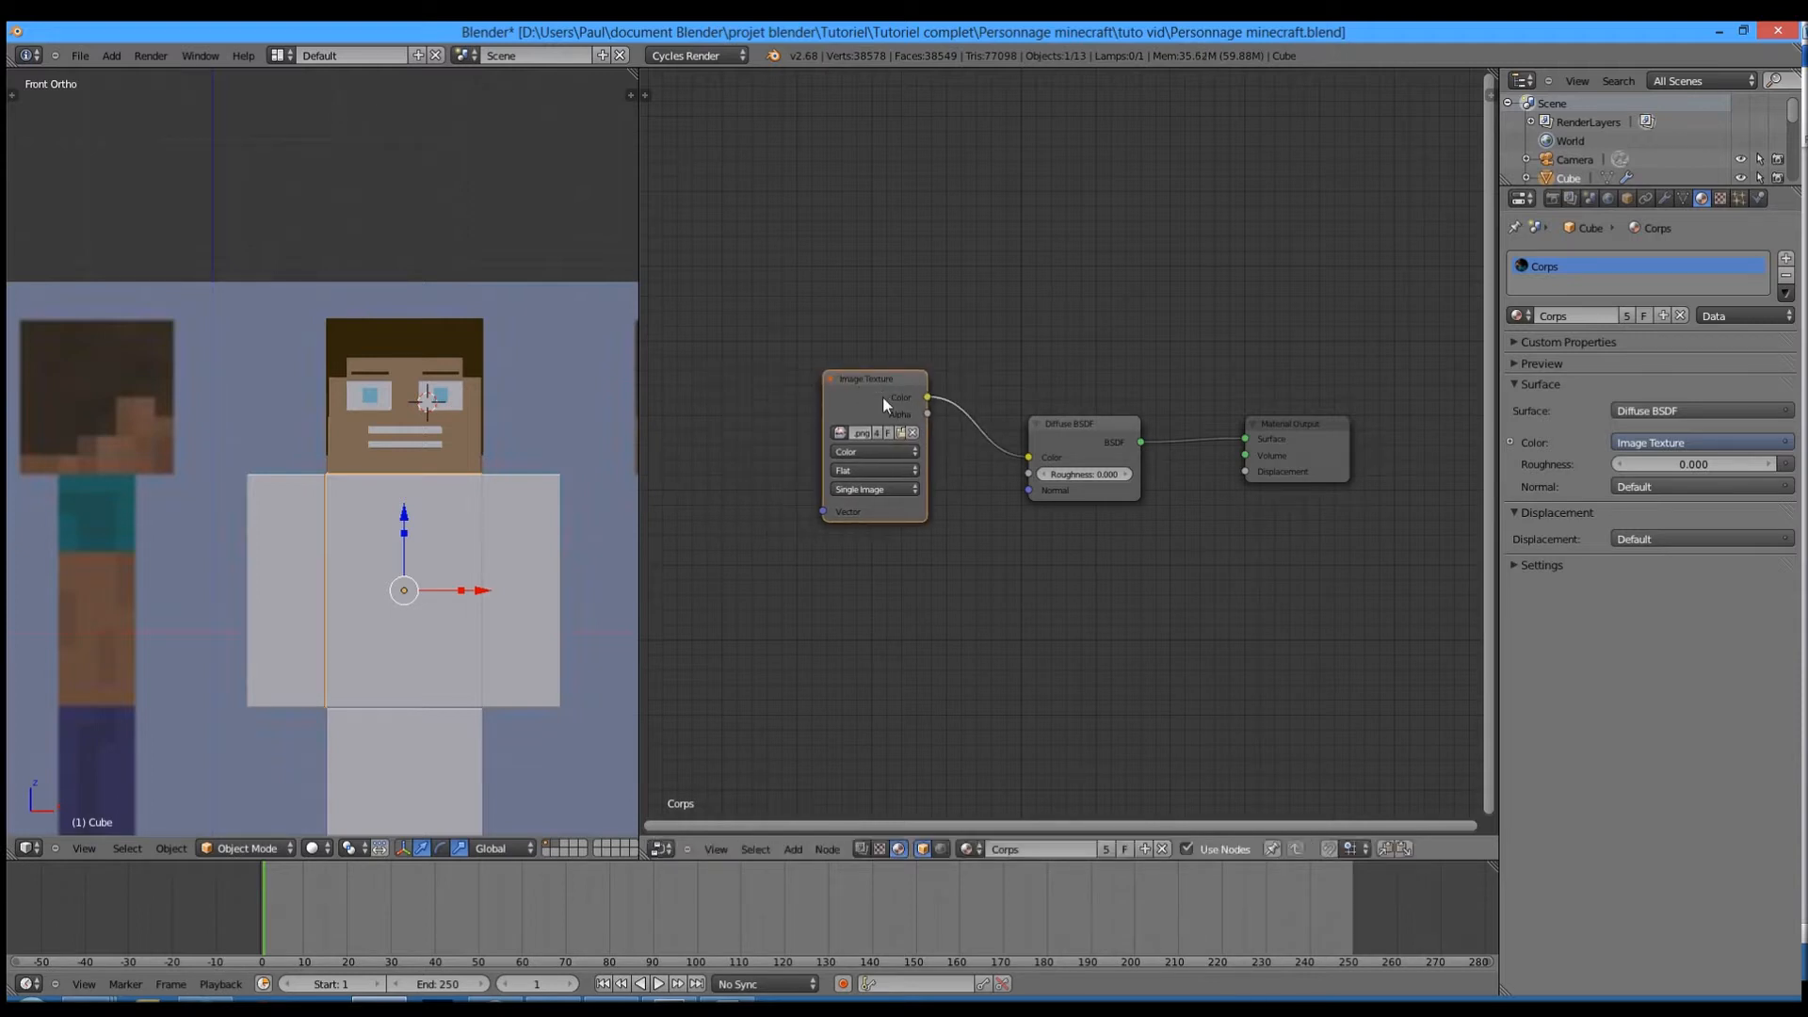
- Render the character from the camera view, examine the textured body and return to the Node Editor
scroll(895, 497, "down", 2)
key("KP_0")
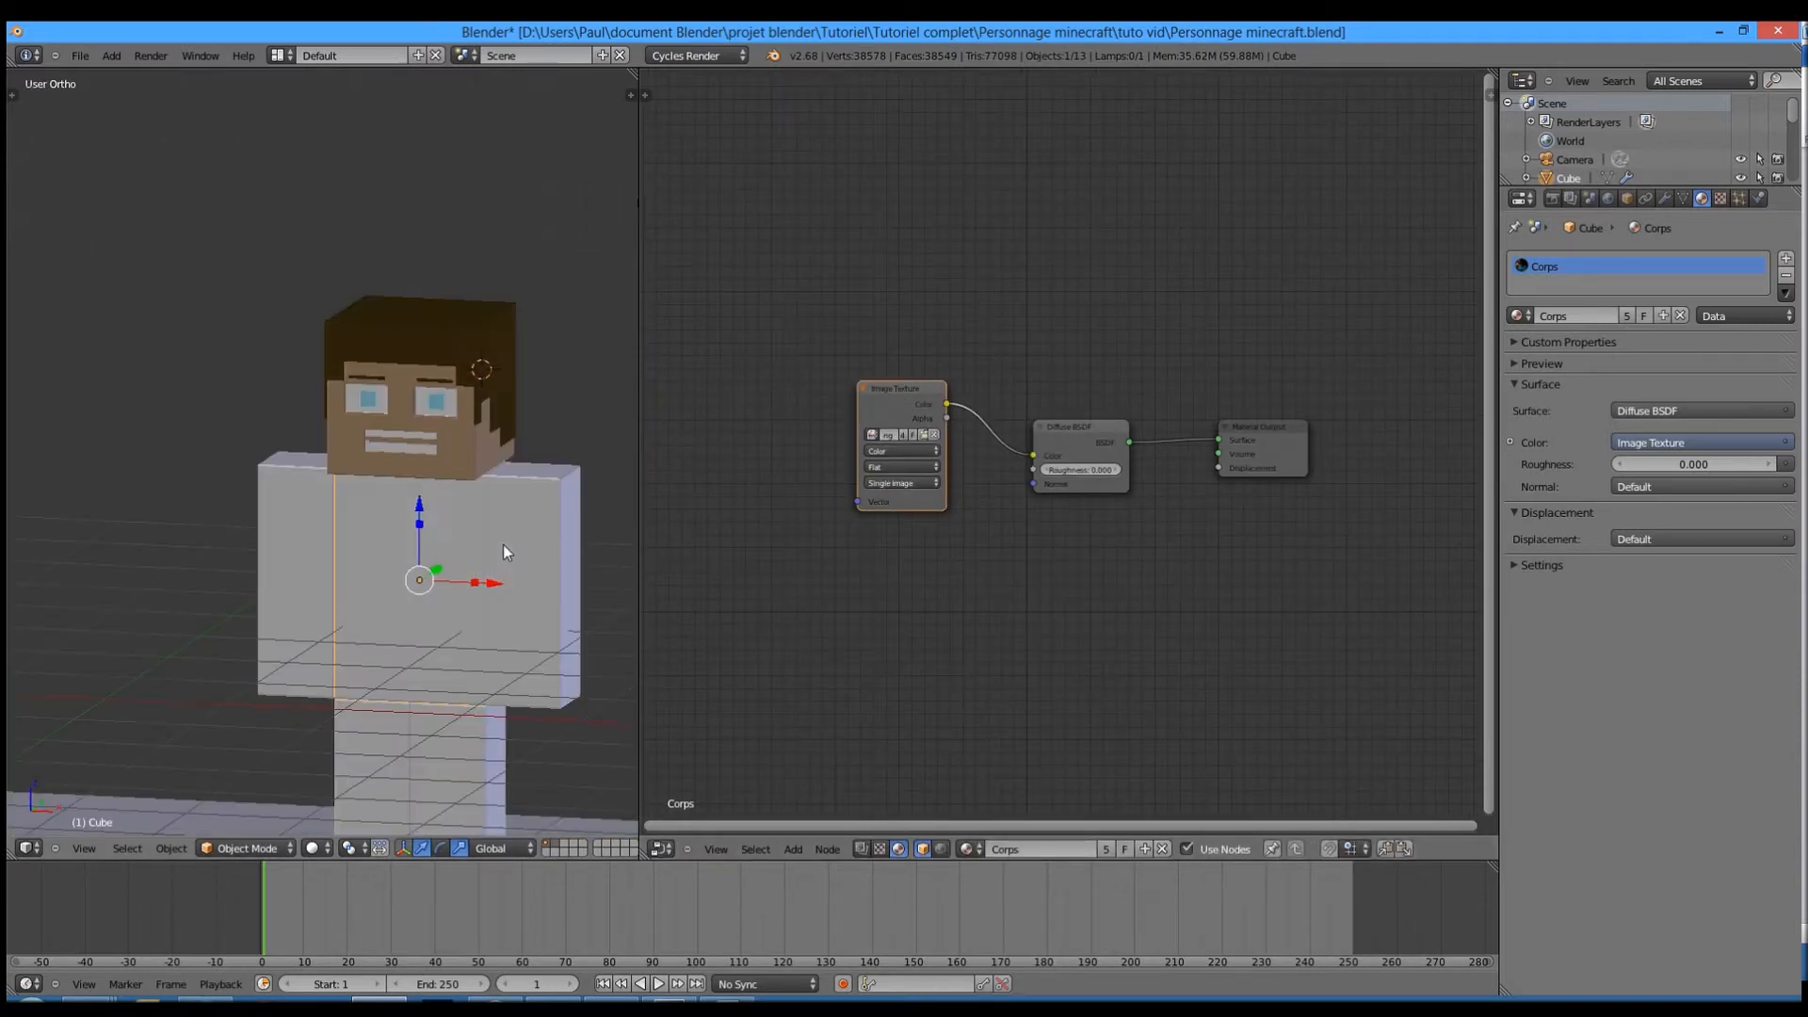
key("F12")
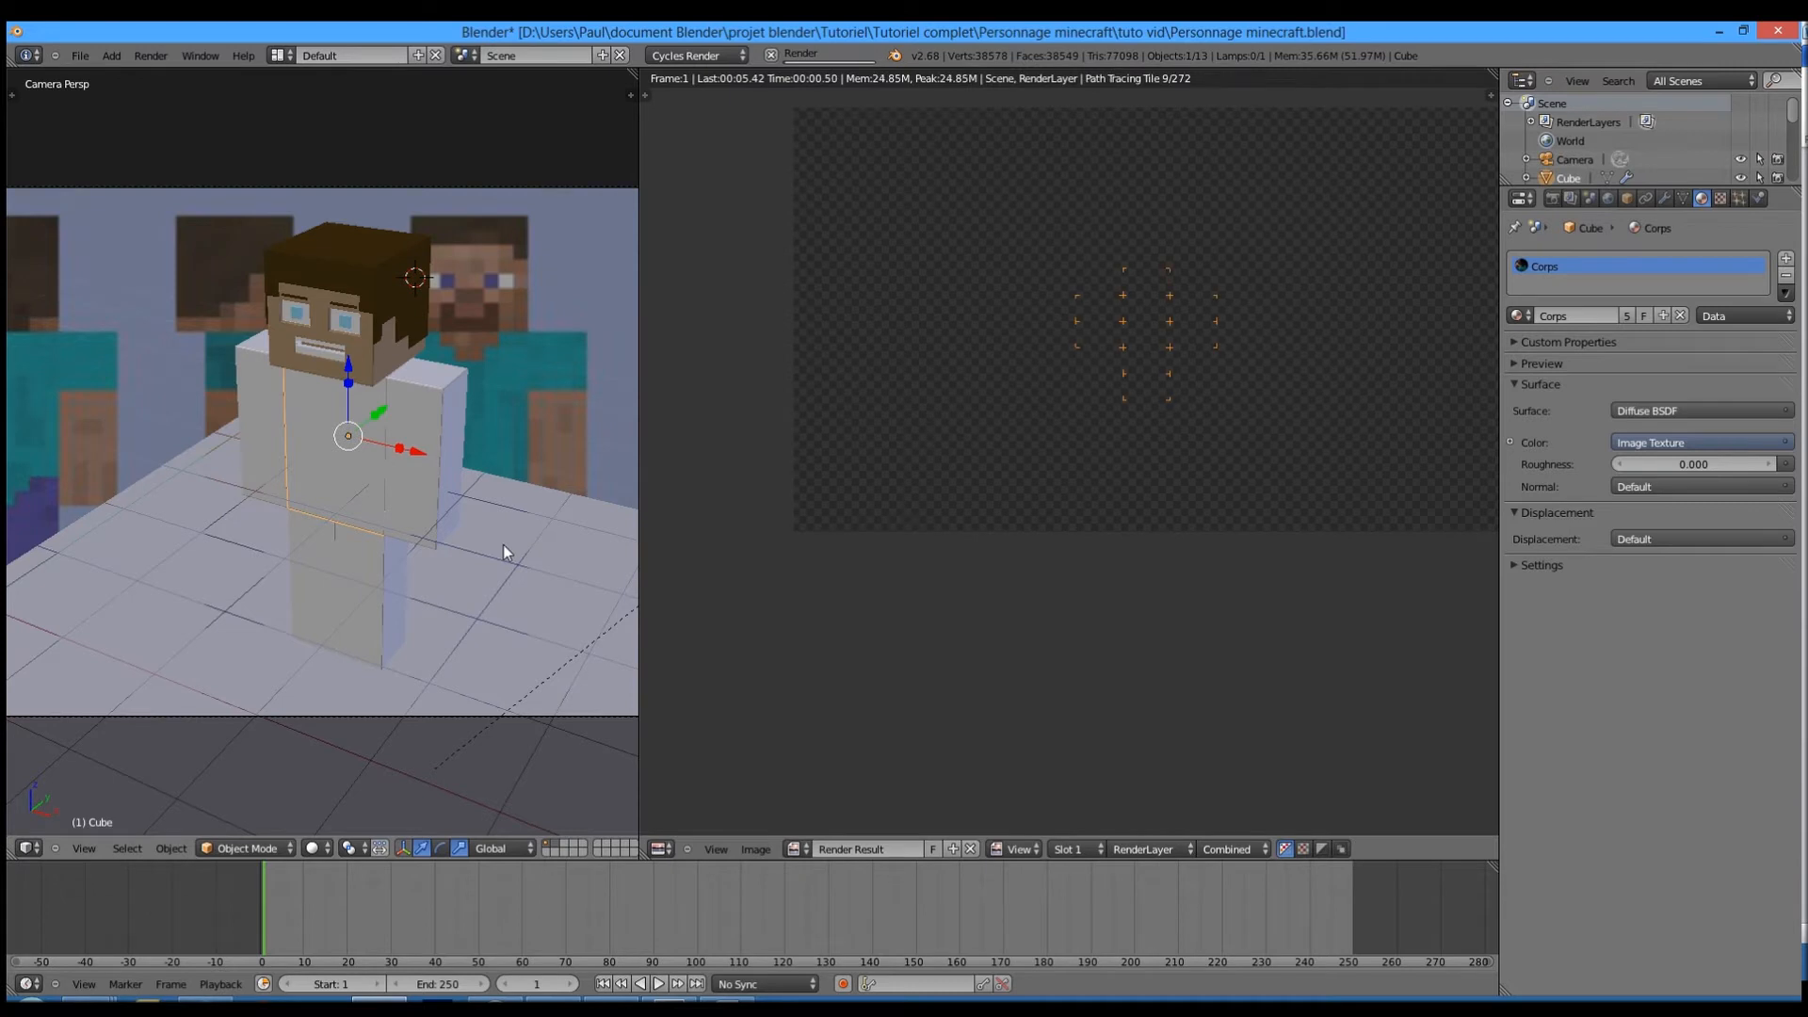
scroll(1094, 552, "down", 2)
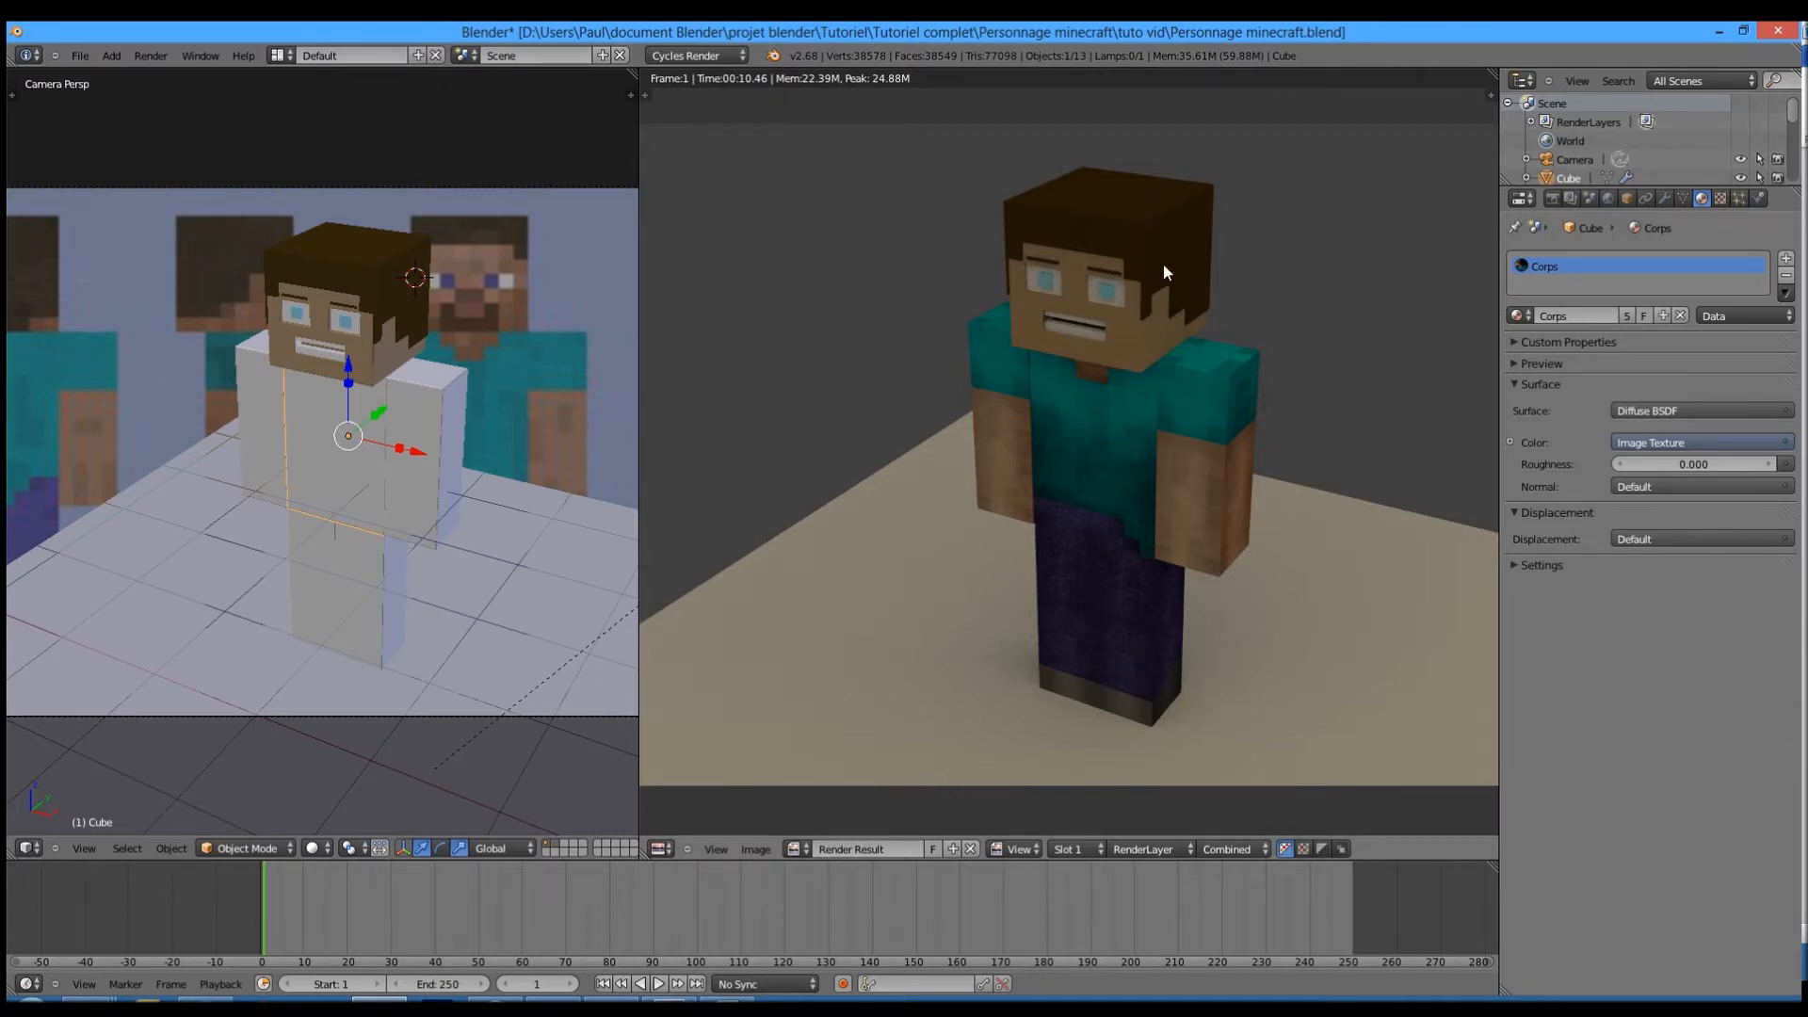
key("shift+F3")
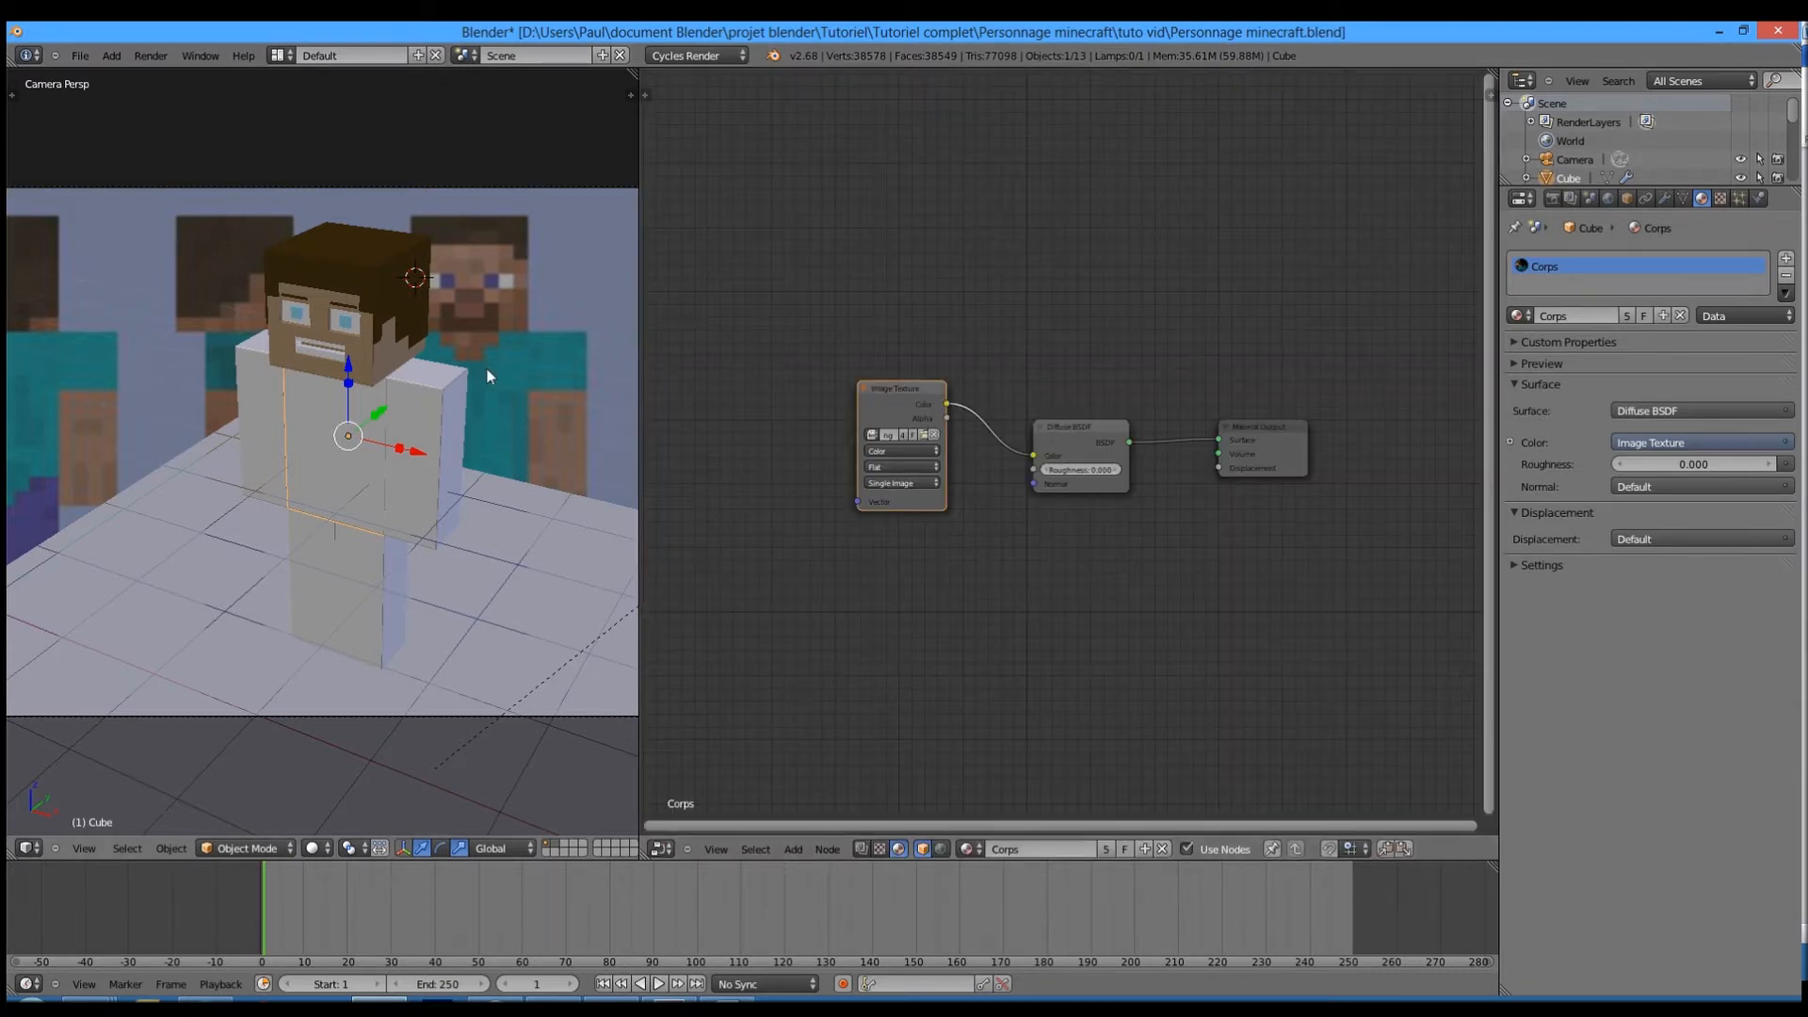
- Enable nodes for the hair's Cheveux material, check its diffuse color and confirm the eyebrows share the material
right_click(389, 309)
key("KP_1")
scroll(386, 301, "up", 5)
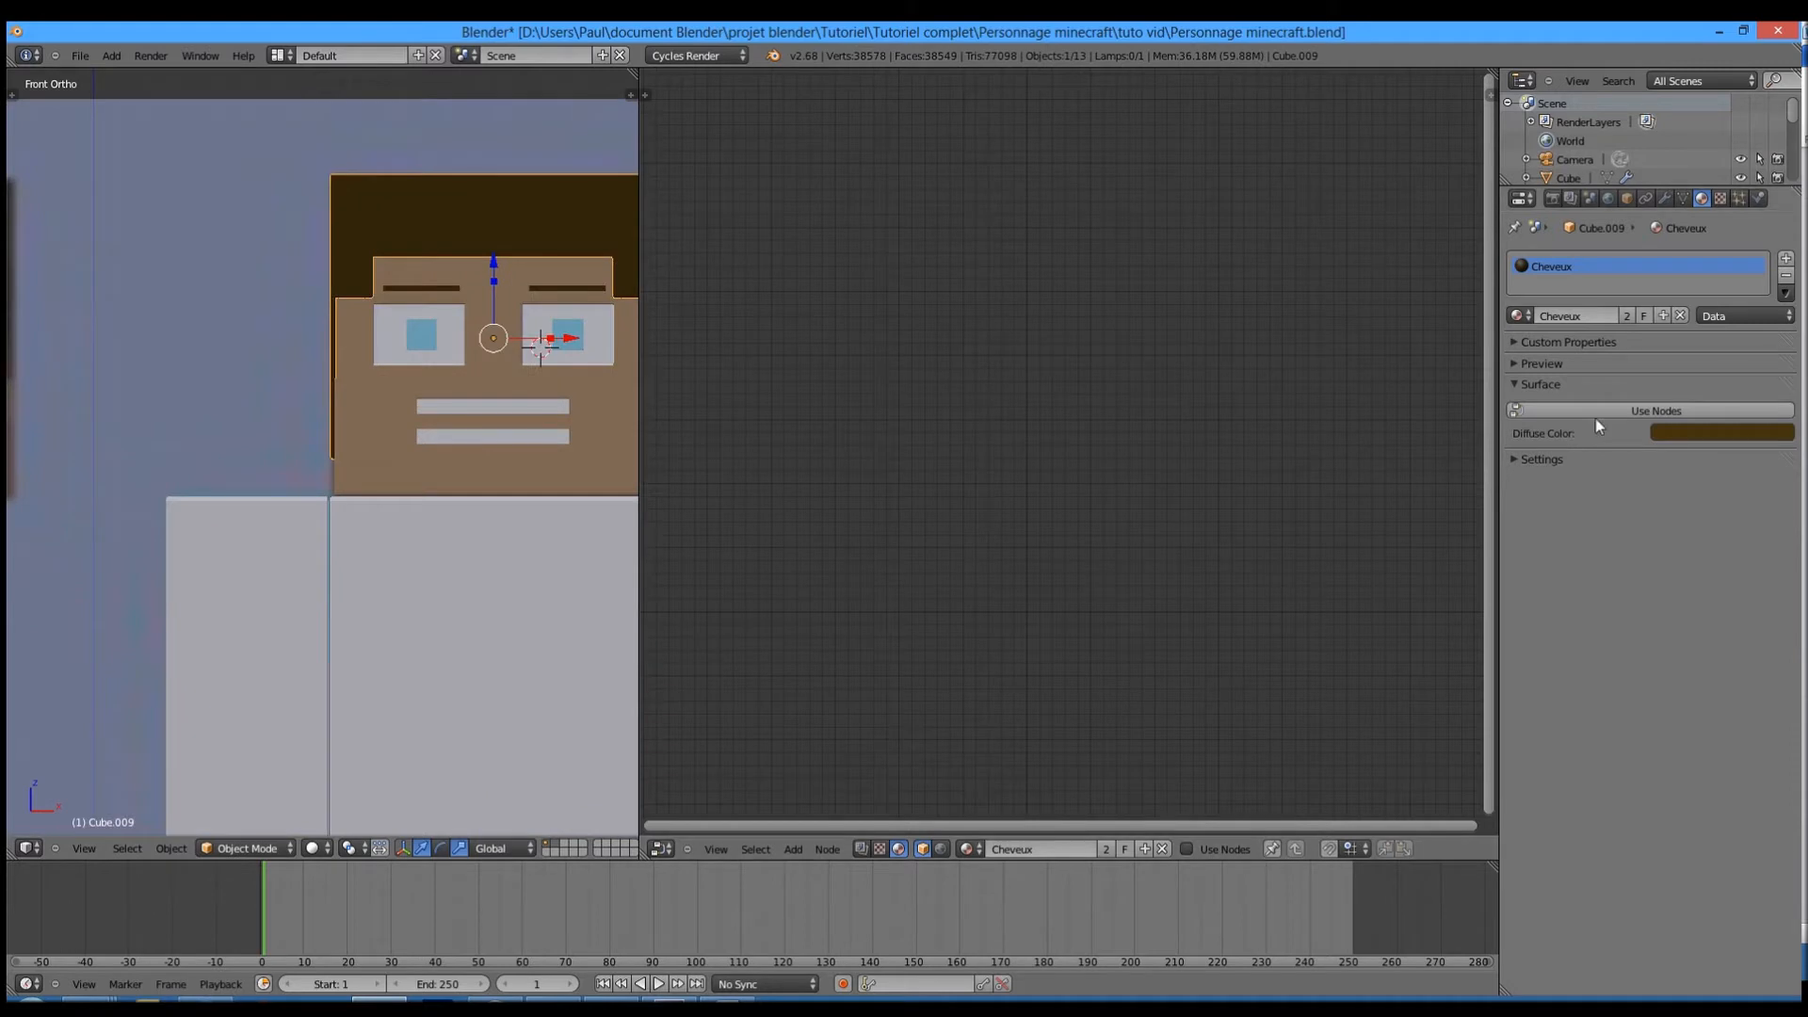
left_click(1589, 411)
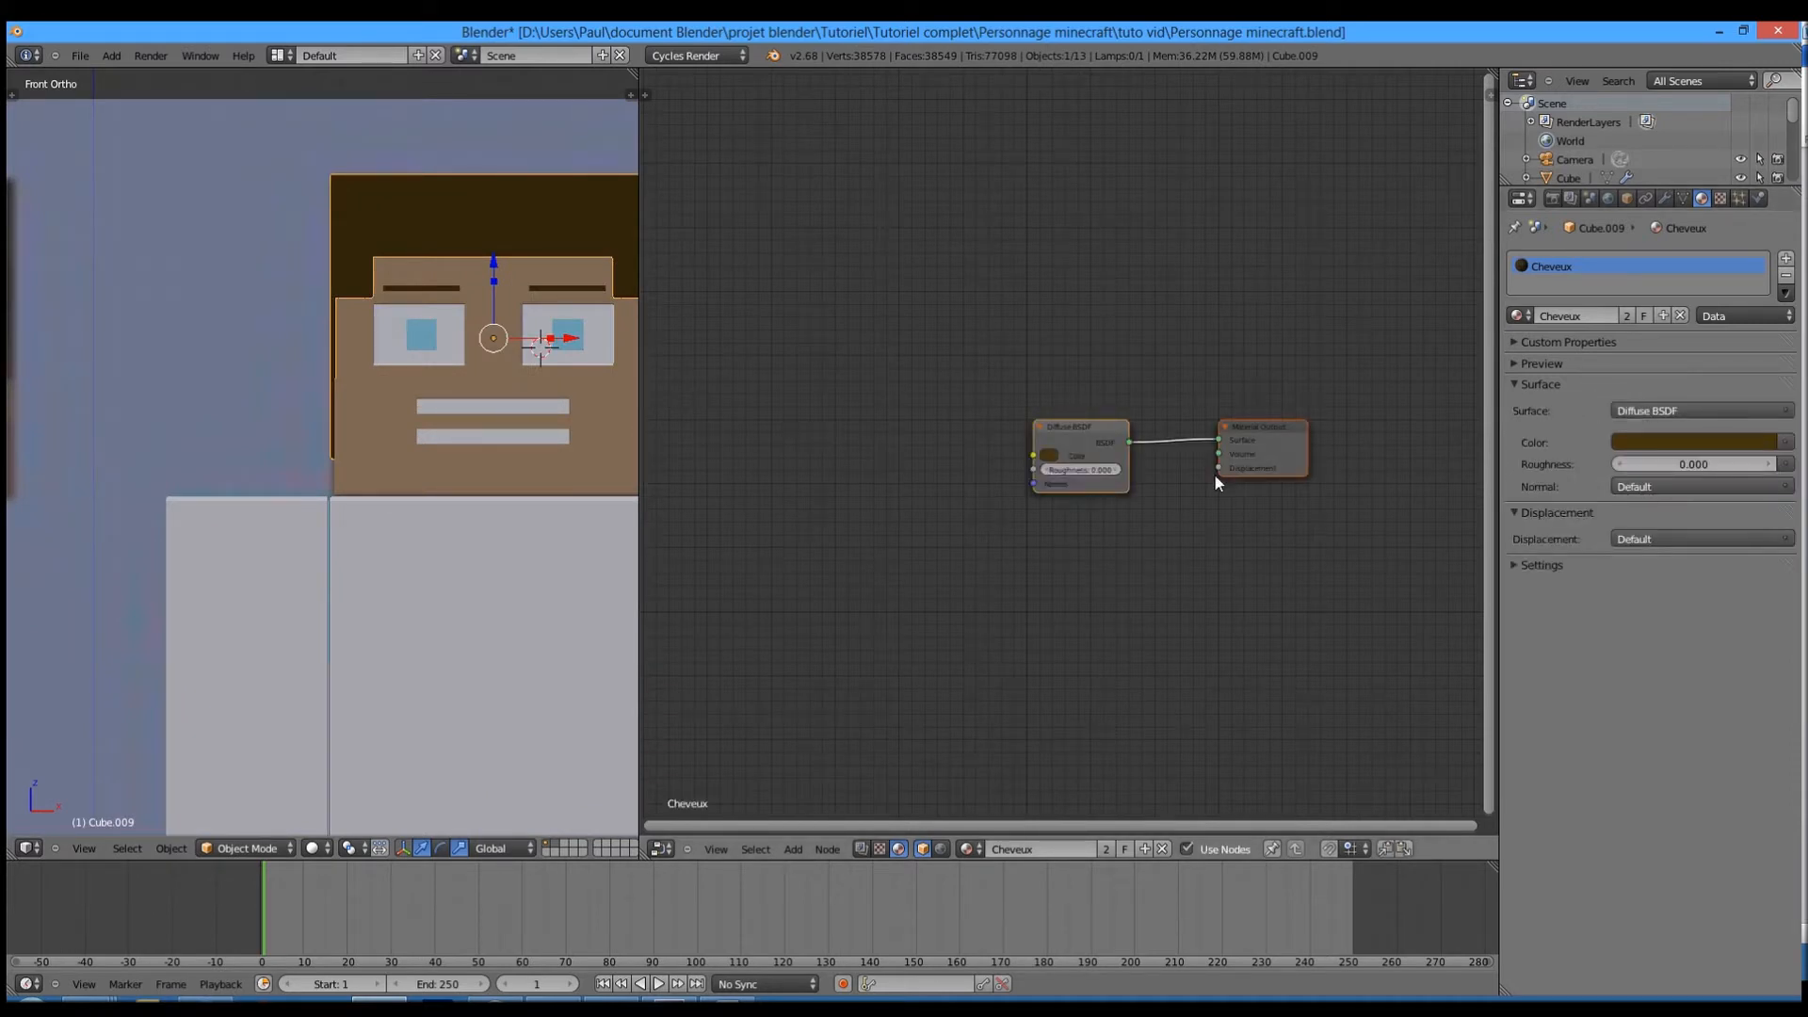
scroll(1213, 472, "up", 3)
scroll(894, 518, "up", 2)
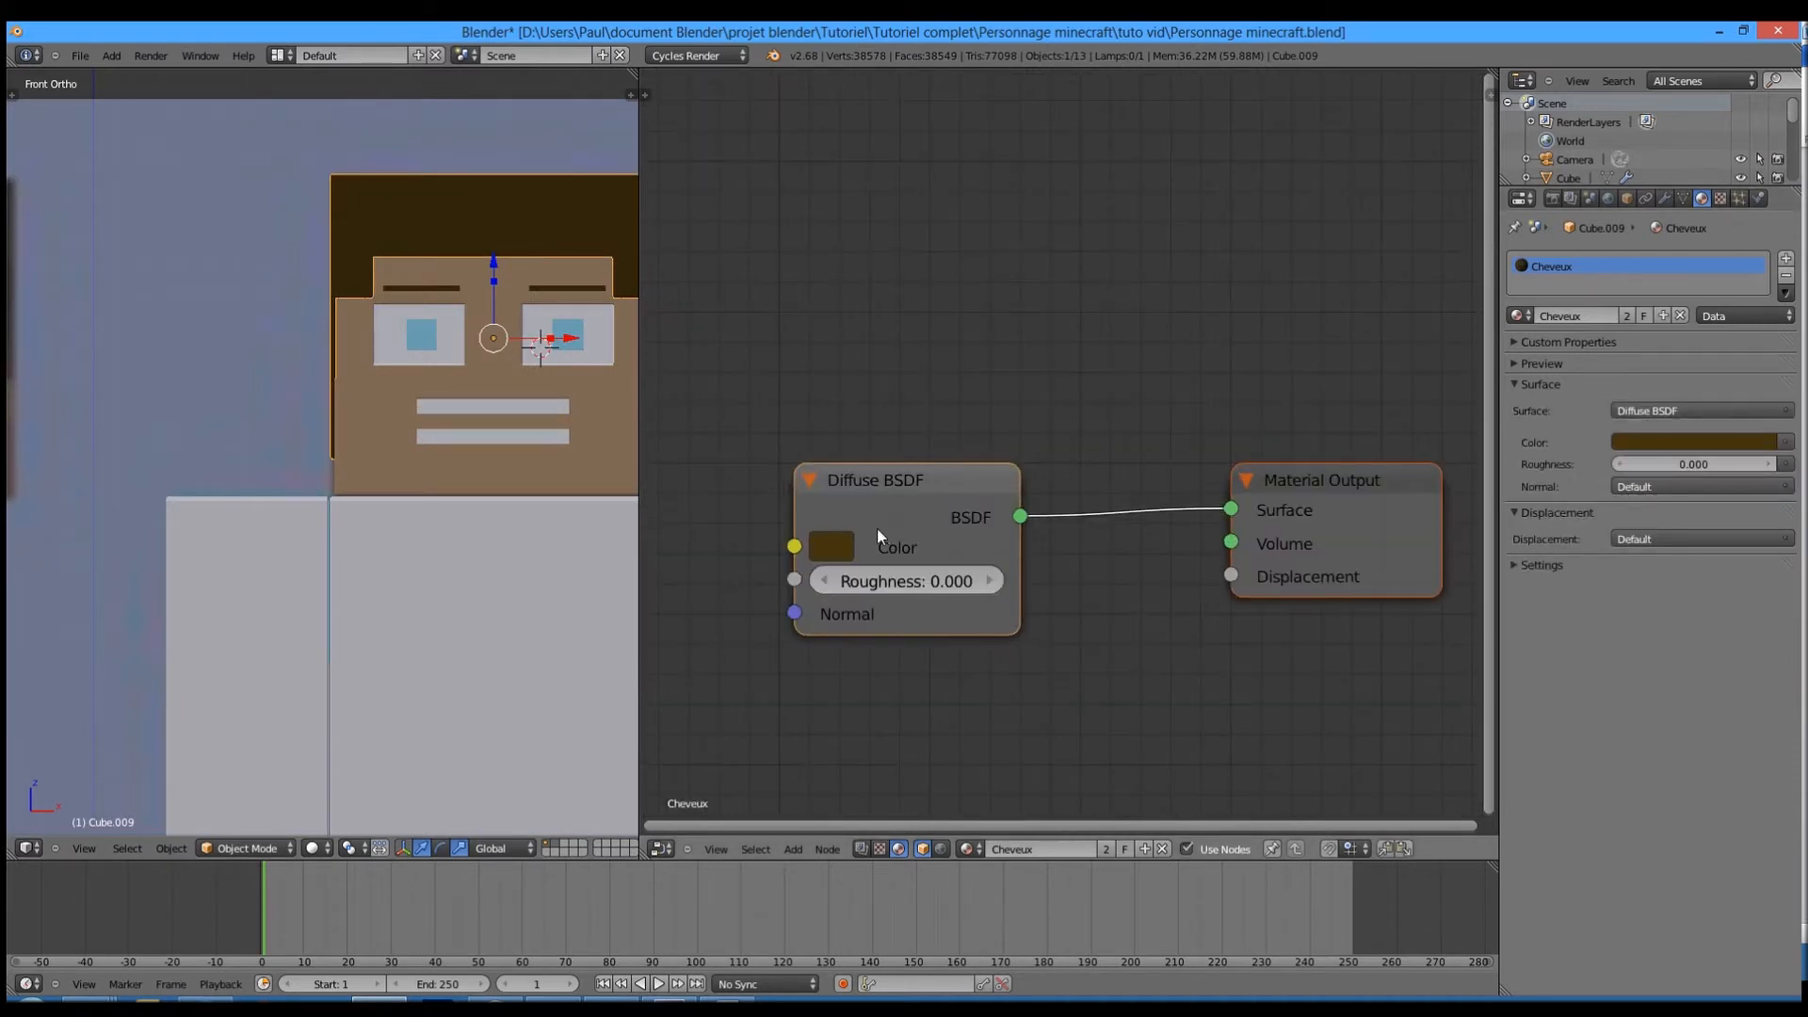
left_click(845, 541)
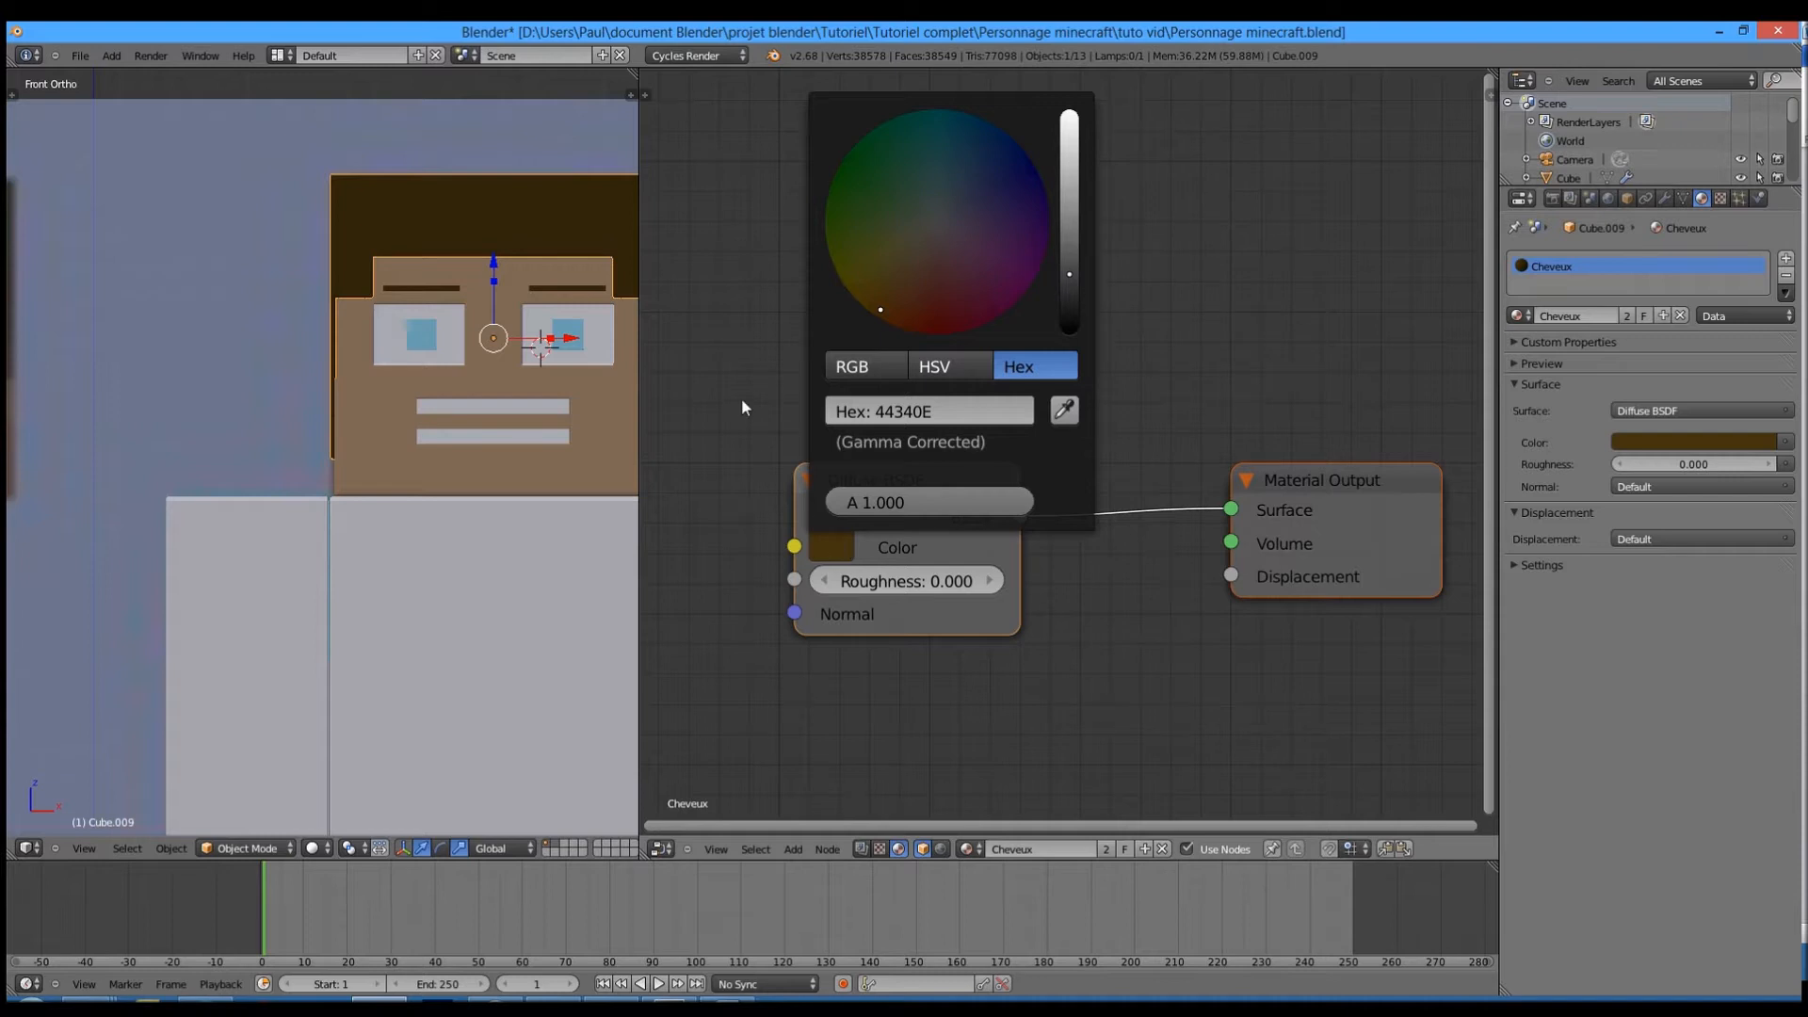
right_click(553, 292)
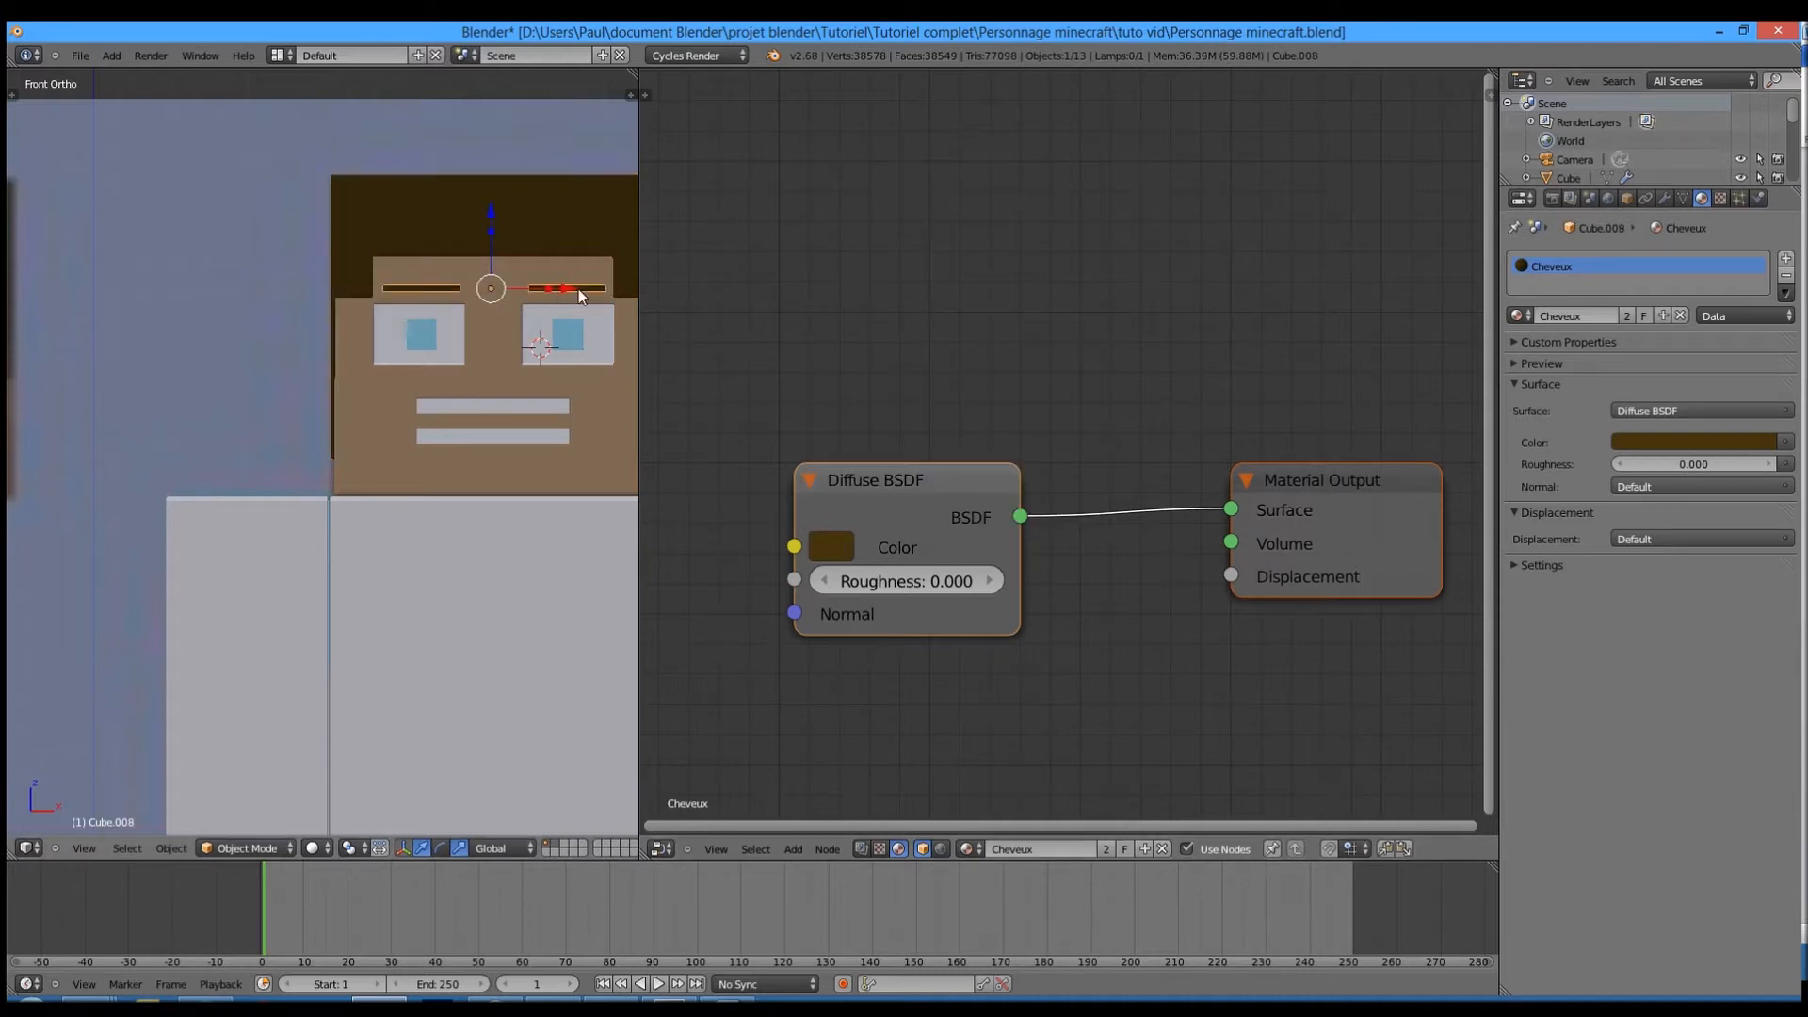
- Enable nodes for the pupils' yeux material and check its Diffuse BSDF color
right_click(565, 329)
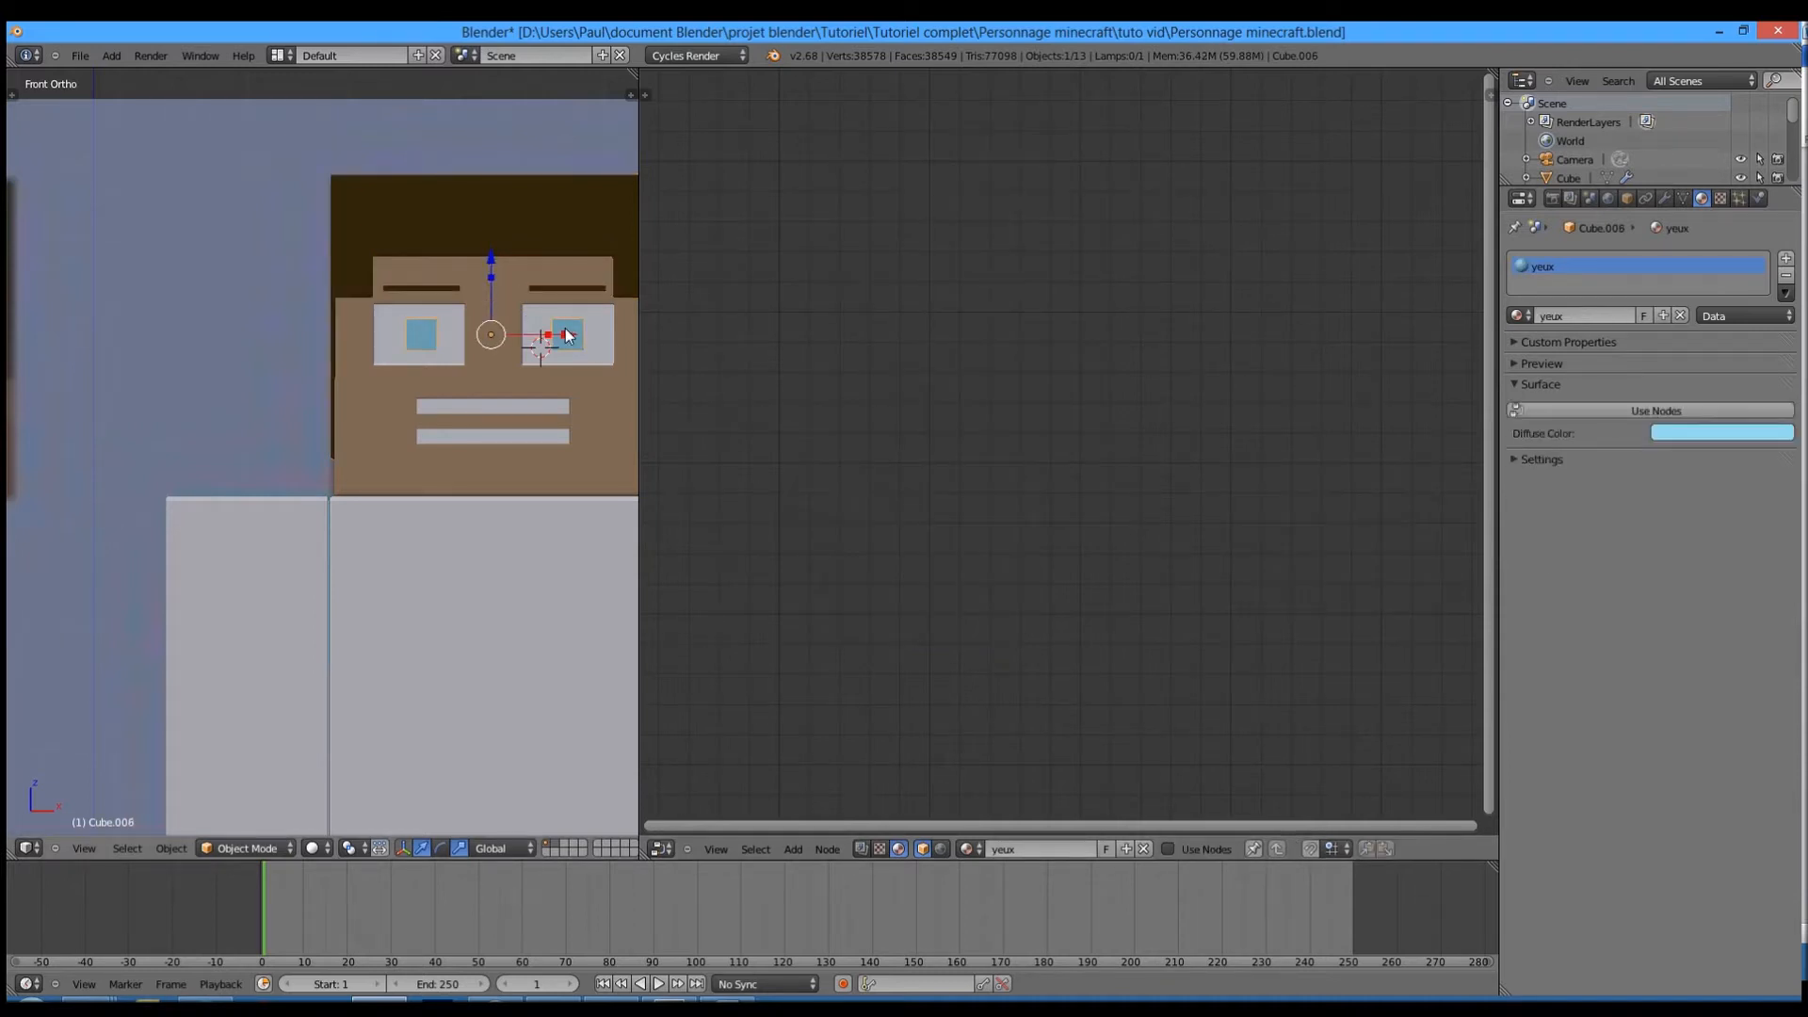
left_click(1561, 412)
left_click(832, 546)
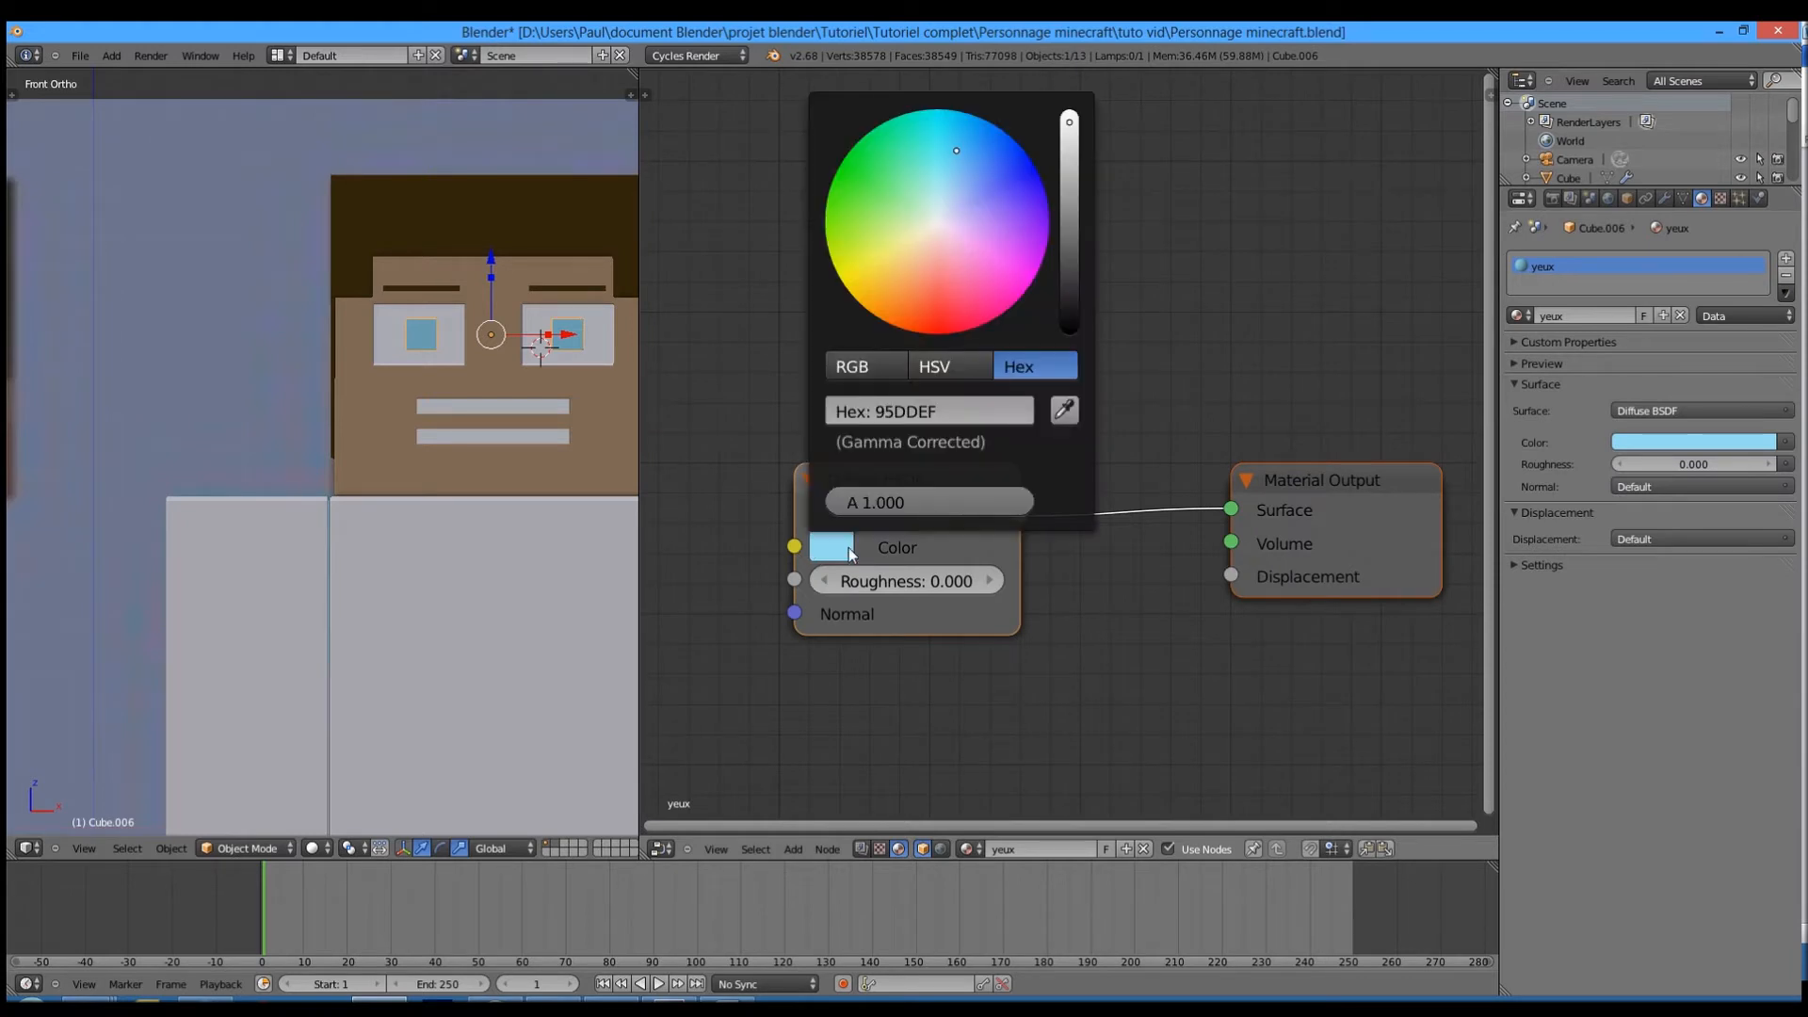
- Enable nodes for the teeth's dents material and check its Diffuse BSDF color
right_click(560, 407)
left_click(1601, 419)
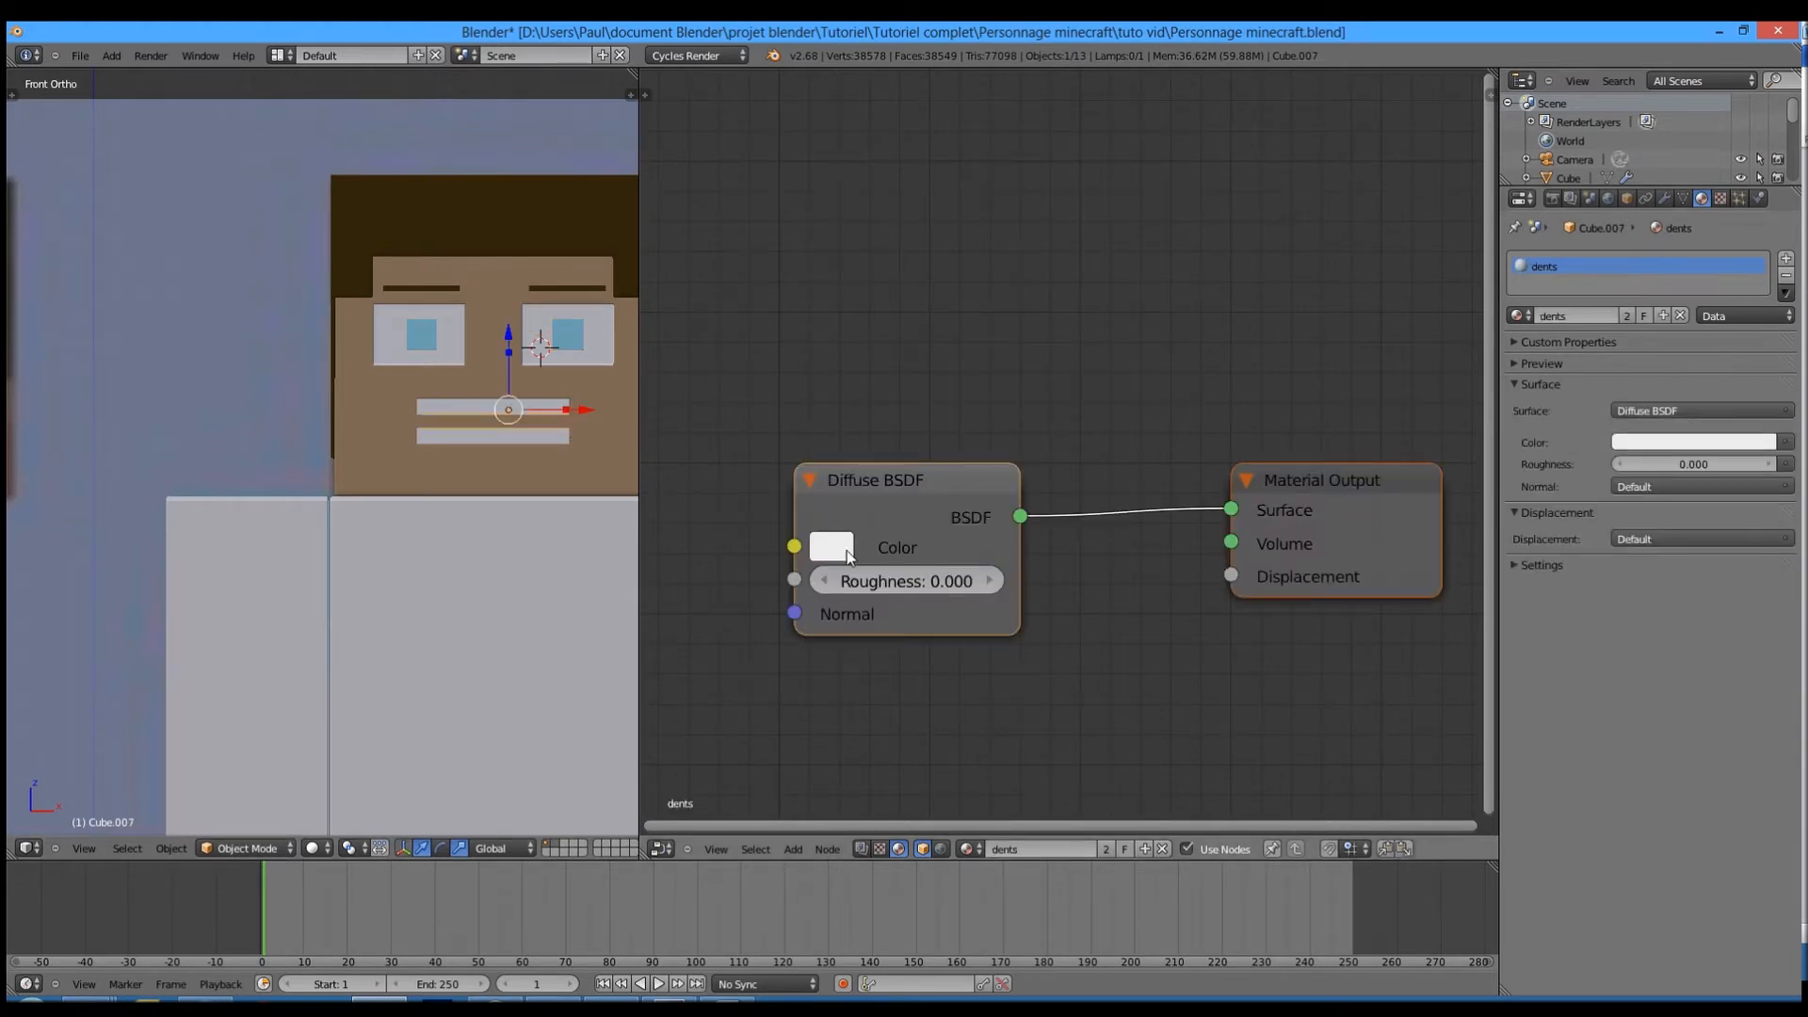
left_click(832, 547)
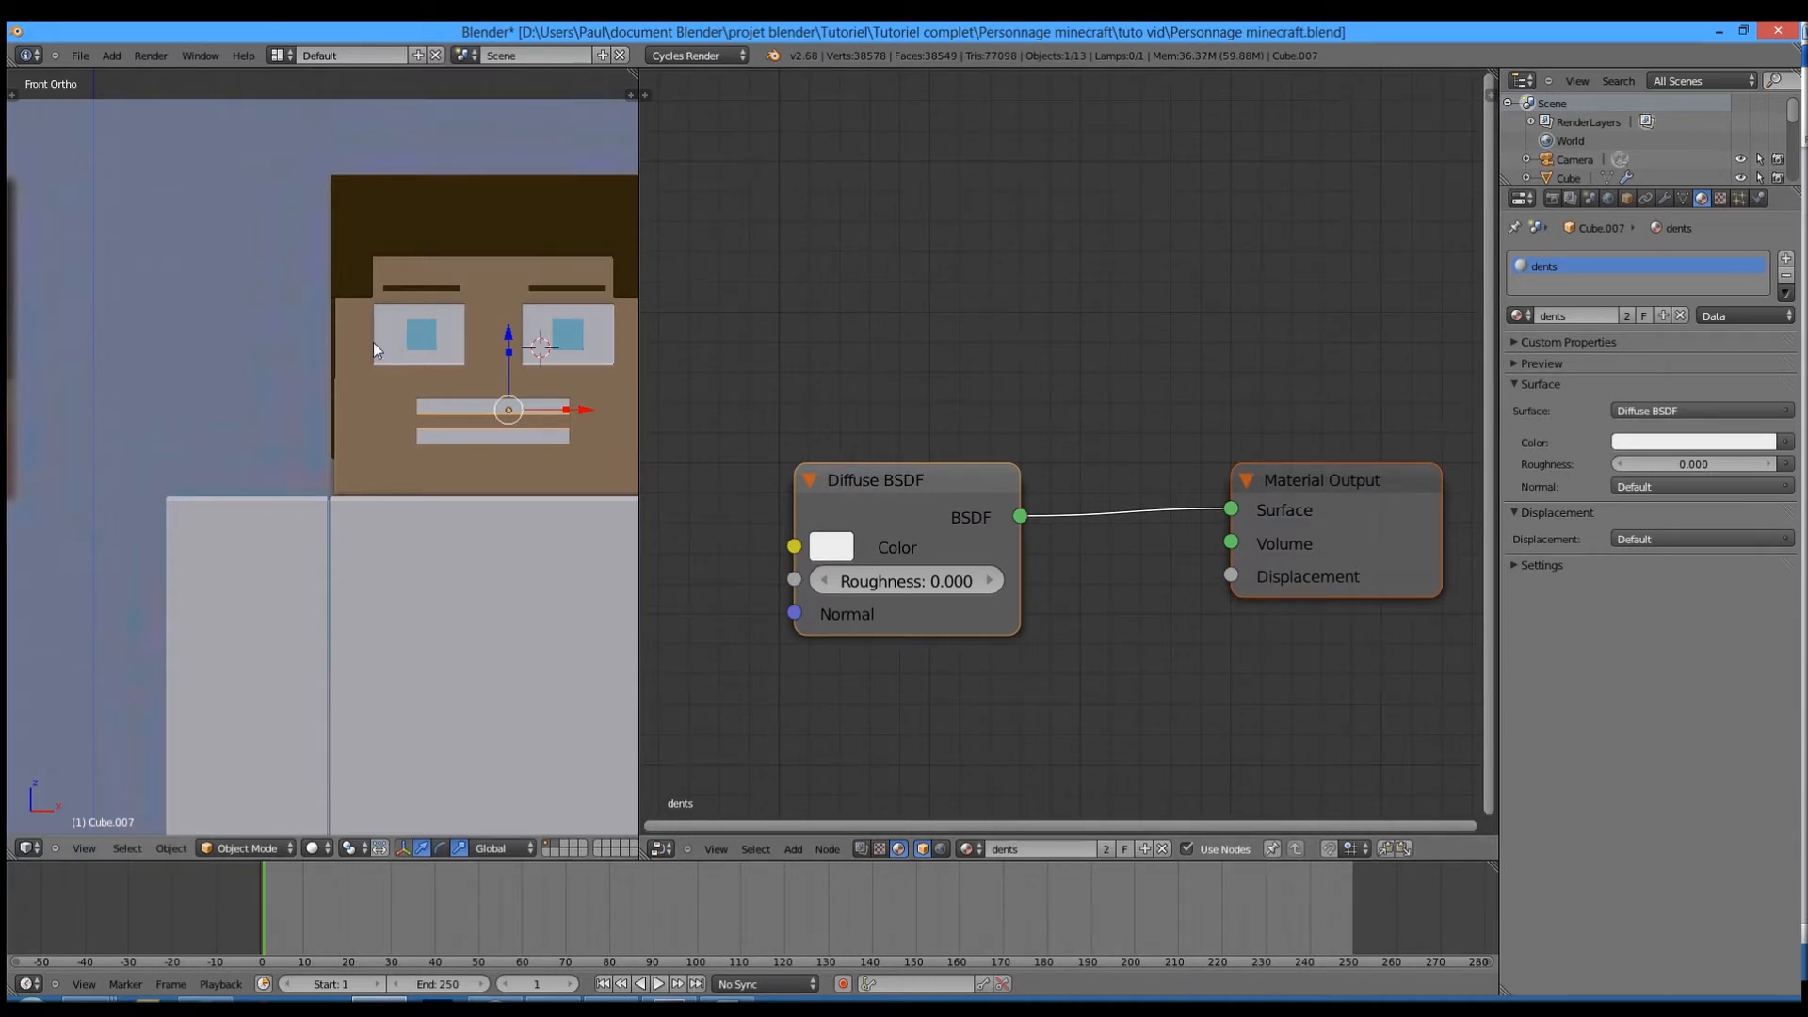
- Select the character's face and enable nodes for its Visage material
right_click(392, 409)
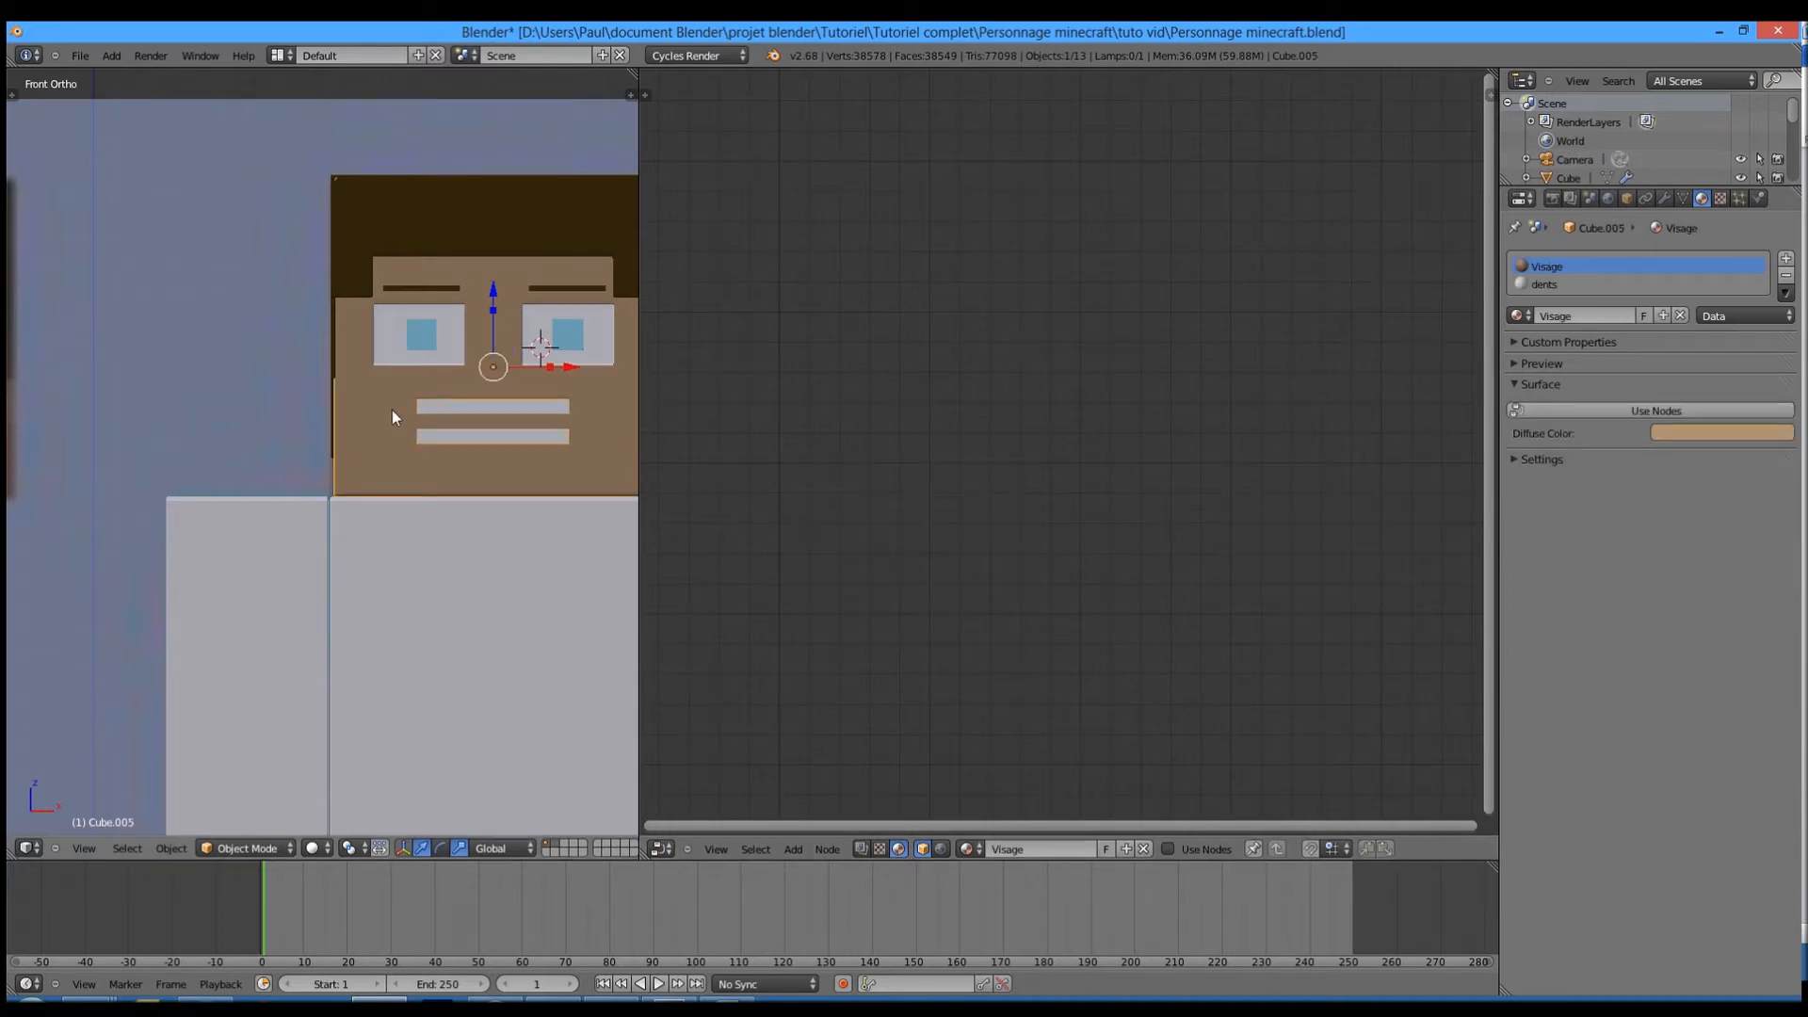
left_click(1529, 411)
scroll(895, 648, "down", 4)
middle_click_drag(904, 641, 1095, 661)
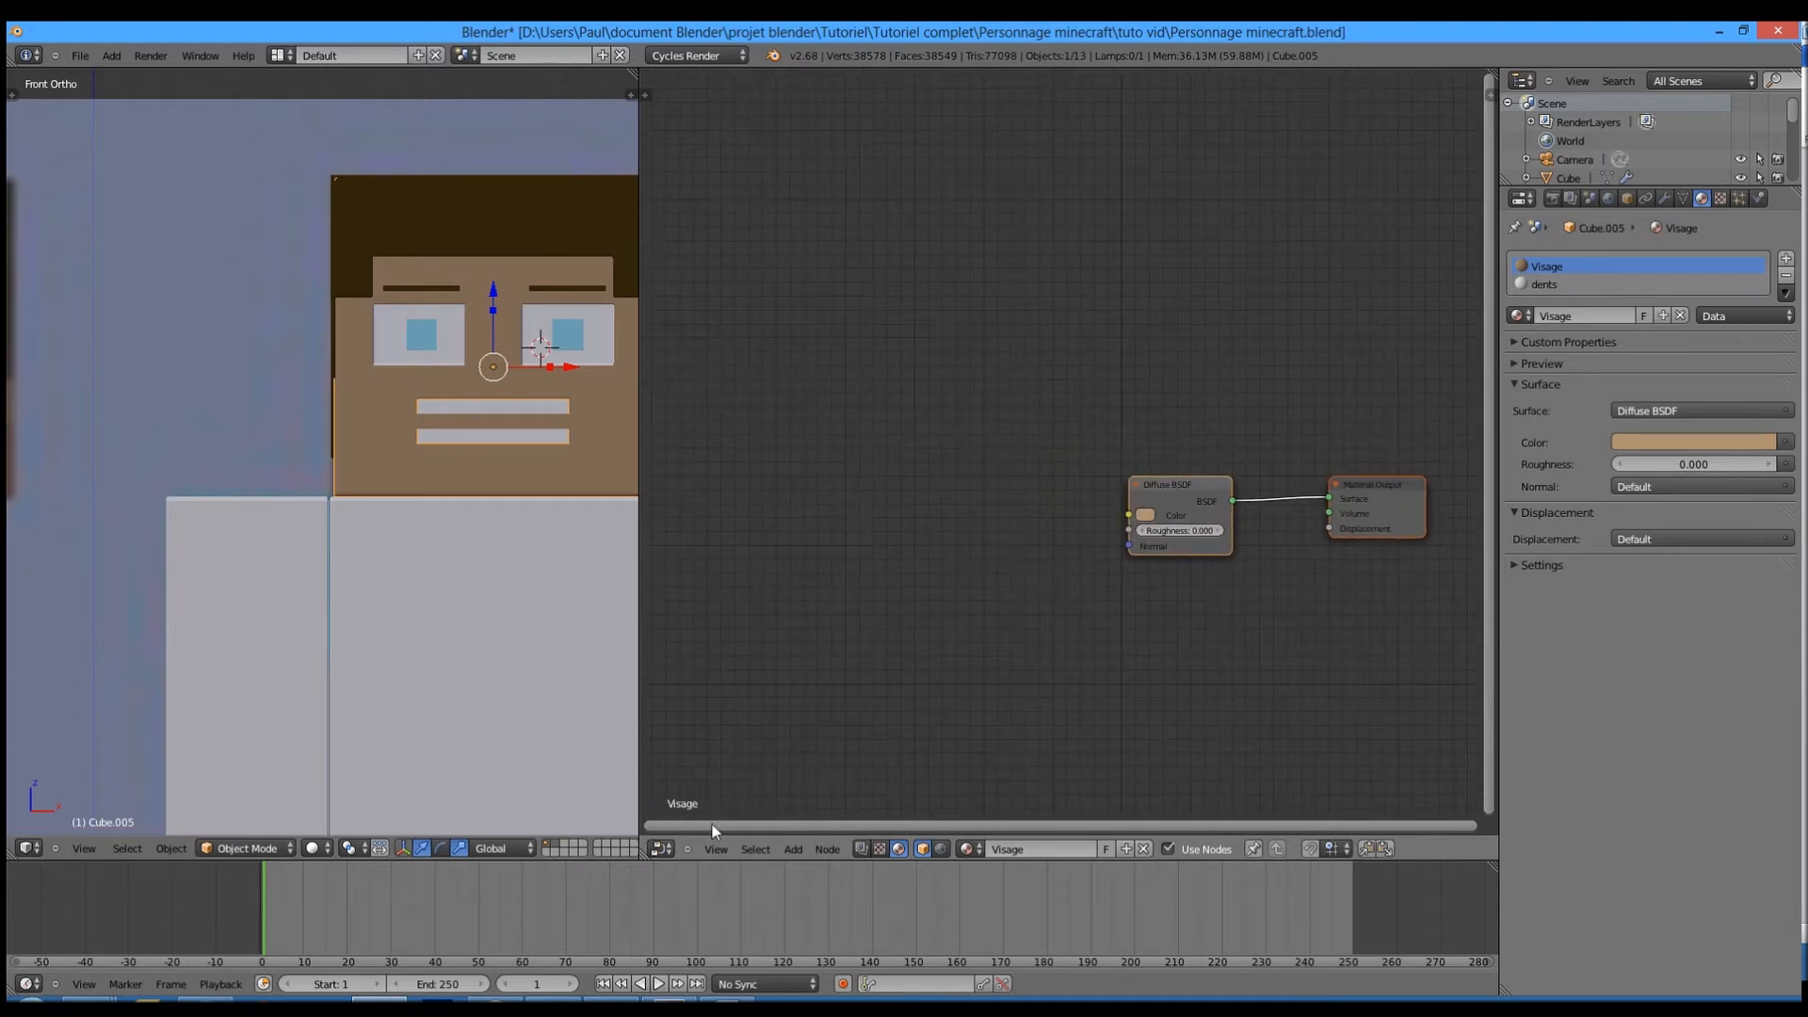
- Add a Wave Texture node to the Visage material, well before the Diffuse BSDF node
left_click(769, 851)
left_click(785, 852)
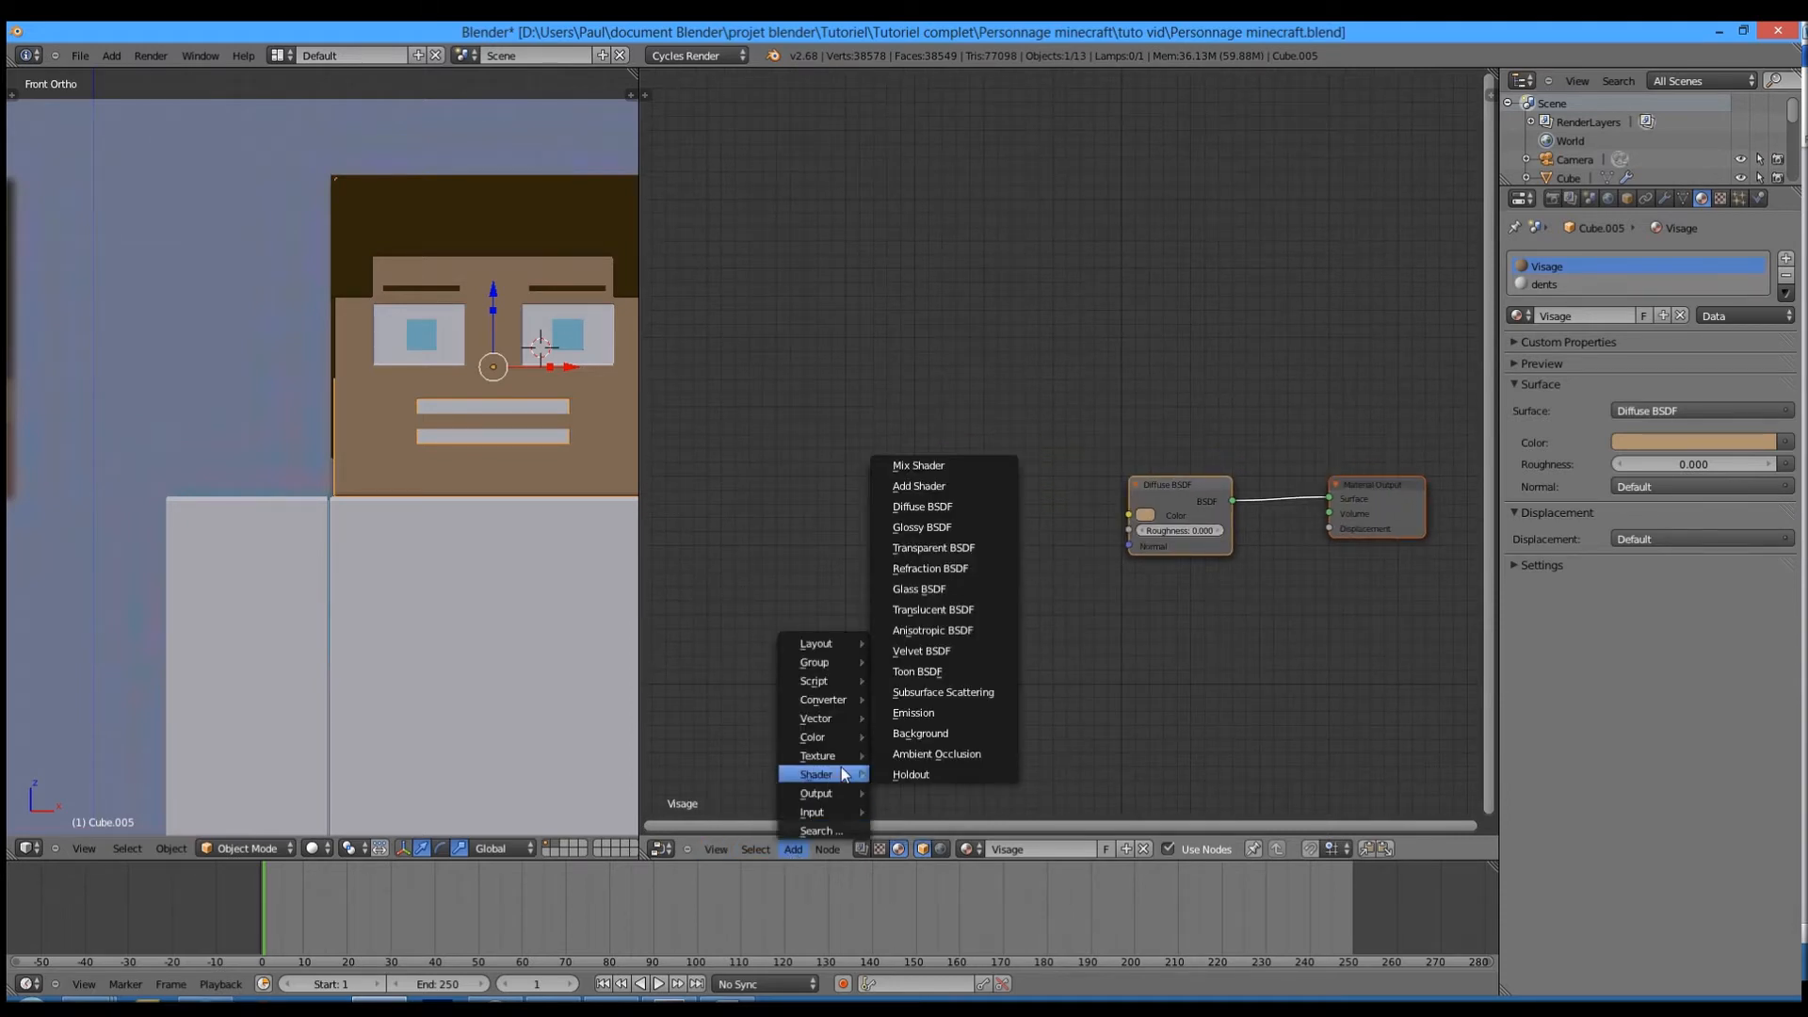
mouse_move(829, 756)
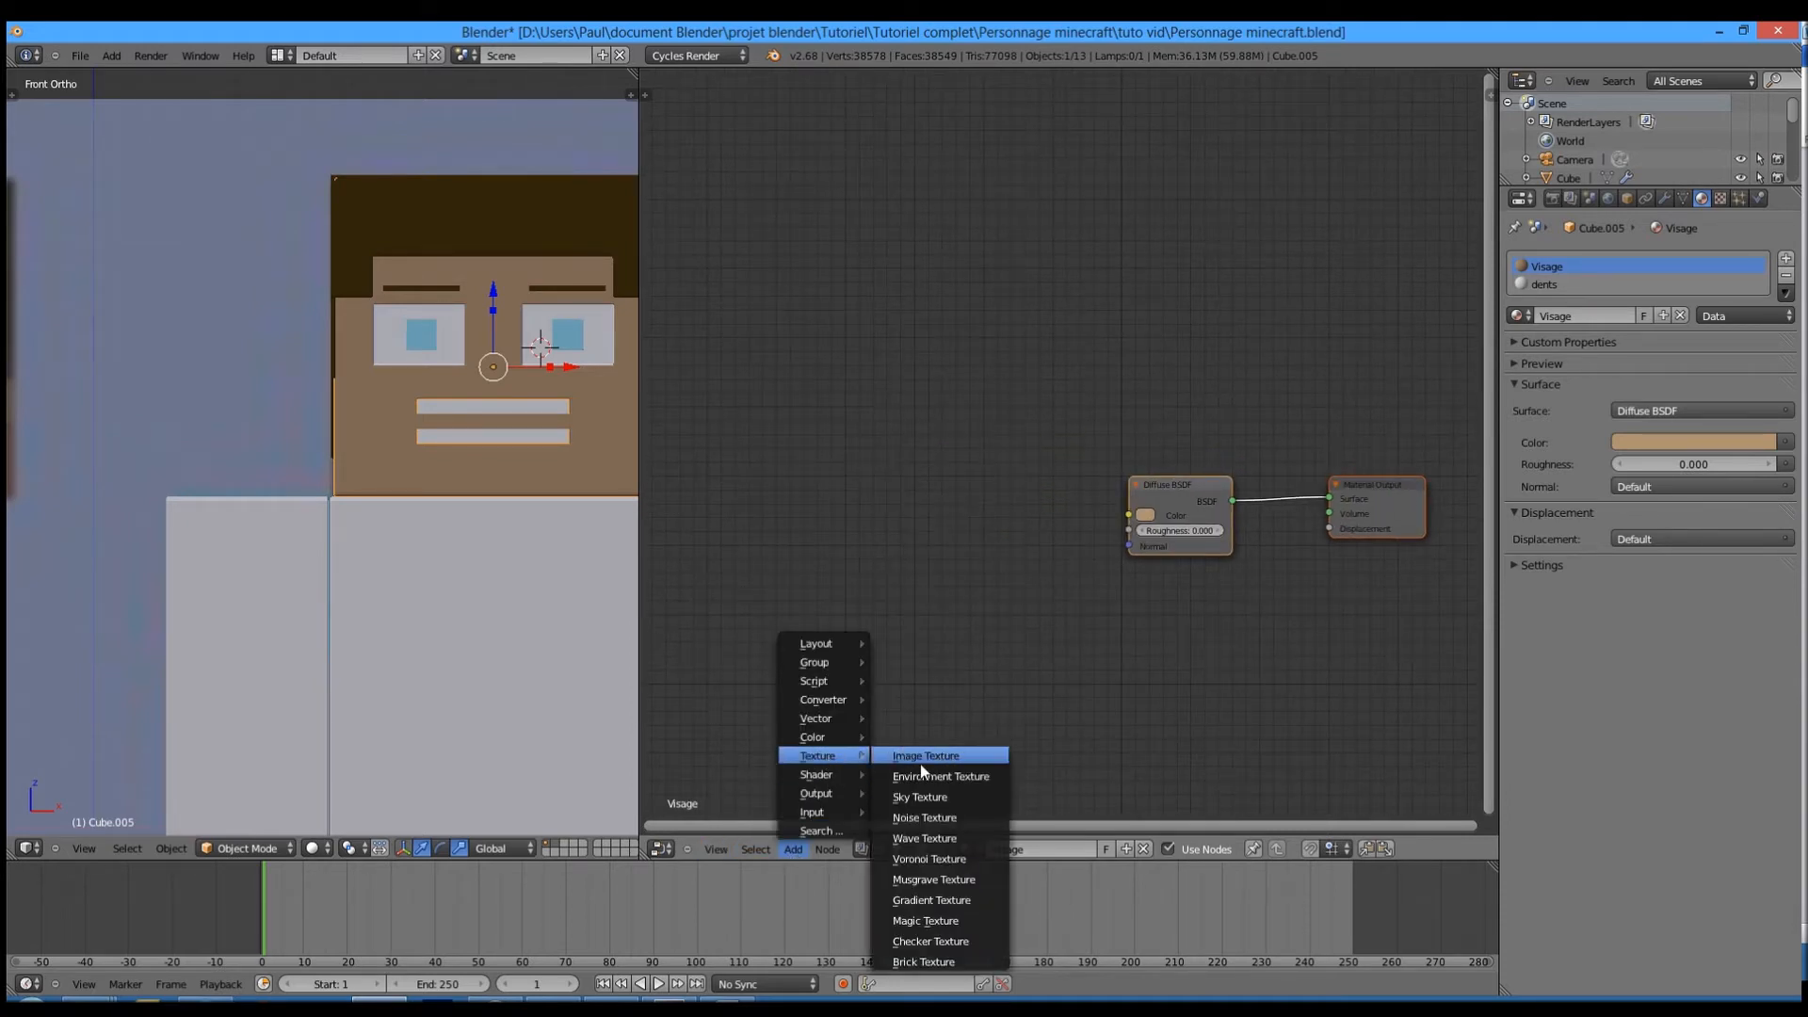
left_click(924, 838)
left_click(720, 435)
scroll(801, 565, "up", 3)
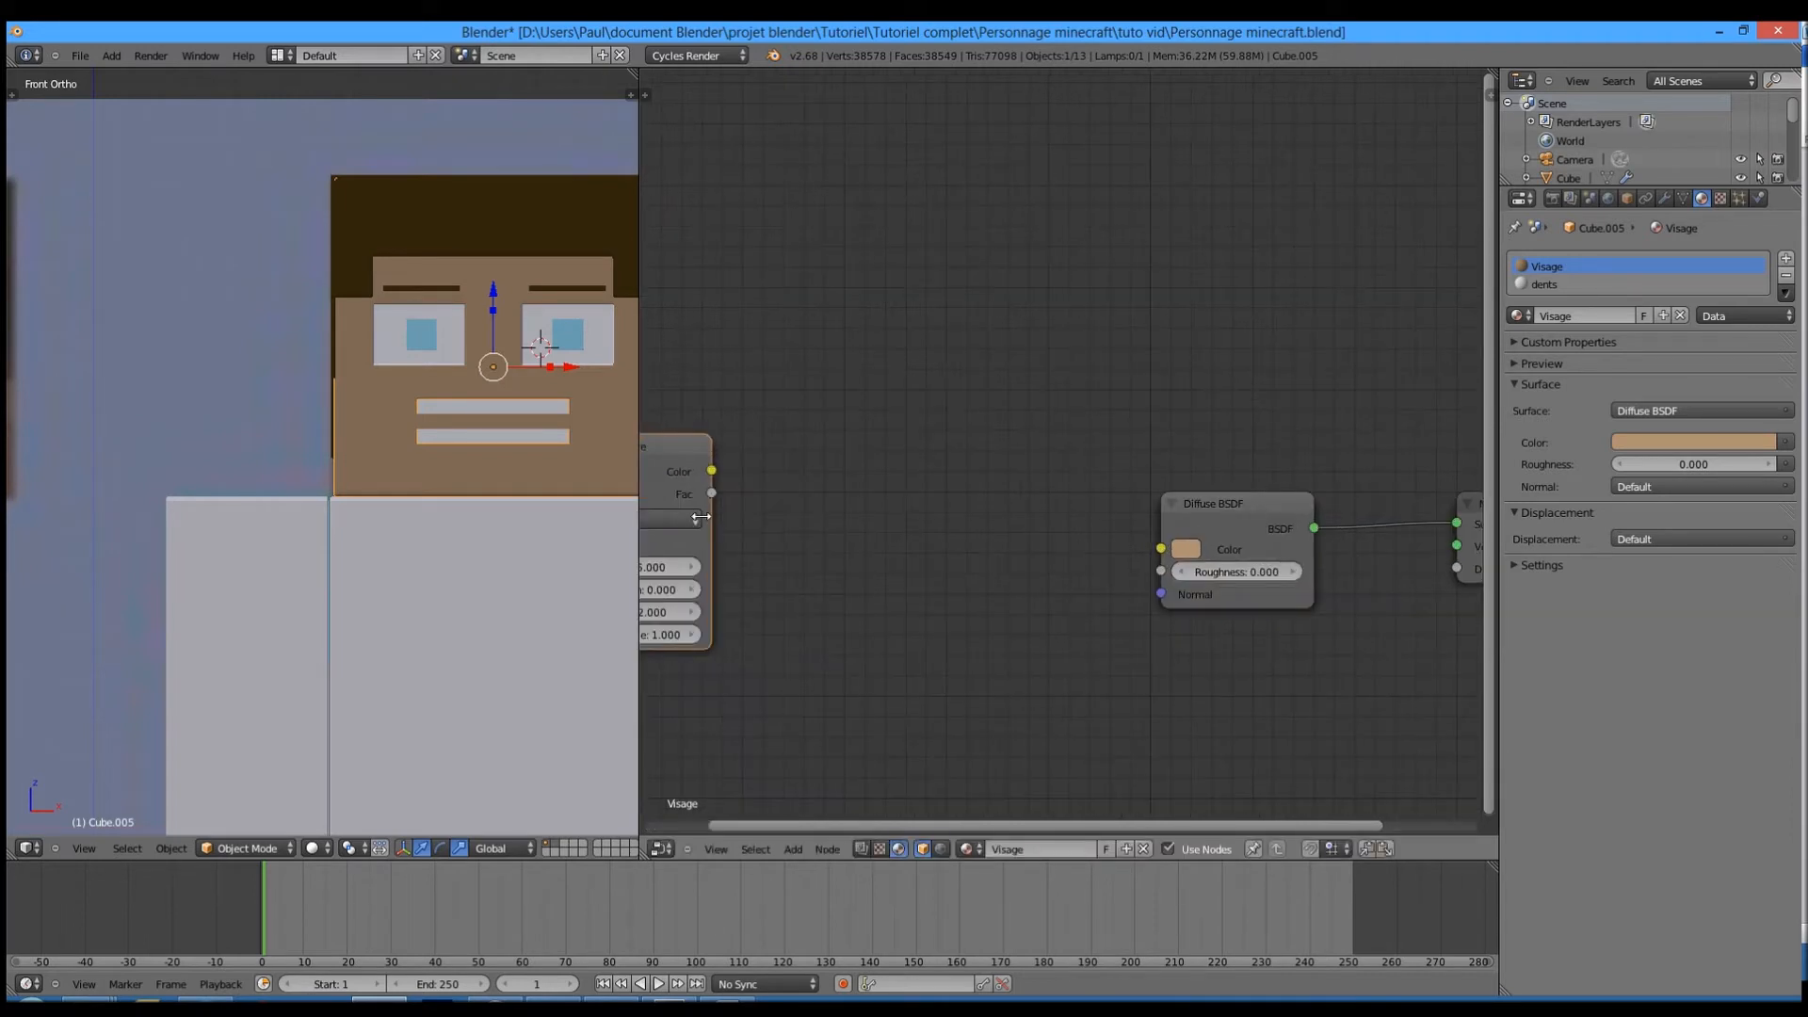
middle_click_drag(788, 566, 1130, 544)
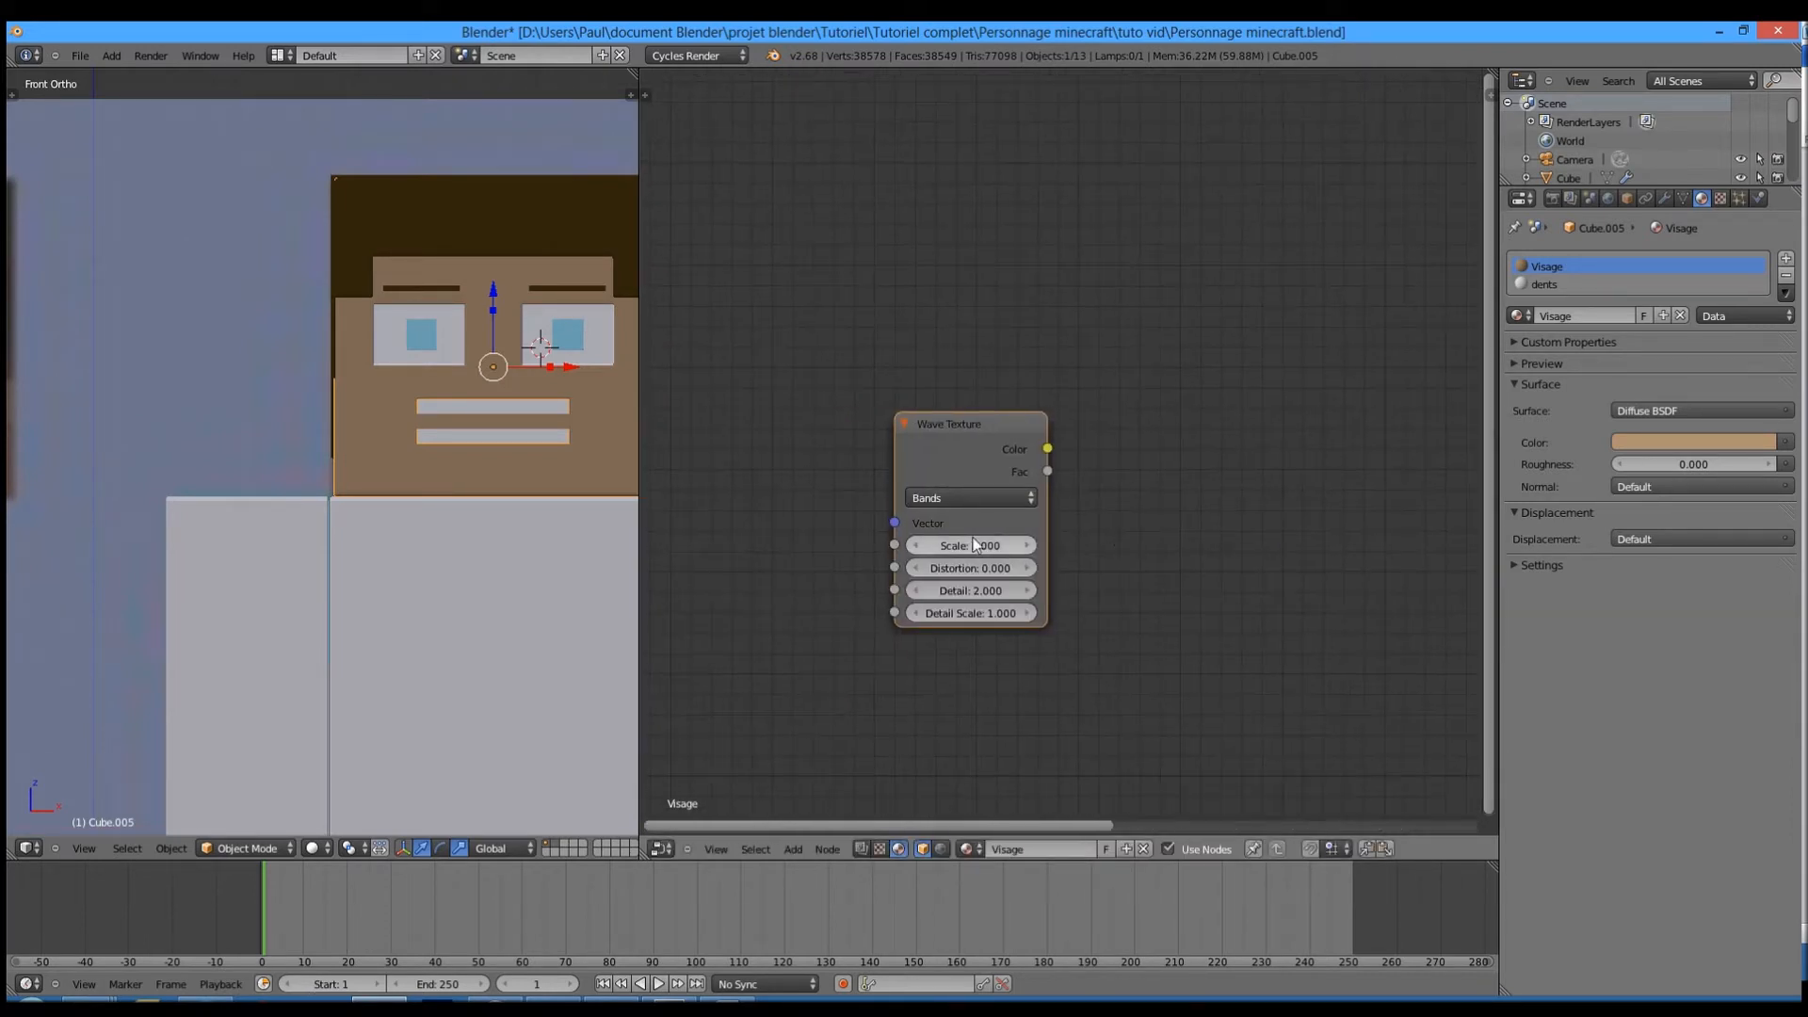
- Set the Wave Texture's scale and distortion both to 50, leaving its detail settings as they are
left_click(956, 541)
type("50")
key("Tab")
type("50")
key("Tab")
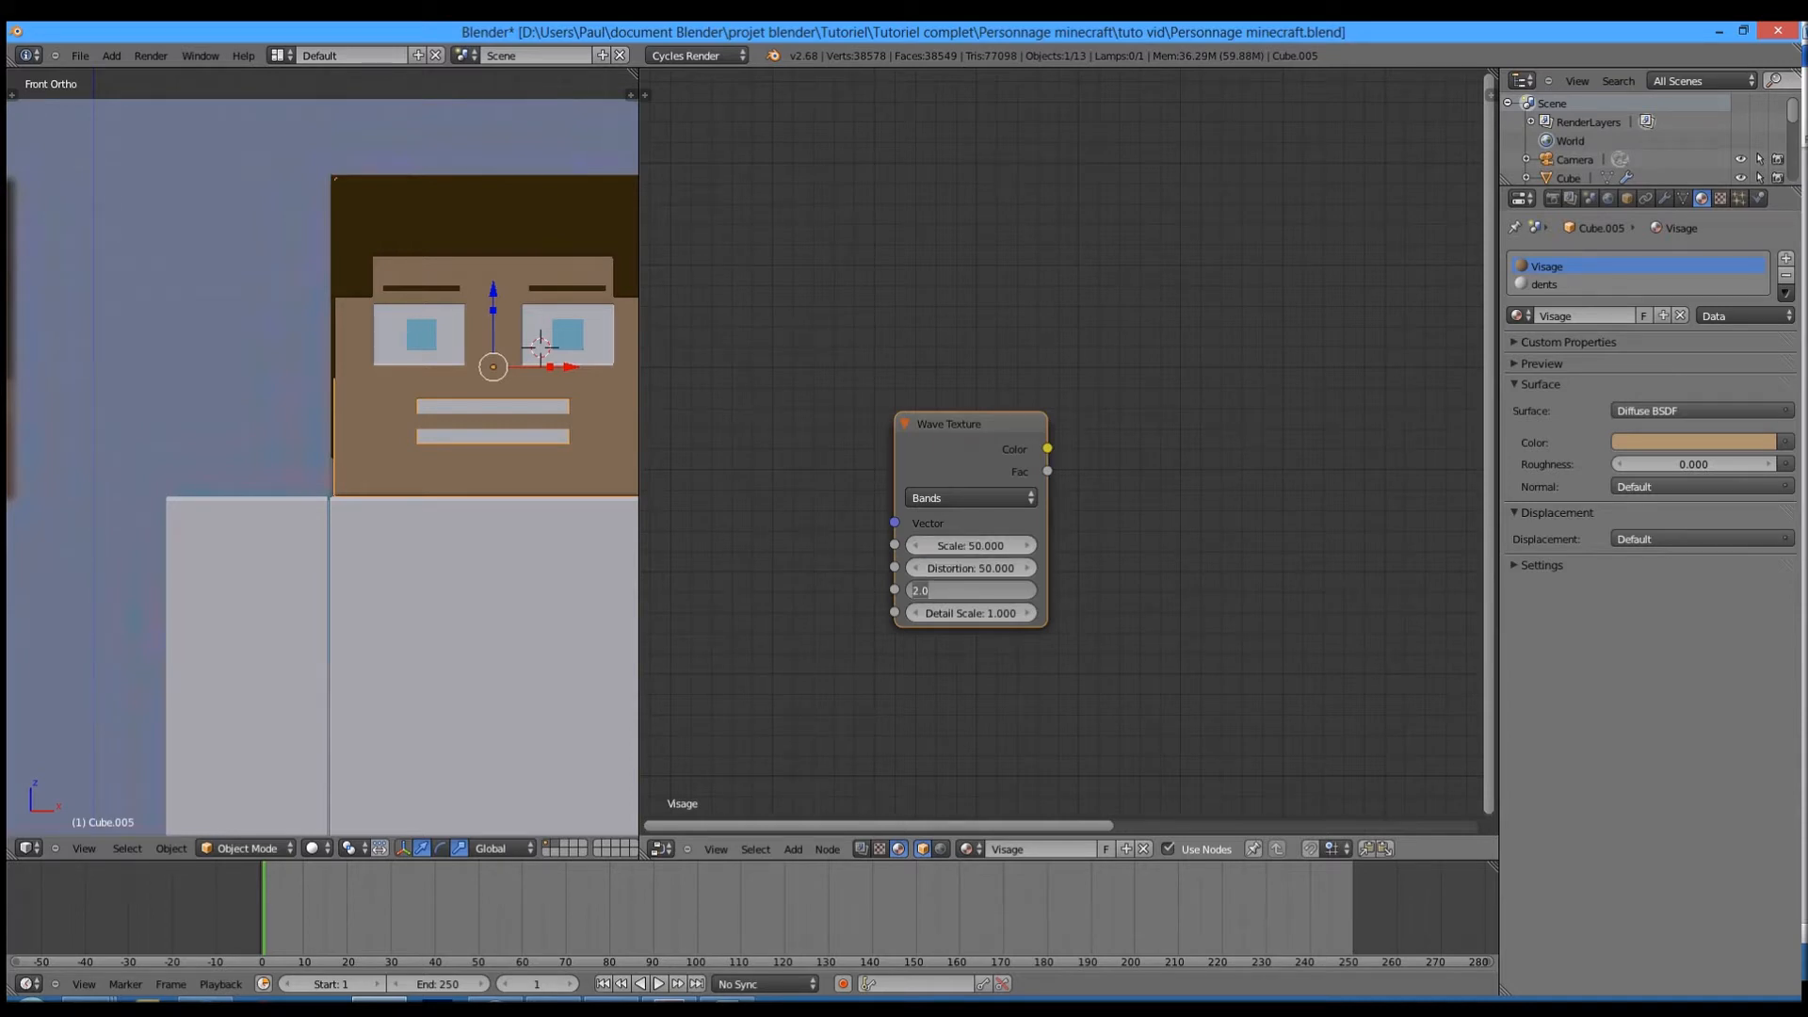
key("Tab")
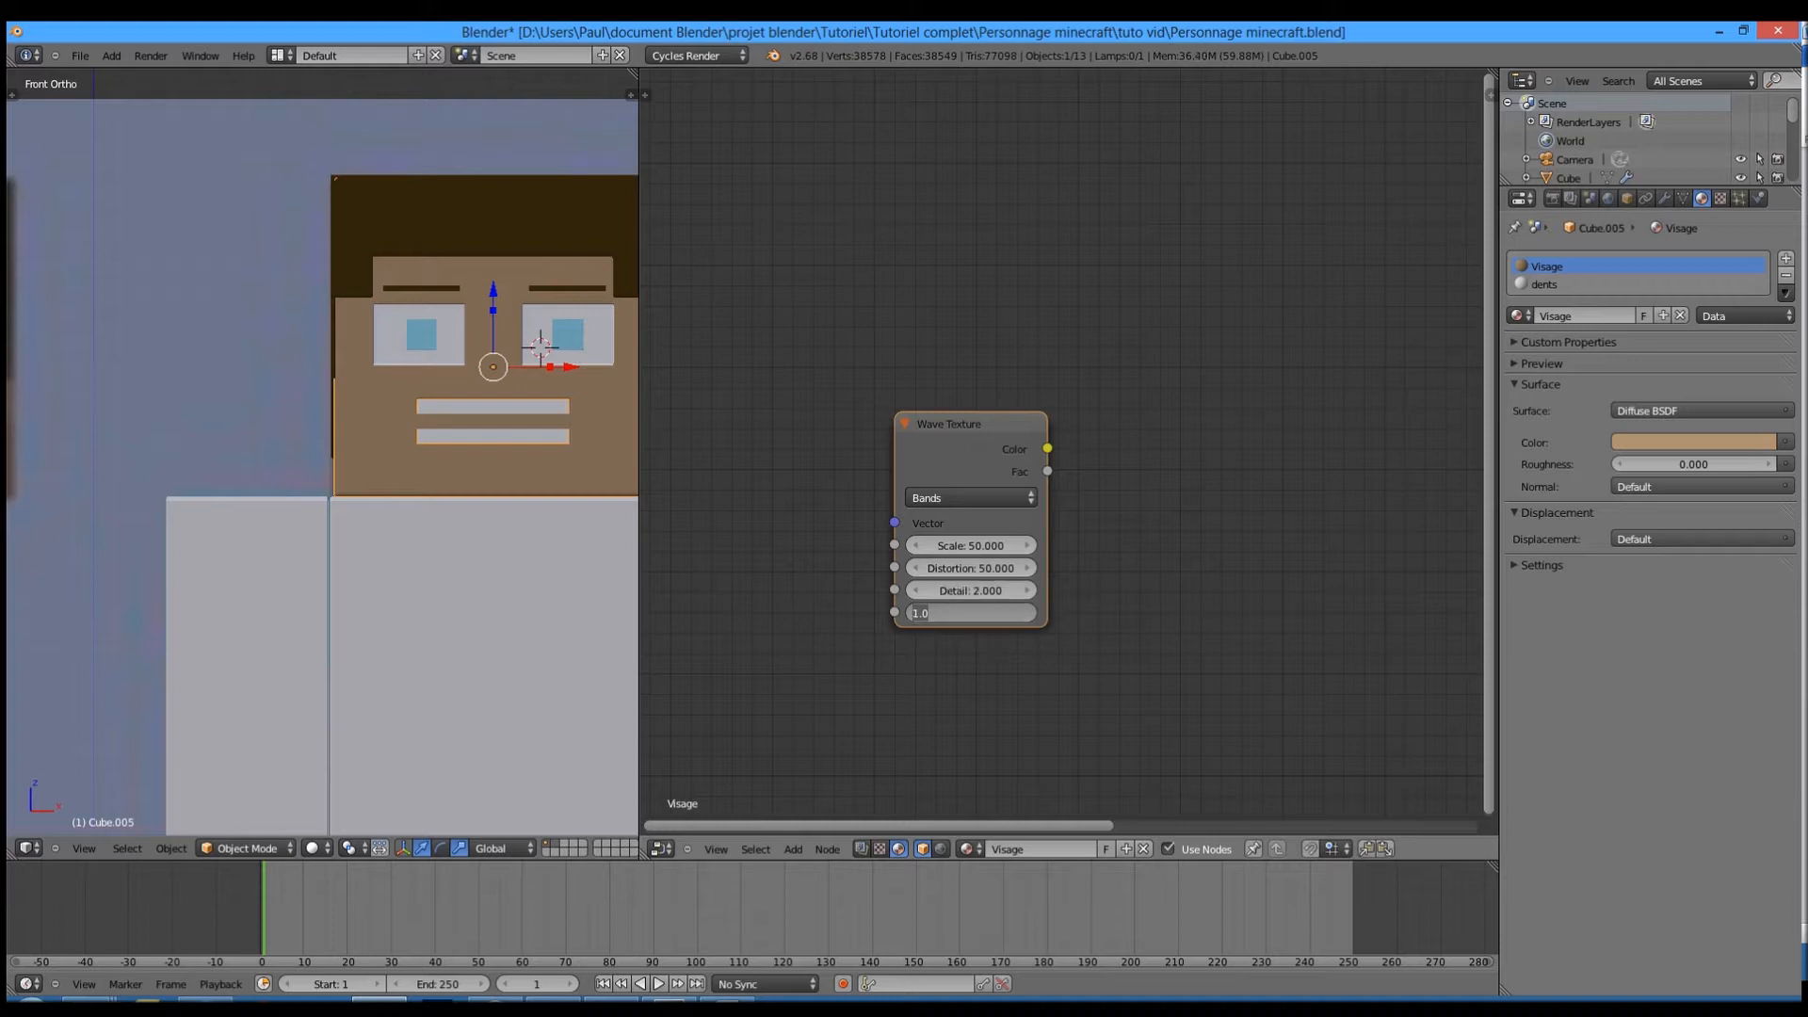
key("Tab")
key("Return")
- Insert a narrowed MixRGB node, linking the Wave Texture's Color to its Fac and its Color output to the Diffuse BSDF color
middle_click_drag(1178, 505, 1014, 509)
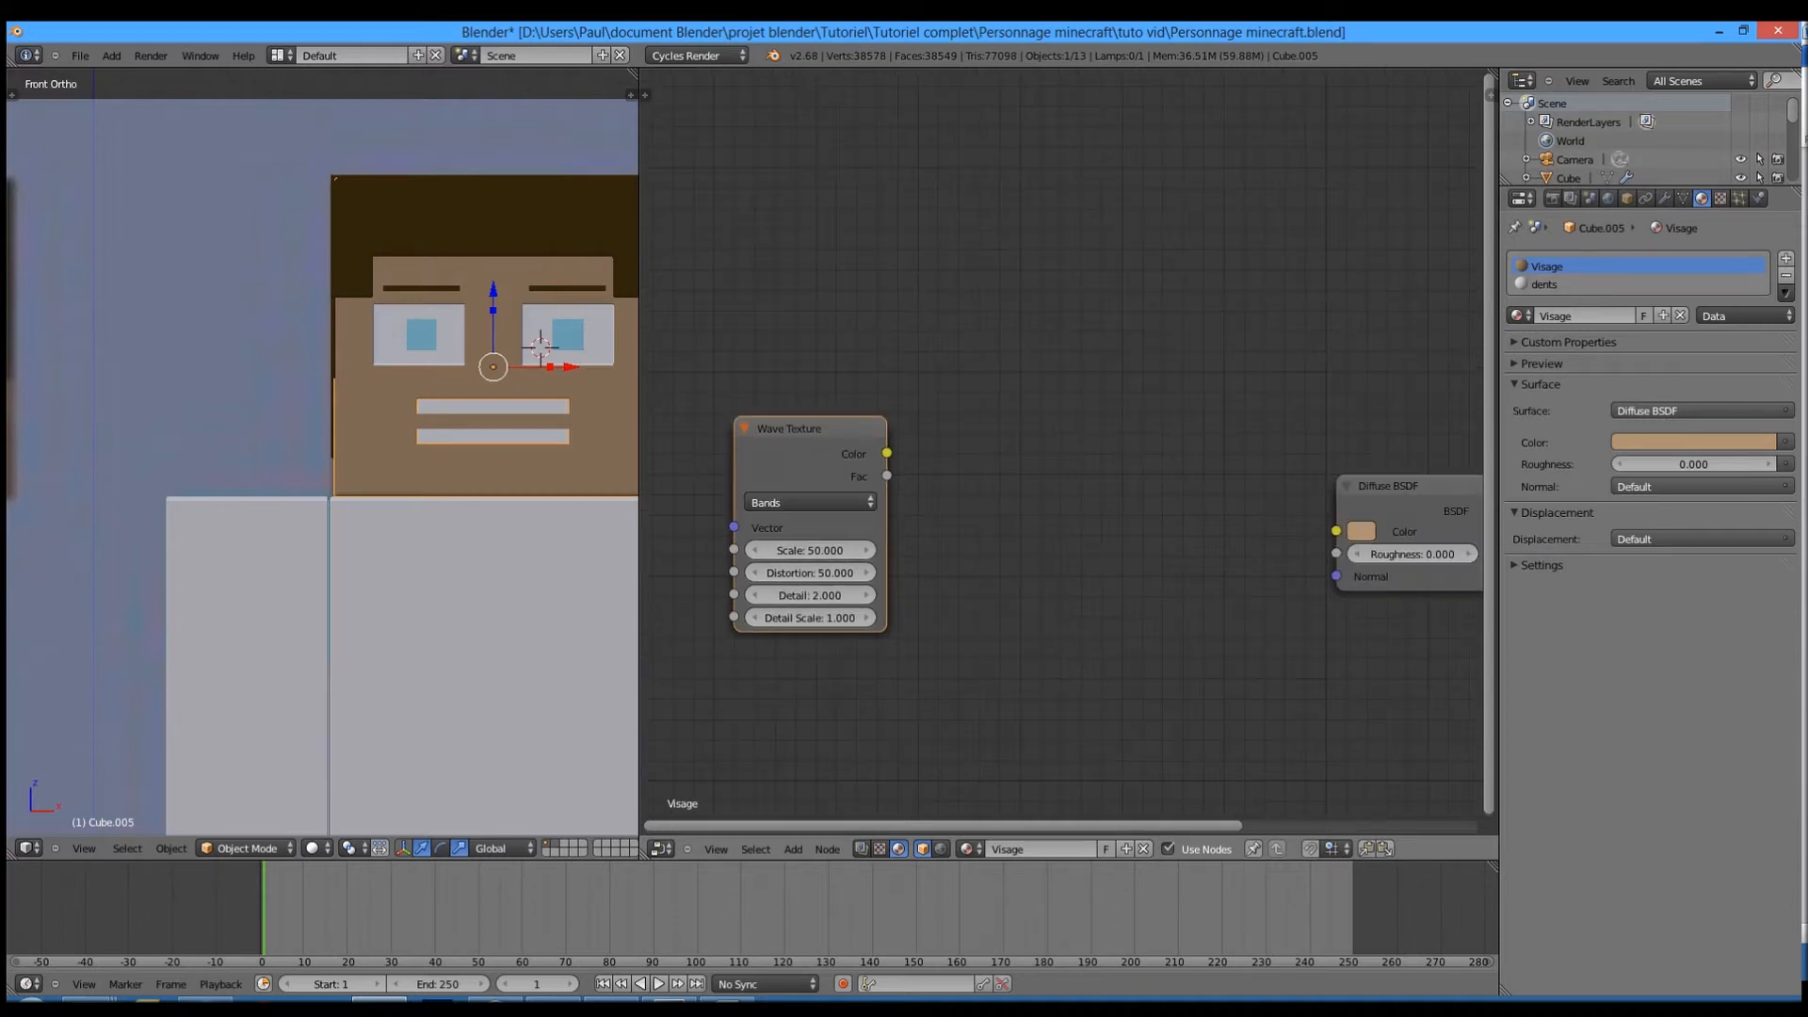
left_click(793, 848)
mouse_move(823, 742)
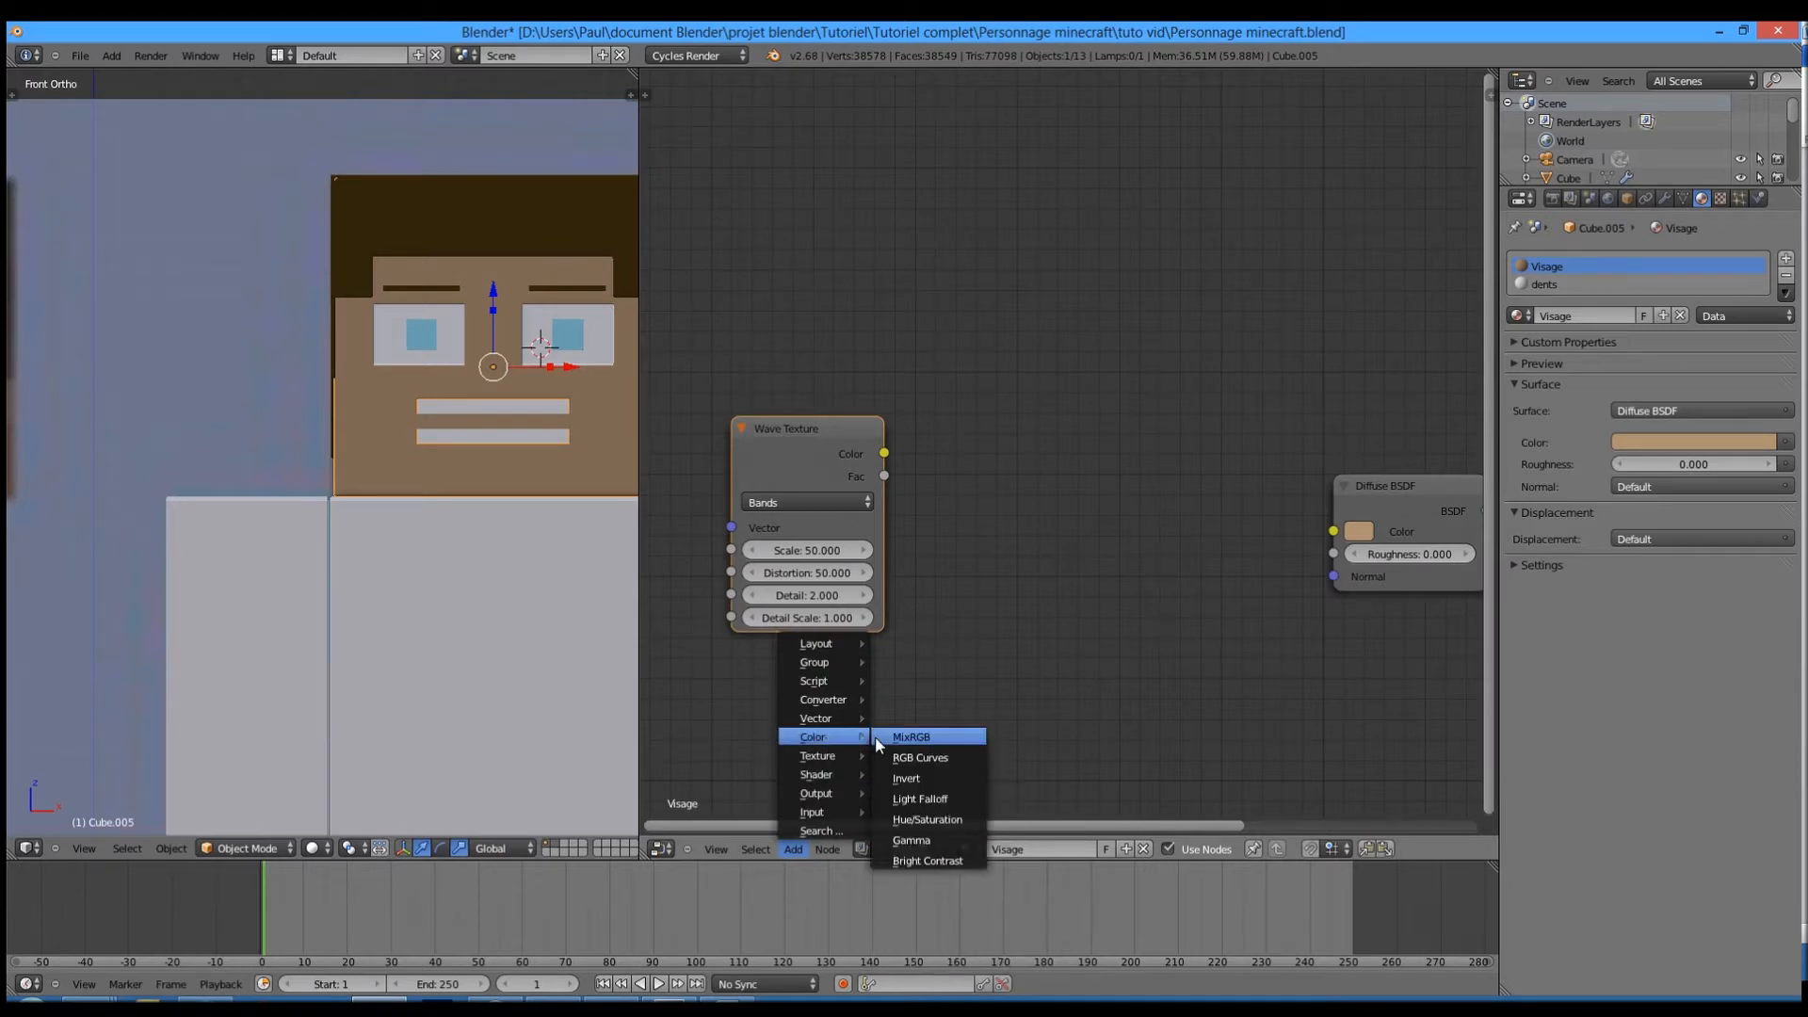
mouse_move(821, 707)
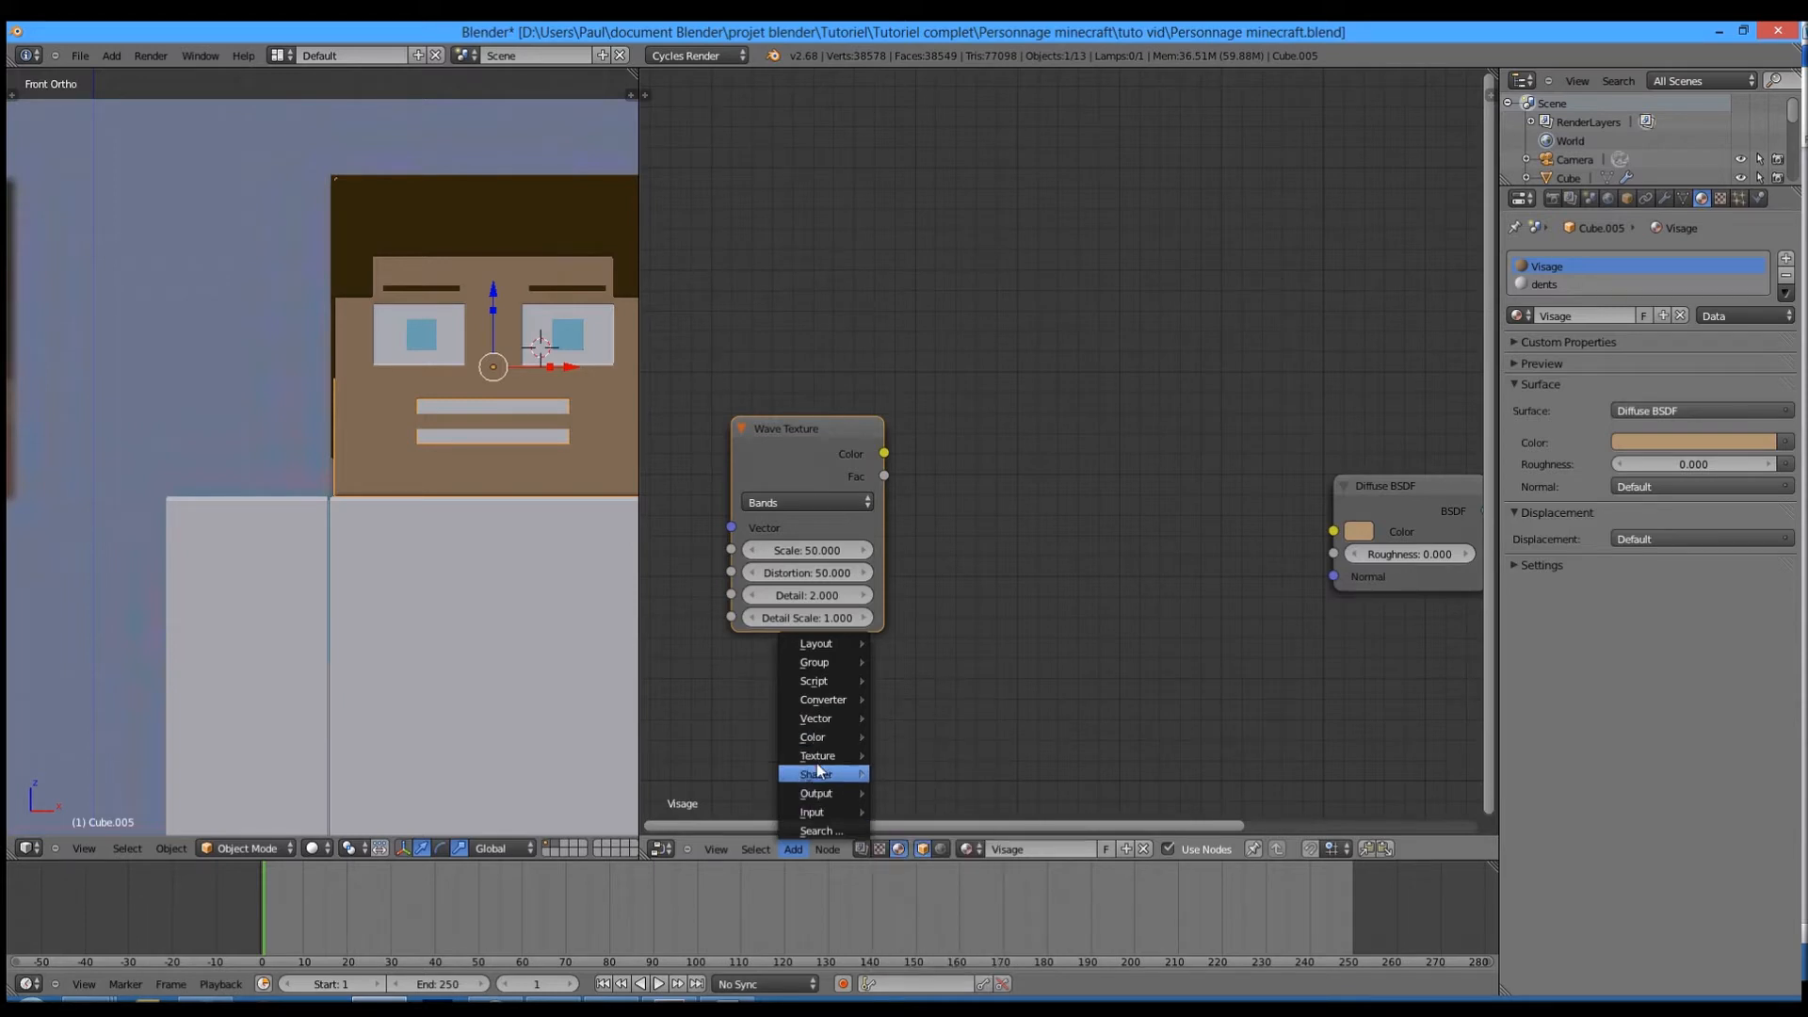
mouse_move(811, 781)
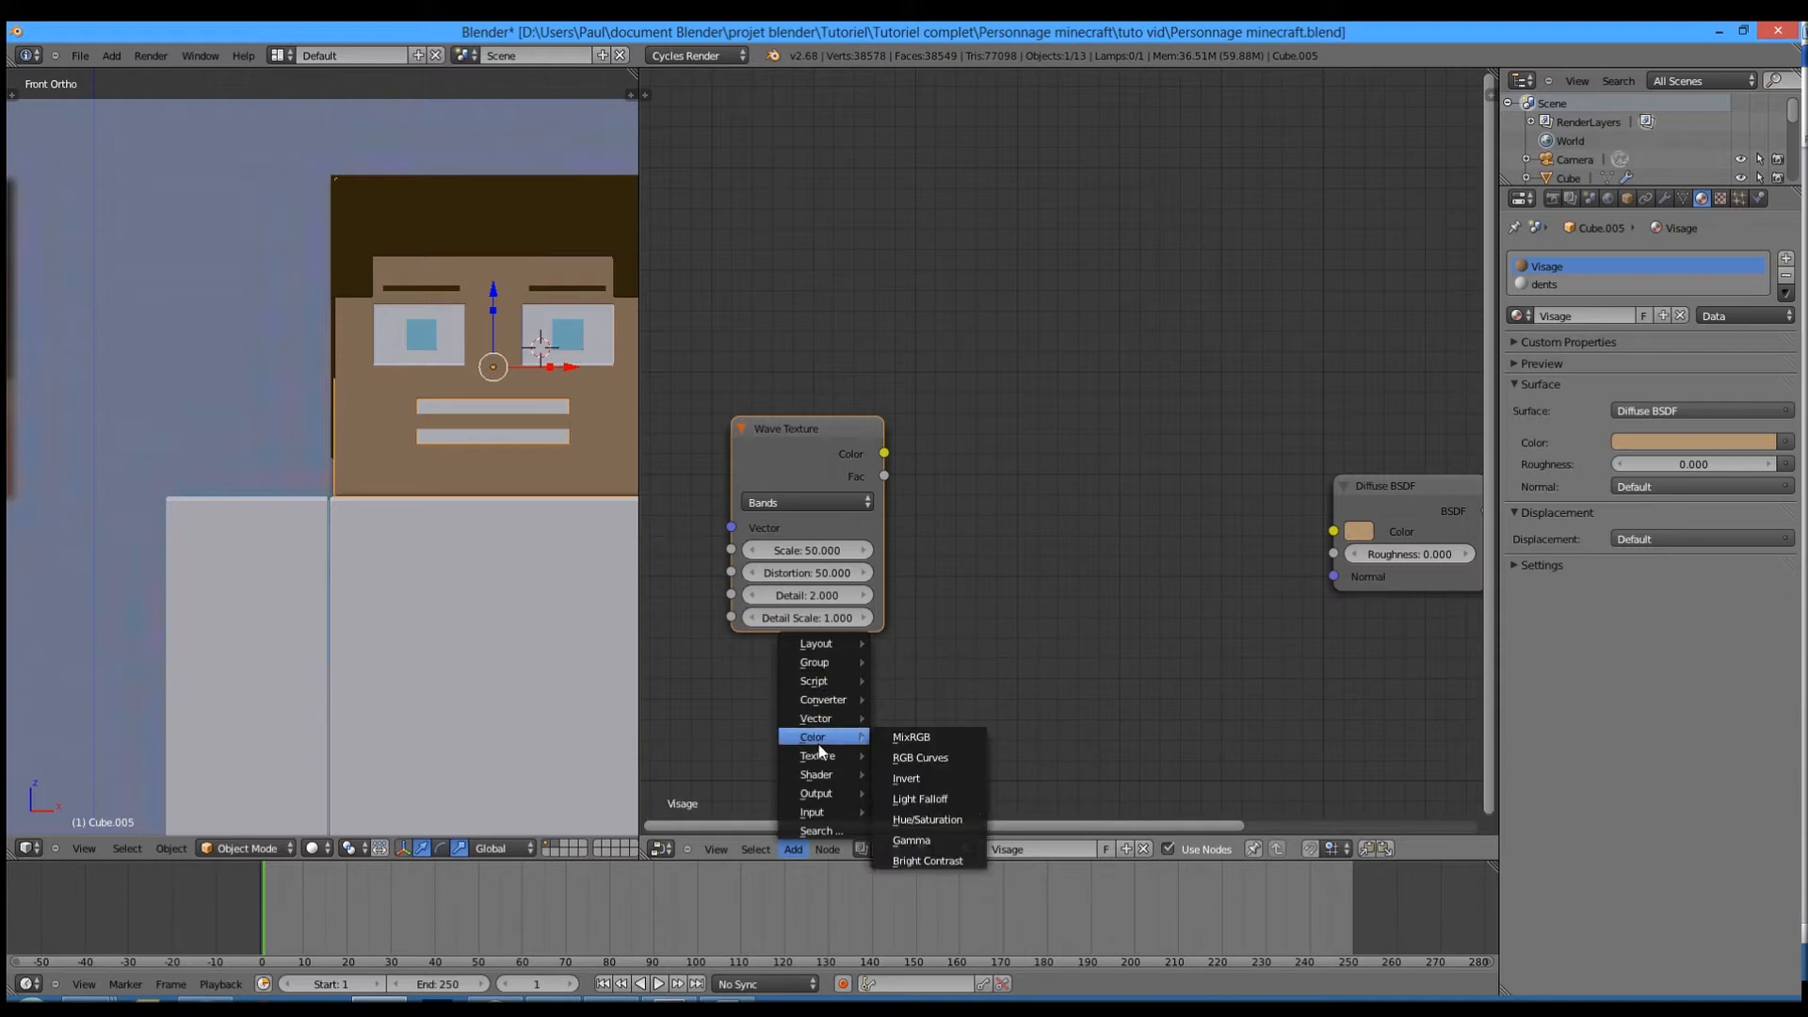
left_click(940, 737)
left_click(1077, 431)
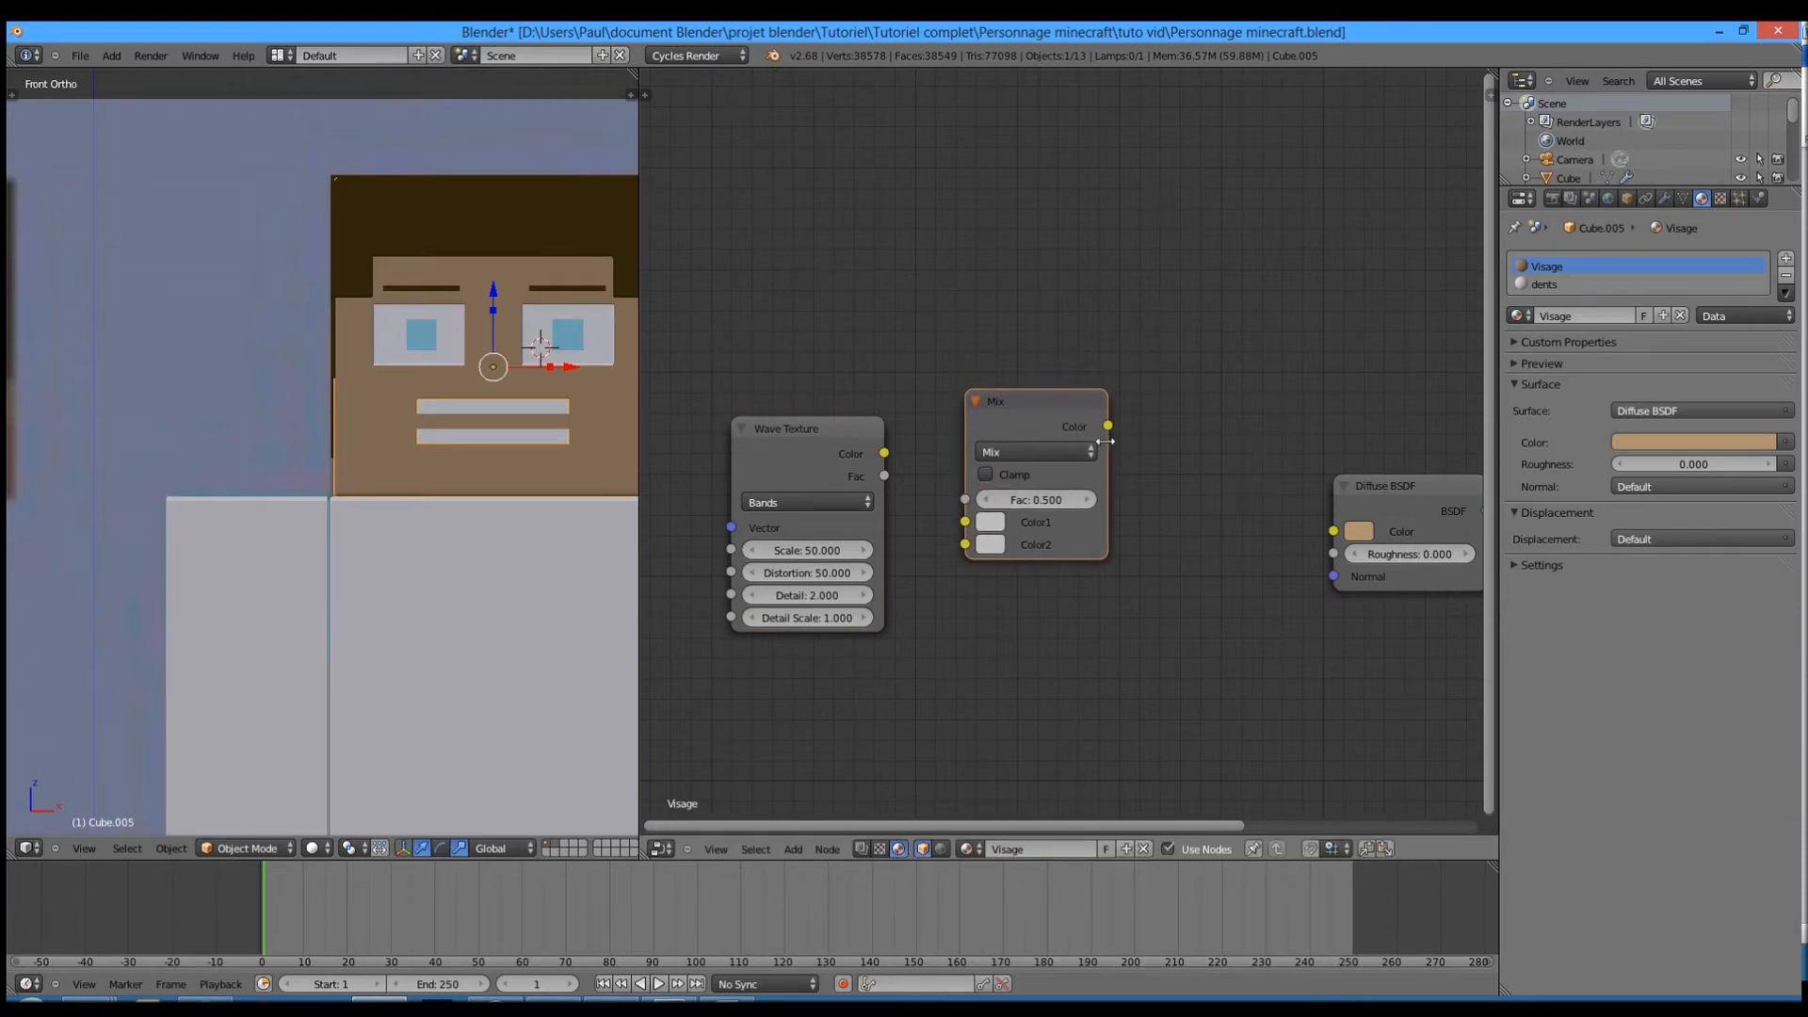
left_click_drag(1107, 440, 1063, 412)
left_click(975, 401)
left_click(1028, 412)
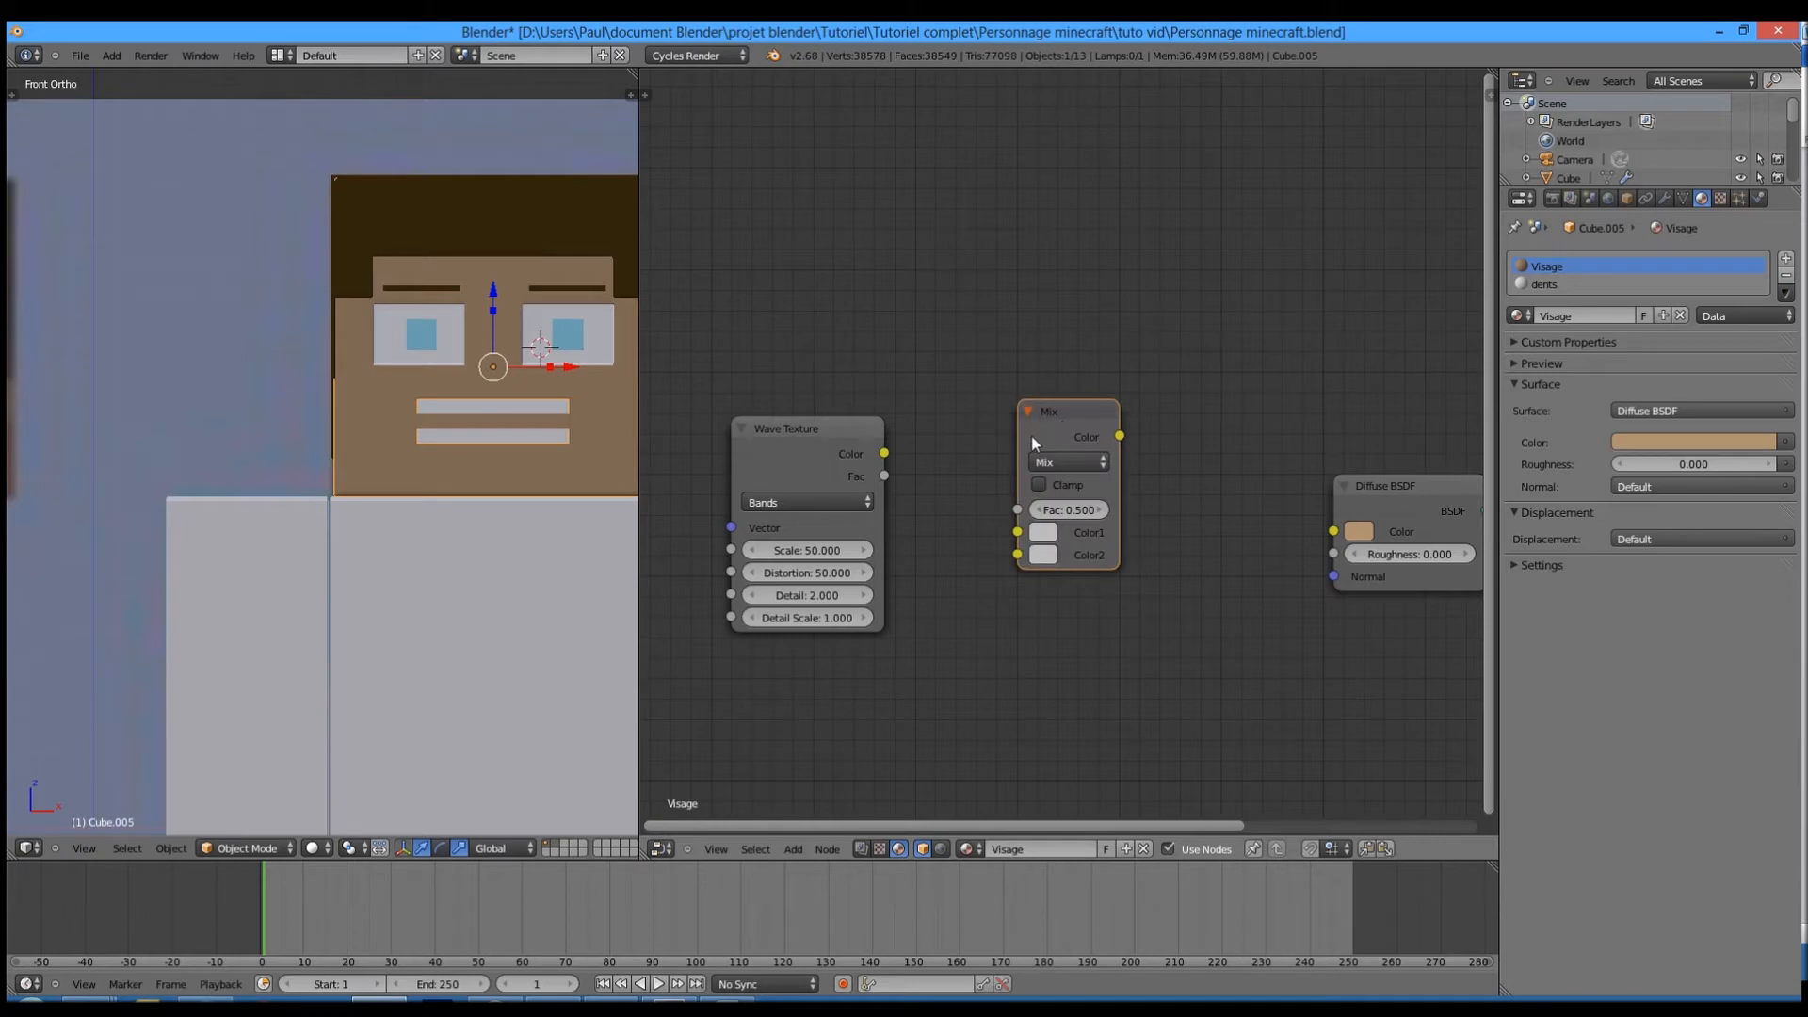
left_click_drag(885, 454, 1019, 511)
left_click_drag(1119, 436, 1332, 533)
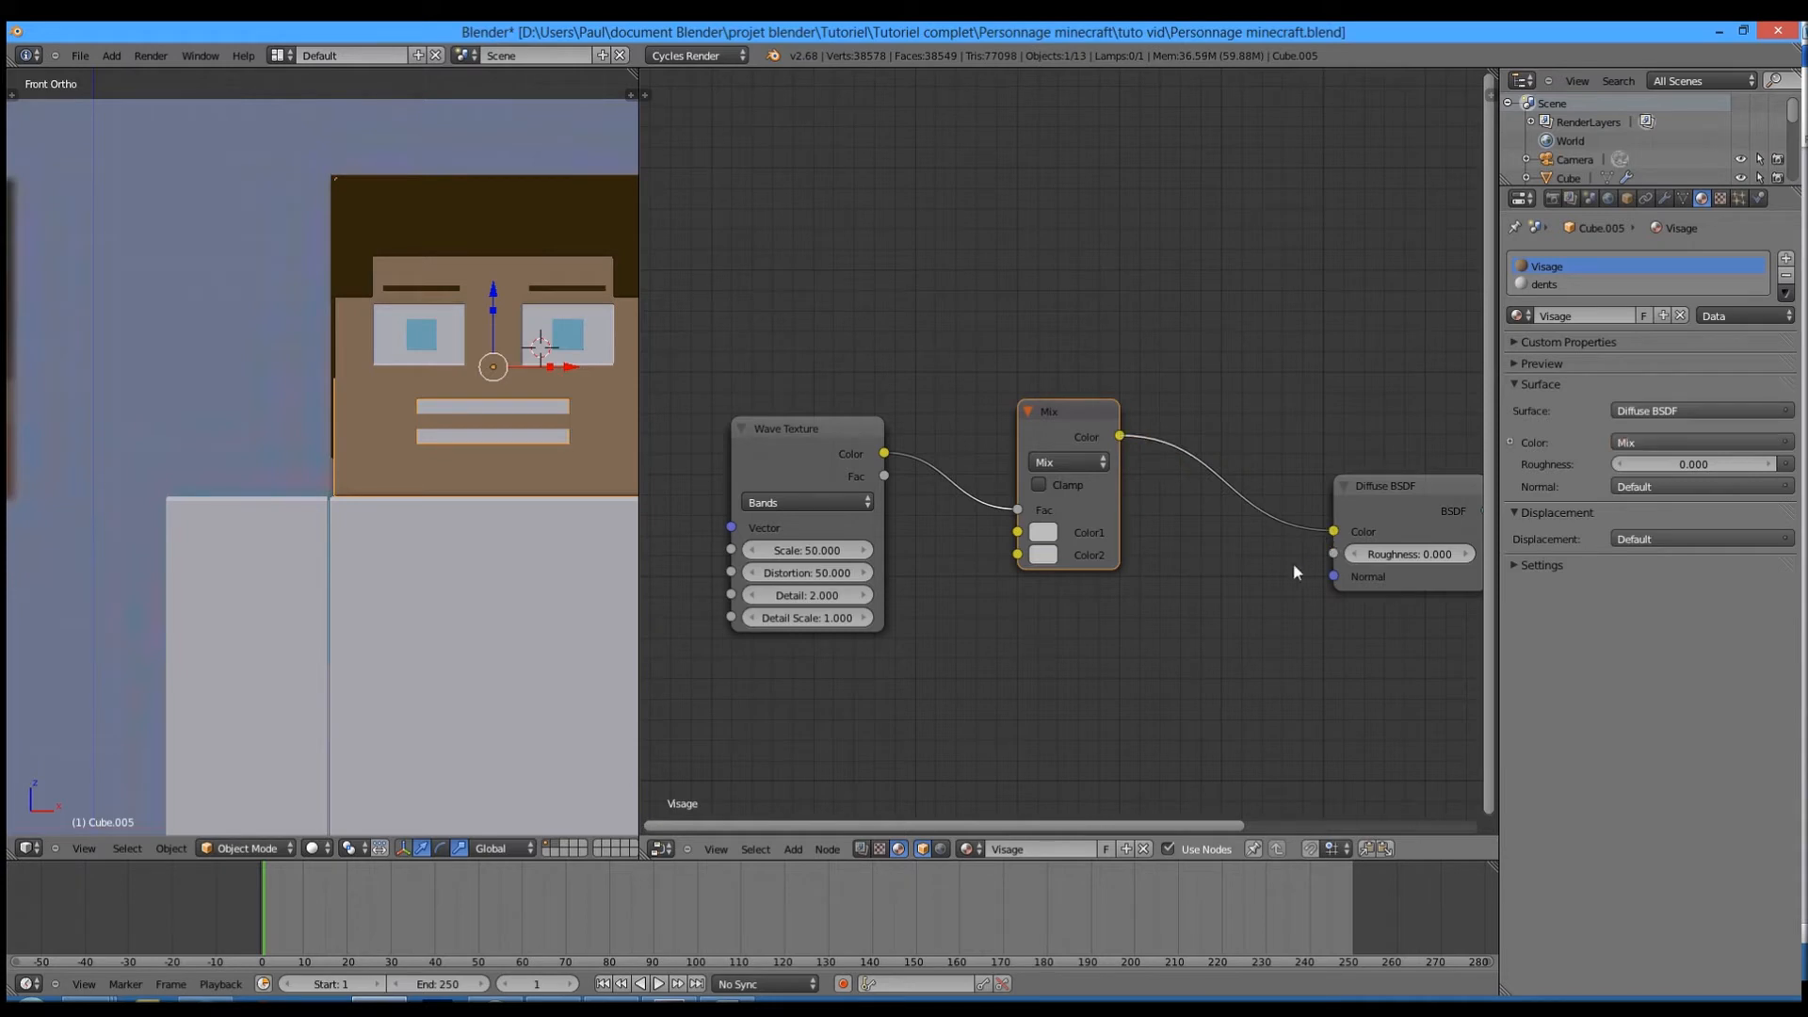
- Set the Mix node's Color1 to a light tan skin tone and Color2 to the brown hex value 7B594D
left_click(1043, 532)
left_click(1105, 449)
type("809371")
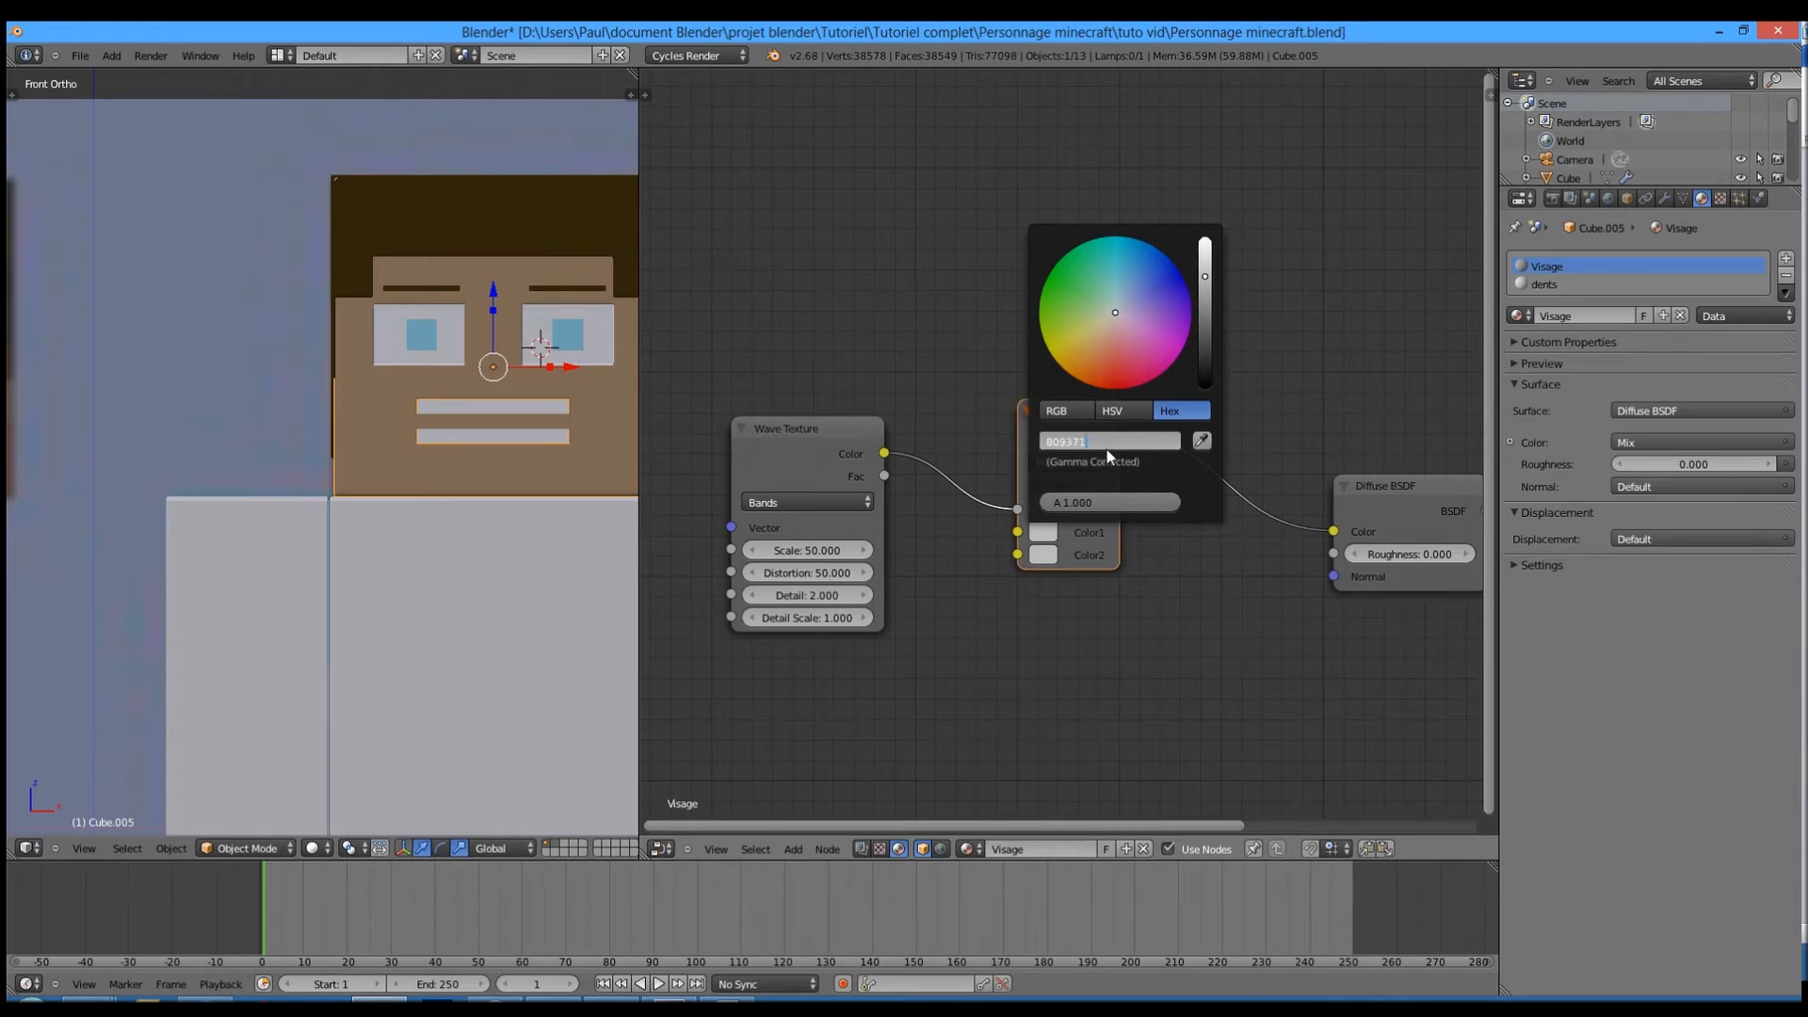
key("Return")
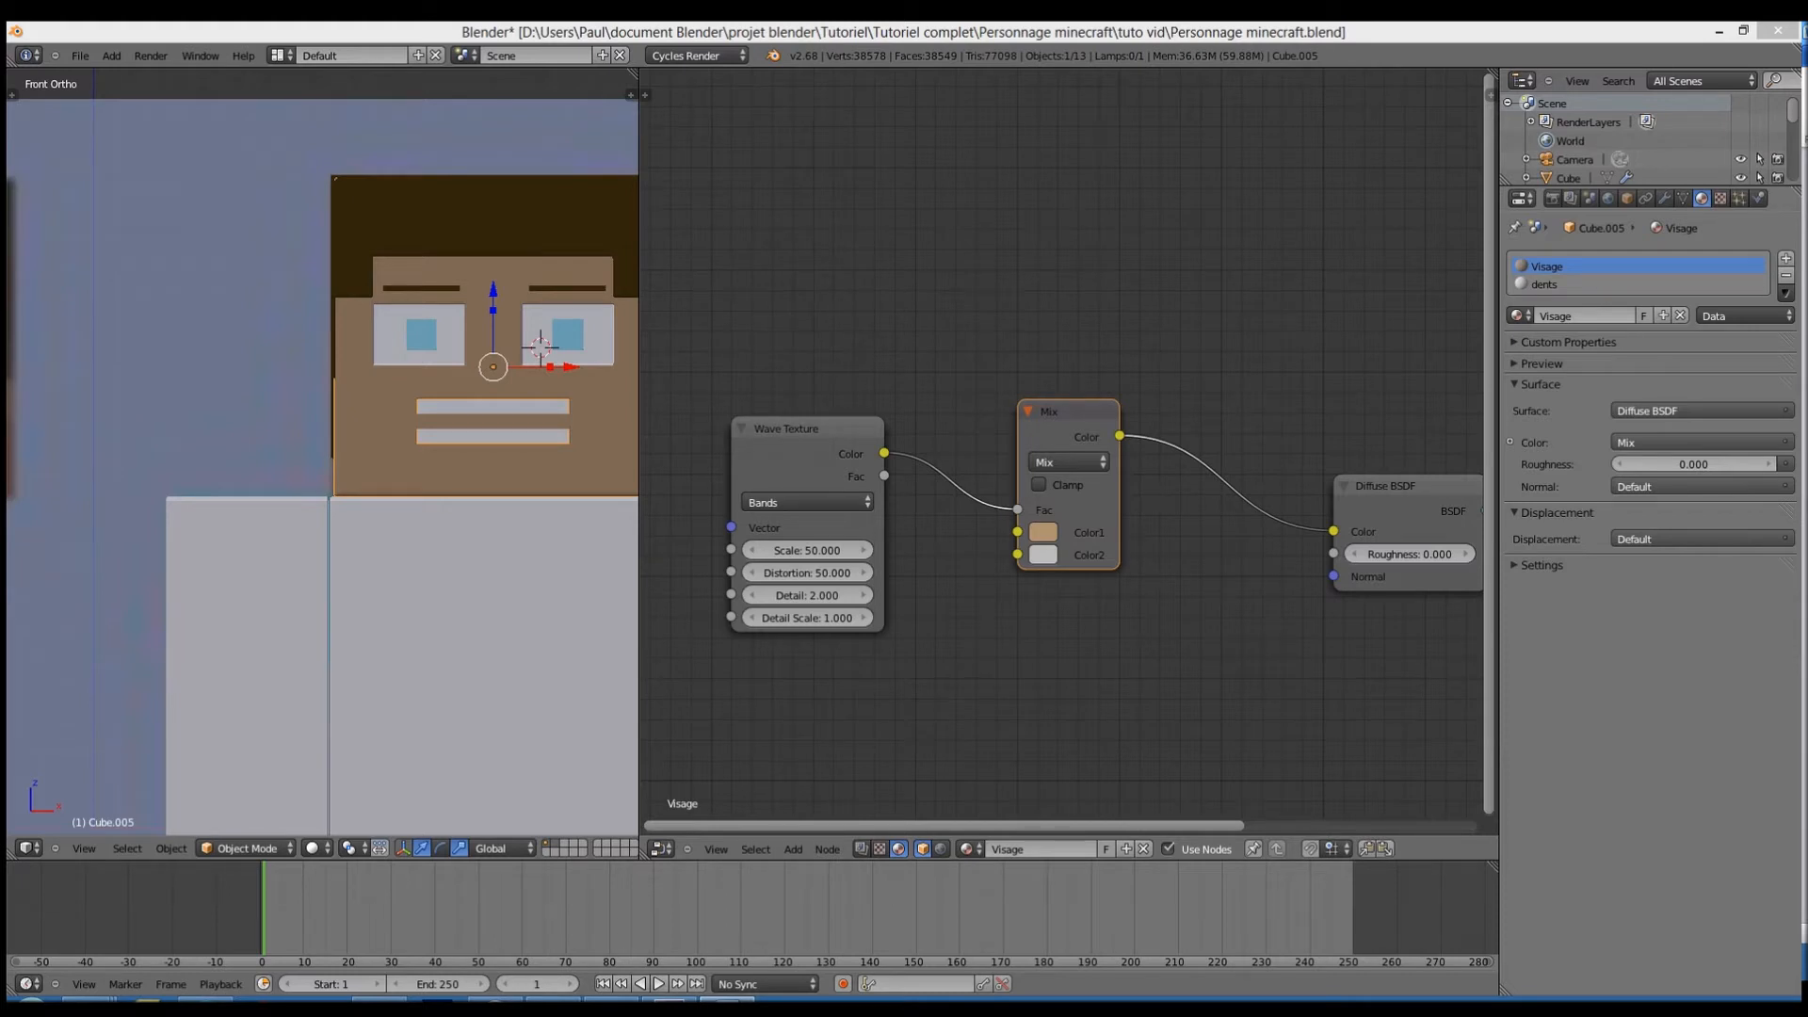
left_click(1045, 555)
left_click(1155, 467)
type("7B594D")
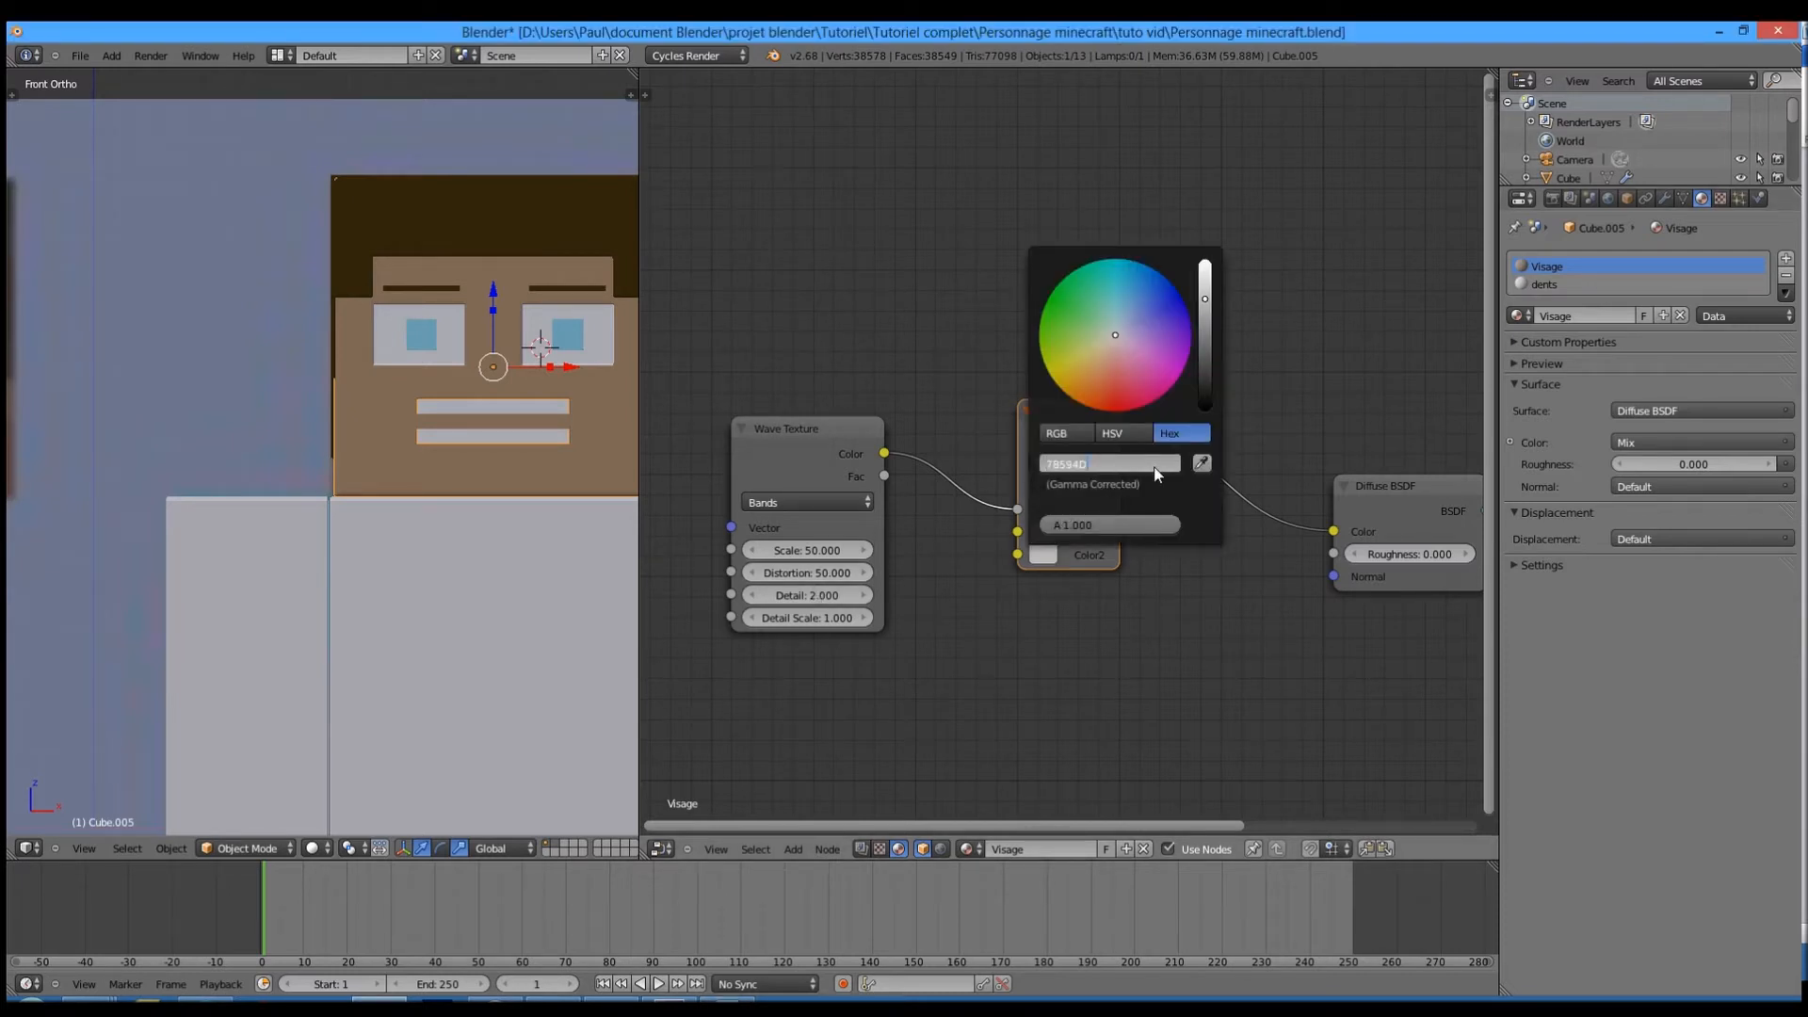
key("Return")
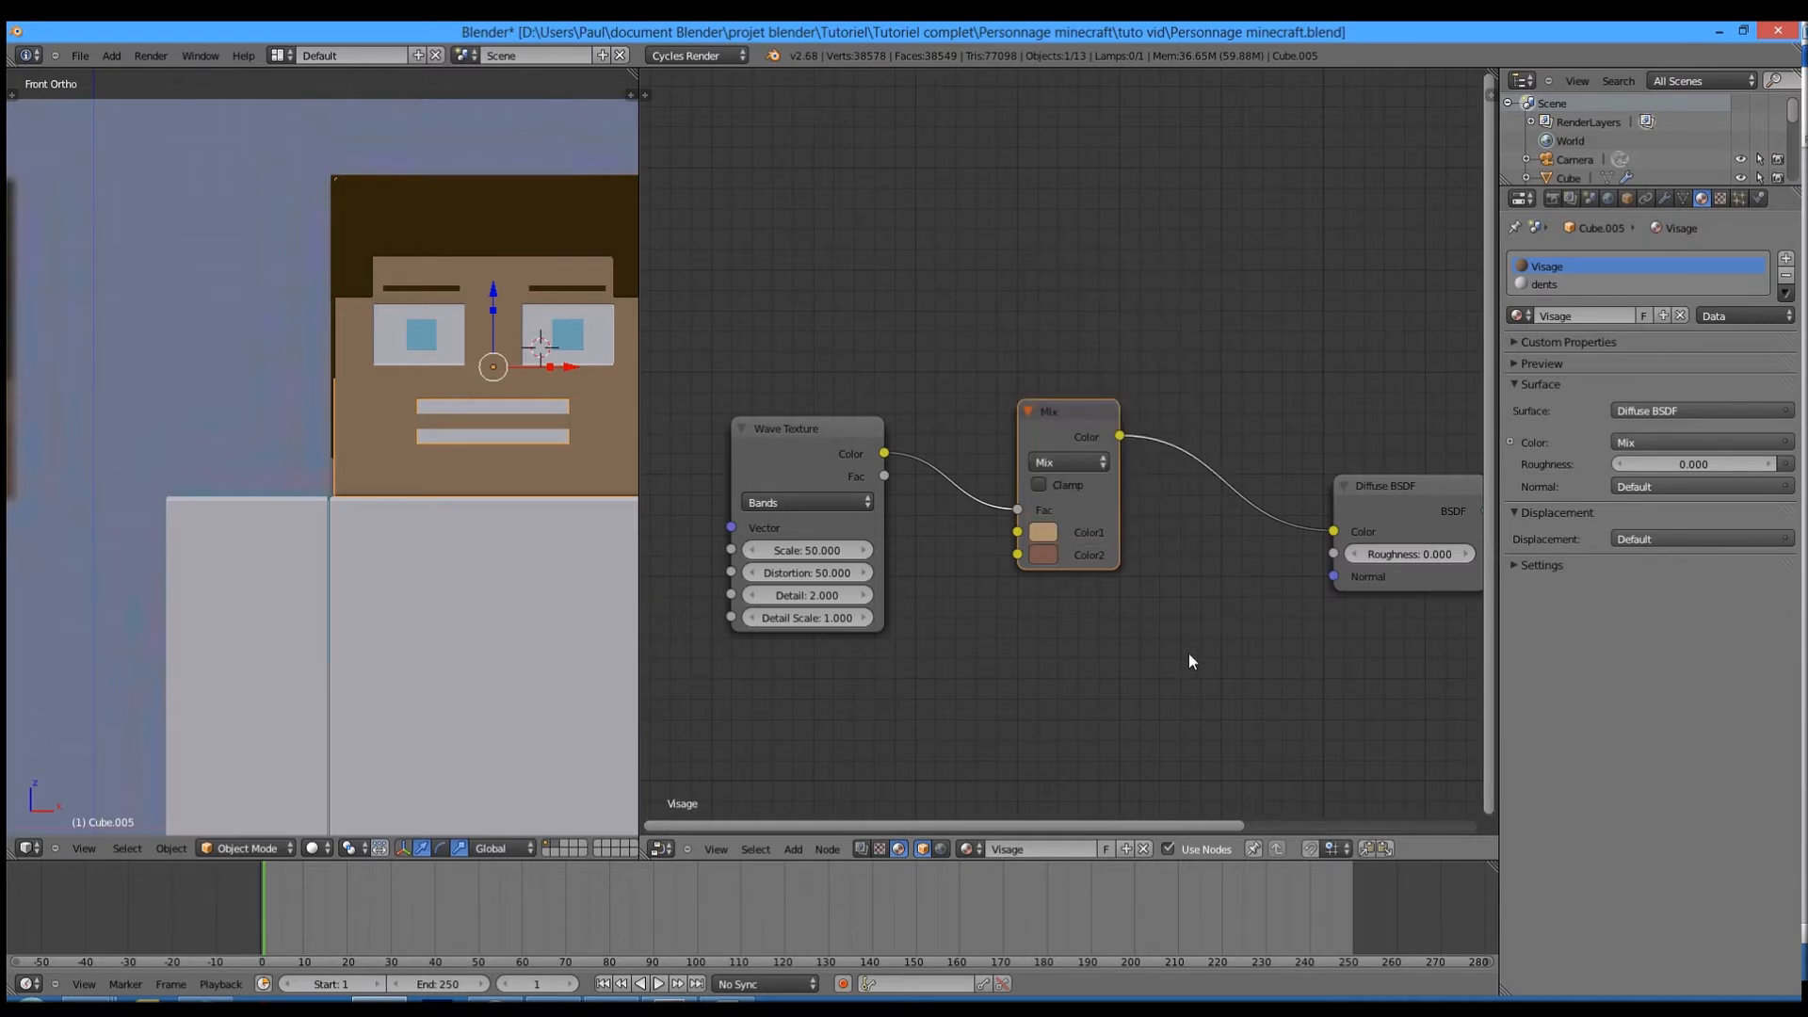
- Render the character from the camera view, examine the face texture up close and return to the Node Editor
scroll(1185, 650, "down", 2)
key("KP_0")
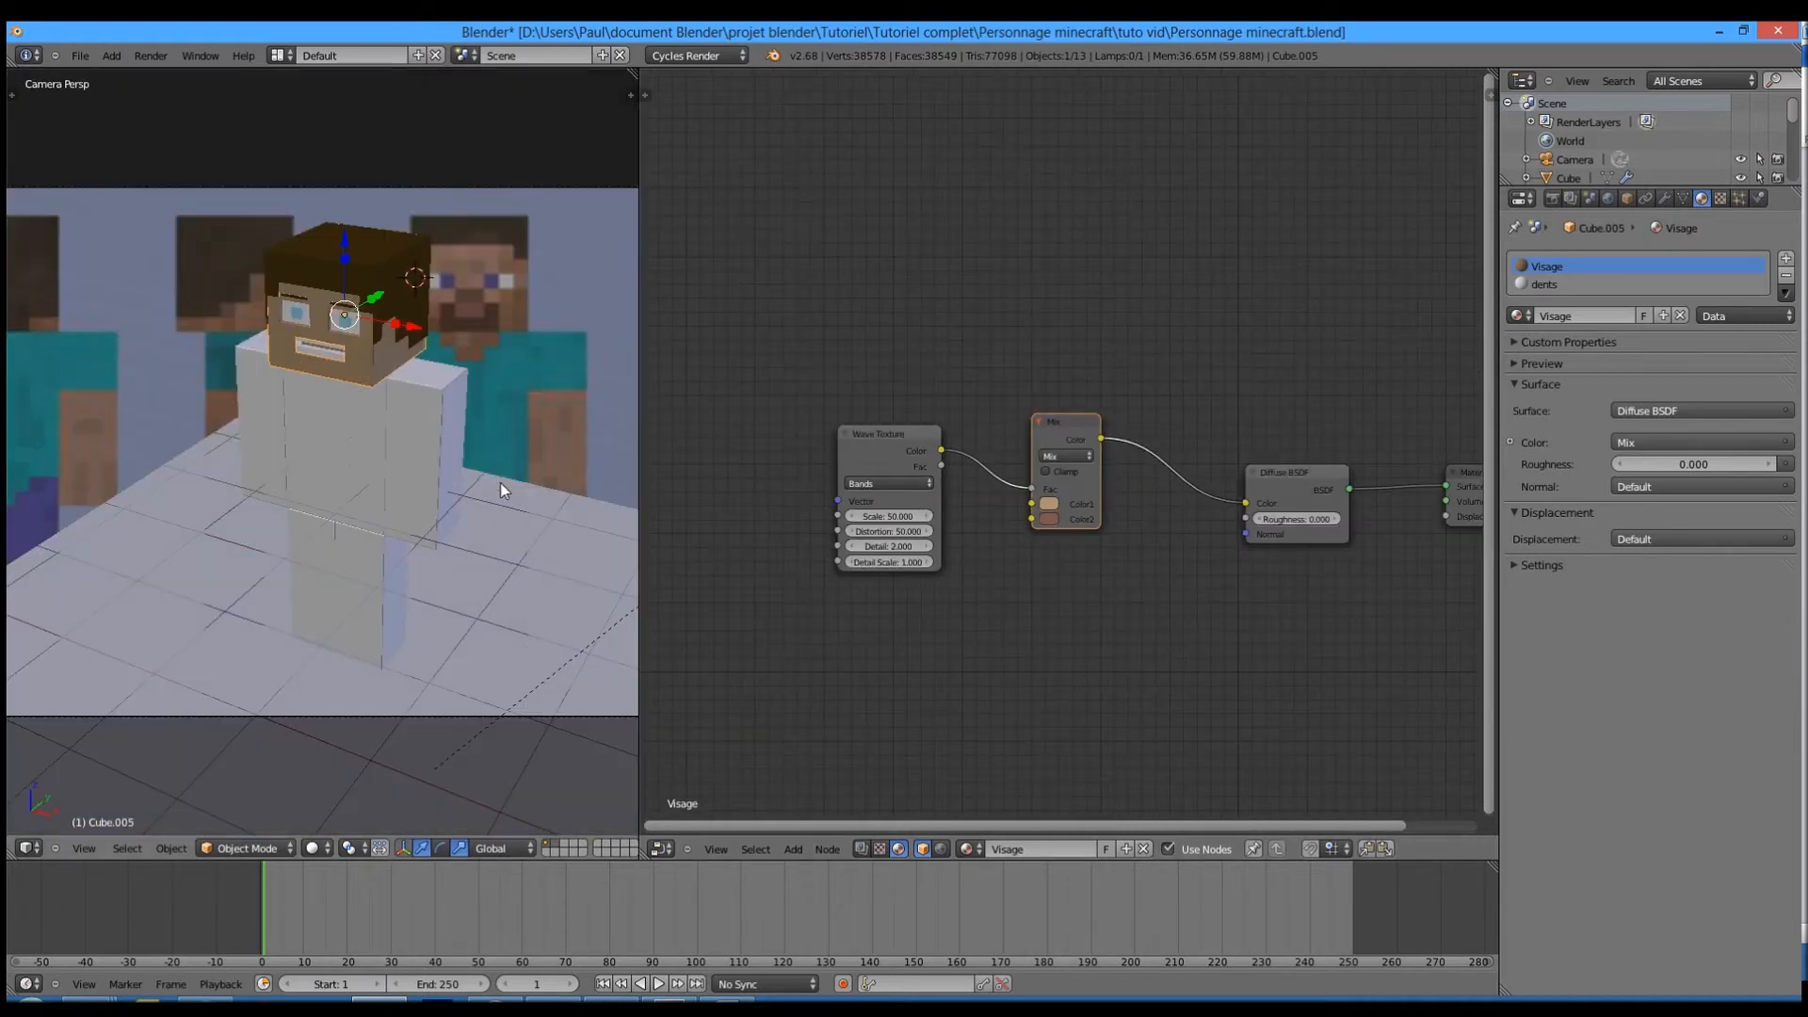
key("F12")
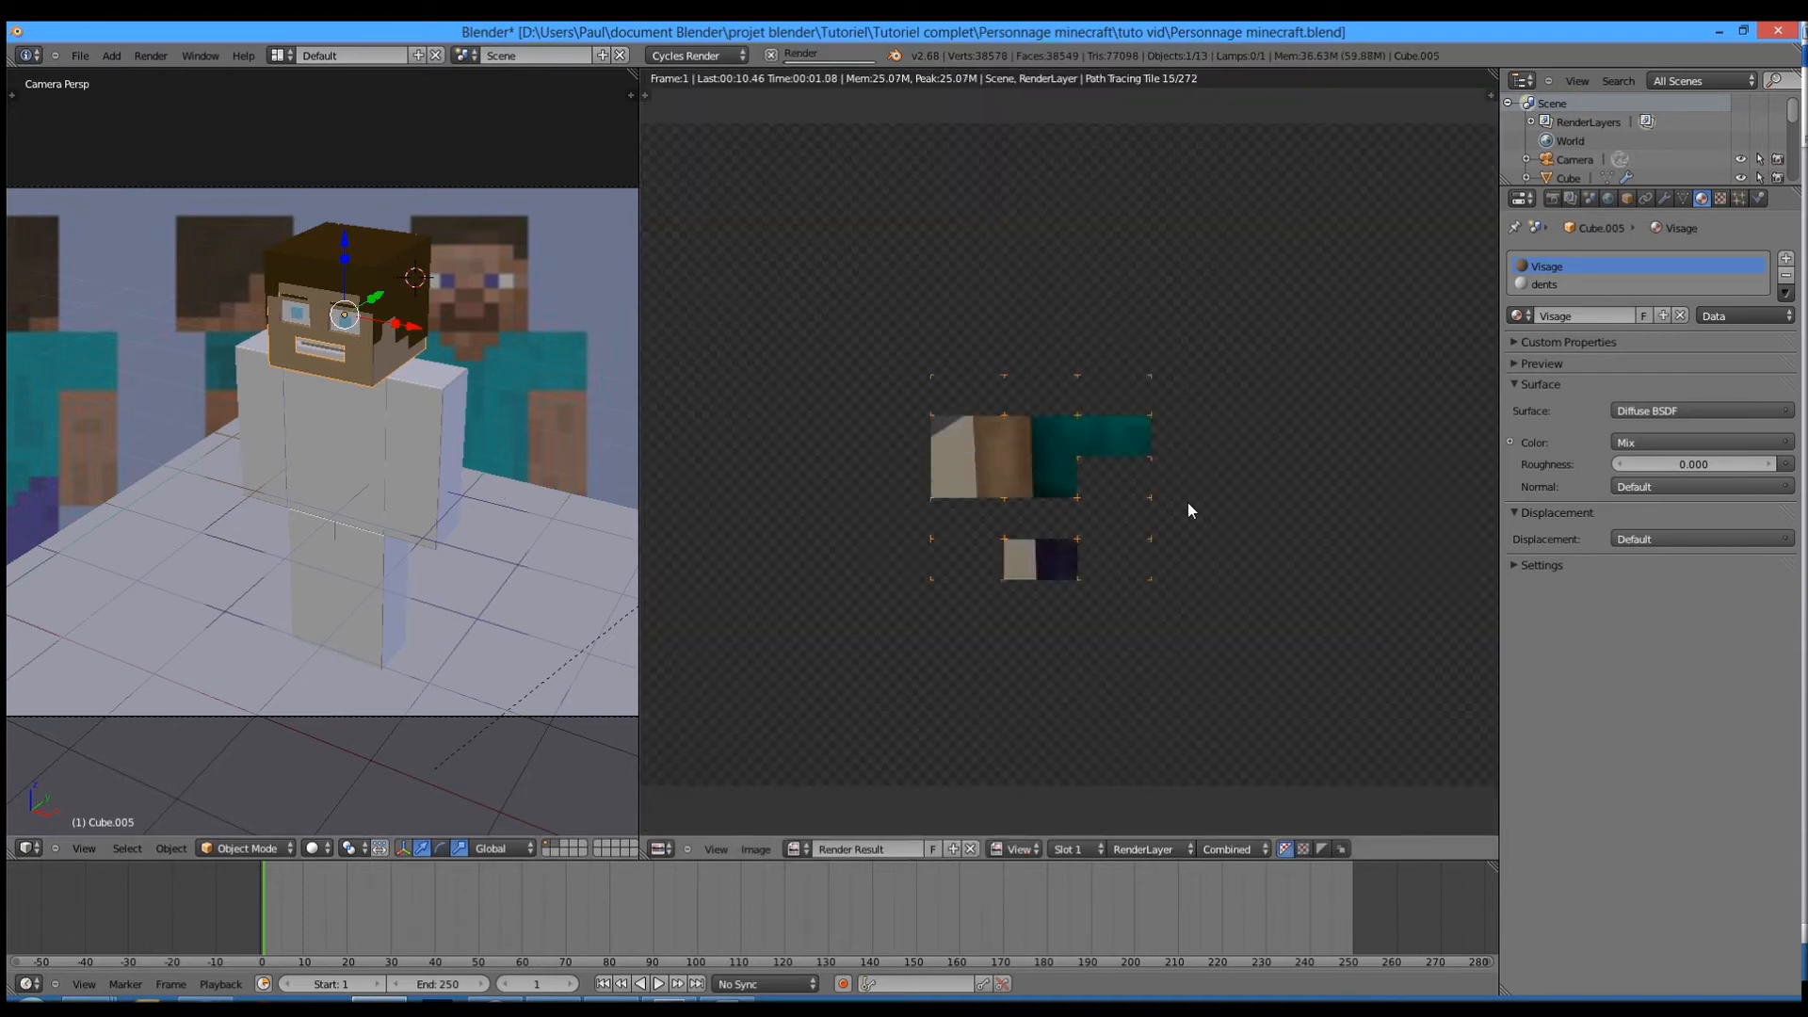
scroll(1053, 537, "up", 4)
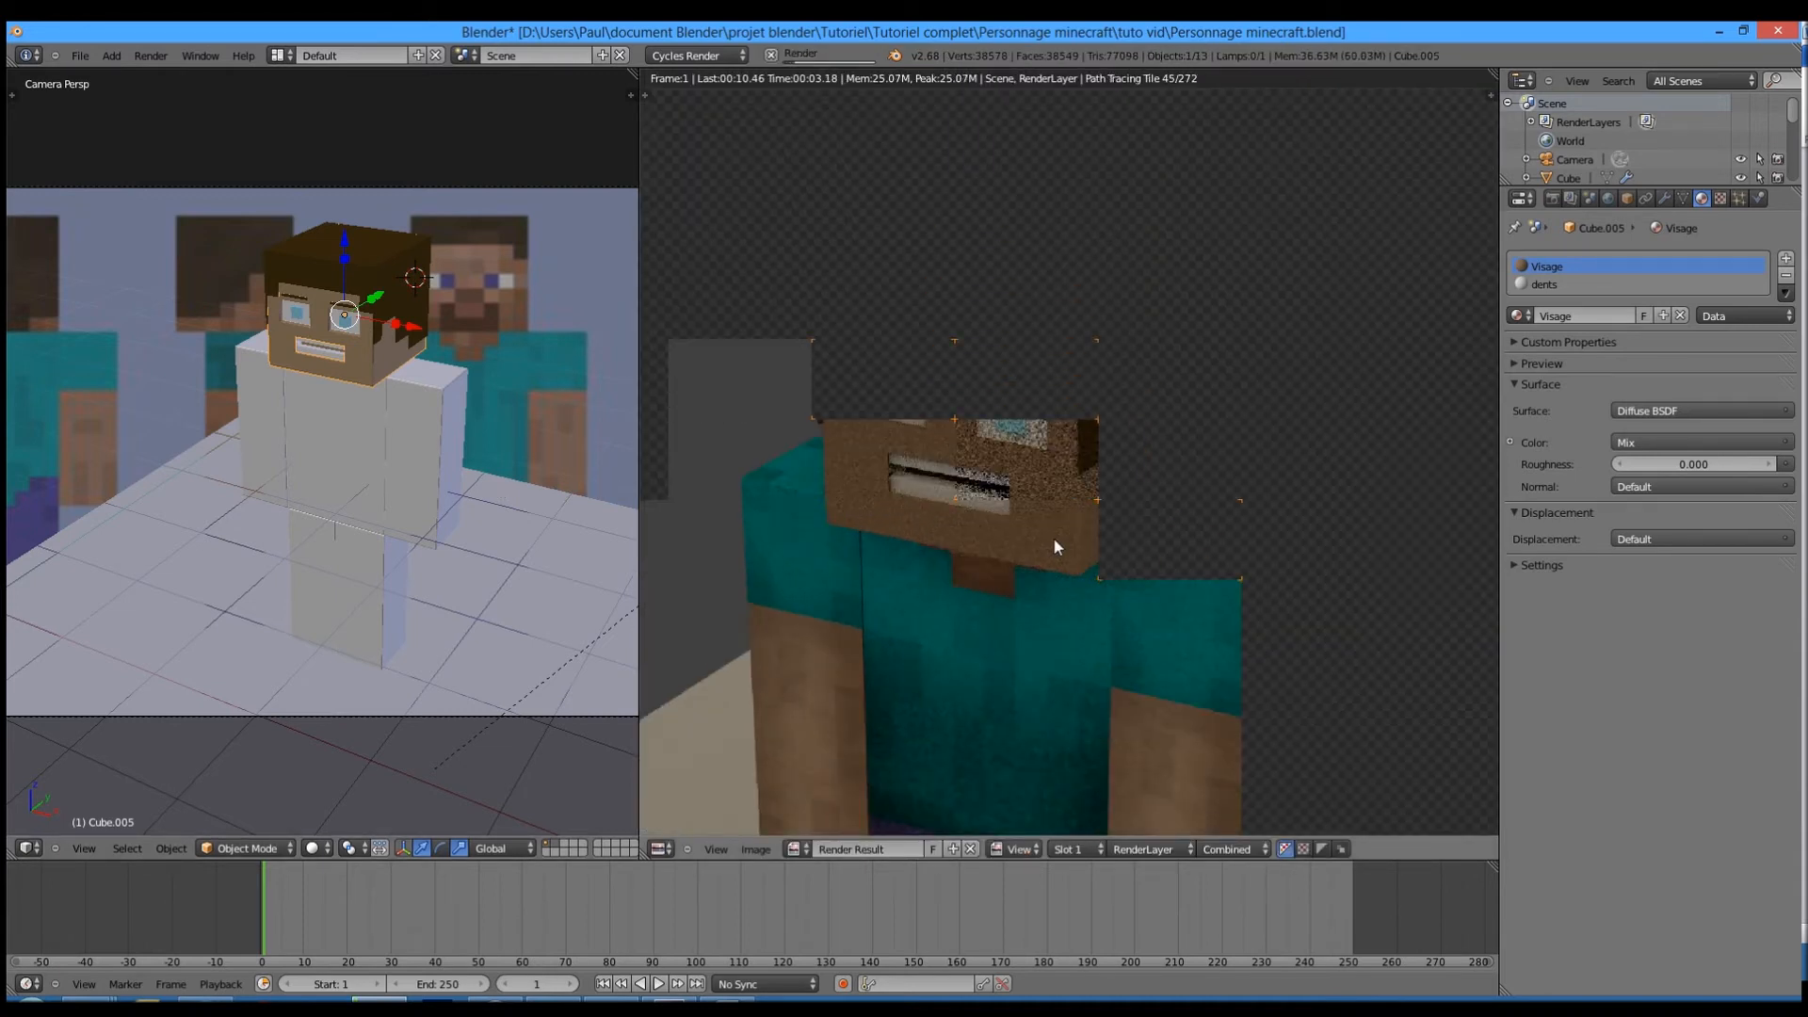
scroll(1053, 537, "down", 3)
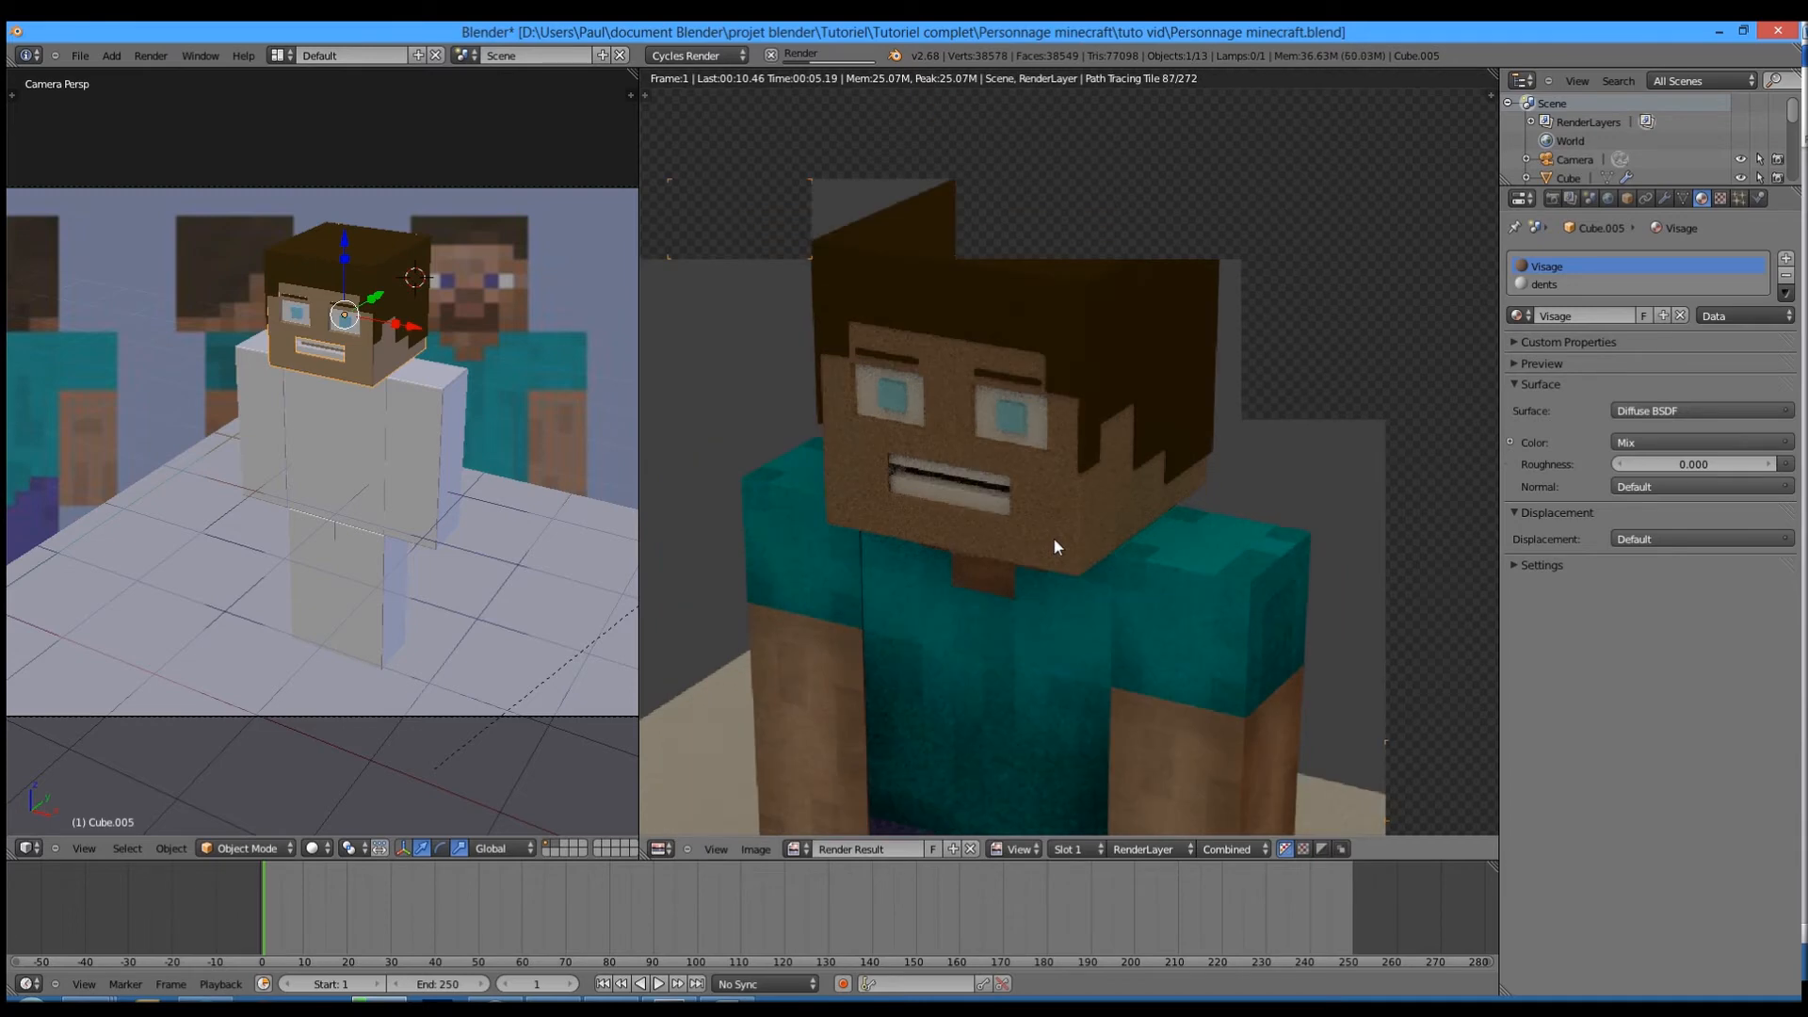
scroll(1053, 537, "up", 4)
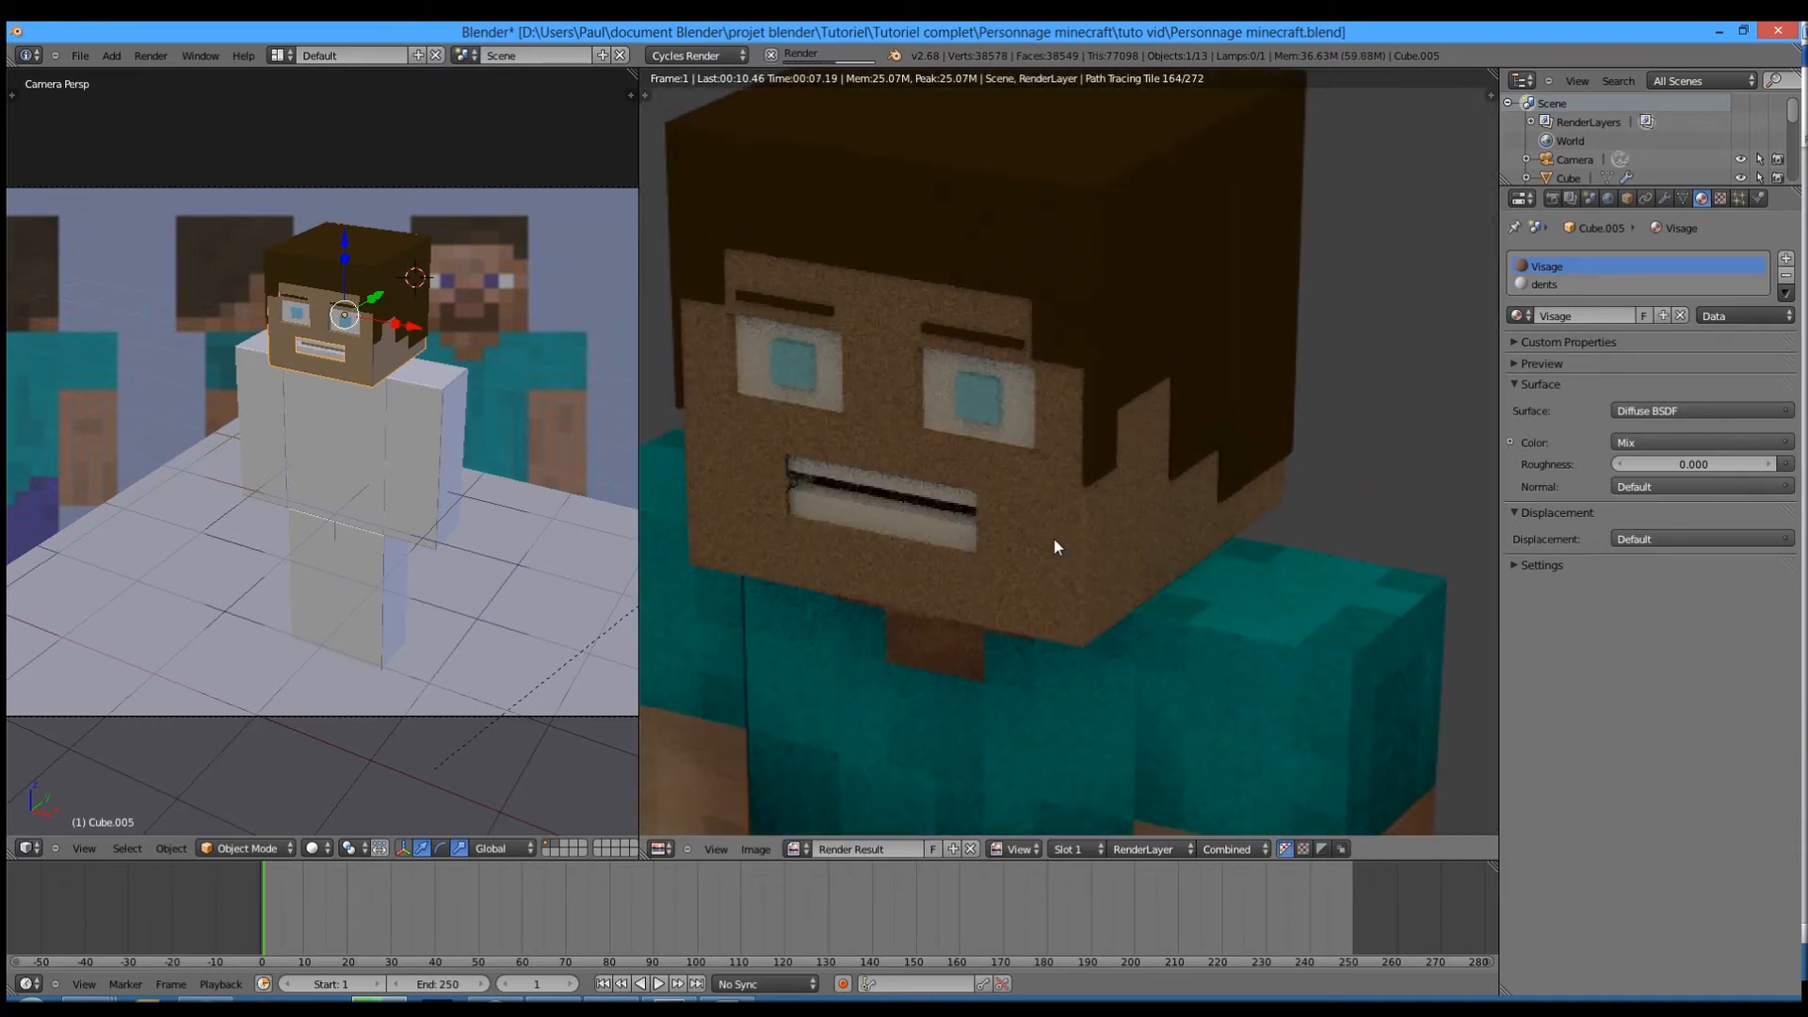
scroll(1053, 537, "down", 4)
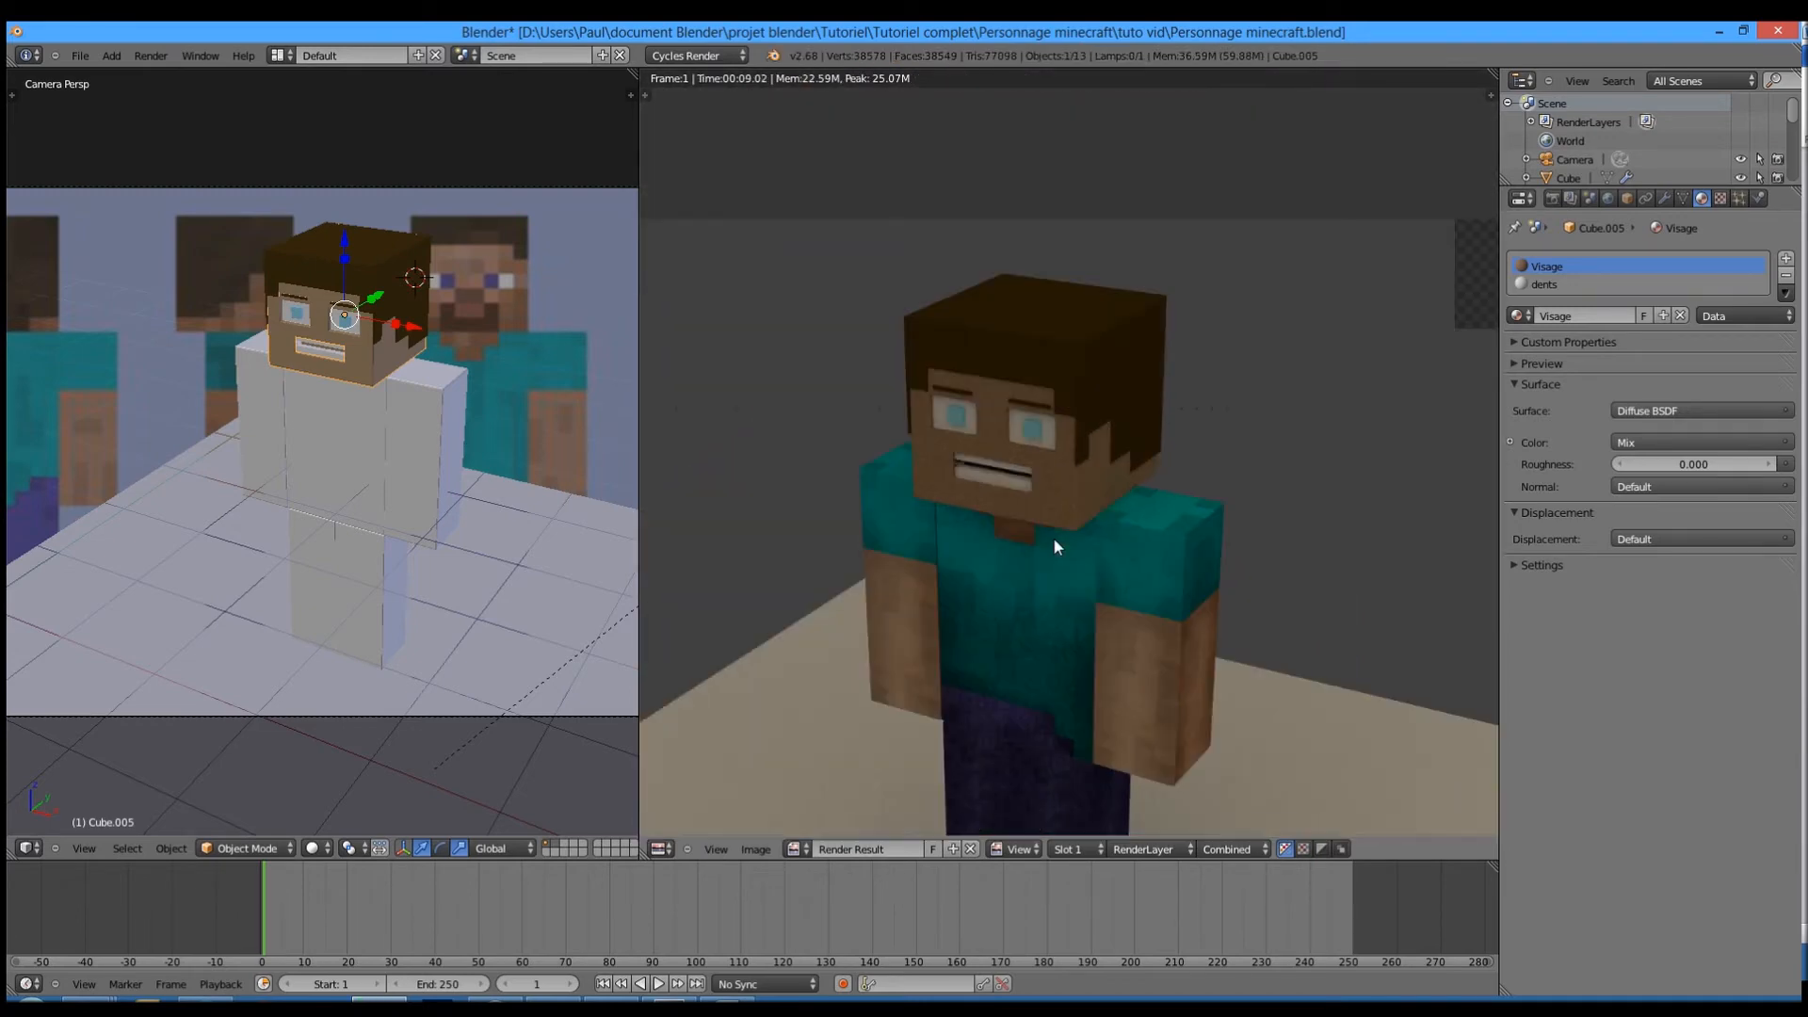
key("shift+F3")
- Set the Wave Texture's scale to 25, keep the Bands type and render again to check the face
scroll(891, 519, "up", 2)
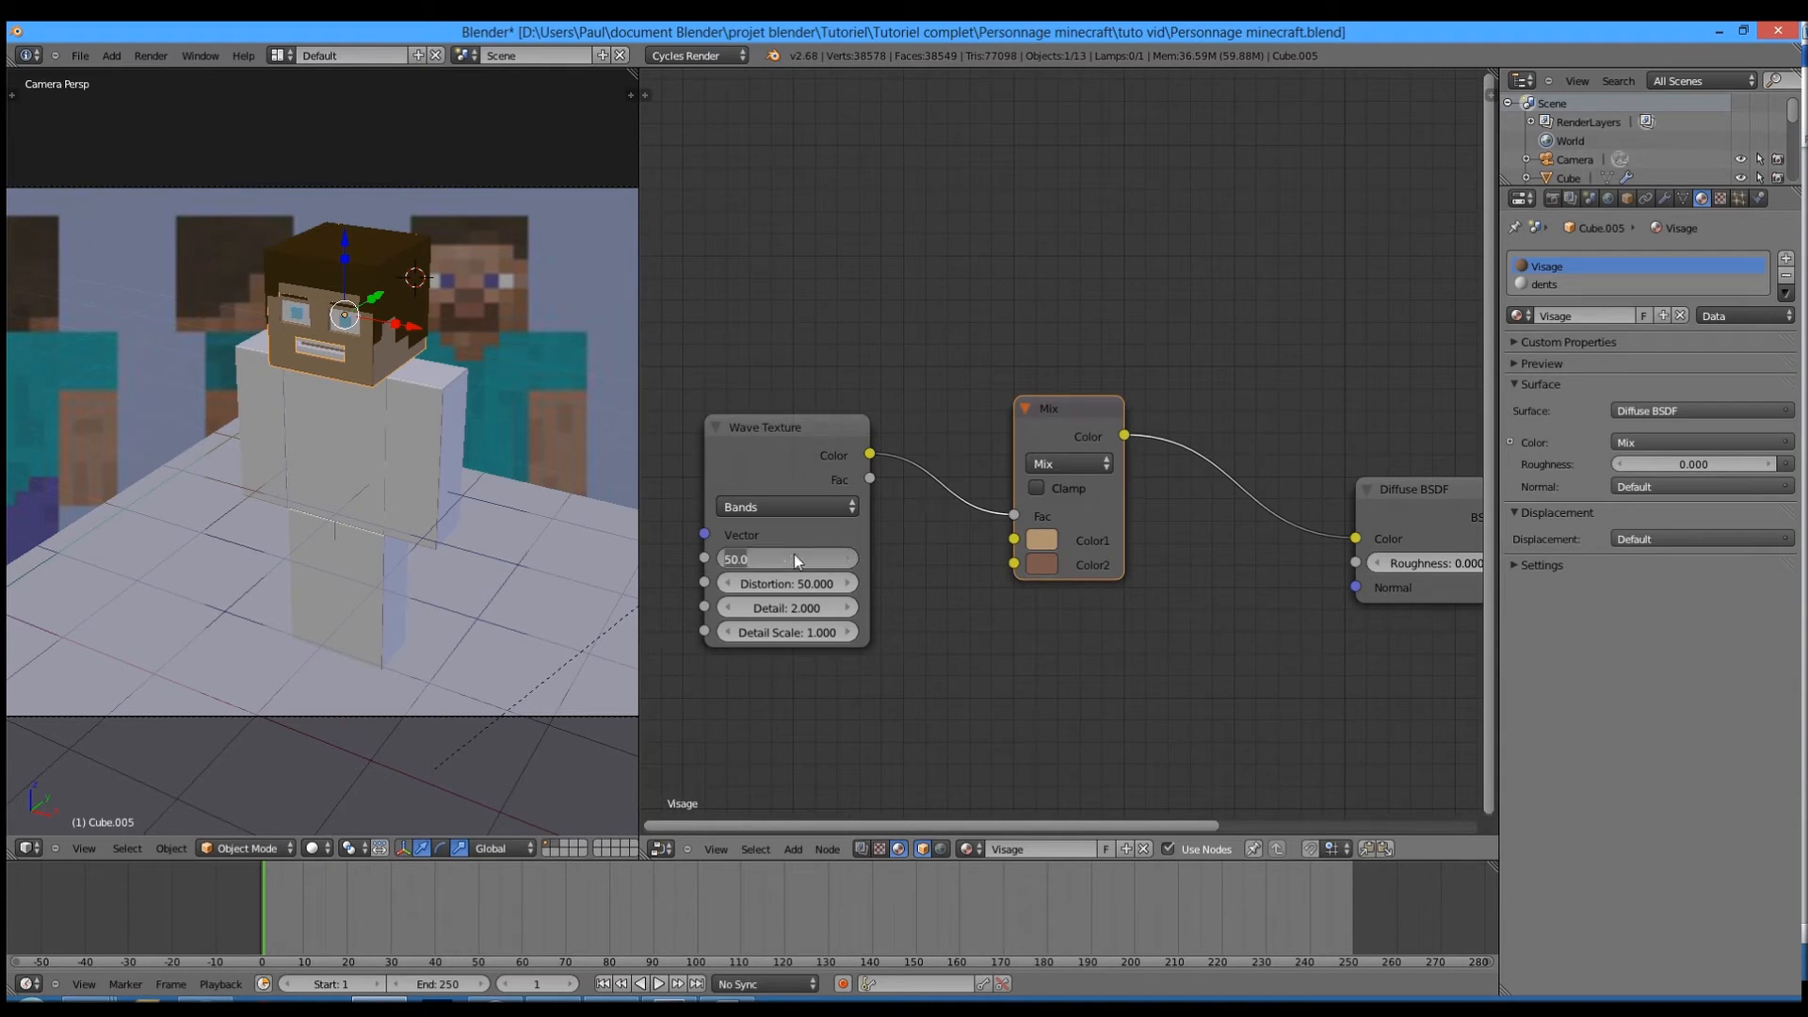
left_click(797, 506)
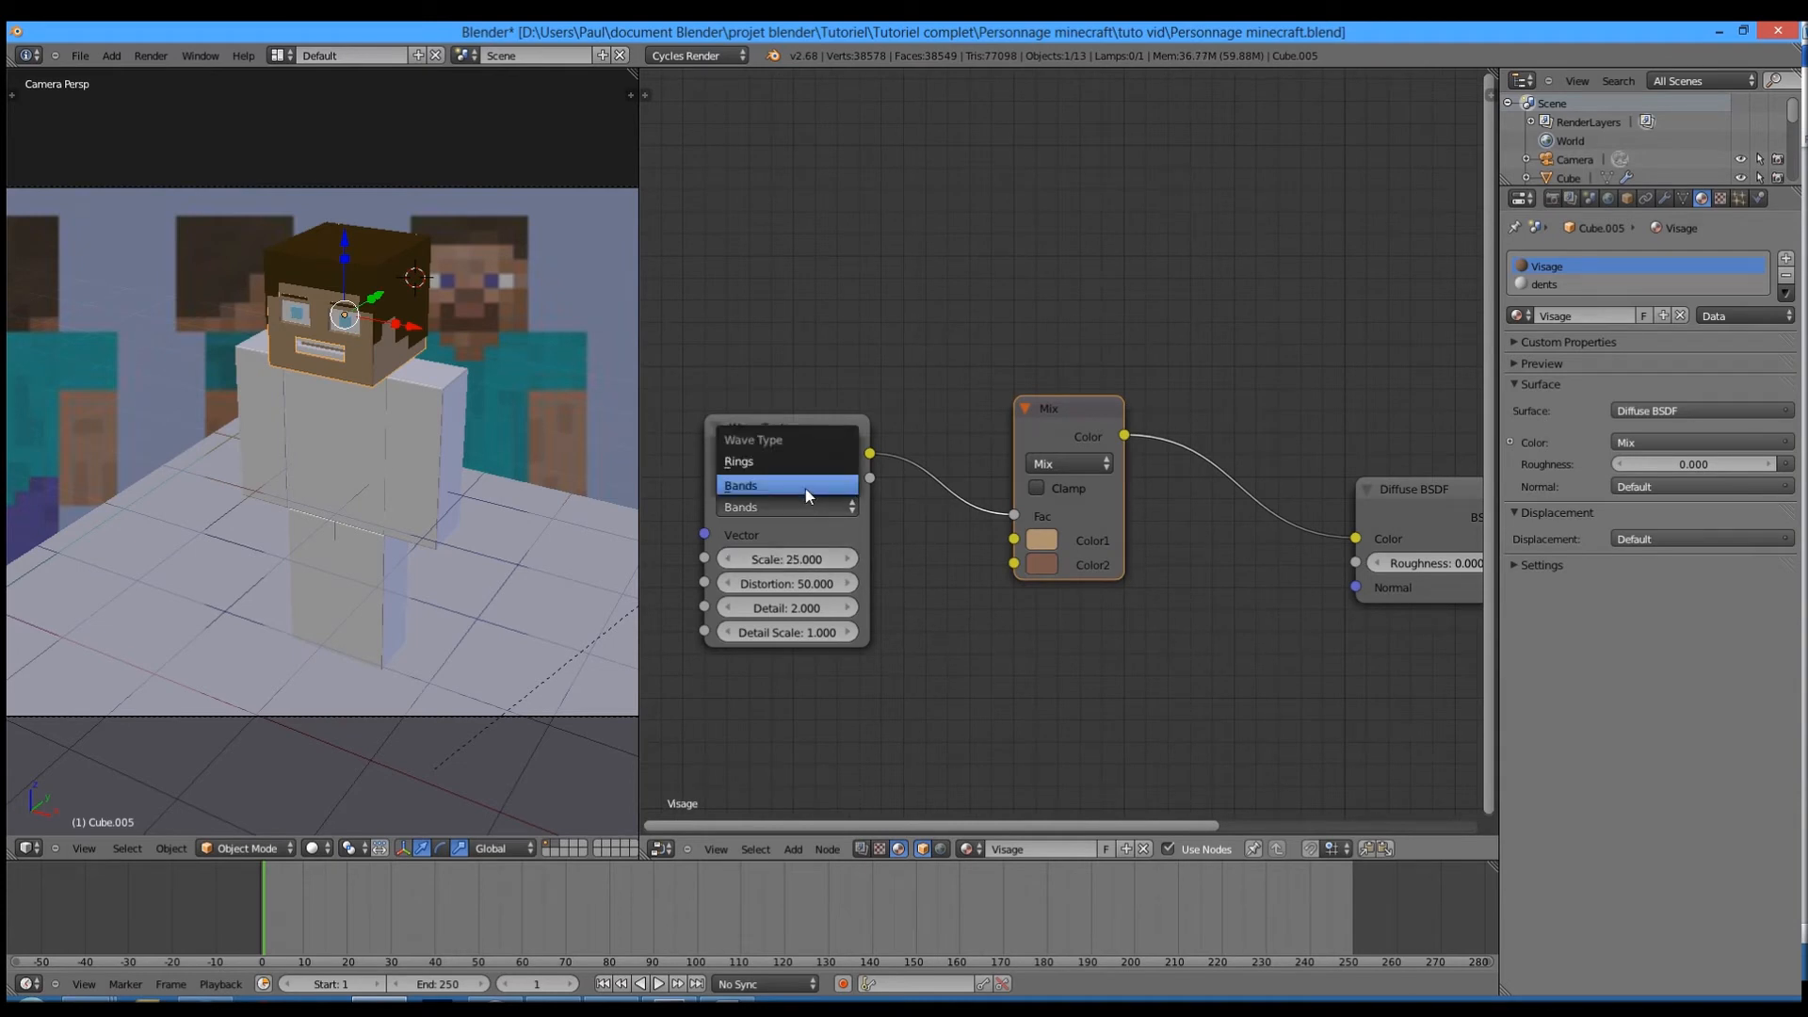
key("F12")
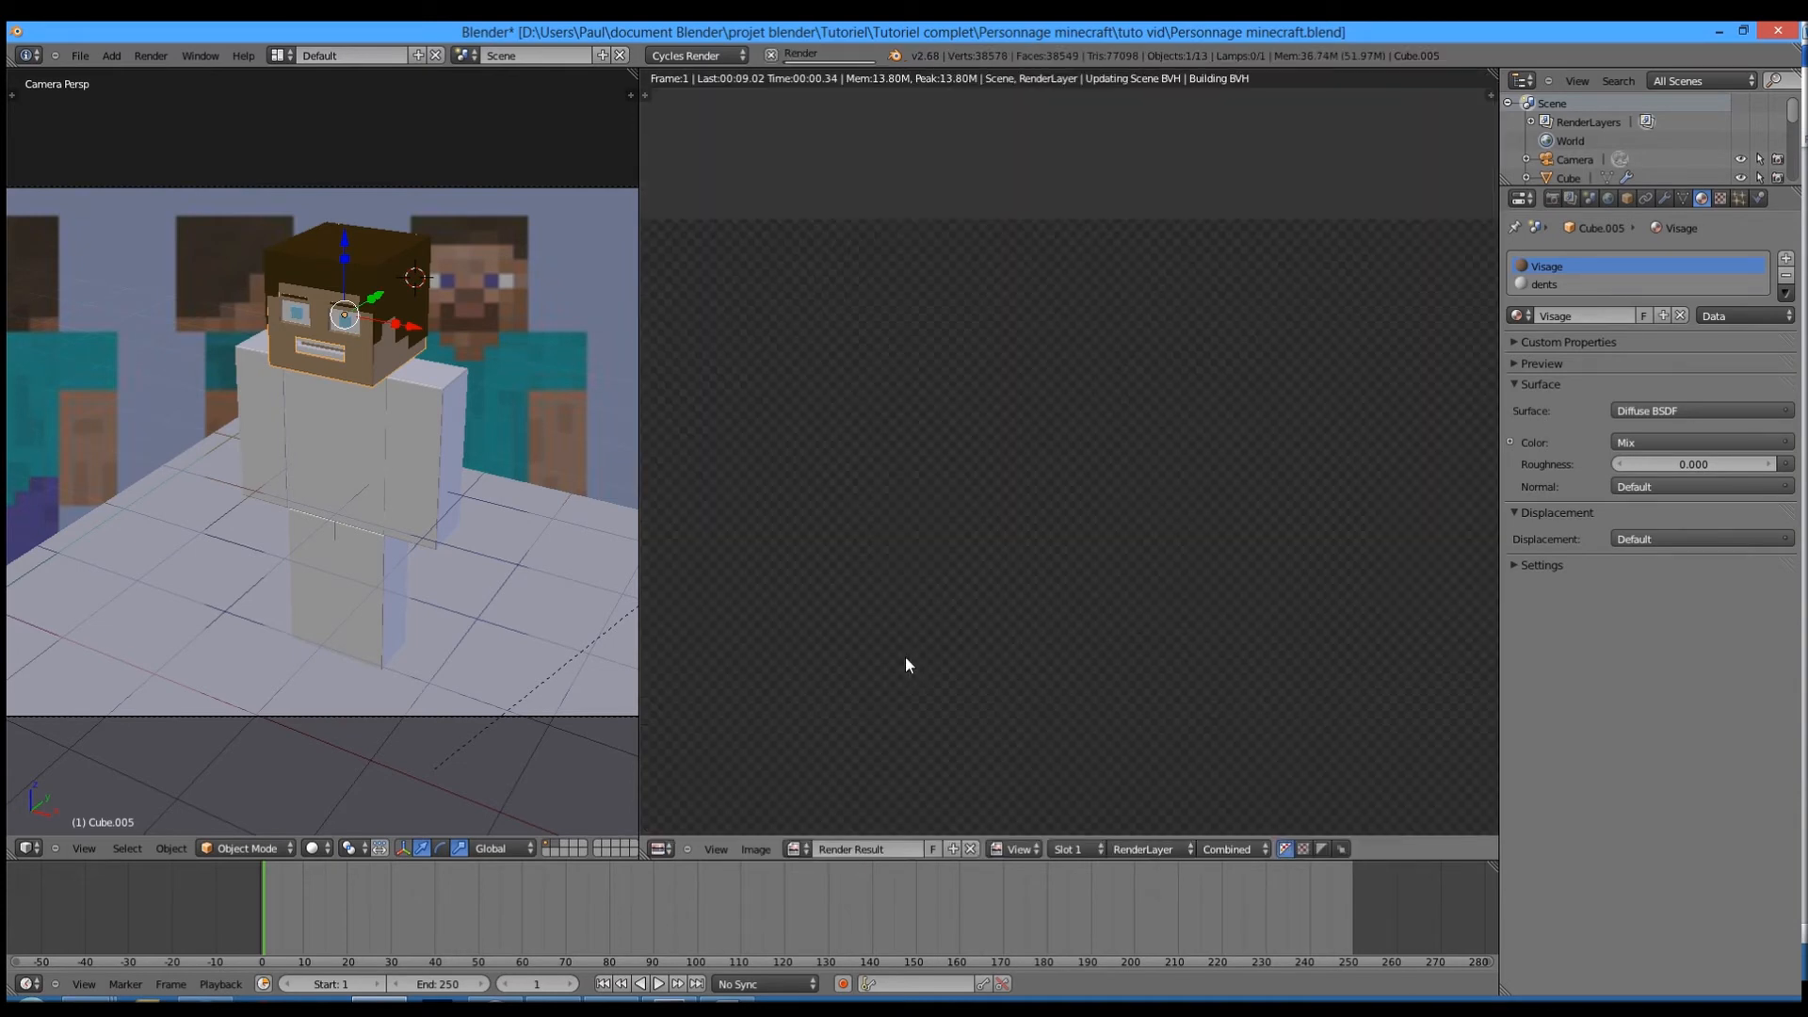
scroll(1026, 642, "up", 2)
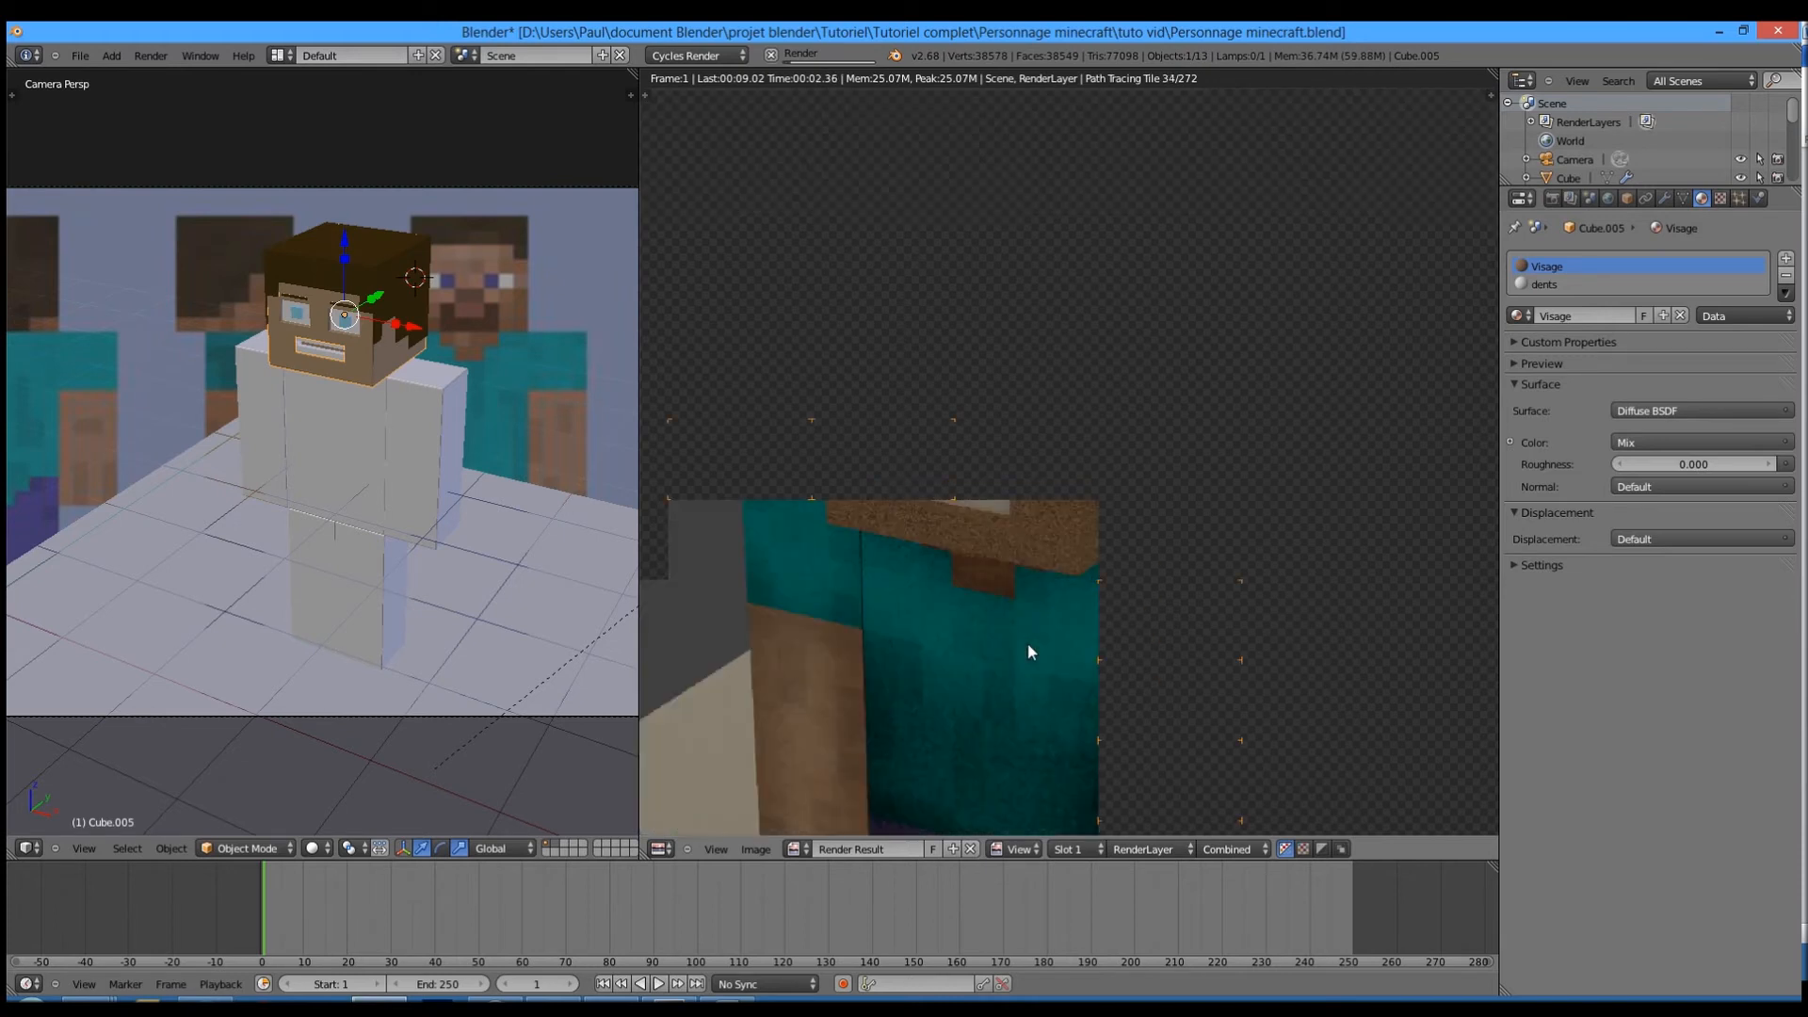
middle_click_drag(988, 580, 1006, 632)
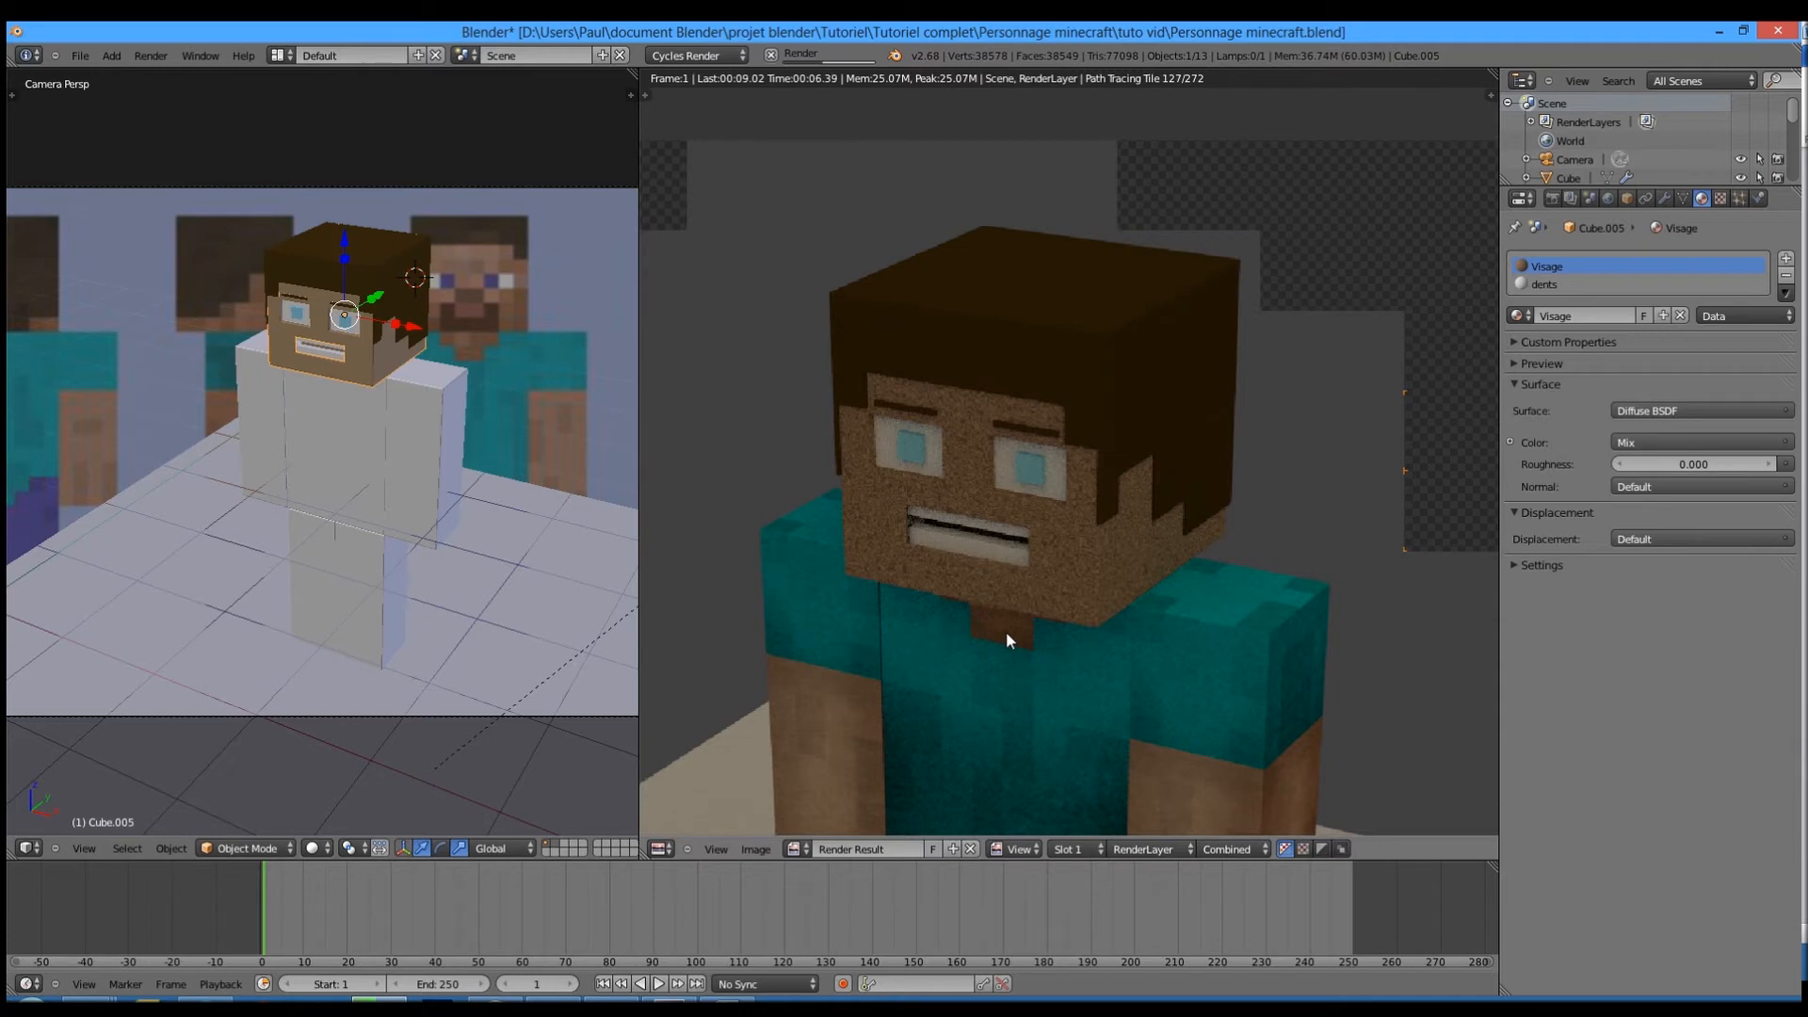
key("Escape")
- Move the Wave Texture node aside and add a Noise Texture whose Color feeds the Mix node's Fac instead
left_click(855, 480)
left_click_drag(866, 481, 592, 498)
left_click(796, 852)
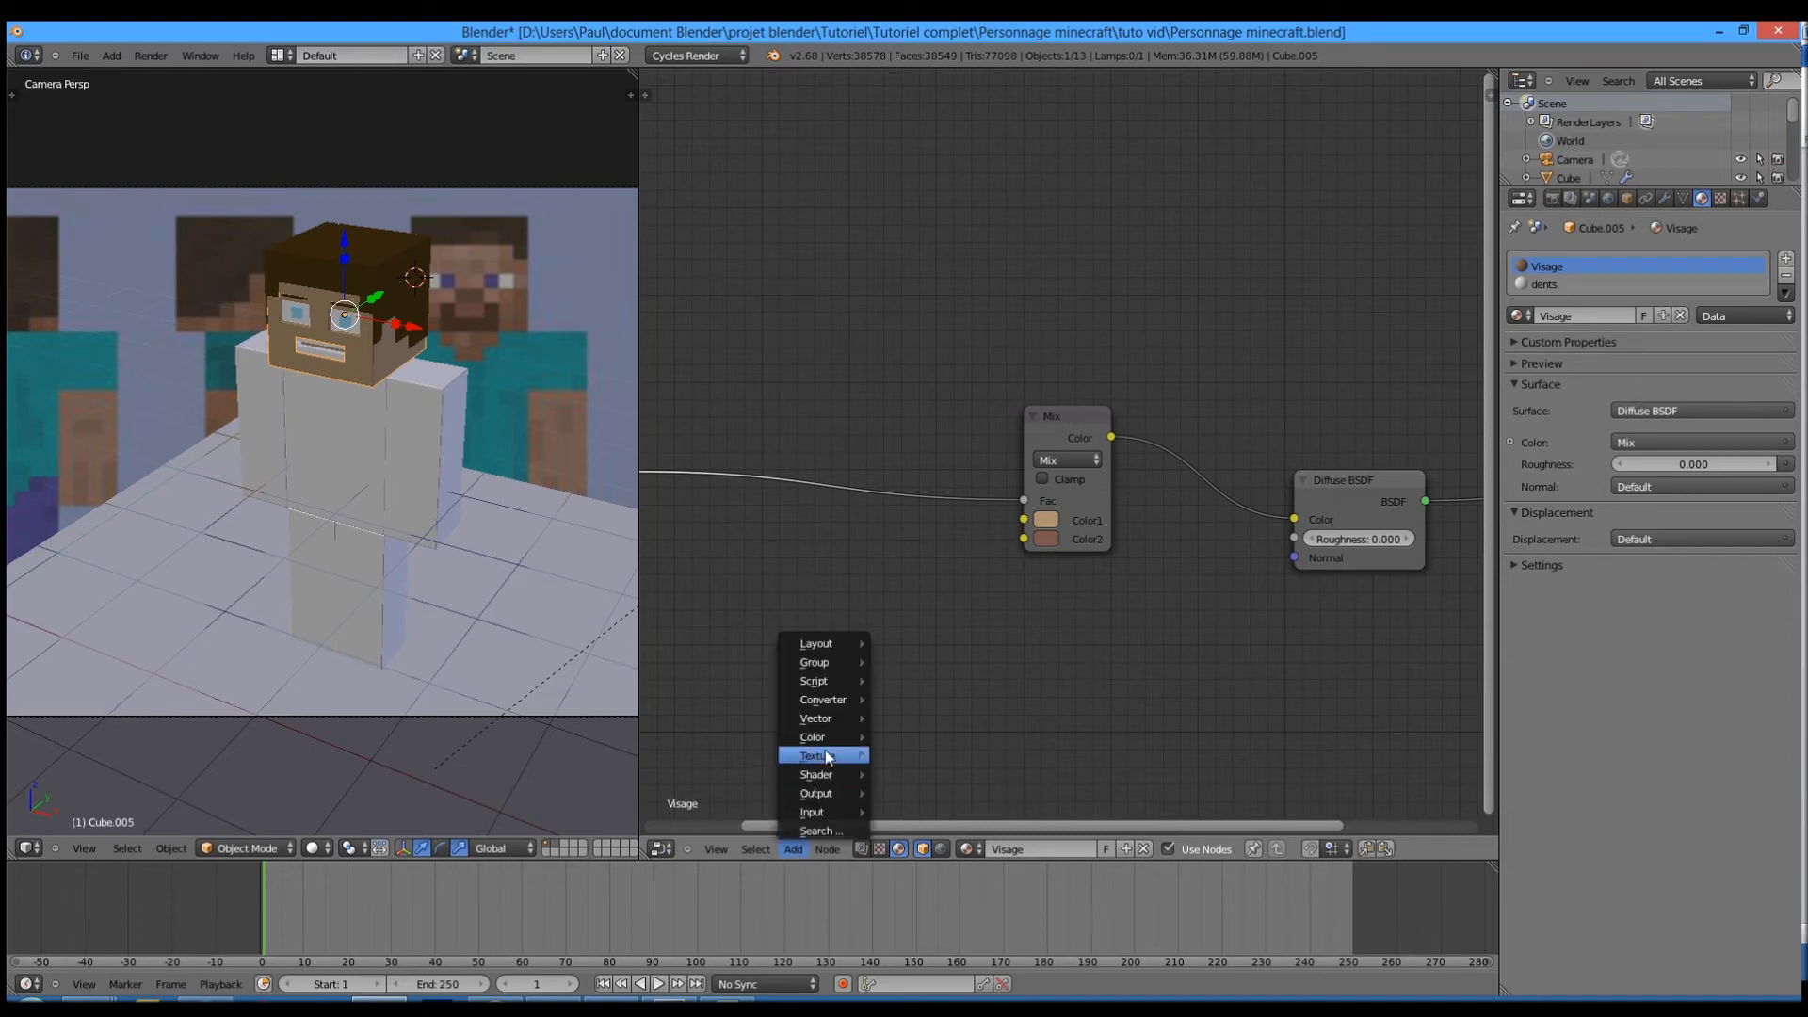
mouse_move(833, 777)
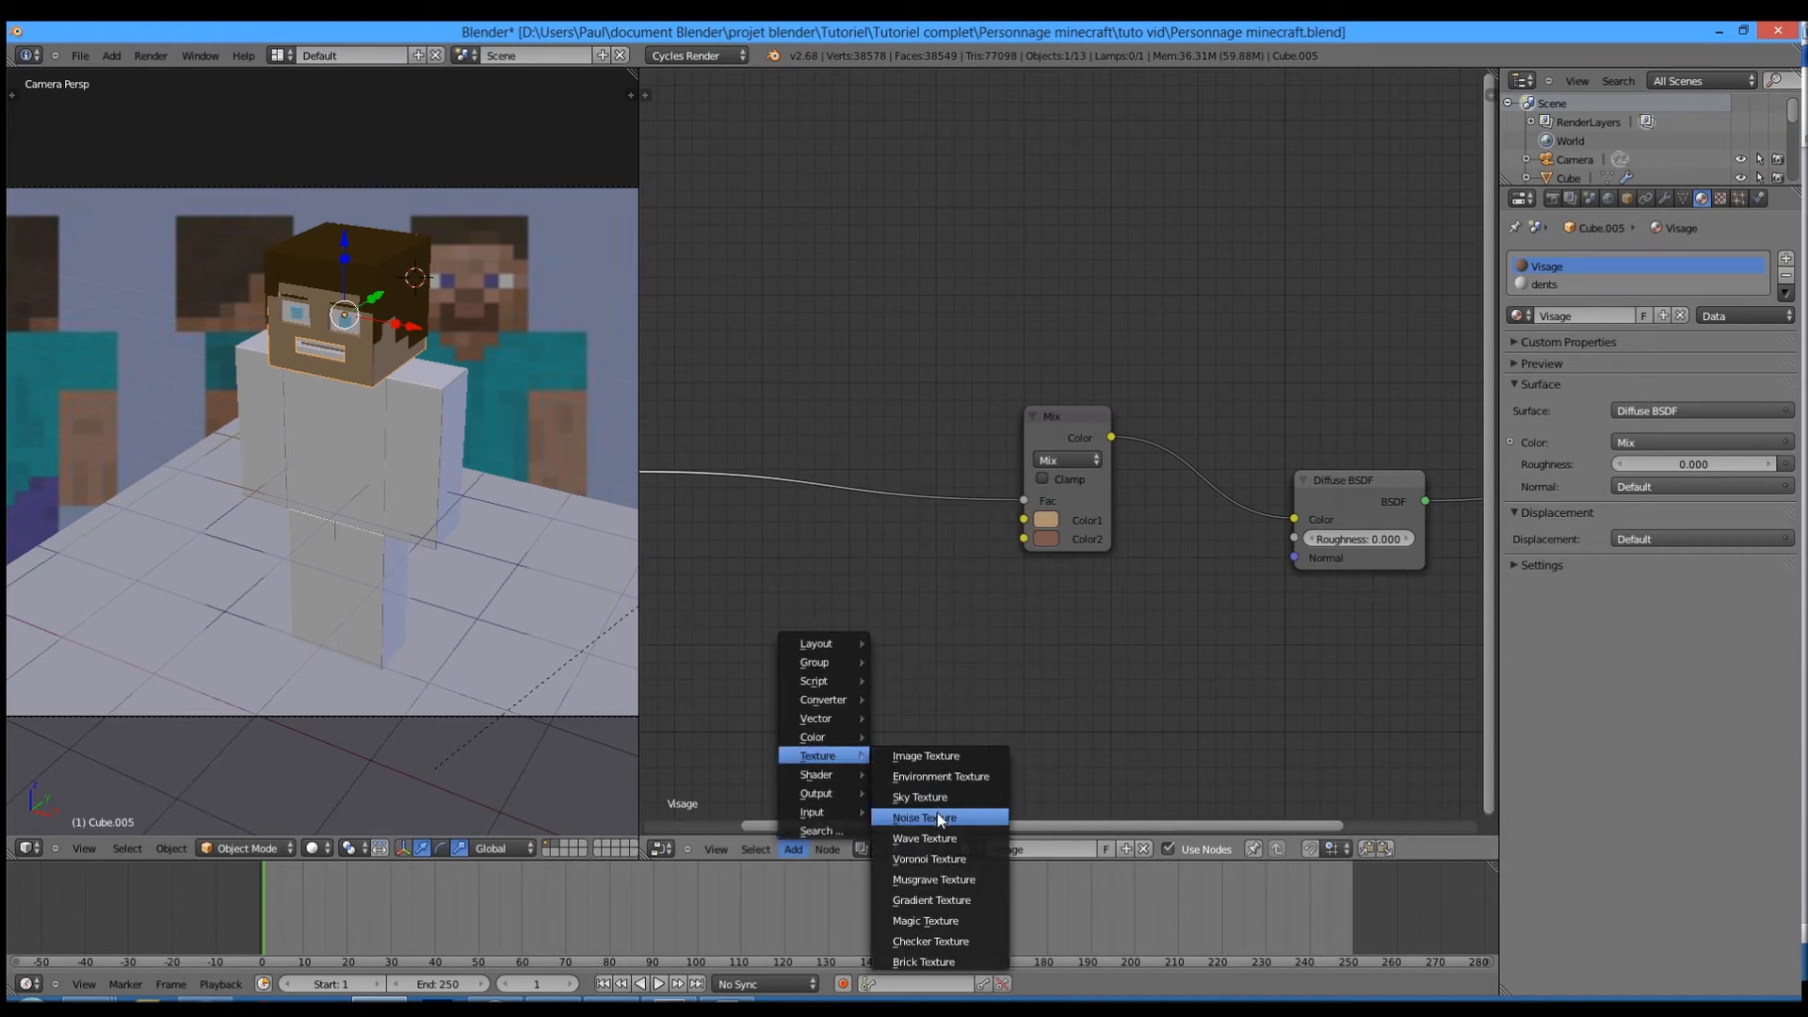
left_click(936, 815)
left_click(782, 407)
middle_click_drag(767, 471, 1091, 513)
left_click_drag(1111, 518, 1059, 512)
- Try a Noise Texture scale of 25 and render the character to check the face
middle_click_drag(1184, 629, 1052, 640)
left_click(1033, 546)
key("Return")
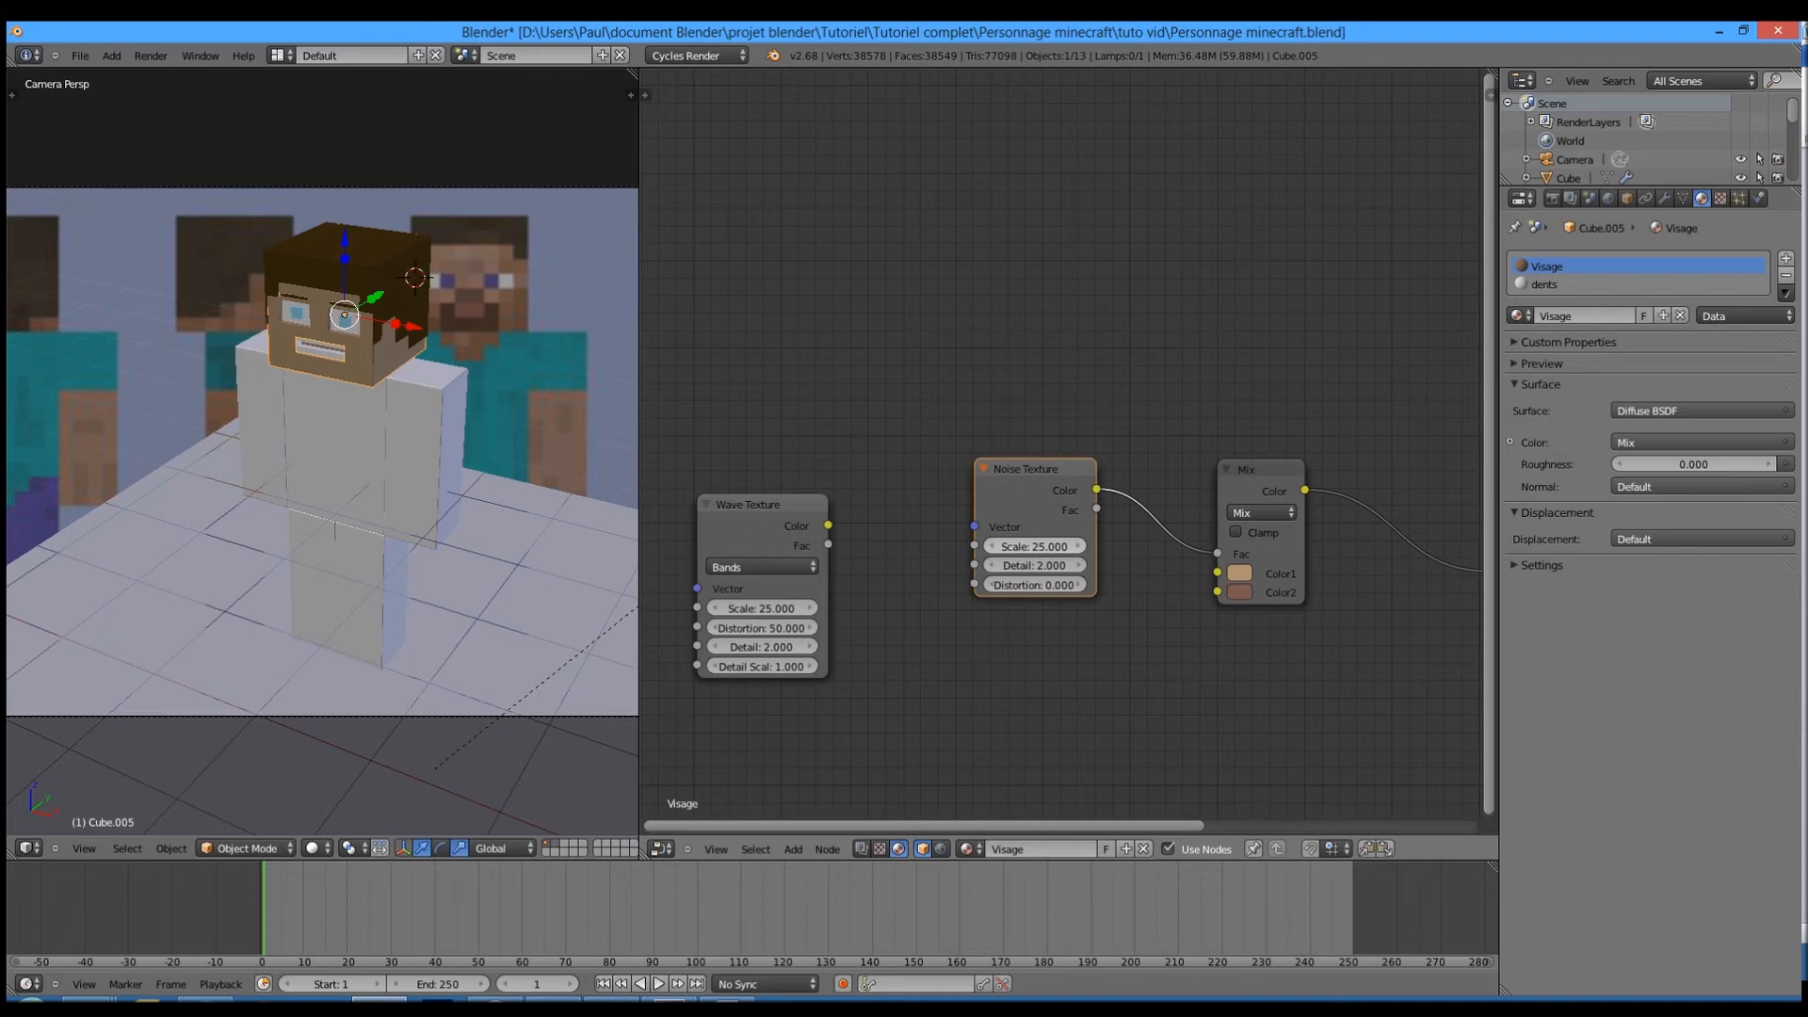
key("F12")
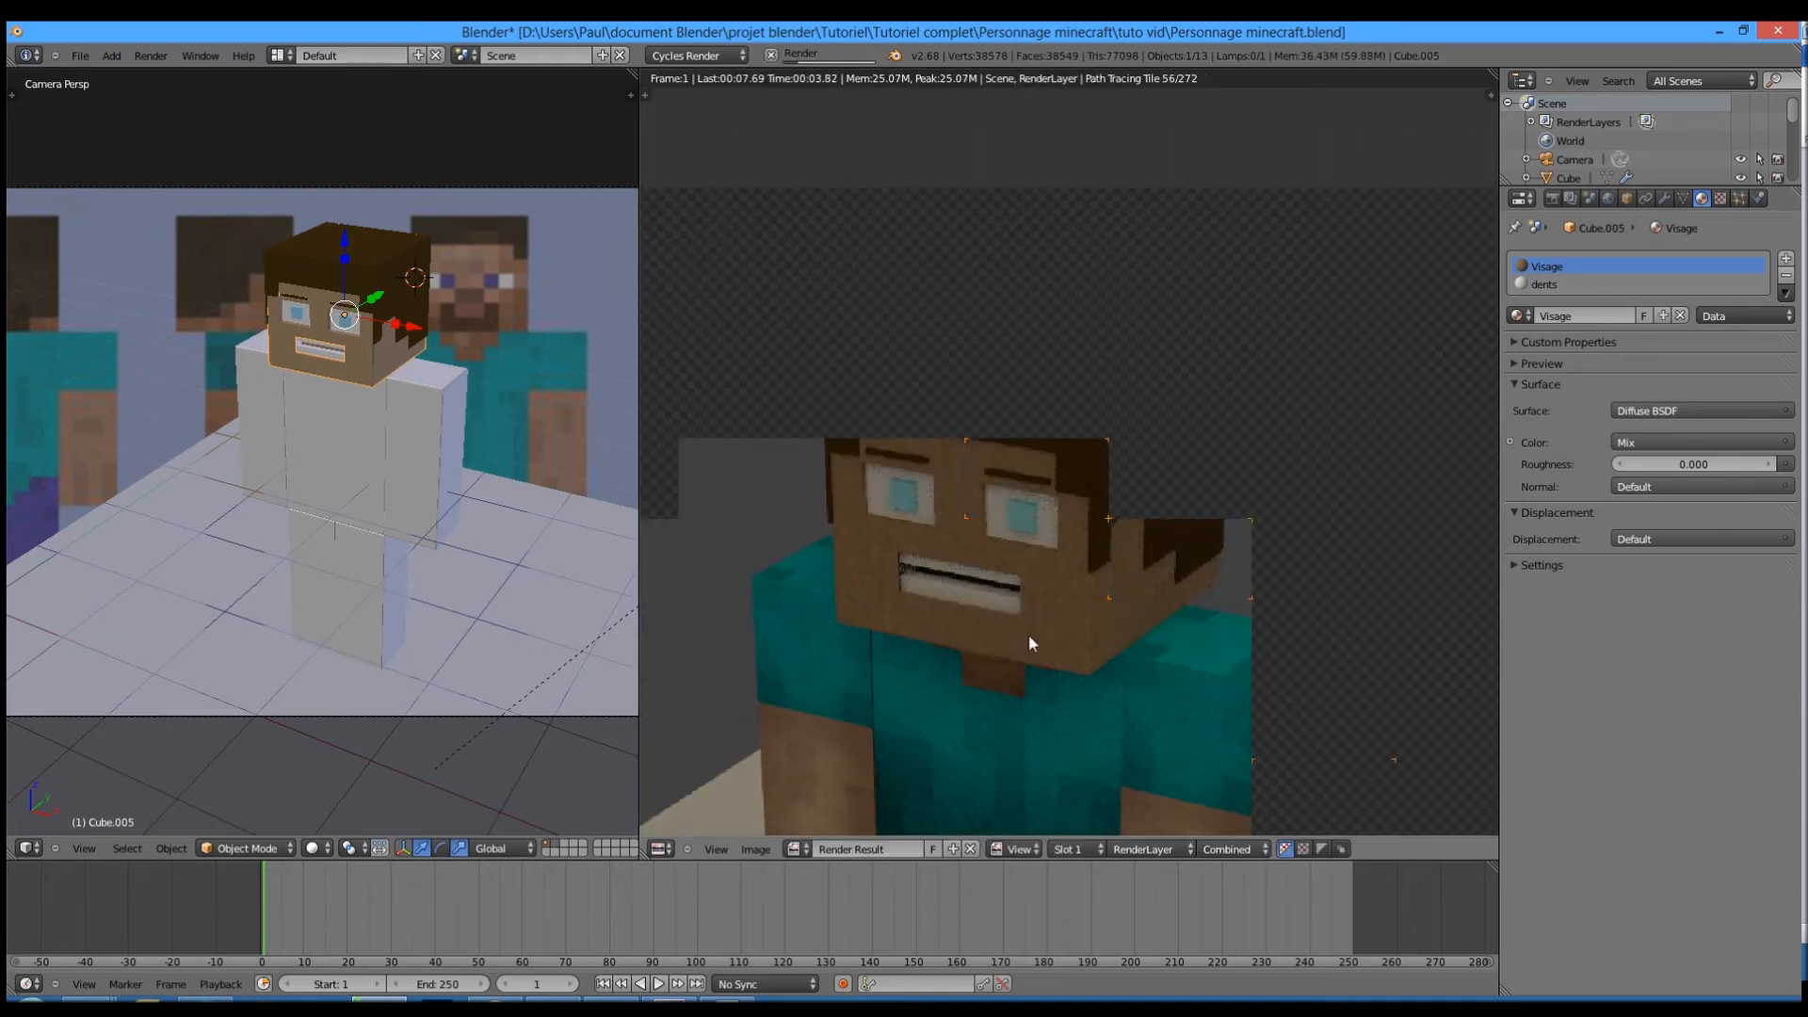
key("Escape")
- Set the Noise Texture's scale to 30 and its distortion to 1
left_click(1033, 548)
type("30")
key("Return")
left_click(1033, 584)
type("1")
key("Return")
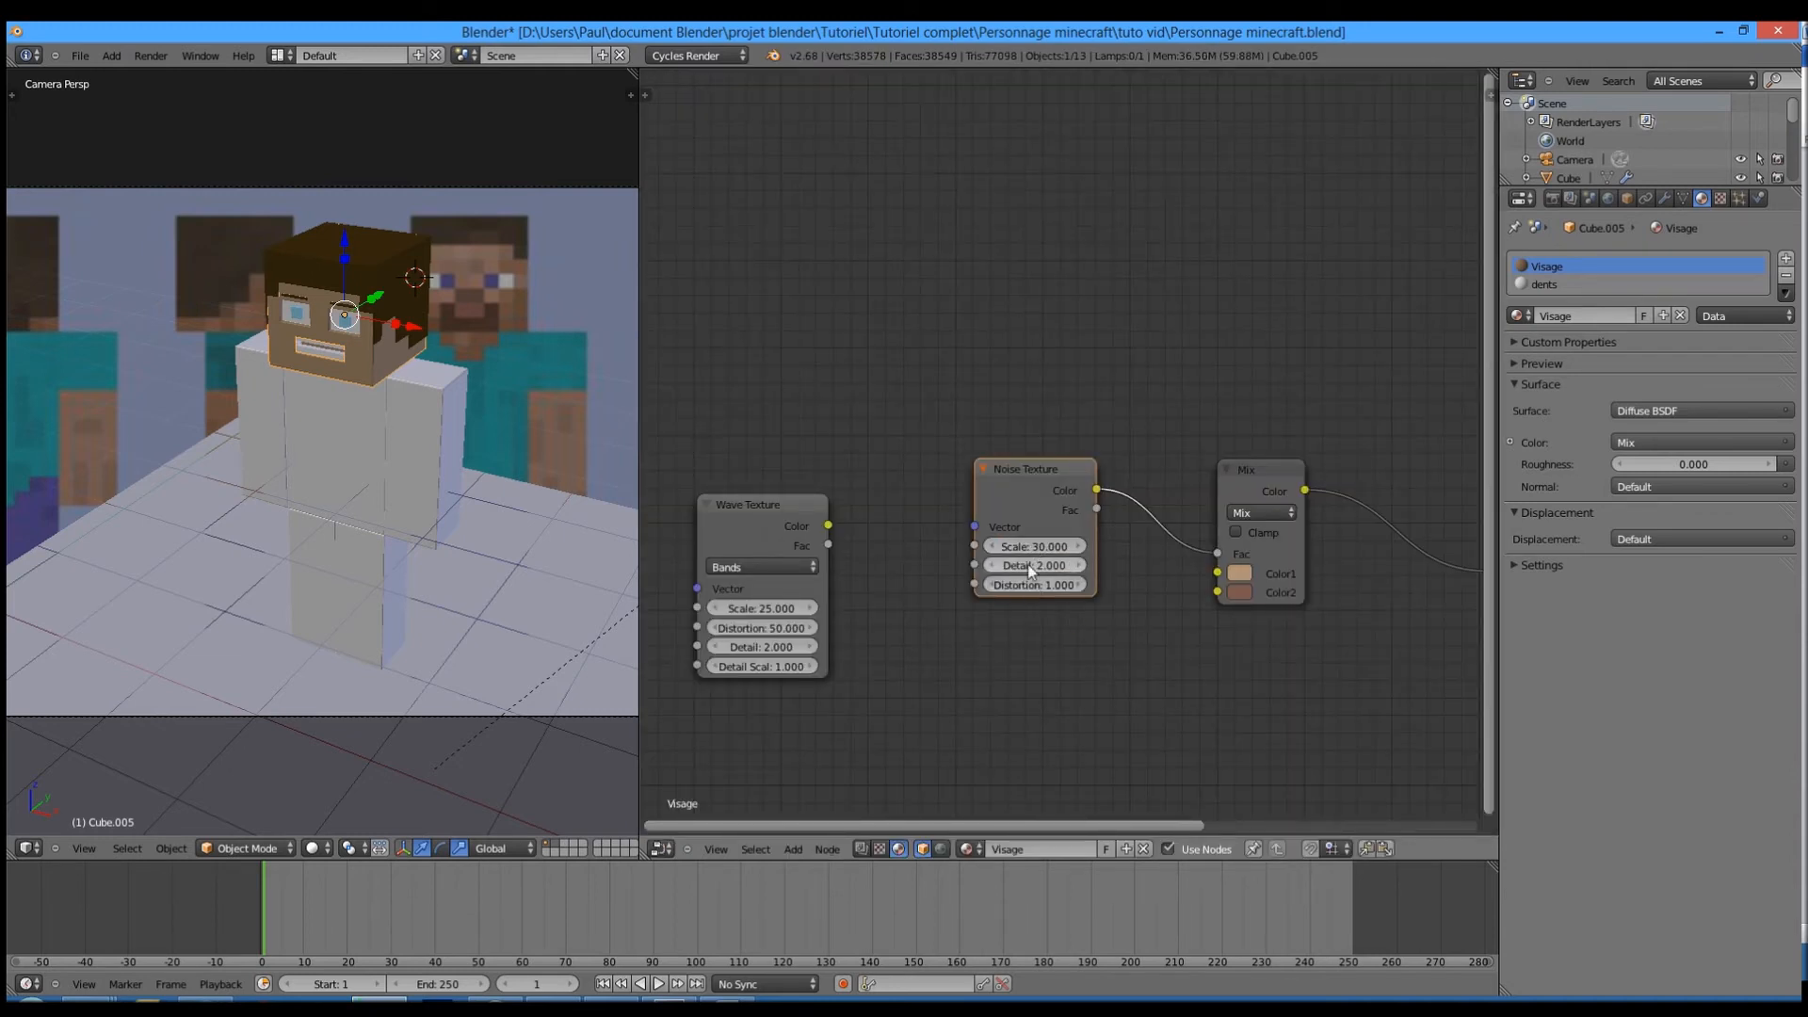
- Render the character and inspect the noise pattern on the face up close
key("Return")
key("F12")
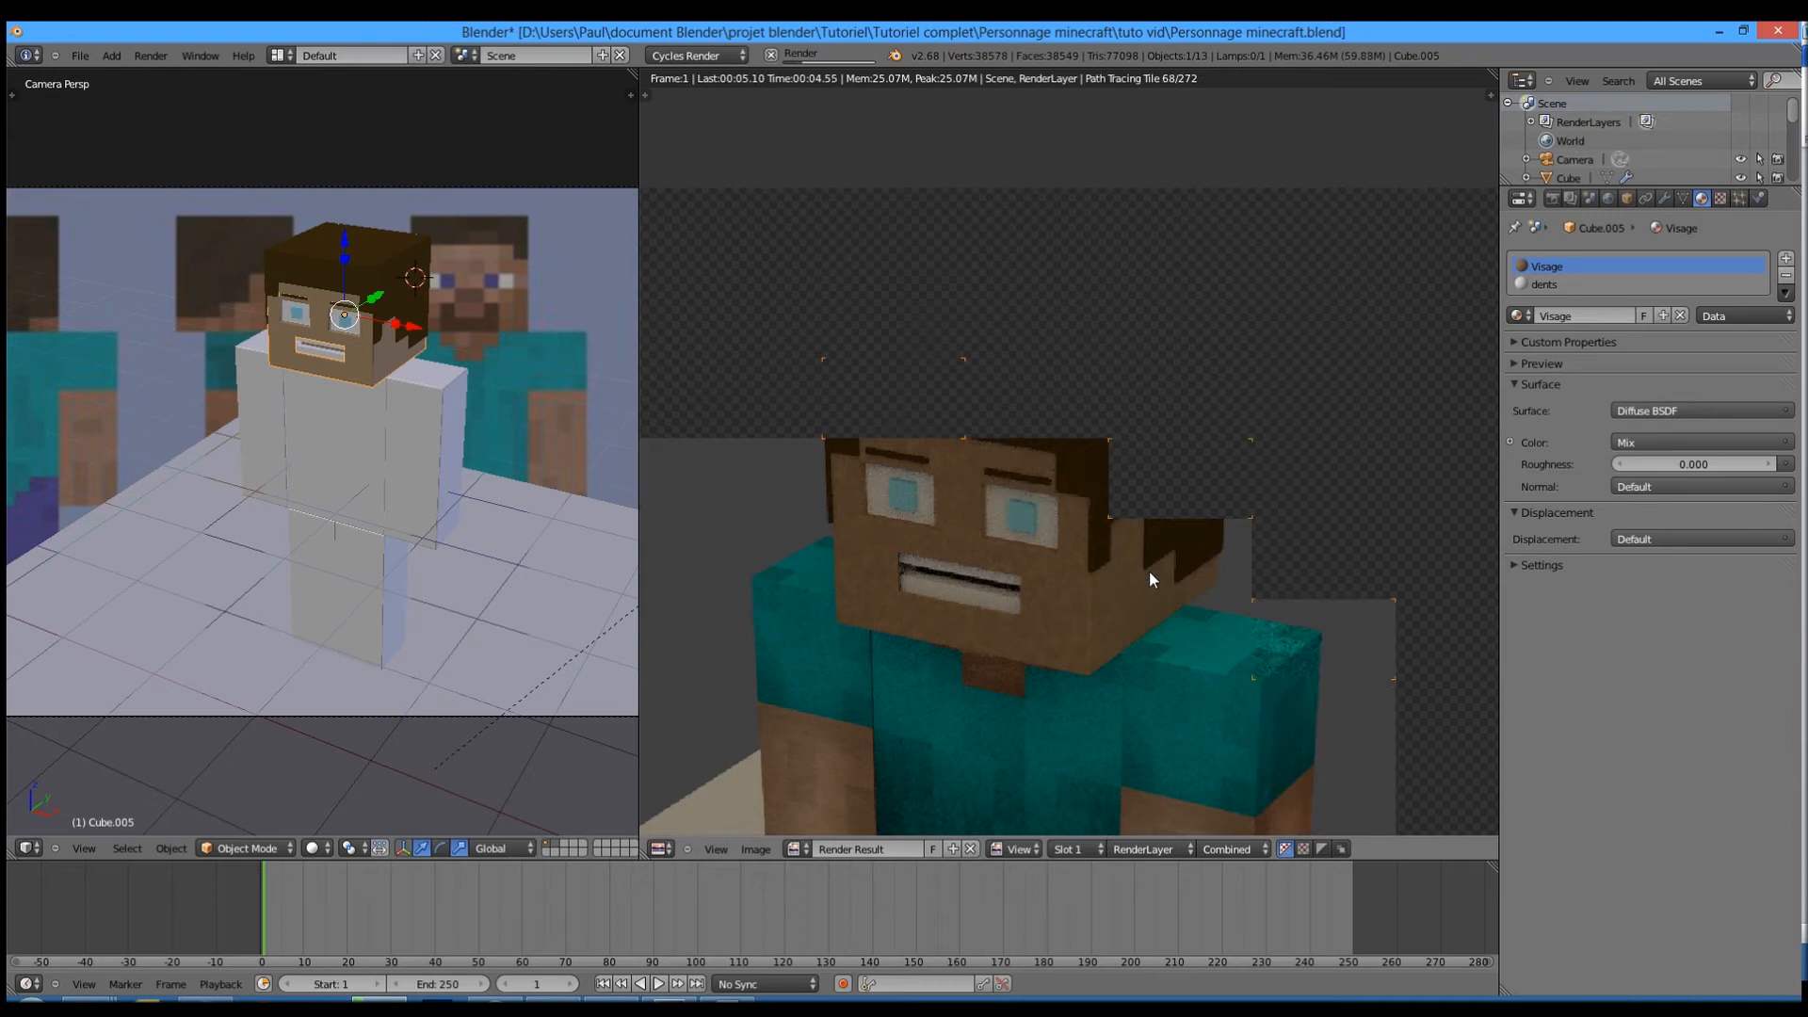
scroll(1148, 571, "down", 5)
scroll(1148, 571, "up", 8)
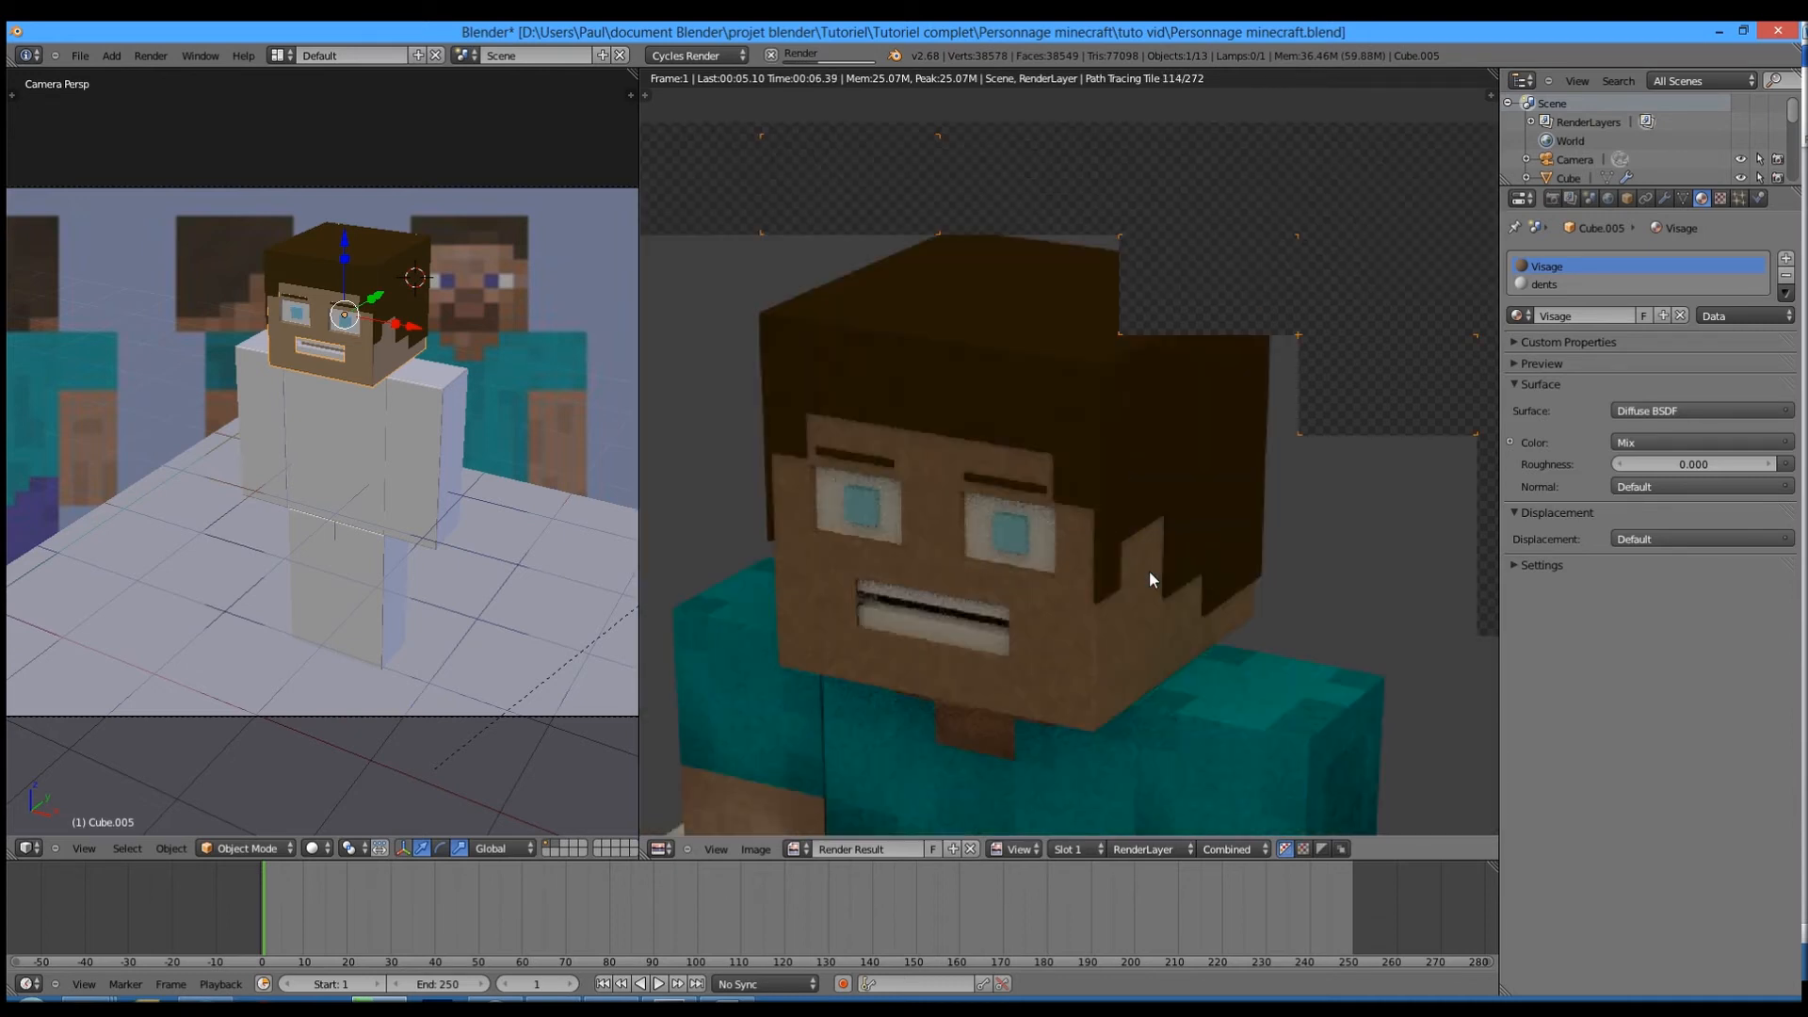
middle_click_drag(1115, 622, 1196, 523)
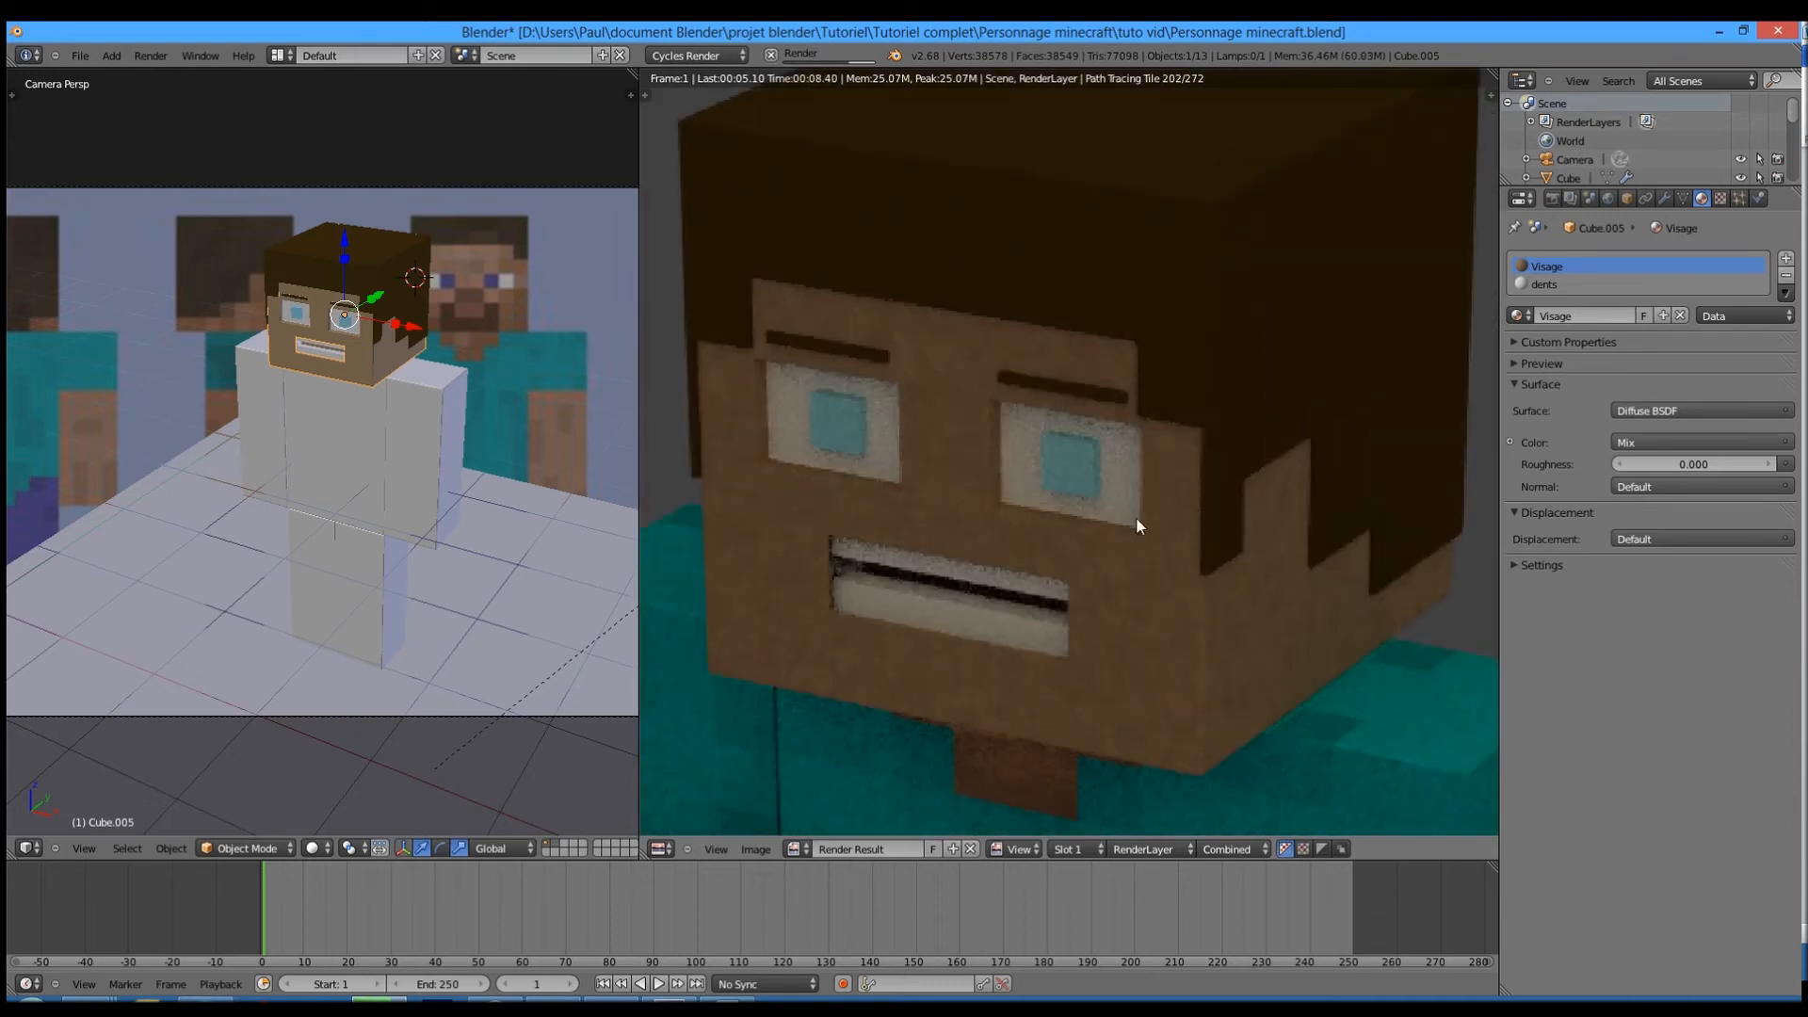
- Set the Noise Texture's detail to 5 and scale to 35, and render again to check the face
key("shift+F3")
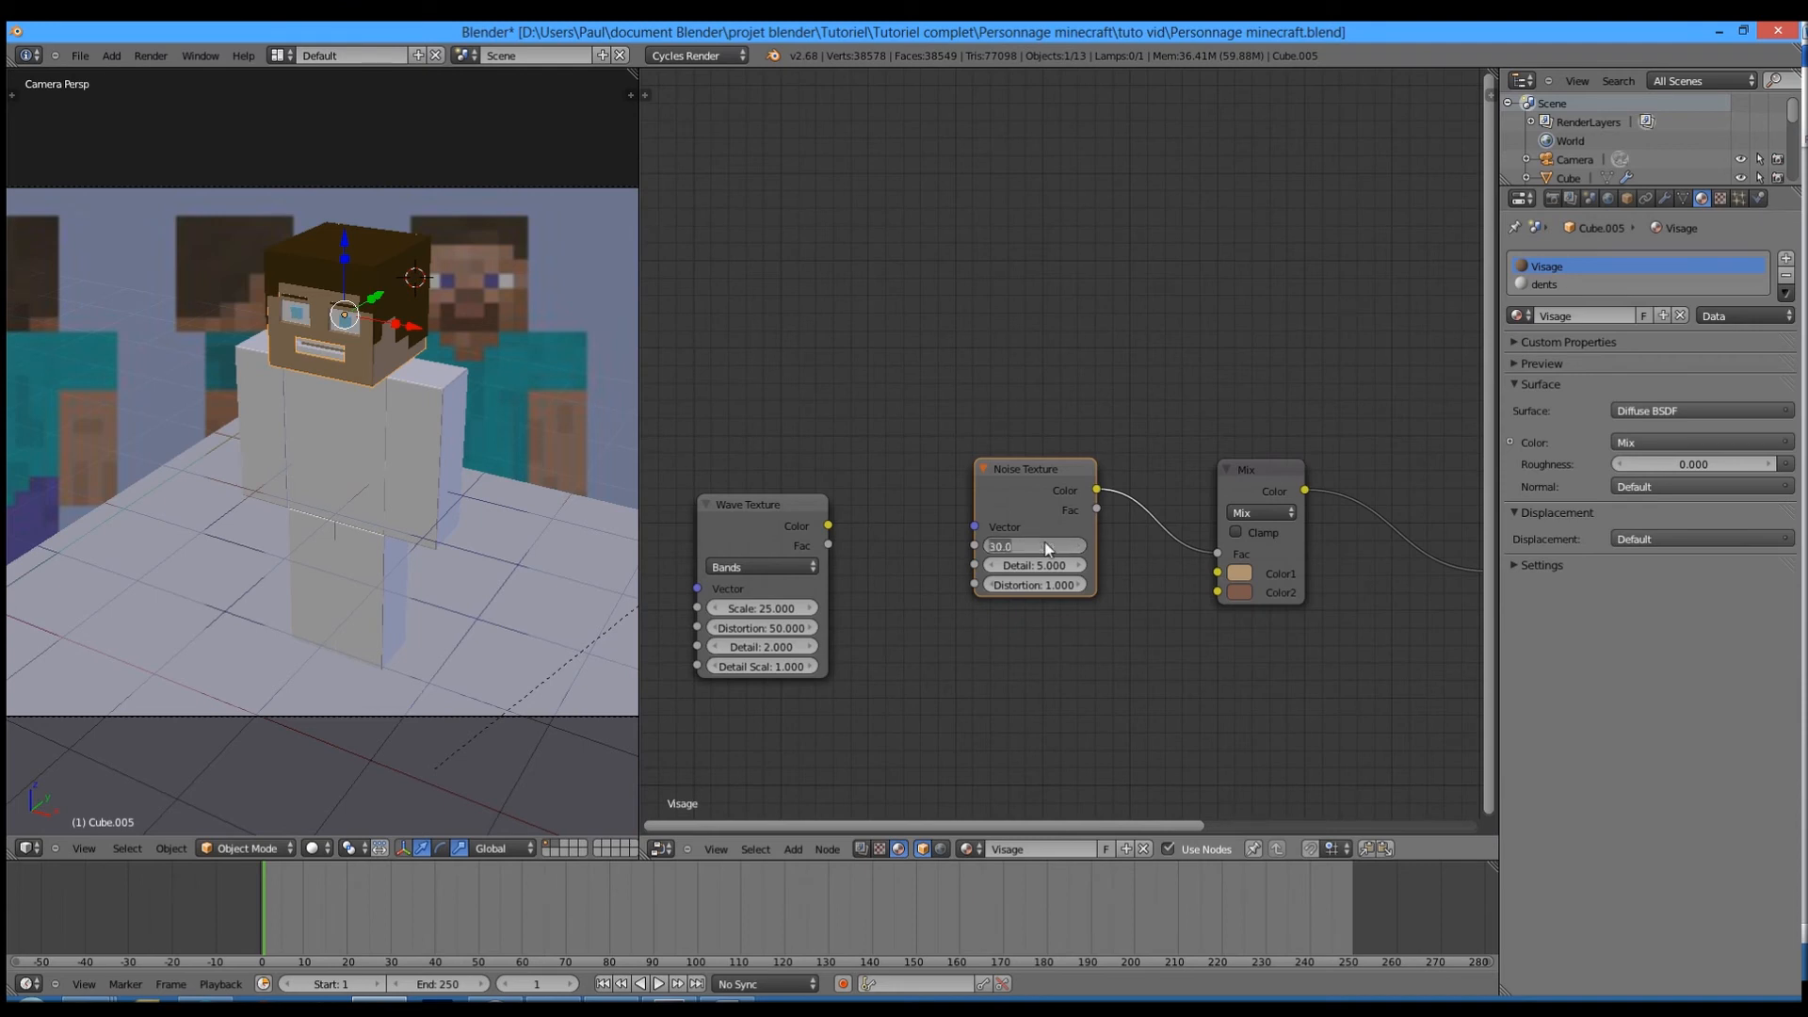
key("F12")
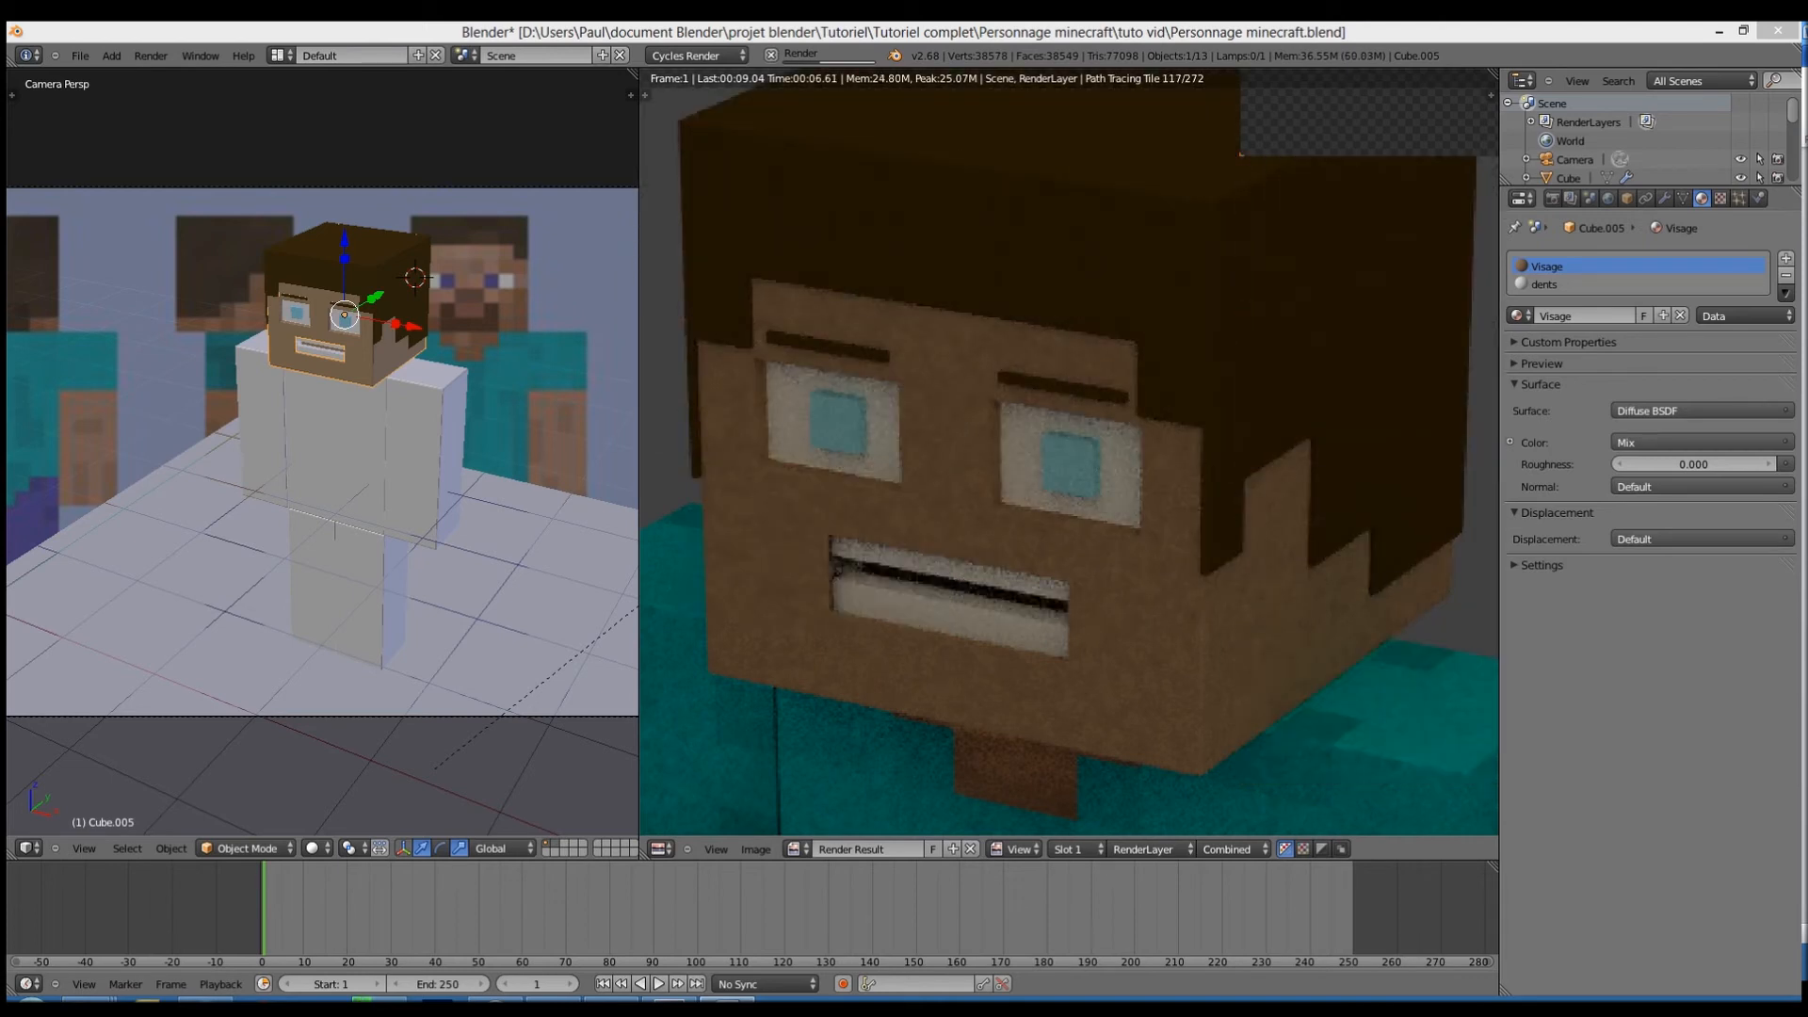
left_click(1231, 613)
scroll(1162, 608, "down", 4)
middle_click_drag(1081, 671, 893, 541)
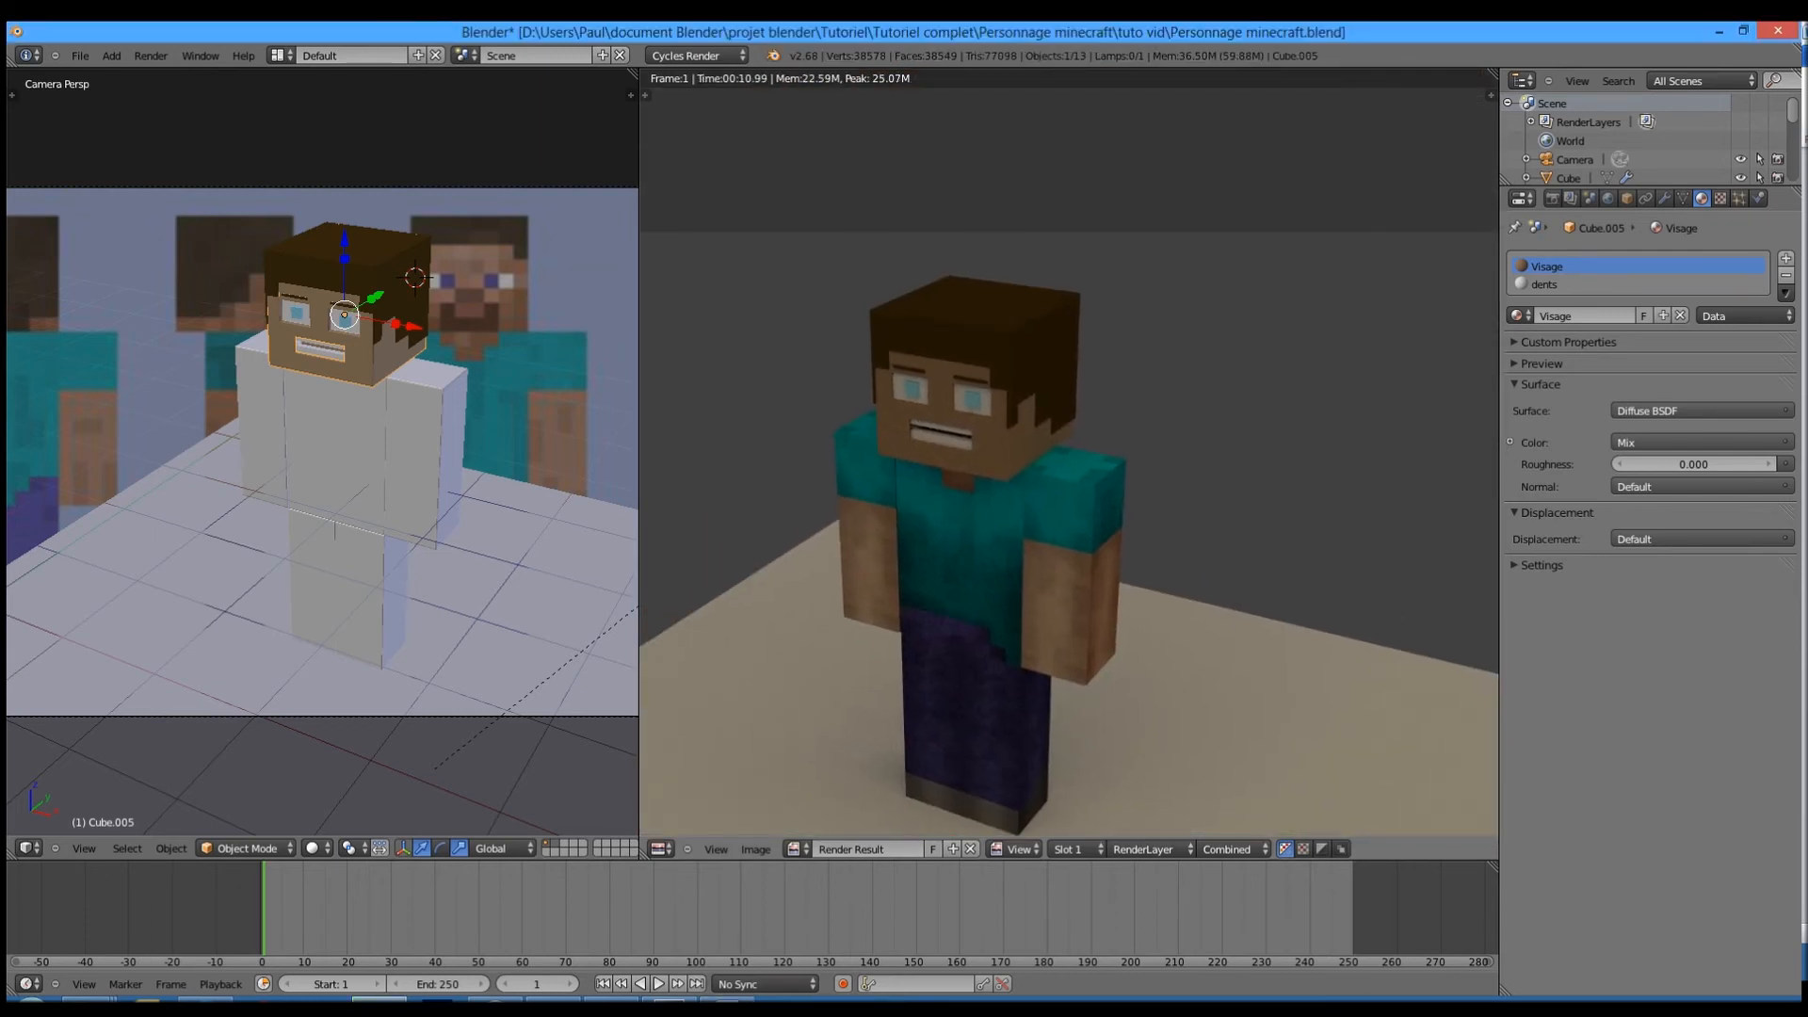
scroll(891, 465, "up", 3)
middle_click_drag(891, 465, 1265, 557)
scroll(1110, 533, "up", 2)
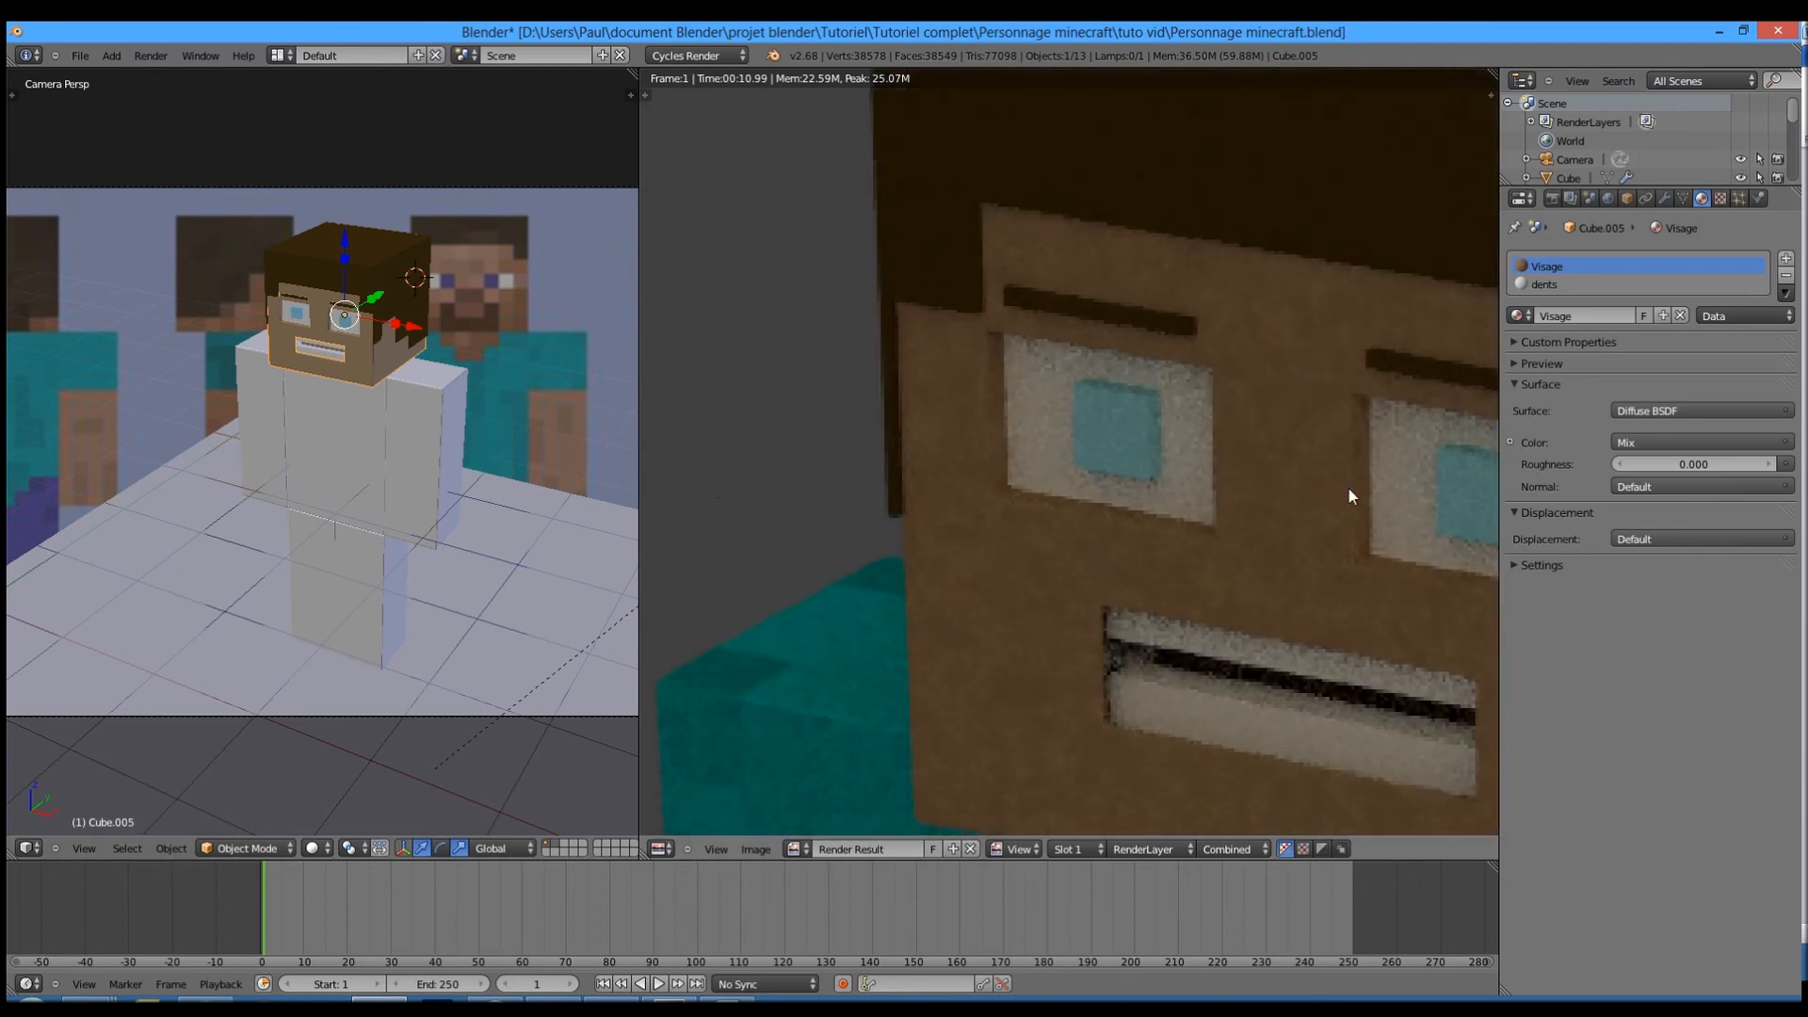
scroll(1166, 647, "down", 5)
middle_click_drag(1160, 646, 1024, 451)
- Delete the unused Wave Texture node from the Visage material
key("shift+F3")
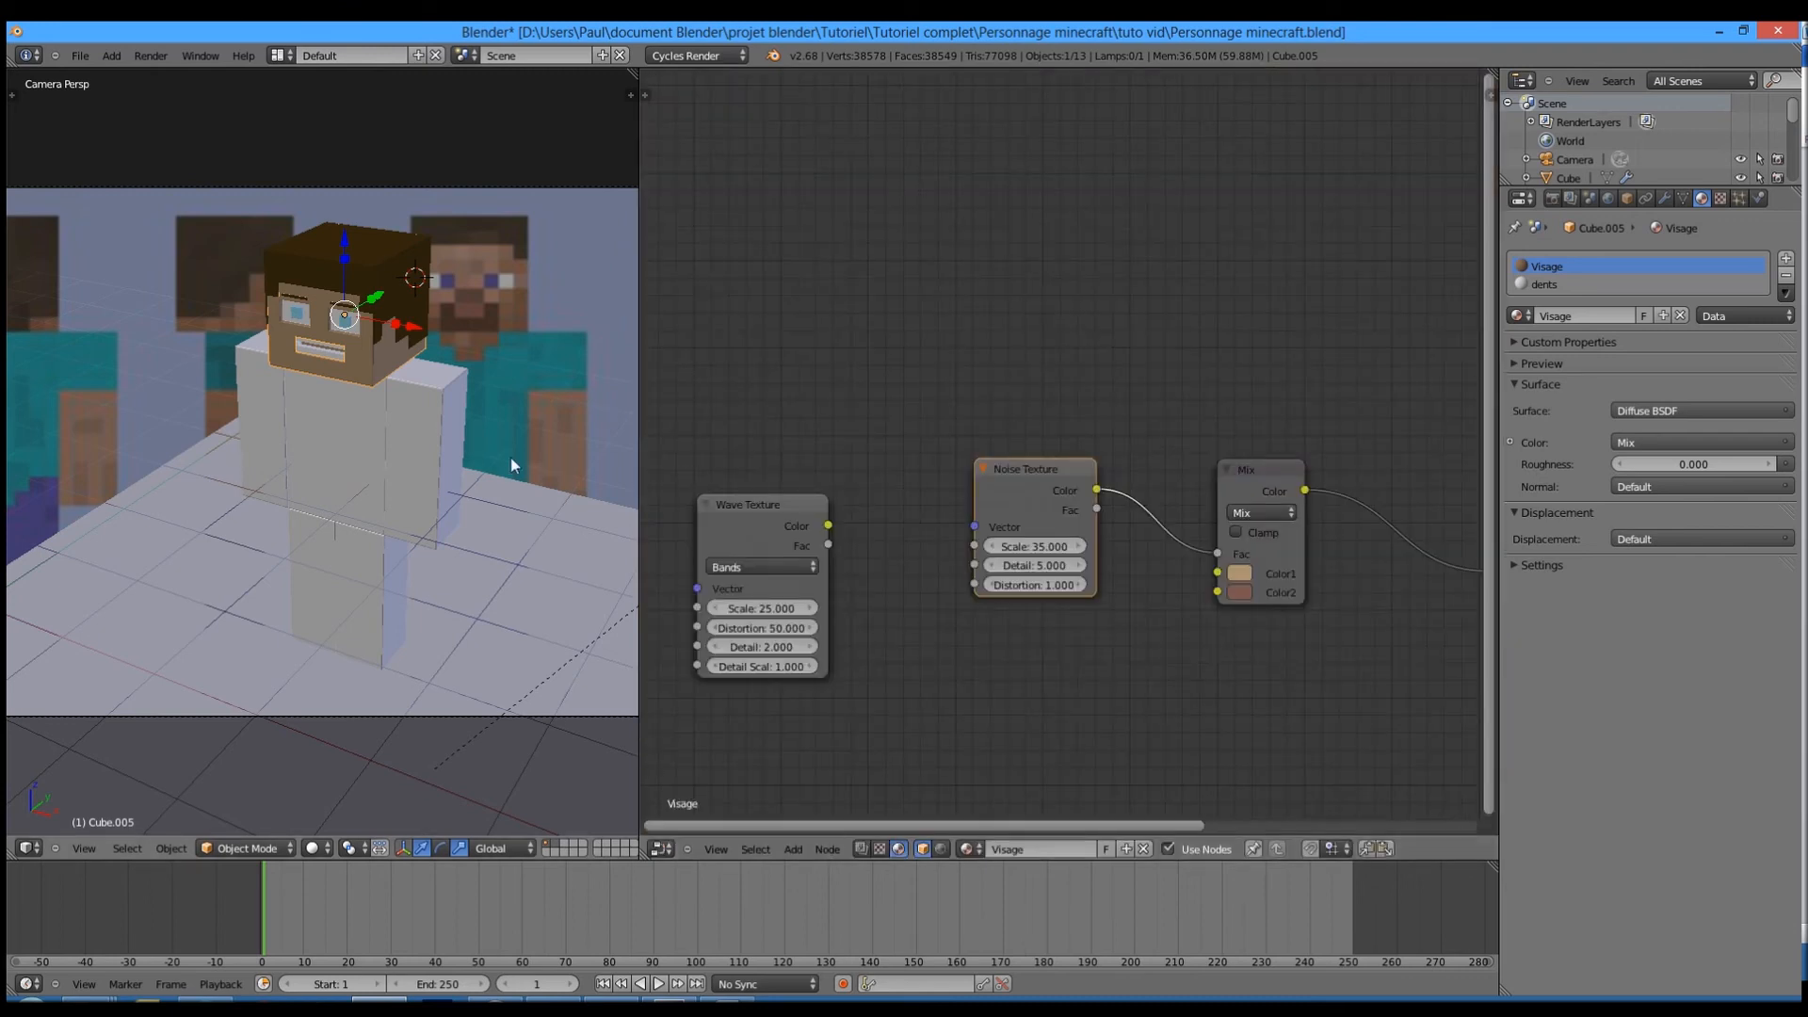
left_click(699, 532)
key("x")
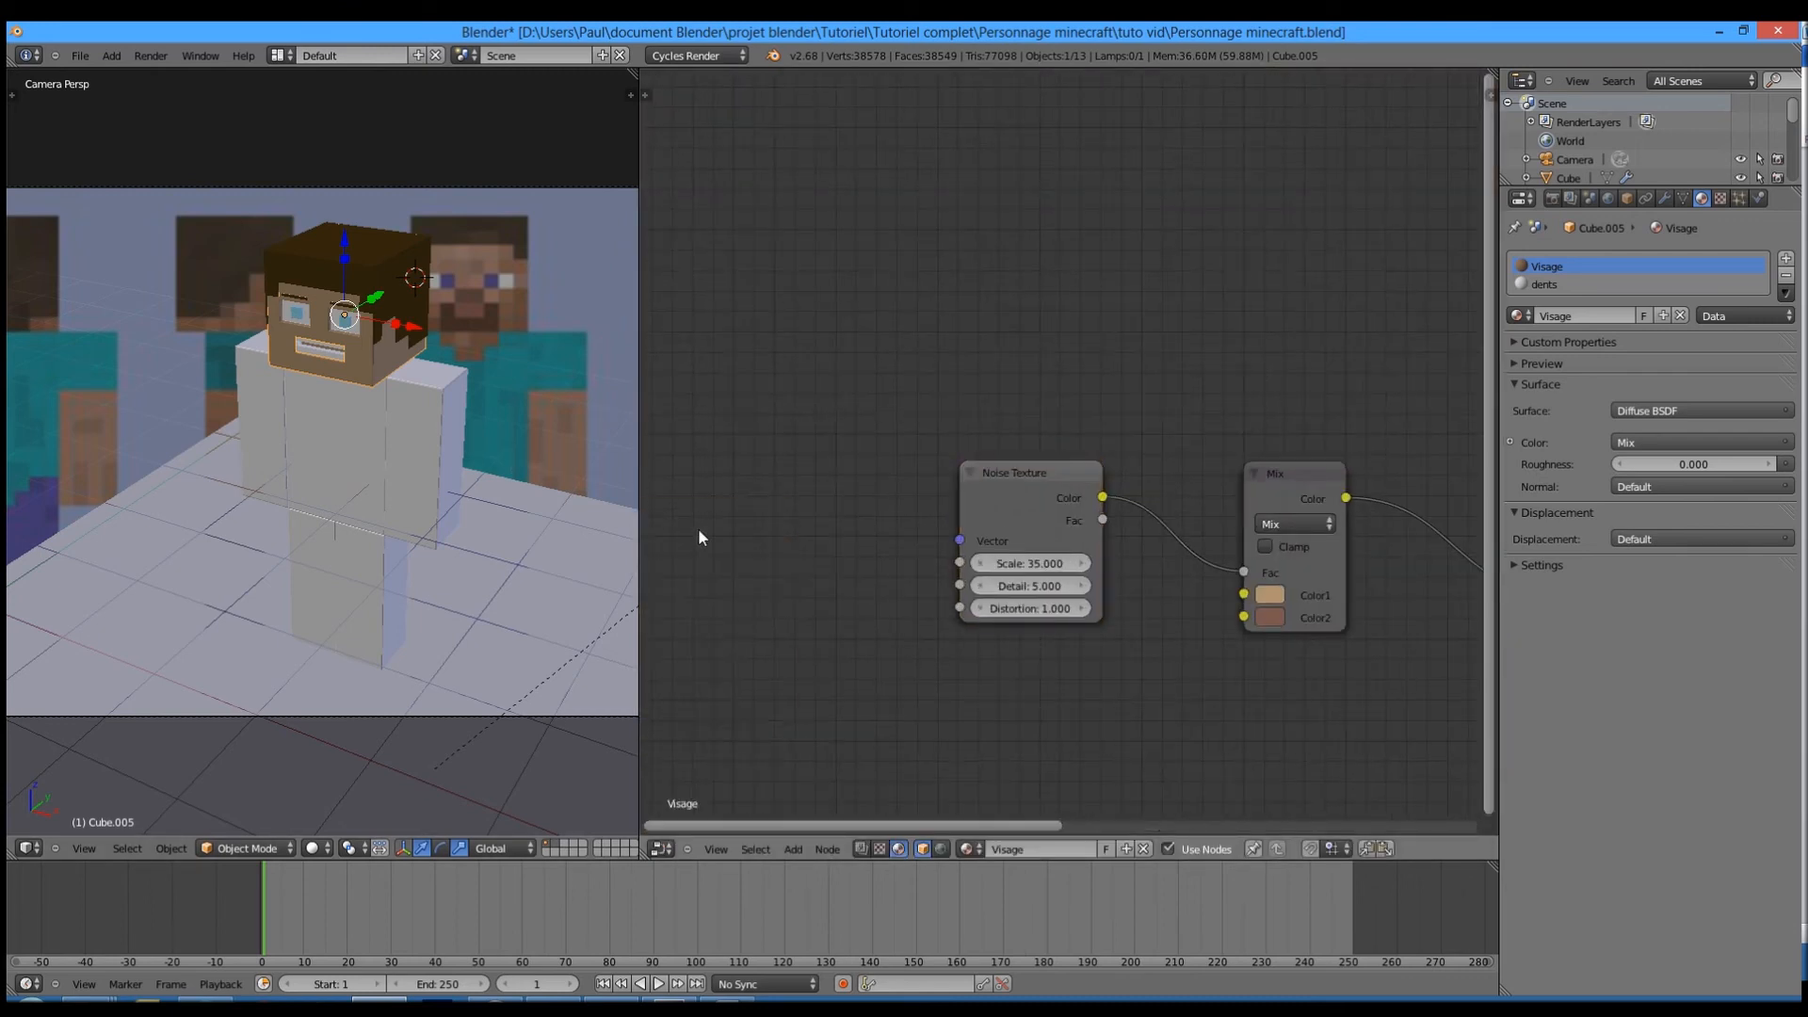
- Arrange the Noise Texture, Mix and Diffuse BSDF nodes closer together in a row beside the Material Output
middle_click_drag(1224, 567, 958, 553)
left_click_drag(717, 463, 780, 469)
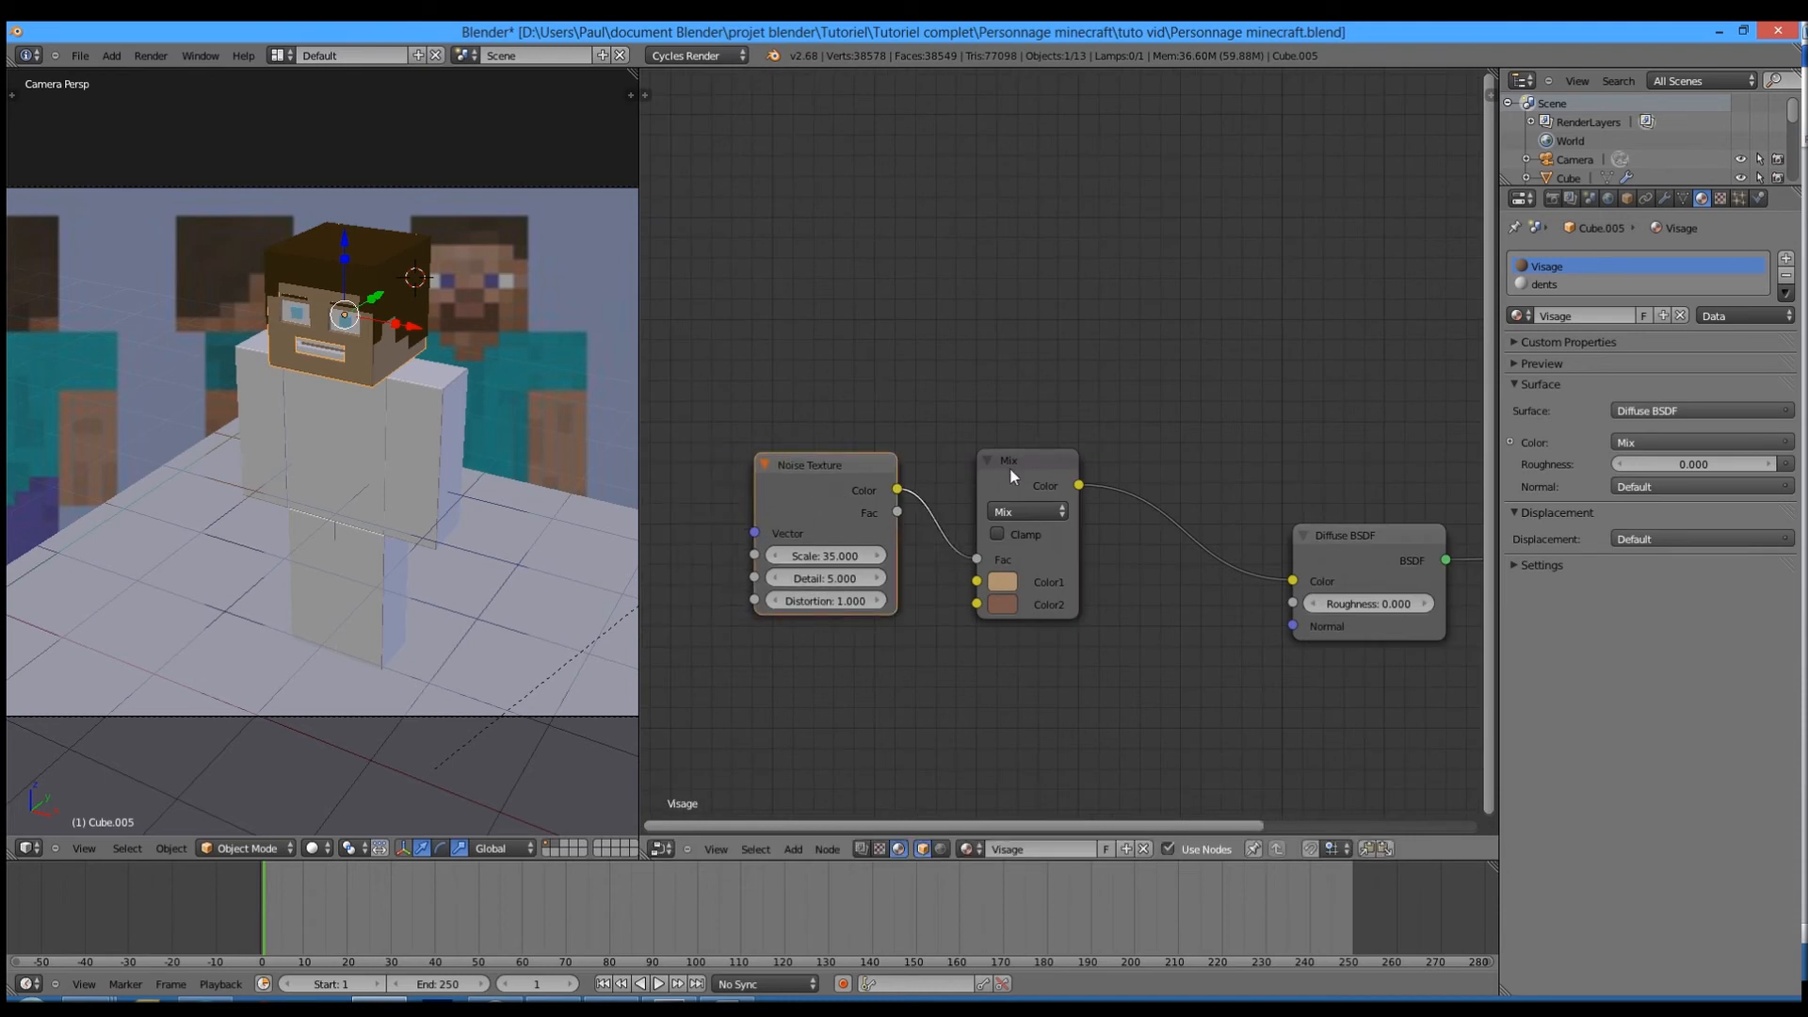
left_click_drag(1009, 467, 1093, 472)
left_click_drag(850, 479, 956, 475)
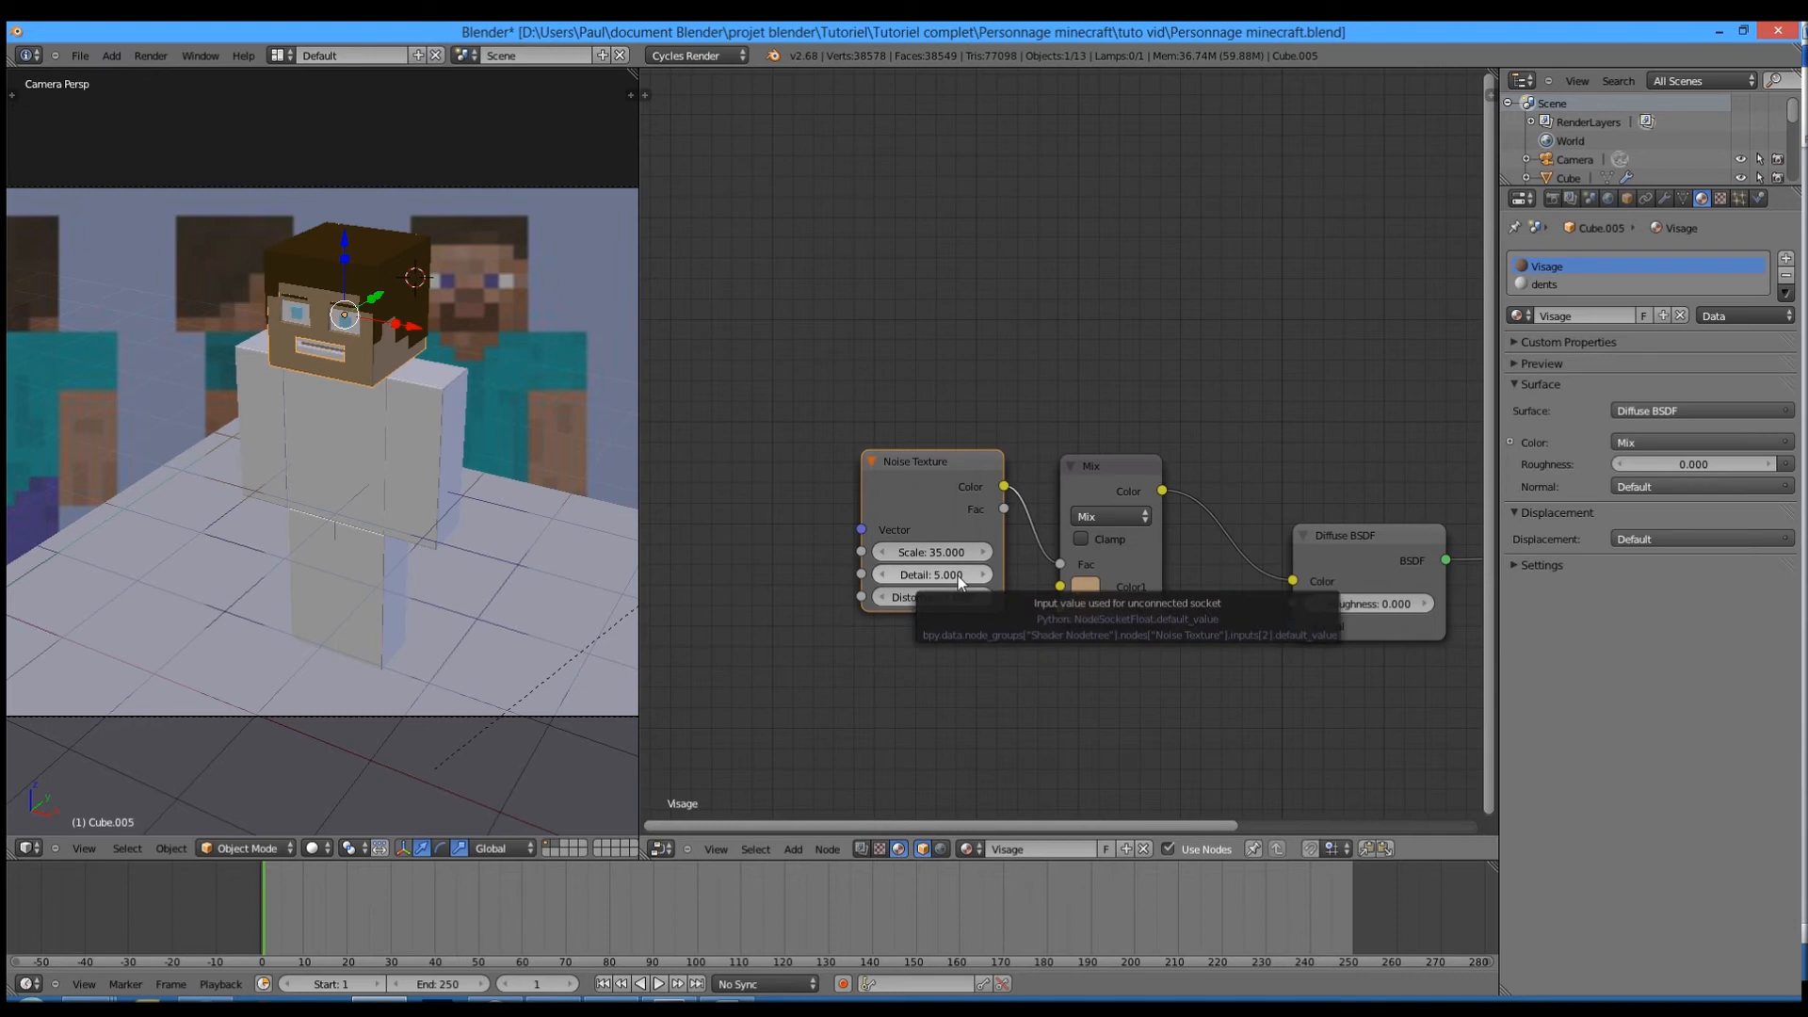
middle_click_drag(1289, 679, 981, 665)
left_click_drag(1084, 530, 1161, 520)
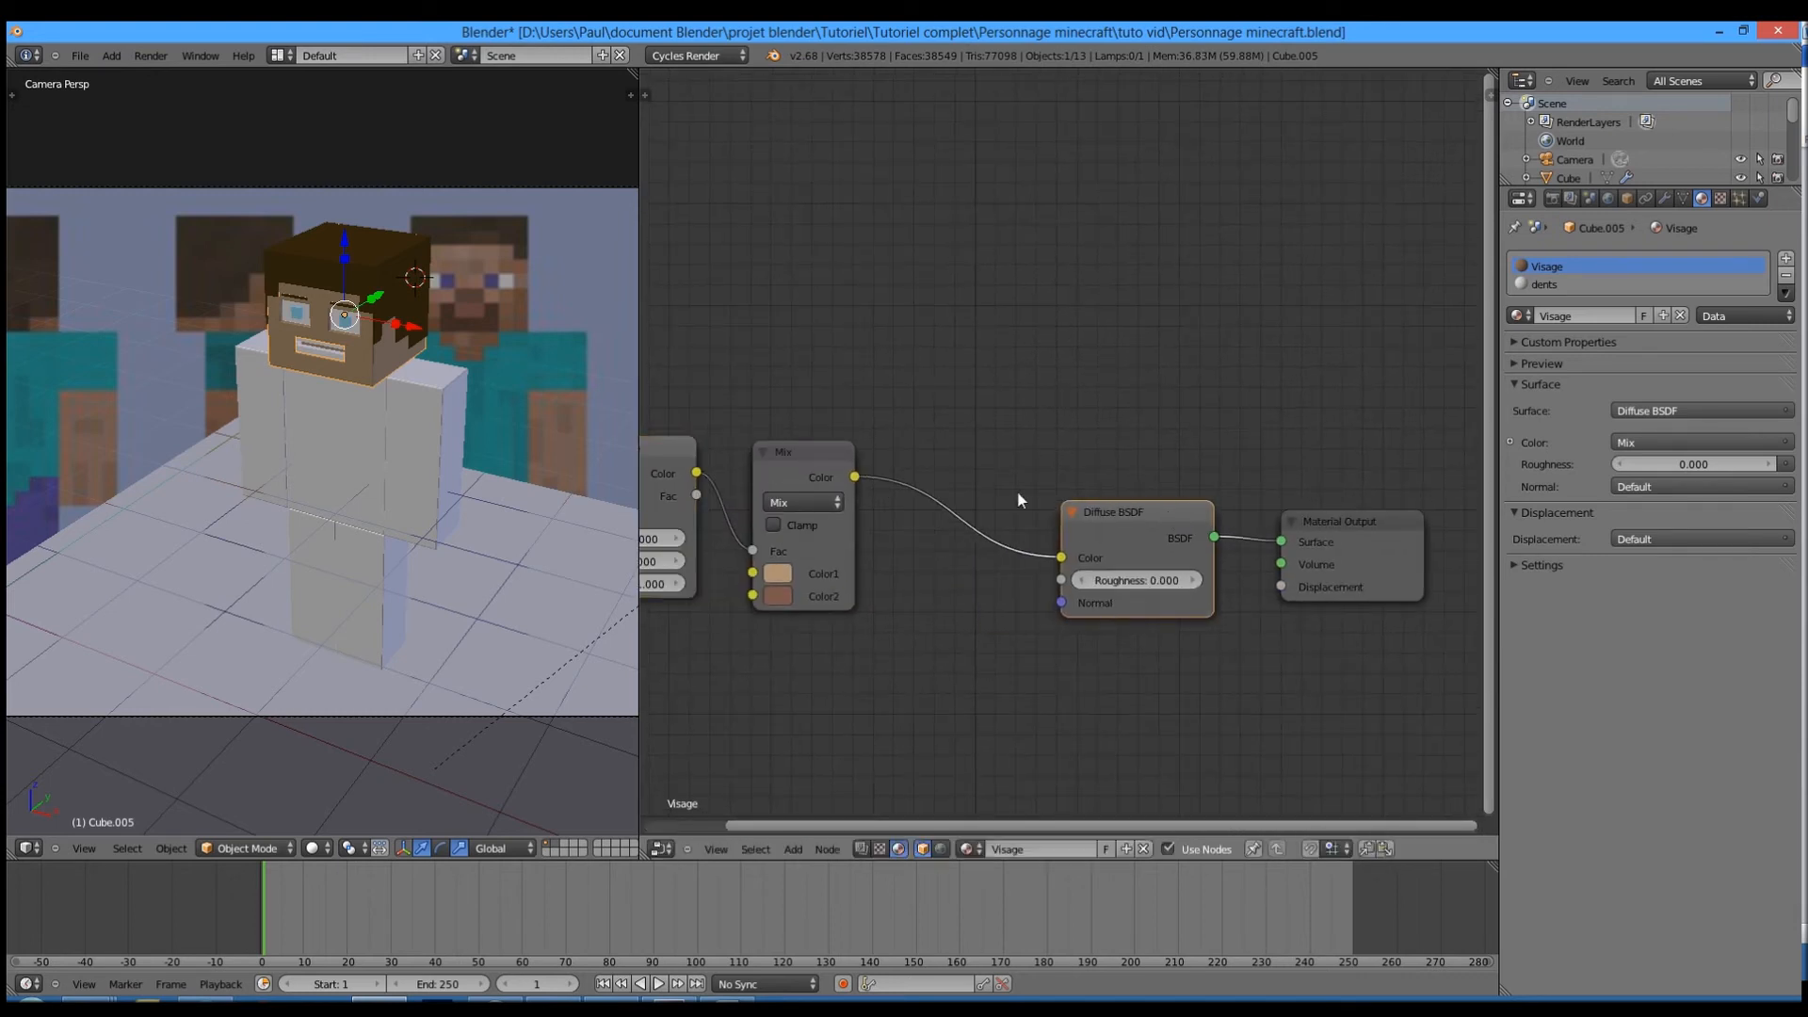
left_click_drag(775, 464, 892, 460)
left_click_drag(676, 468, 796, 466)
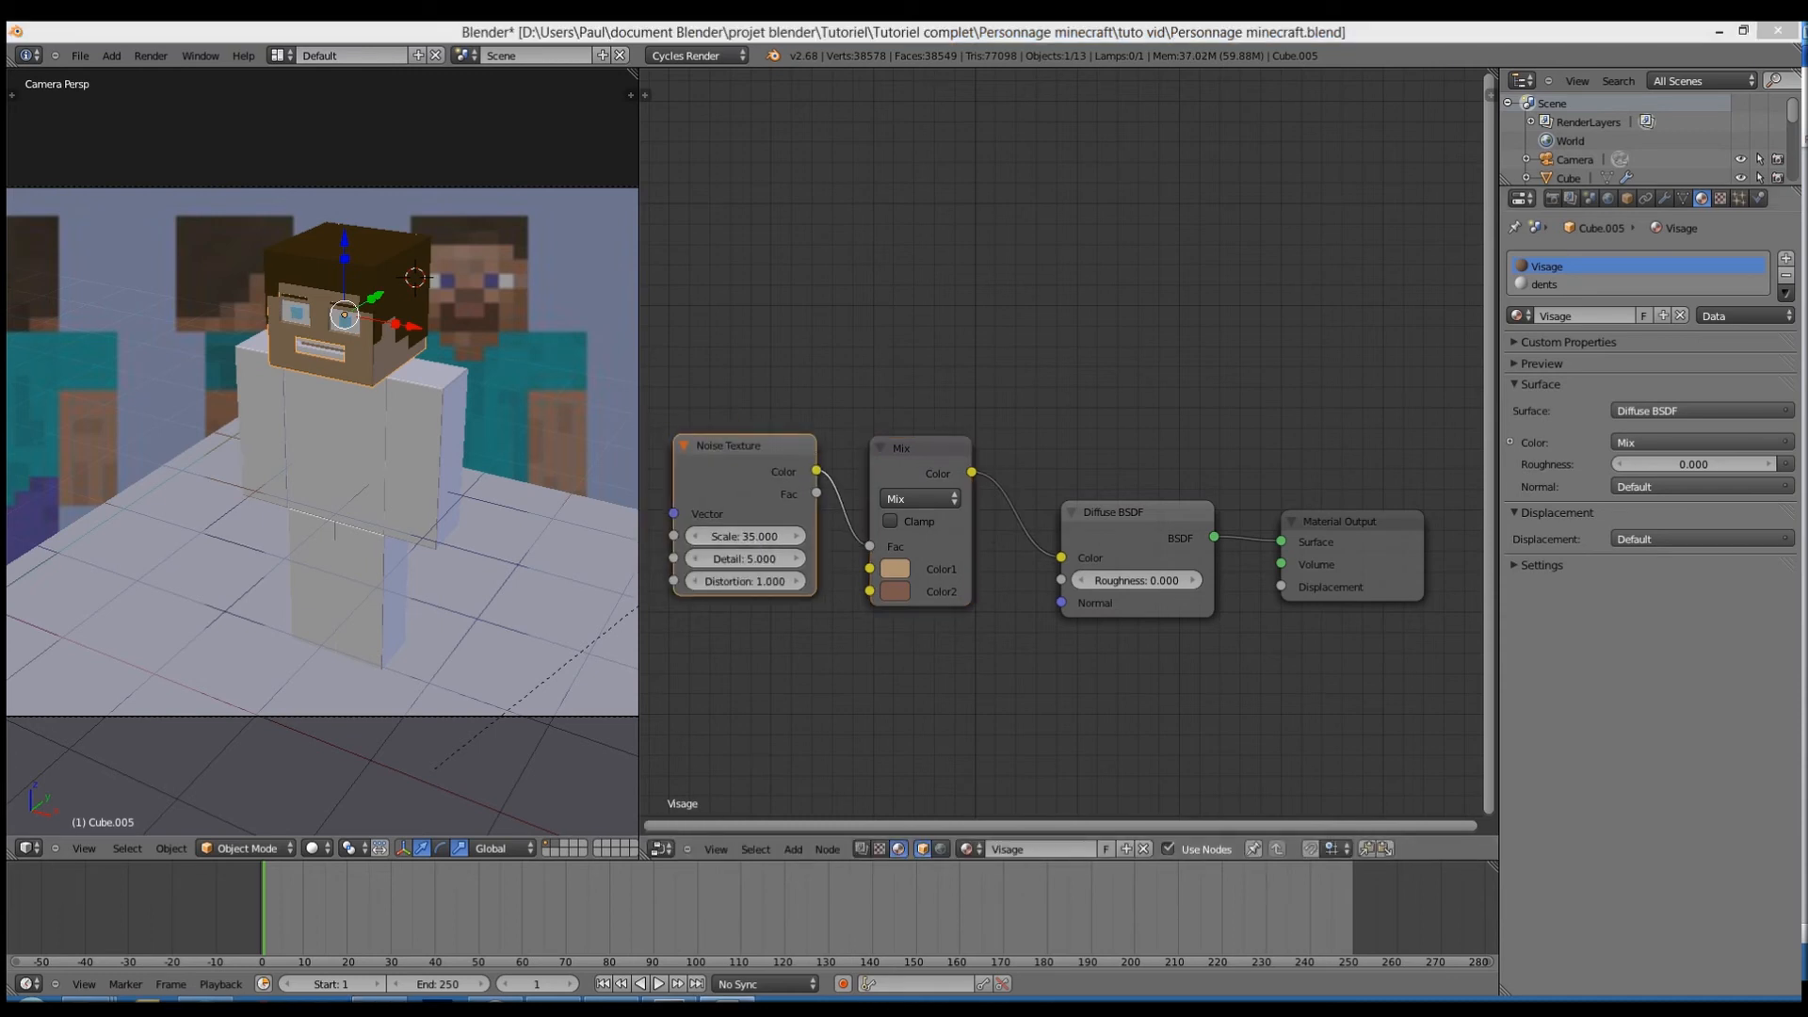
- Set the Cycles render samples to 50 in the scene's sampling settings
scroll(477, 356, "down", 5)
scroll(534, 411, "up", 1)
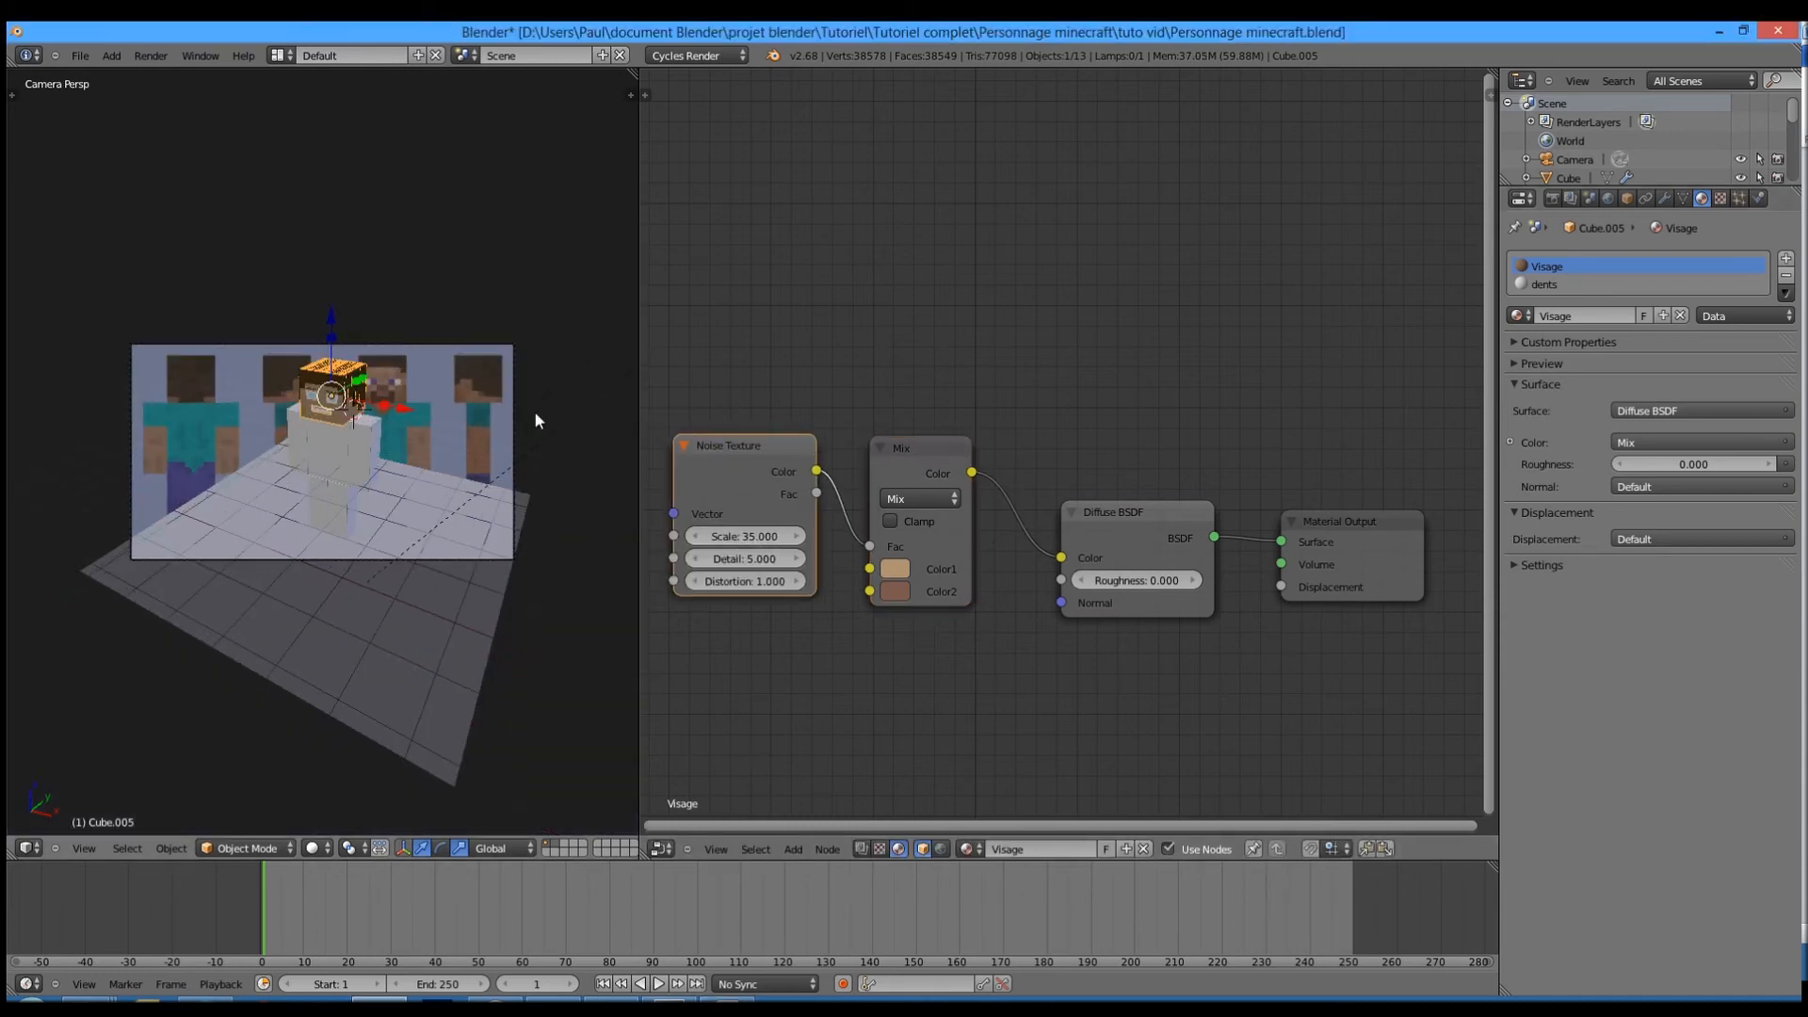
left_click(1552, 198)
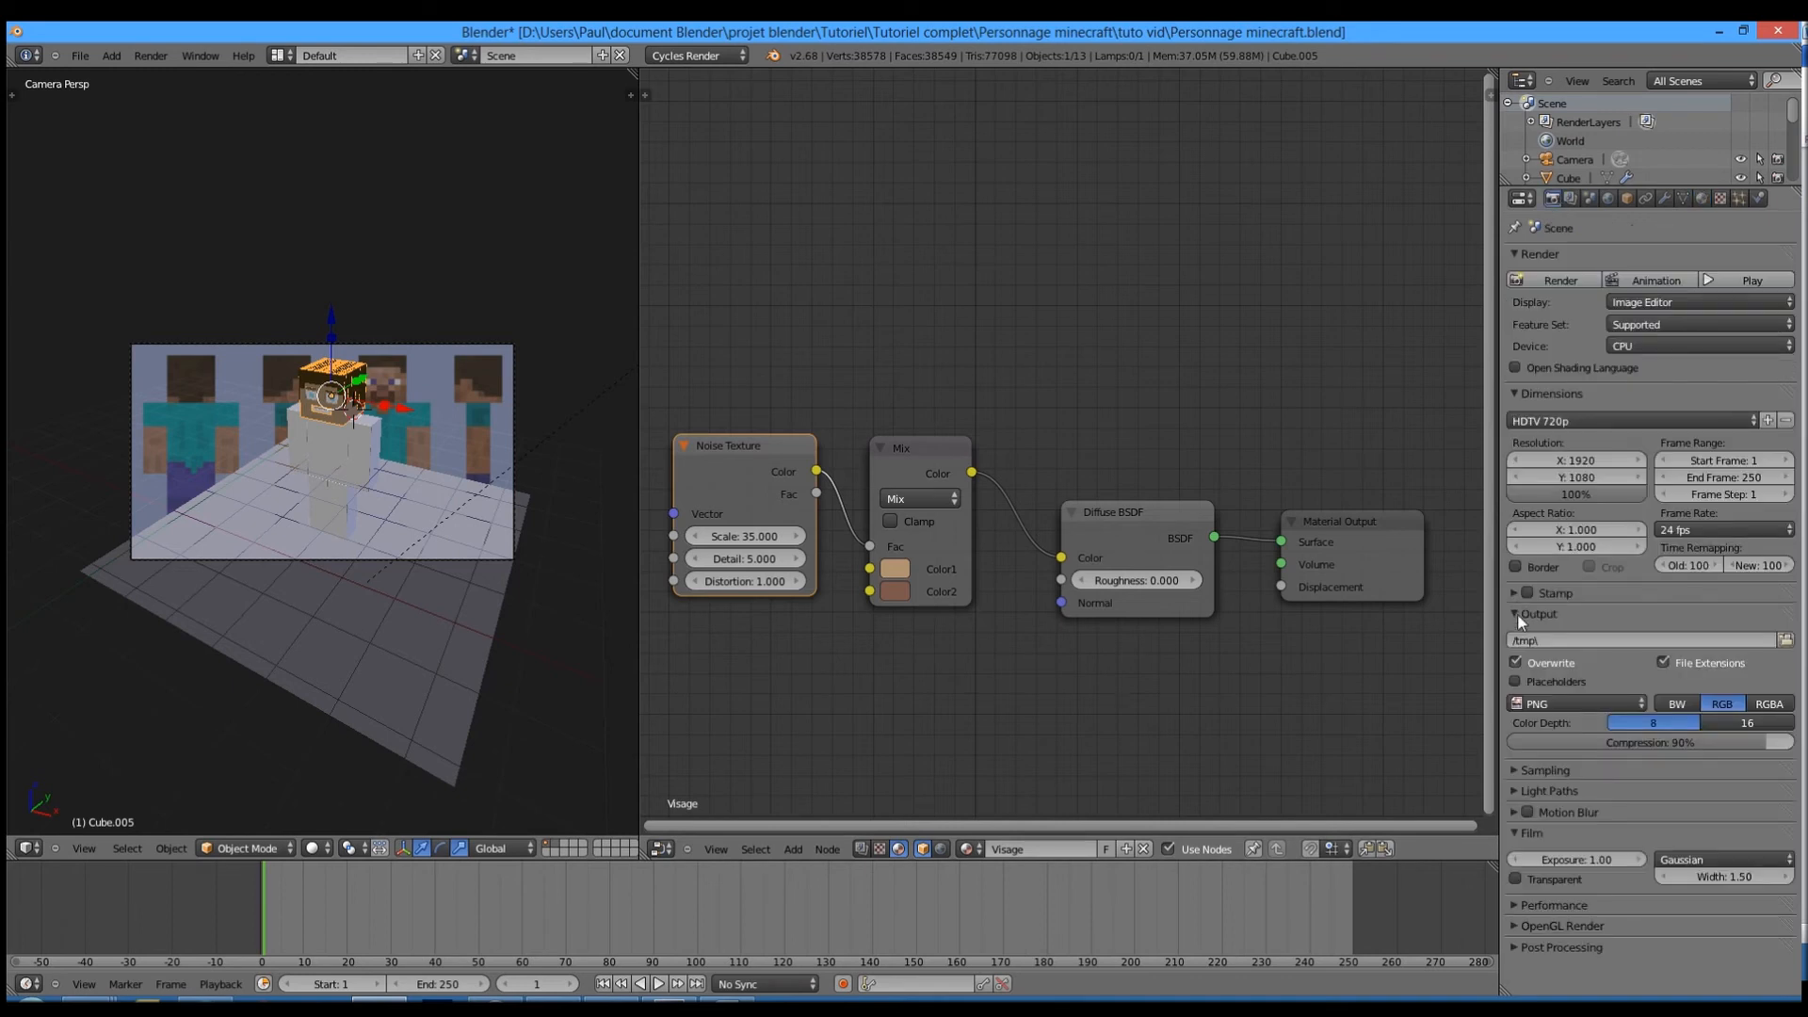
left_click(1510, 770)
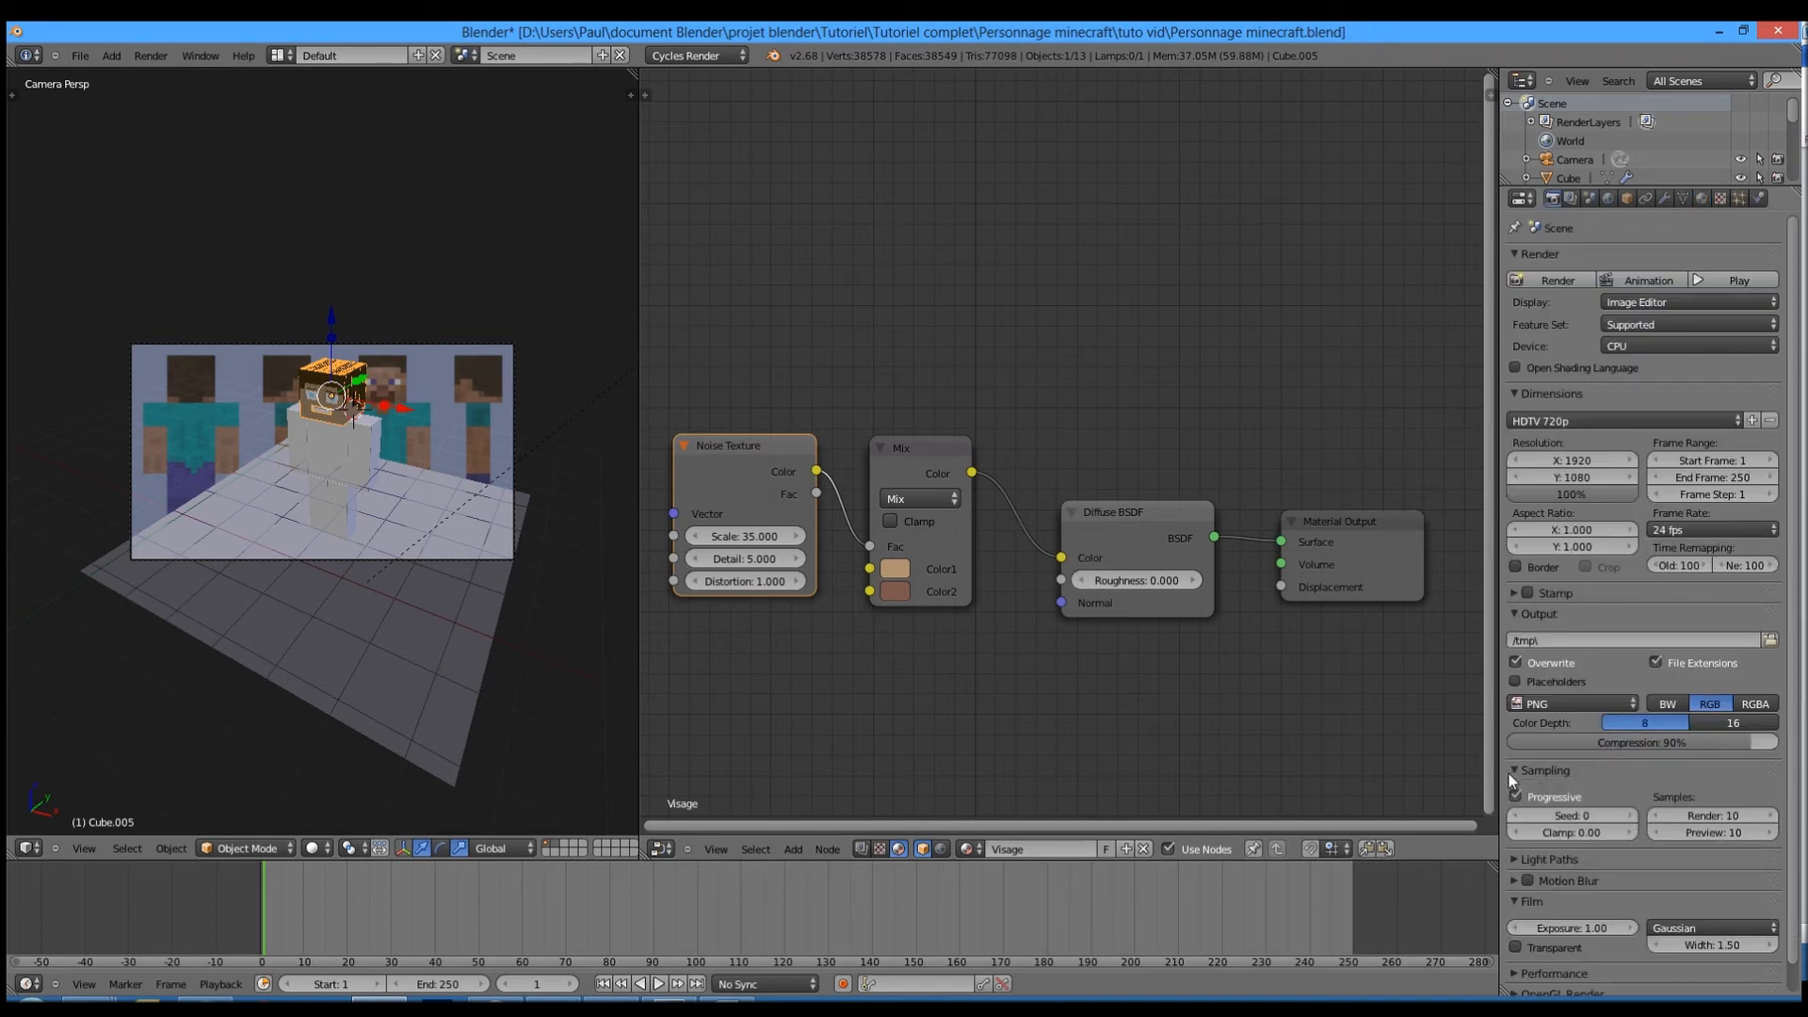
left_click(1763, 813)
type("50")
key("Return")
- Apply the Direct Light integrator preset and set the light bounces to a maximum of 4 and a minimum of 0
left_click(1528, 857)
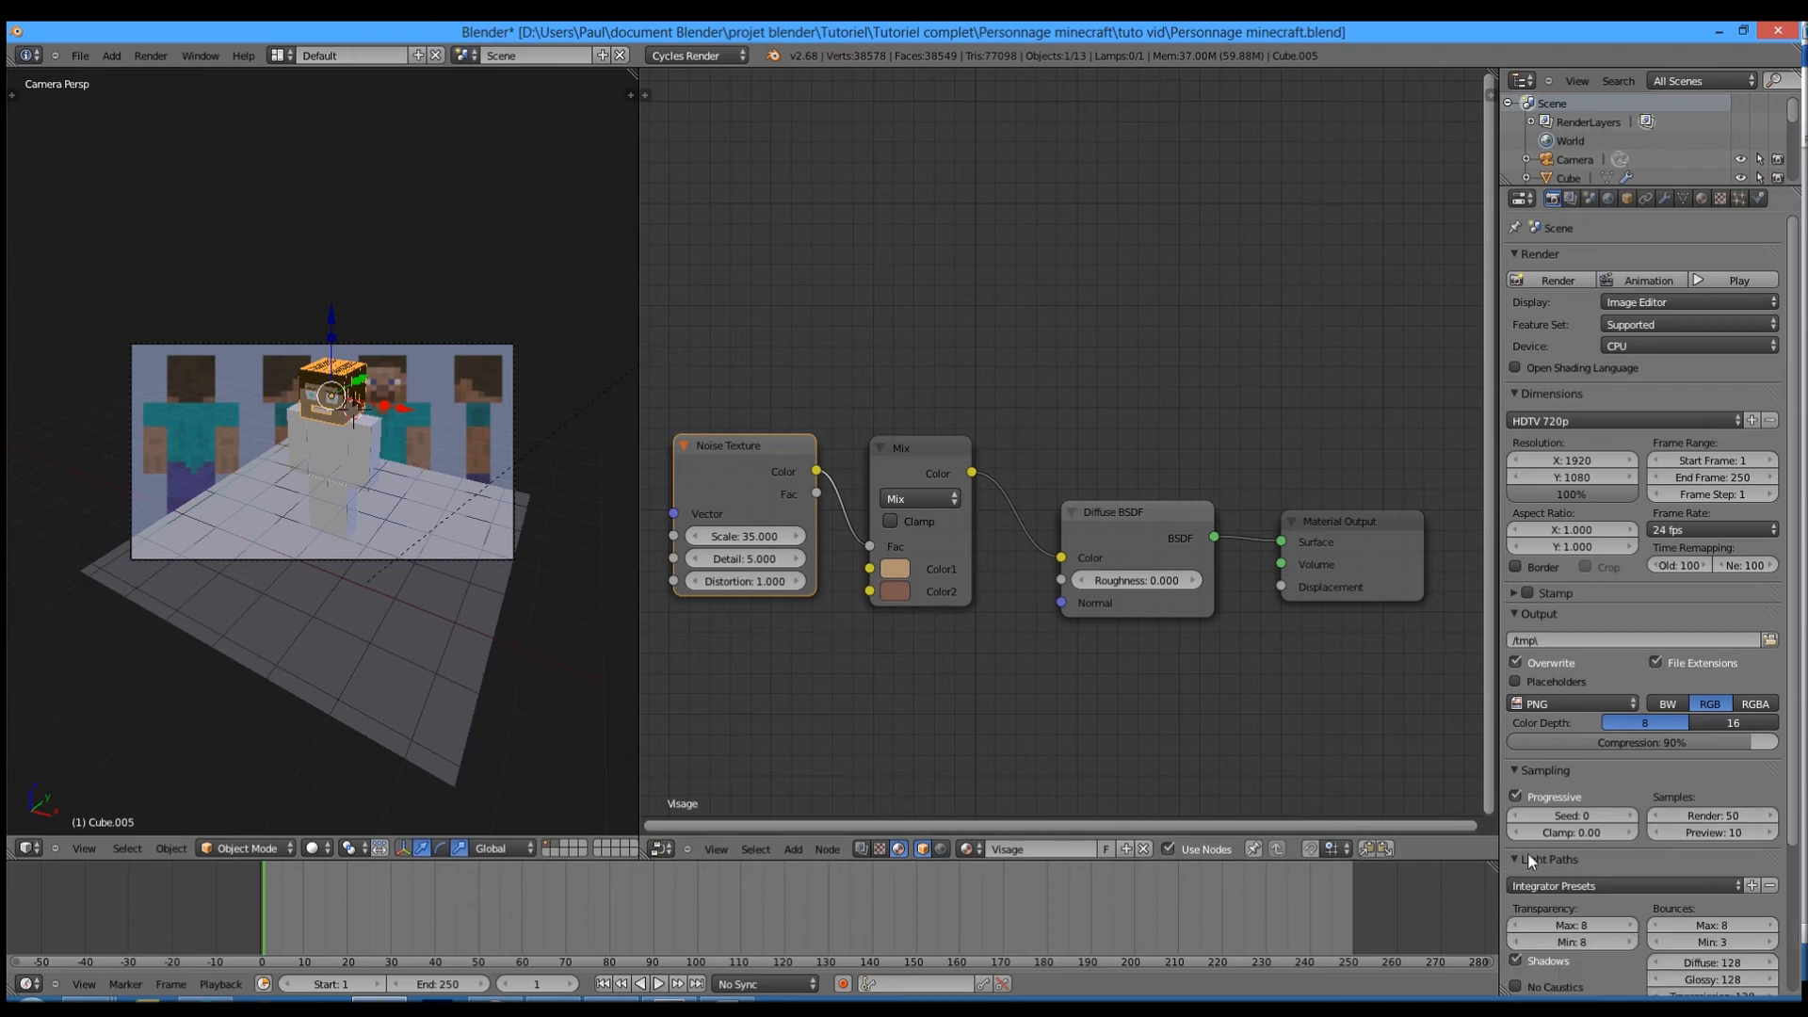
left_click(1617, 890)
left_click(1602, 895)
scroll(1686, 867, "down", 3)
left_click(1716, 811)
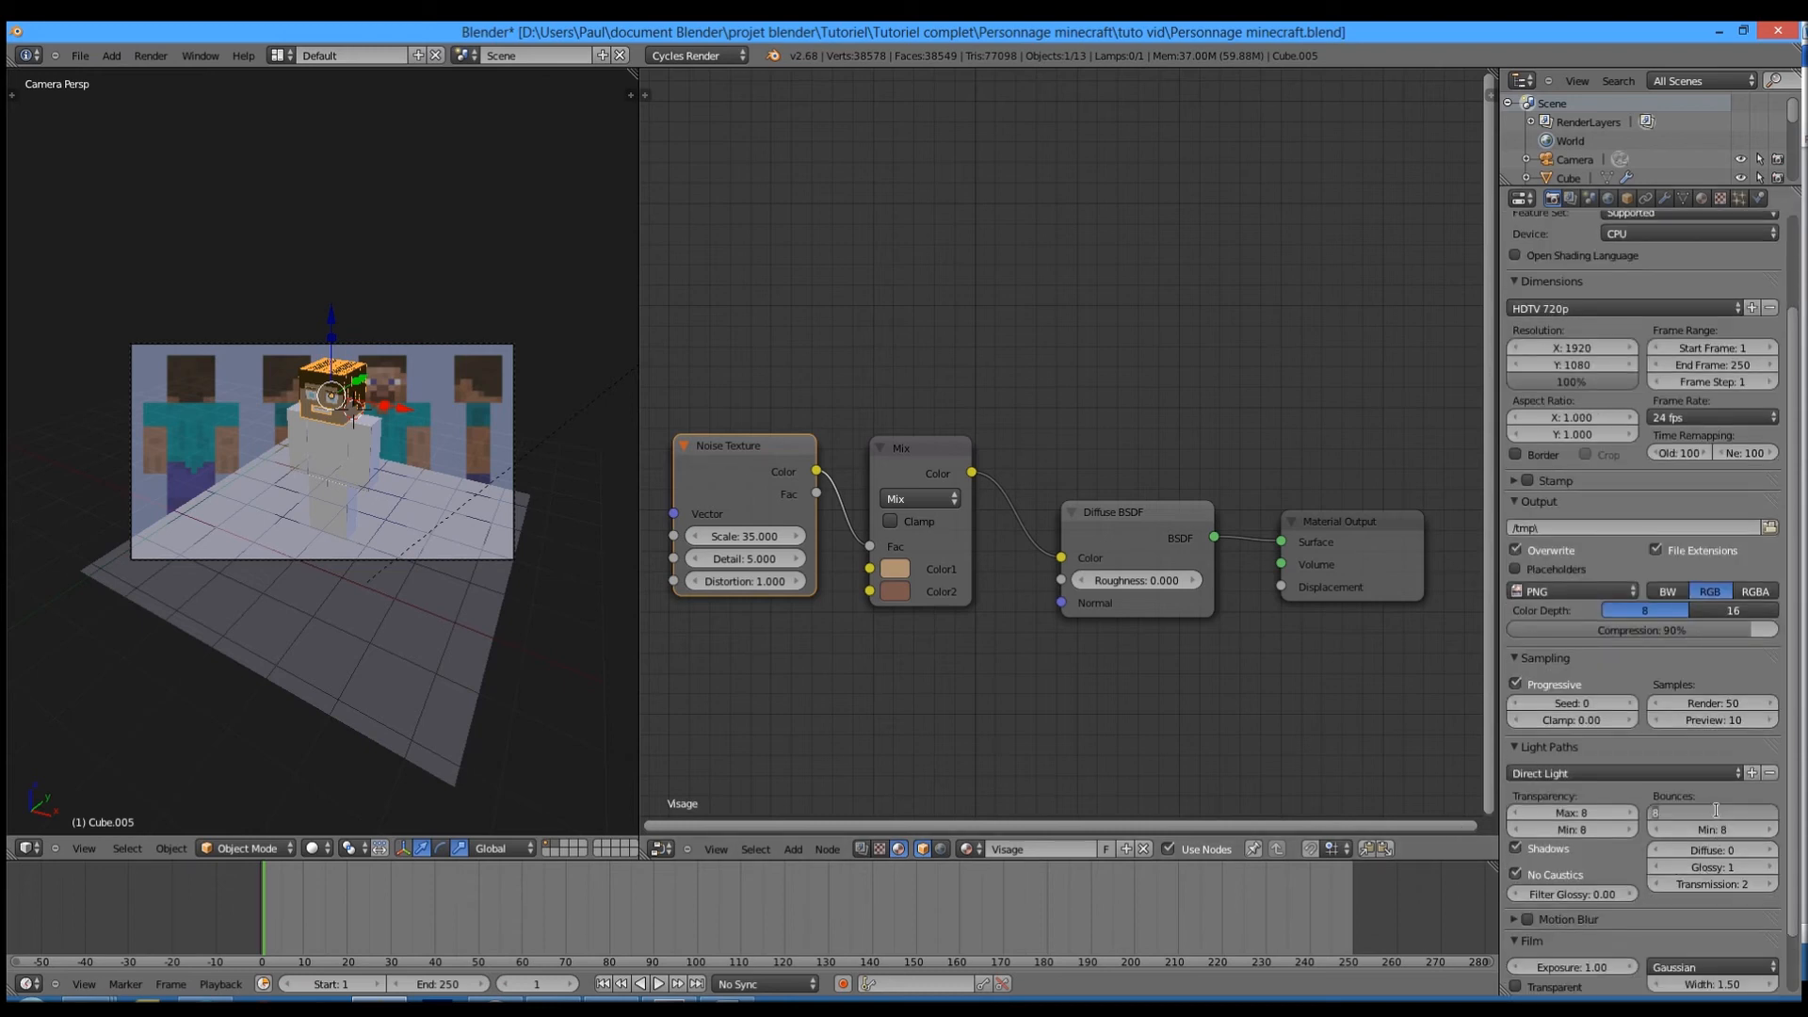
type("4")
key("Tab")
type("0")
key("Return")
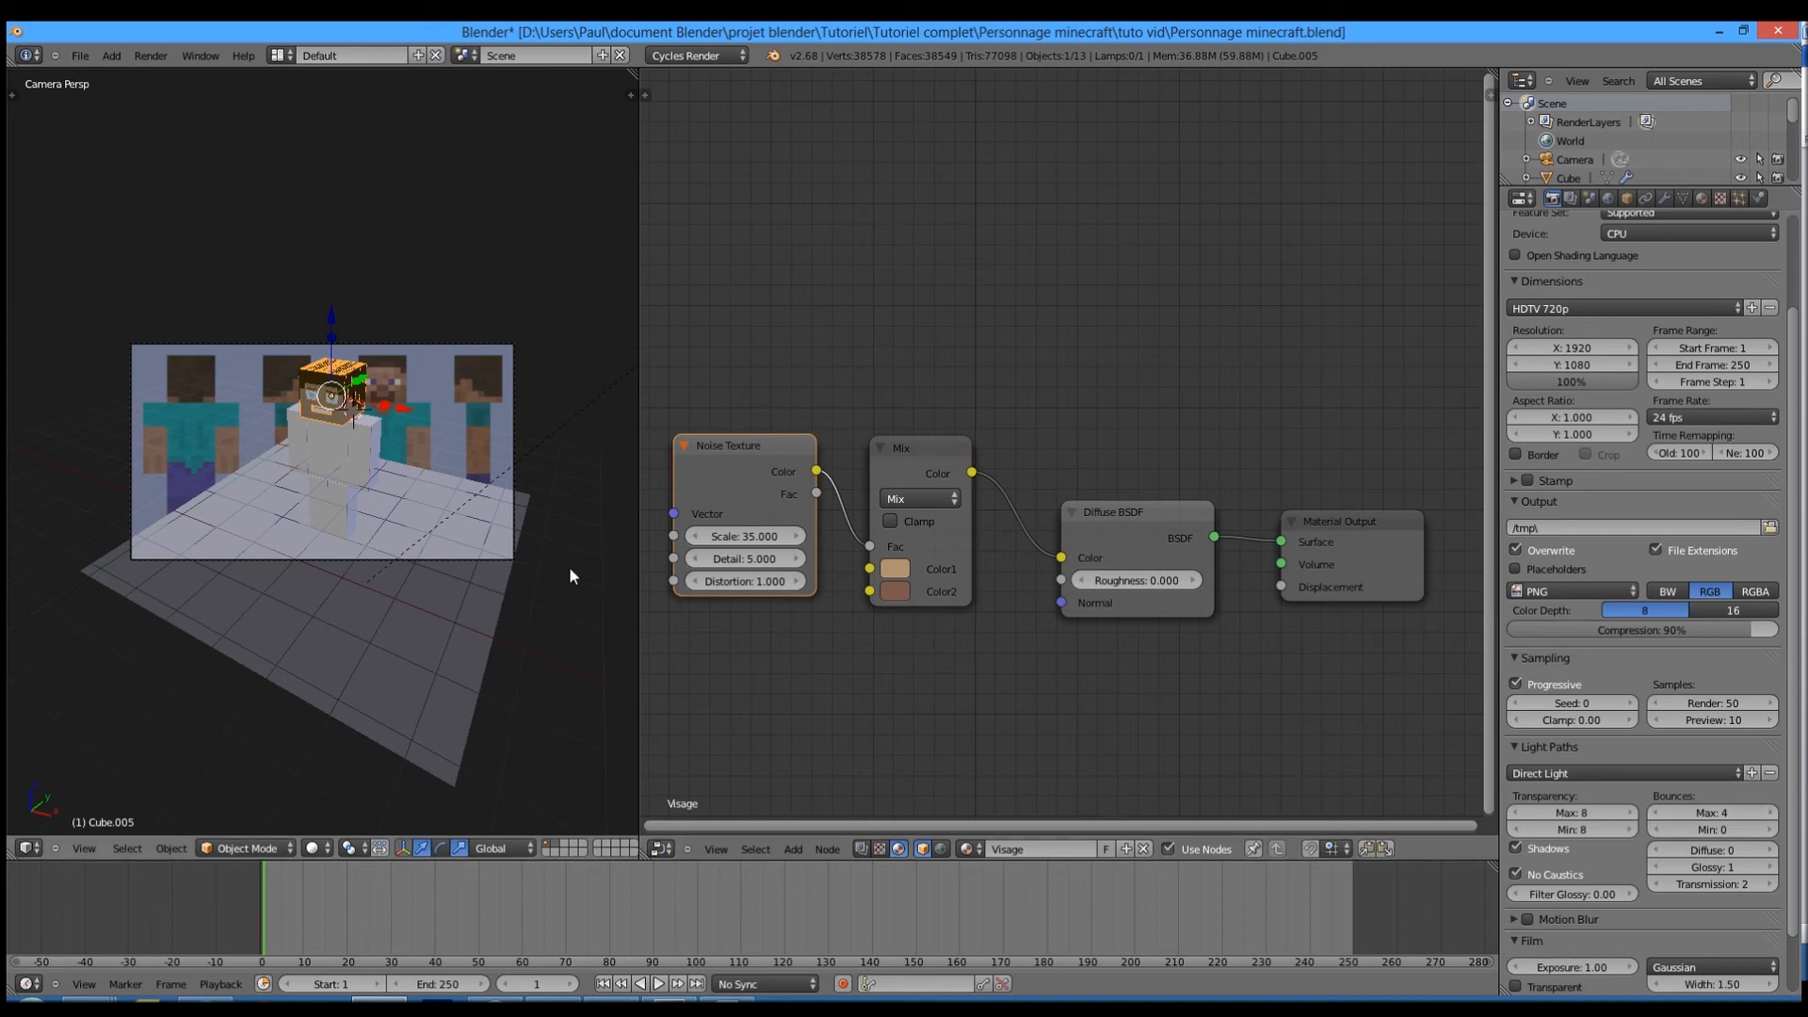
- Start a test render and switch the rendering device to GPU Compute
key("F12")
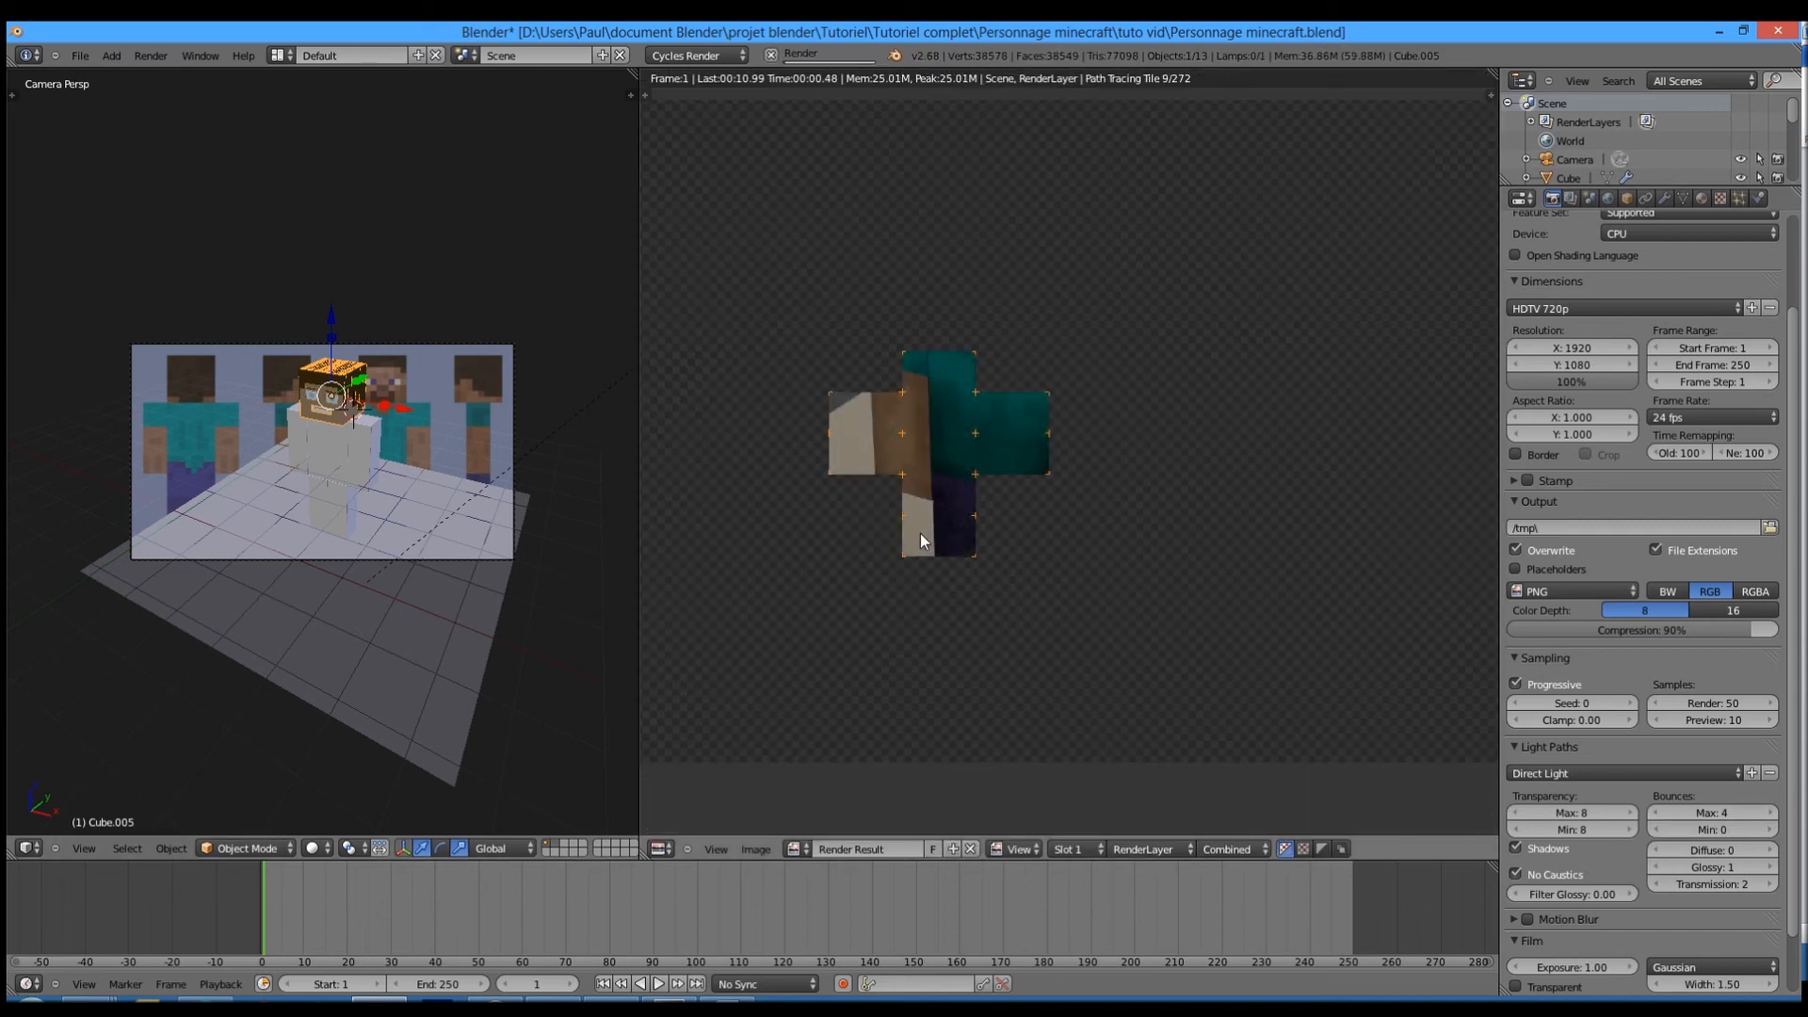
middle_click_drag(983, 468, 947, 539)
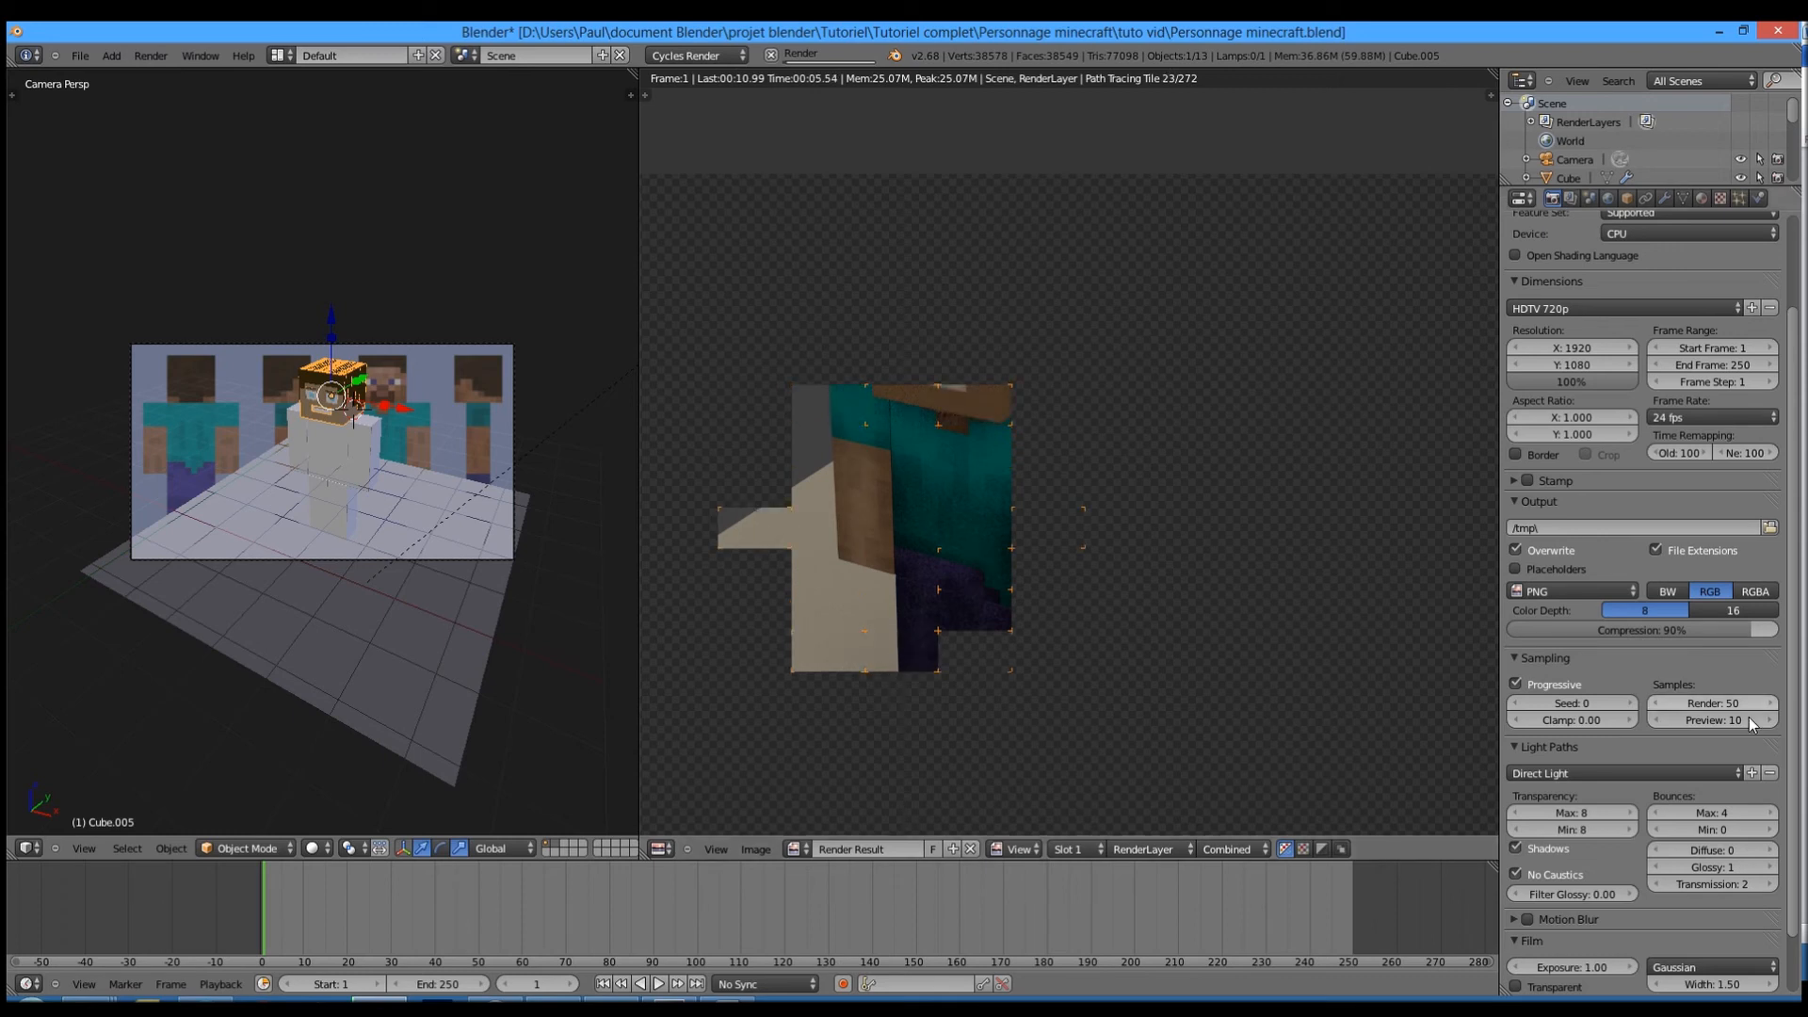
scroll(1695, 533, "up", 2)
left_click(1654, 307)
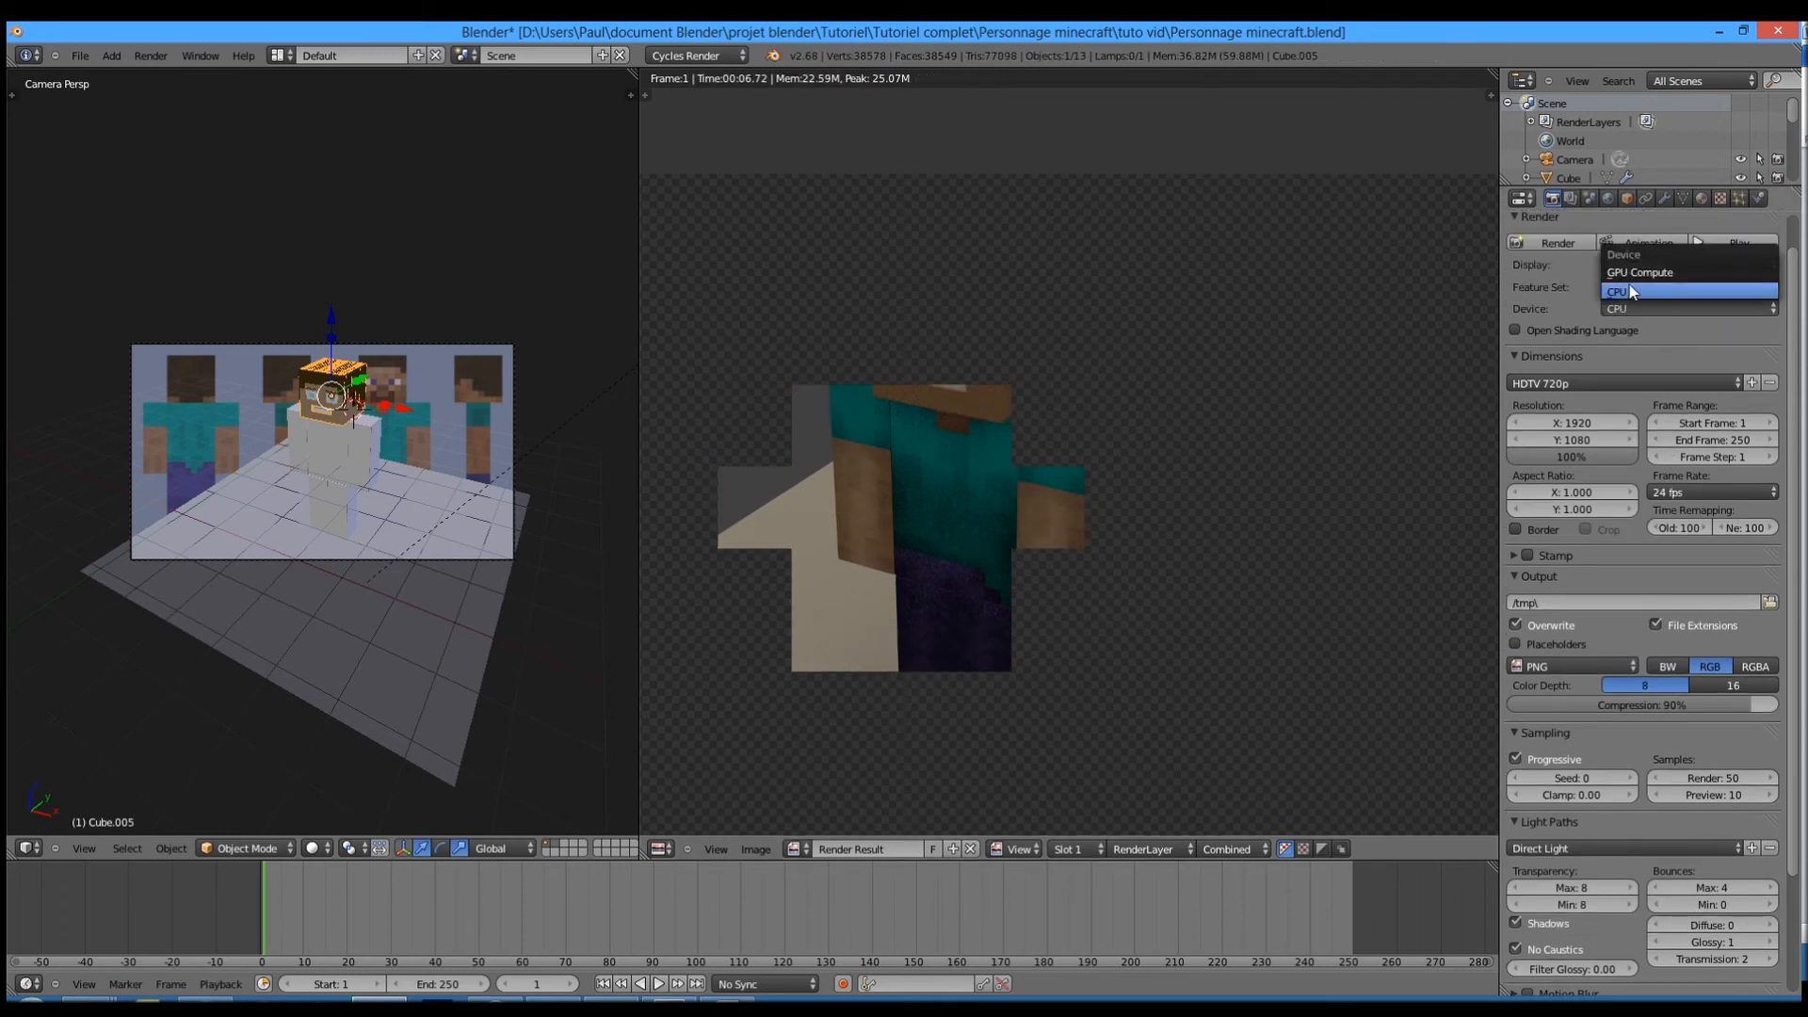
left_click(1634, 271)
- Render the character with the GPU and examine the whole figure in the result
key("F12")
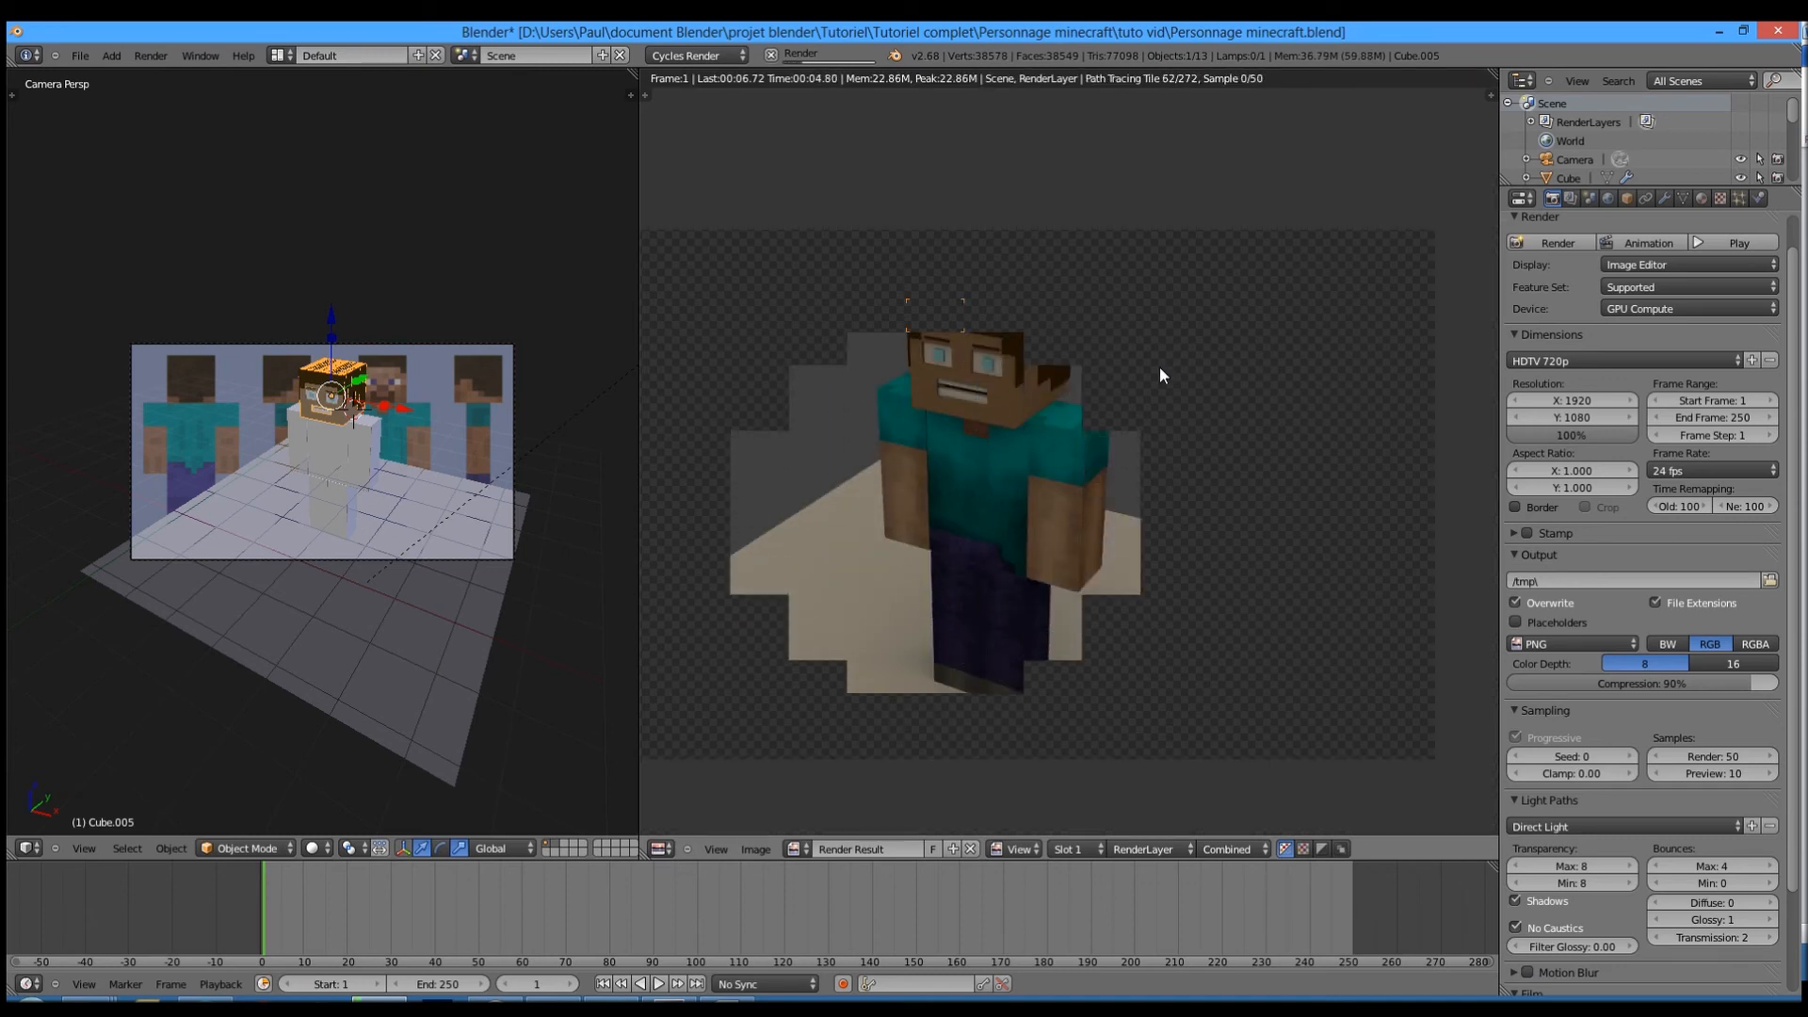
scroll(1042, 369, "up", 6)
scroll(1112, 476, "down", 2)
scroll(1111, 476, "down", 1)
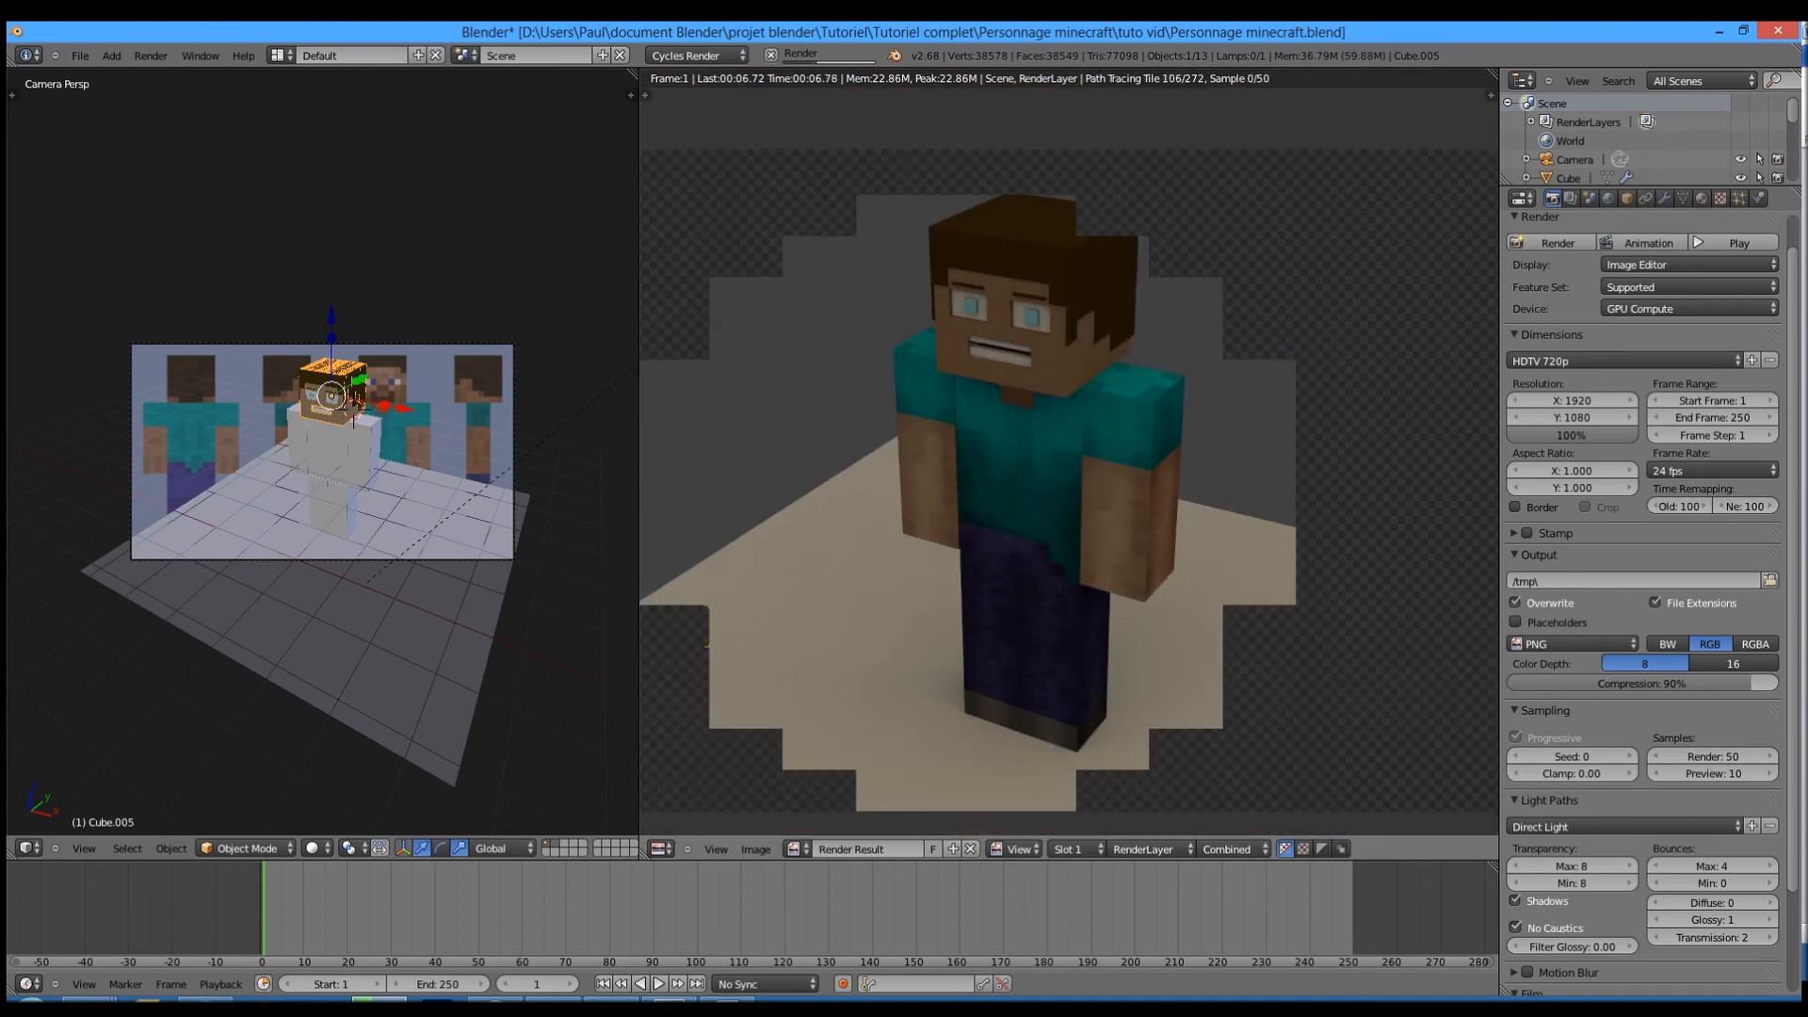
scroll(1100, 501, "down", 2)
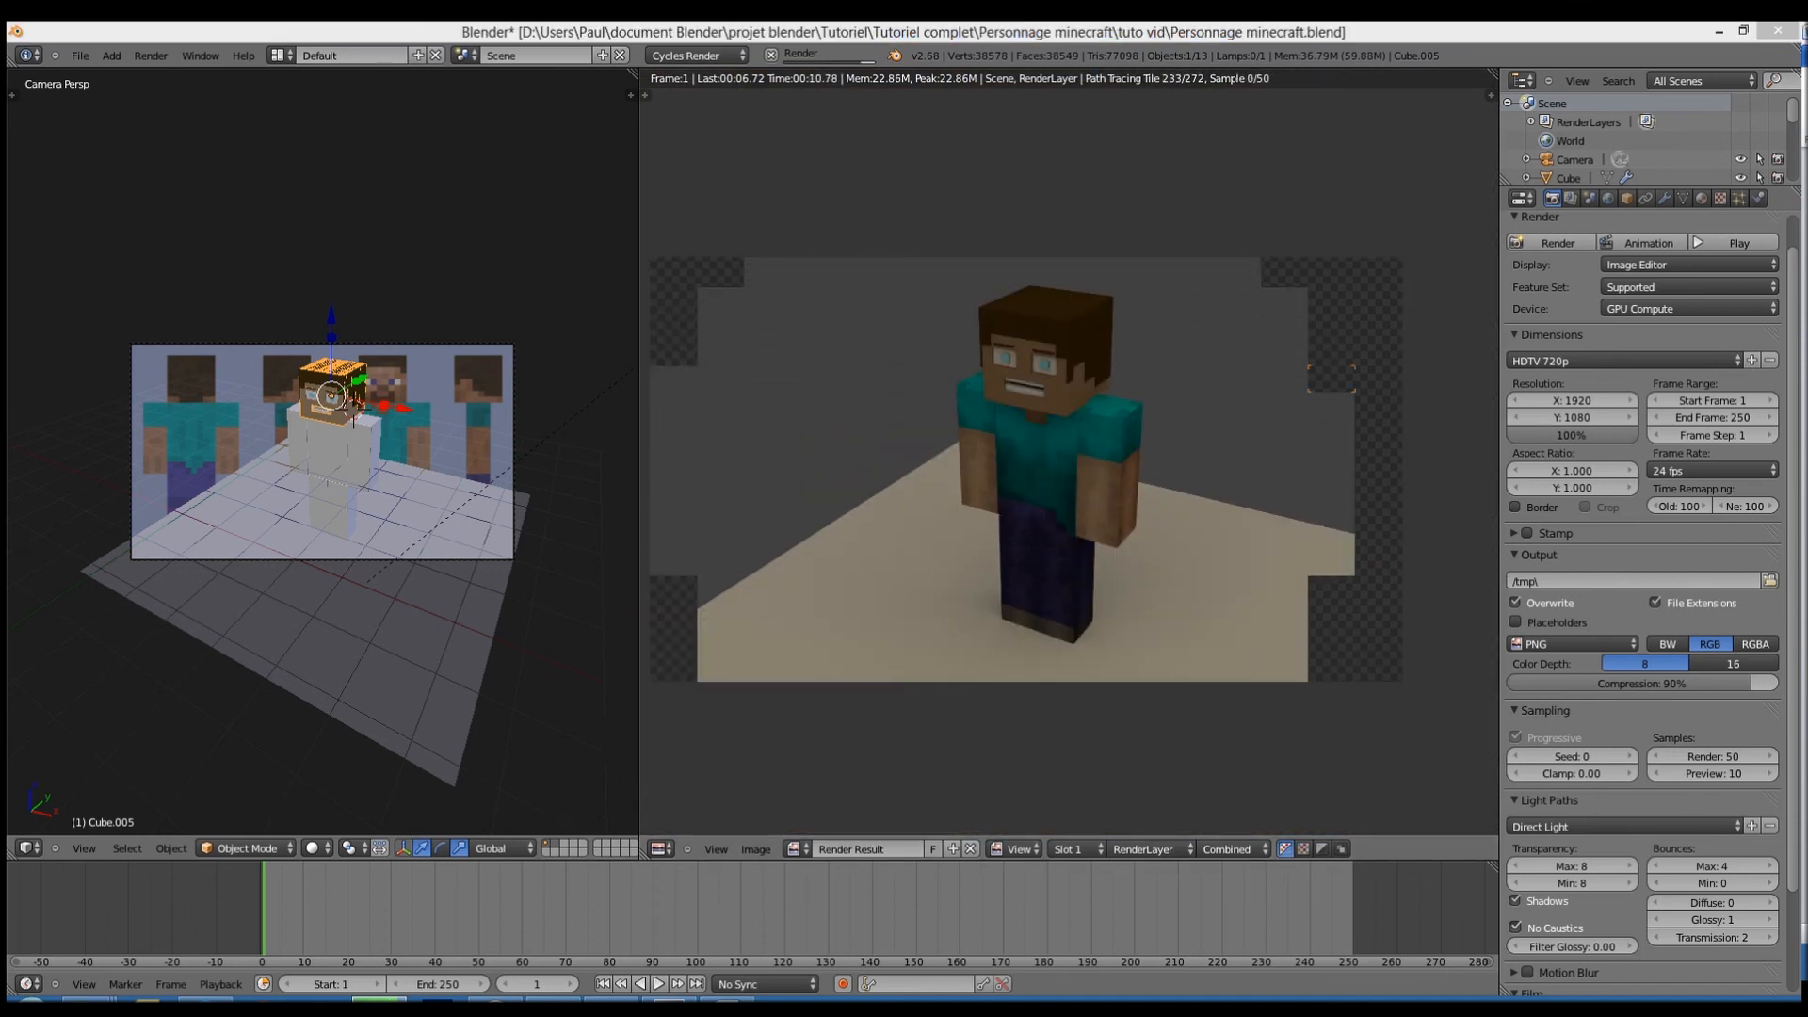
left_click(928, 568)
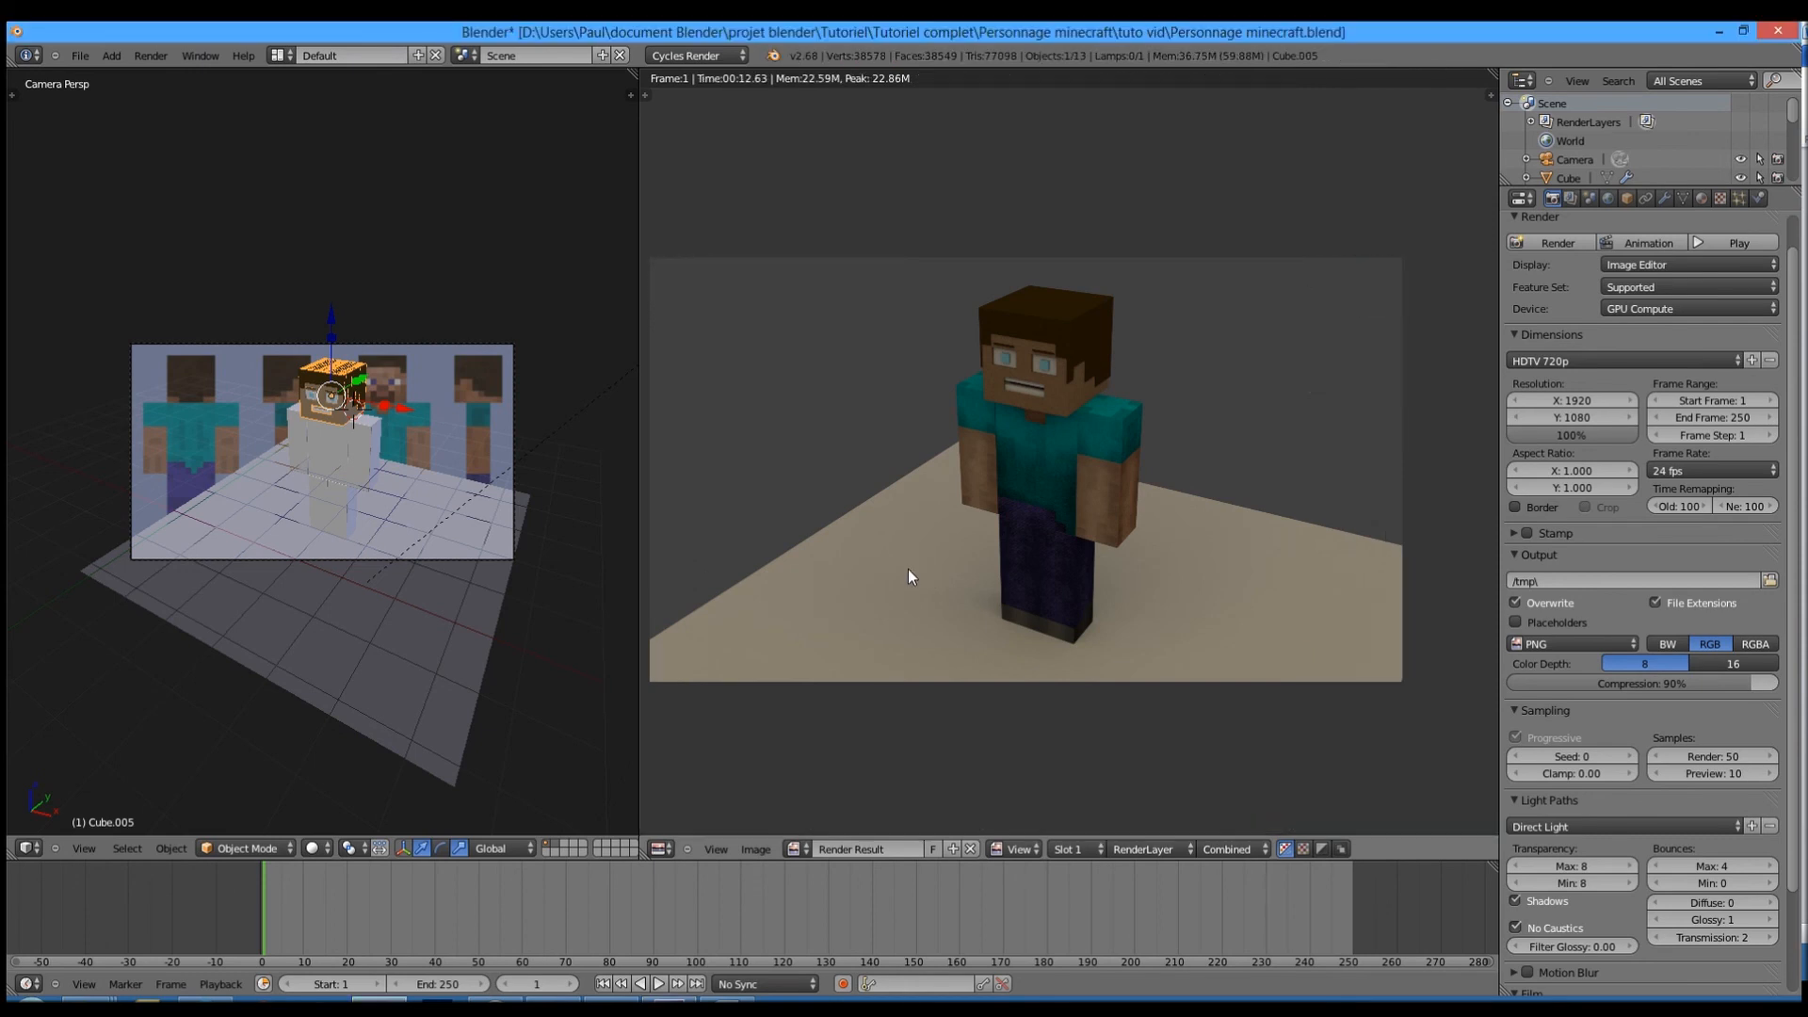
middle_click_drag(1067, 507, 1110, 521)
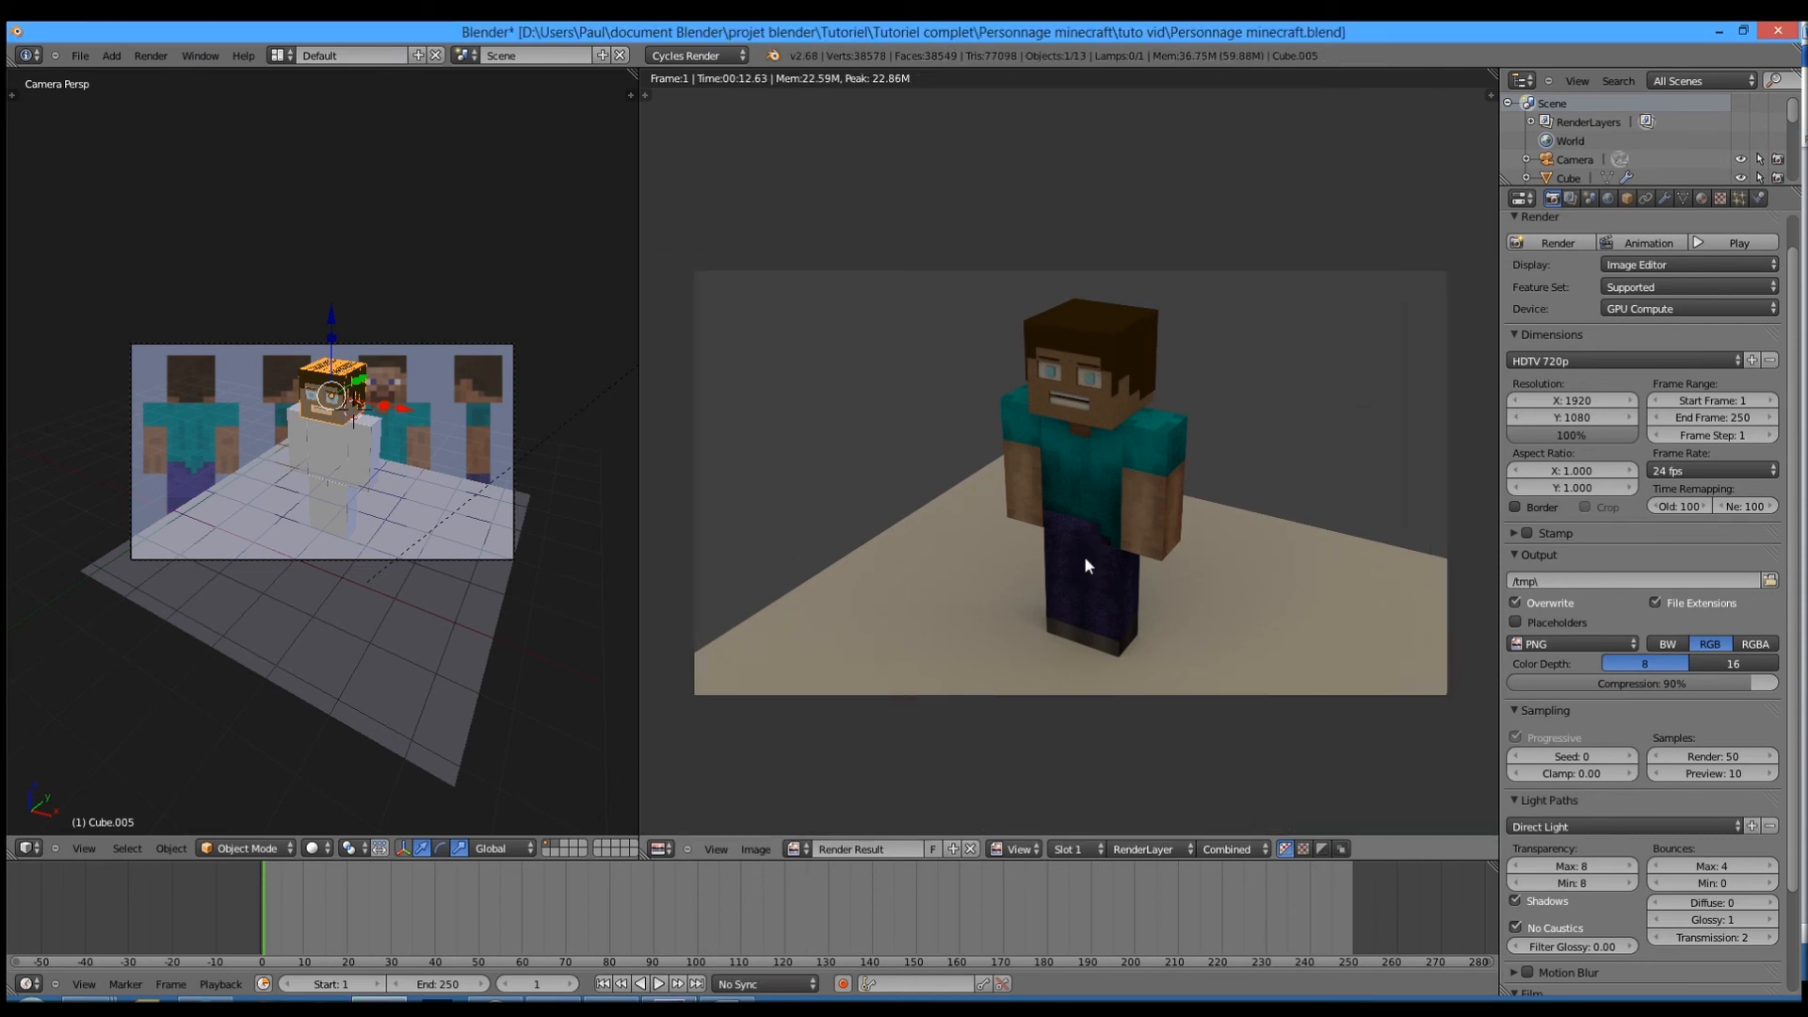
scroll(1086, 565, "up", 4)
scroll(1083, 555, "up", 1)
- Select the character's pupils and change the yeux material's Diffuse BSDF color to a very dark brown
key("shift+F3")
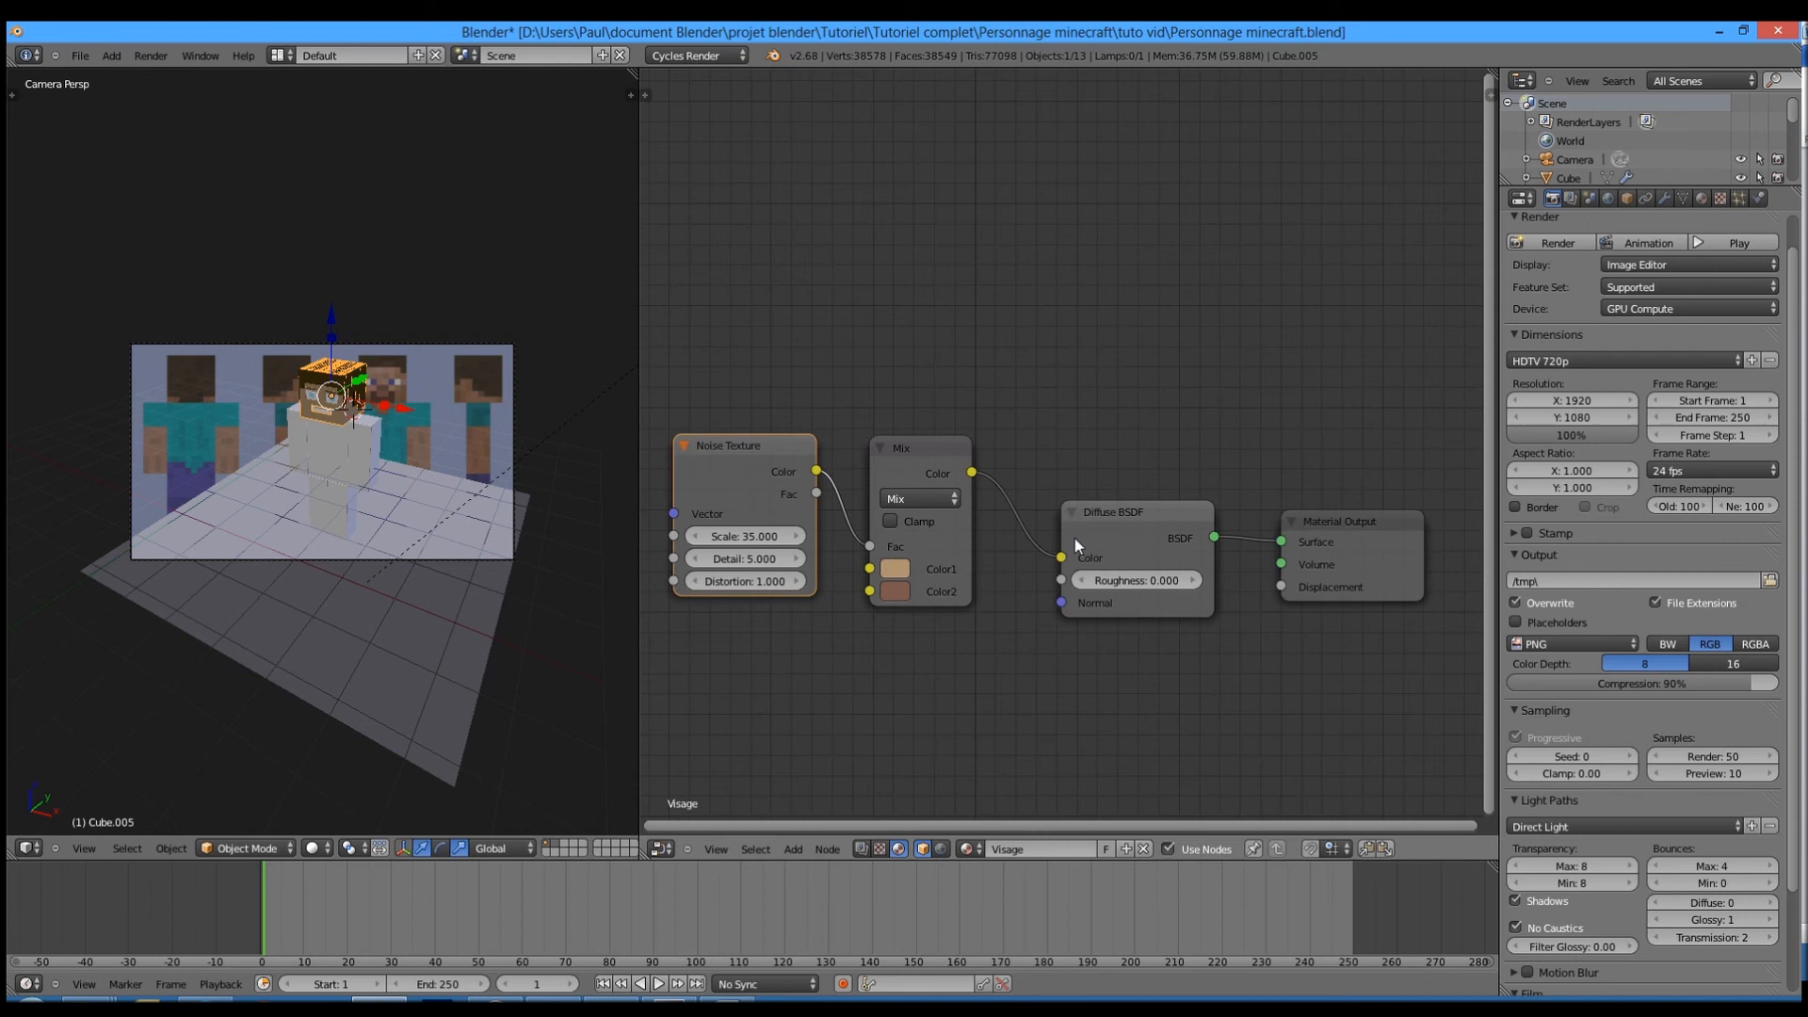
scroll(376, 430, "up", 6)
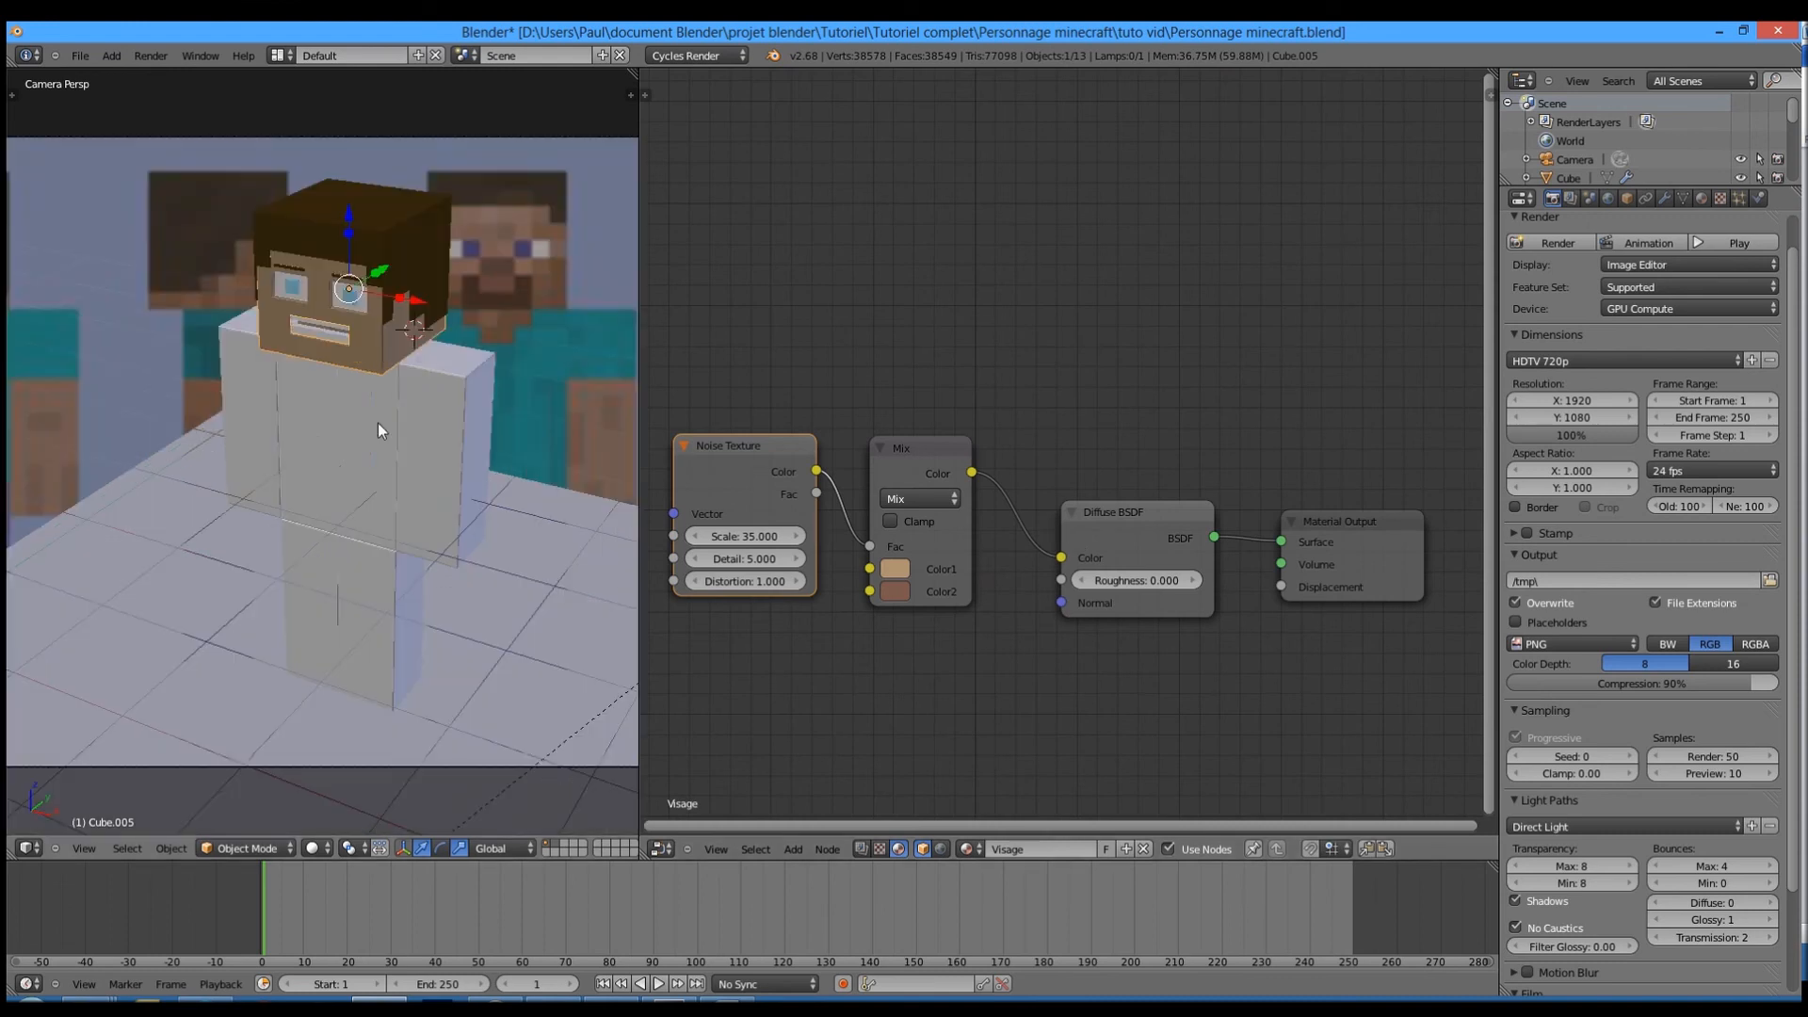
scroll(376, 422, "up", 2)
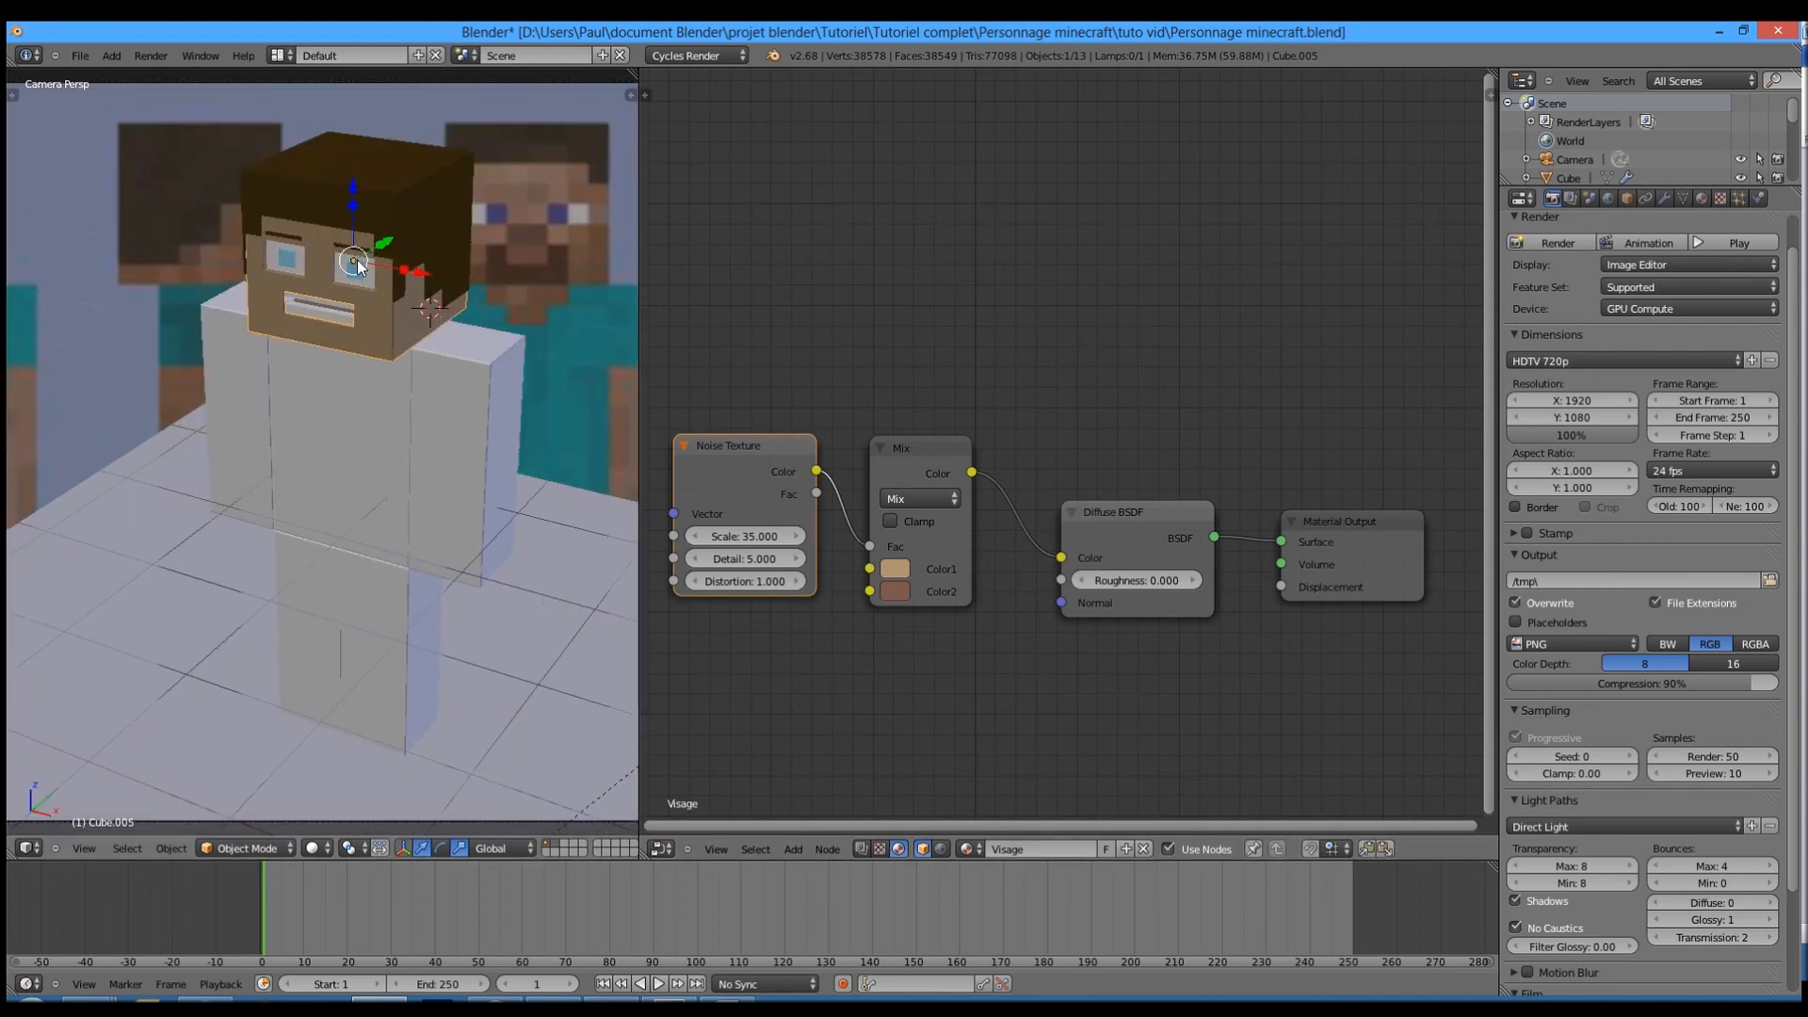
right_click(361, 268)
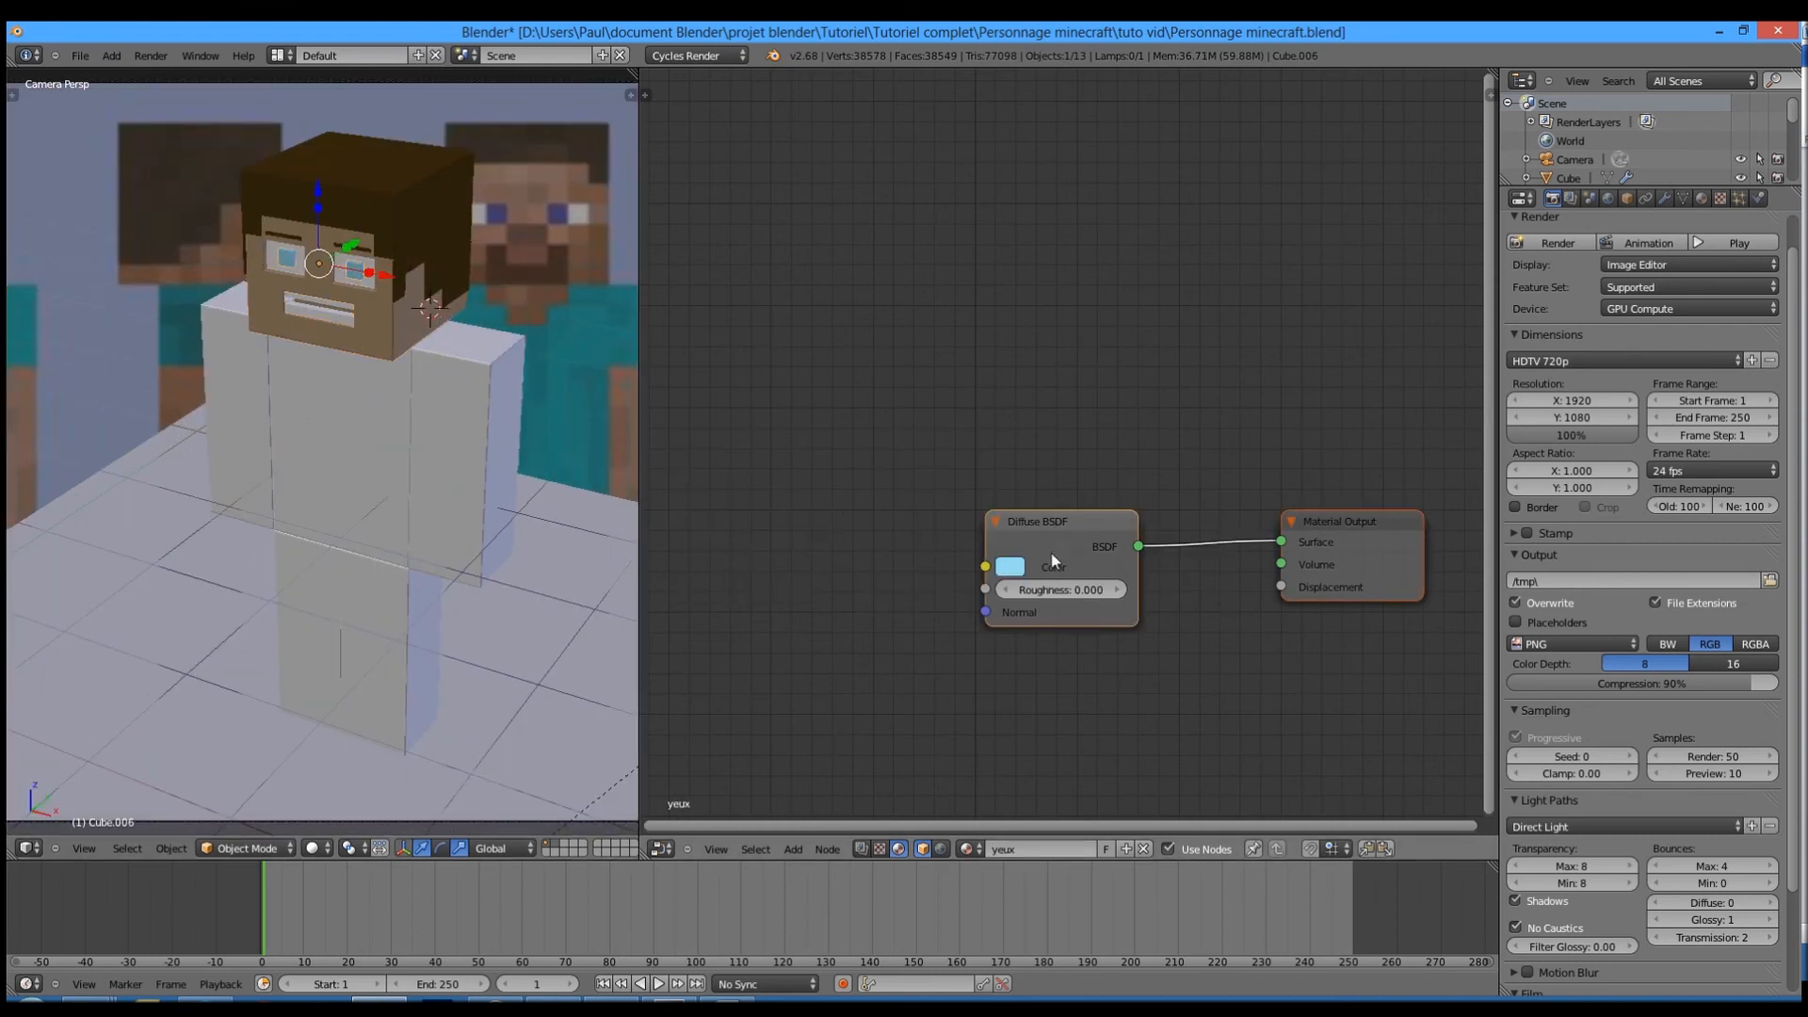
left_click(1009, 565)
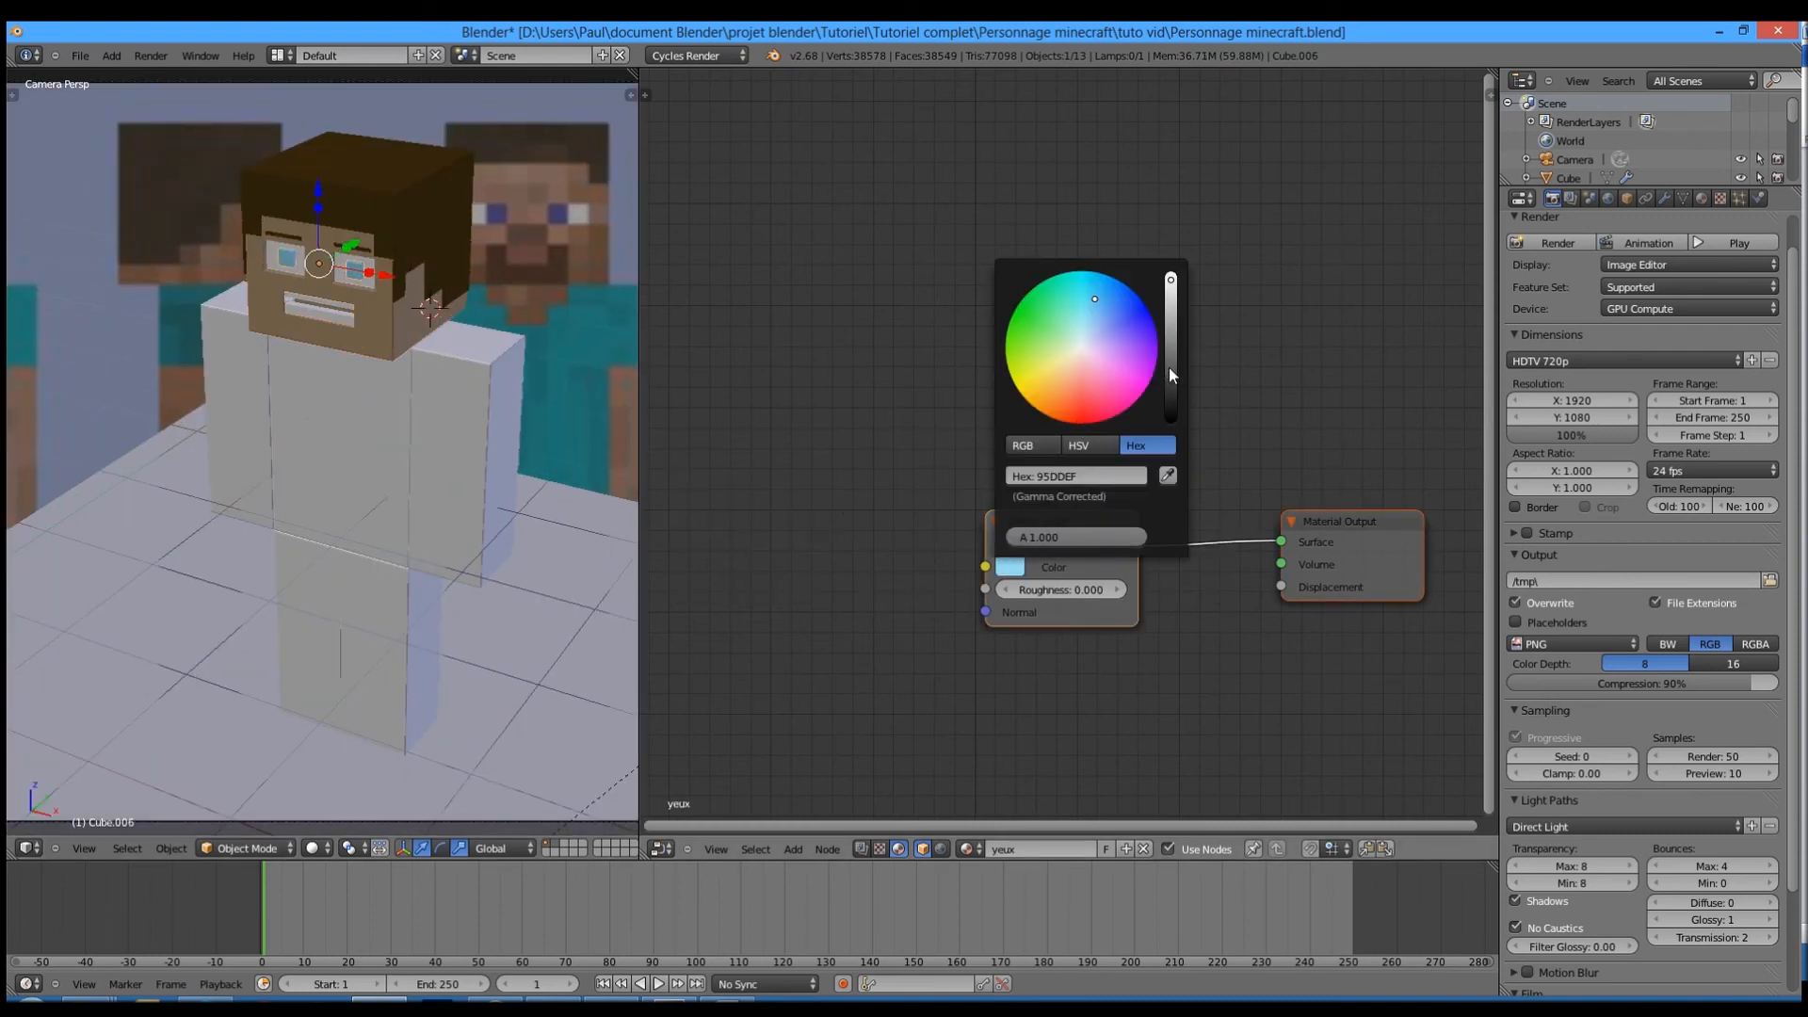
left_click_drag(1168, 367, 1173, 412)
left_click_drag(1075, 371, 1035, 412)
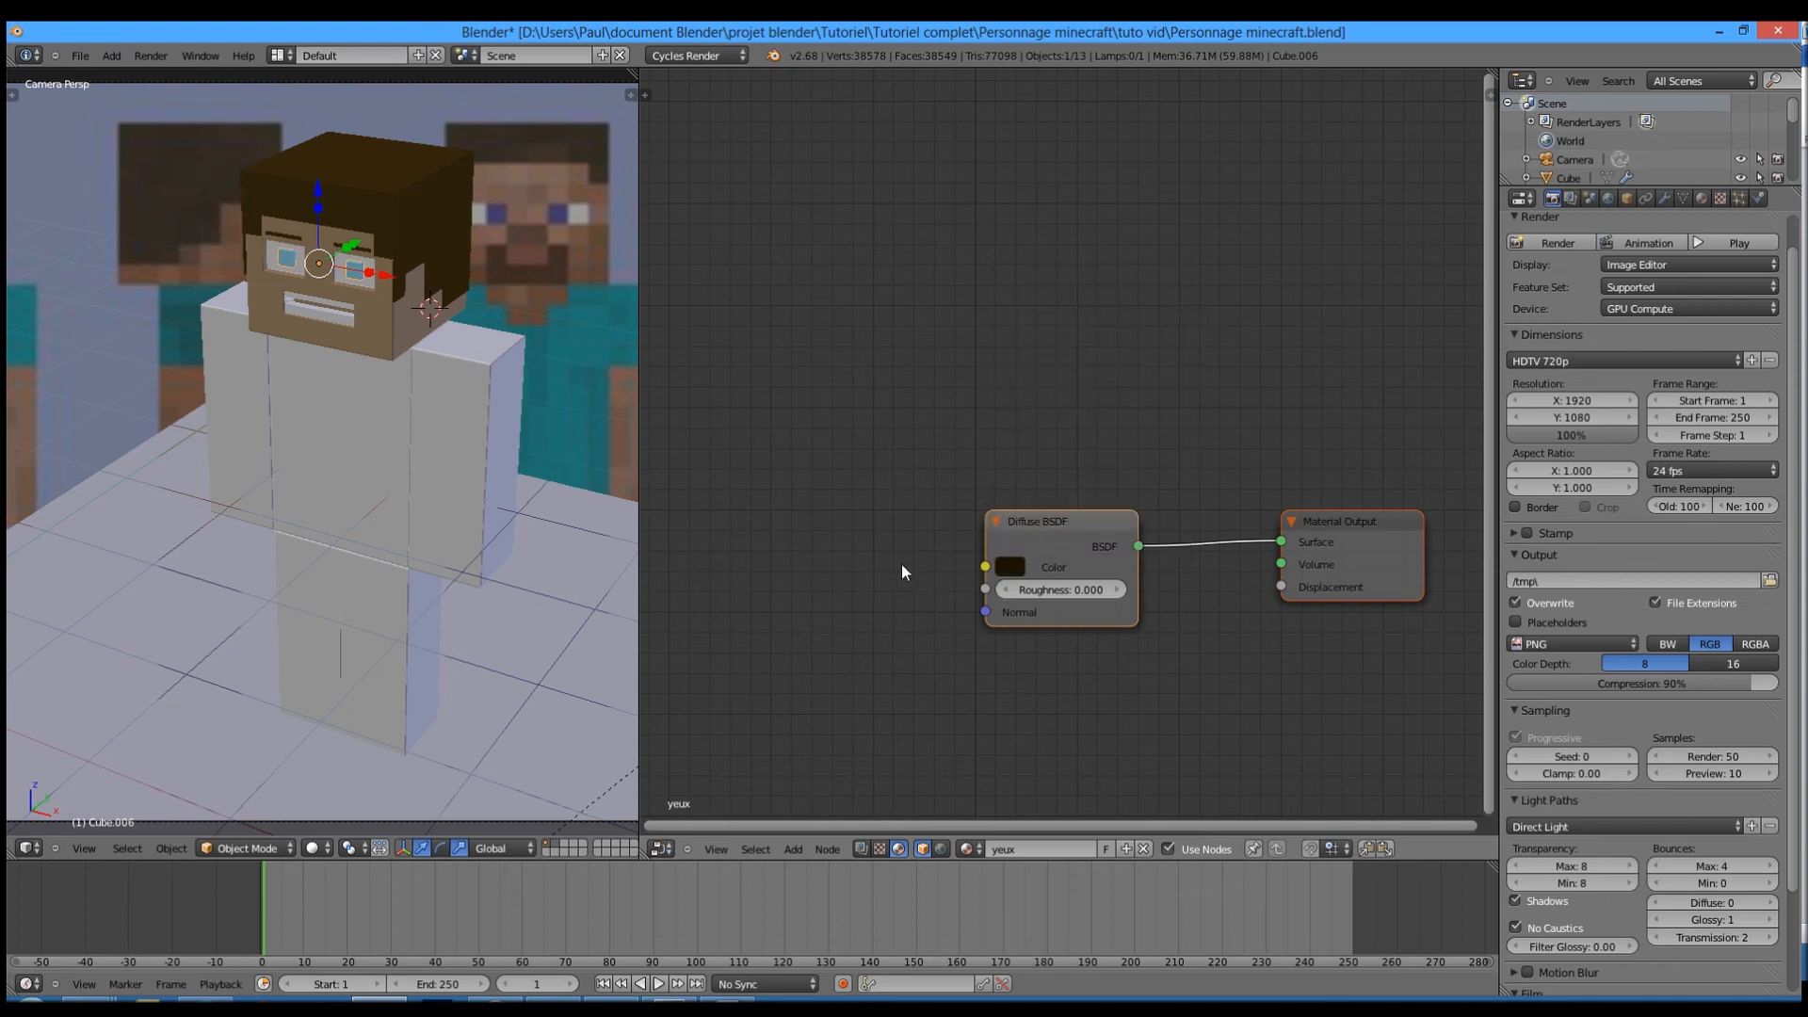
- Render the character again and examine the recolored eyes
key("F12")
middle_click_drag(900, 563, 842, 686)
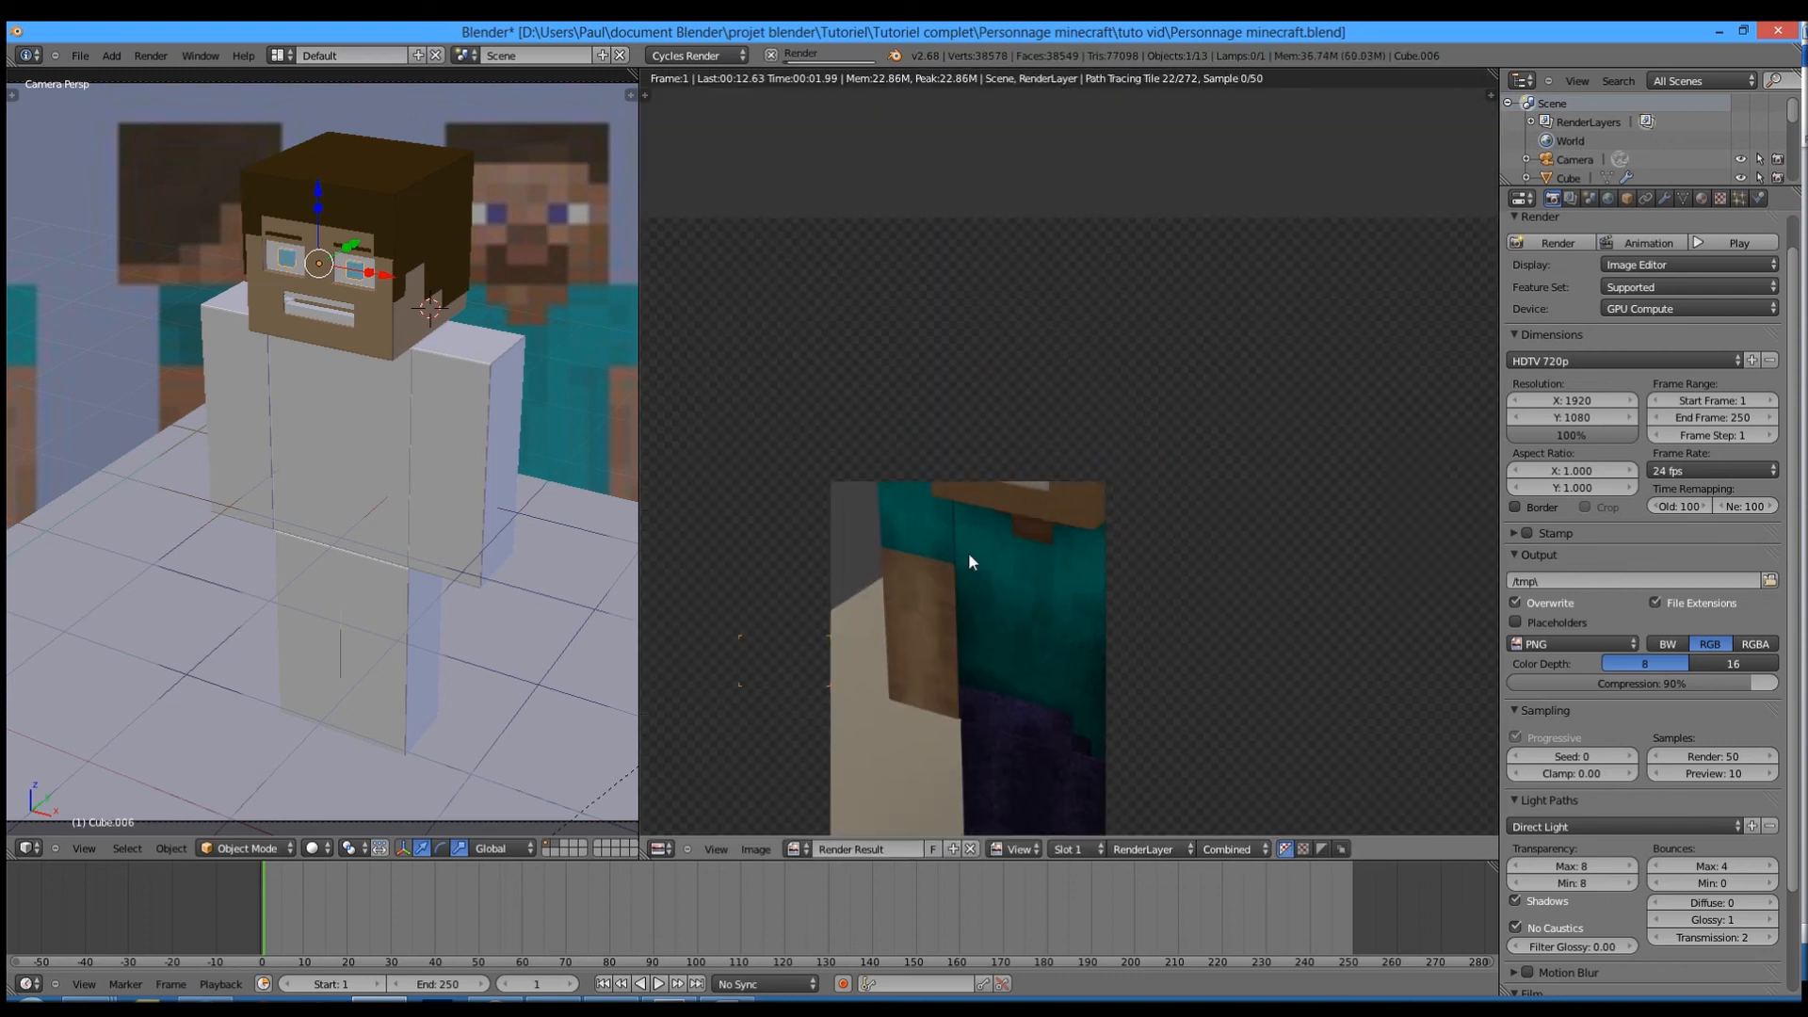
mouse_move(1058, 494)
middle_mouse_down()
mouse_move(1065, 626)
mouse_move(1048, 403)
middle_mouse_up()
scroll(1065, 625, "up", 1)
scroll(1065, 626, "down", 3)
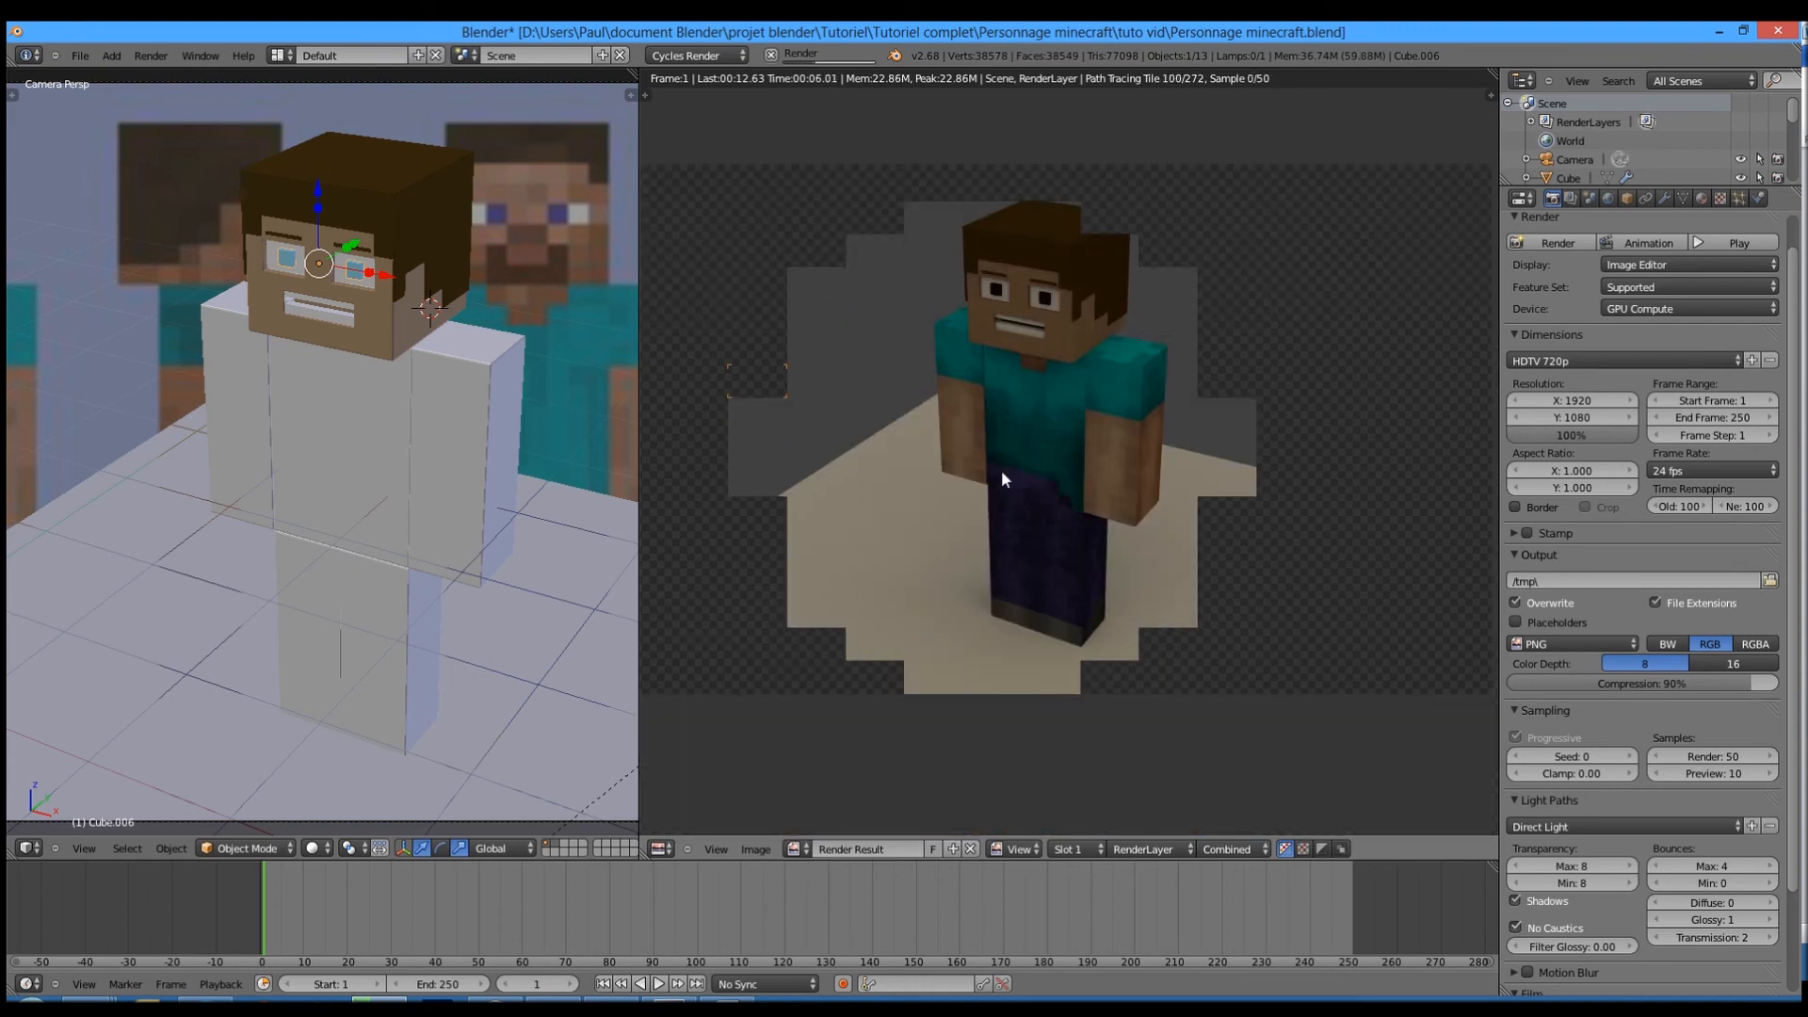
middle_click_drag(993, 464, 970, 502)
scroll(966, 497, "down", 3)
scroll(968, 499, "up", 4)
scroll(979, 529, "down", 2)
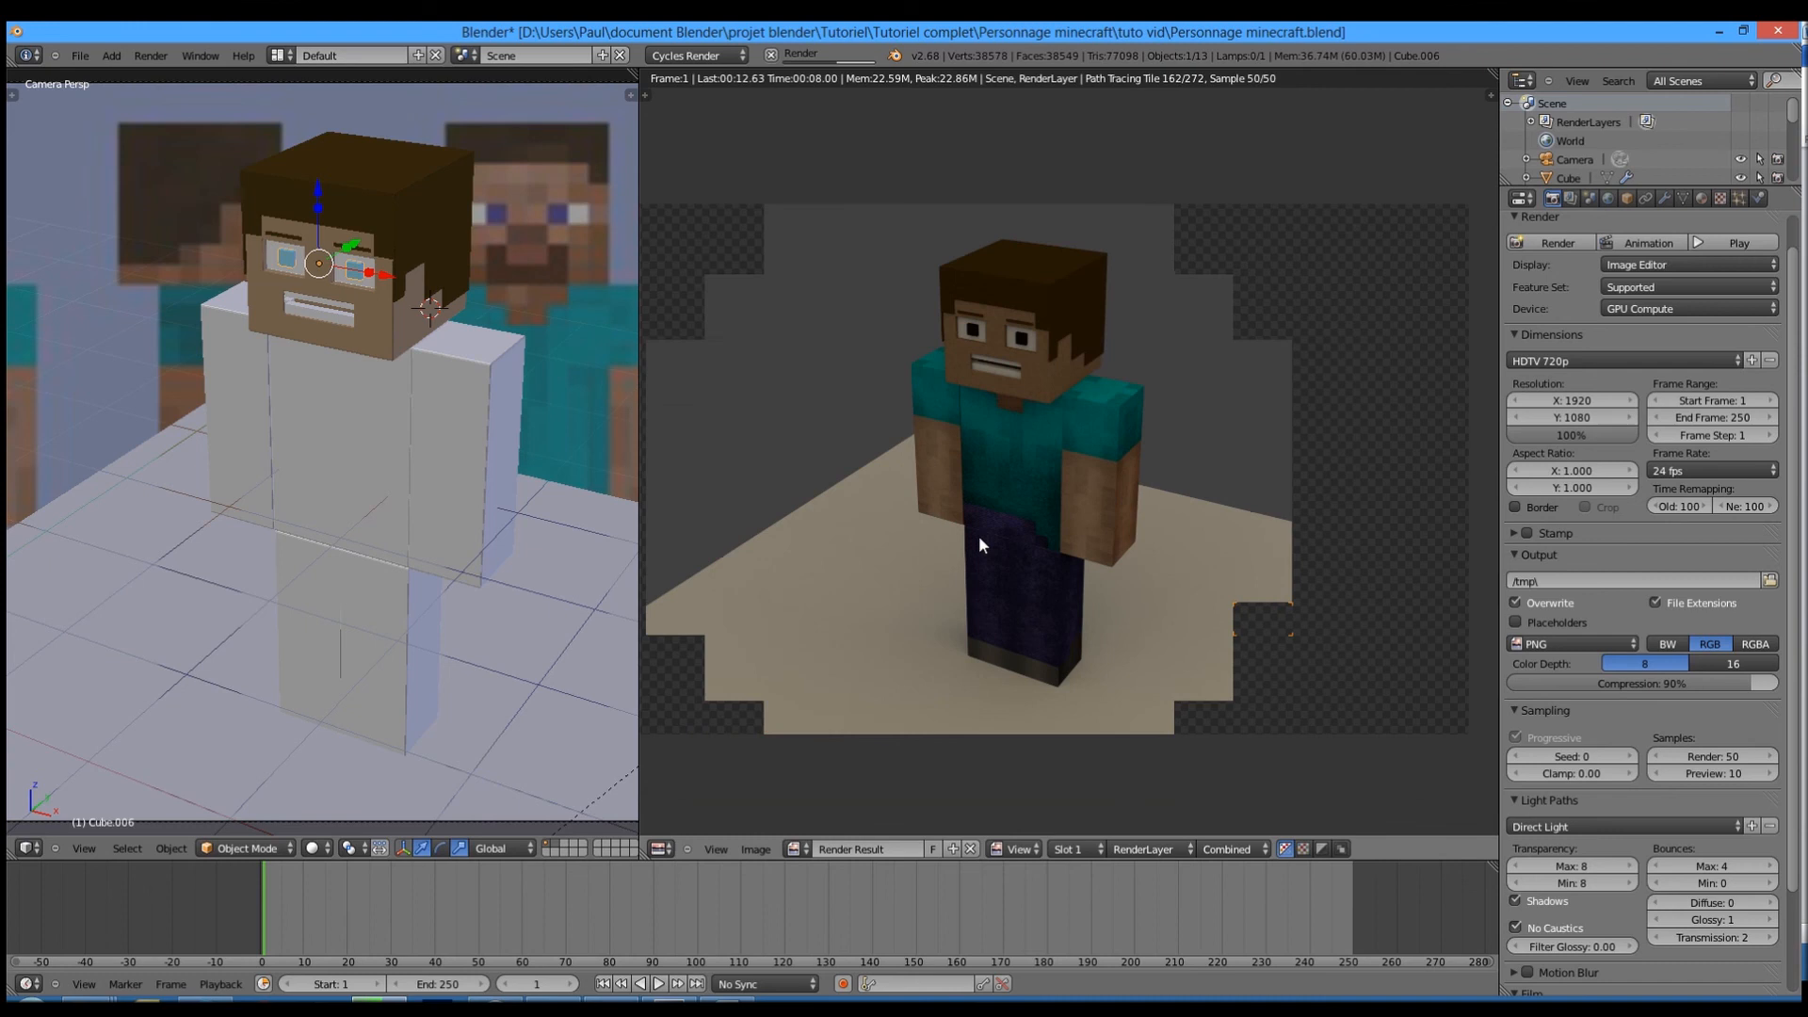